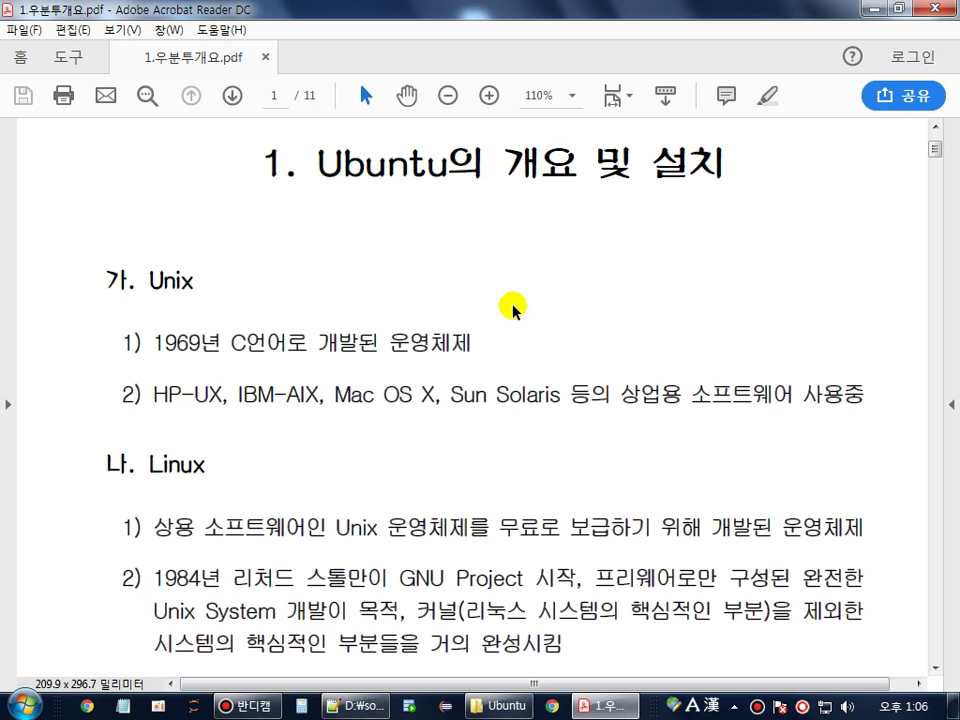
- Highlight Unix, 1969년 and 'C언어로 개발된 운영체제' in the guide's first Unix item
double_click(181, 282)
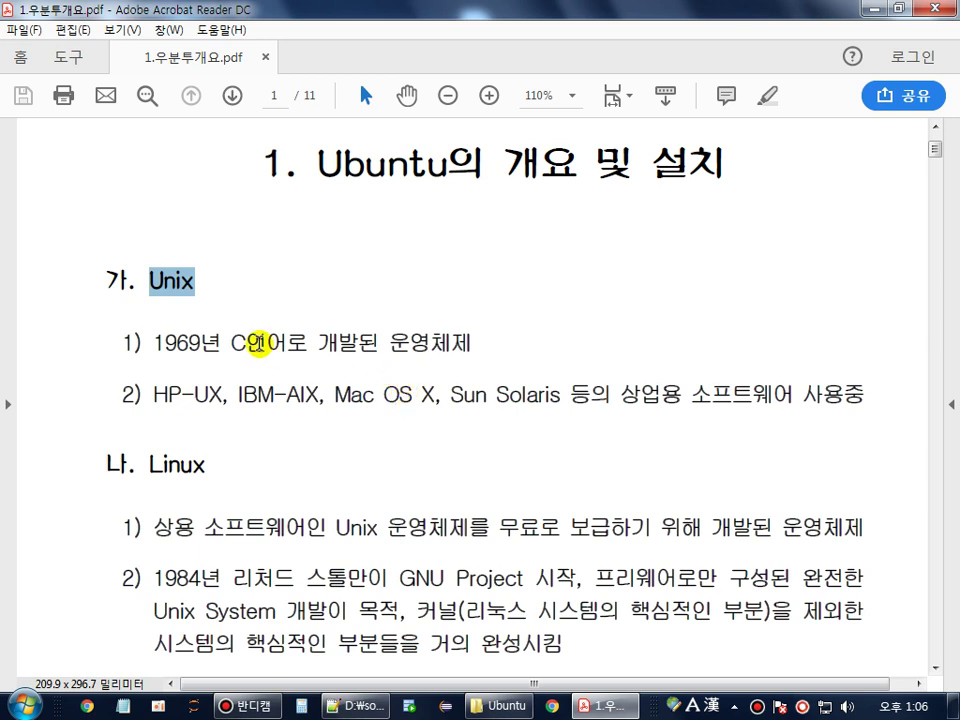
double_click(183, 283)
double_click(185, 343)
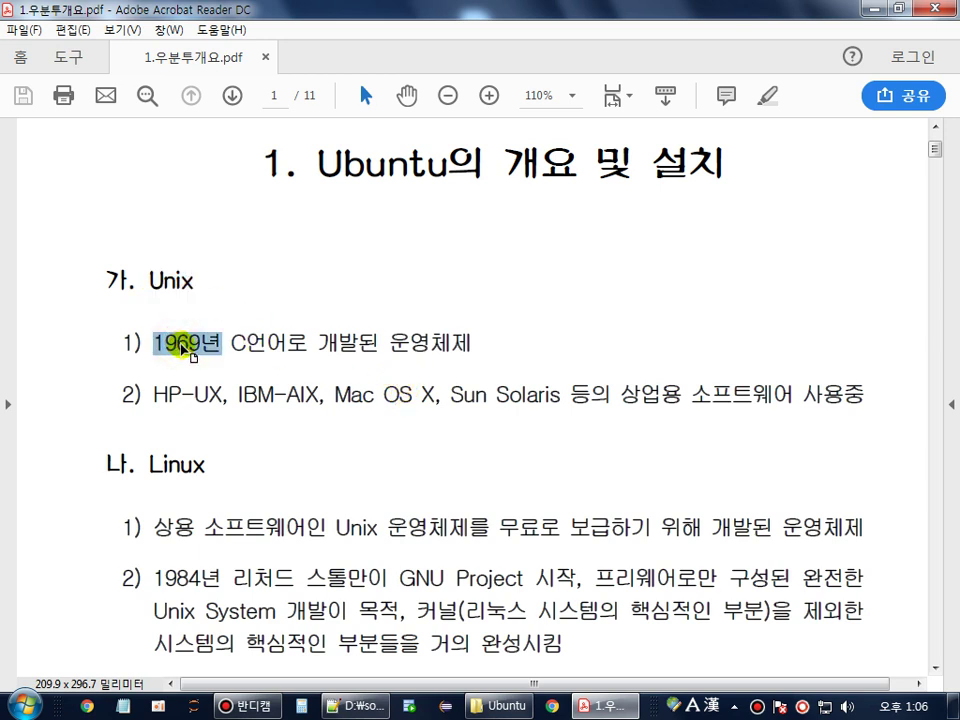
left_click(232, 341)
left_click_drag(232, 341, 470, 343)
left_click_drag(146, 337, 478, 336)
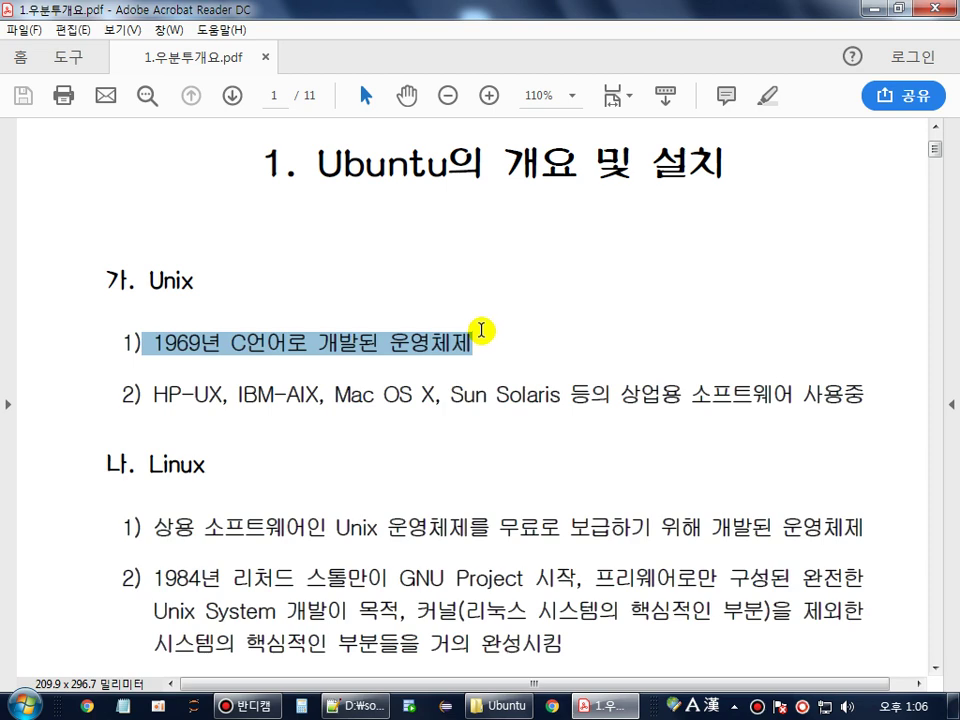
- Highlight IBM, Sun and '상업용 소프트웨어 사용중' in the second Unix item, then the Linux heading
scroll(410, 314, "down", 2)
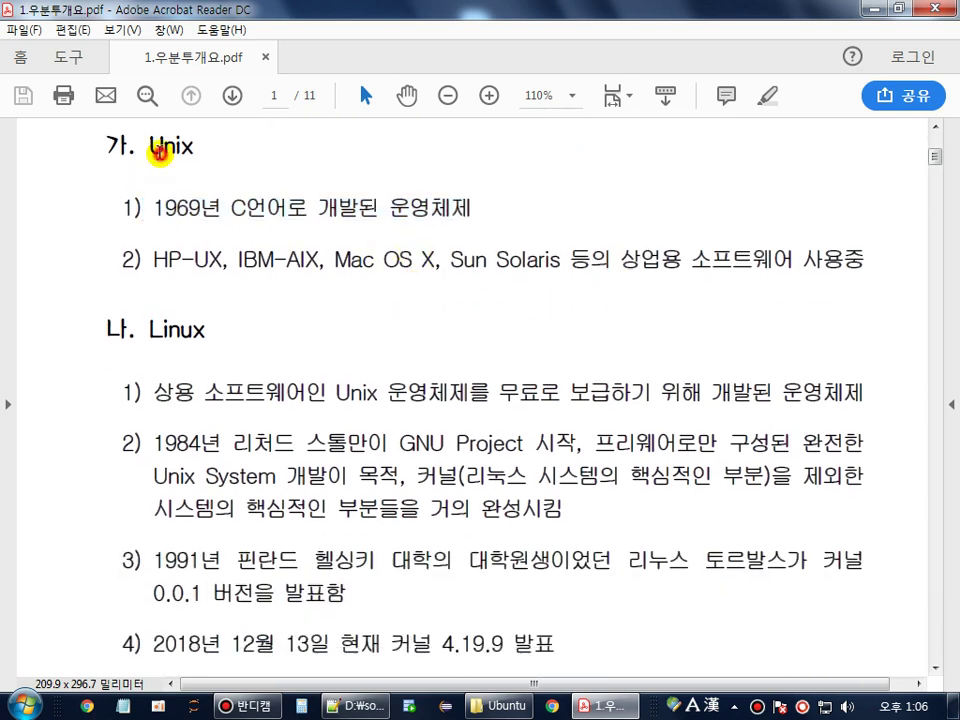
double_click(158, 149)
left_click(168, 264)
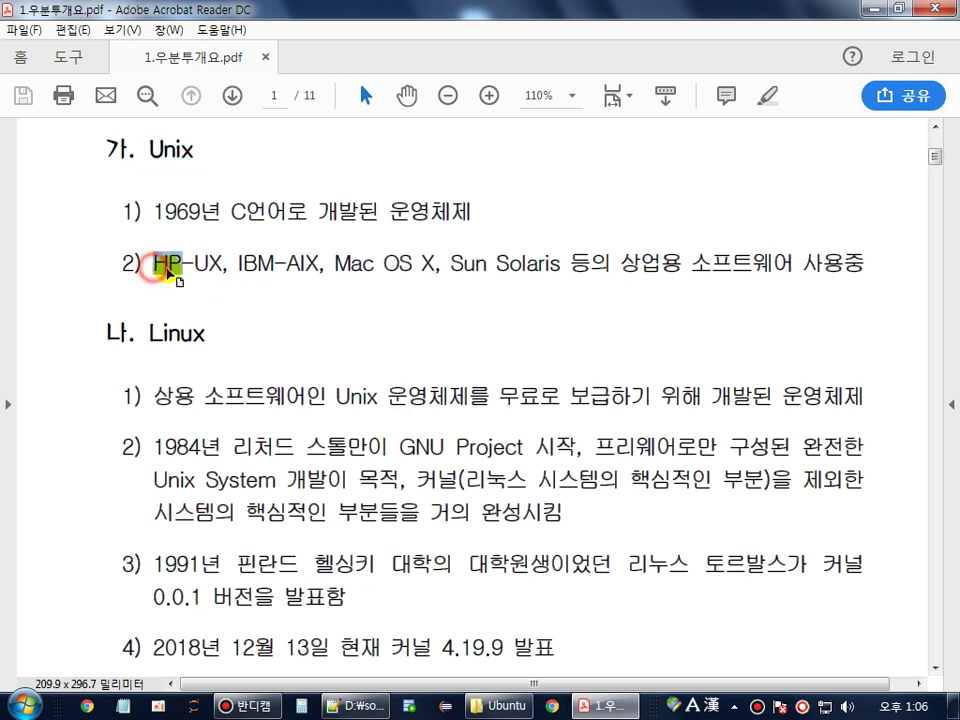
double_click(259, 264)
left_click(355, 264)
double_click(468, 264)
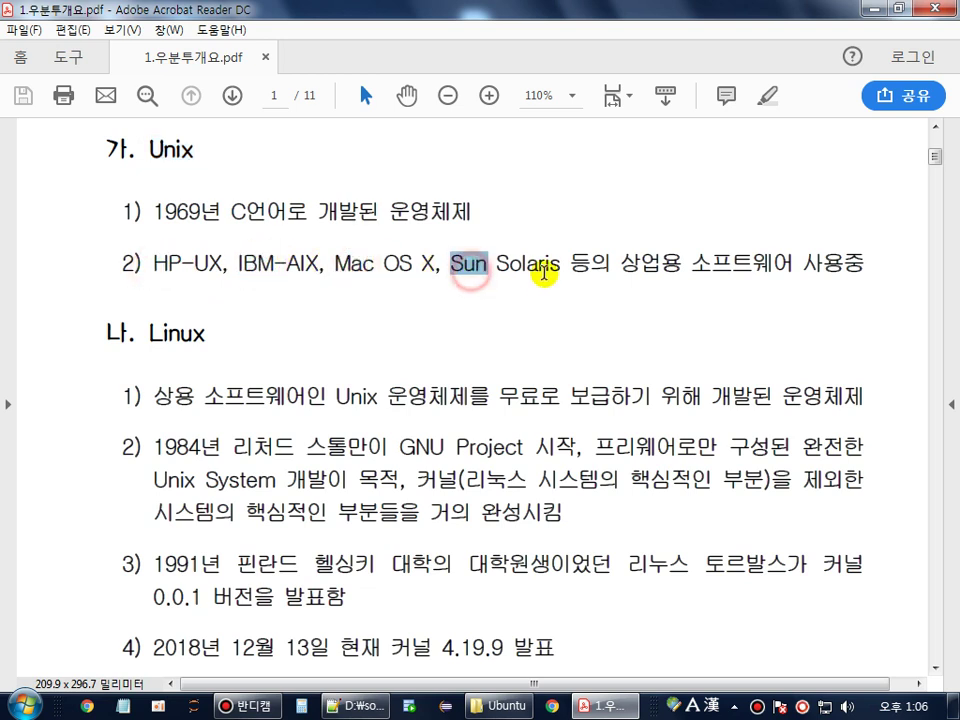
left_click(606, 270)
left_click_drag(622, 266, 848, 266)
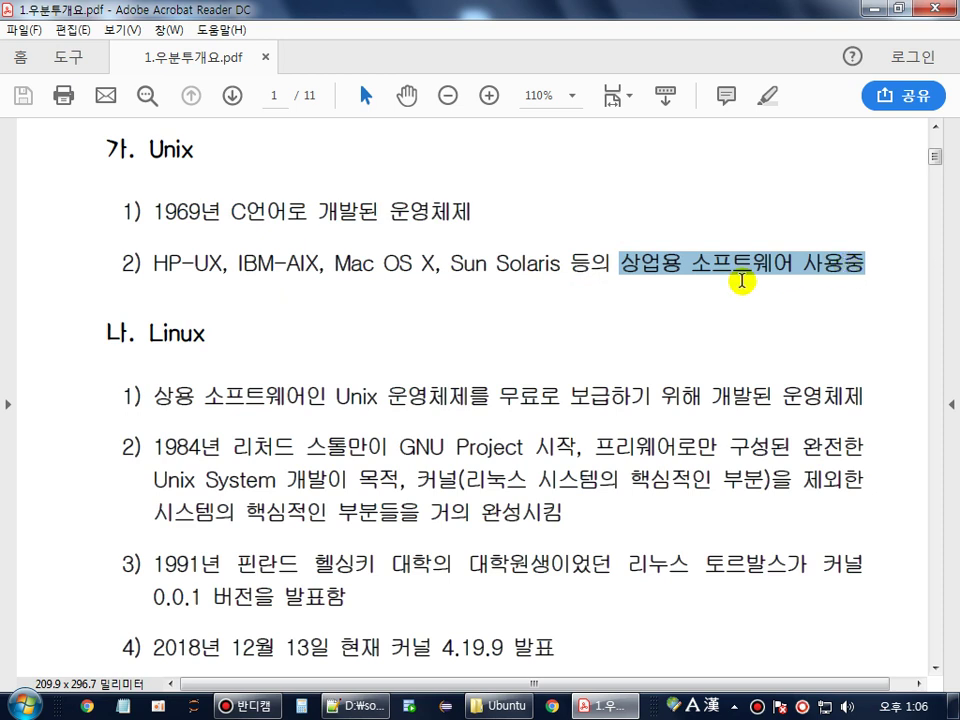
double_click(173, 156)
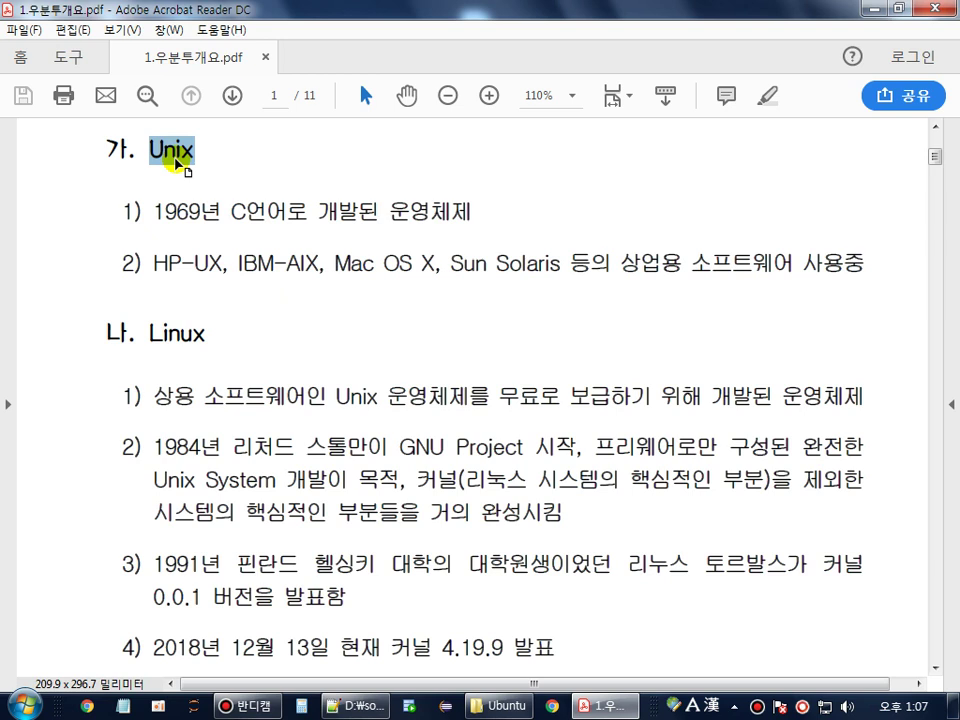
double_click(190, 335)
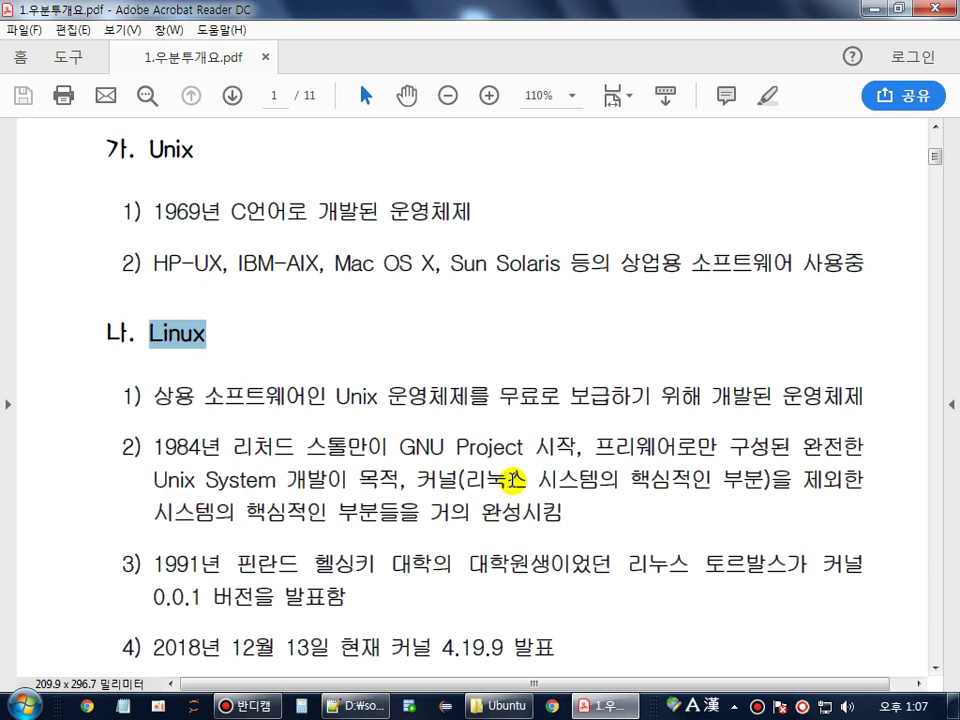
- Highlight the second Linux item and the GPL phrase '모두가 공유할 수 있는 소프트웨어'
scroll(495, 390, "down", 3)
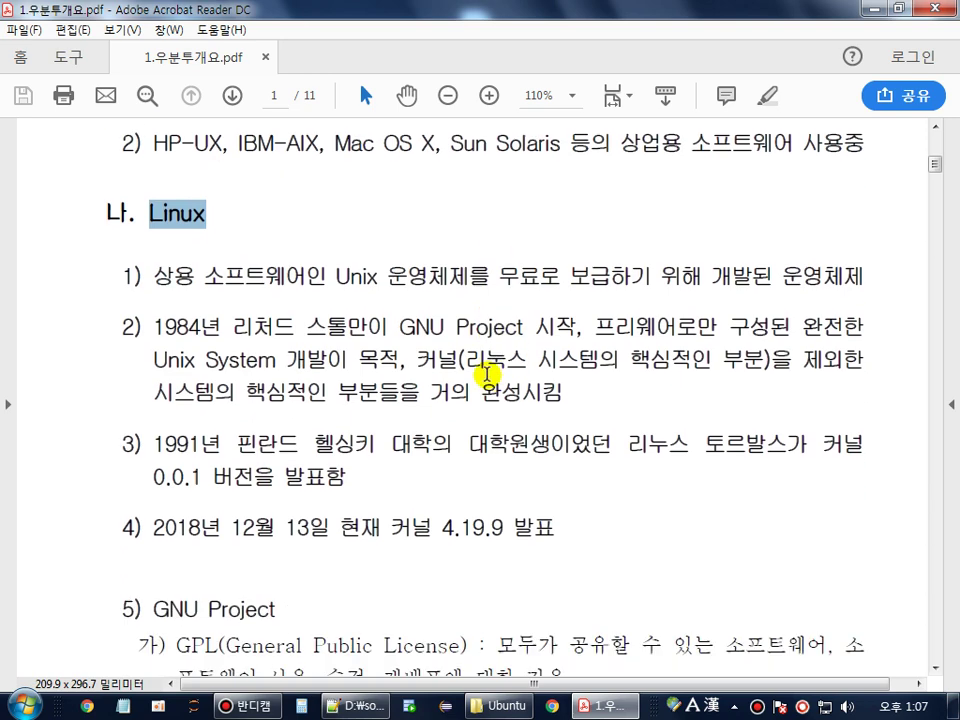
scroll(369, 360, "down", 1)
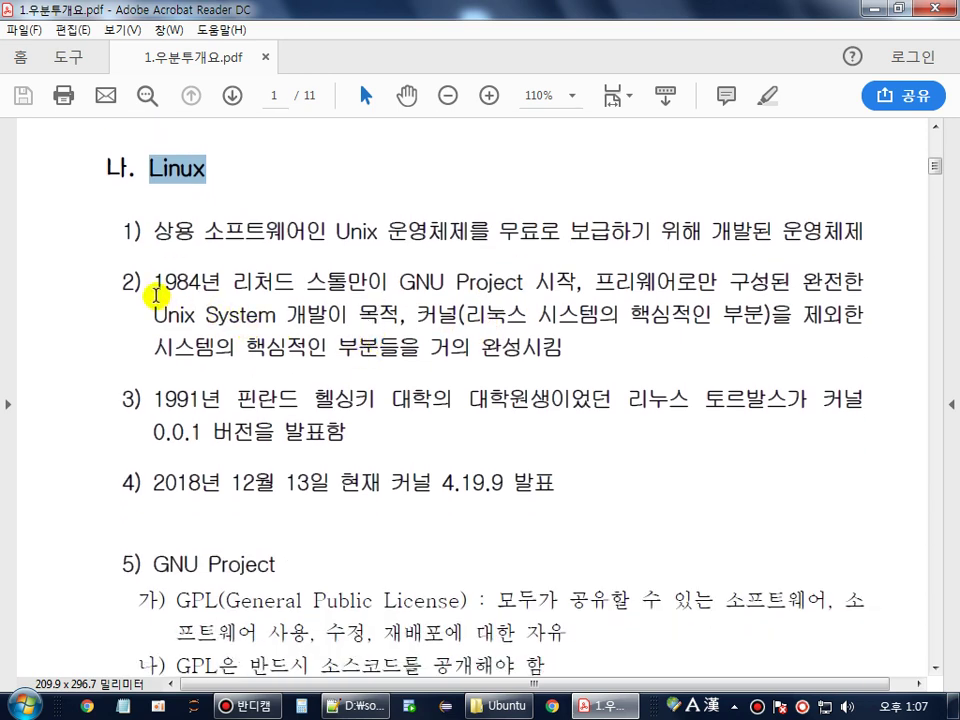
left_click_drag(155, 285, 549, 277)
scroll(407, 540, "down", 3)
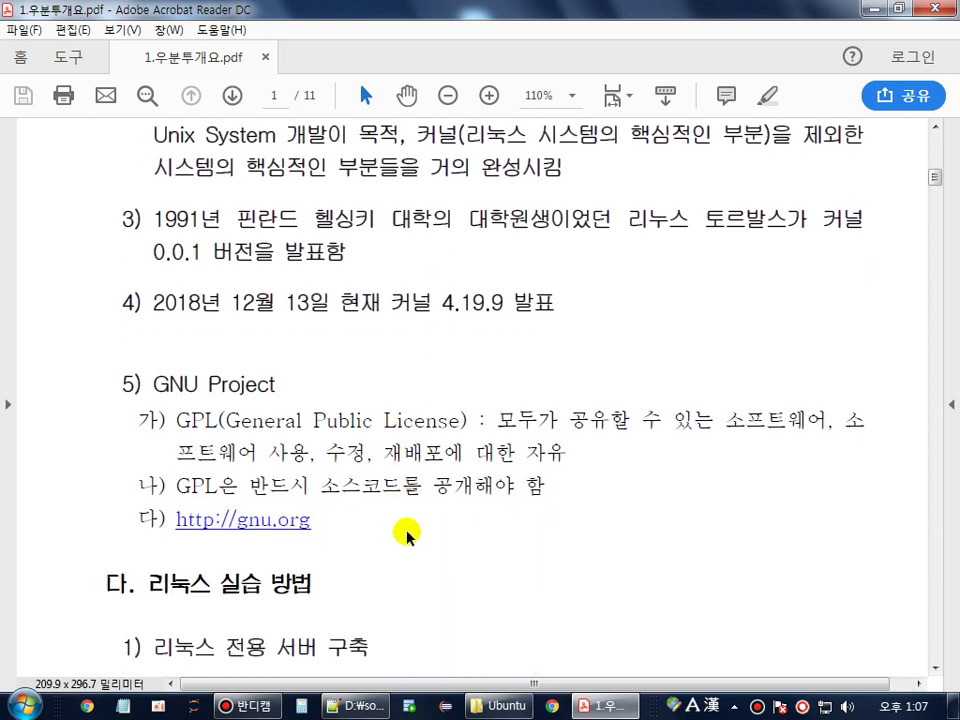
left_click_drag(500, 422, 786, 420)
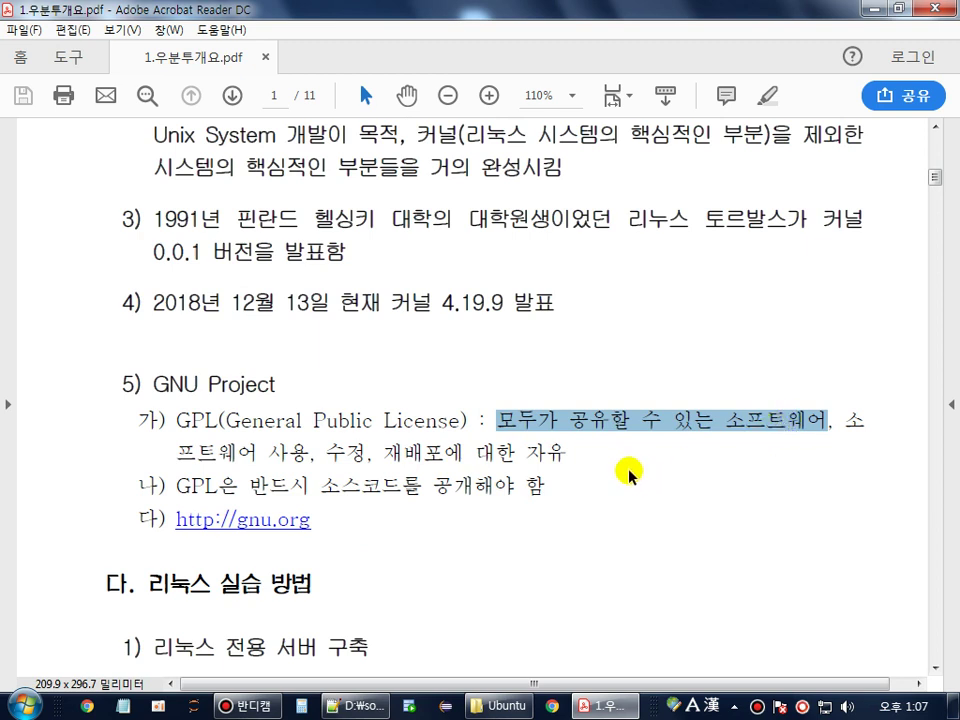
- Highlight the 1984 GNU Project, 1991 Torvalds and 2018년 12월 13일 kernel 4.19.9 details
scroll(275, 428, "up", 2)
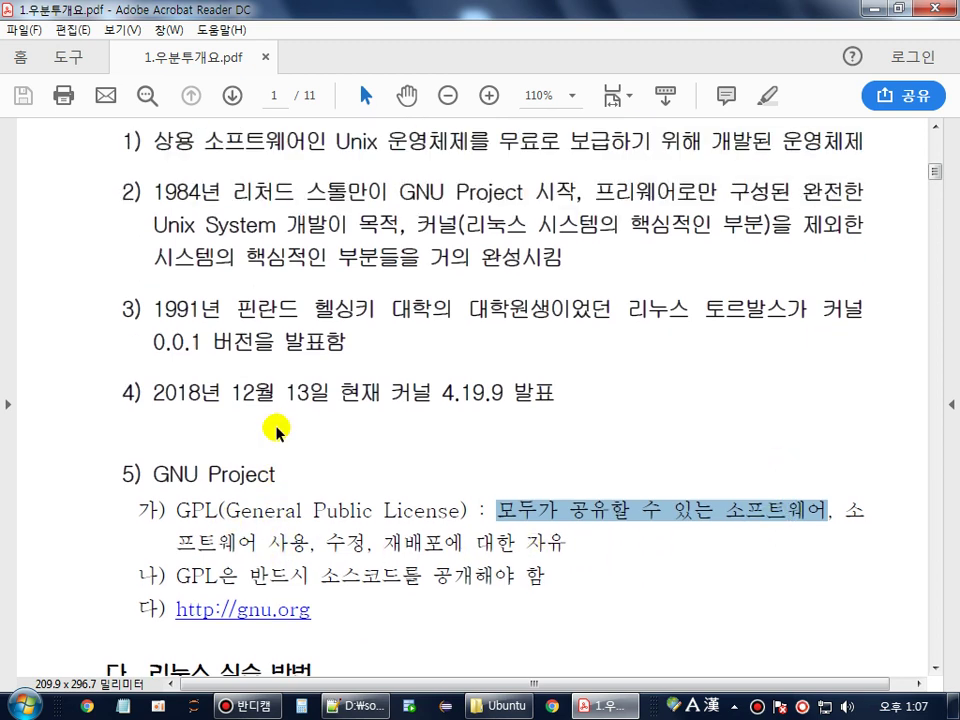
scroll(275, 428, "up", 1)
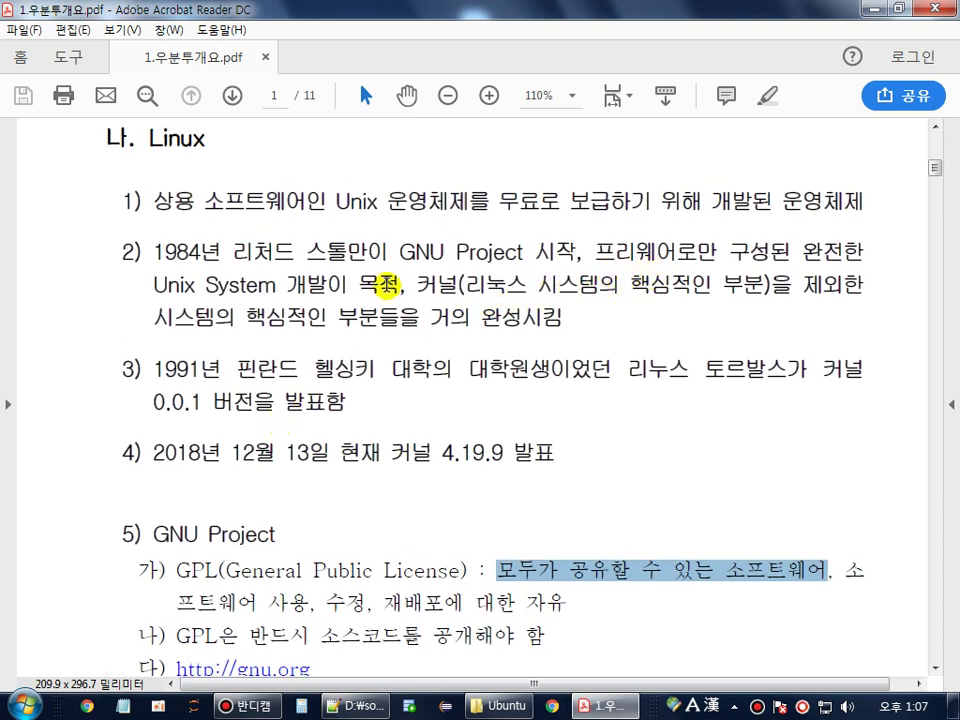
left_click_drag(158, 252, 333, 281)
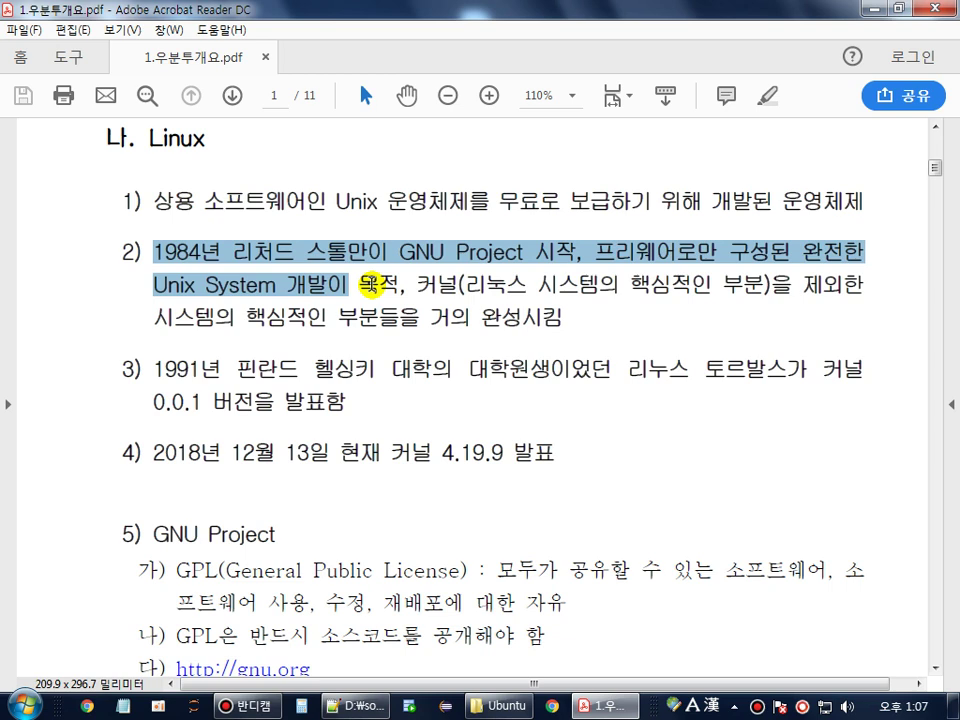
left_click_drag(153, 369, 218, 372)
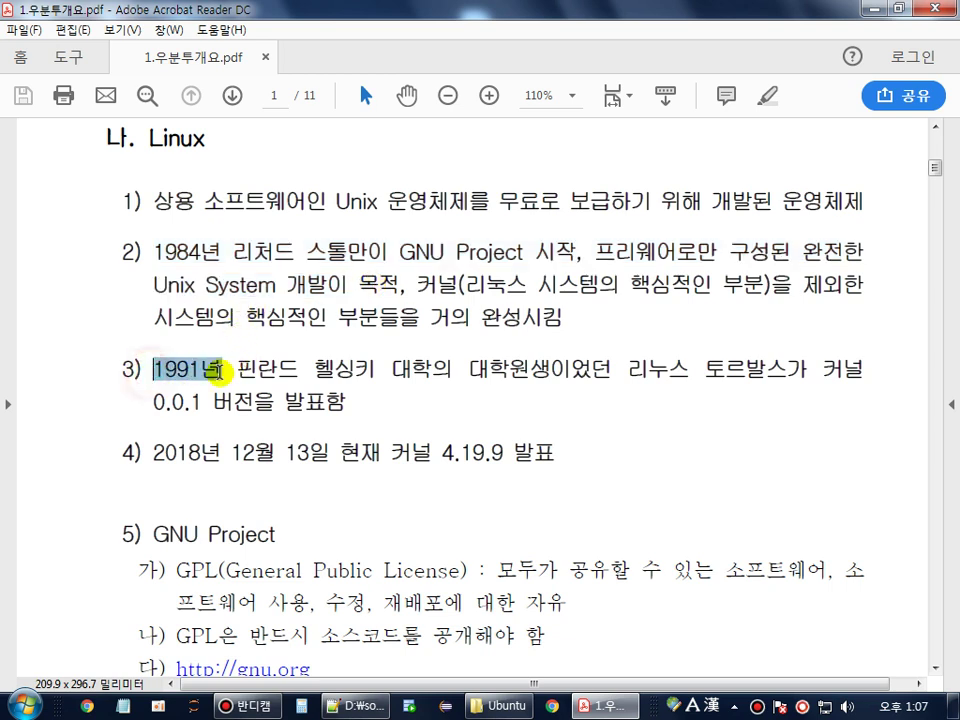
left_click_drag(630, 376, 762, 372)
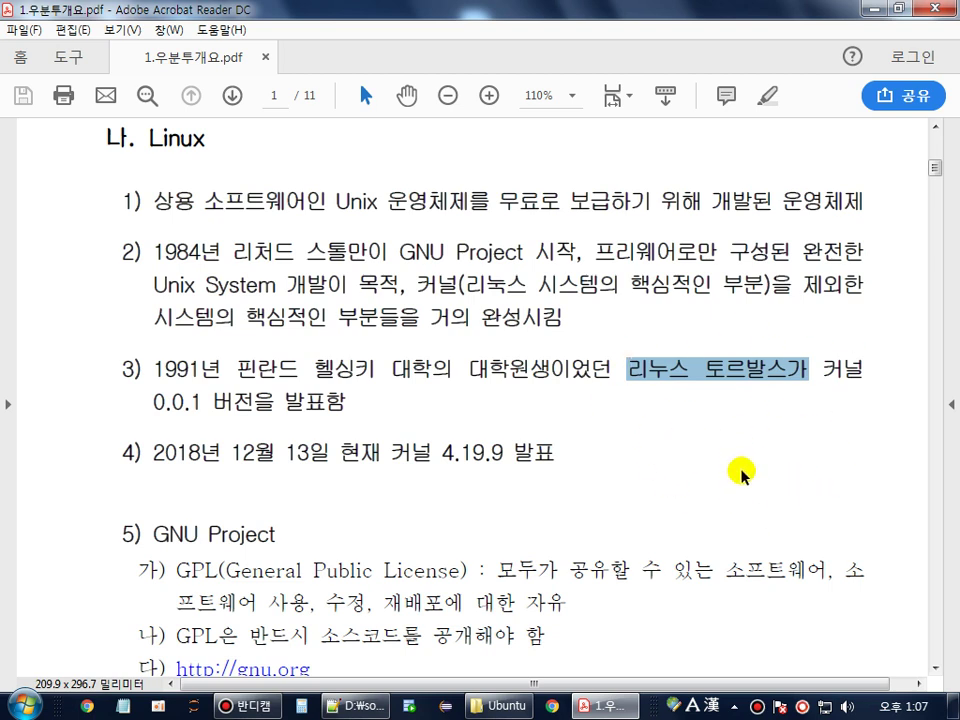
scroll(640, 490, "down", 3)
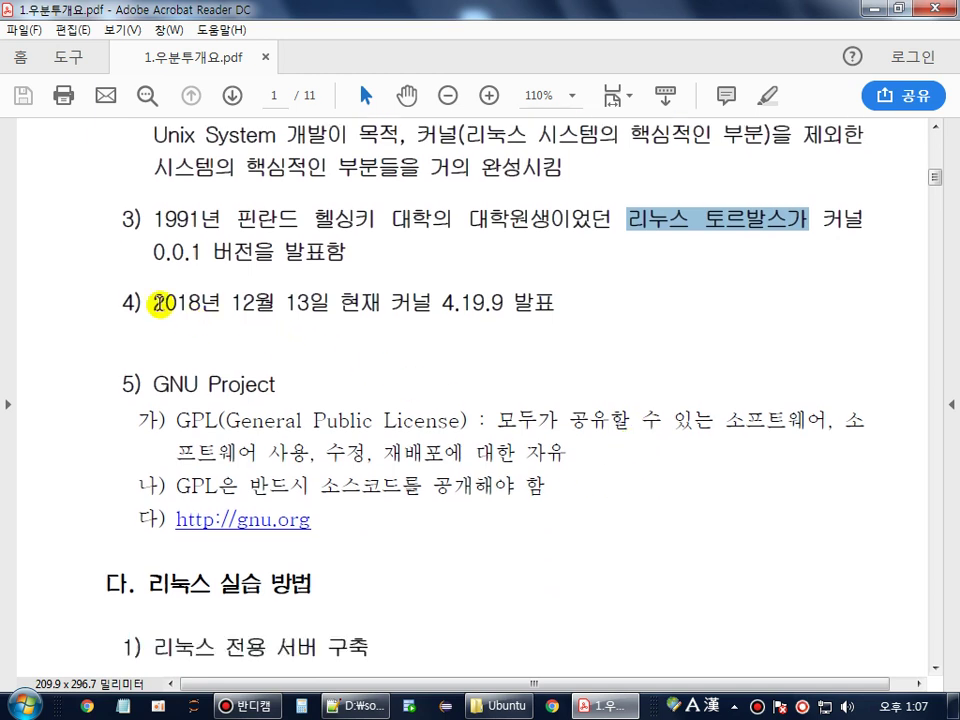
left_click_drag(160, 303, 319, 300)
left_click_drag(435, 298, 481, 308)
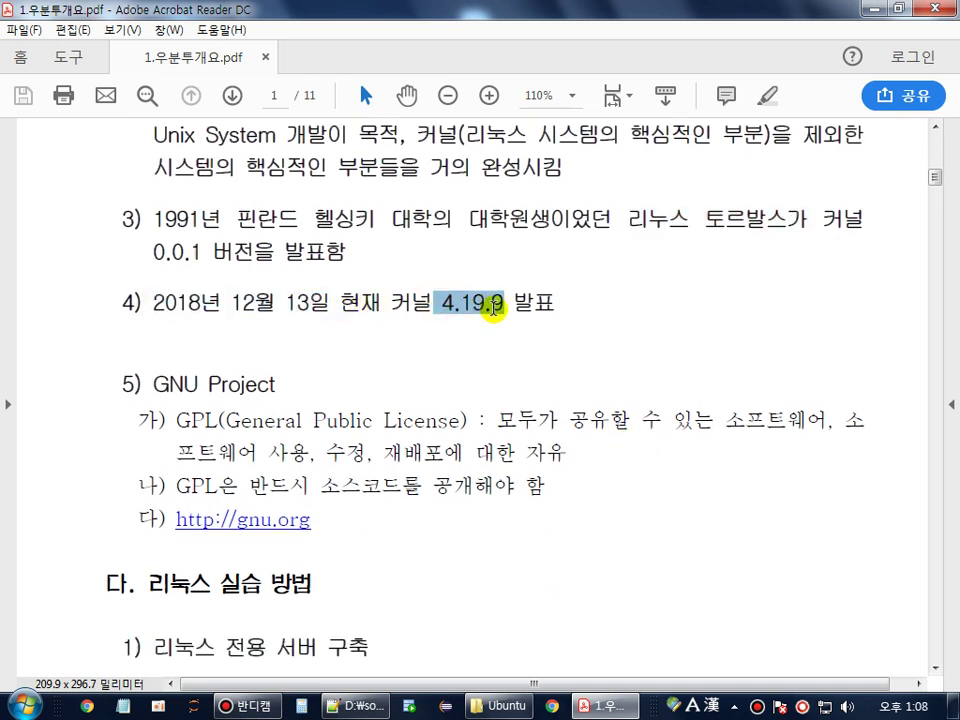
- Highlight the three Linux install options: dedicated server, Windows/Linux partitioning, and virtualization
scroll(486, 386, "down", 4)
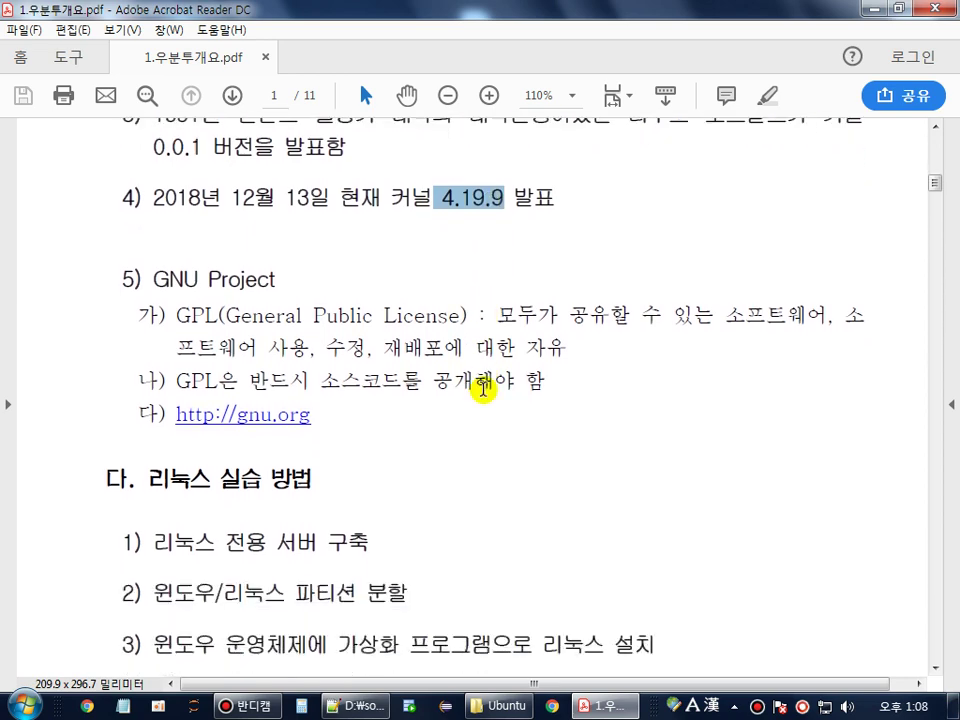
scroll(483, 395, "down", 12)
scroll(482, 385, "up", 12)
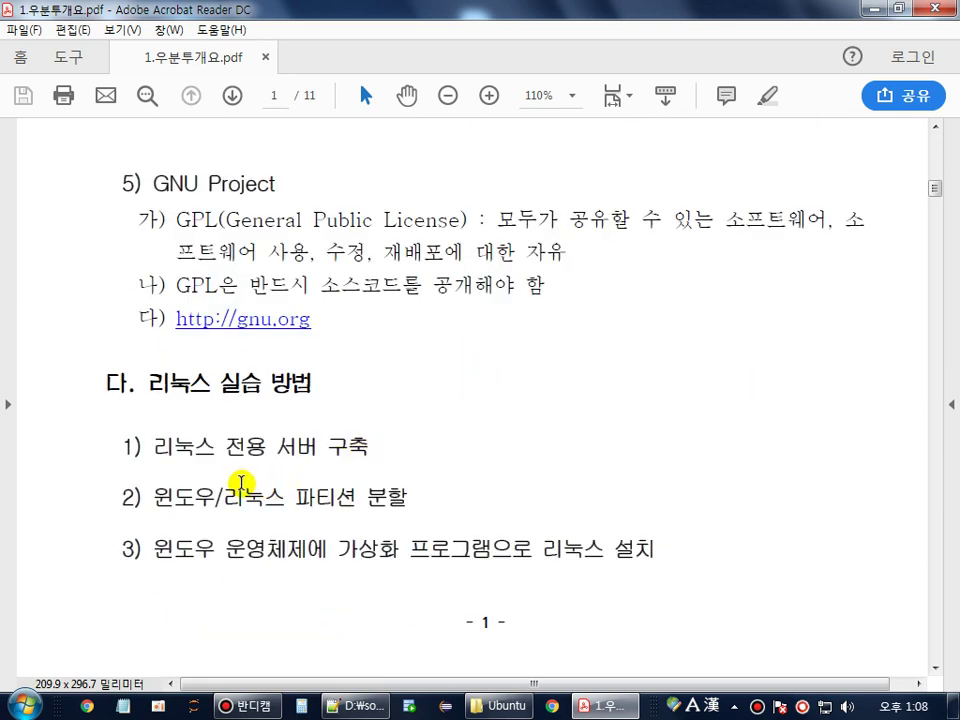
left_click_drag(145, 452, 360, 452)
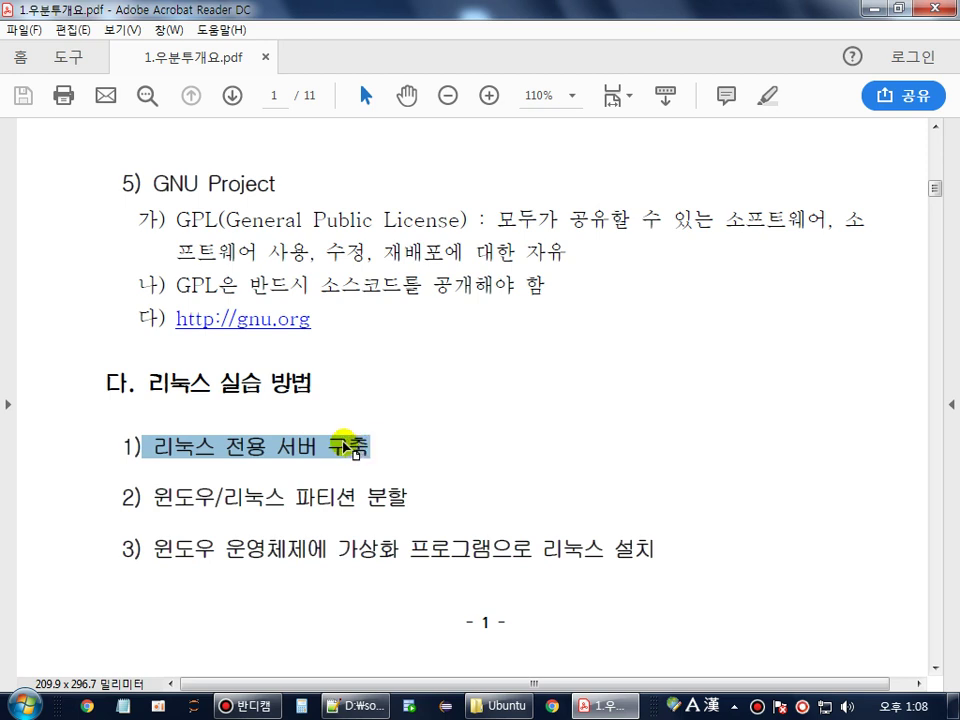
left_click_drag(153, 497, 390, 503)
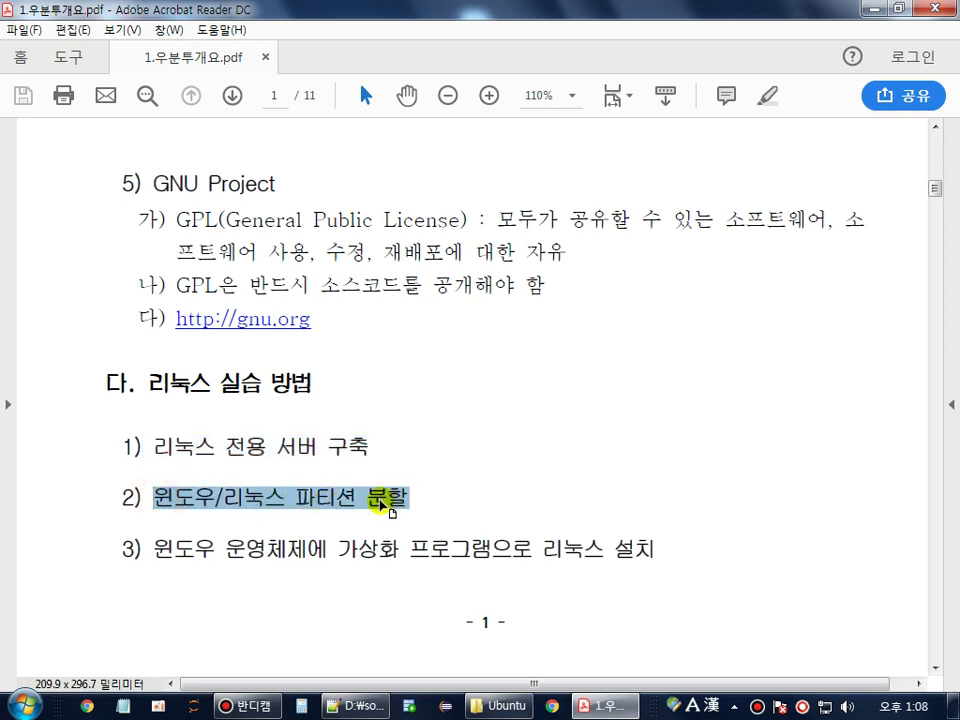
left_click_drag(129, 552, 652, 553)
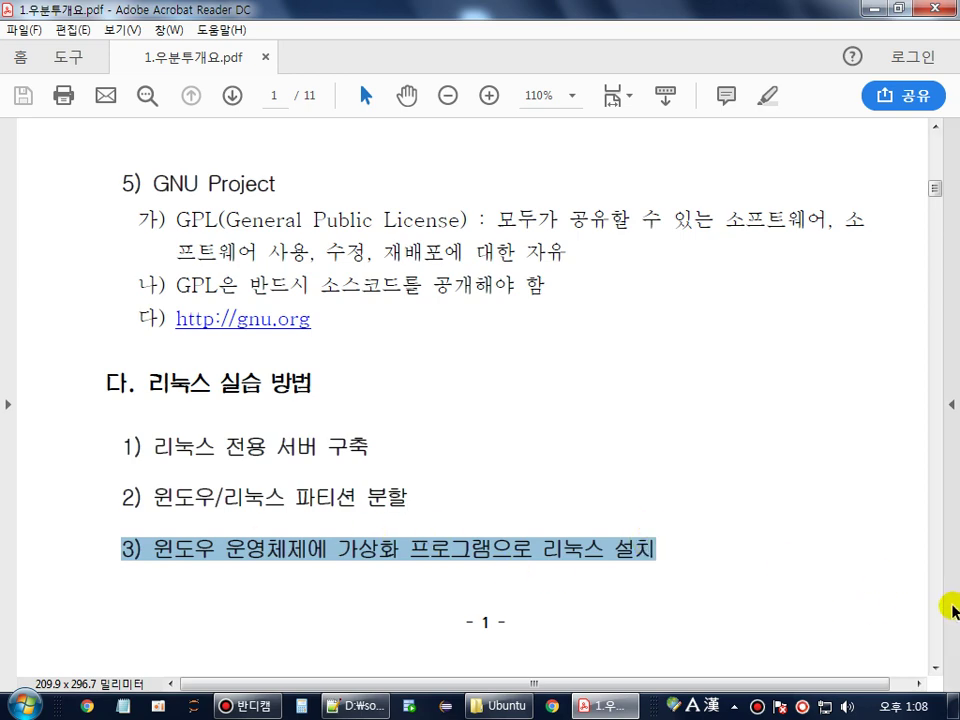
- Highlight the 가상화 솔루션 heading and the VMware Workstation Pro, VMware Player and Virtual Box entries
scroll(950, 606, "down", 2)
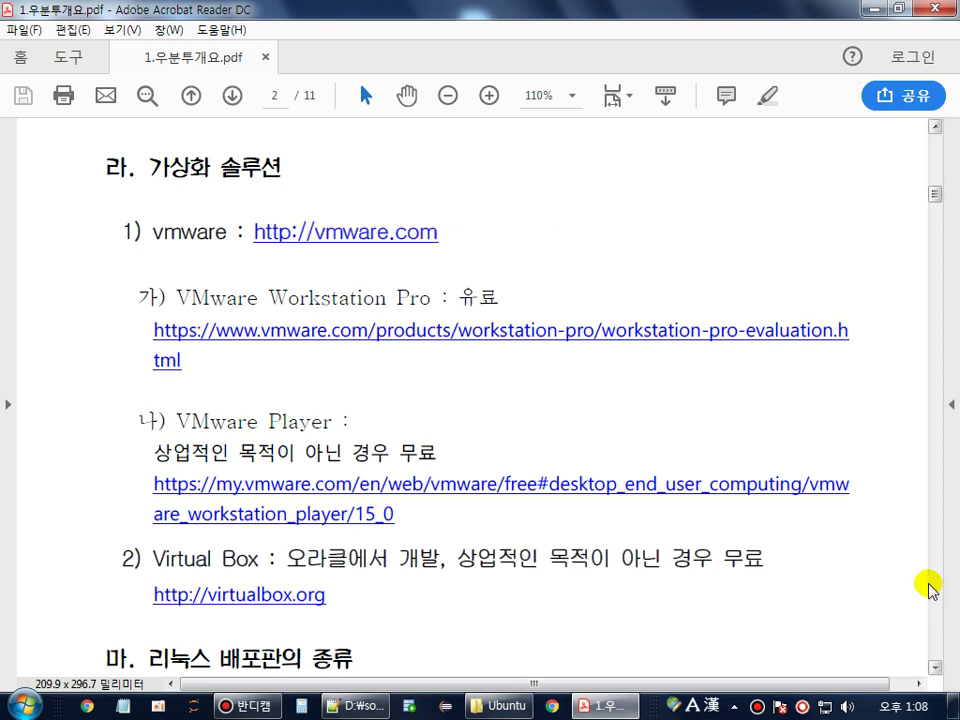
left_click_drag(148, 168, 284, 167)
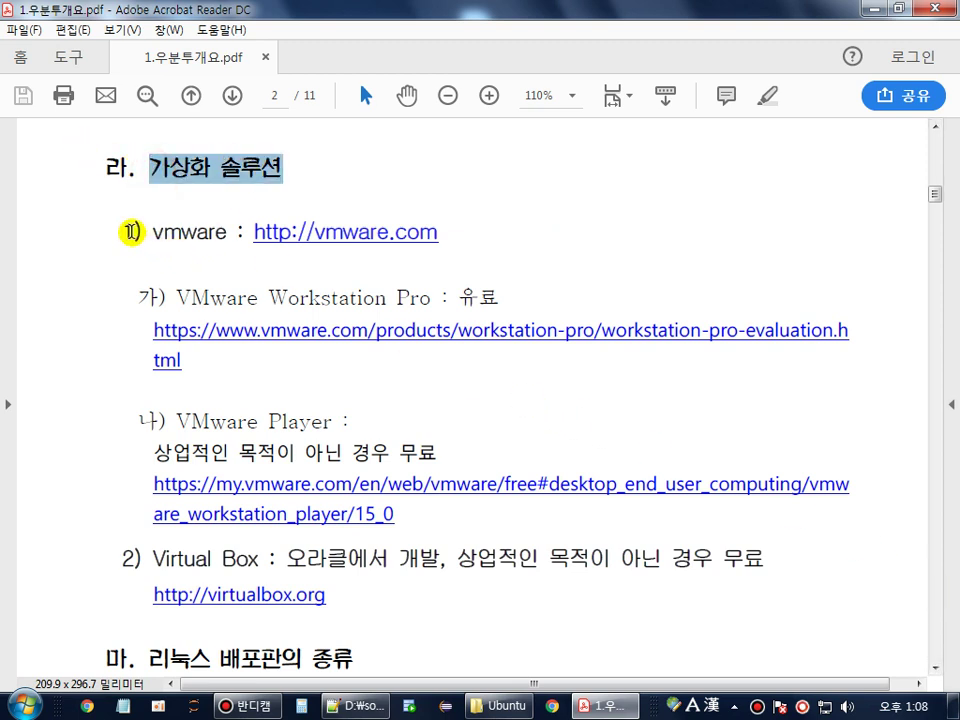
left_click_drag(122, 231, 201, 232)
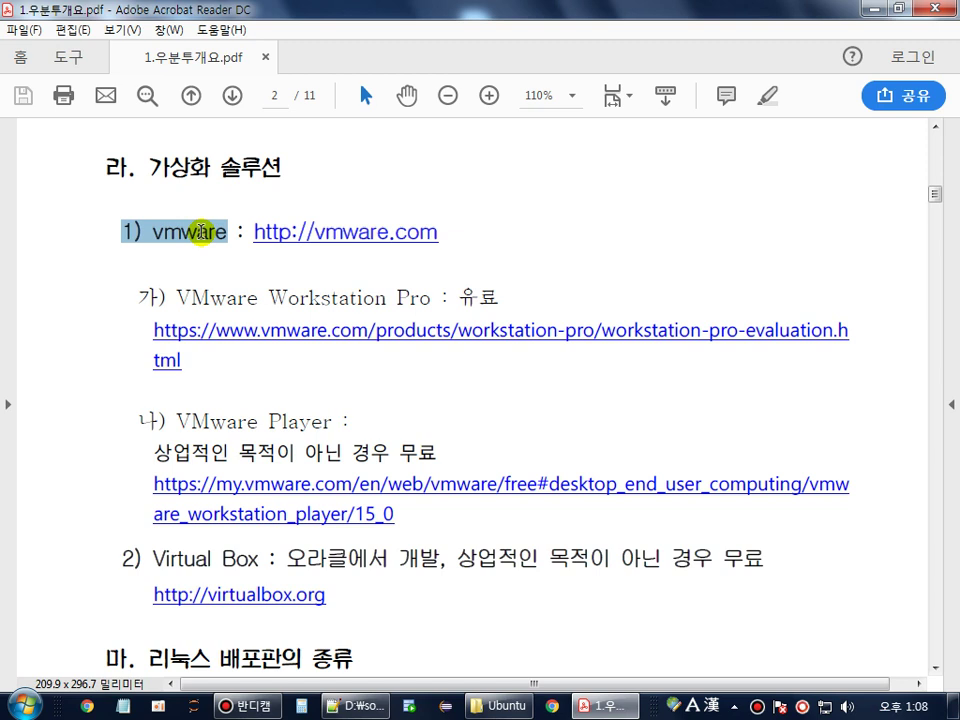
scroll(214, 208, "down", 3)
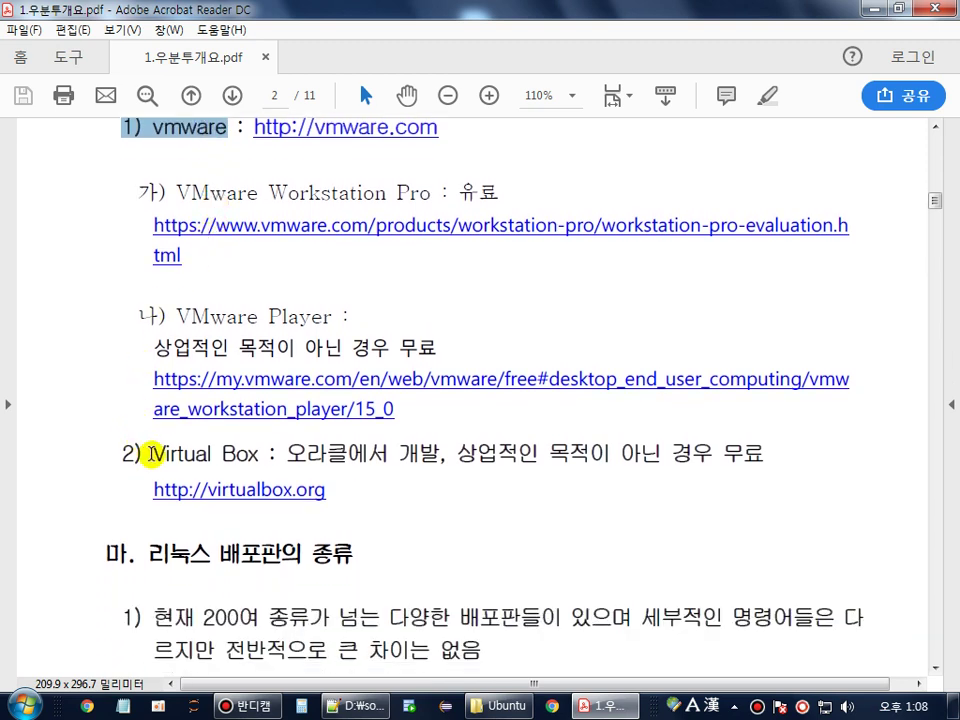
left_click_drag(151, 454, 246, 454)
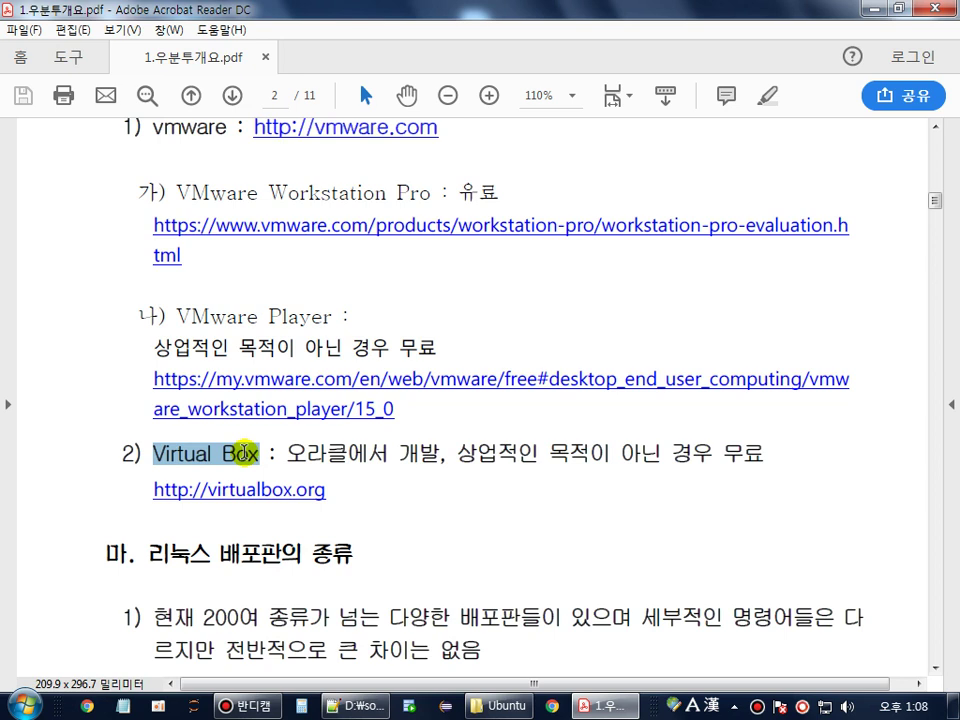
left_click_drag(246, 454, 722, 452)
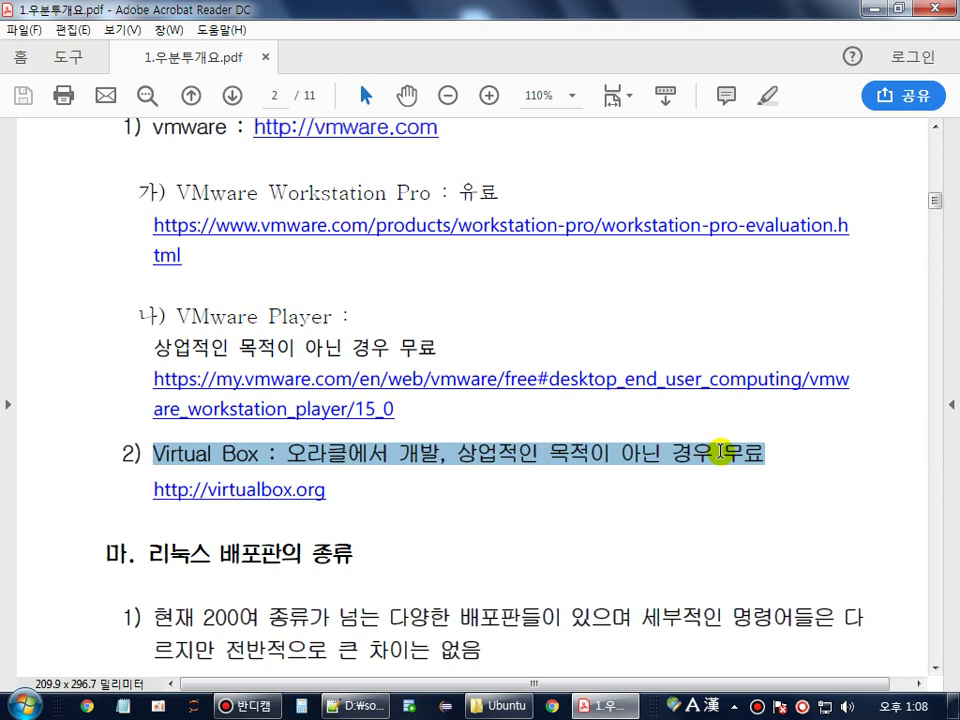
scroll(639, 368, "up", 1)
double_click(174, 183)
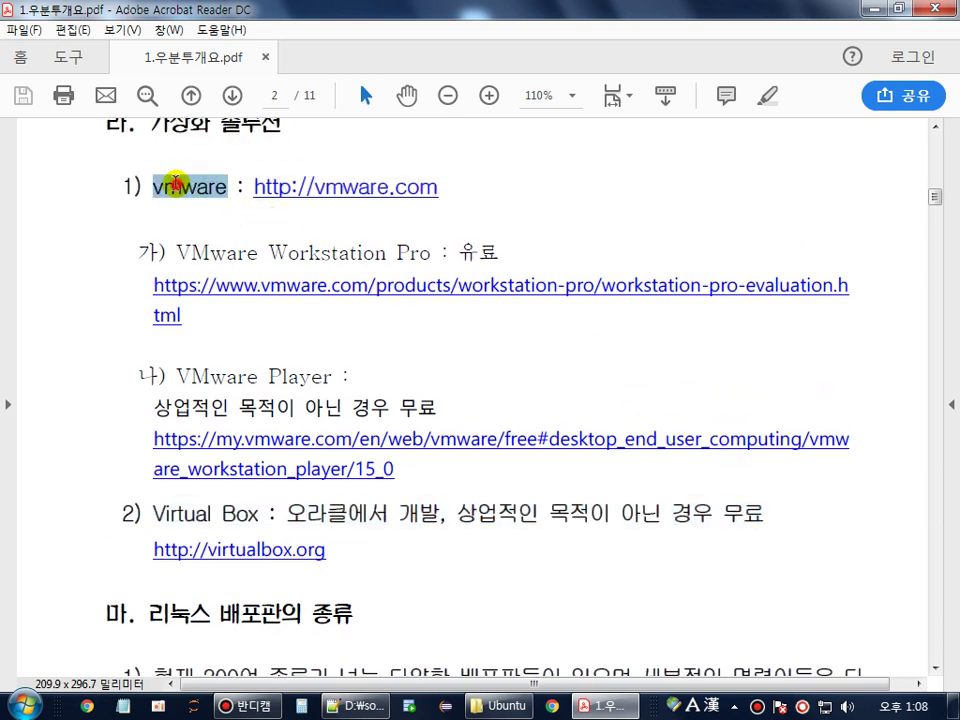
left_click_drag(178, 250, 508, 247)
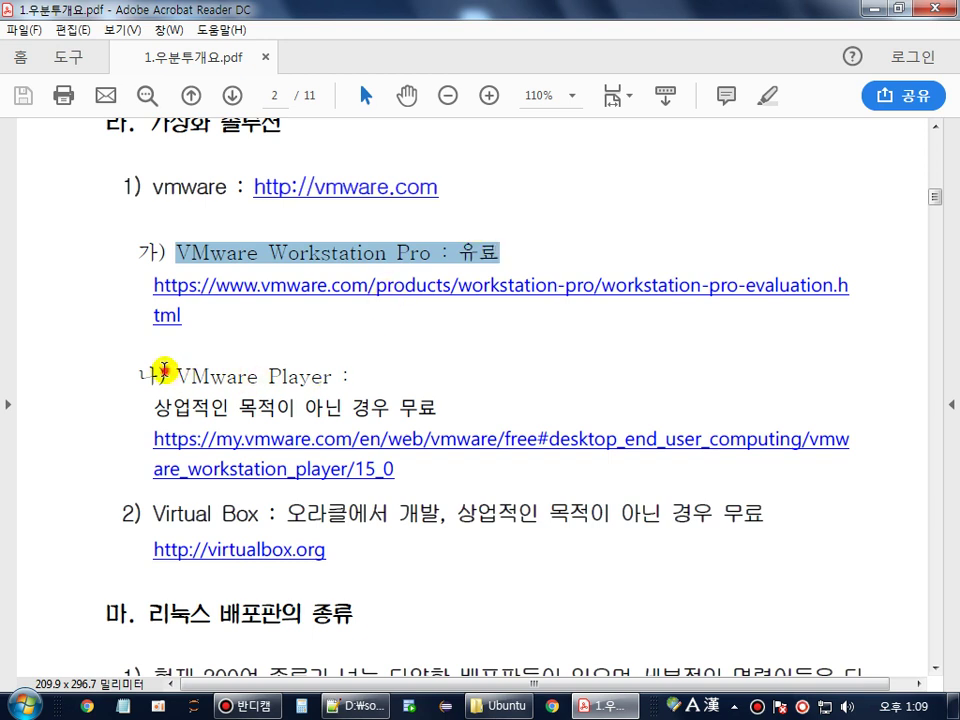
left_click_drag(165, 375, 271, 377)
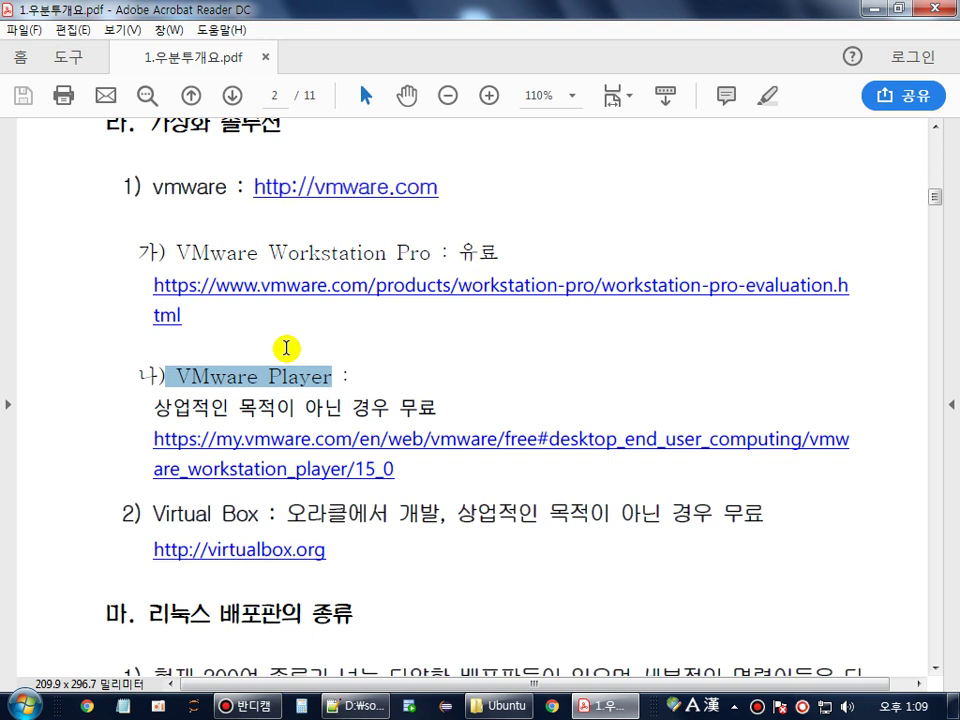
left_click(150, 515)
left_click_drag(152, 515, 250, 518)
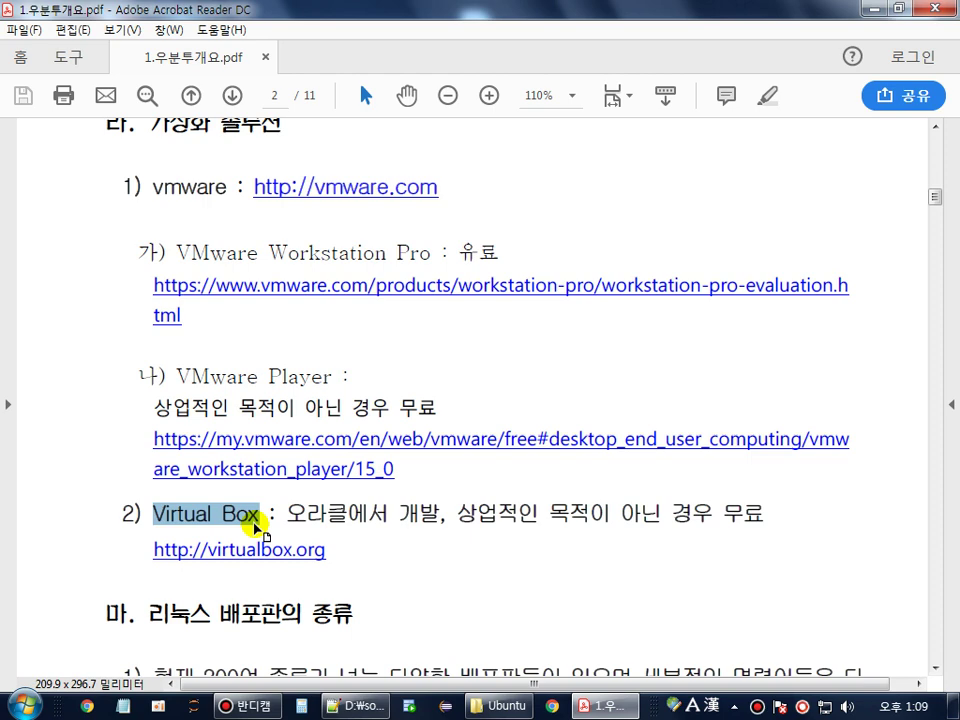
- Highlight CentOS and Ubuntu in the distributions list, then scroll on to page 3
scroll(262, 502, "down", 5)
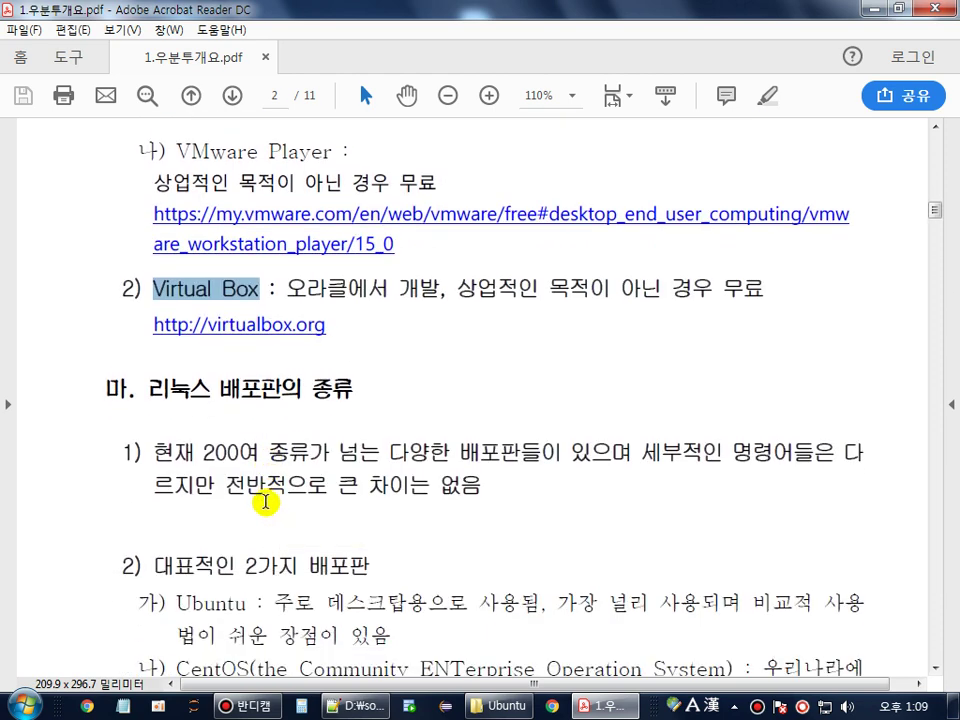
scroll(265, 503, "down", 2)
left_click_drag(153, 347, 287, 343)
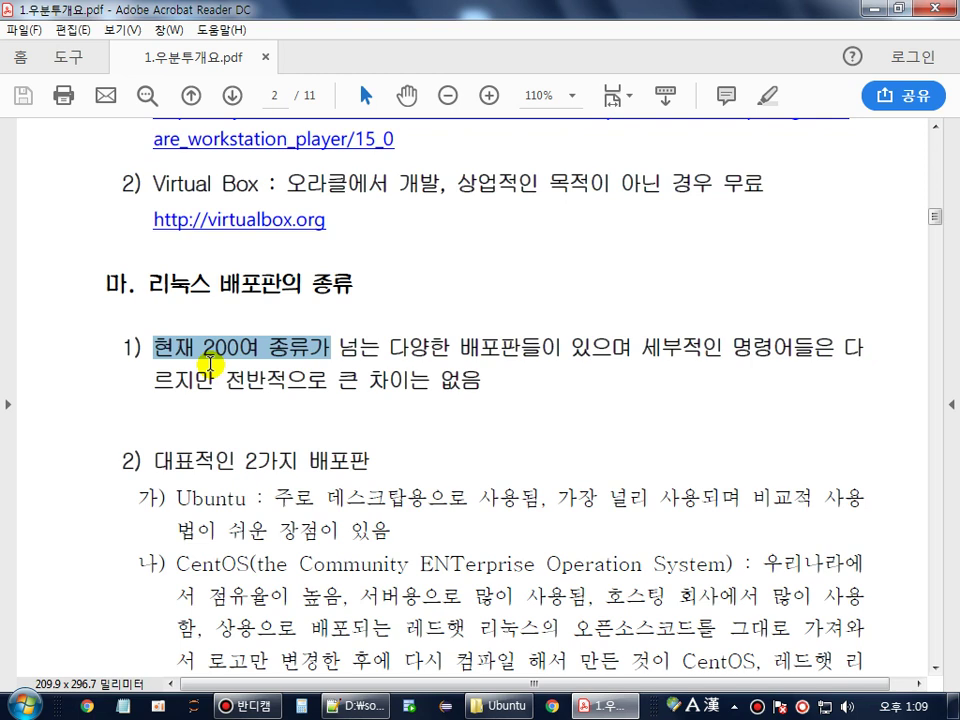
scroll(185, 352, "down", 3)
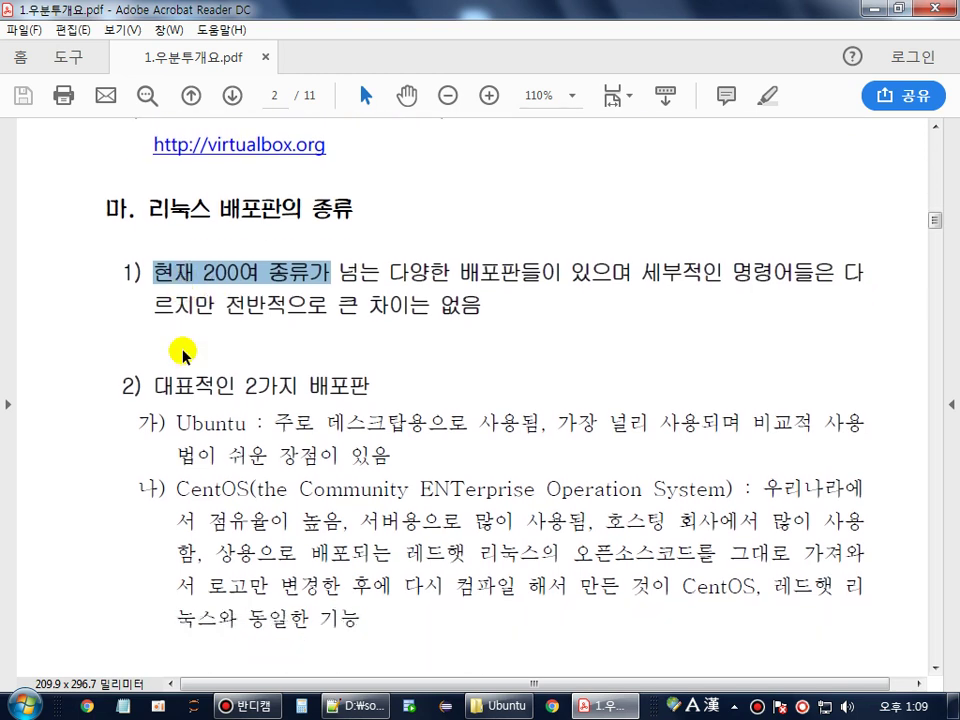
left_click_drag(177, 399, 738, 404)
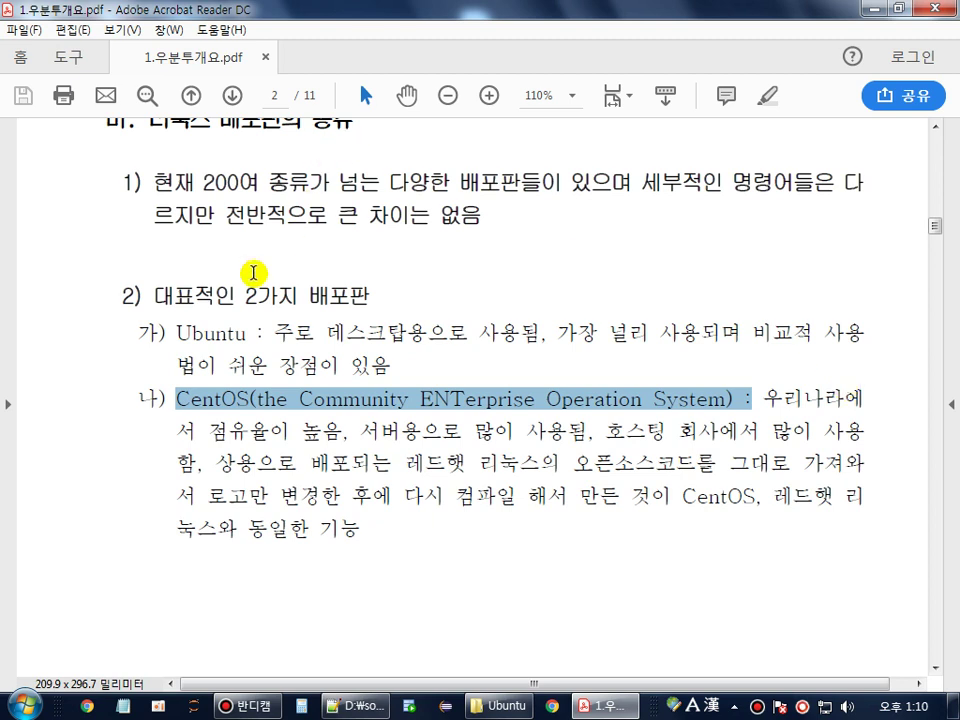
left_click_drag(178, 332, 195, 340)
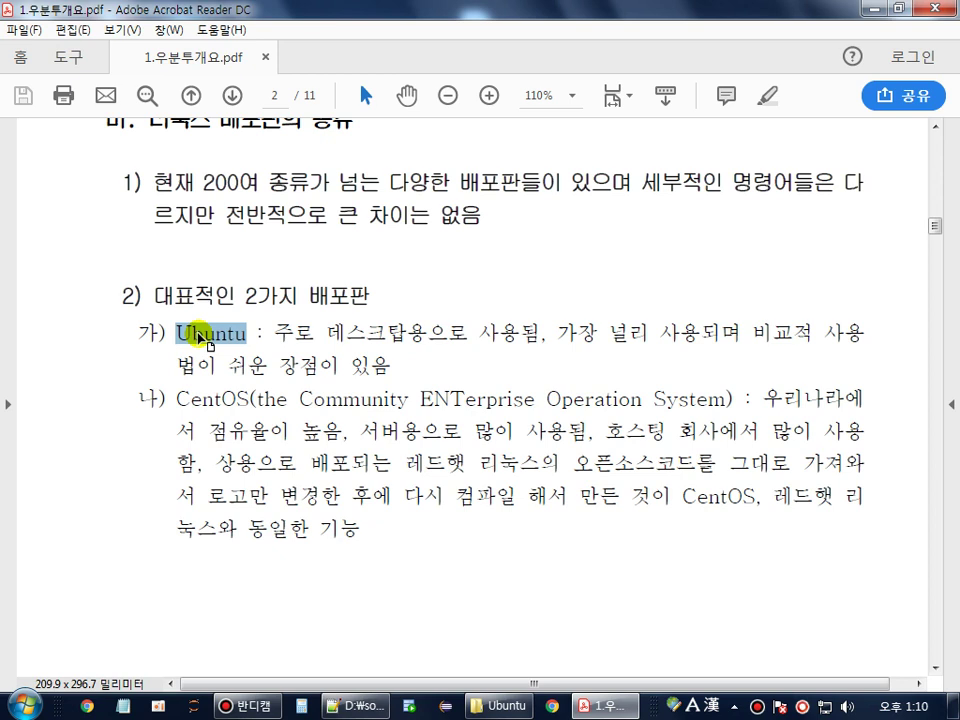
left_click(197, 337)
scroll(165, 300, "down", 10)
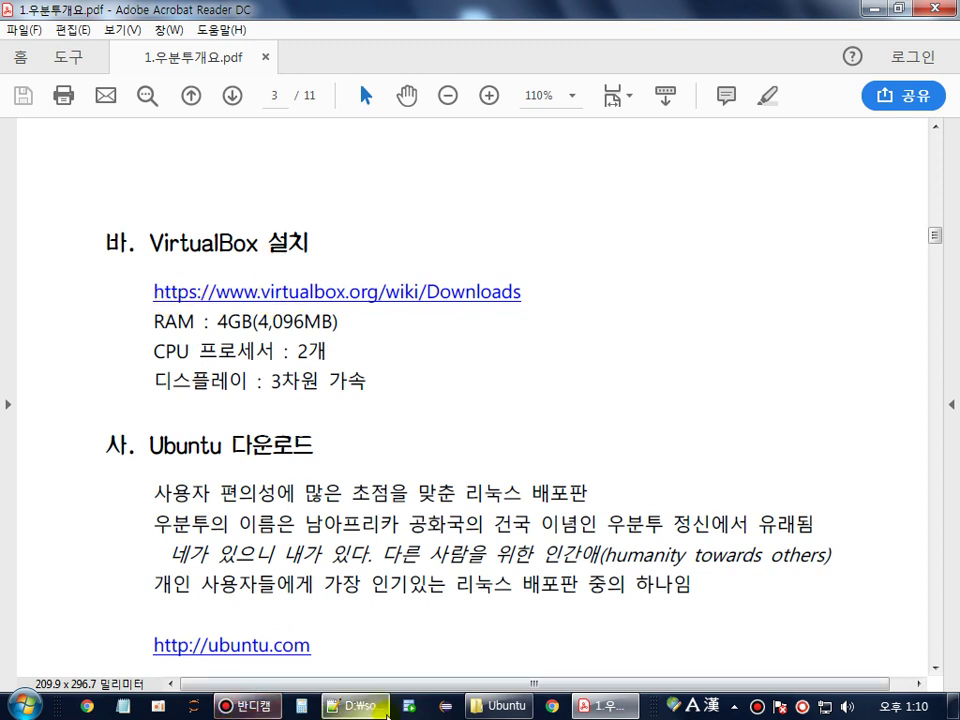
- Load virtualbox.org in Chrome and go to its Downloads page
left_click(551, 706)
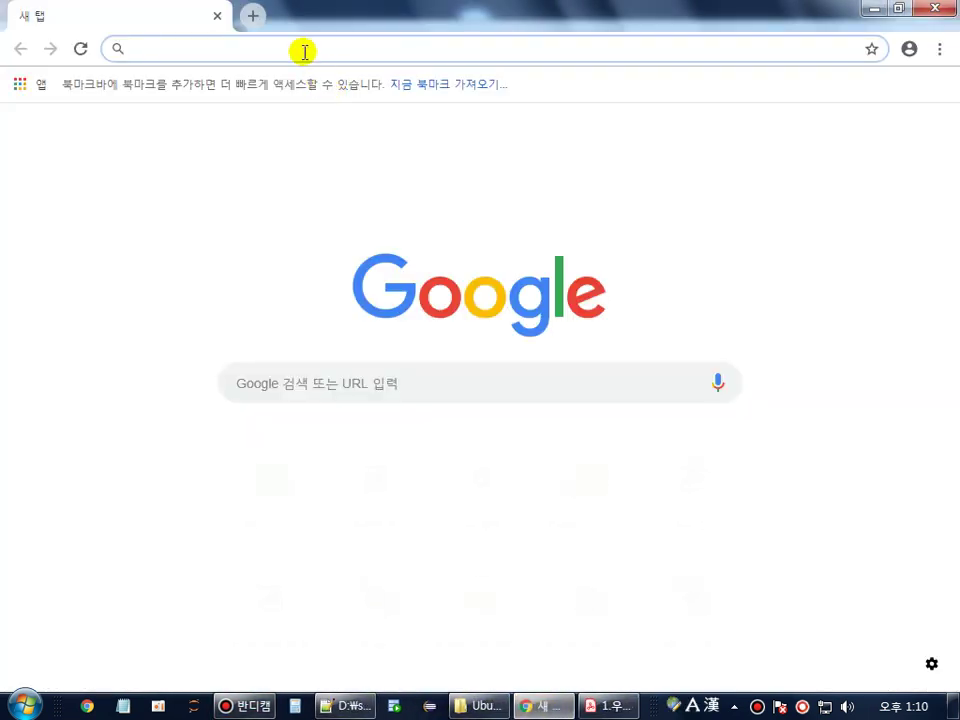
type("virtualbox.org")
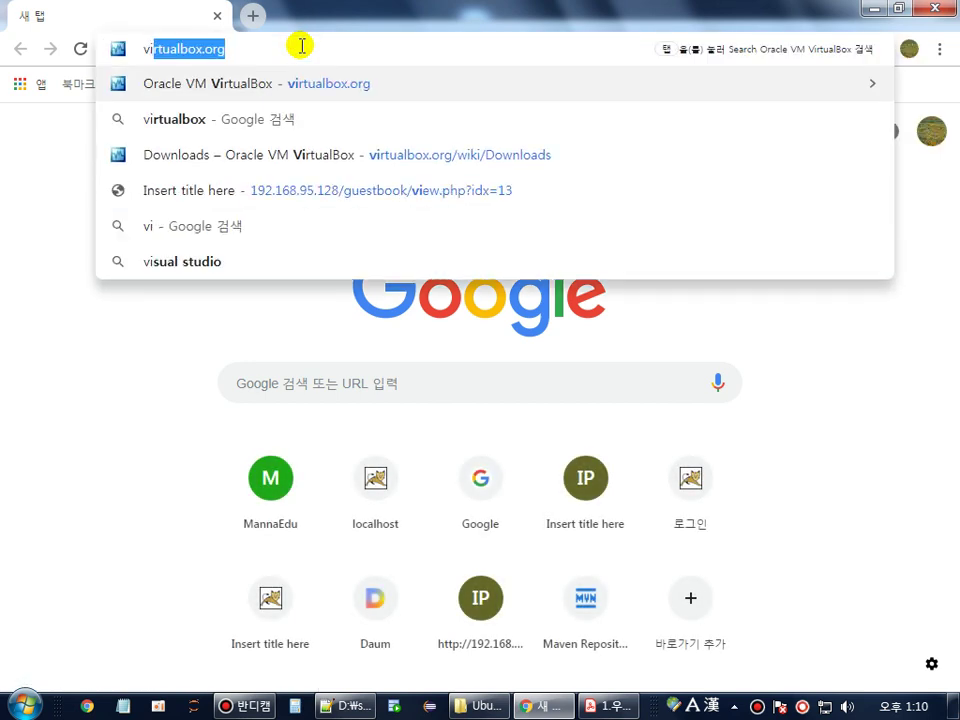
key("Return")
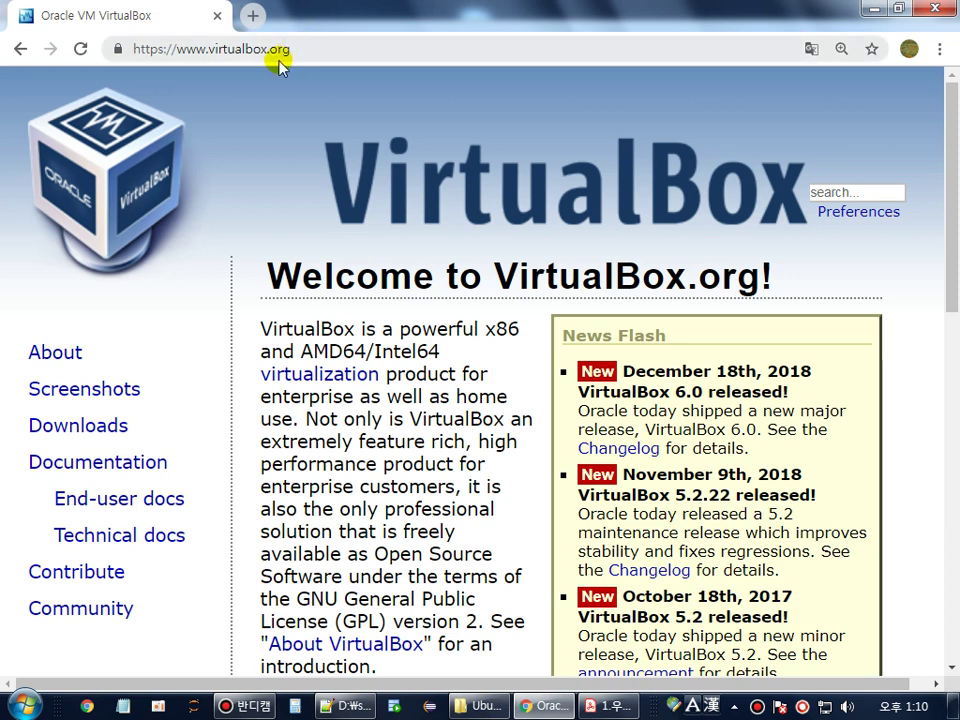
left_click(90, 430)
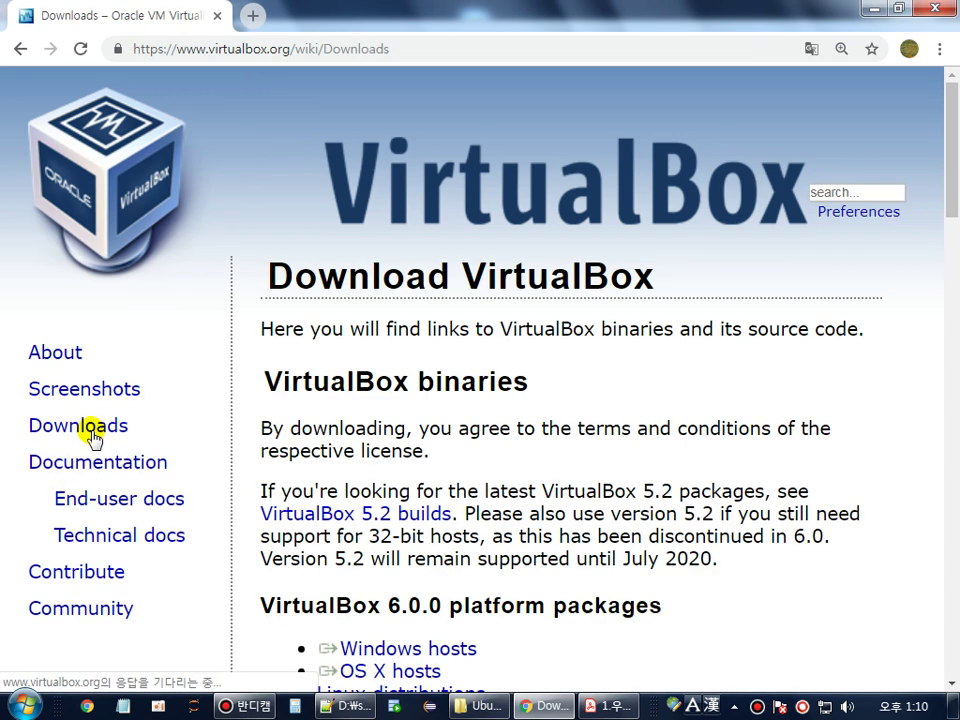
- Highlight the Windows, Linux, Solaris and OS X host package links, then return to the PDF guide
scroll(92, 425, "down", 4)
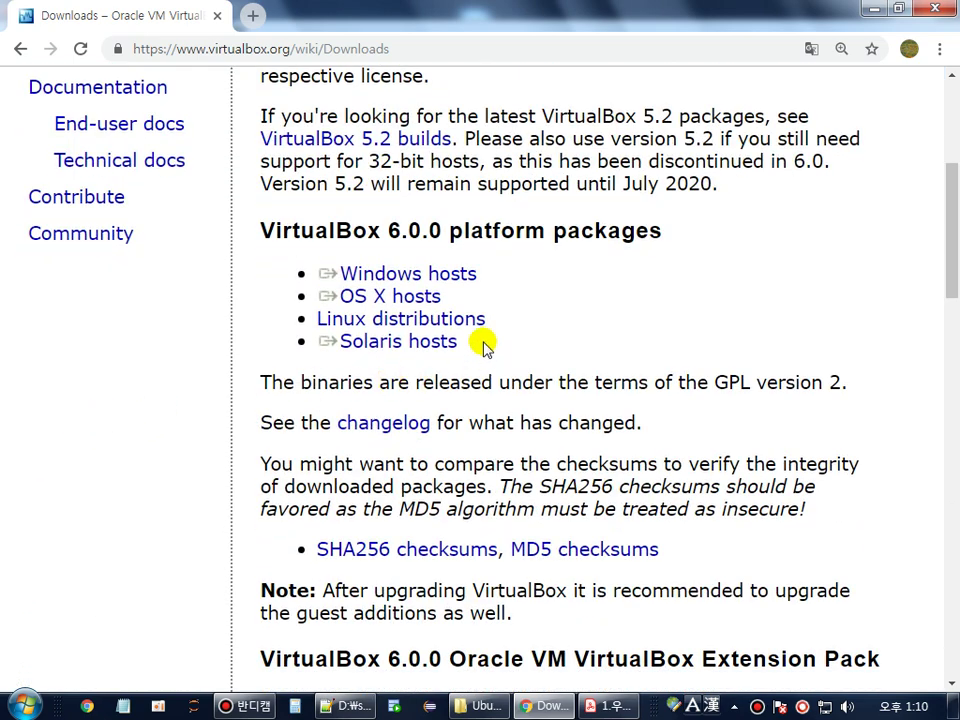
left_click_drag(505, 274, 312, 273)
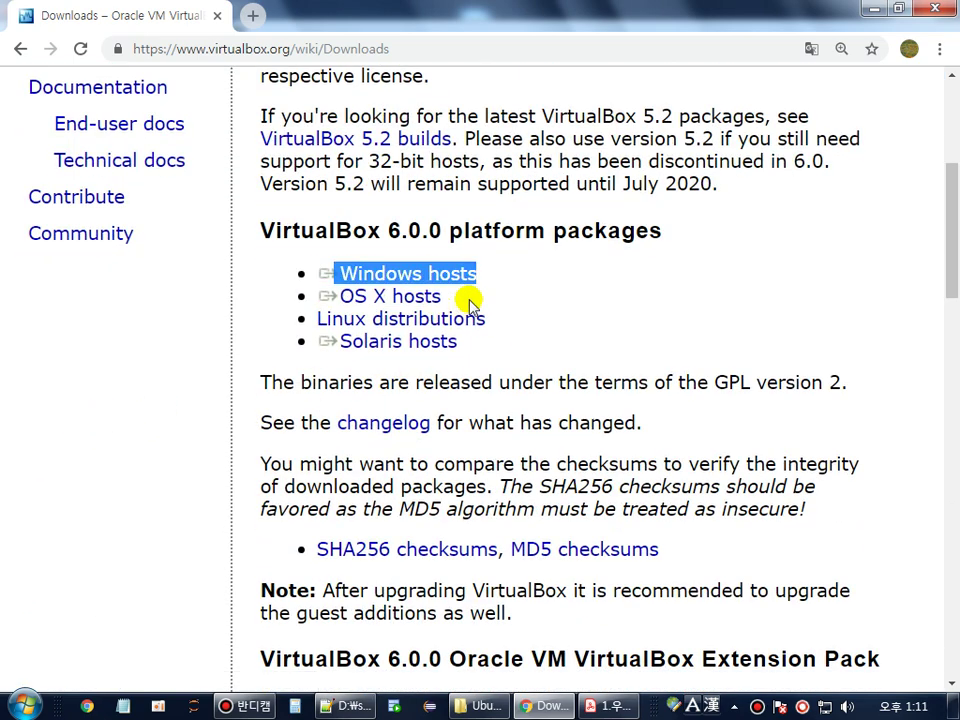
left_click_drag(506, 319, 305, 318)
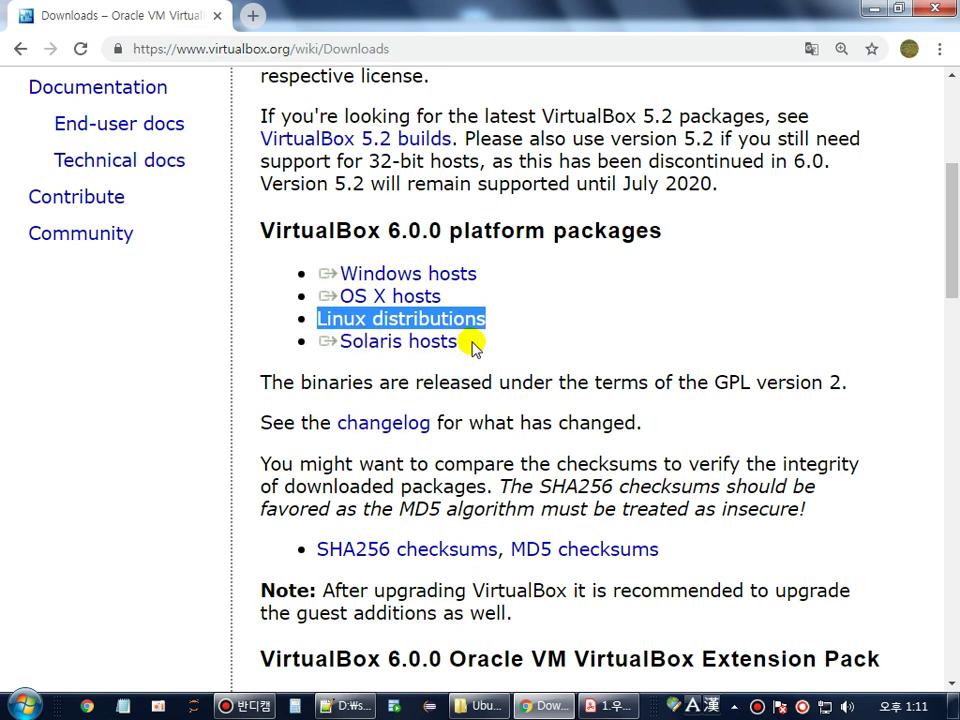
left_click_drag(472, 342, 242, 347)
left_click_drag(465, 297, 300, 300)
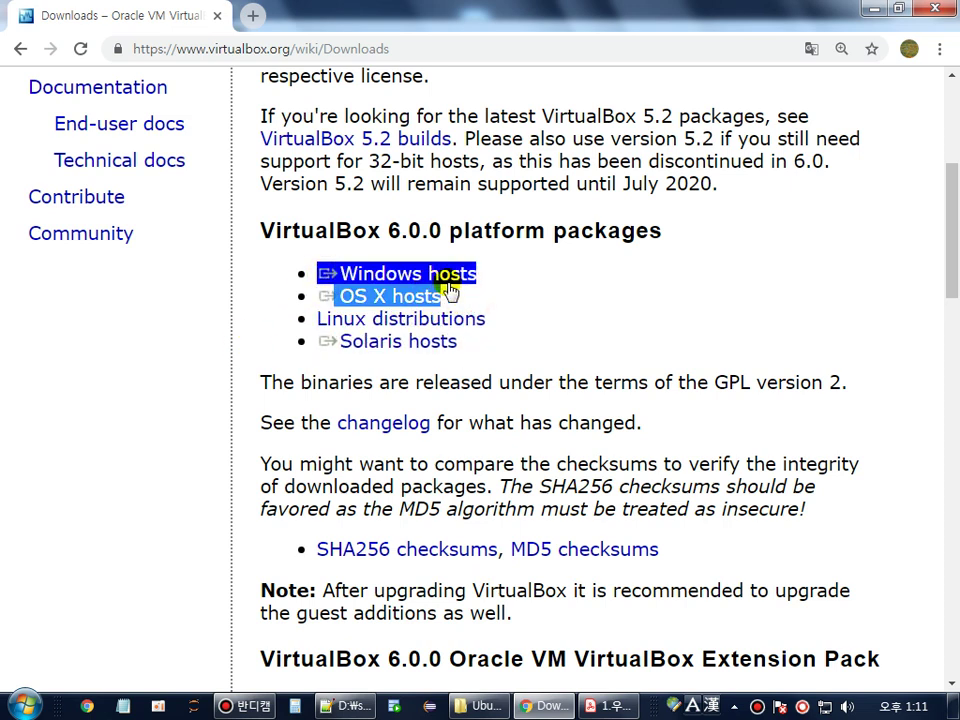
left_click_drag(529, 268, 333, 277)
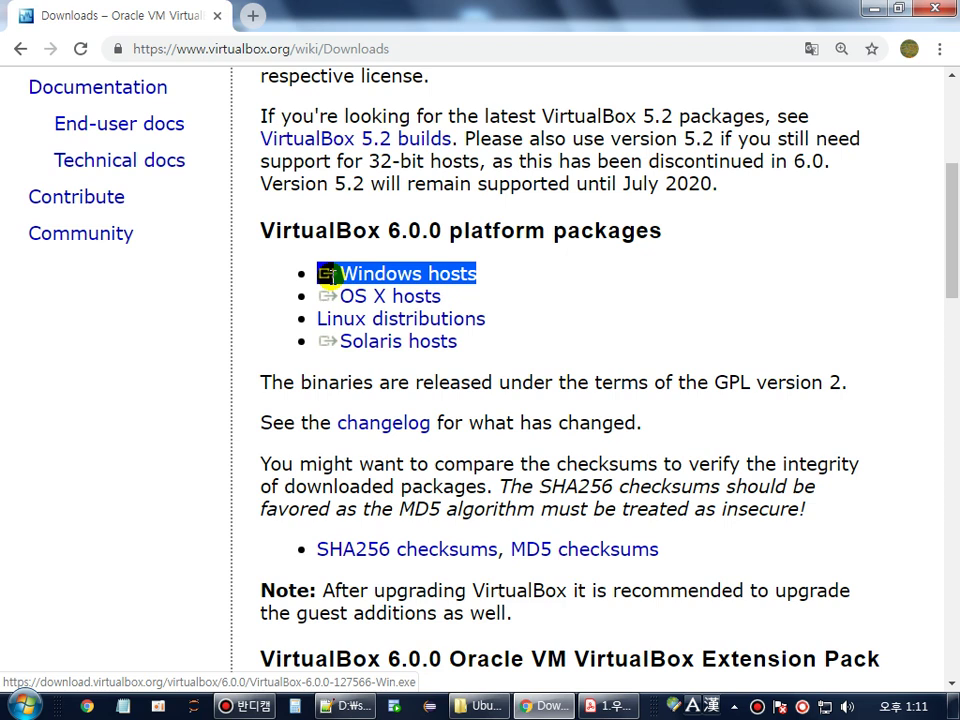
key("alt+Tab")
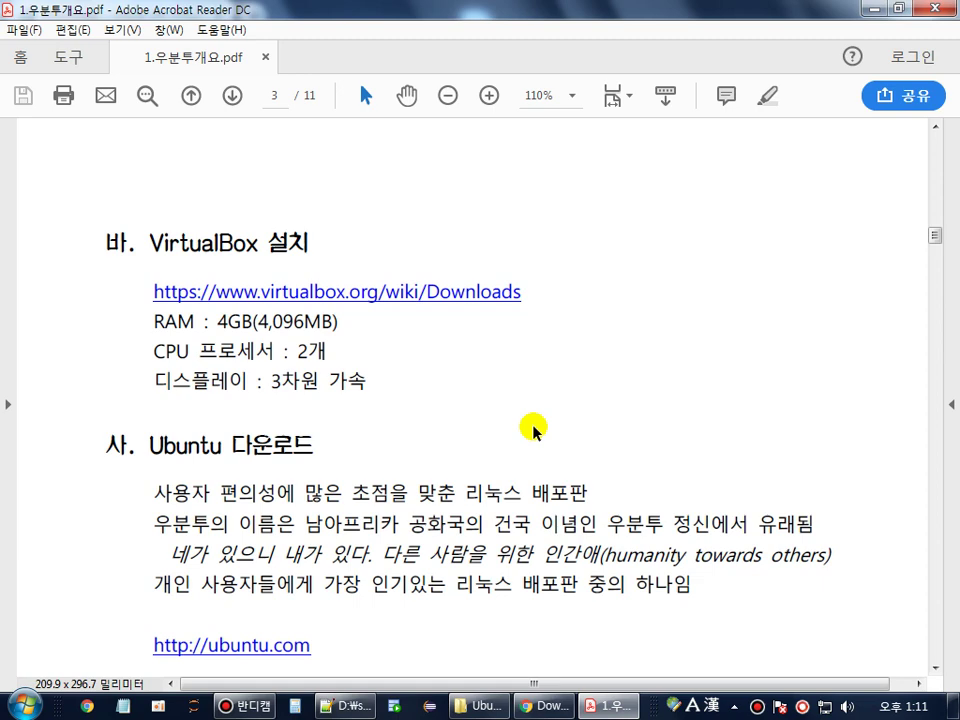
- Run VirtualBox-6.0.0-127566-Win.exe from D:\프로그램, allowing it past the security warning
key("alt+Tab")
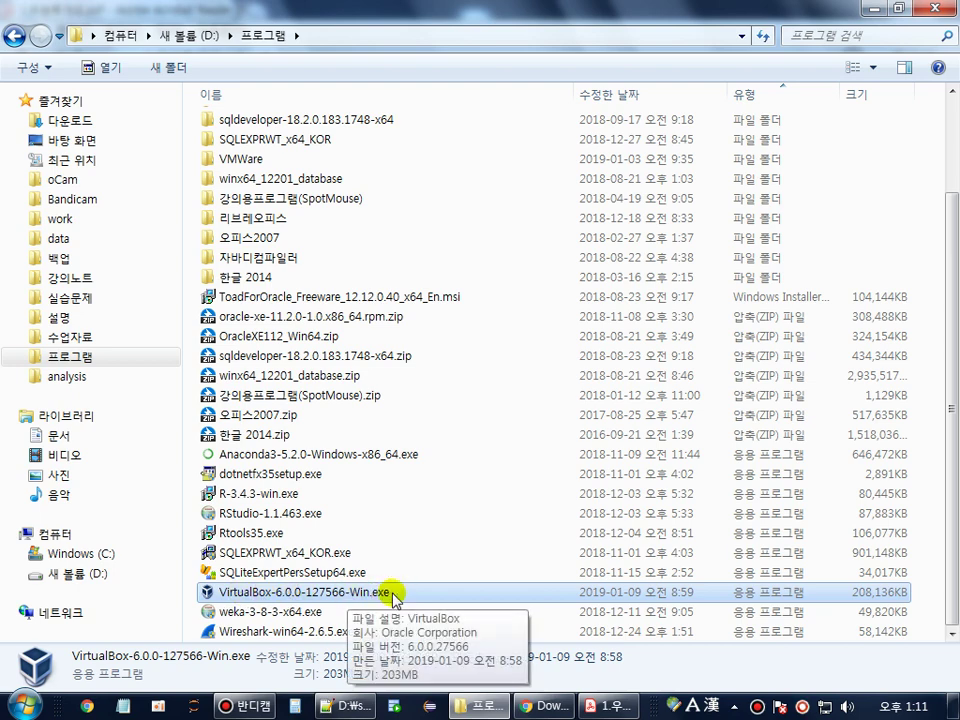
double_click(370, 594)
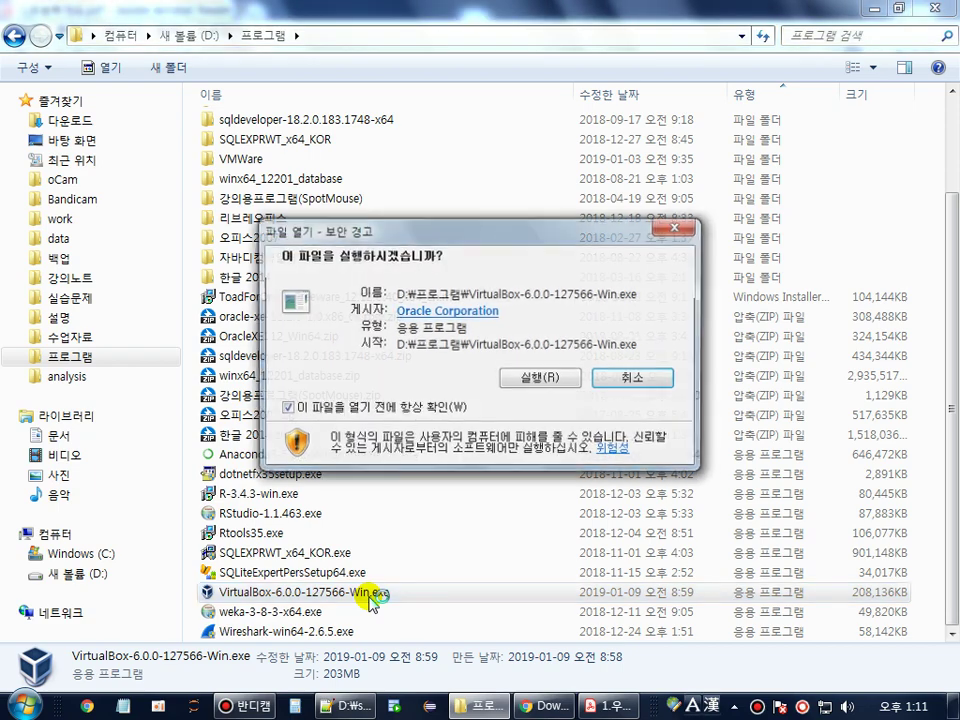
left_click(536, 377)
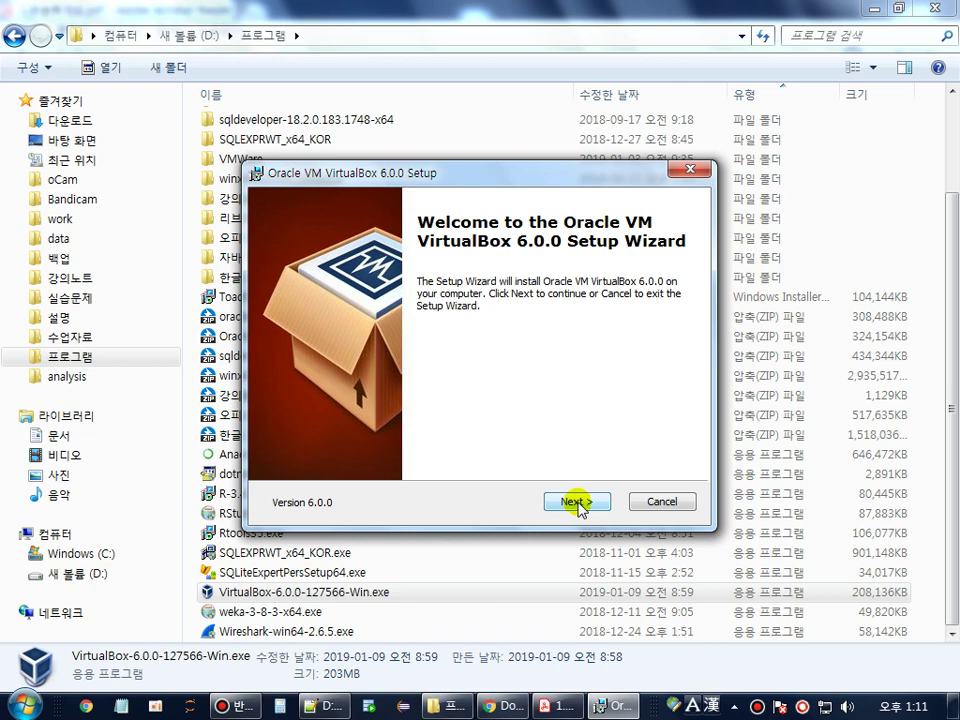
- Install VirtualBox 6.0.0 with default features and shortcuts, accepting the network interface reset
left_click(583, 504)
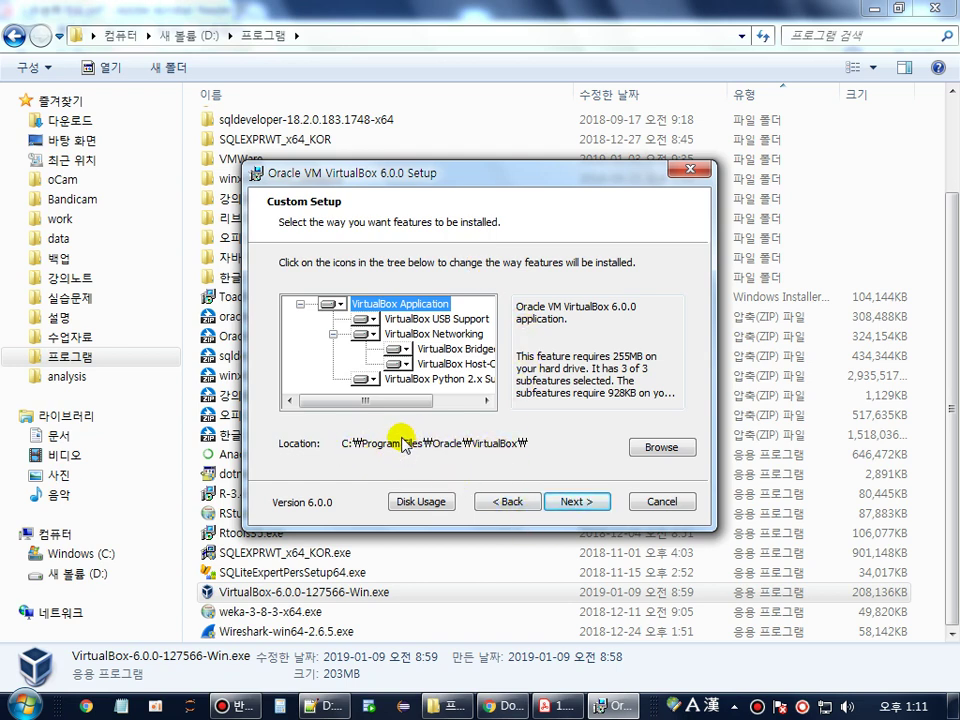
left_click(580, 502)
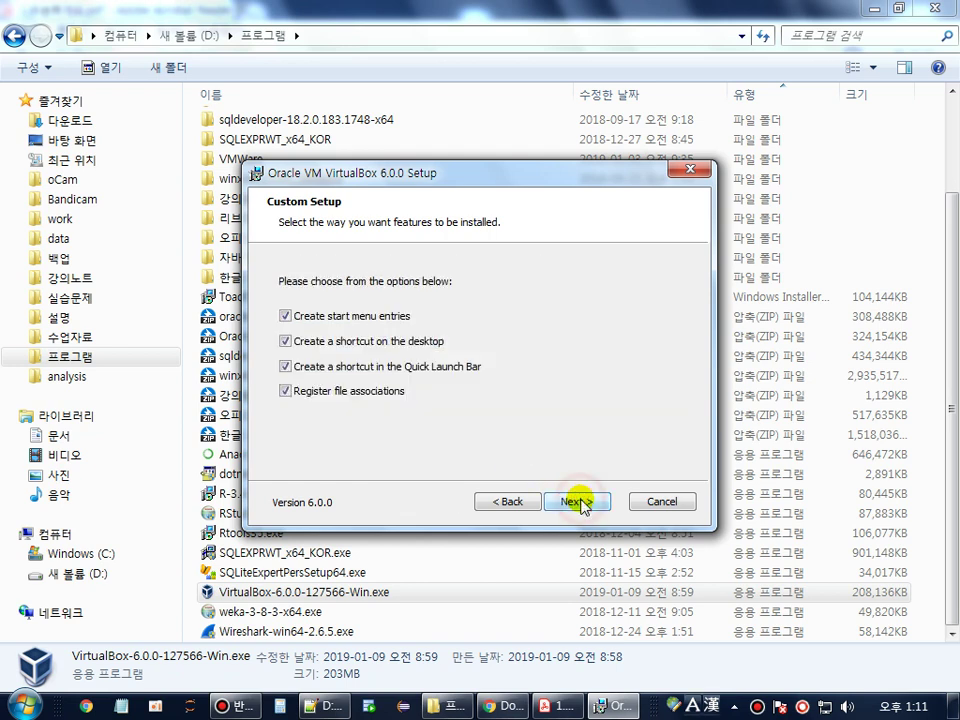
left_click(588, 503)
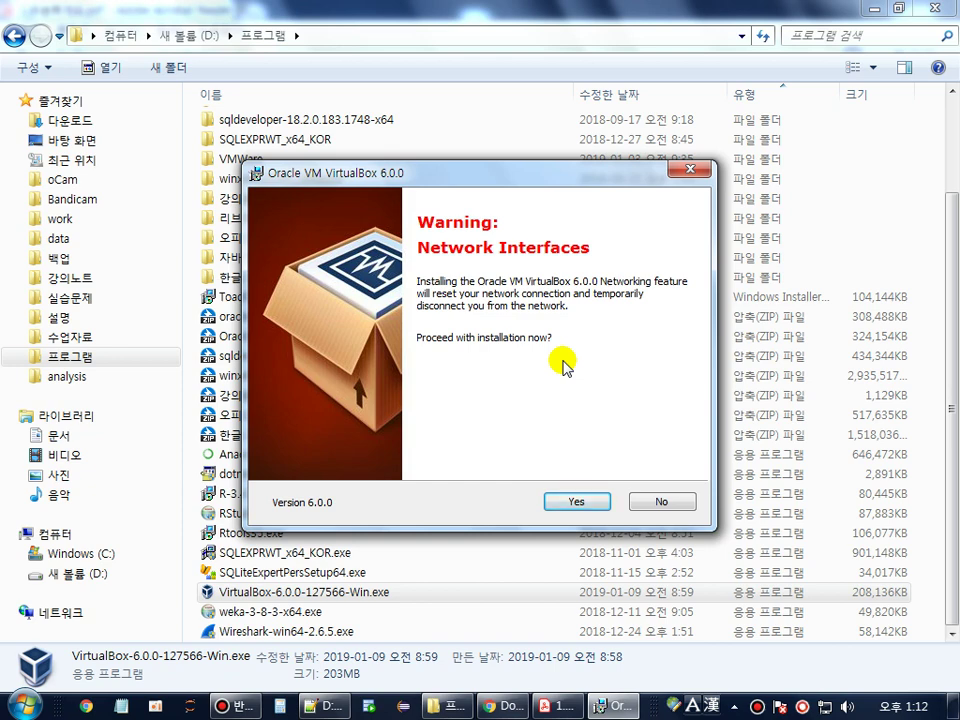
left_click(576, 505)
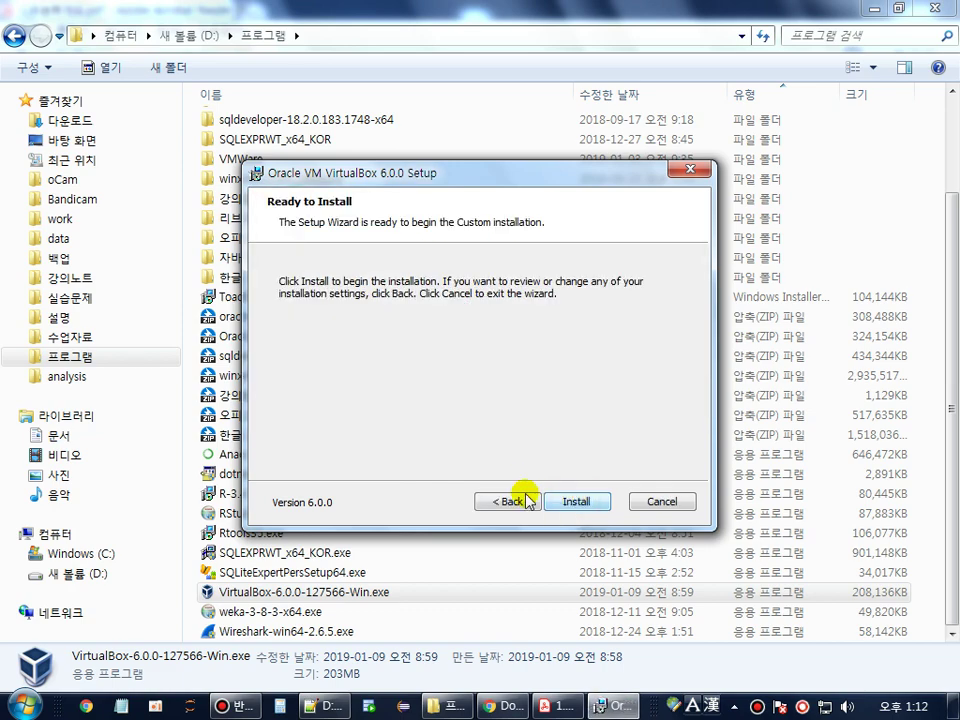
left_click(589, 505)
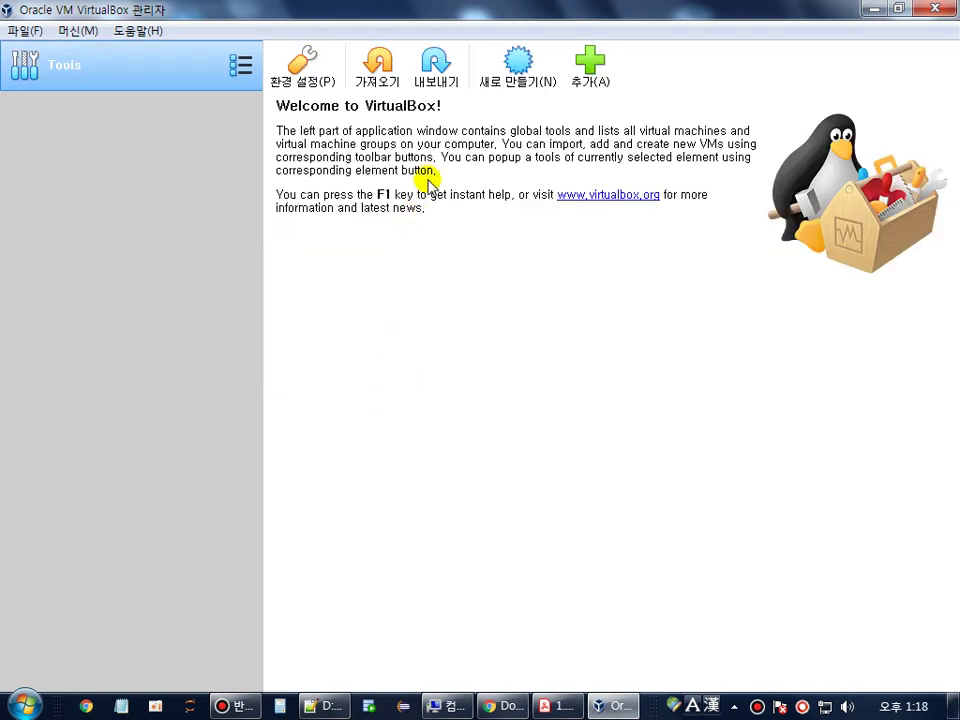
- Create a new VM named Ubuntu (Linux, Ubuntu 64-bit) with 4096 MB of memory
left_click(518, 80)
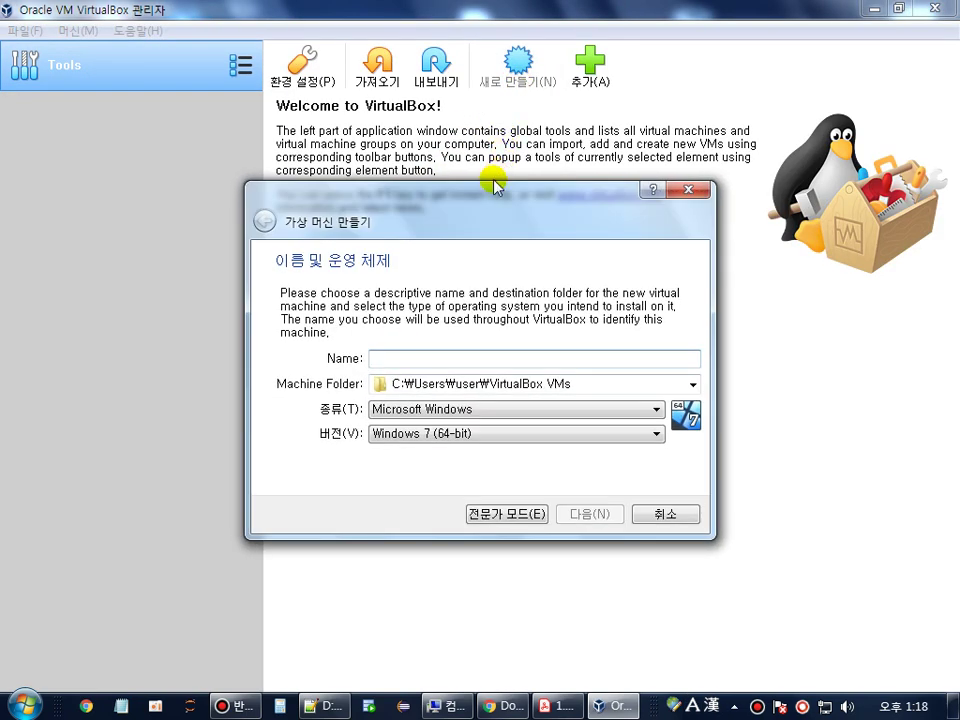
type("Ubuntu")
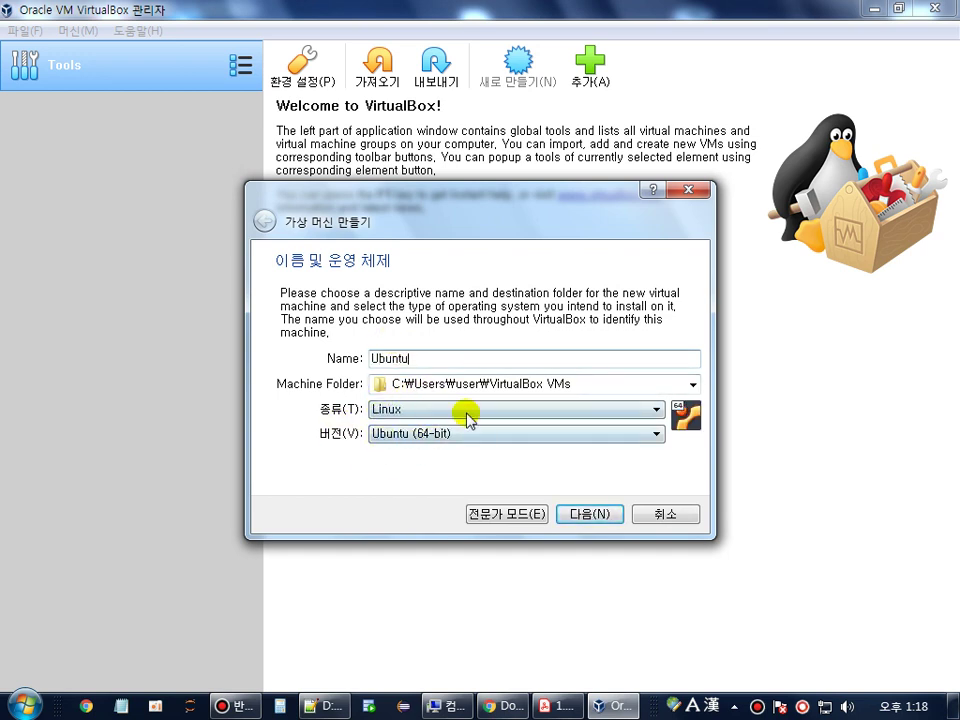
left_click(604, 516)
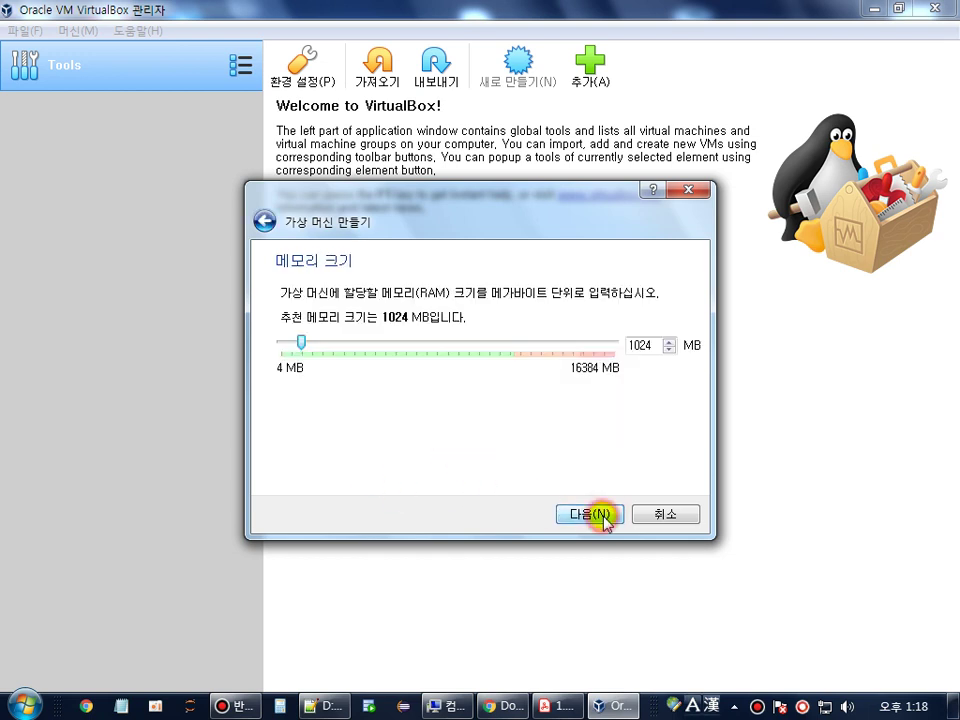
double_click(645, 343)
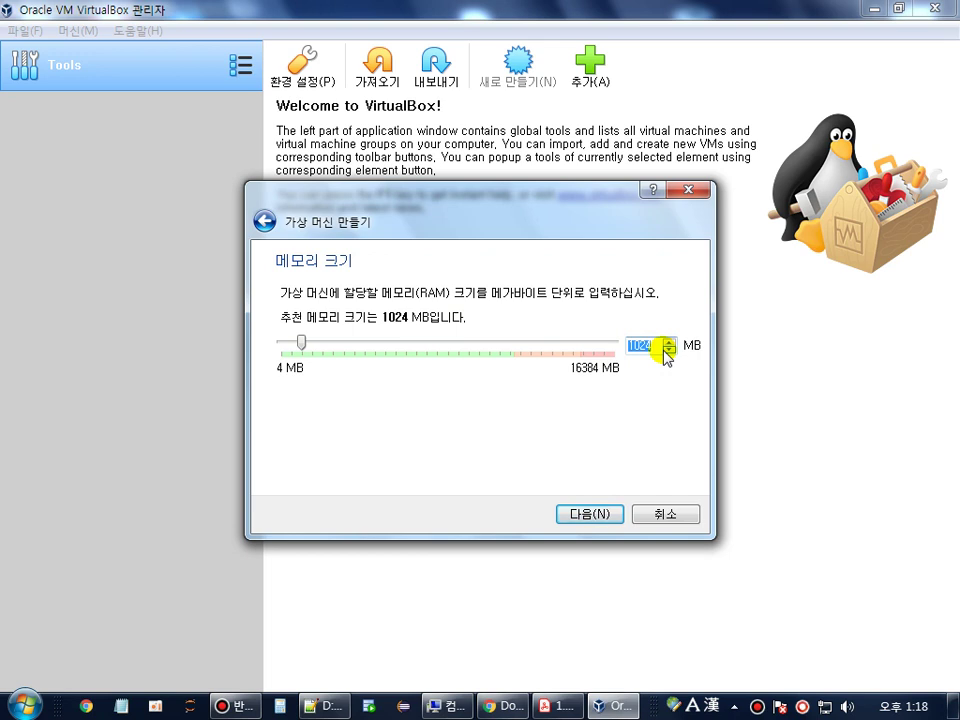
type("4096")
double_click(645, 344)
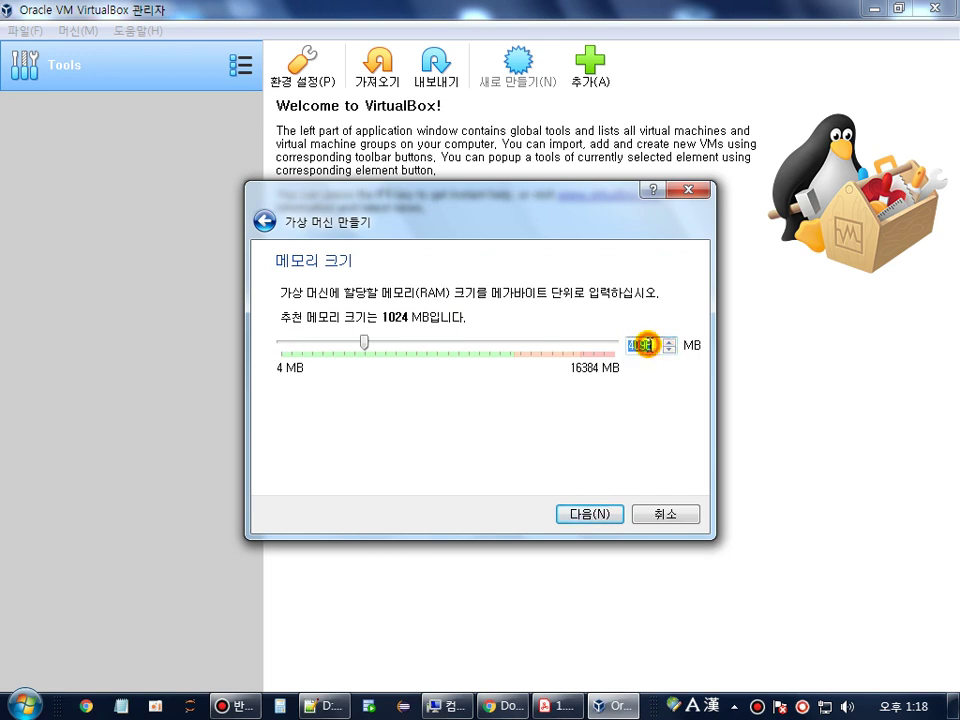
left_click(580, 515)
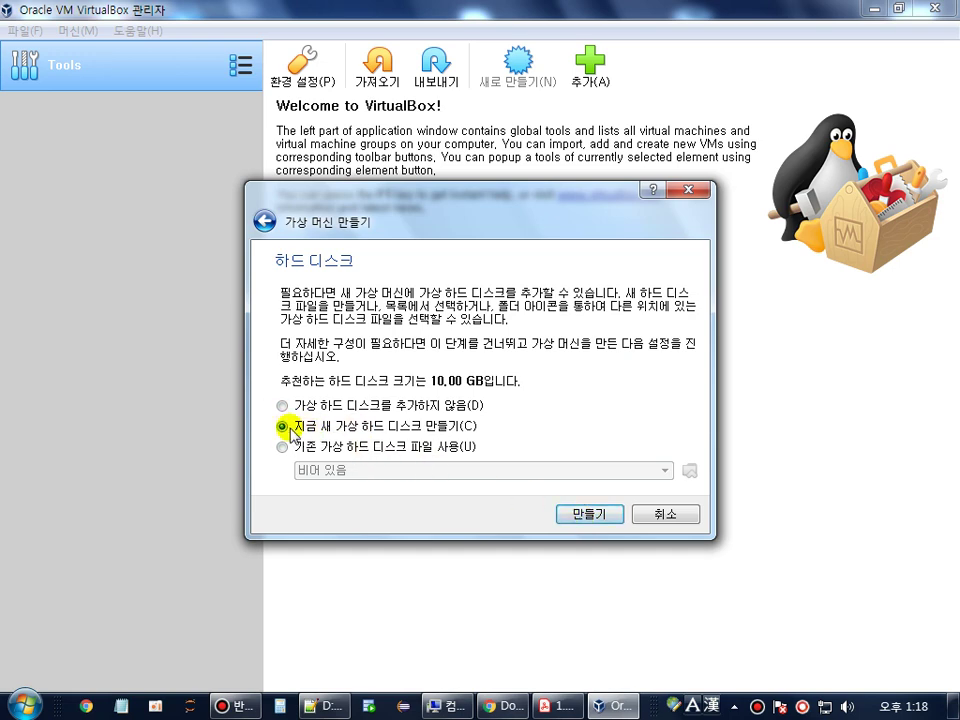
- Give the Ubuntu VM a dynamically allocated 40.00 GB VDI disk, then return to the PDF guide
left_click(589, 515)
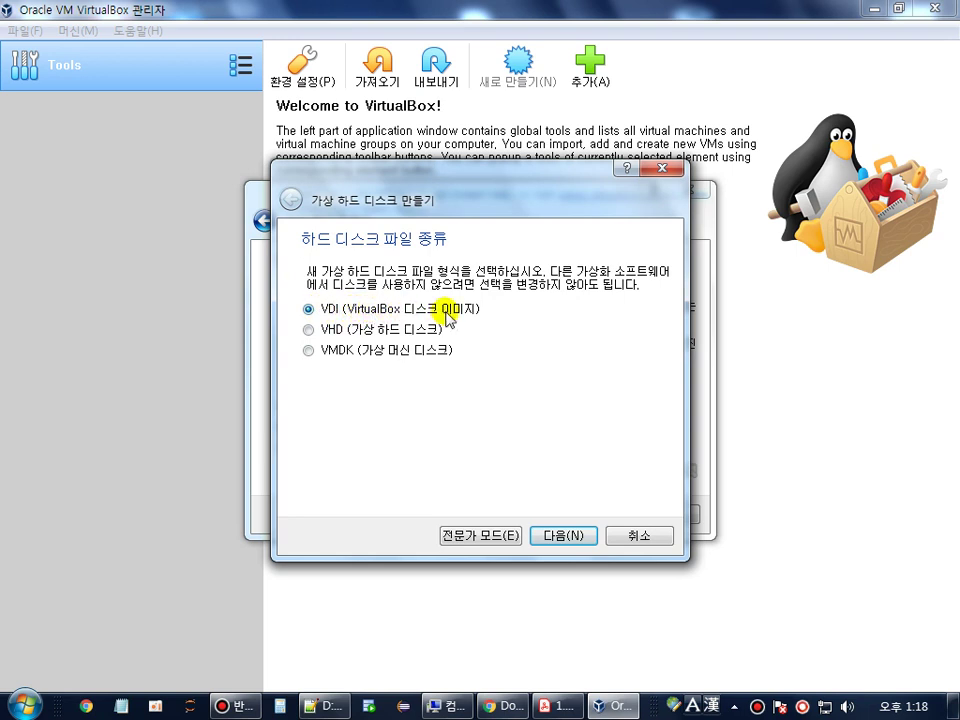
left_click(561, 536)
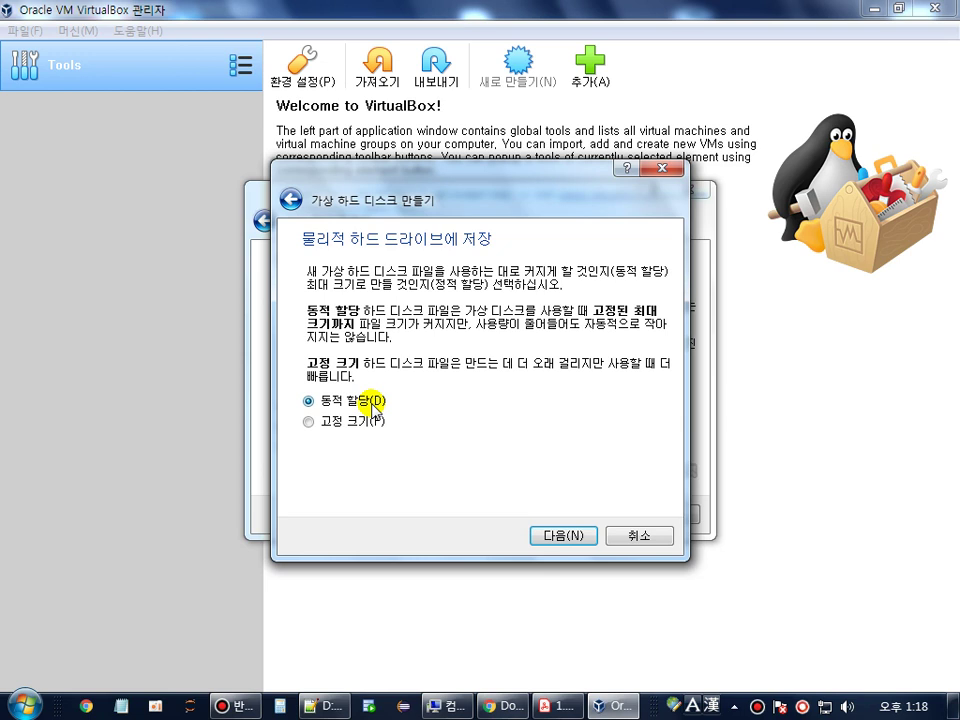
left_click(360, 422)
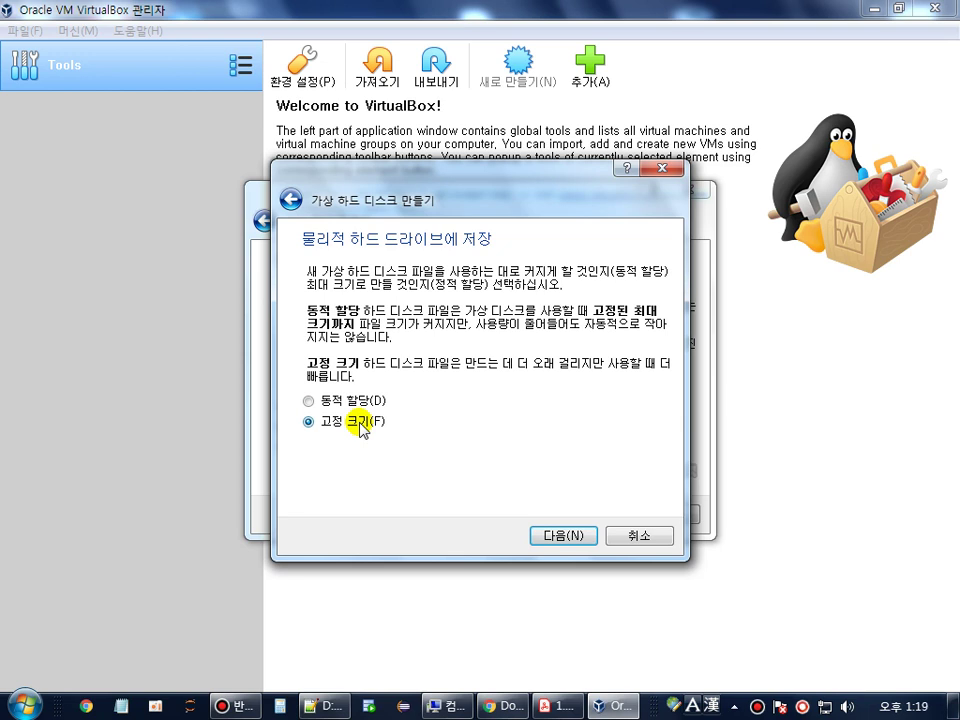
left_click(330, 400)
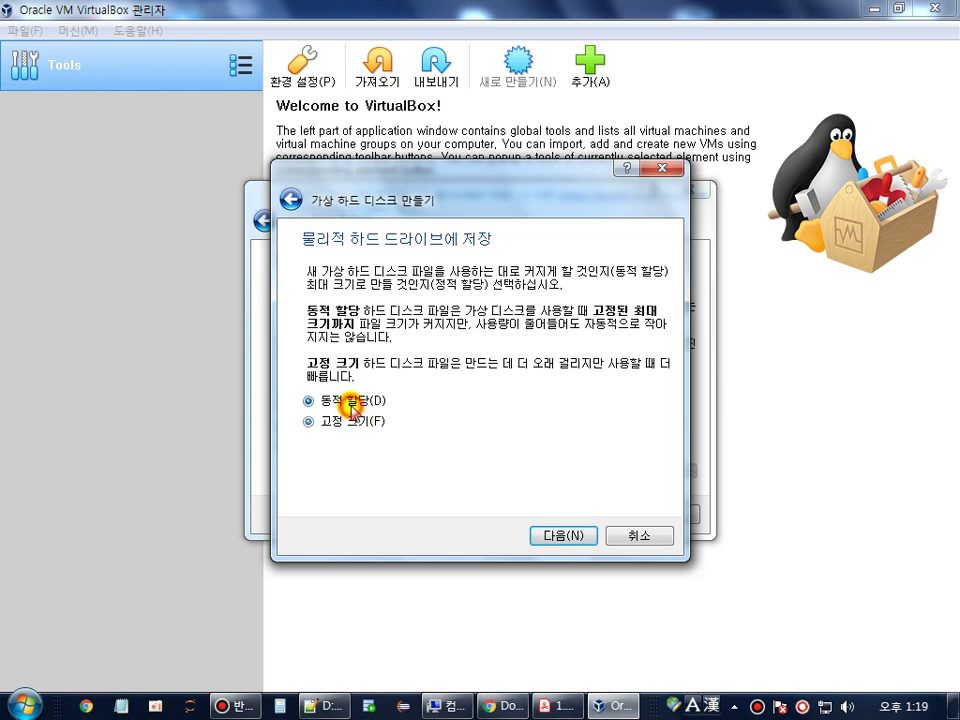
left_click(563, 536)
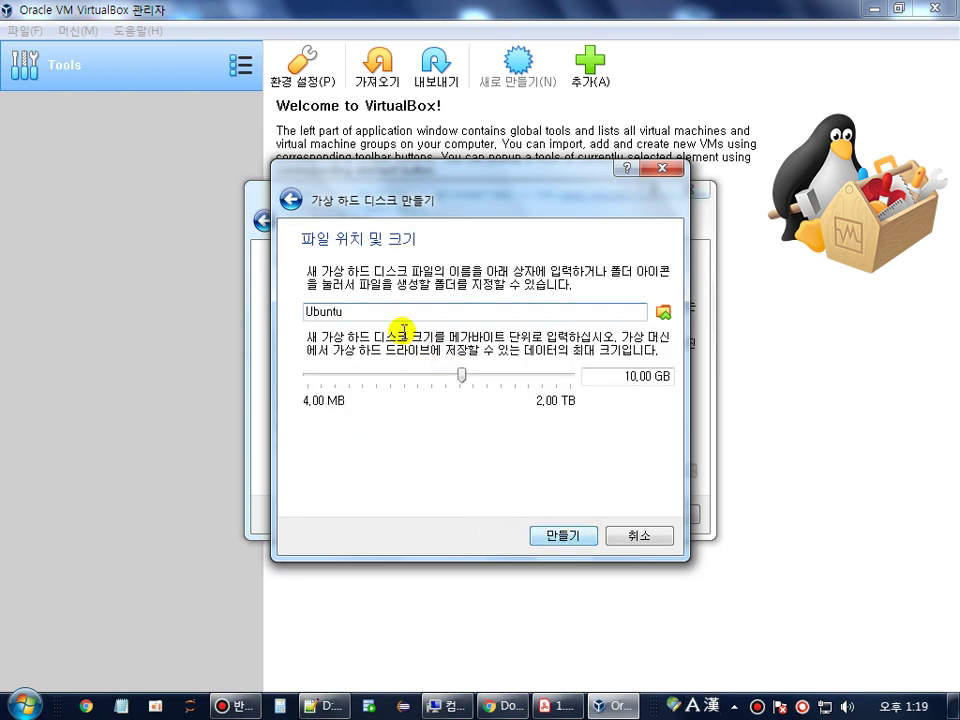
left_click(628, 378)
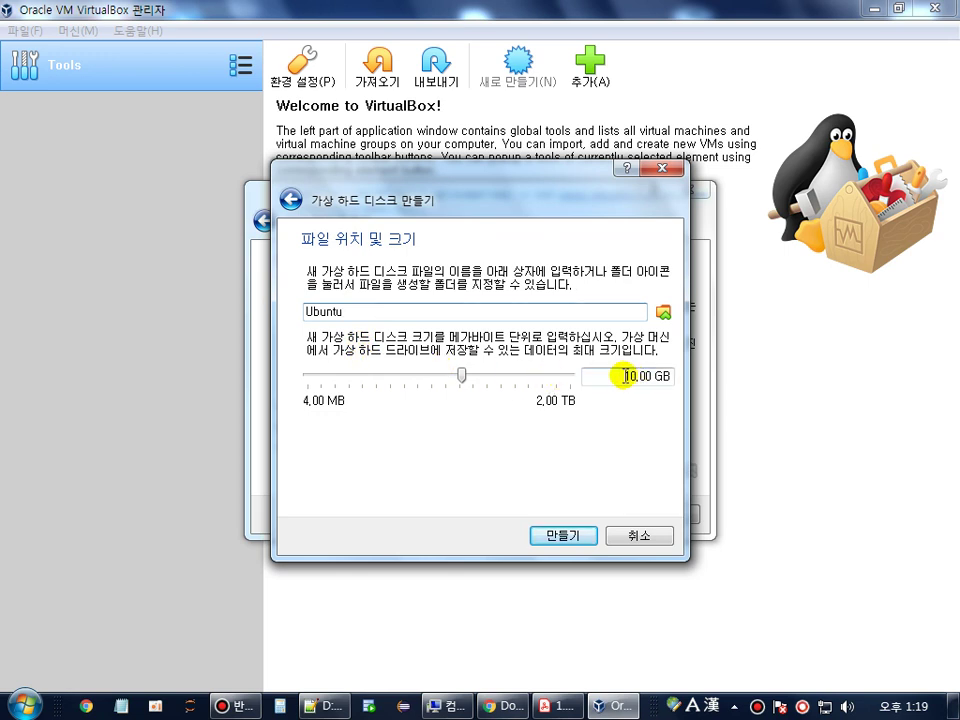
key("Delete")
type("4")
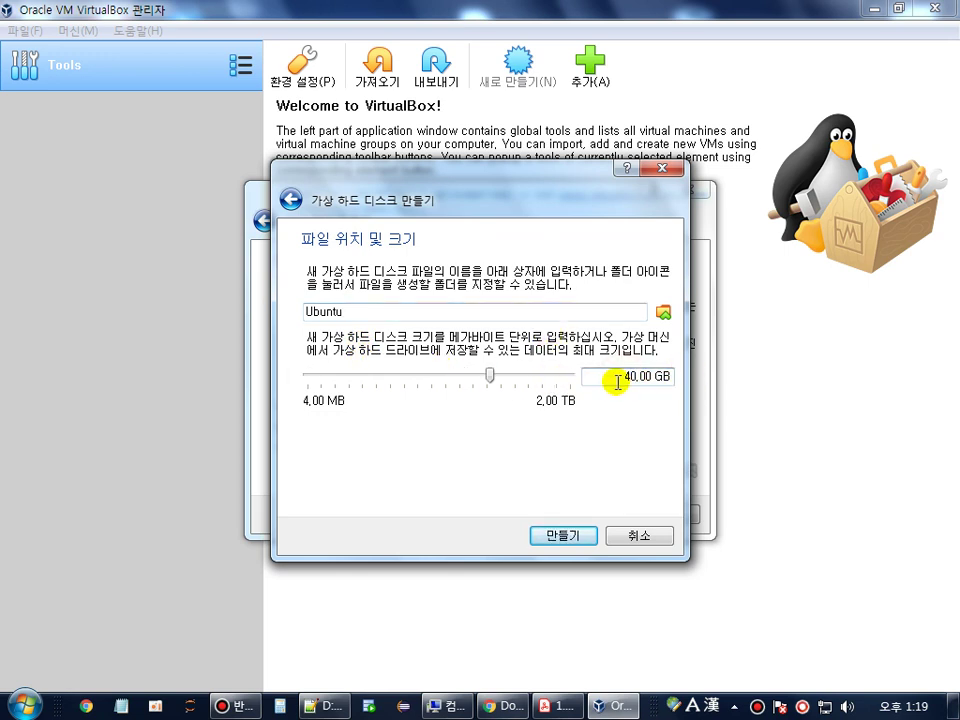
left_click_drag(615, 381, 679, 377)
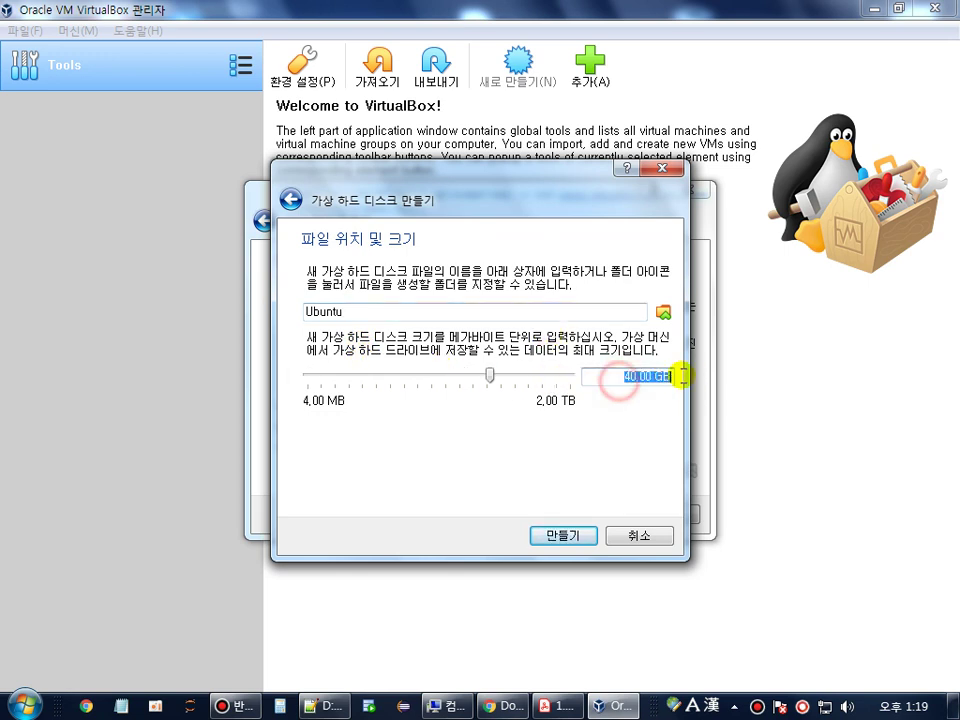
left_click(570, 536)
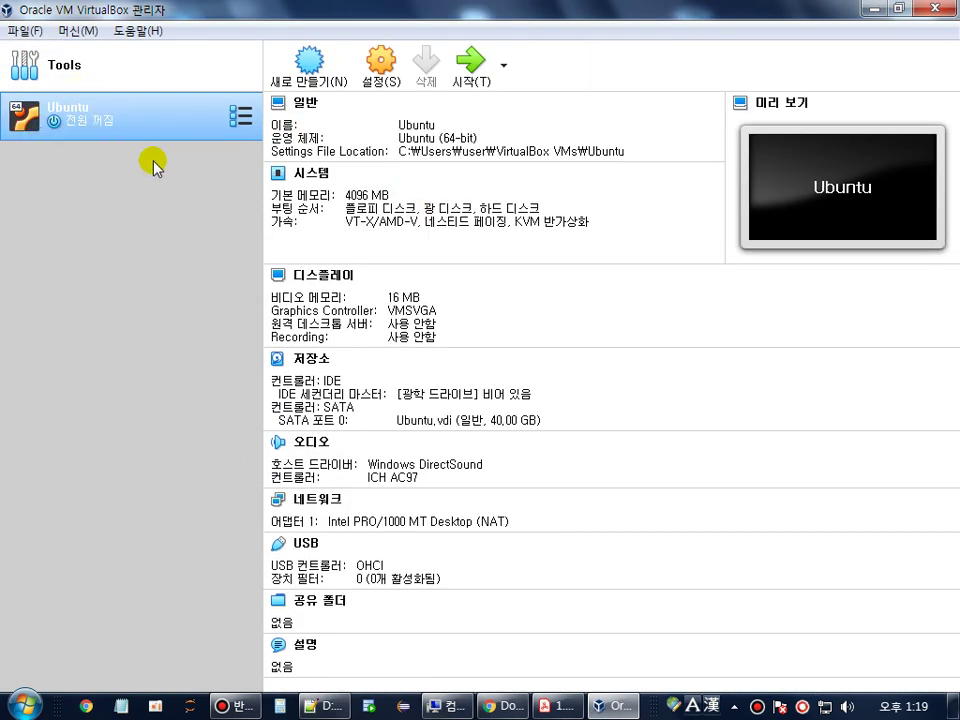
key("alt+Tab")
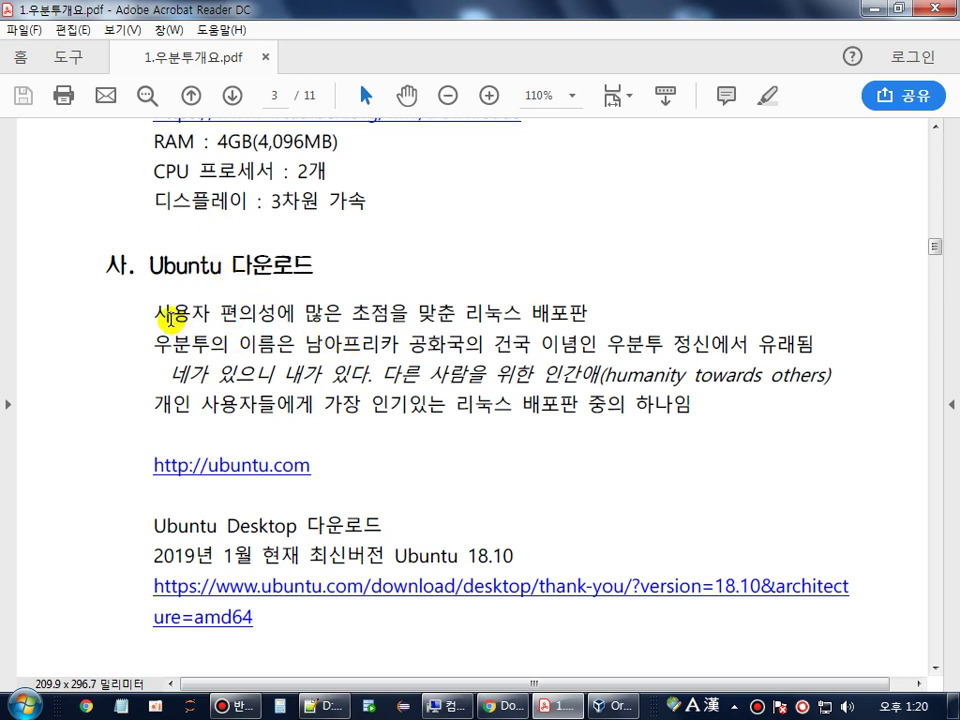
left_click_drag(153, 312, 349, 311)
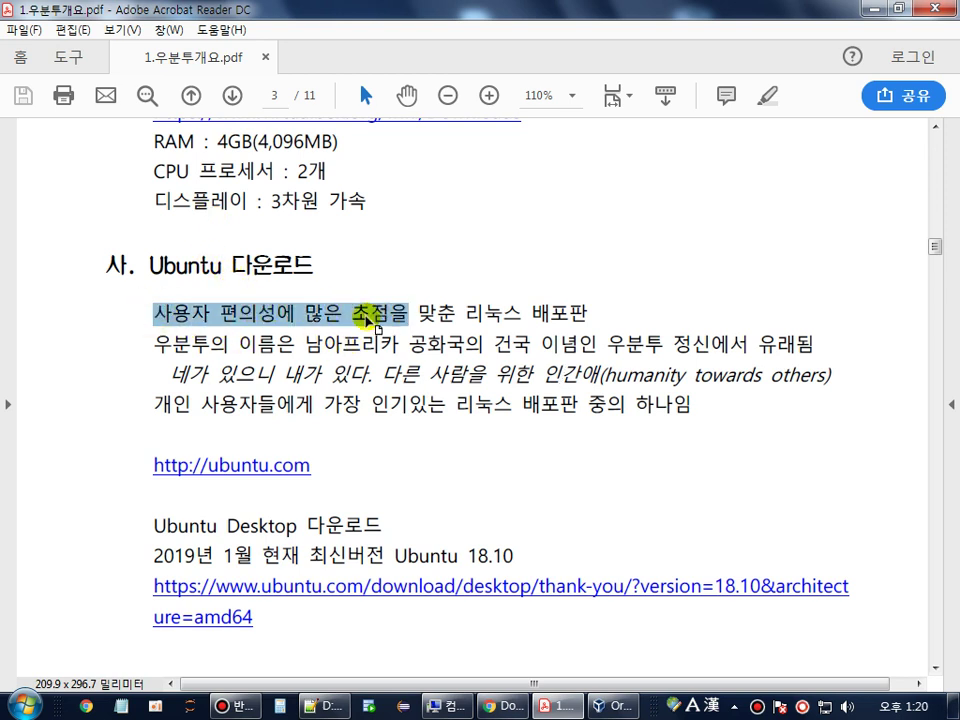
left_click_drag(156, 405, 370, 405)
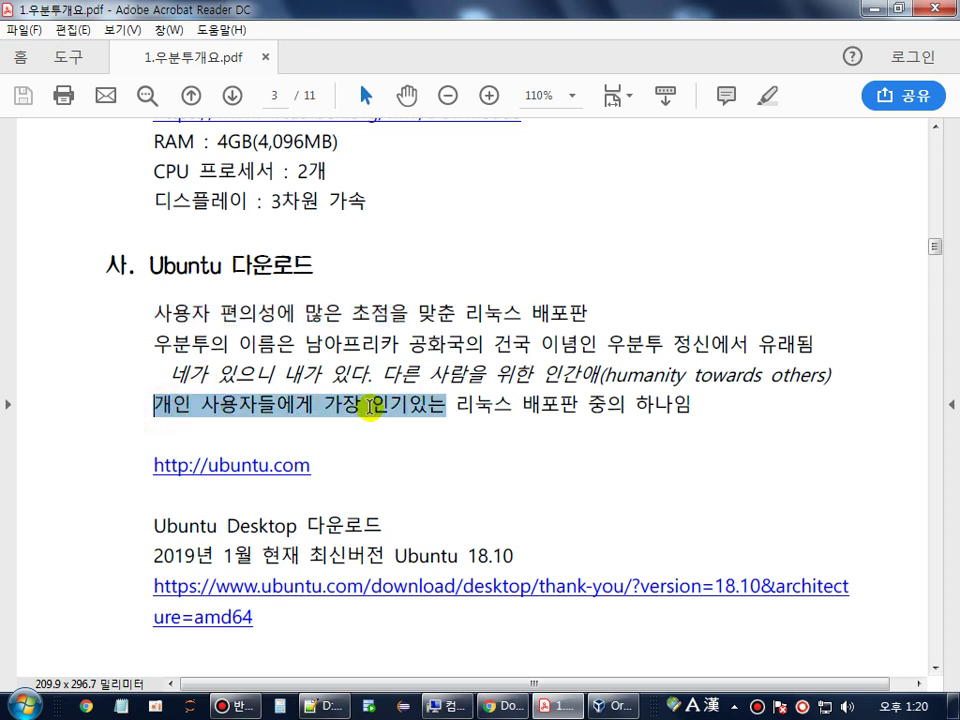
left_click_drag(370, 407, 595, 419)
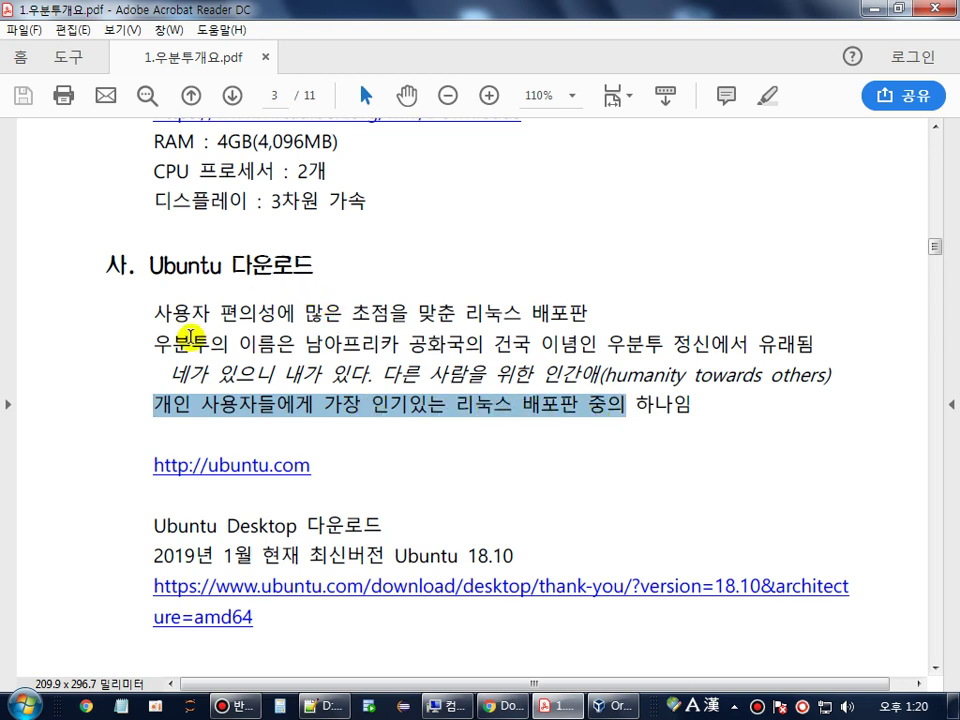
left_click_drag(209, 344, 155, 347)
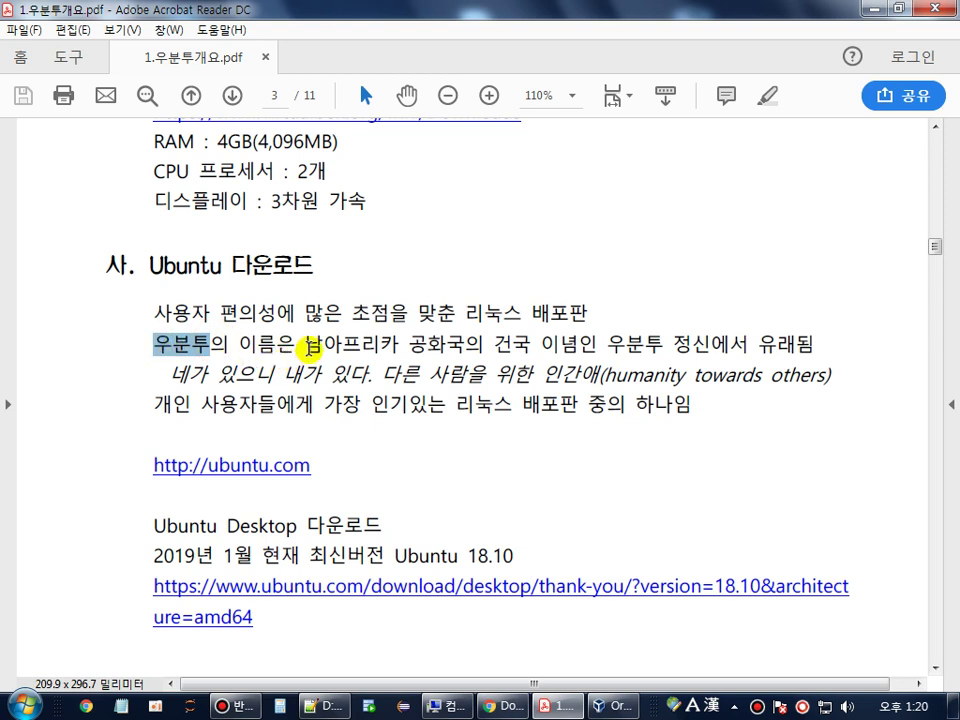
left_click_drag(310, 345, 445, 347)
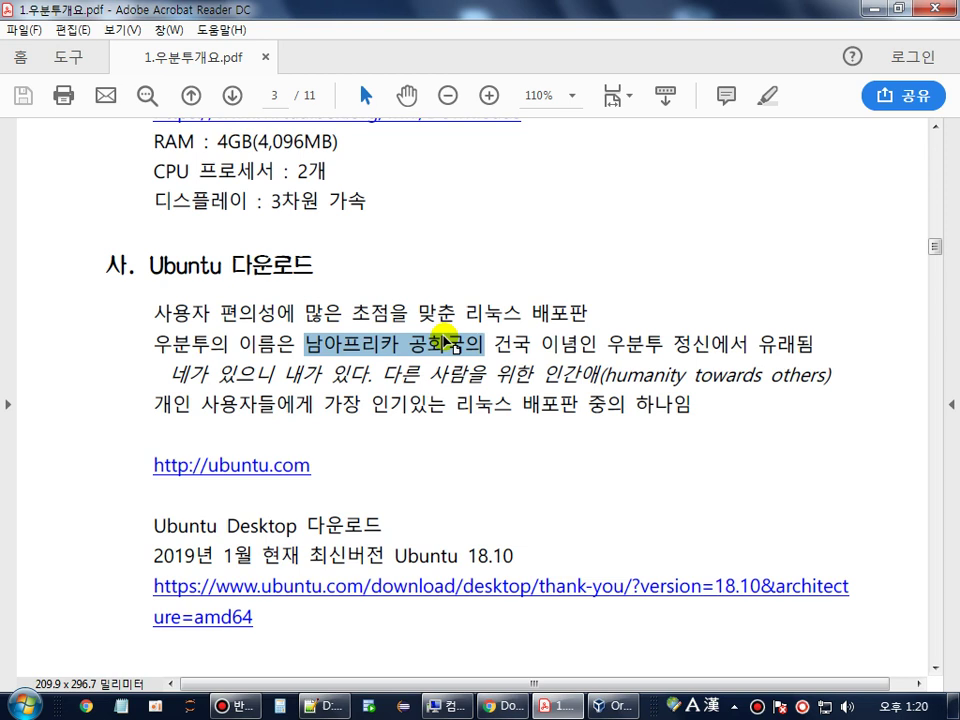
left_click(167, 349)
scroll(170, 360, "down", 3)
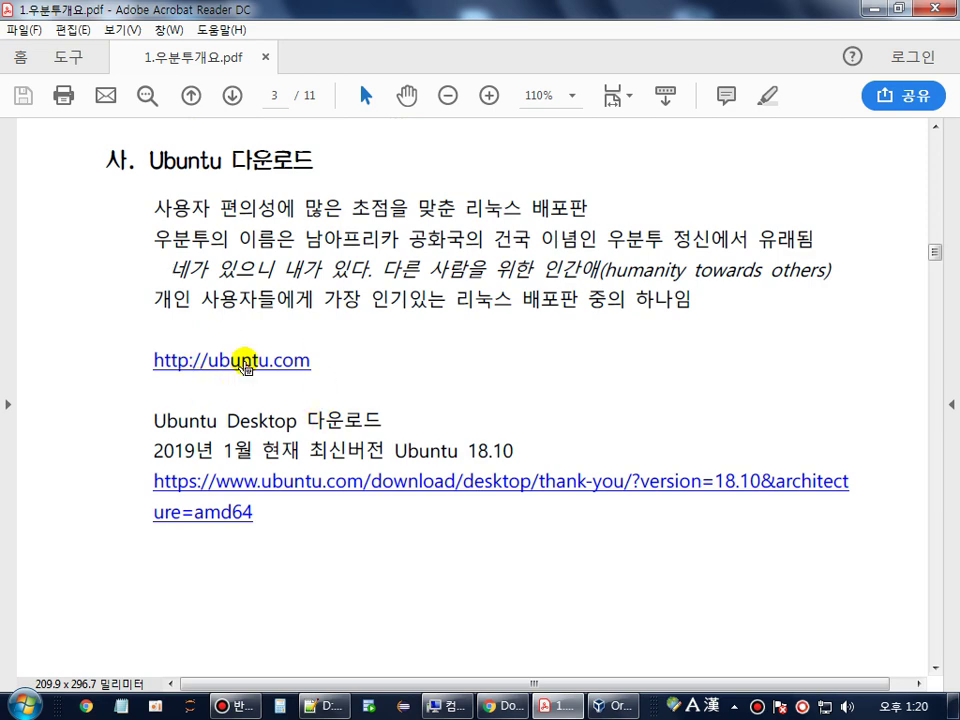
left_click(247, 362)
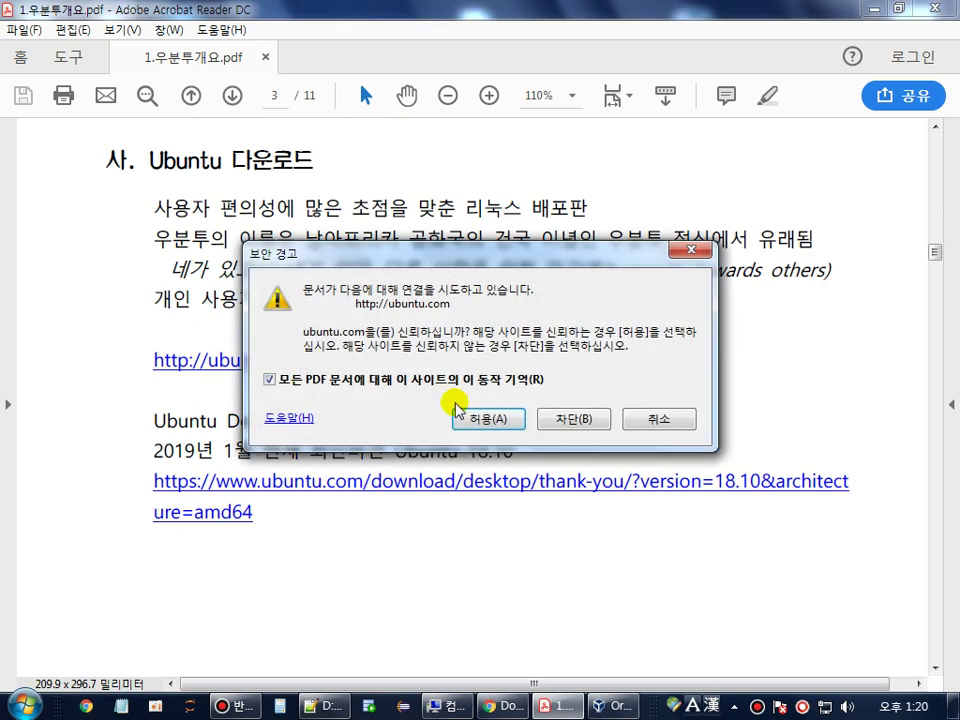
- Allow the connection to ubuntu.com, view its download options, then return to the Acrobat guide
left_click(495, 420)
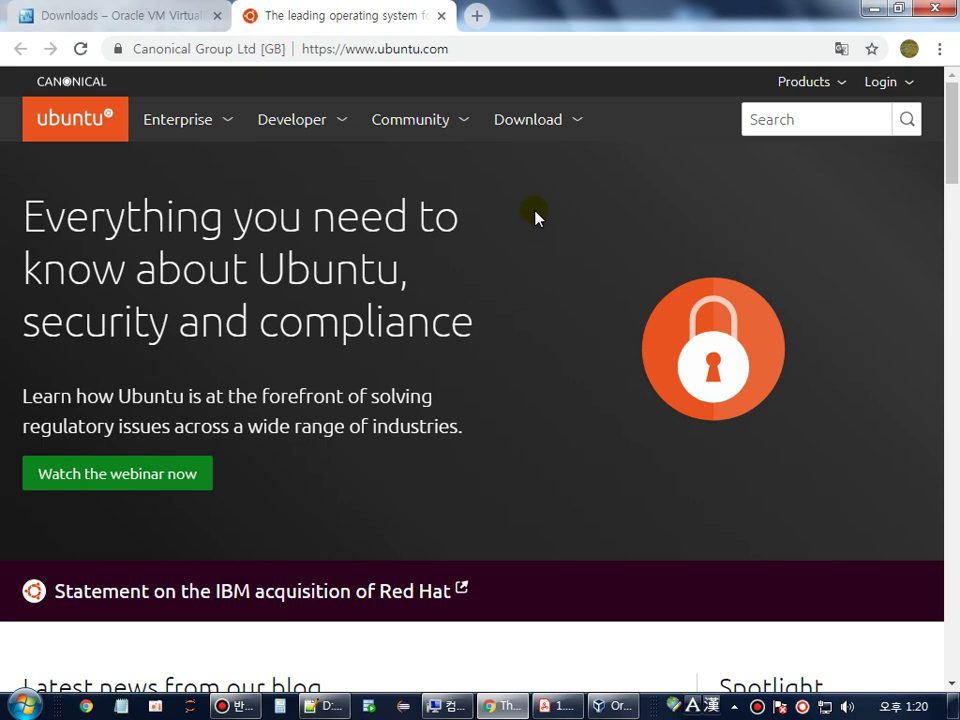
left_click(540, 131)
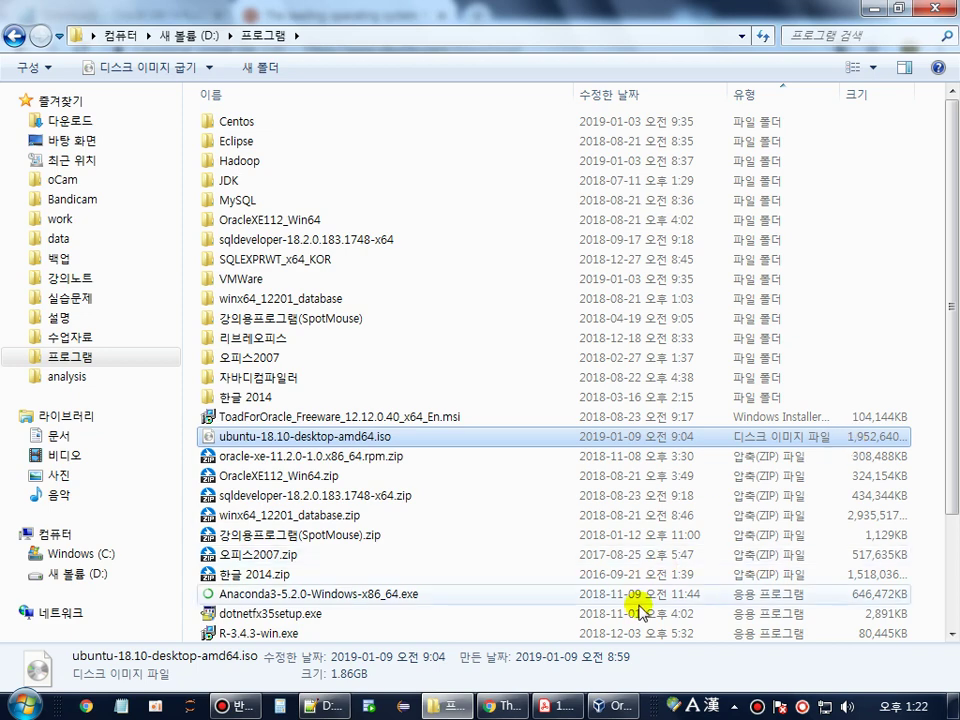
left_click(565, 708)
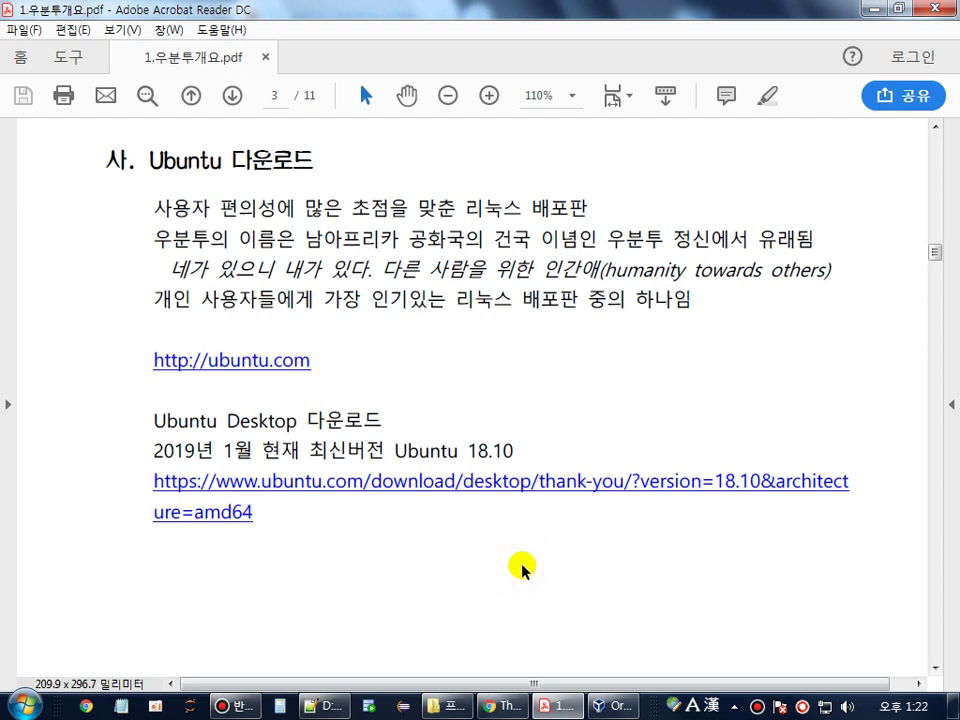
- Highlight the '[광학 드라이브] 비어' instruction on page 4, then switch to VirtualBox Manager
scroll(521, 567, "down", 10)
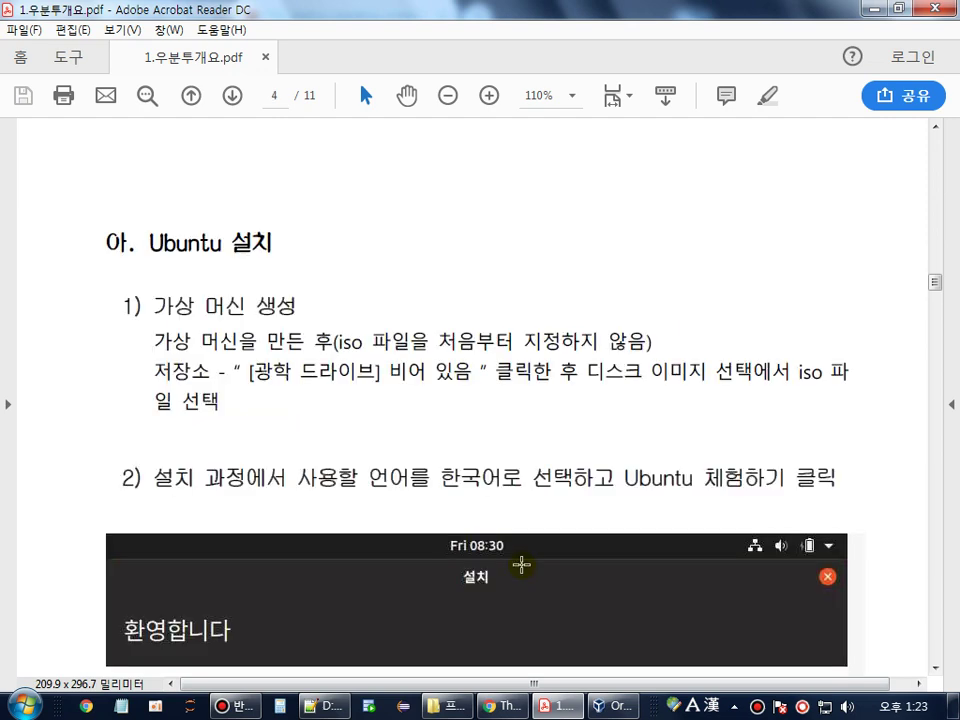
scroll(471, 561, "down", 3)
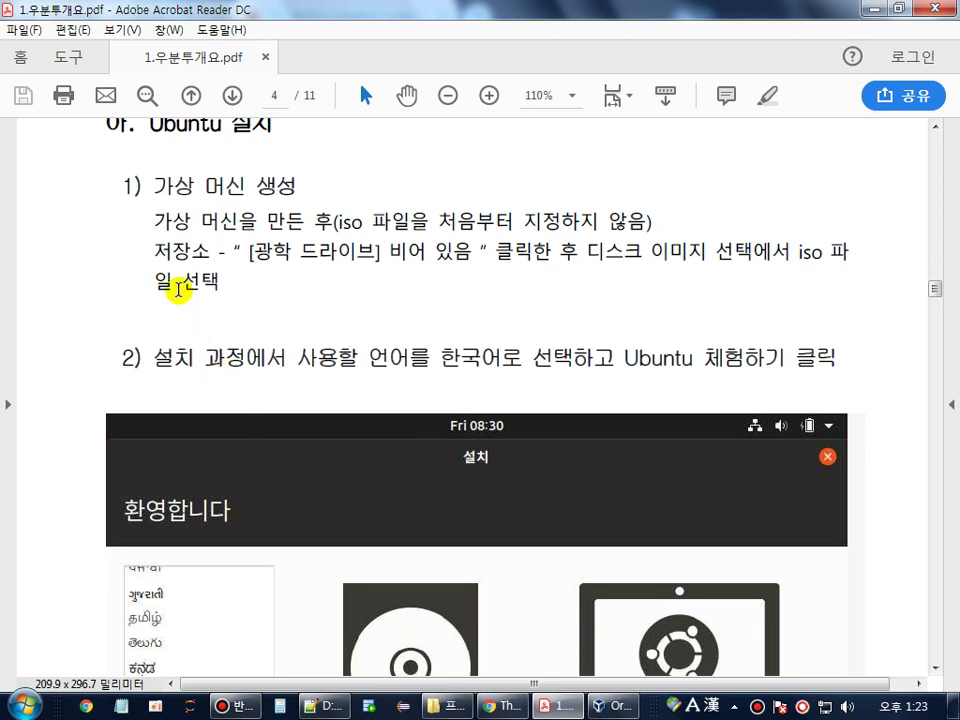
left_click(162, 254)
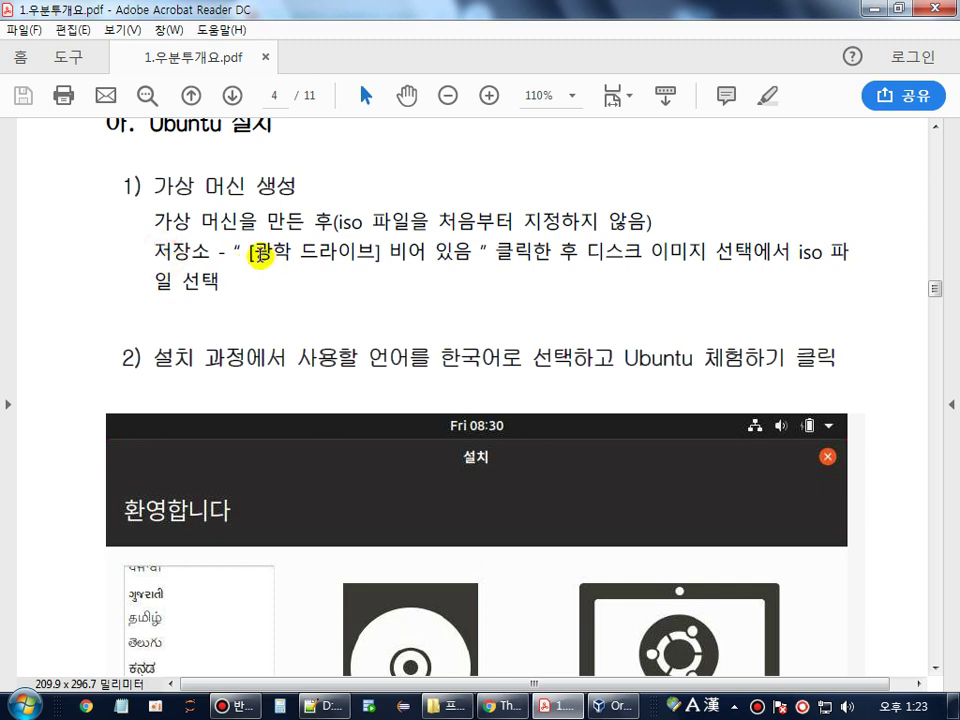
left_click_drag(249, 253, 418, 256)
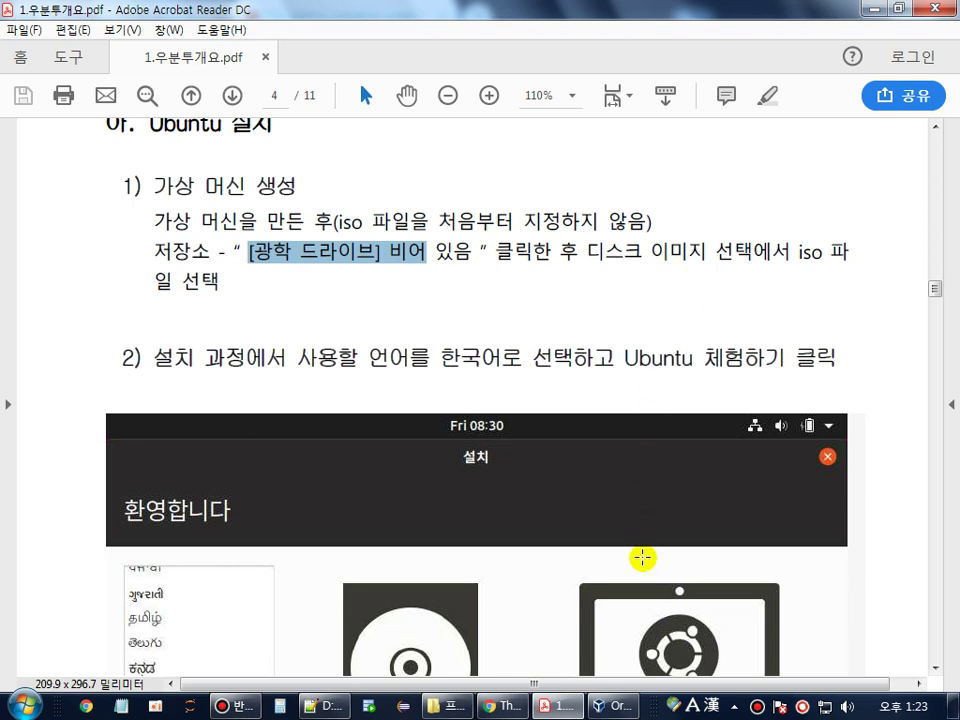
left_click(615, 710)
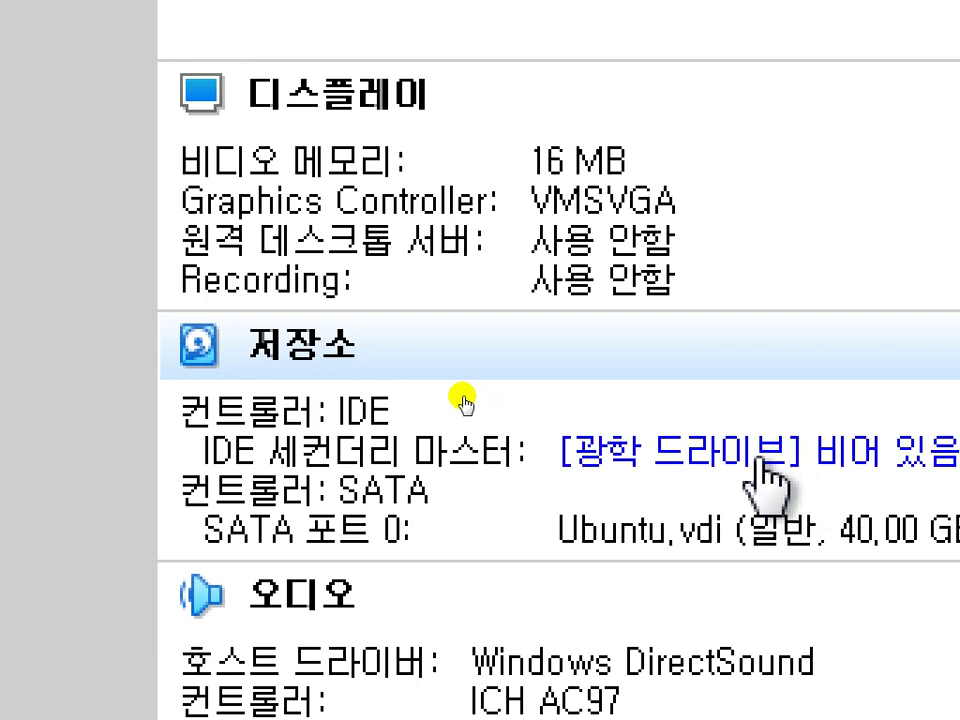
- Attach ubuntu-18.10-desktop-amd64.iso from D:\프로그램 to the Ubuntu VM's optical drive
left_click(760, 462)
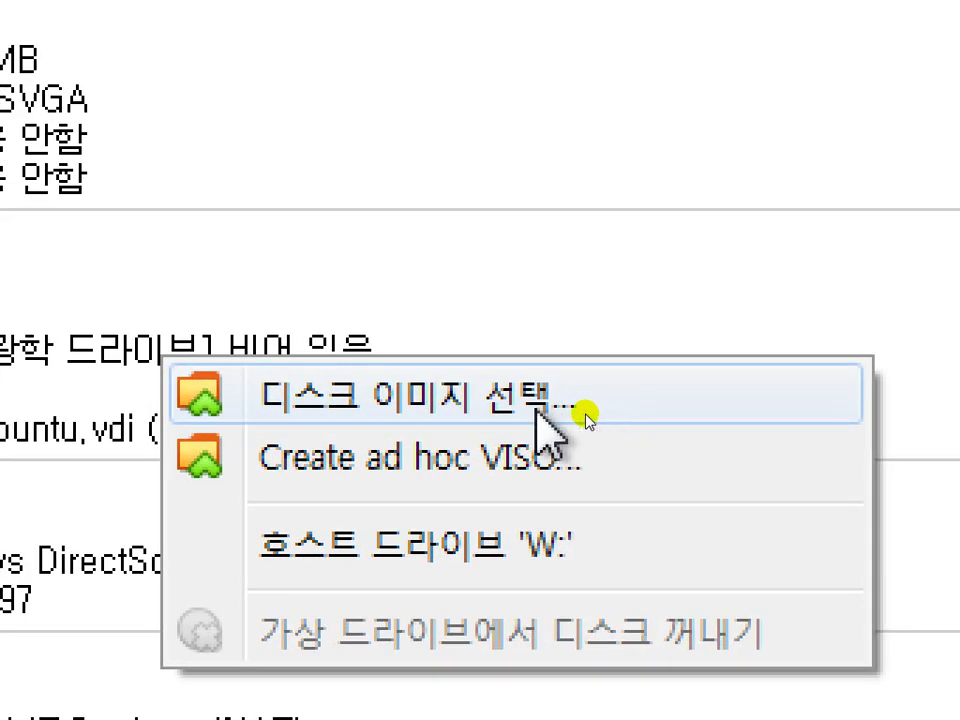
left_click(538, 405)
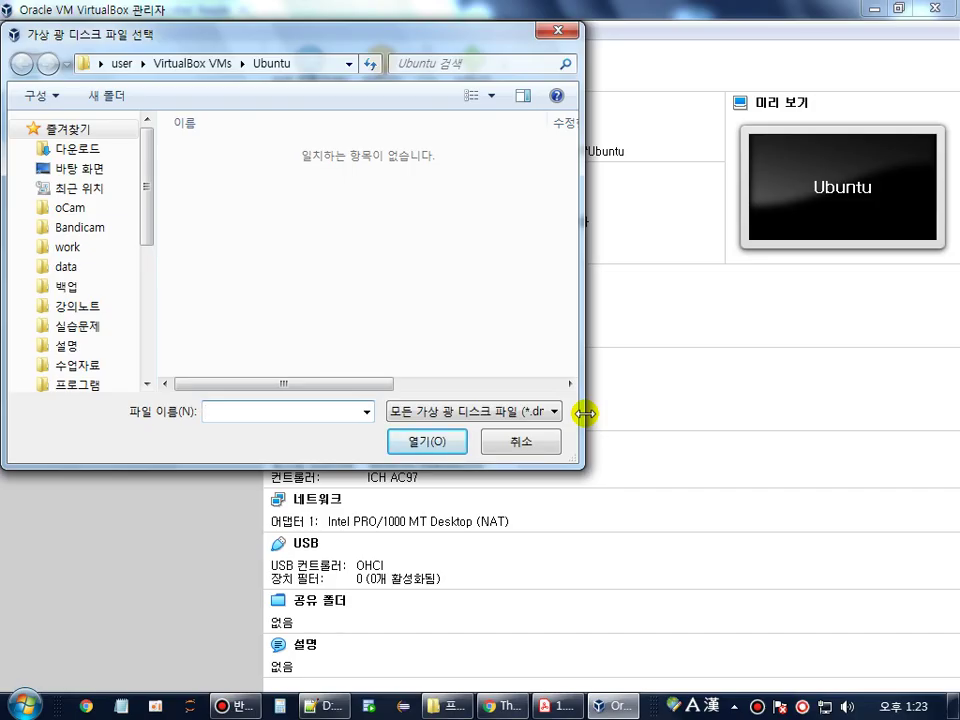
left_click(75, 386)
scroll(378, 329, "down", 1)
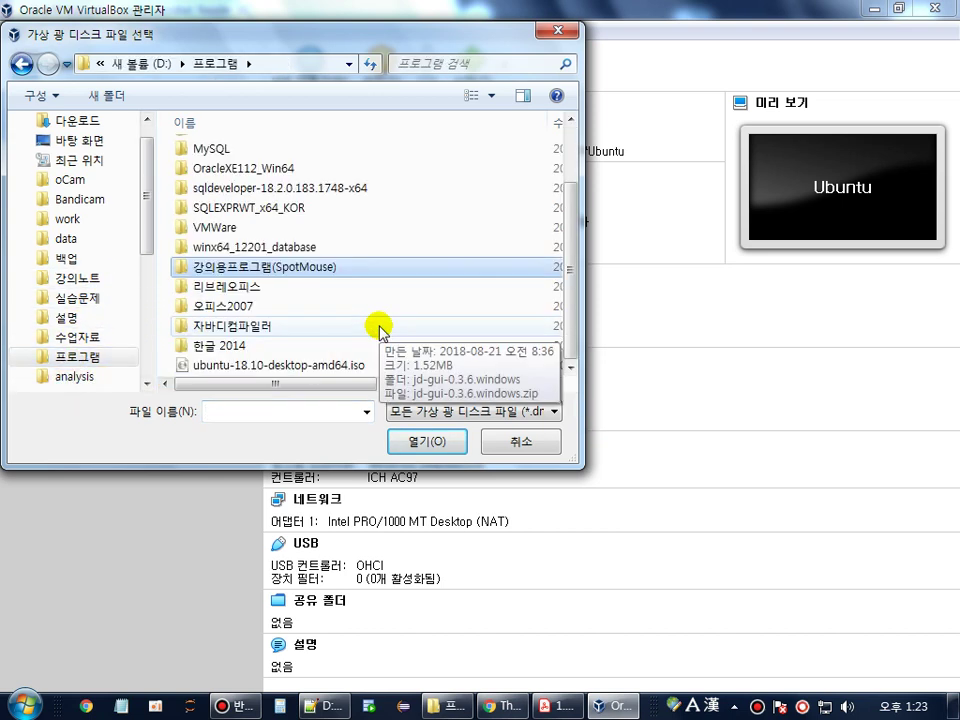
left_click(313, 366)
left_click(437, 444)
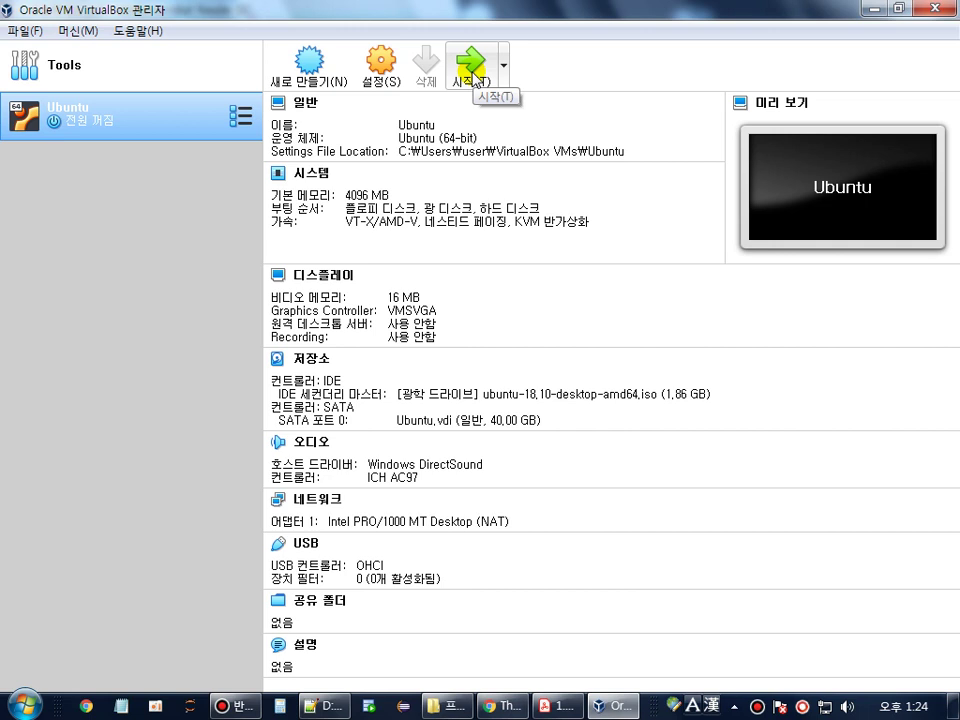
- Start the Ubuntu VM in a maximized window and dismiss the keyboard-capture and mouse-integration notices
left_click(472, 78)
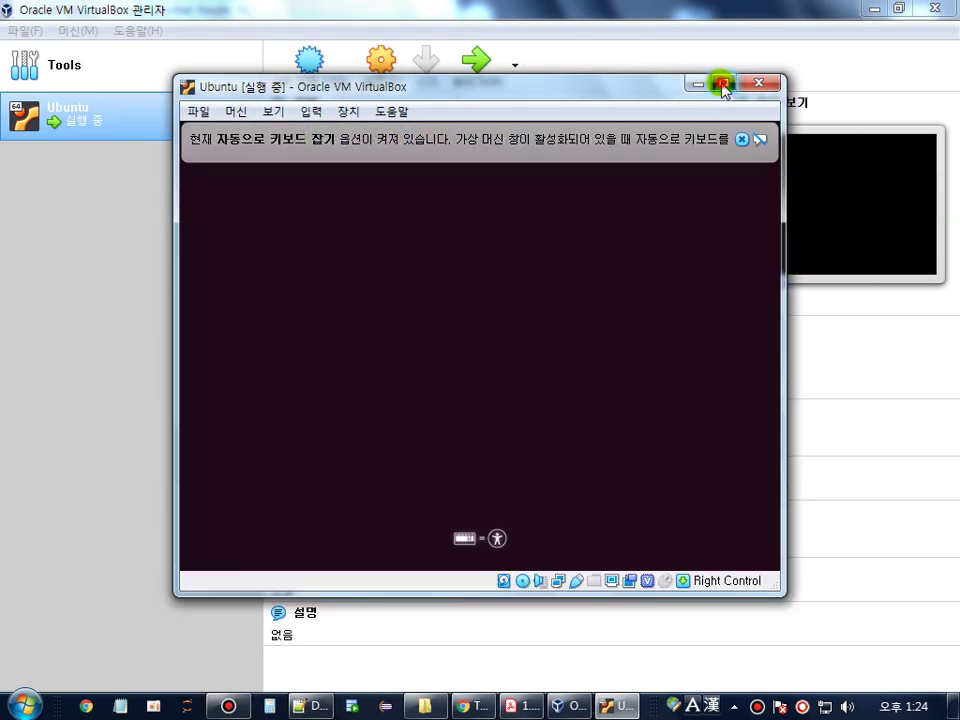
left_click(723, 83)
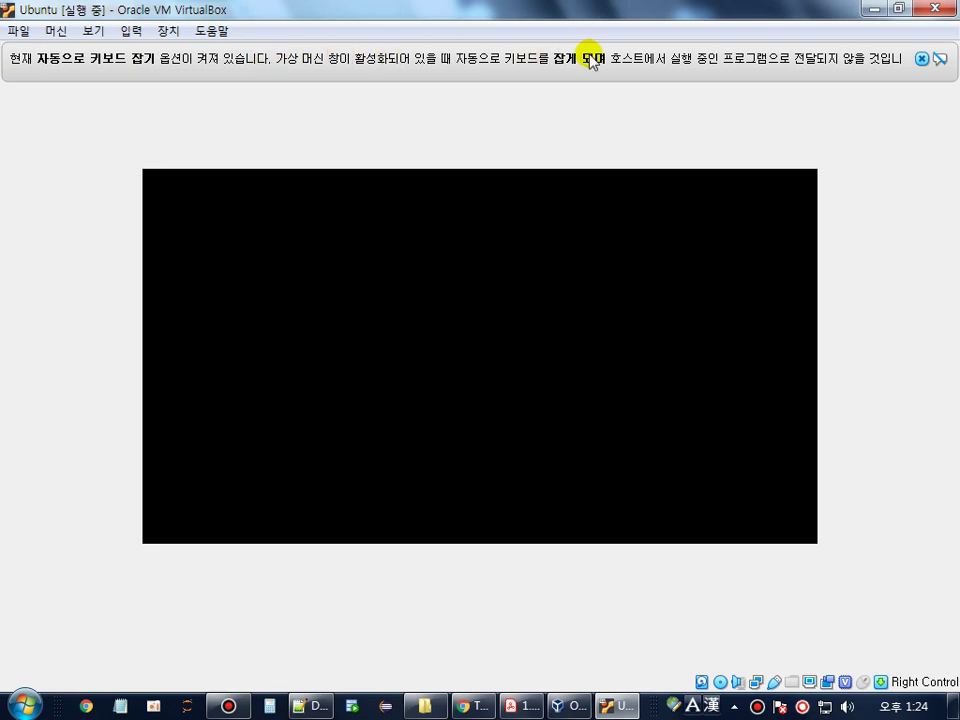
left_click(921, 60)
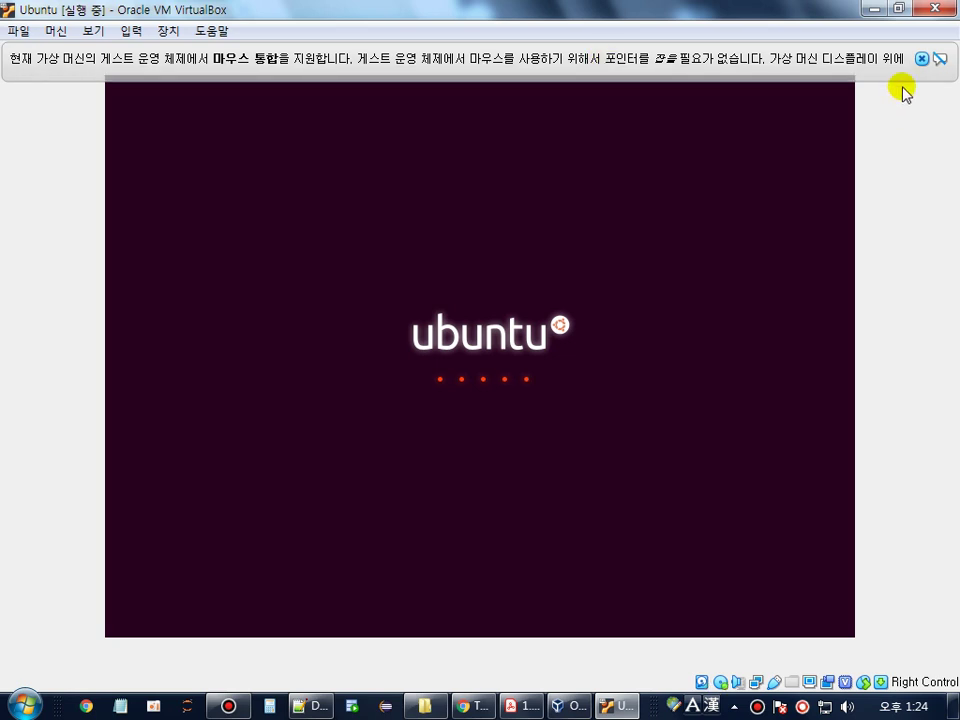
left_click(921, 58)
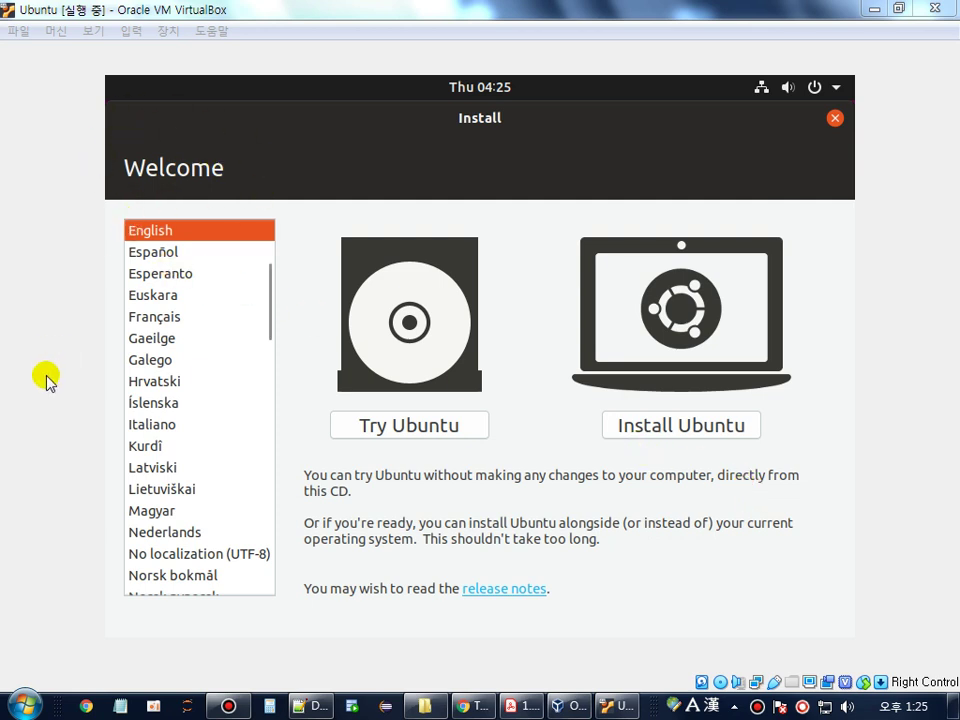
- Set the installer language to 한국어 and choose 'Ubuntu 체험하기' to try Ubuntu
left_click(210, 424)
scroll(210, 424, "down", 20)
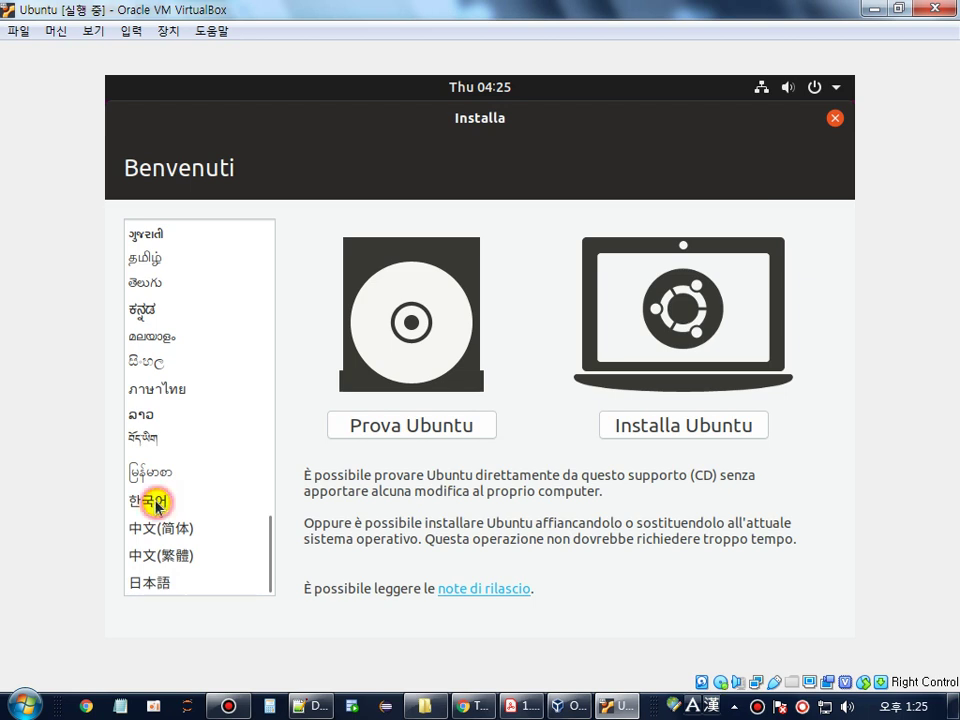
left_click(152, 502)
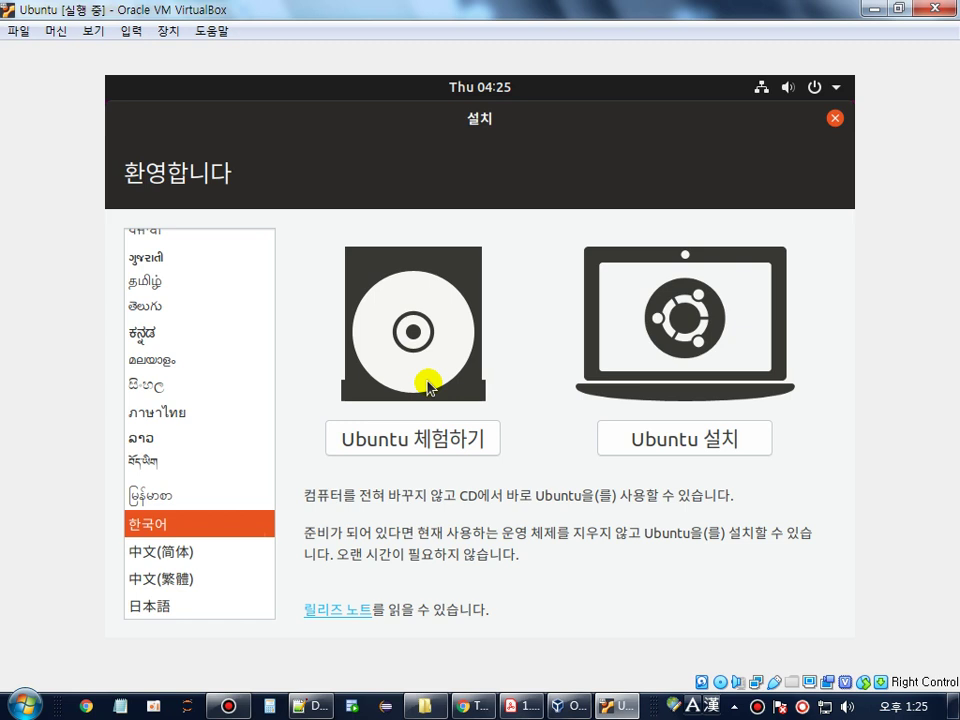
left_click(423, 452)
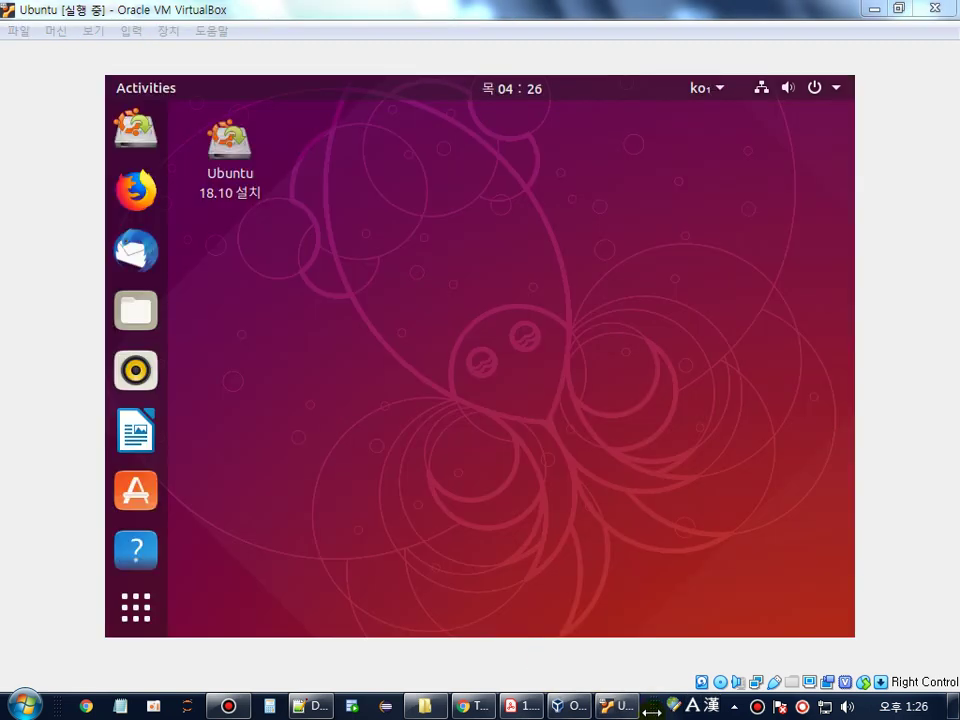
- Open Ubuntu Settings from the live desktop's top-right system menu
left_click(491, 408)
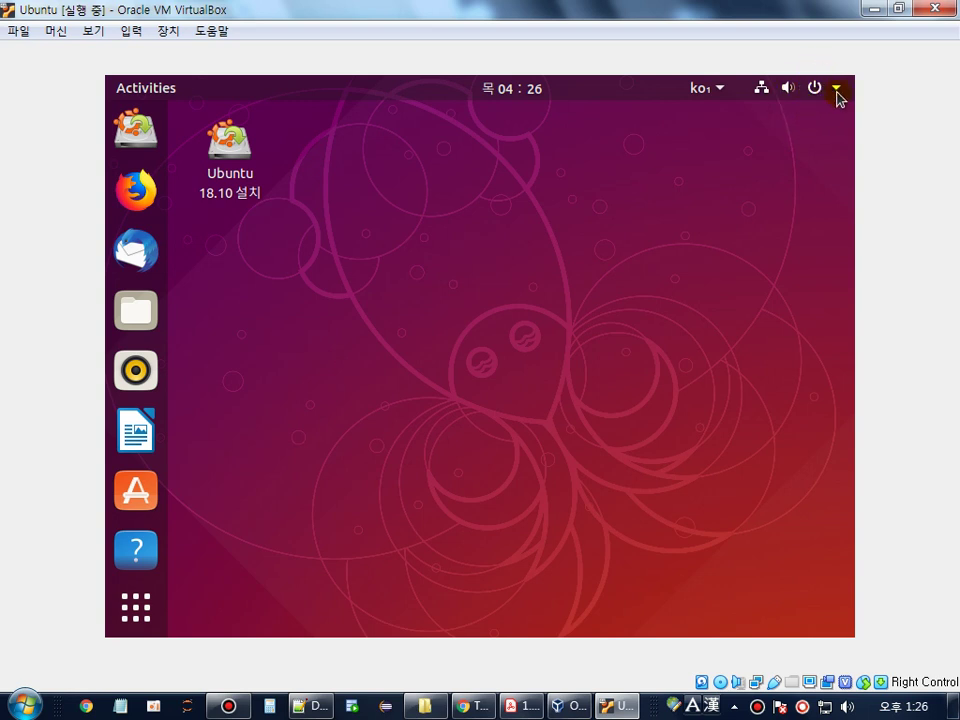
left_click(837, 93)
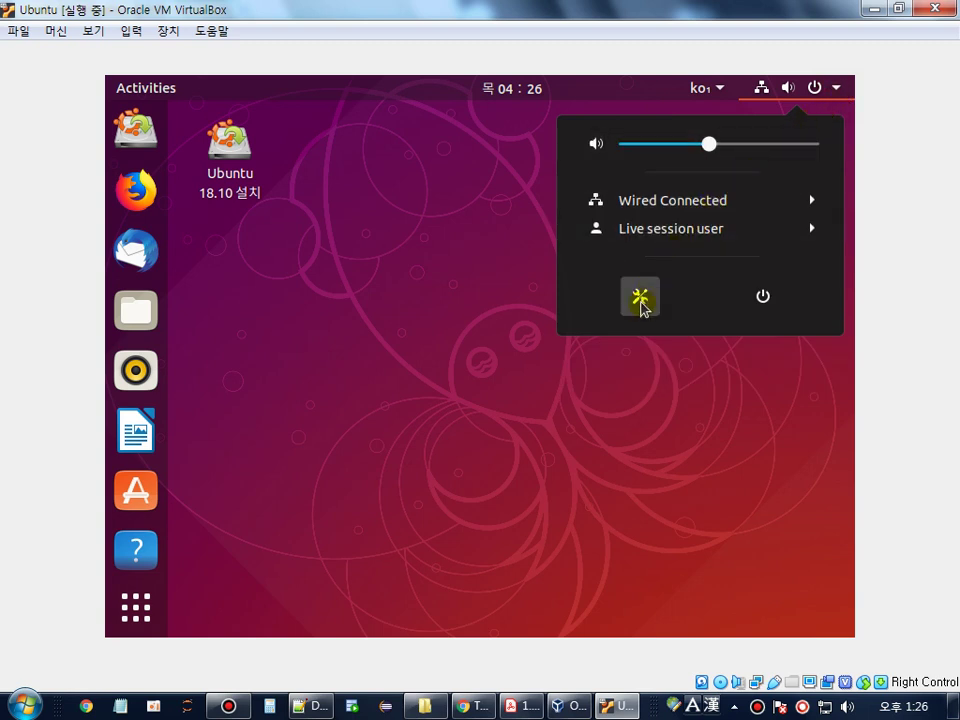
left_click(640, 300)
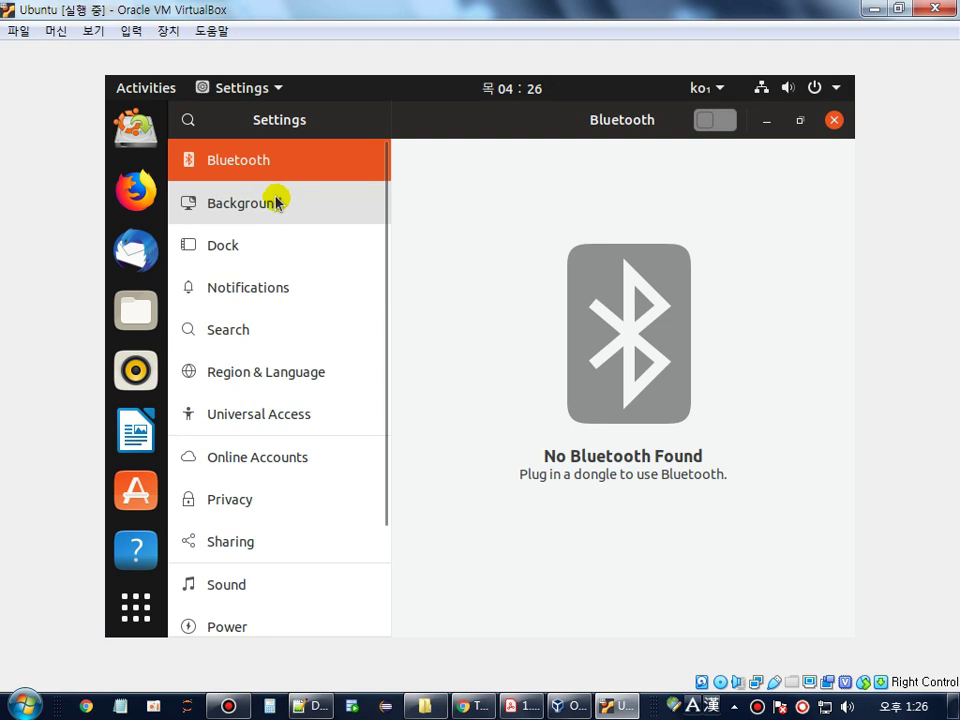
- Change the guest display resolution to 1024 × 768 under Devices > Displays, keep it, and close Settings
scroll(277, 203, "down", 3)
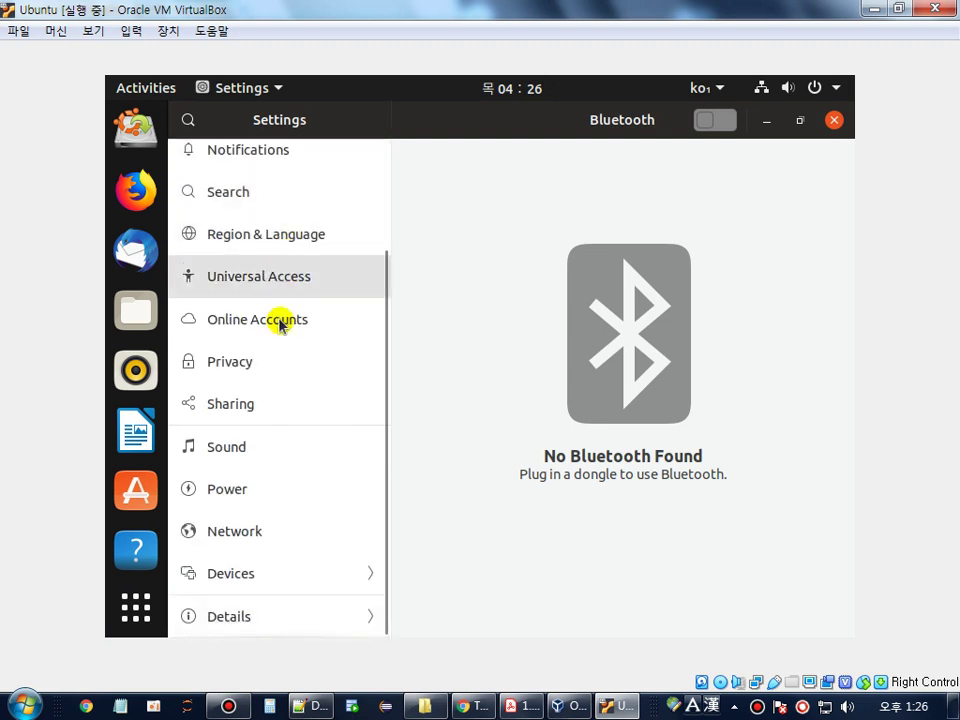
left_click(236, 582)
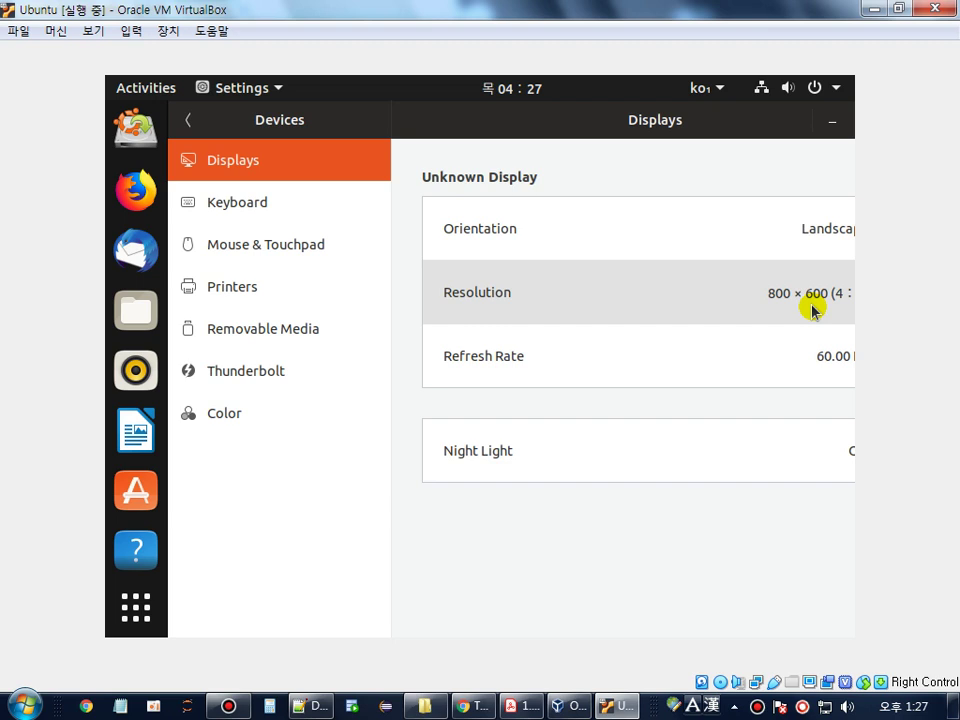
left_click(812, 310)
scroll(700, 360, "down", 10)
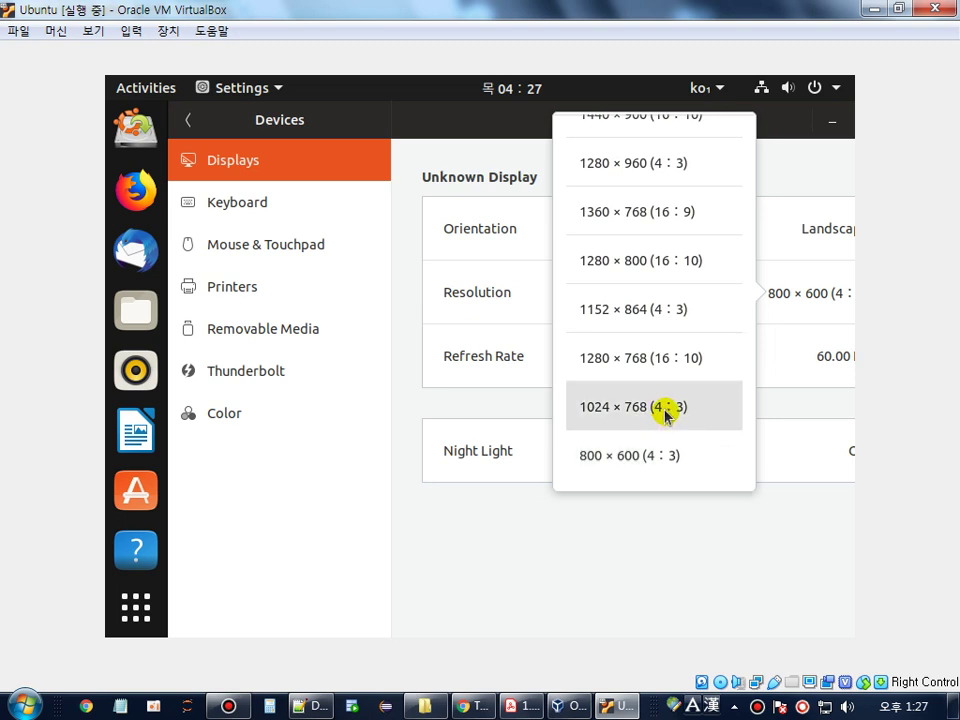
left_click(665, 415)
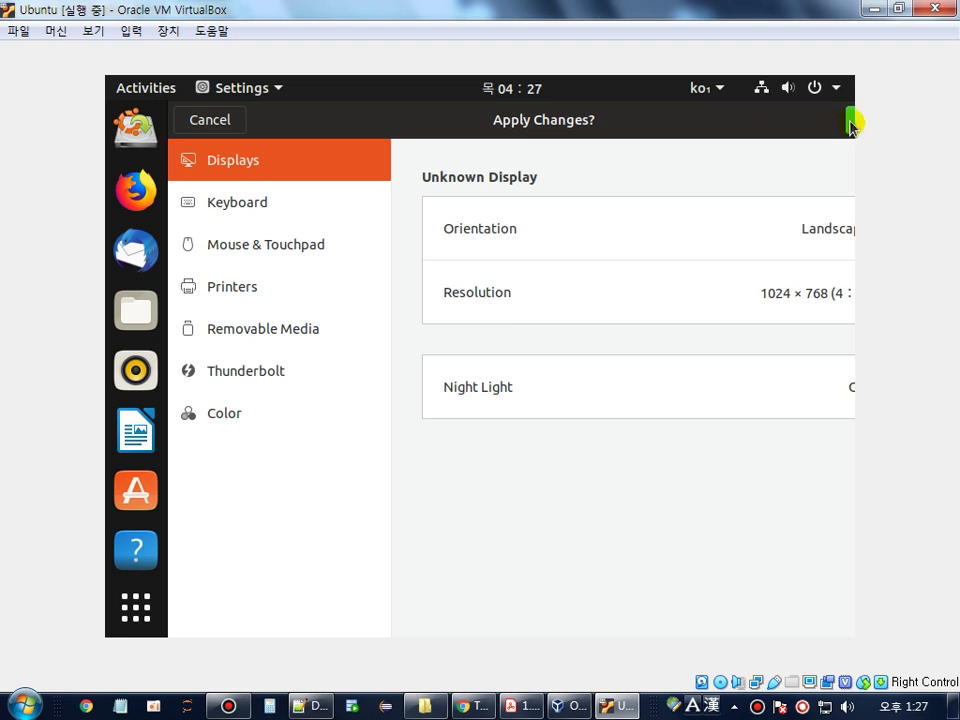
left_click(851, 124)
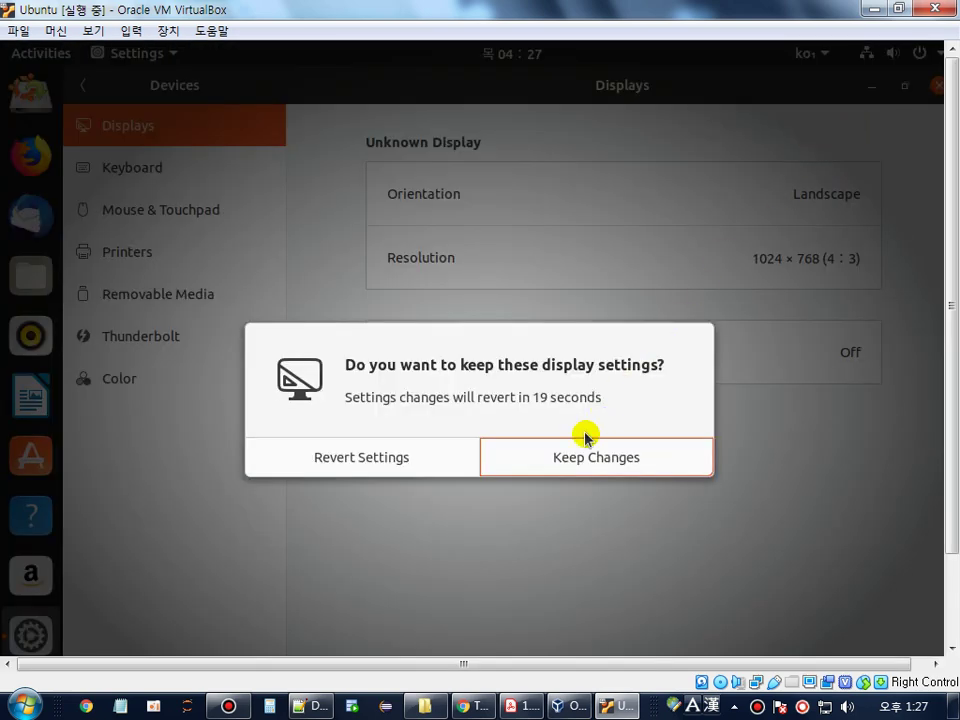
left_click(616, 474)
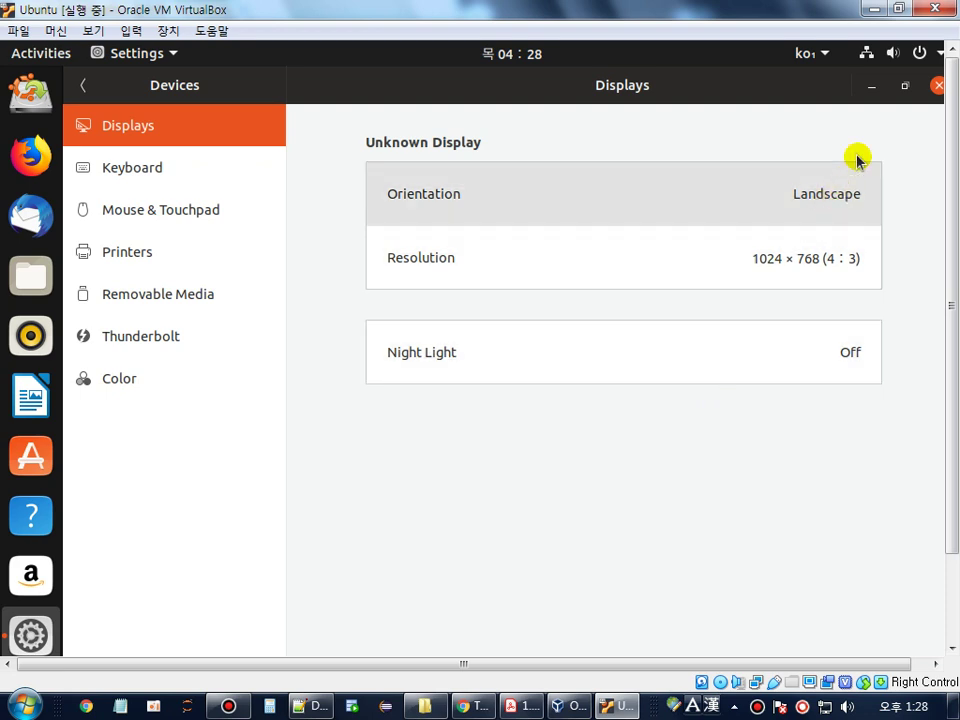
left_click(938, 86)
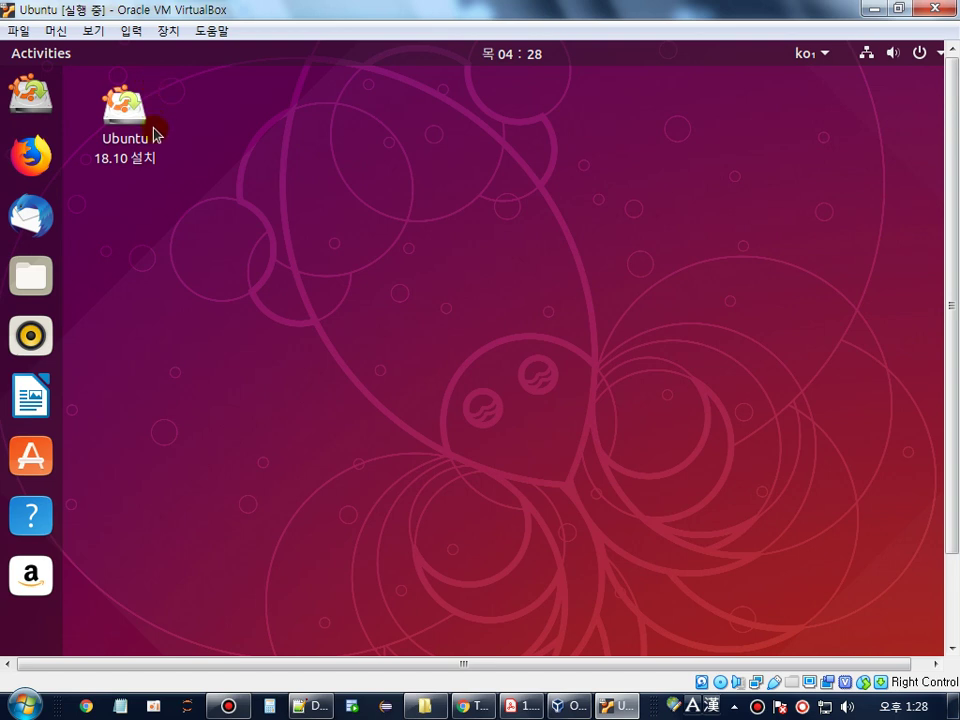
- Launch the Ubuntu 18.10 installer from the desktop and continue past its 한국어 welcome page
left_click(121, 120)
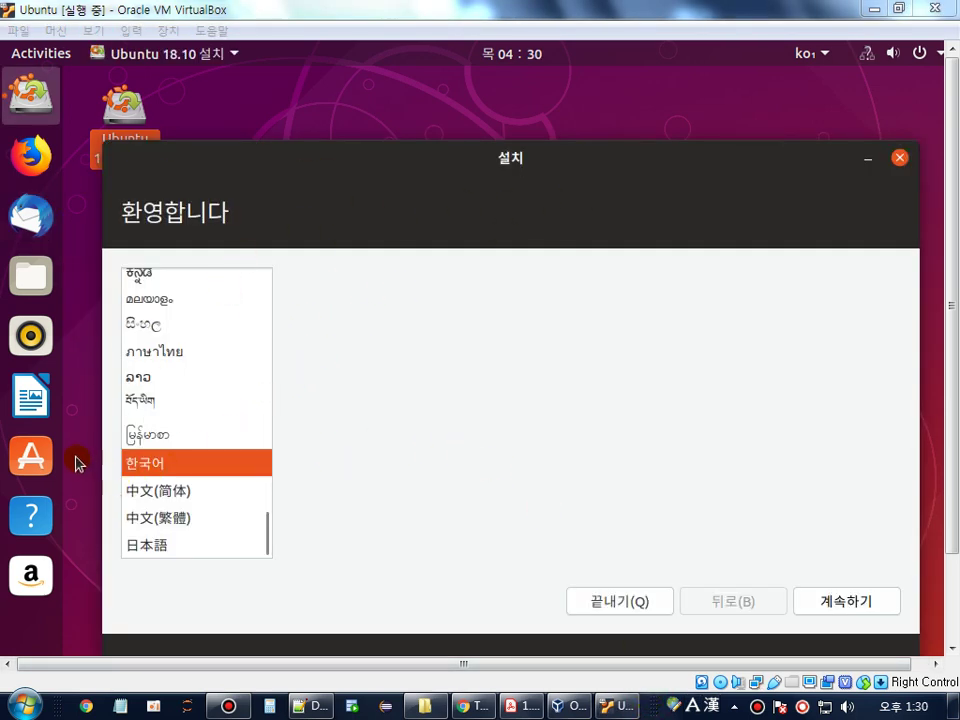
left_click(853, 601)
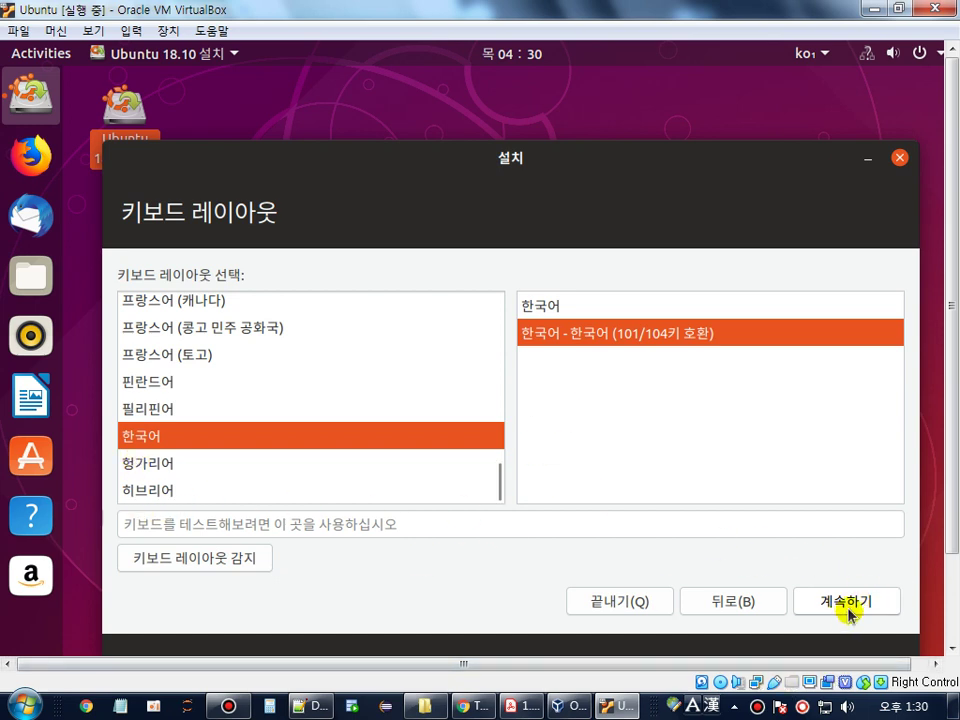
- Accept the 한국어 (101/104키 호환) keyboard layout and continue
left_click(850, 604)
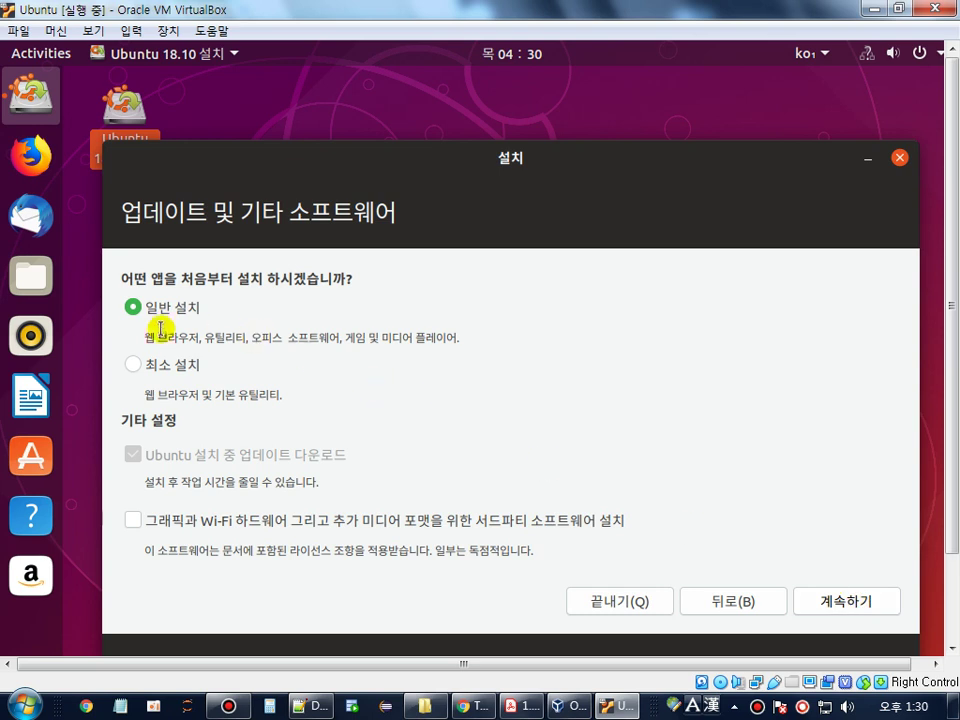
- Keep 일반 설치 rather than 최소 설치 and continue to the installation type page
left_click(138, 370)
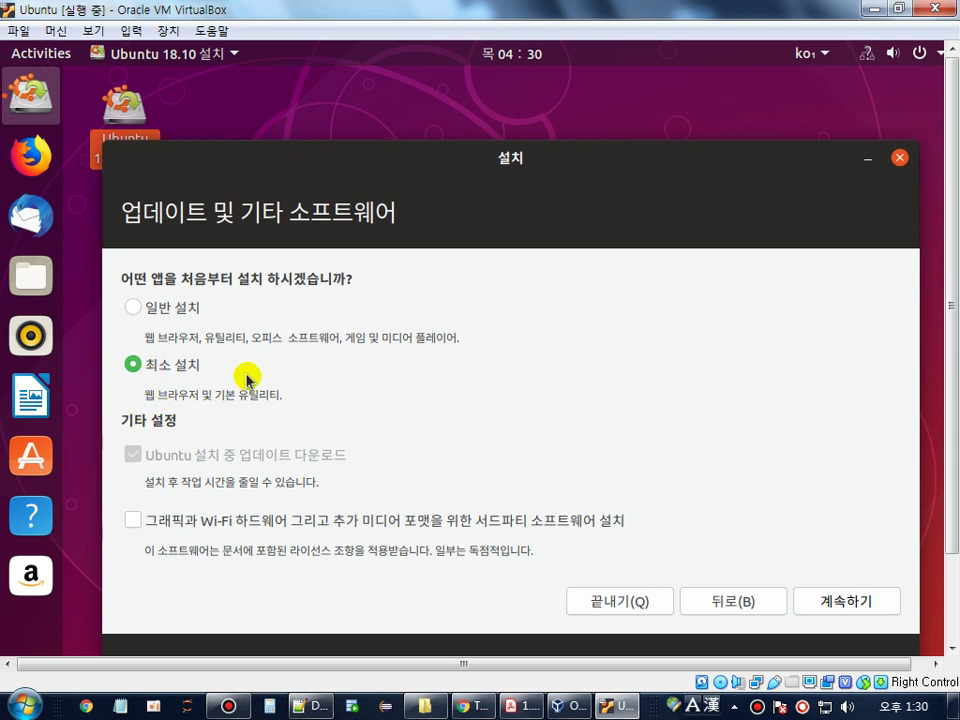
left_click(156, 318)
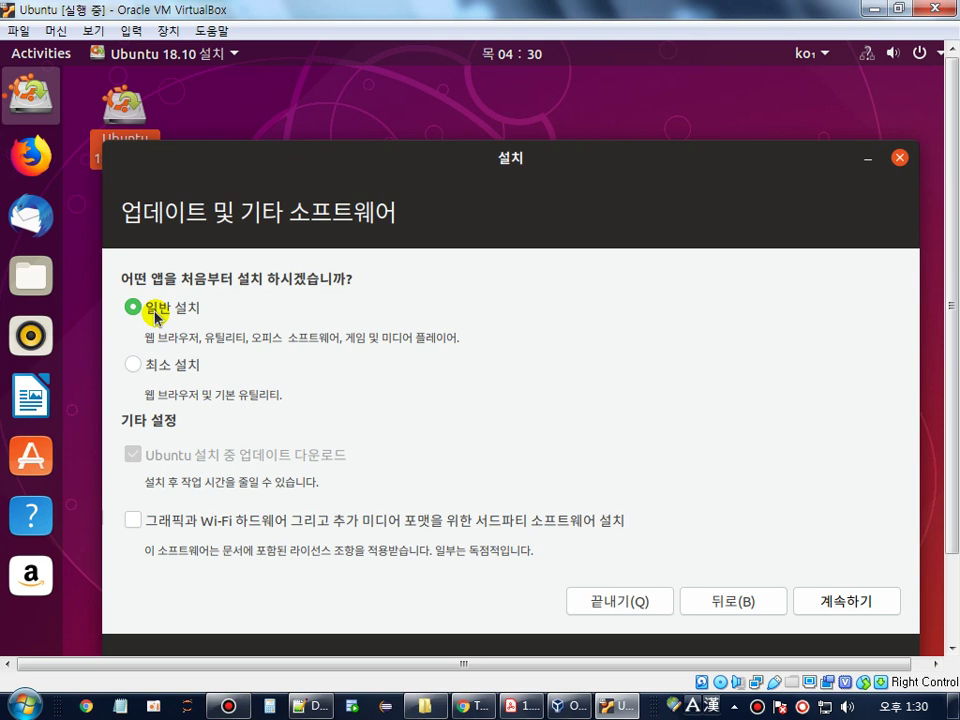
left_click(865, 613)
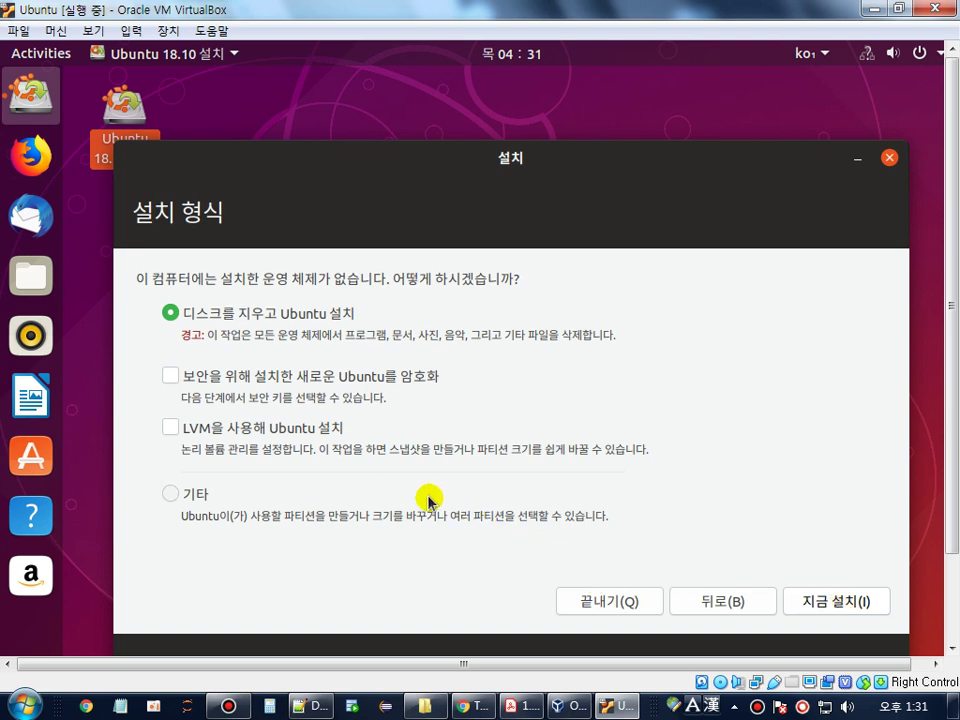
- Select the 기타 (Something else) installation type and continue to manual partitioning
left_click(173, 495)
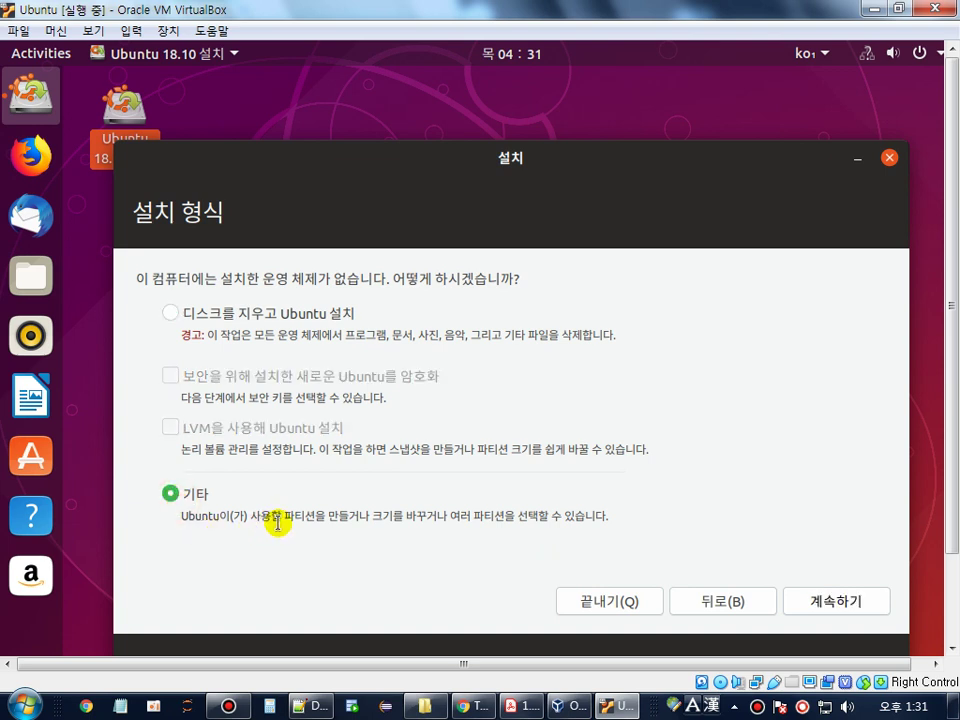
left_click_drag(280, 518, 570, 516)
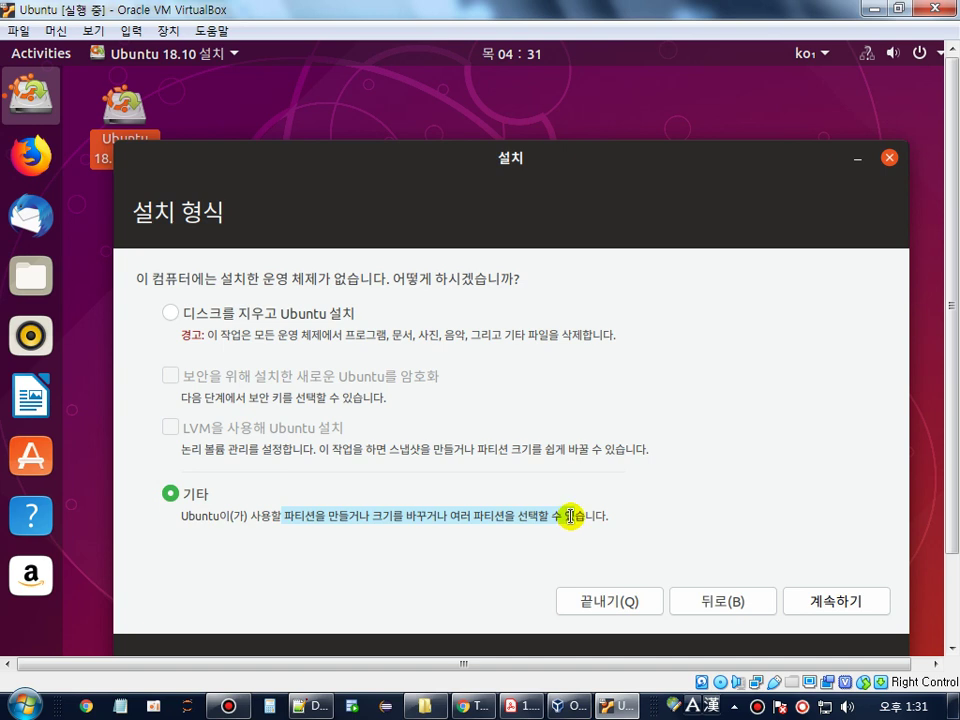
left_click_drag(570, 516, 563, 514)
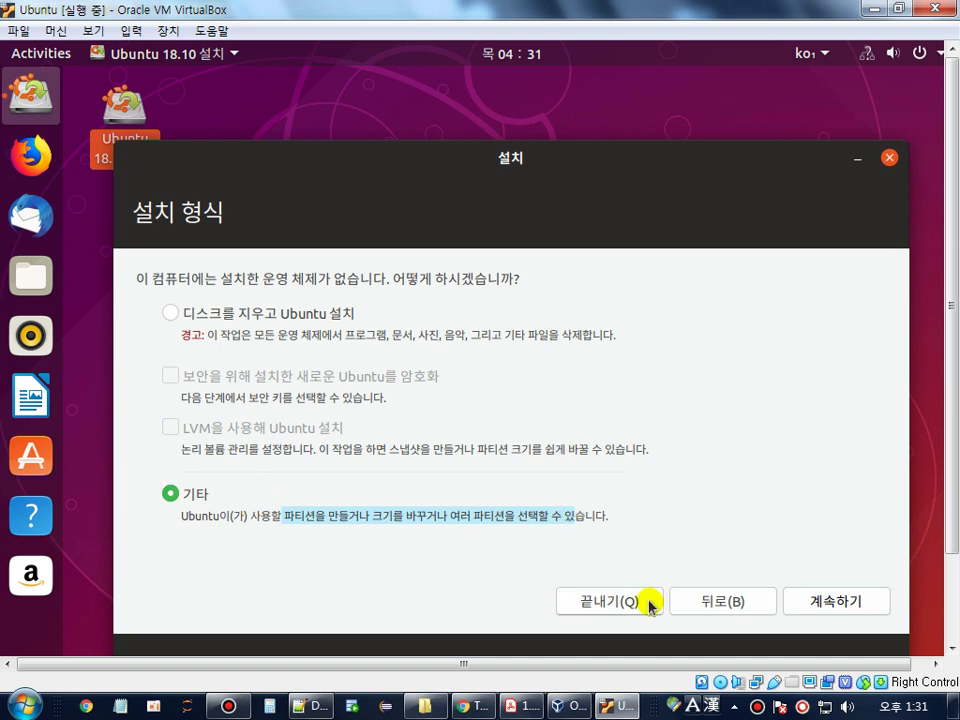
left_click(836, 603)
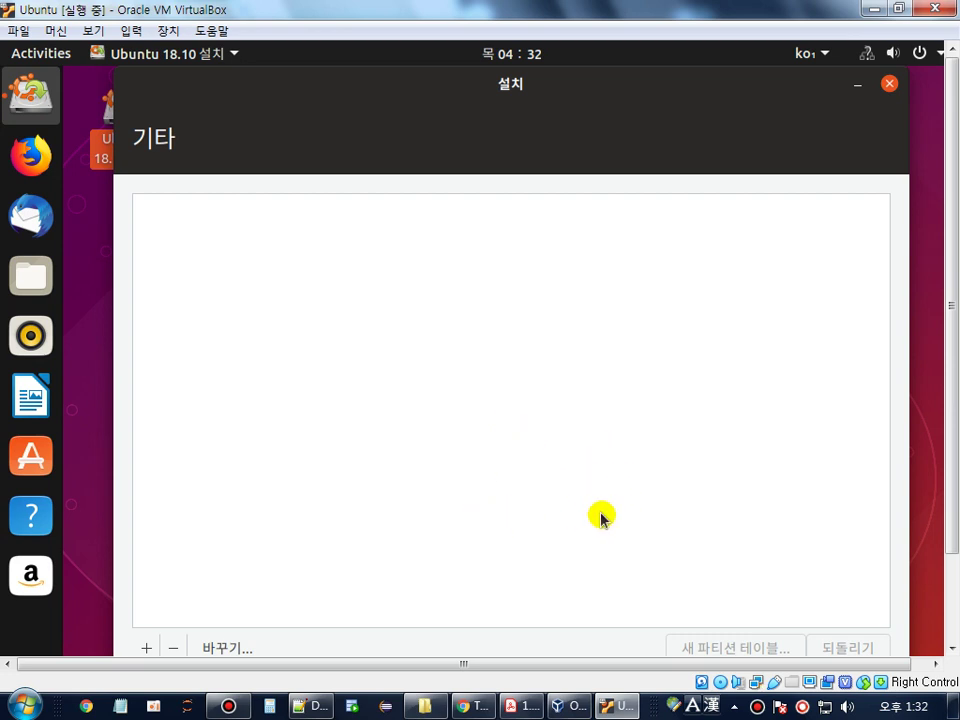
- Create a new empty partition table on /dev/sda
left_click(525, 707)
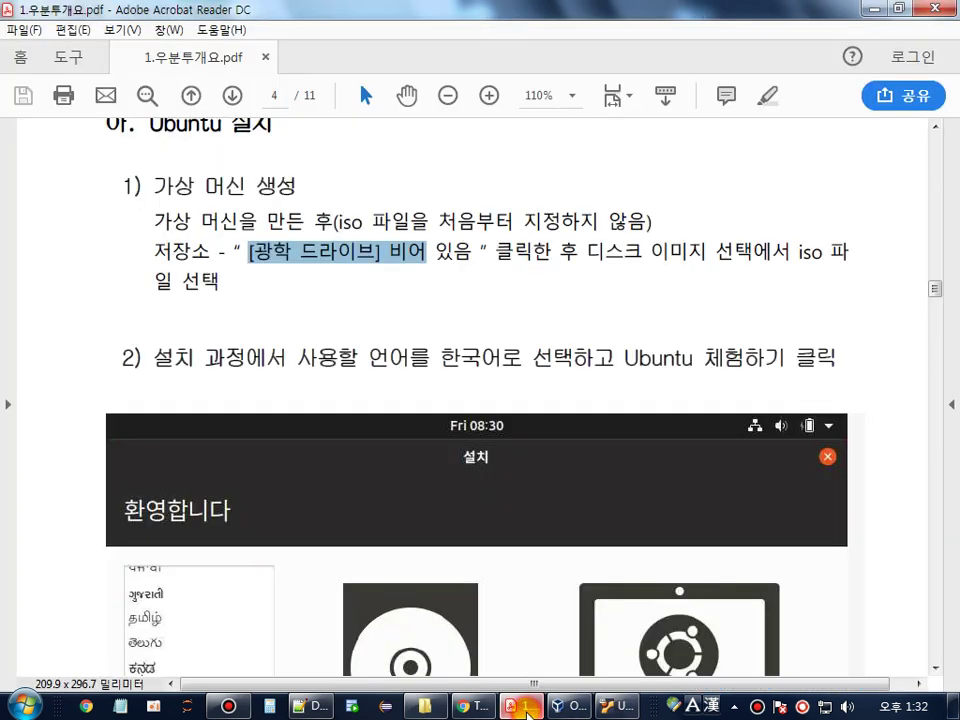
key("alt+Tab")
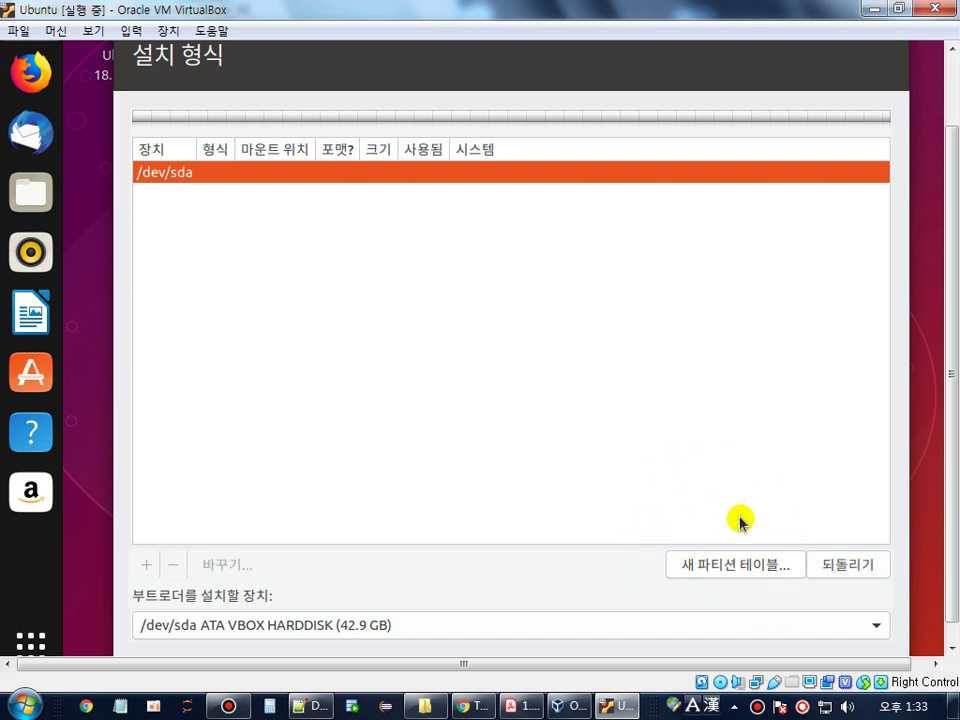
left_click(739, 568)
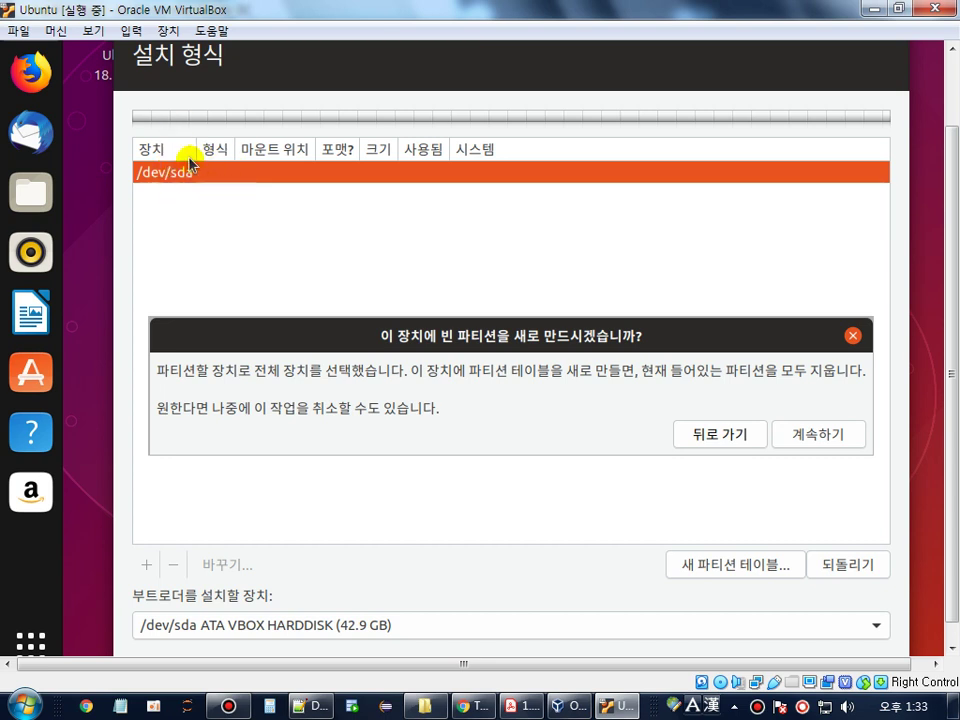
left_click(834, 437)
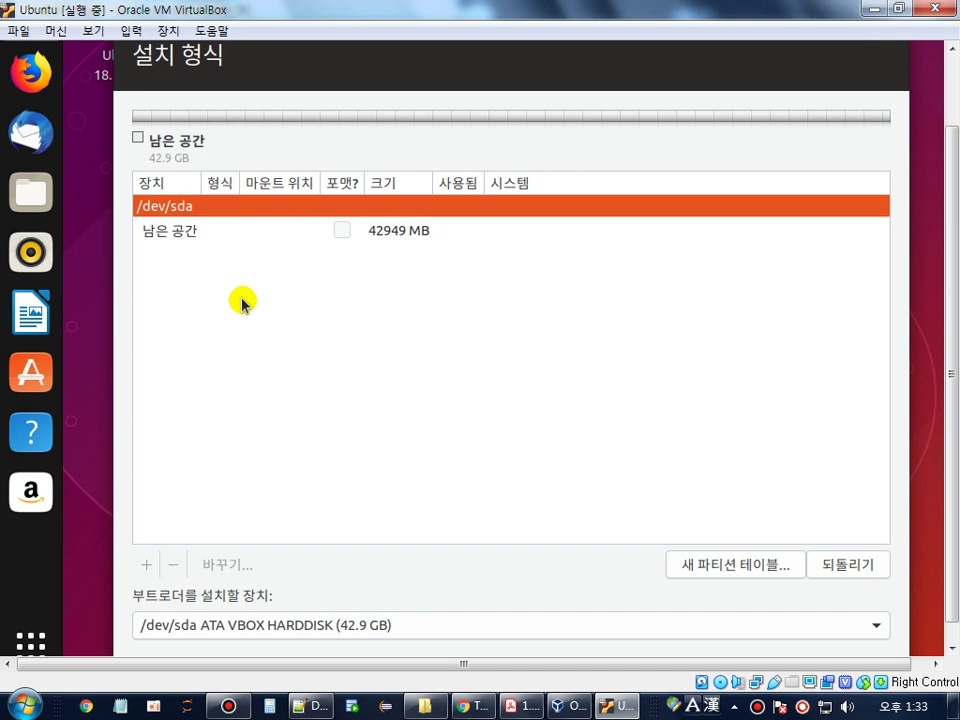
- Start creating a new partition in the 42949 MB free space
left_click(203, 236)
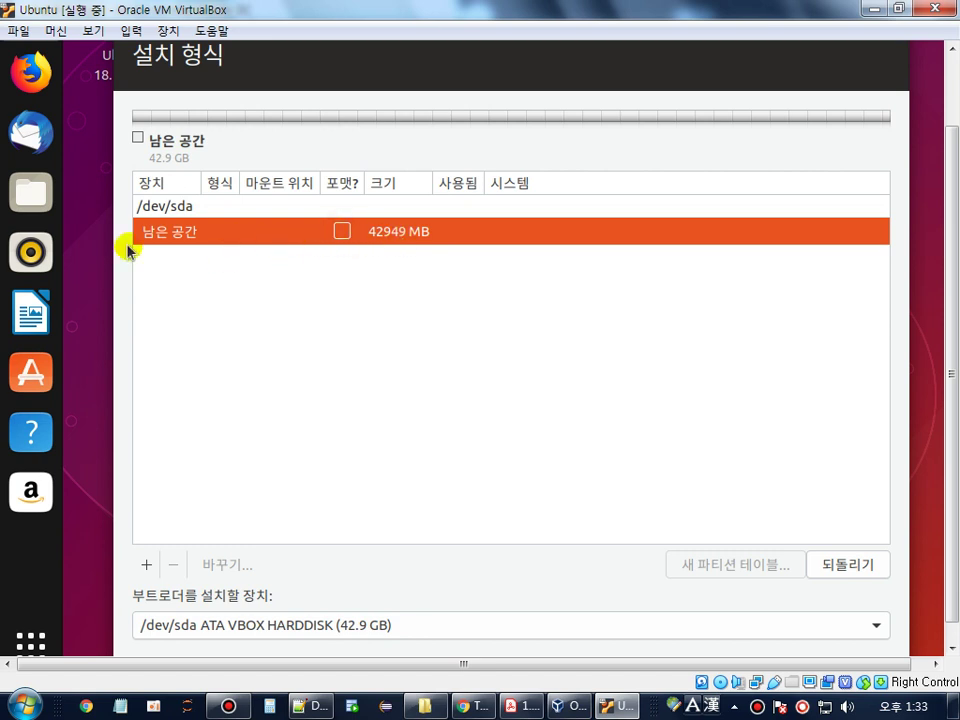
left_click(146, 566)
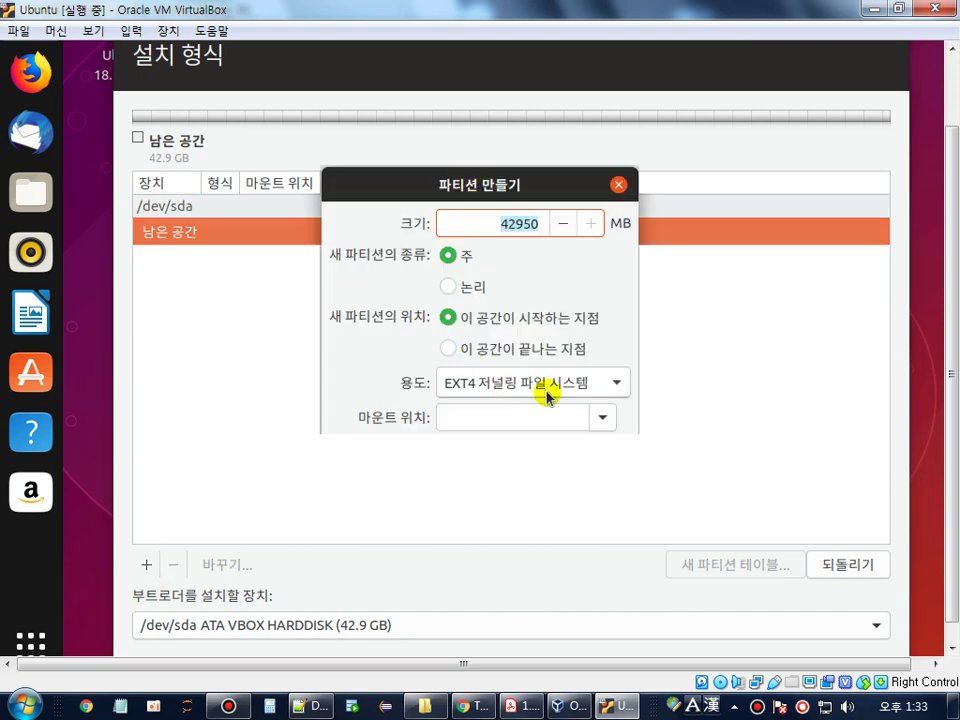
left_click(537, 712)
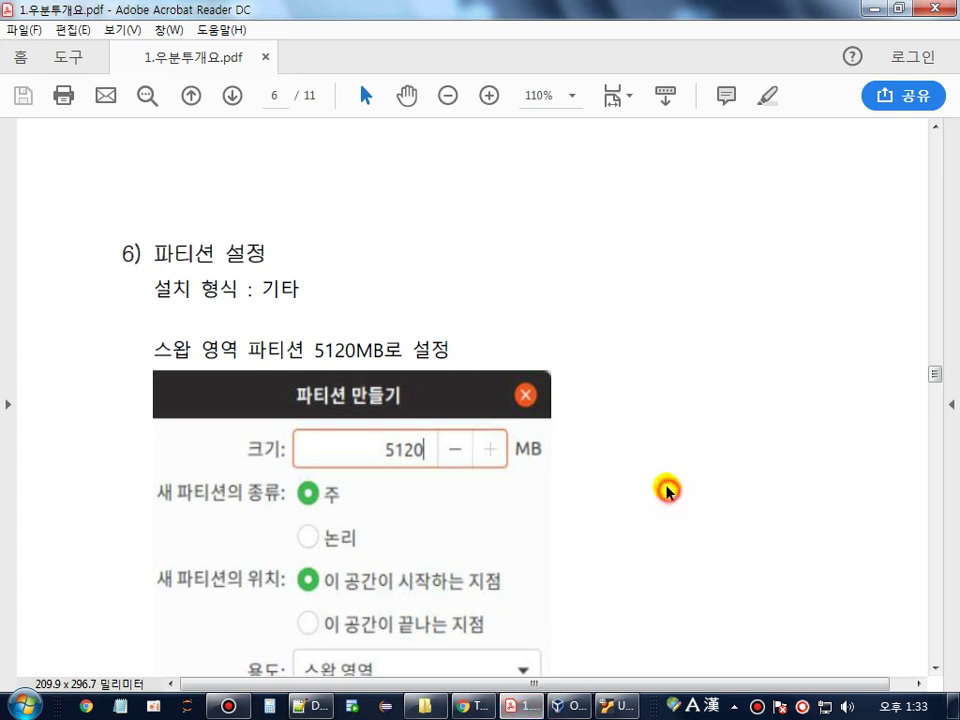
- Highlight the guide's line '스왑 영역 파티션 5120MB로 설정' in section 6
scroll(666, 491, "down", 2)
left_click_drag(159, 259, 283, 250)
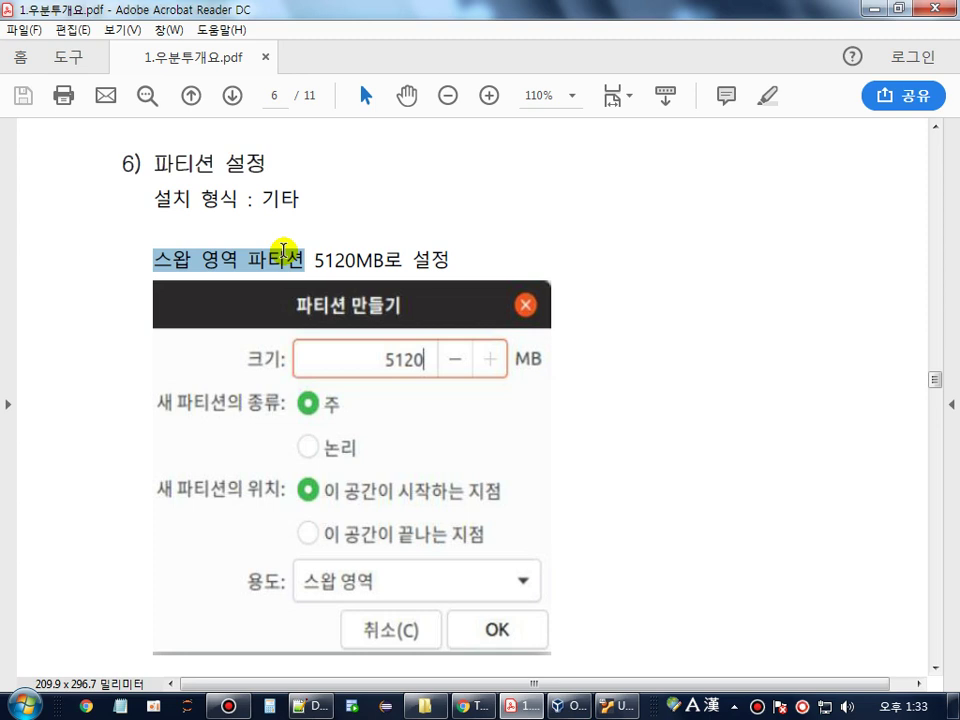
left_click_drag(284, 250, 424, 260)
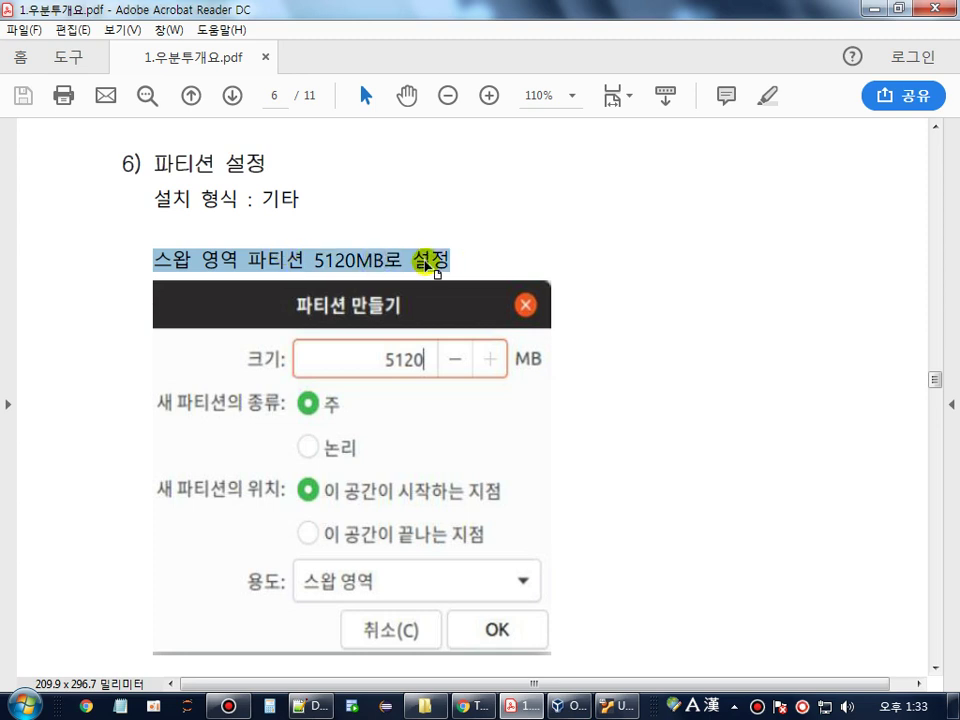
scroll(430, 266, "down", 3)
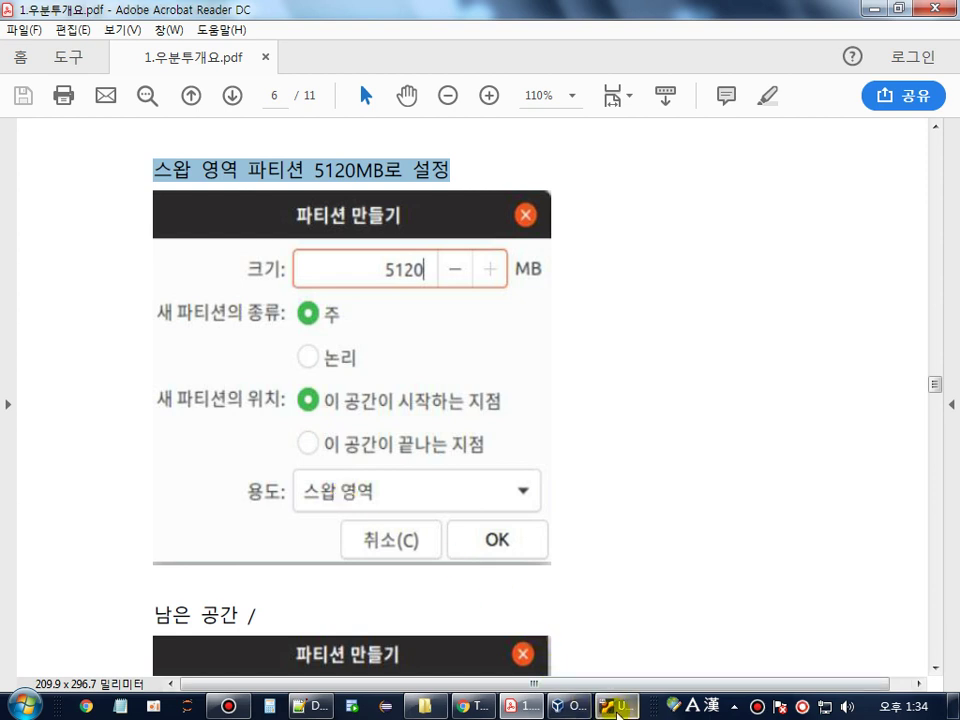
- Create a 5120 MB partition on /dev/sda used as swap area (스왑 영역)
left_click(617, 708)
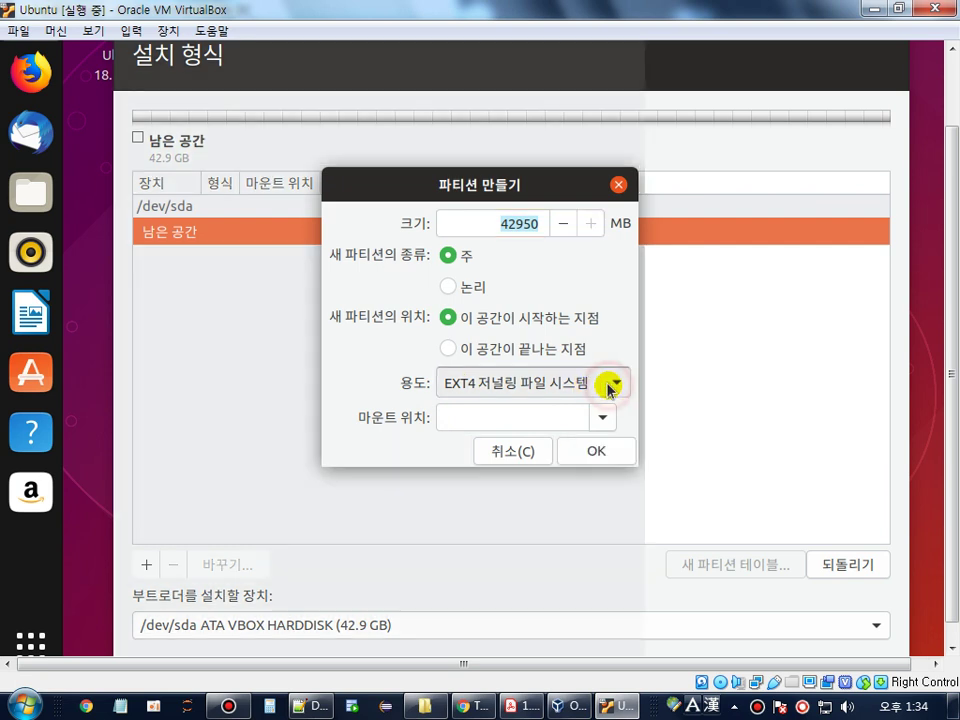
left_click(615, 385)
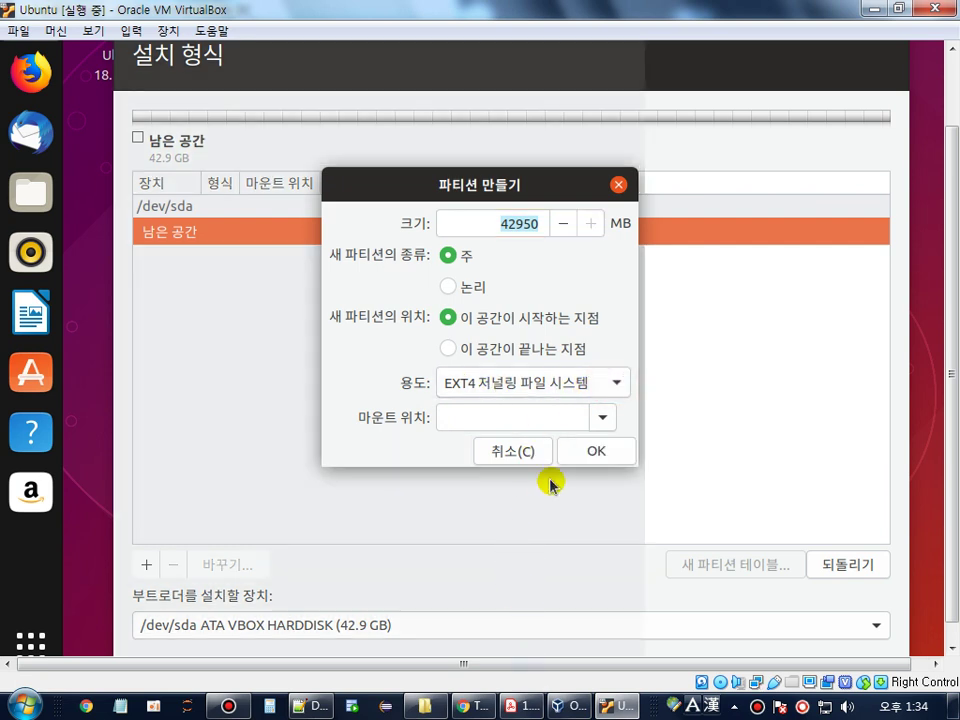
left_click(616, 382)
scroll(530, 580, "down", 2)
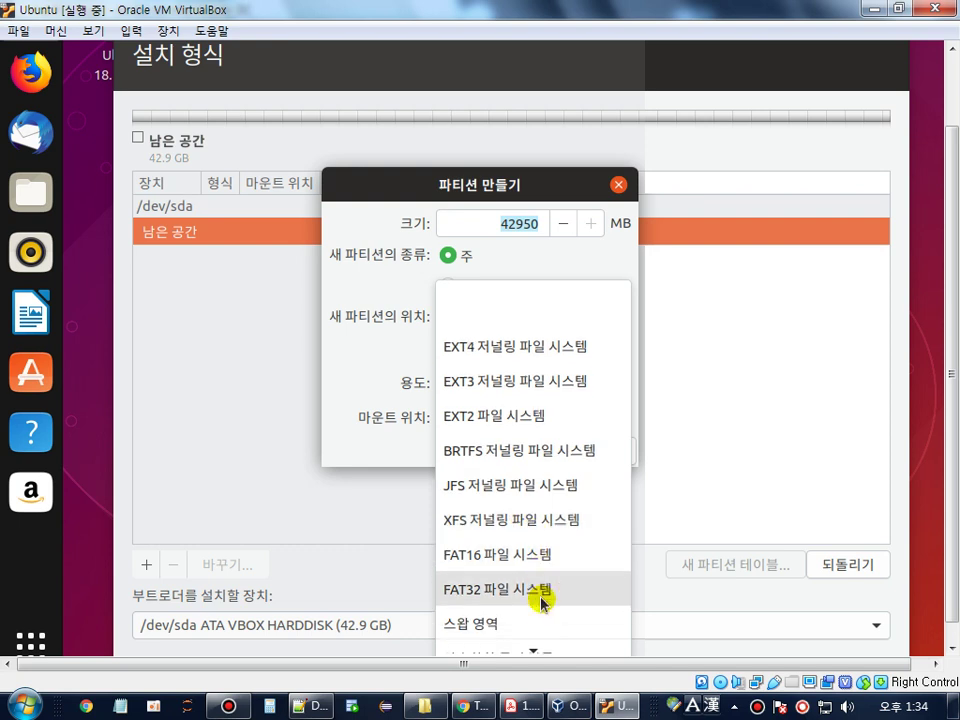
left_click(487, 610)
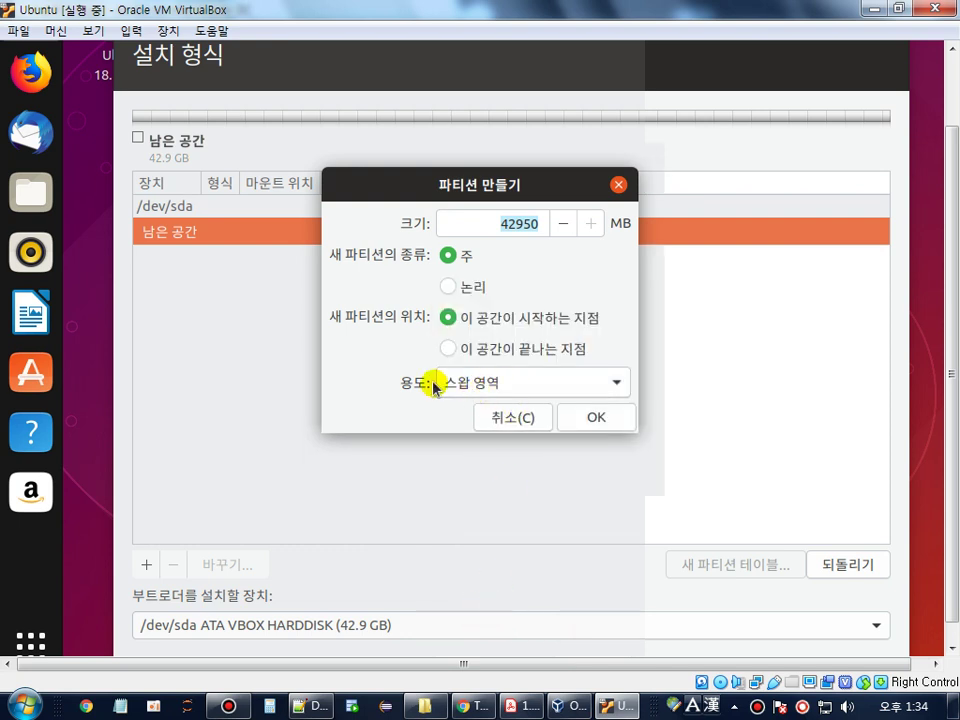
left_click(508, 224)
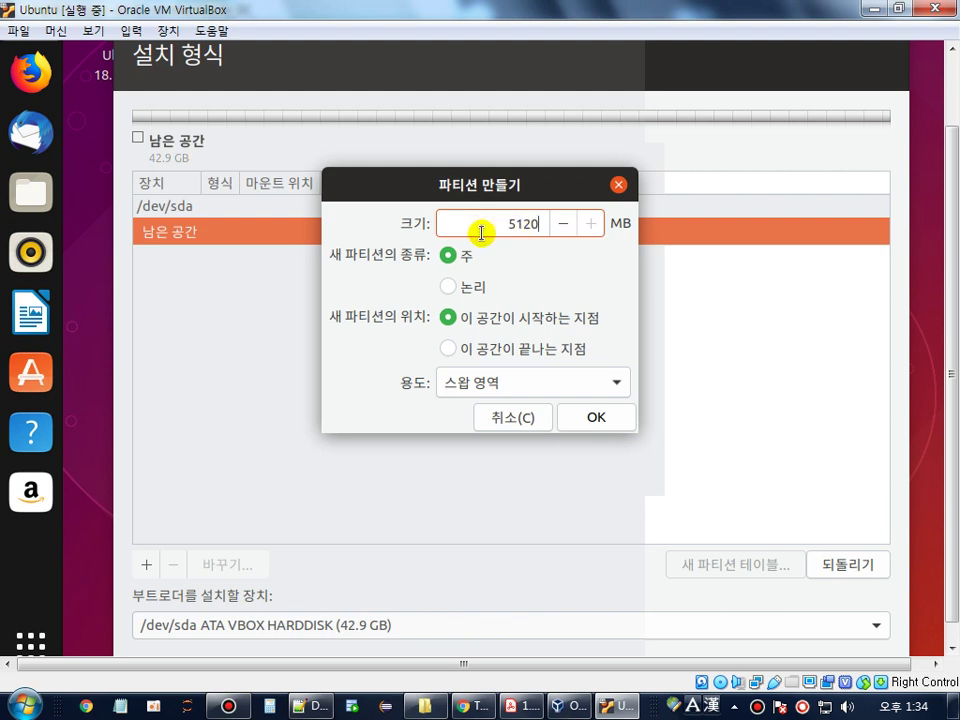
double_click(481, 233)
left_click(521, 222)
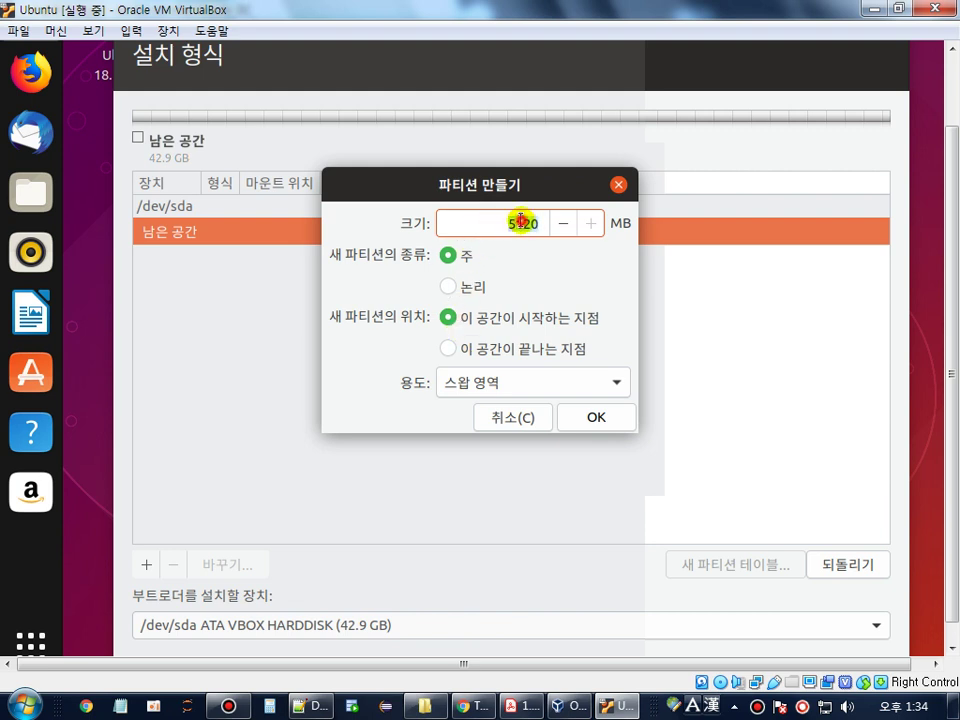
double_click(524, 222)
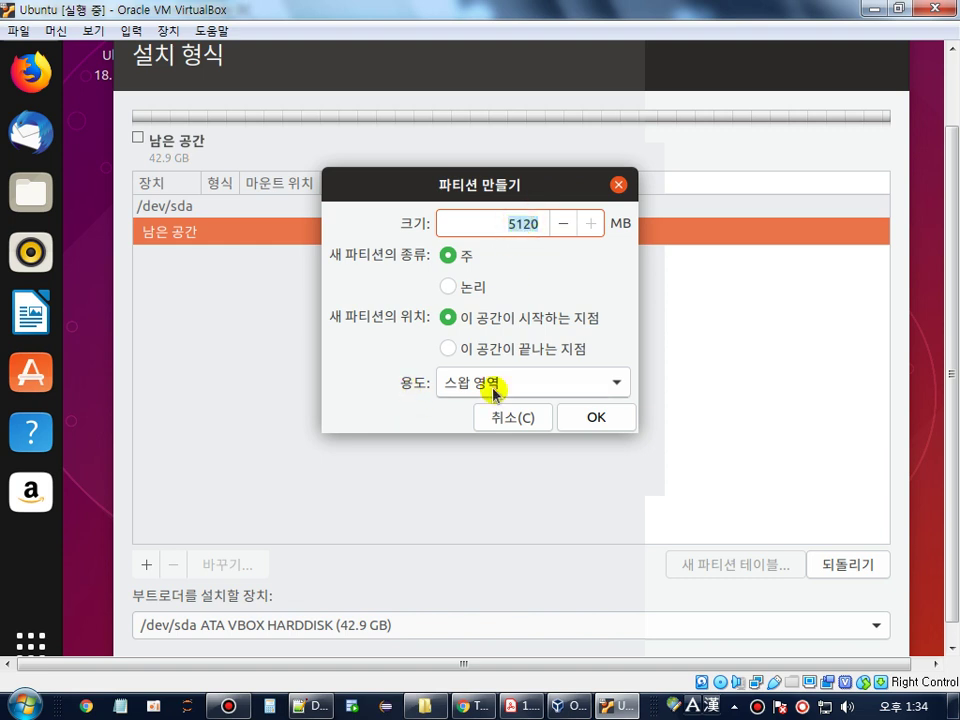
left_click(606, 416)
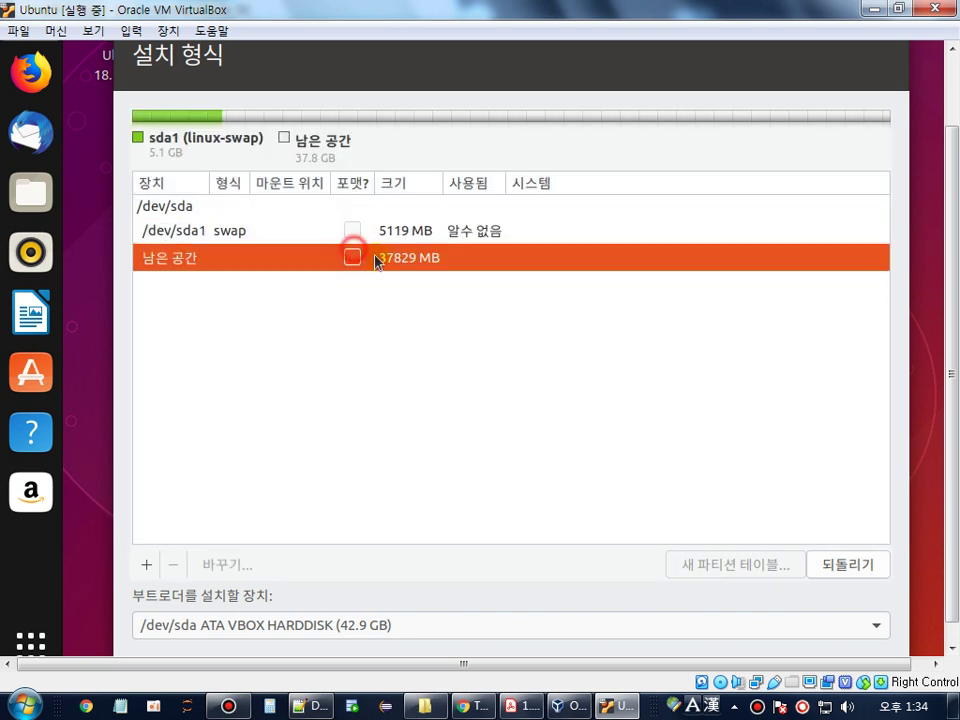
- Select the remaining 37829 MB free space and start a new partition there
left_click(210, 231)
left_click(281, 257)
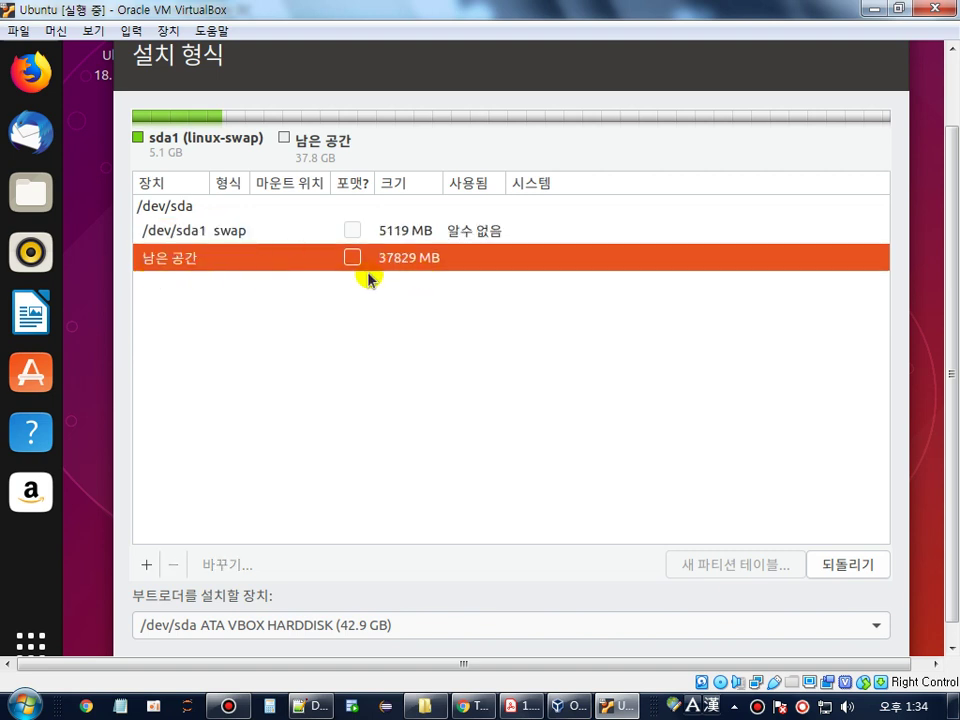
left_click(148, 566)
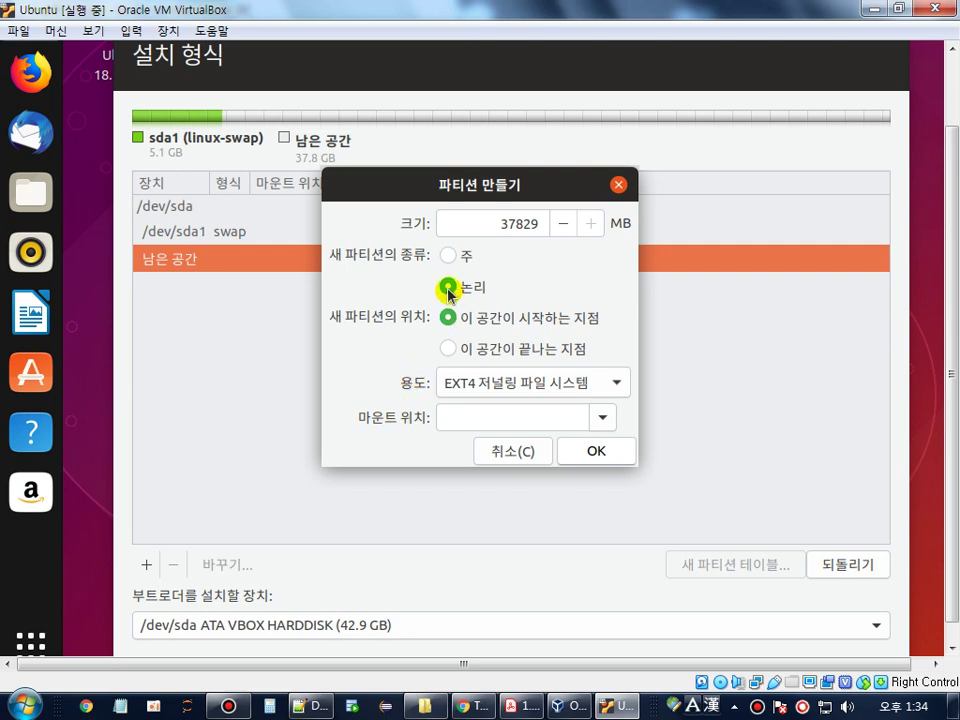
- Find the guide PDF's example of the 37829 MB primary EXT4 partition mounted at /, then return to the installer
left_click(520, 706)
scroll(620, 468, "down", 2)
scroll(630, 467, "down", 3)
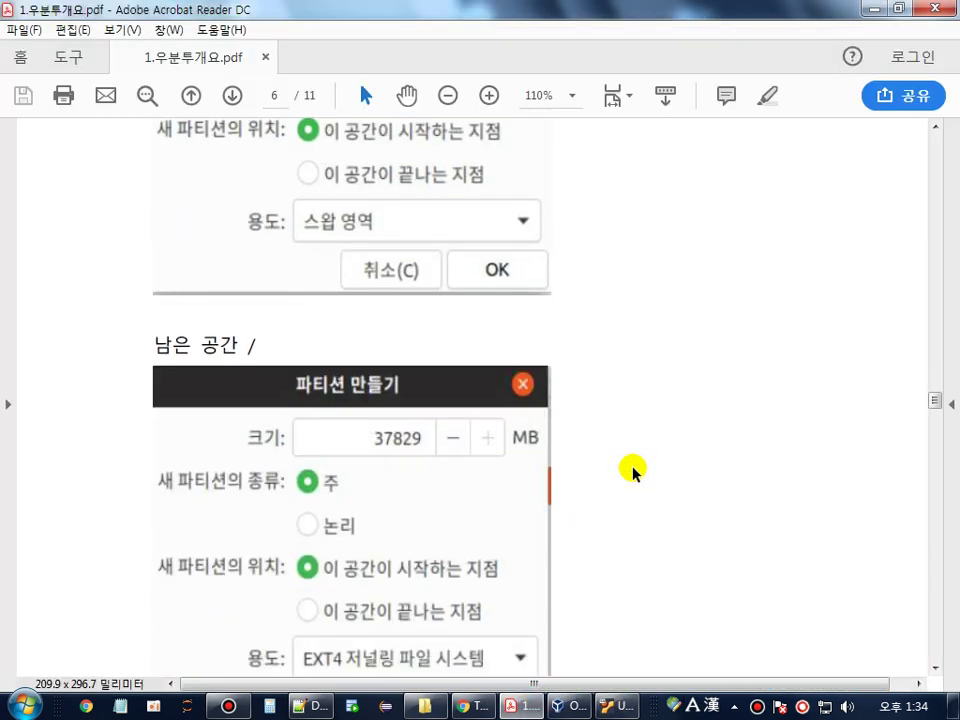
scroll(630, 469, "down", 3)
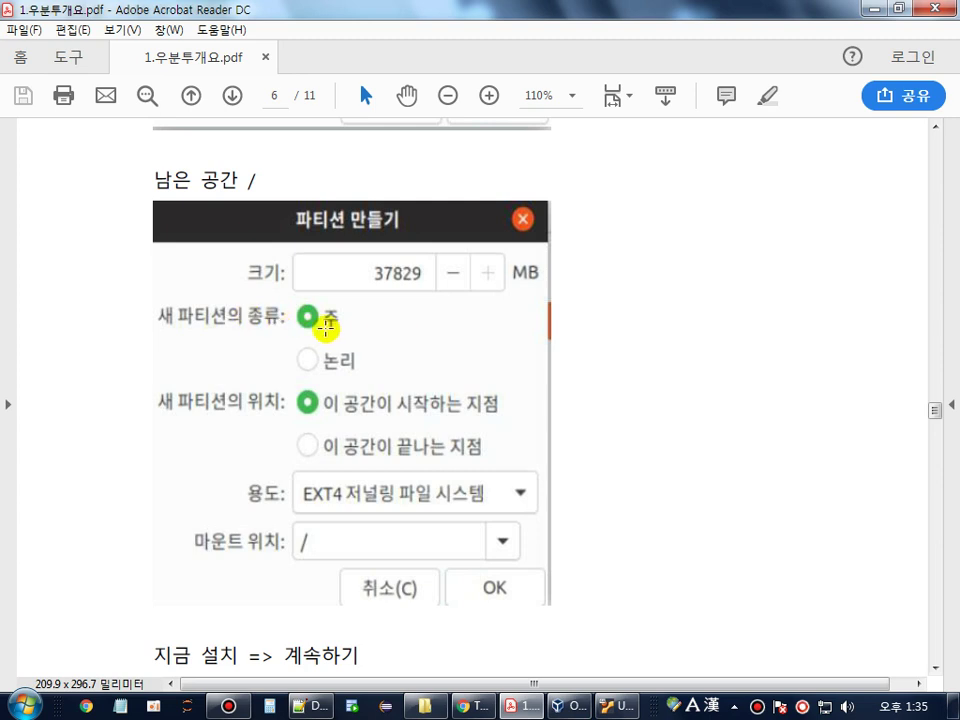
left_click(597, 705)
- Make the free space a primary ext4 partition mounted at /, then select the new /dev/sda2 entry
left_click(449, 257)
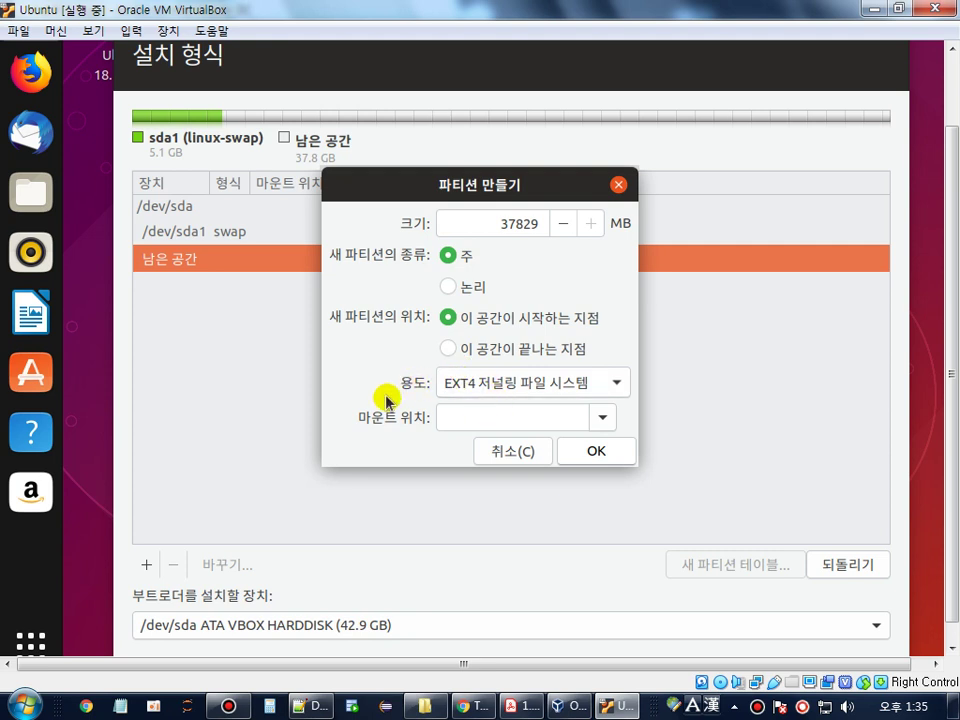
left_click(601, 418)
left_click(458, 148)
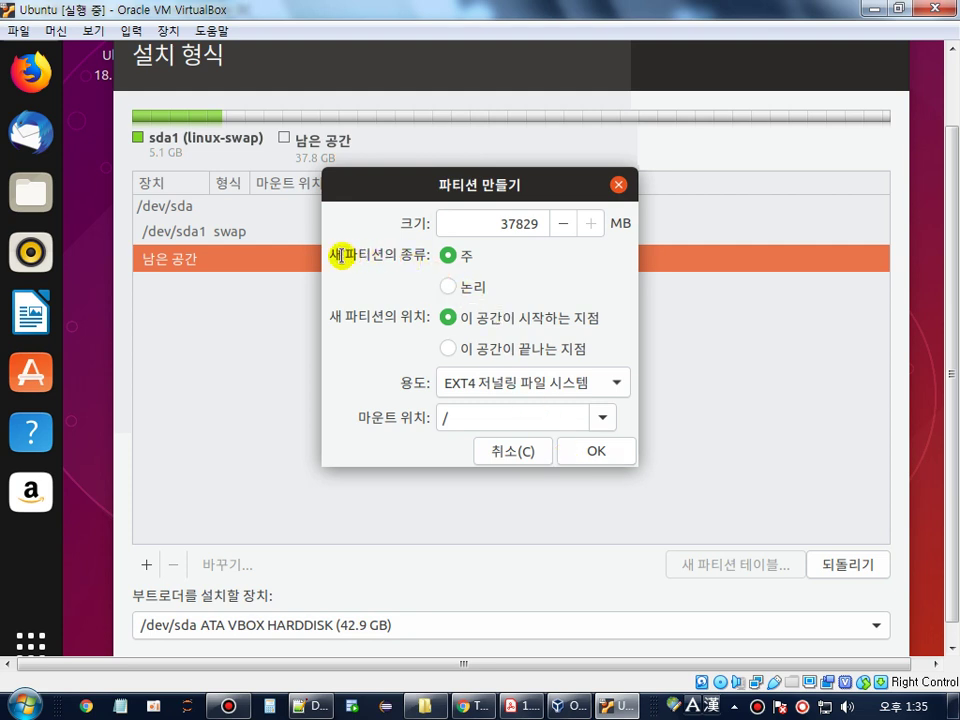
left_click_drag(343, 255, 470, 256)
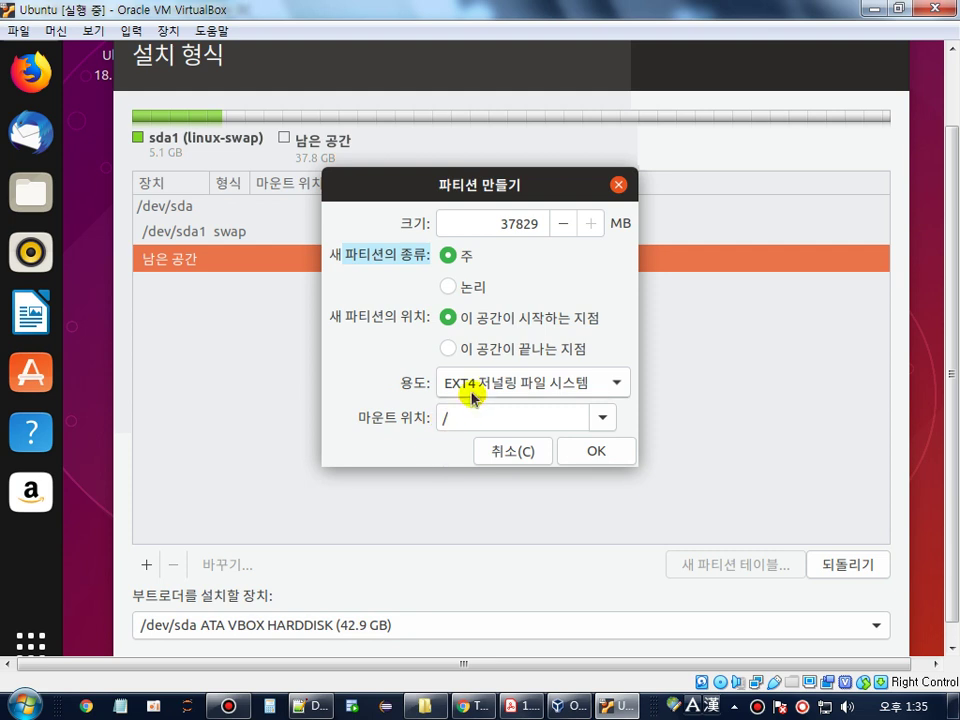
left_click(613, 456)
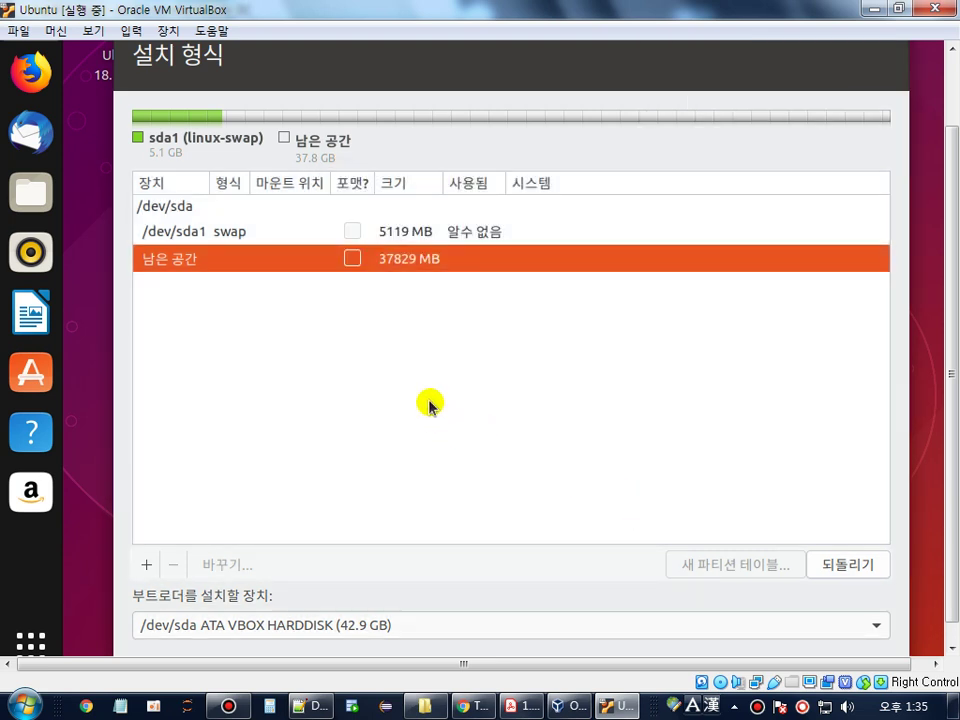
left_click(236, 254)
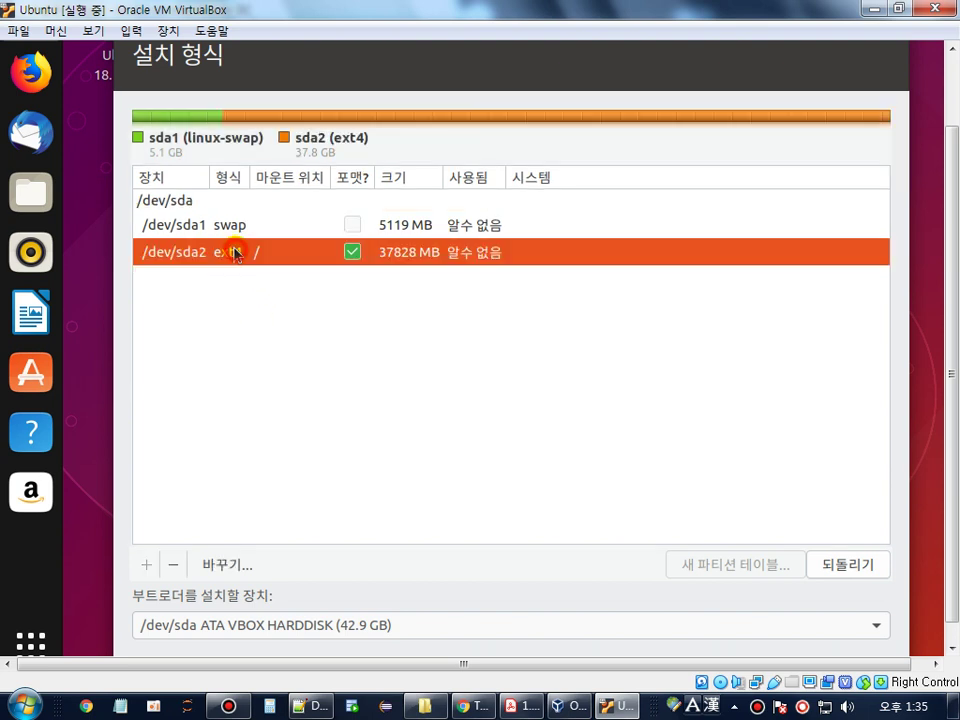
left_click(239, 234)
left_click(239, 248)
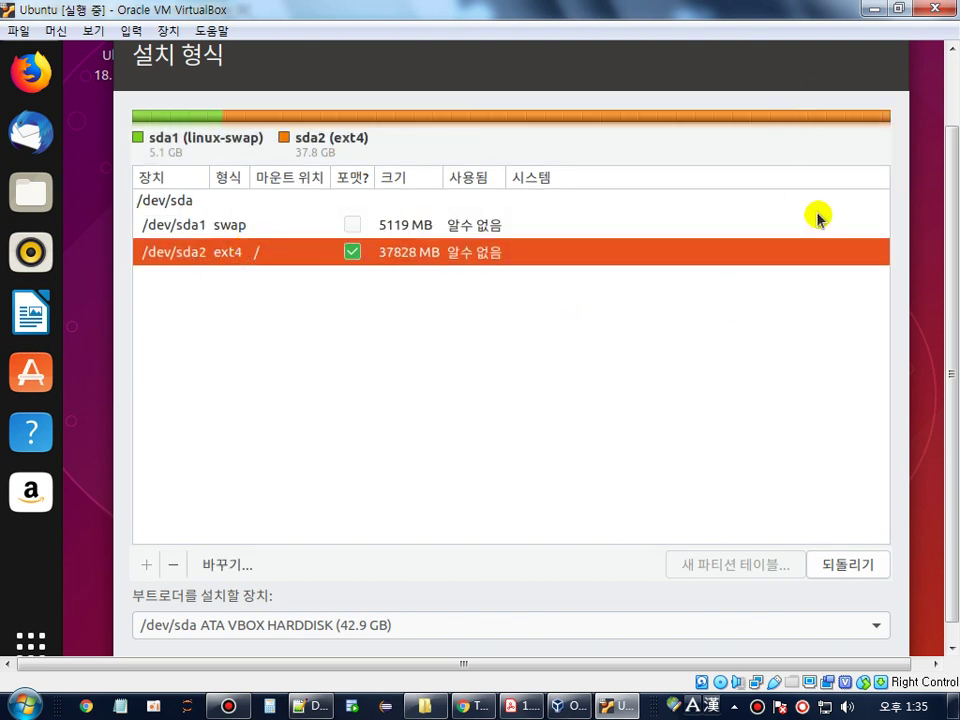
- Choose 지금 설치 and confirm writing the partition changes to disk
scroll(950, 600, "down", 1)
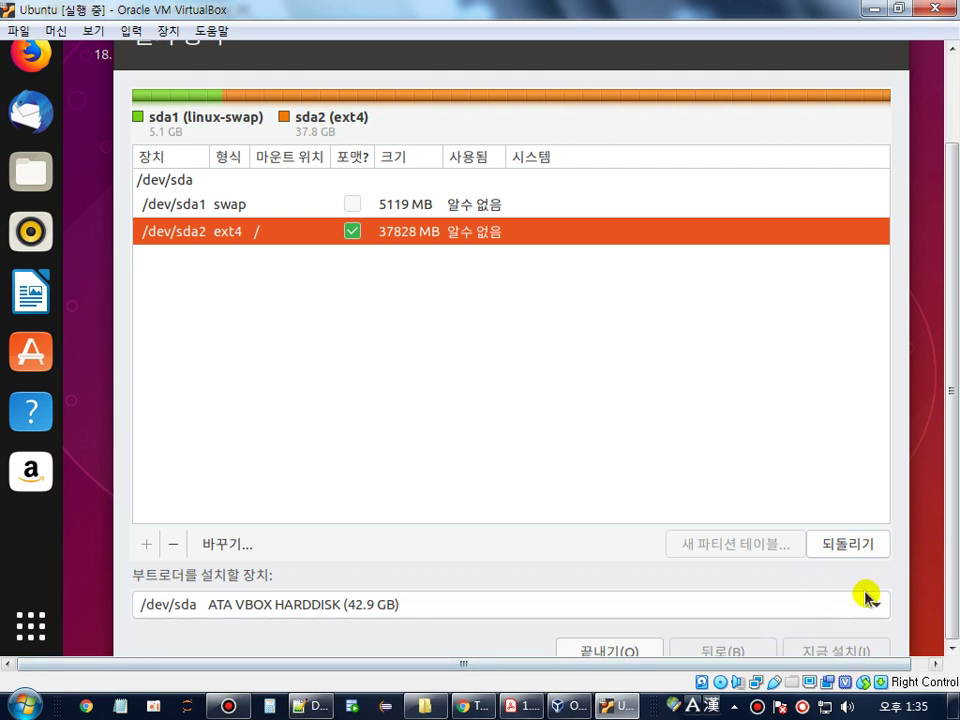
left_click(832, 651)
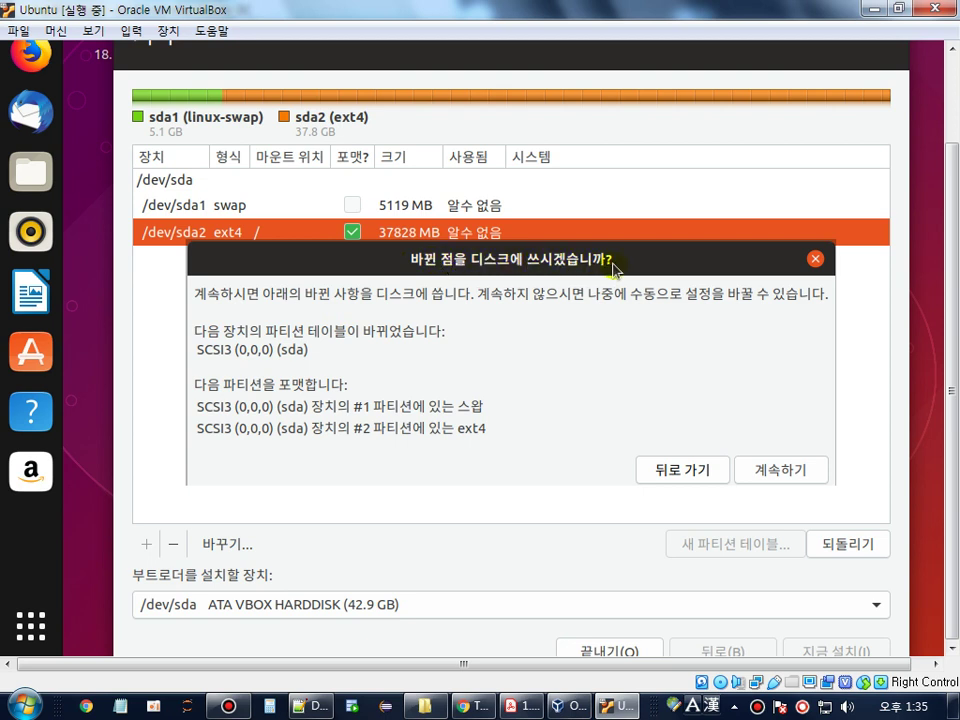
left_click(801, 476)
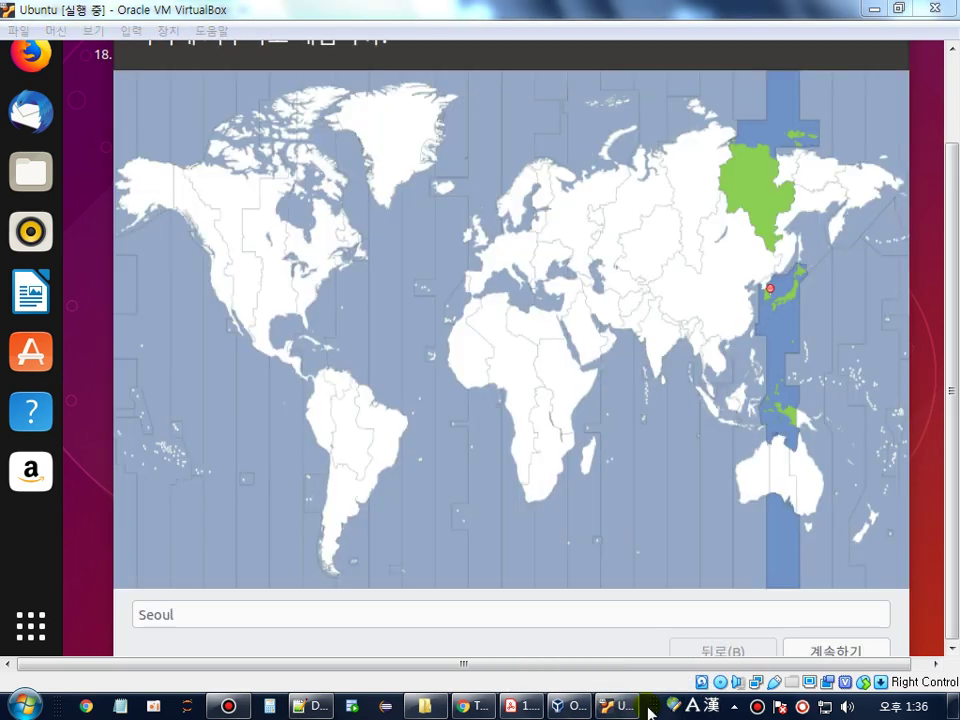
left_click(652, 690)
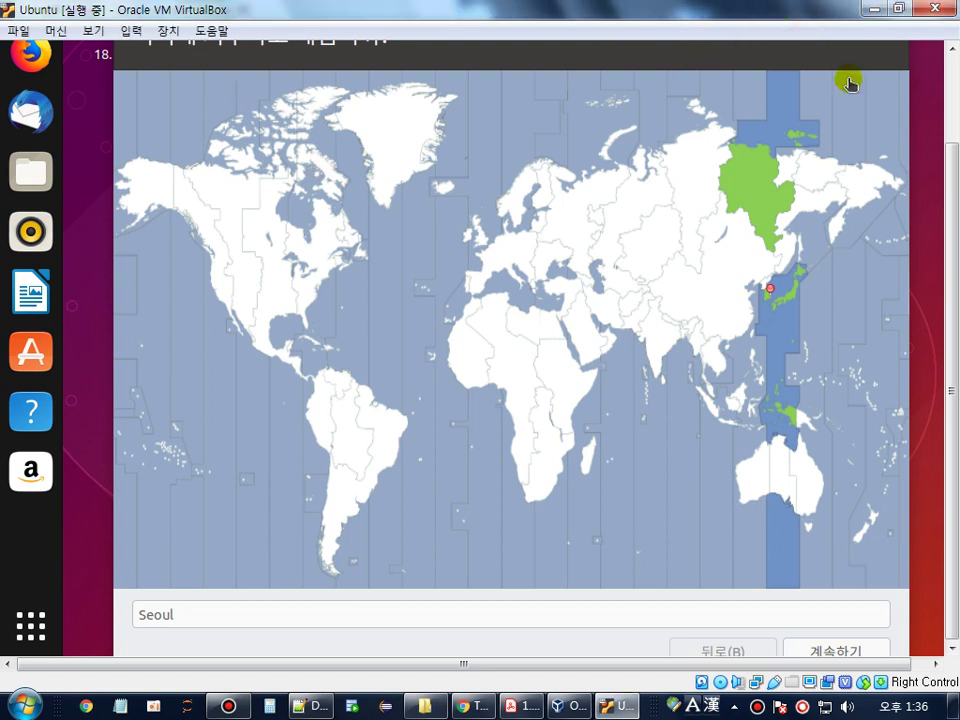
- Accept Seoul as the time zone, then bring up the guide's account setup step
left_click(954, 72)
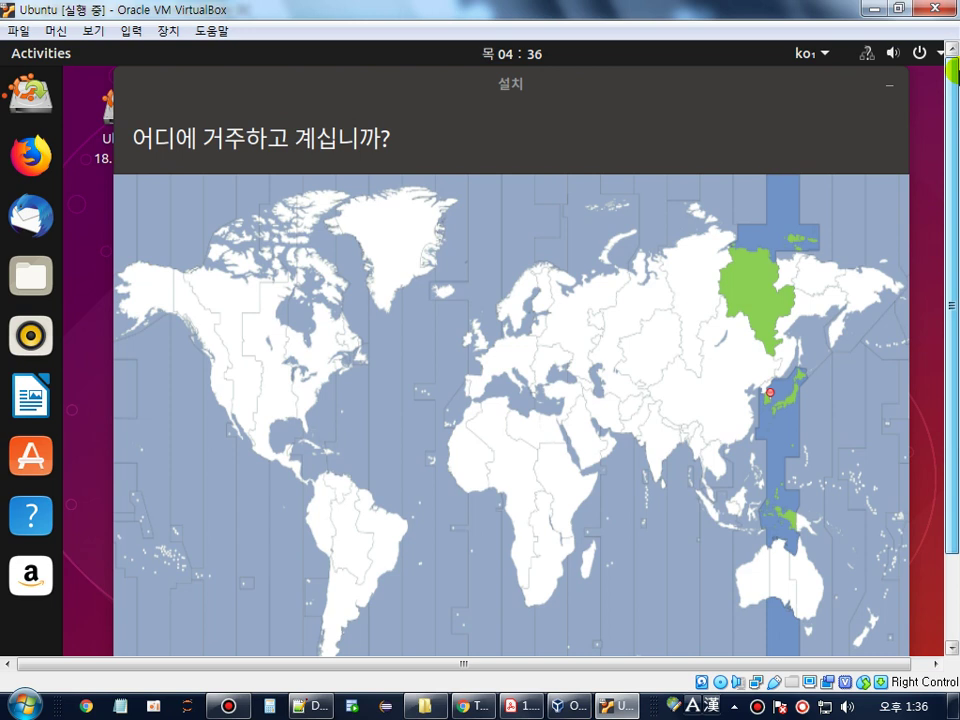
left_click_drag(954, 88, 945, 275)
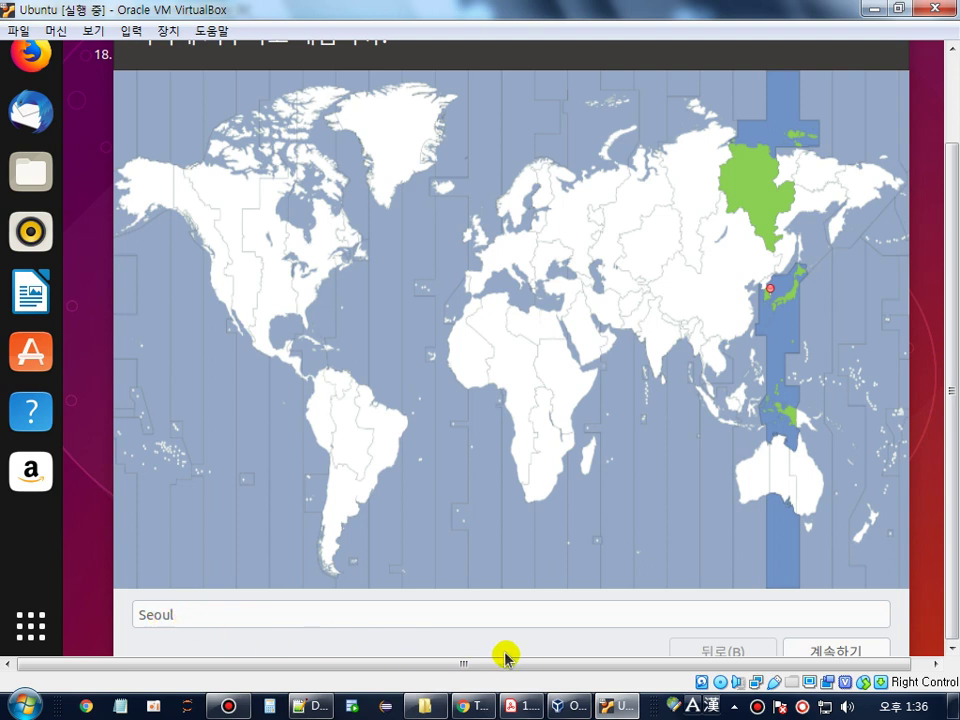
left_click(823, 648)
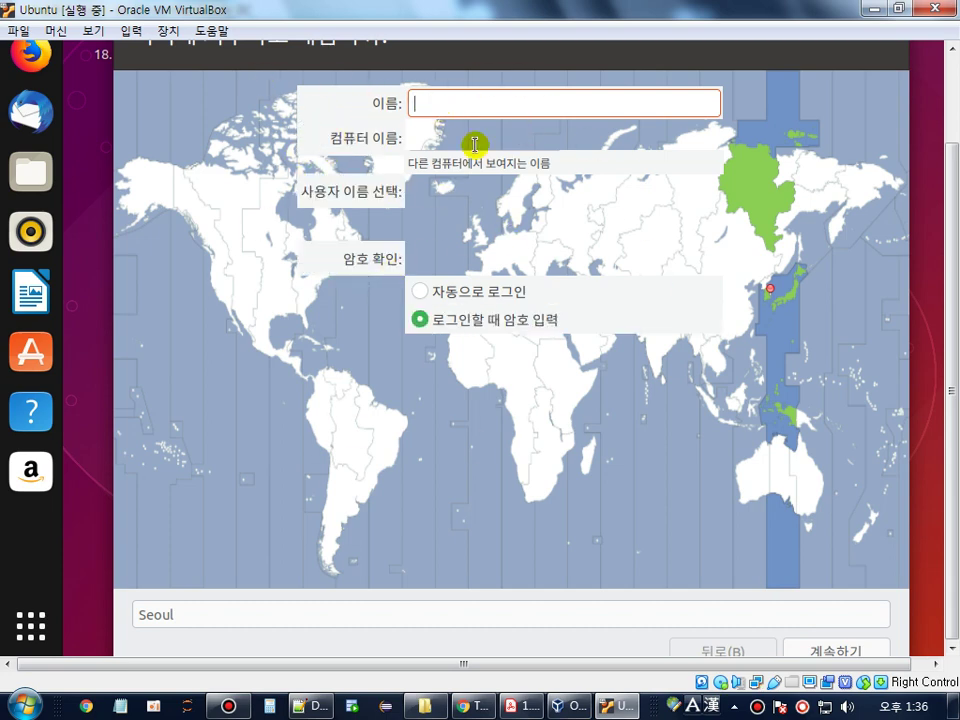
left_click(520, 705)
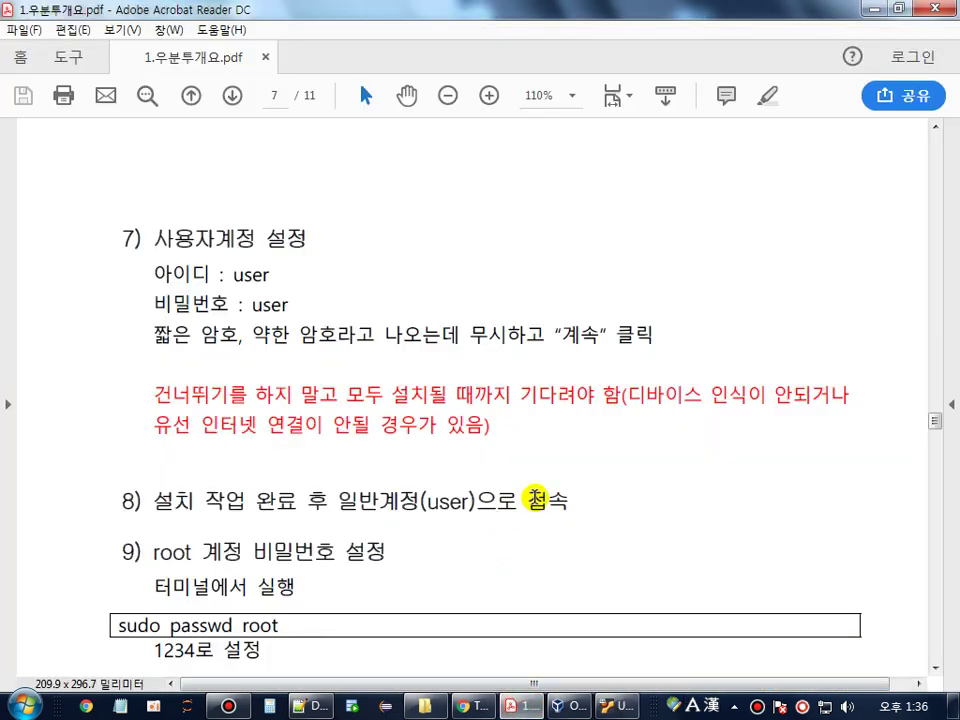
- Highlight the login ID and password in the guide's step 7, then return to VirtualBox
scroll(536, 497, "down", 2)
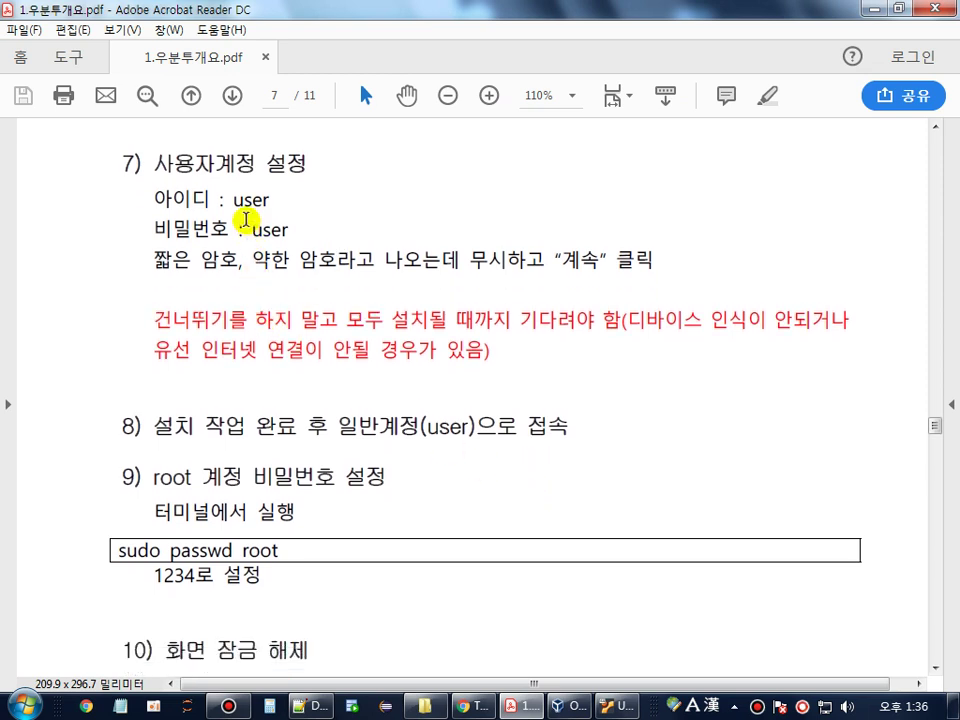
double_click(248, 200)
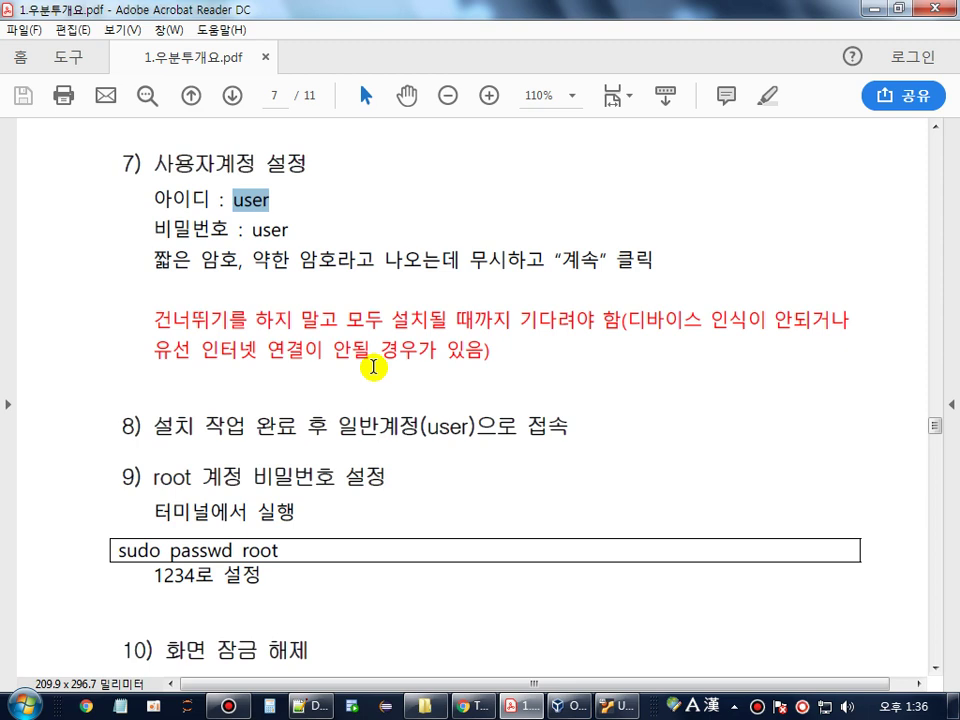
left_click(260, 232)
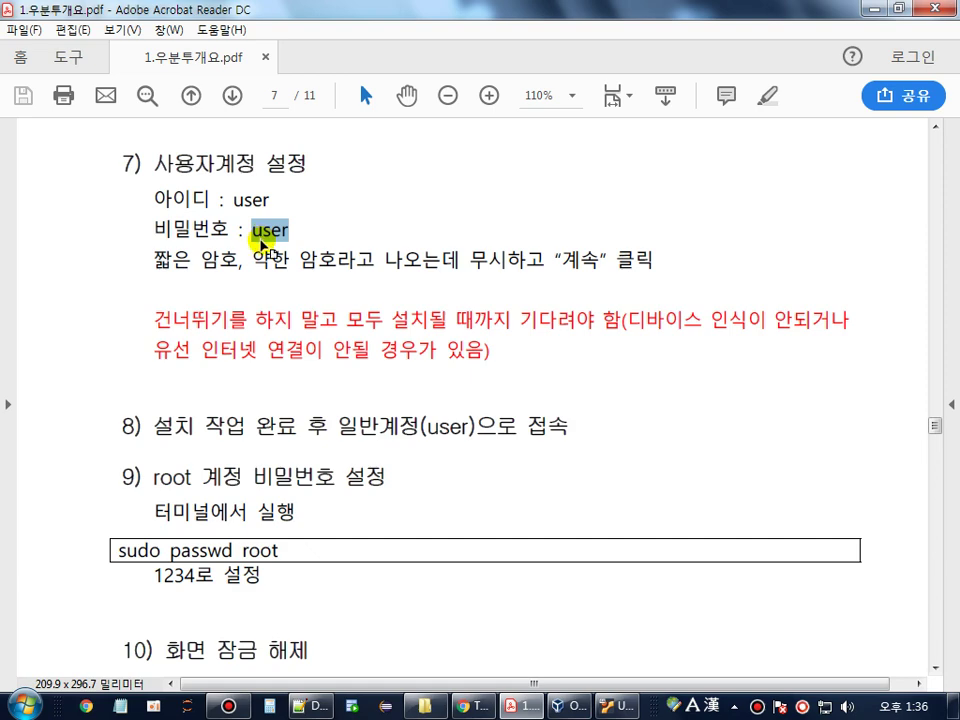
left_click(613, 706)
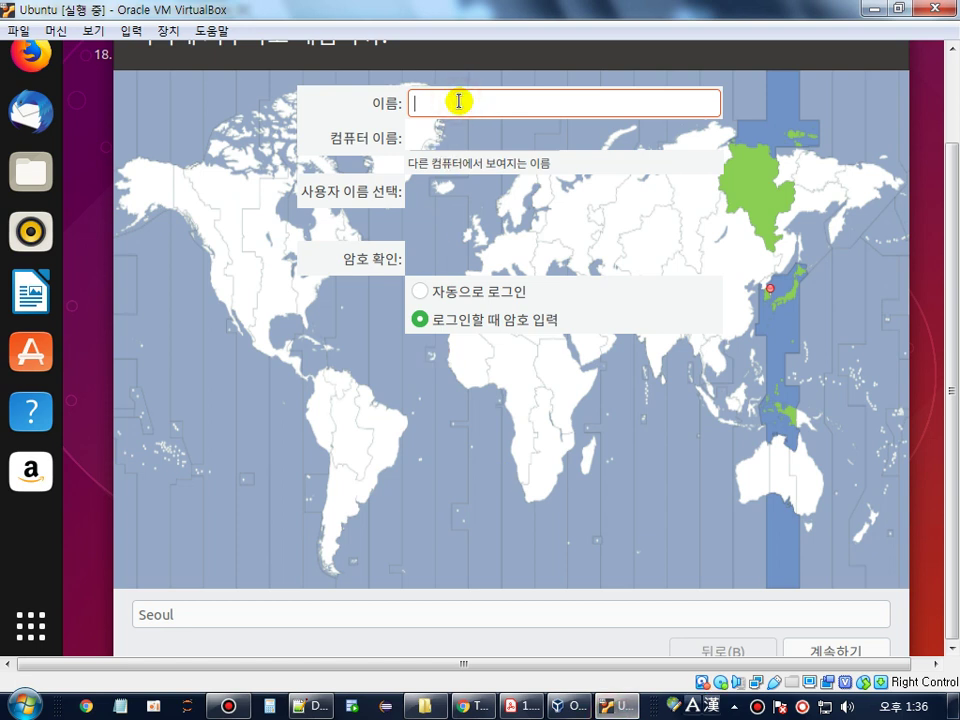
- Enter the name 'user' and type and confirm the 4-character account password
type("user")
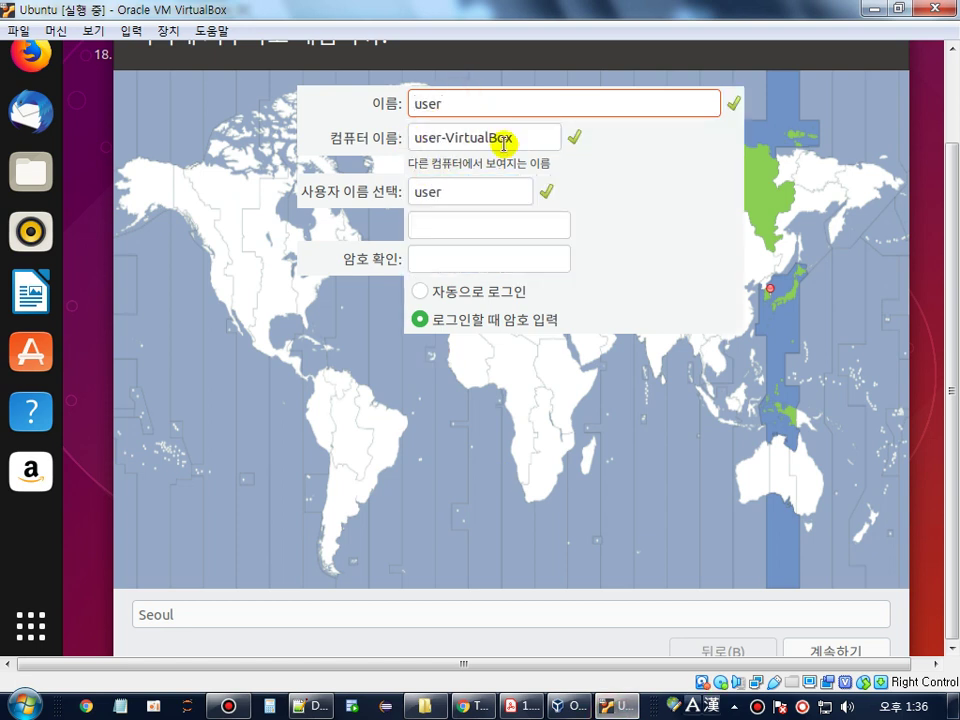
left_click(453, 227)
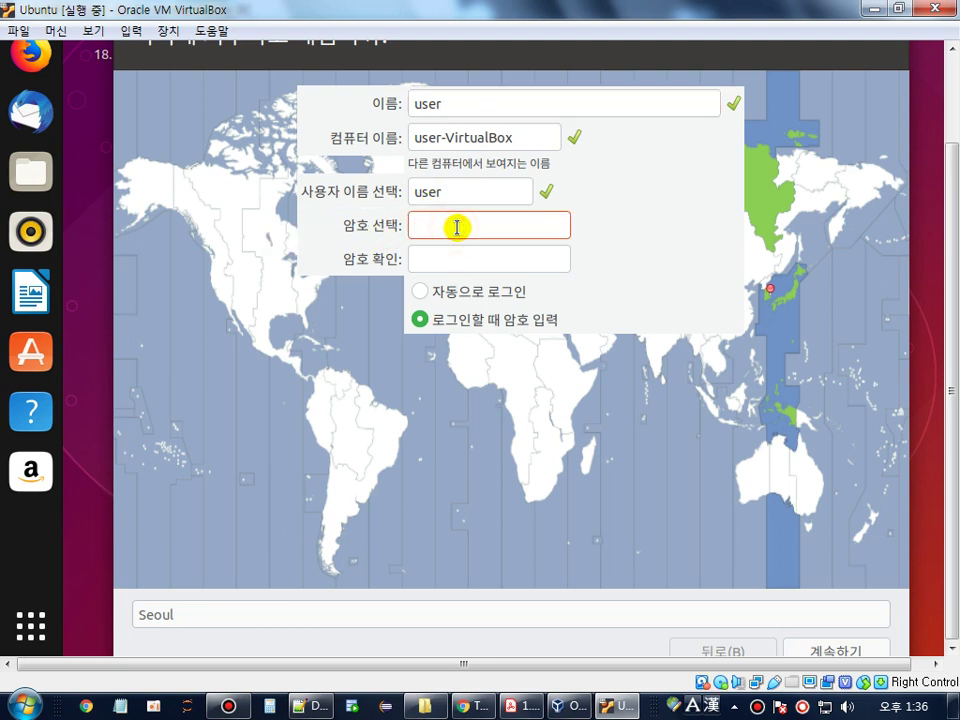
left_click(458, 264)
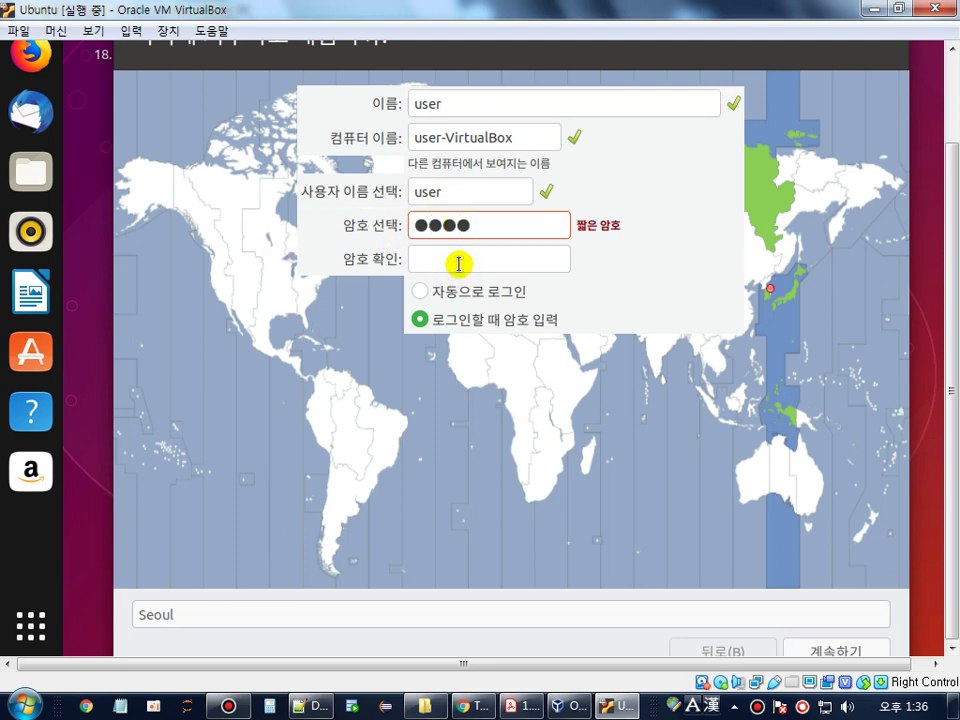
type("●●●")
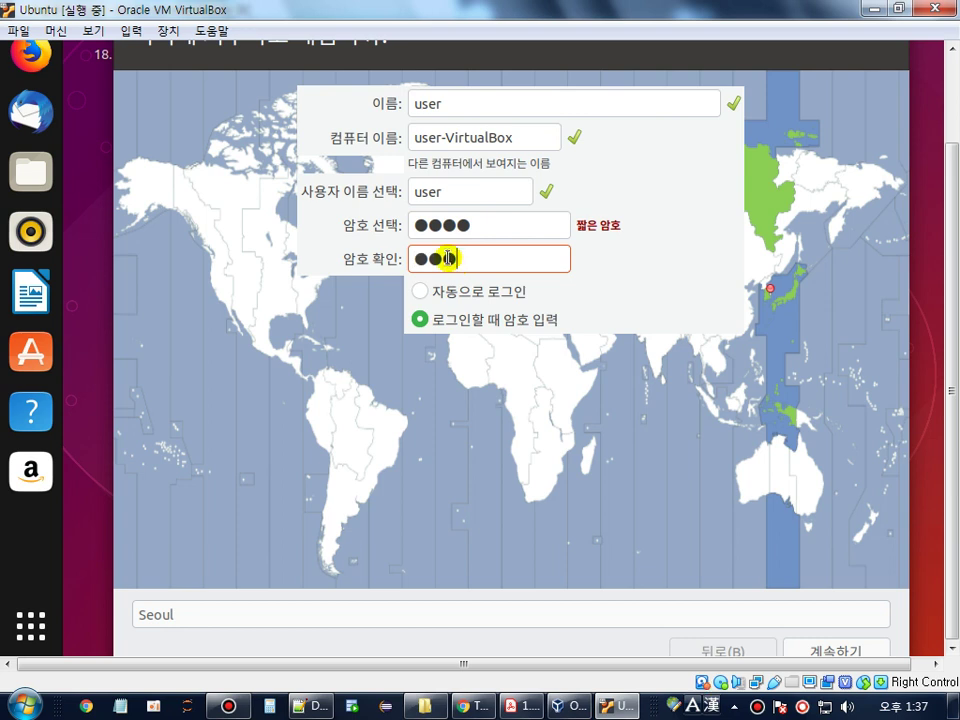
type("●")
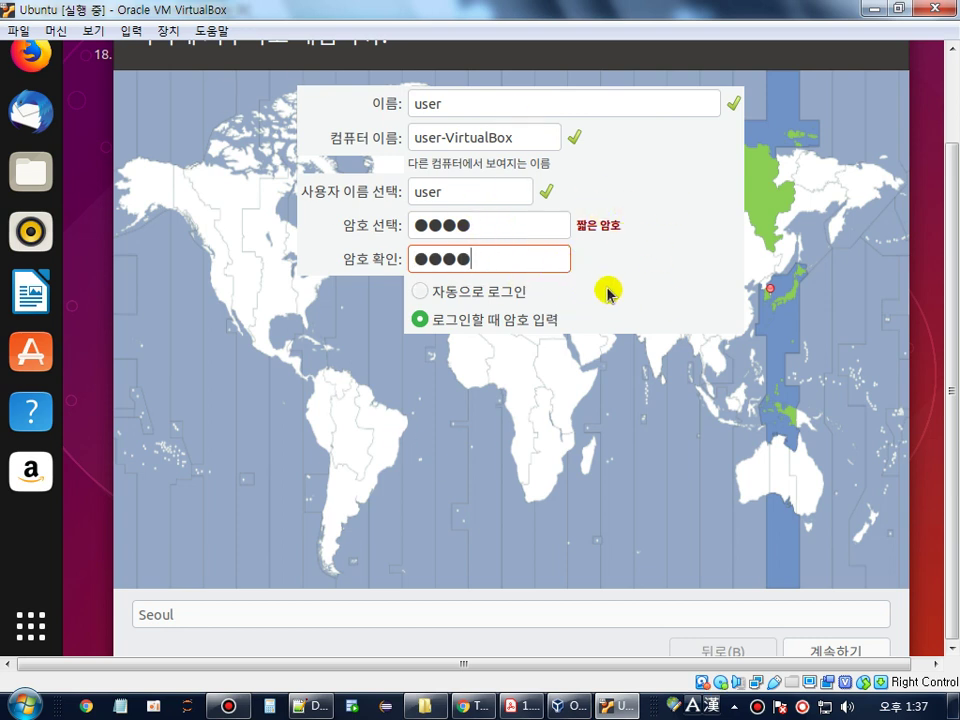
key("Tab")
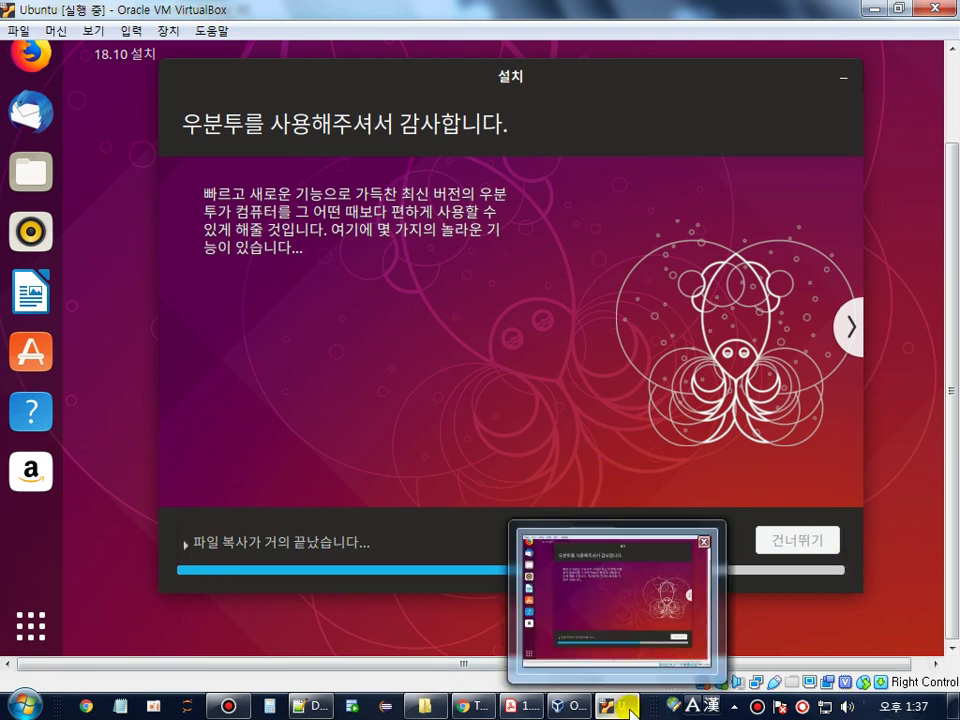
- While Ubuntu installs, highlight the guide's red note about waiting for installation to finish
left_click(520, 706)
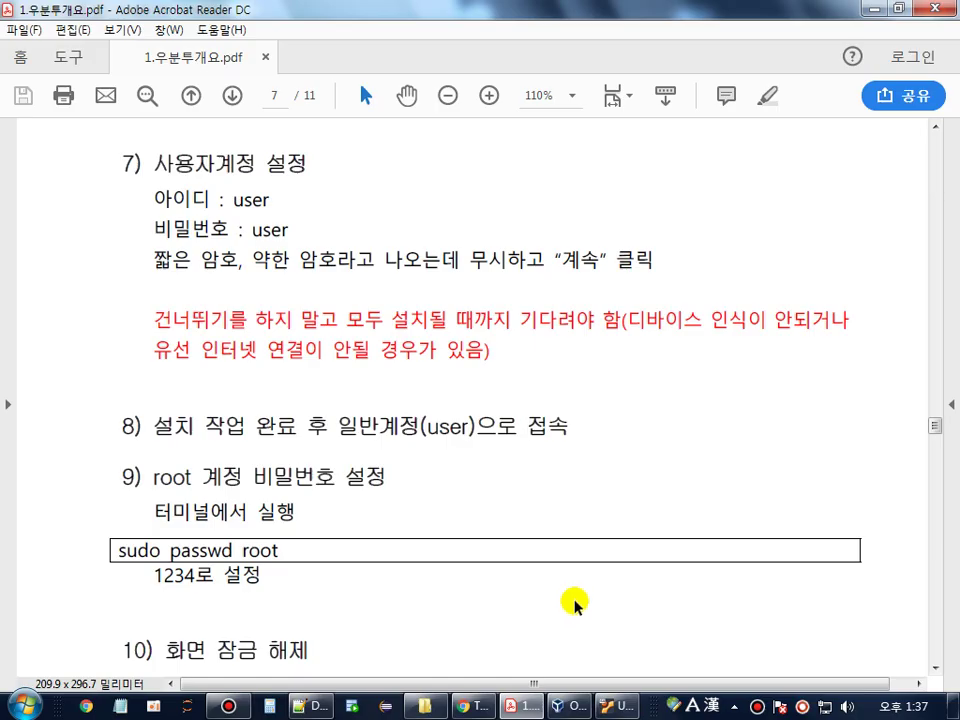
left_click(155, 321)
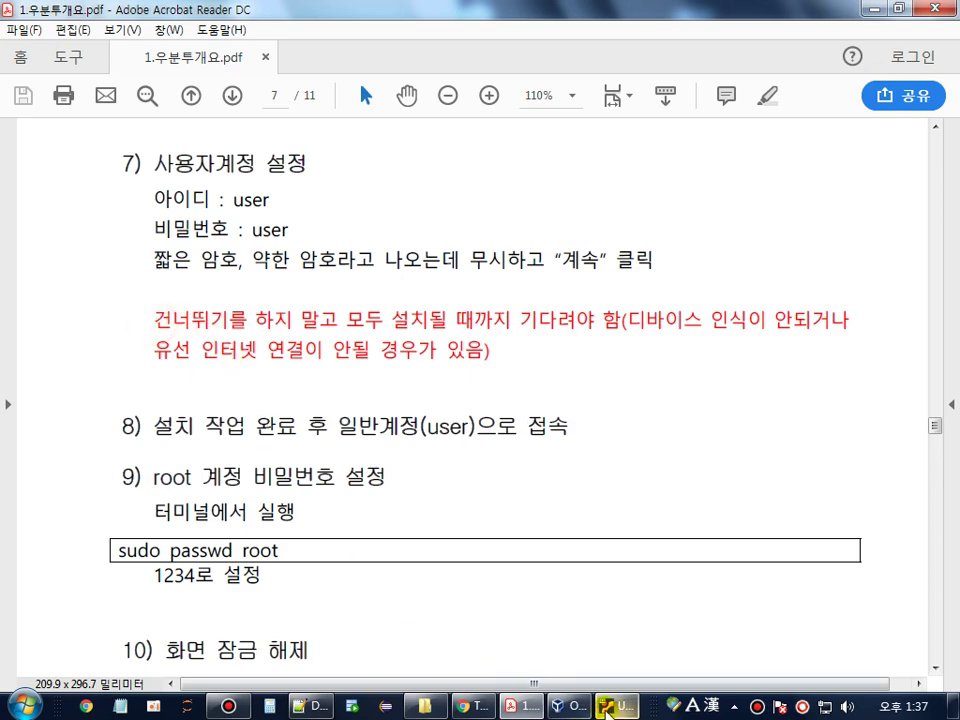
left_click(612, 706)
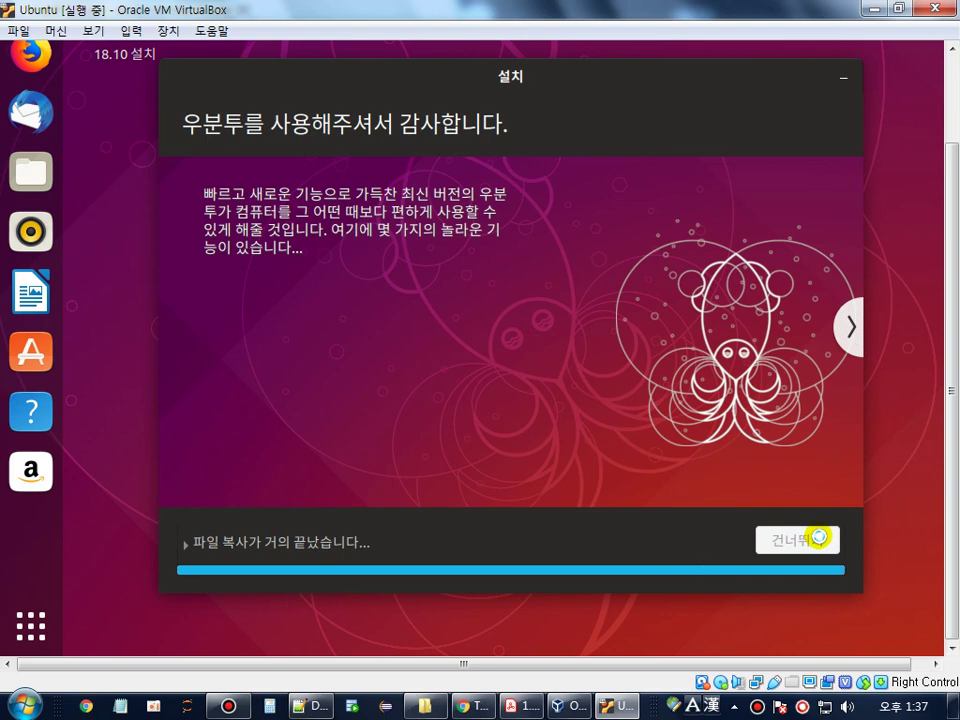
left_click(521, 706)
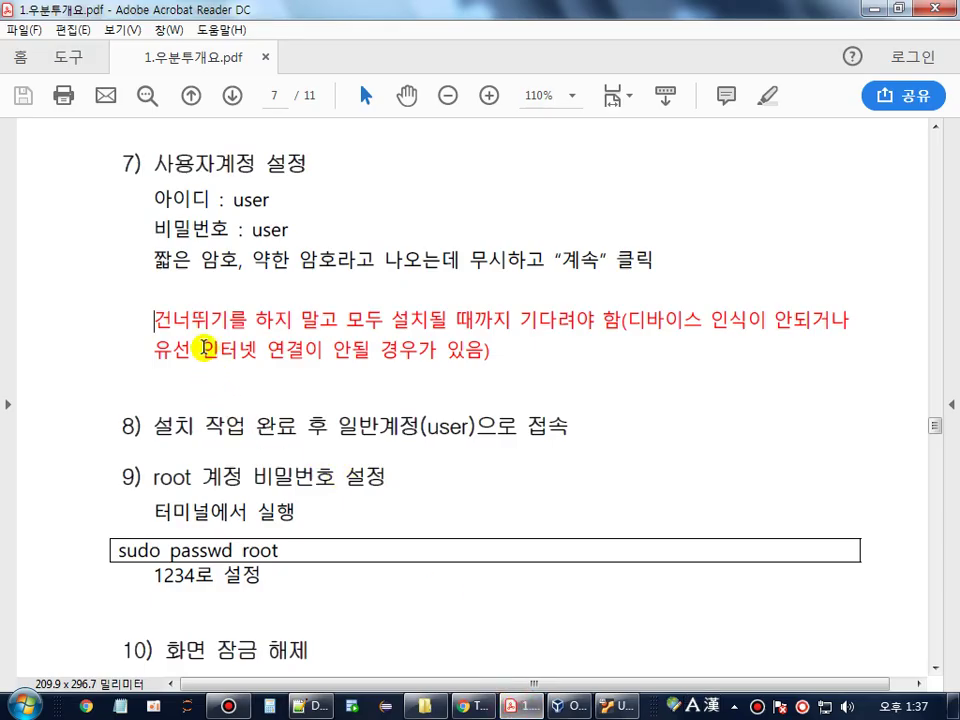
left_click_drag(347, 322, 603, 319)
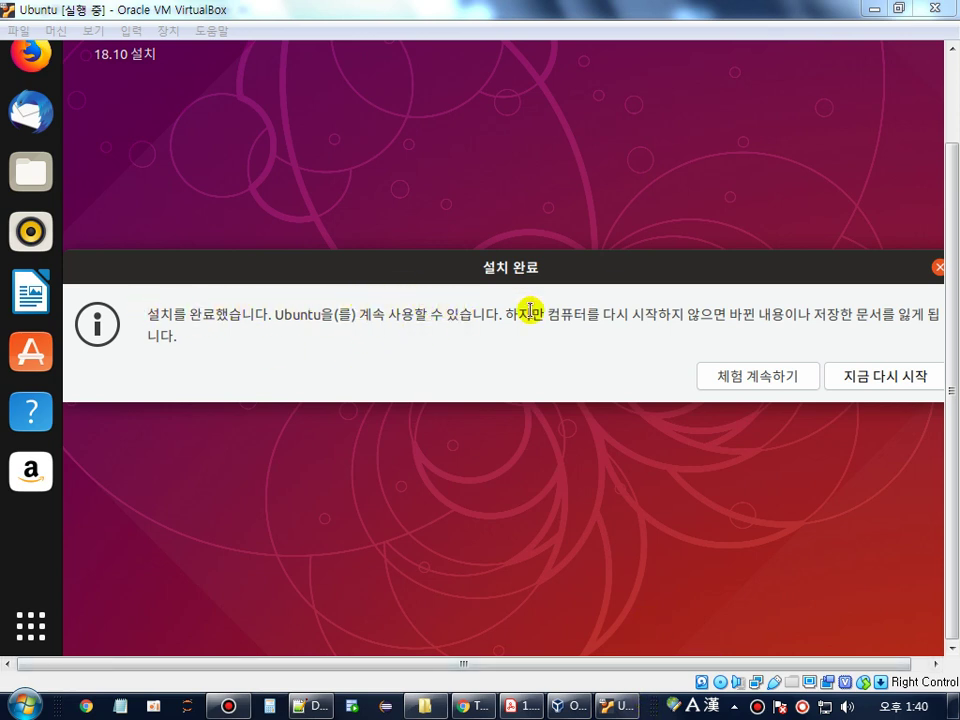
- Restart with 지금 다시 시작 and confirm the remove-installation-medium prompt with Enter
left_click(907, 384)
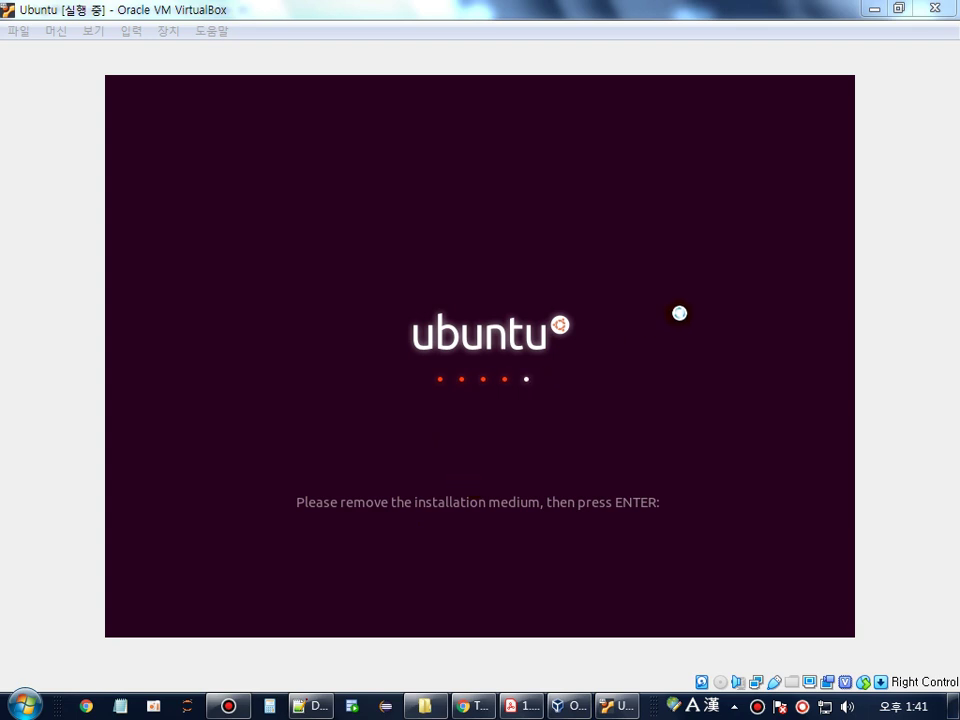
left_click(679, 313)
key("Return")
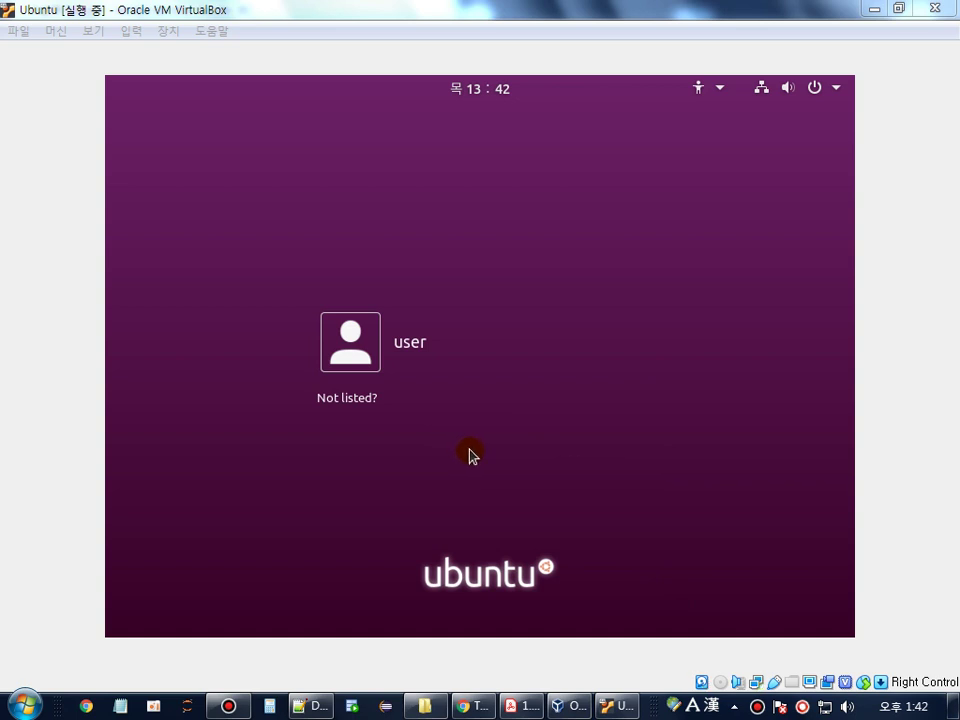
- Try signing in under 'Not listed?' with another username, which fails
left_click(340, 408)
type("rol")
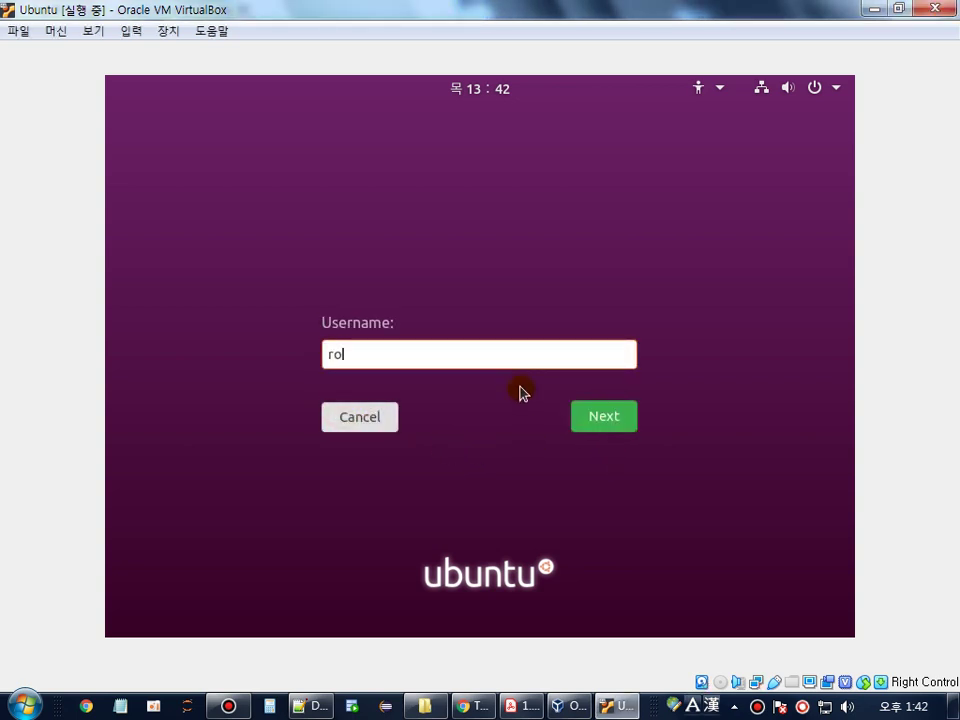
key("Return")
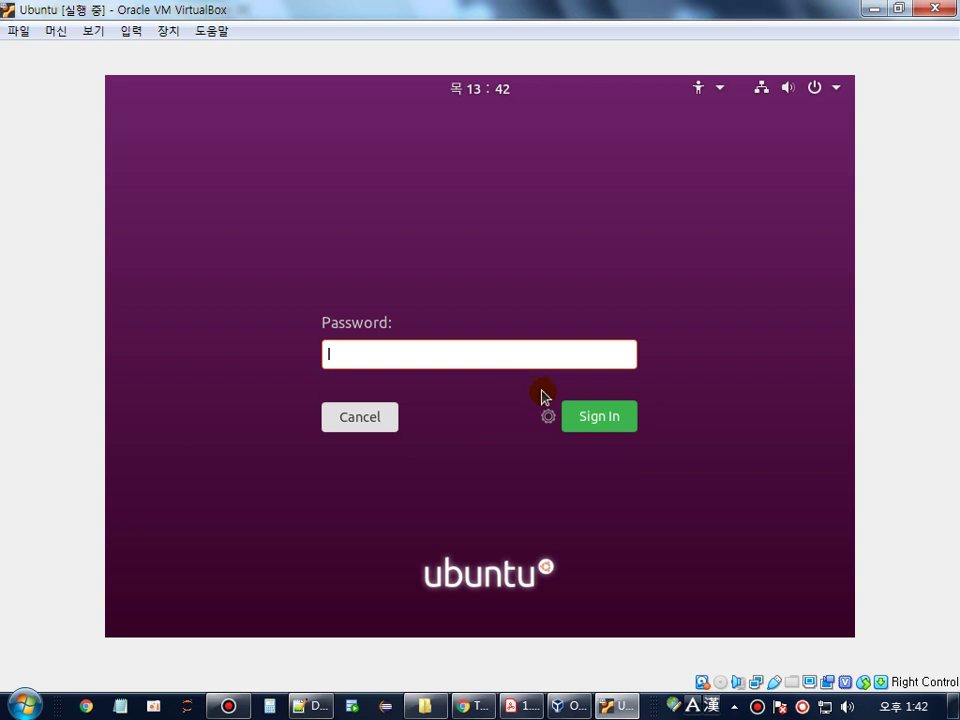
left_click(606, 416)
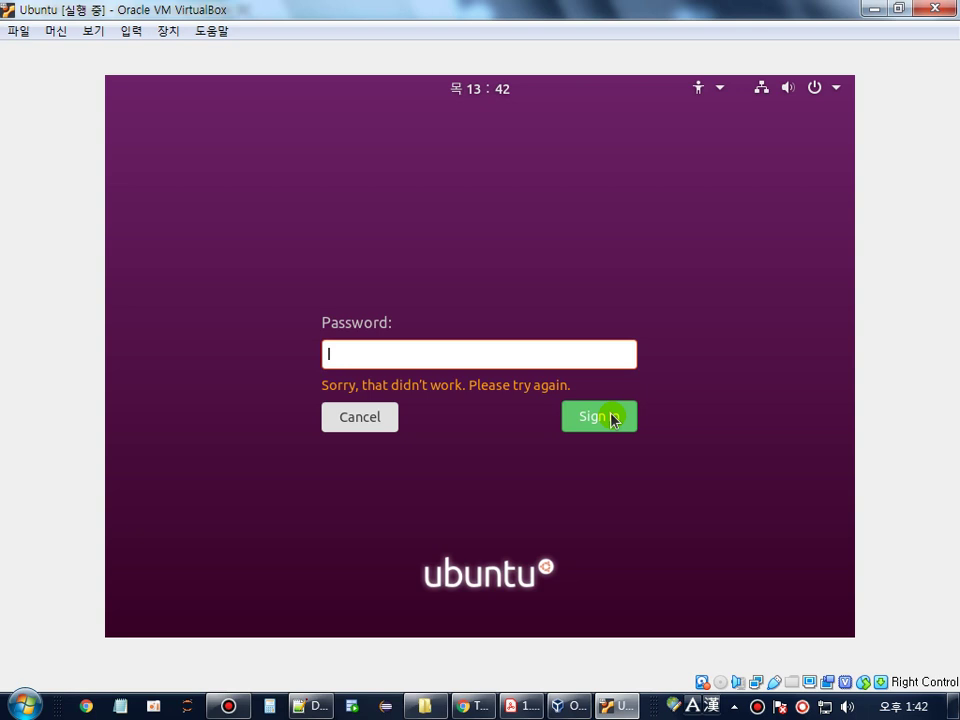
left_click(612, 419)
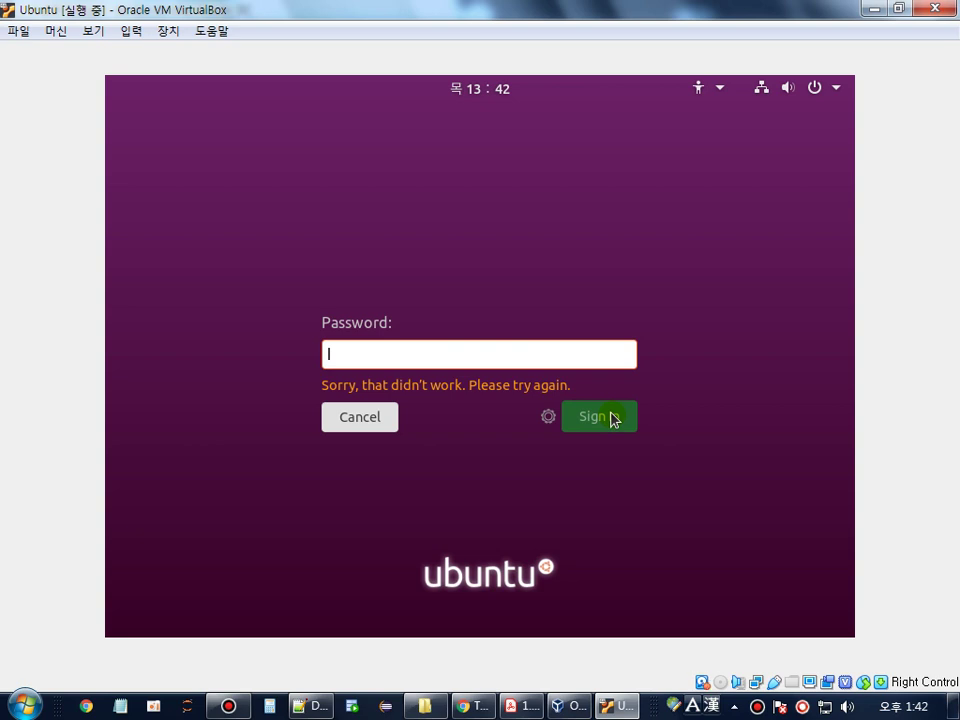
- Cancel the failed login and sign in as 'user' with the account password
left_click(375, 423)
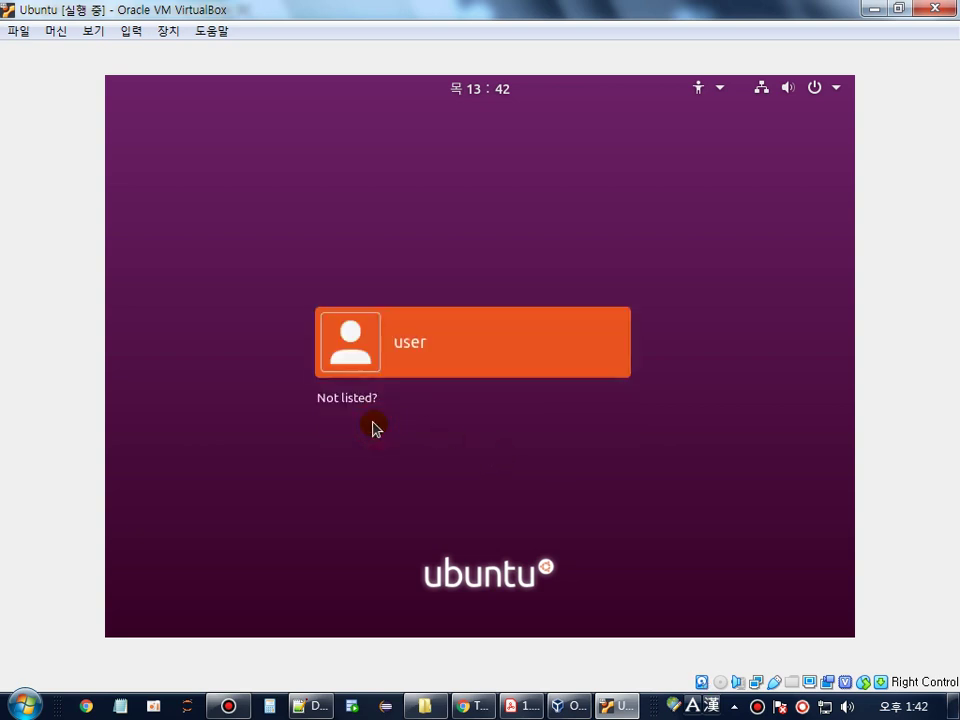
left_click(410, 360)
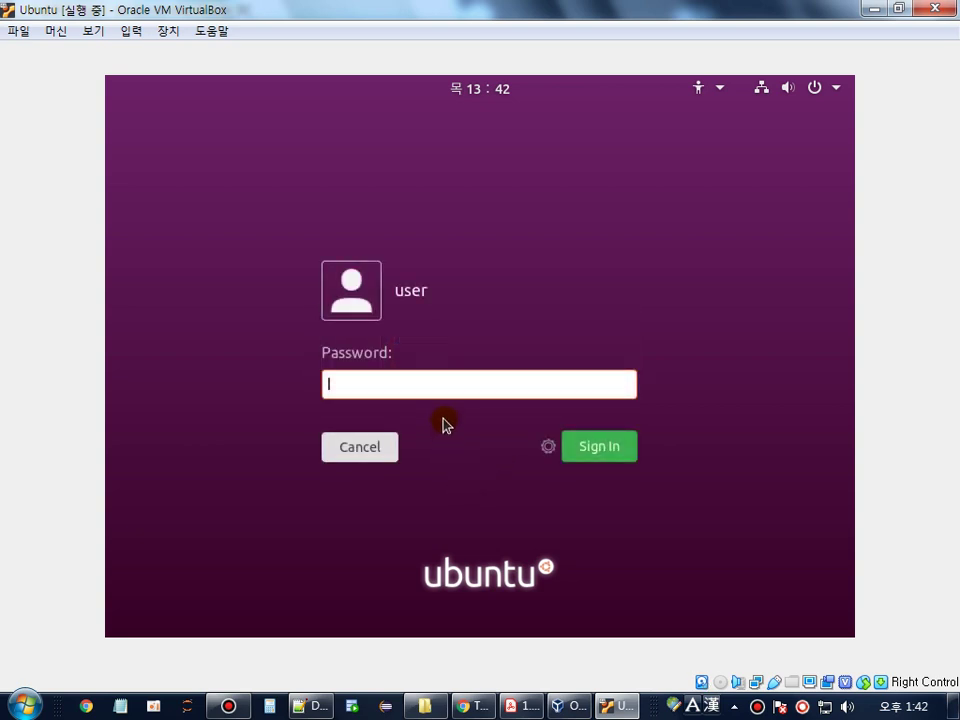
type("****")
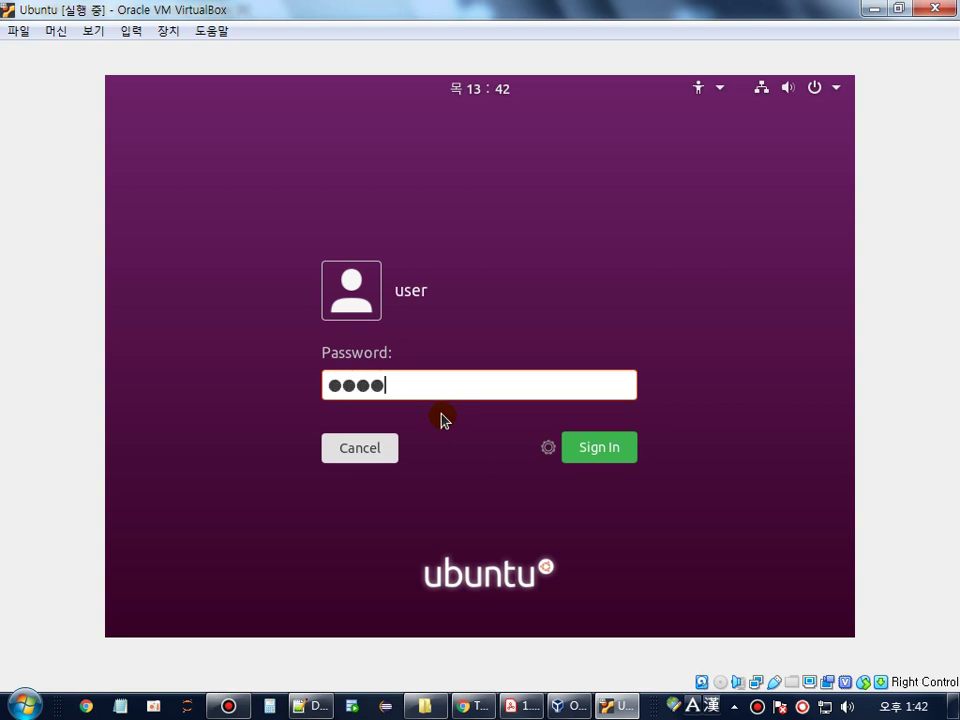
left_click(598, 448)
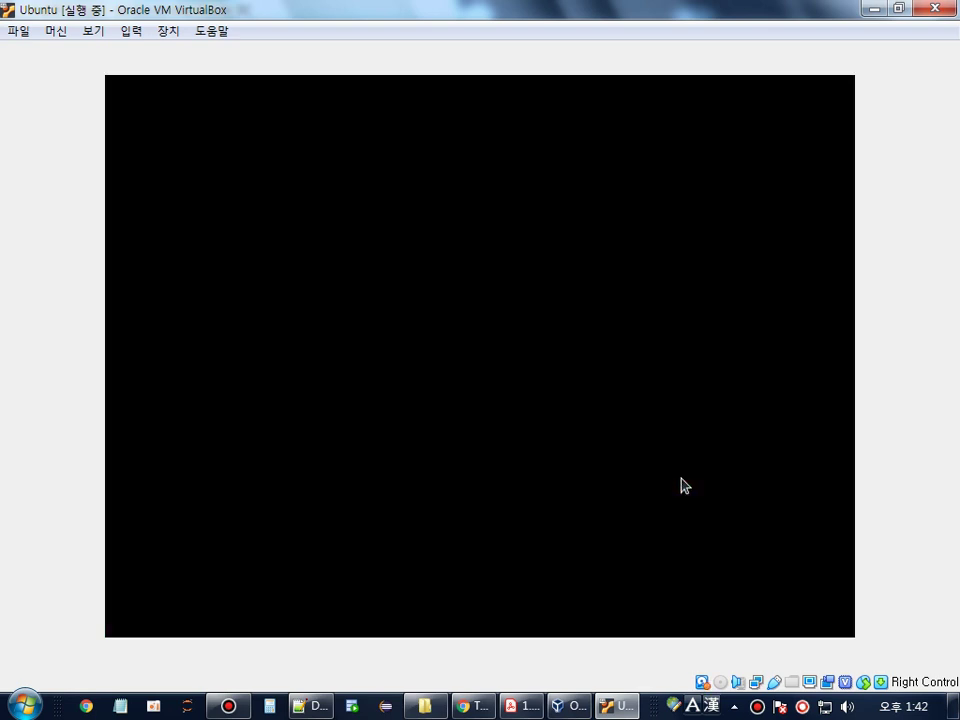
- Skip Online Accounts, pass the Help improve Ubuntu page, and finish the welcome wizard at the desktop
left_click(648, 706)
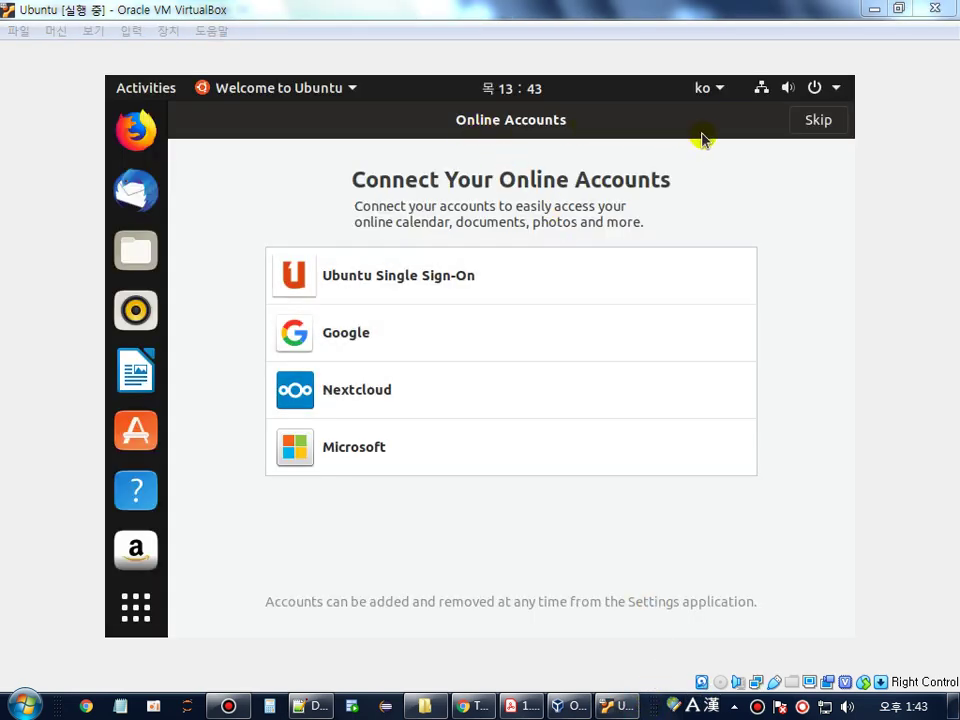
left_click(818, 121)
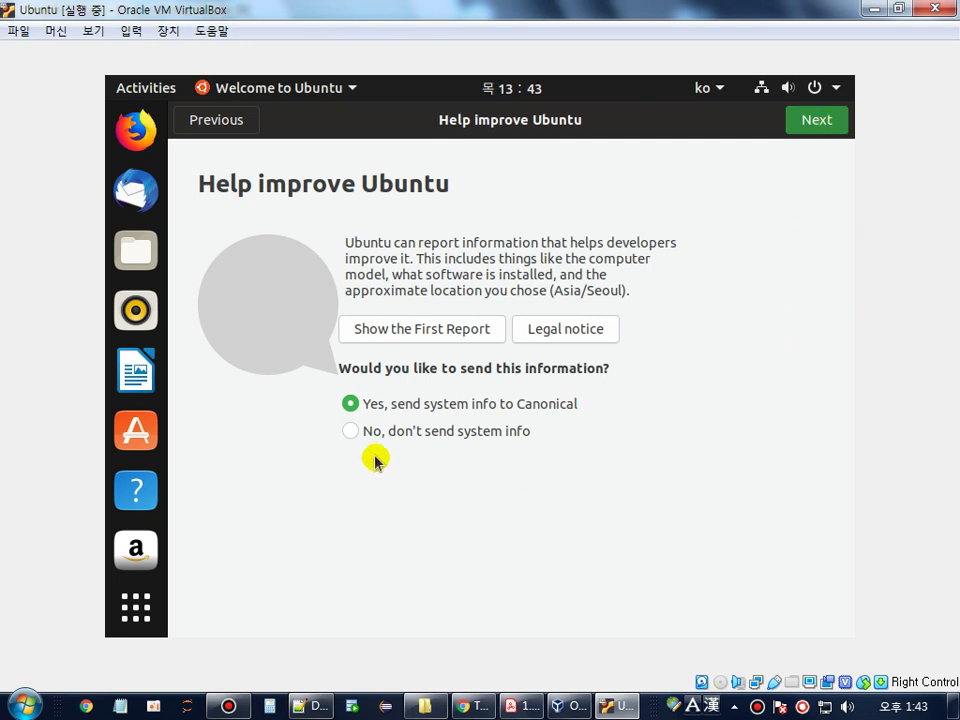
left_click(818, 120)
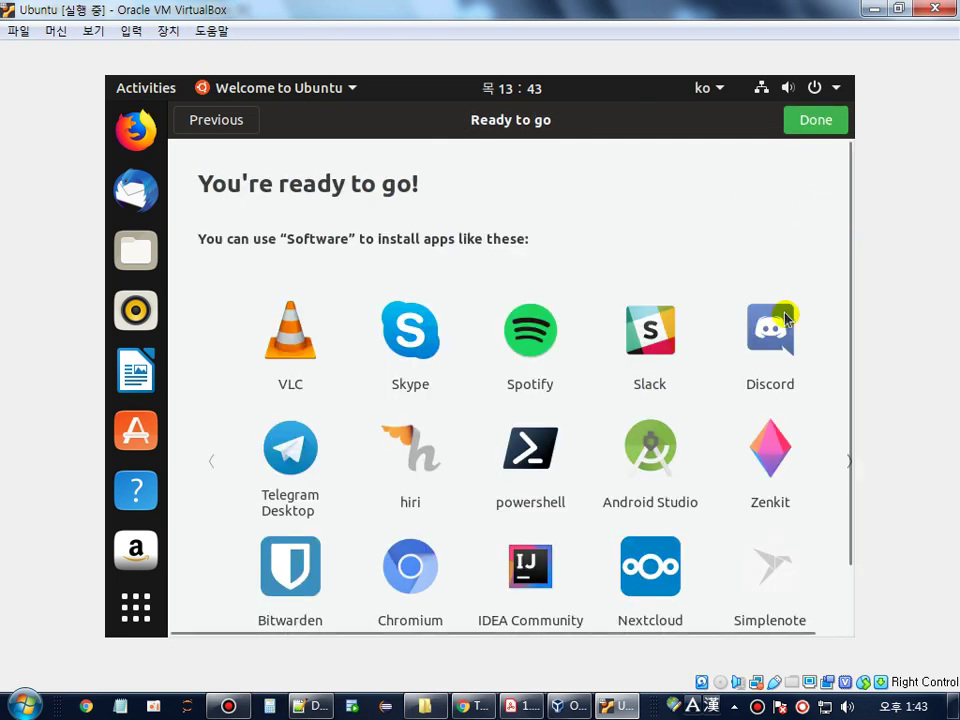
left_click(818, 126)
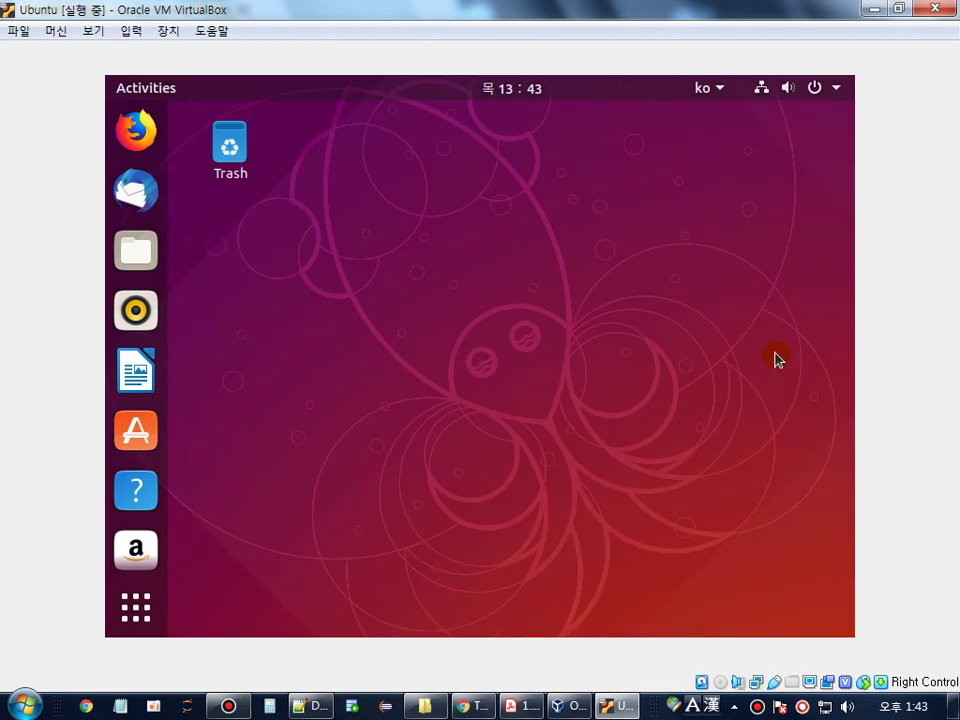
- Open Ubuntu's system Settings at the Devices > Displays page
left_click(836, 92)
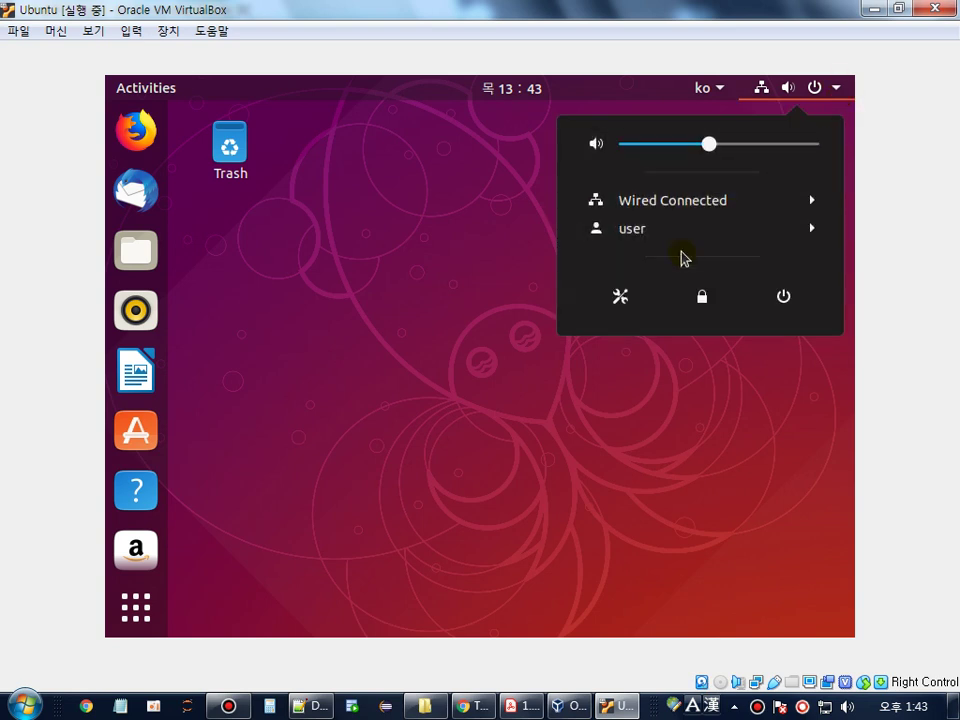
left_click(620, 312)
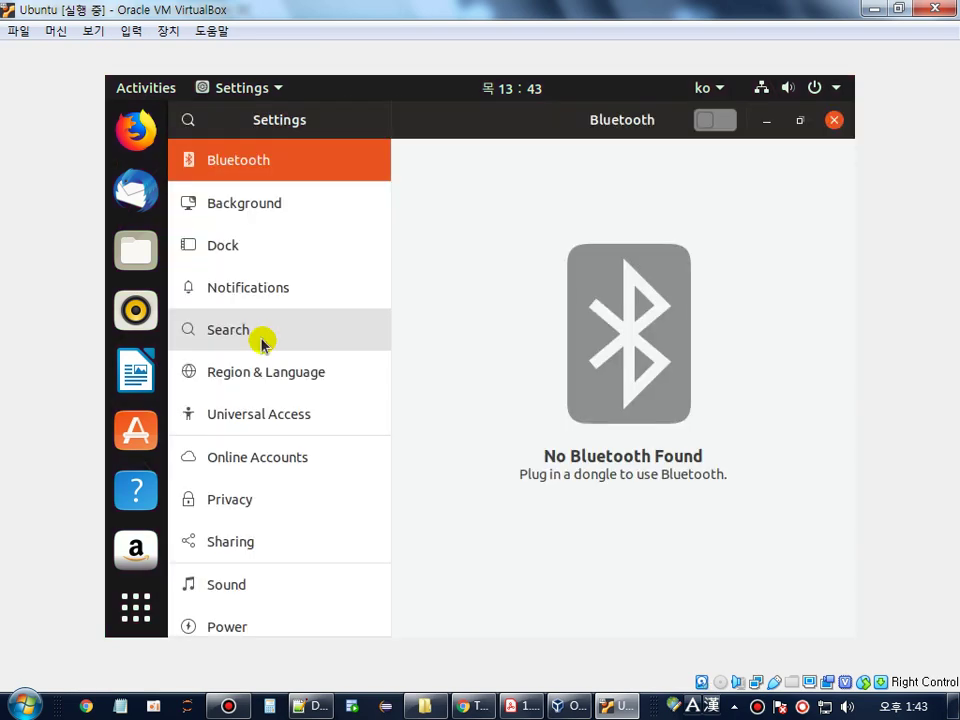
scroll(260, 390, "down", 3)
left_click(243, 574)
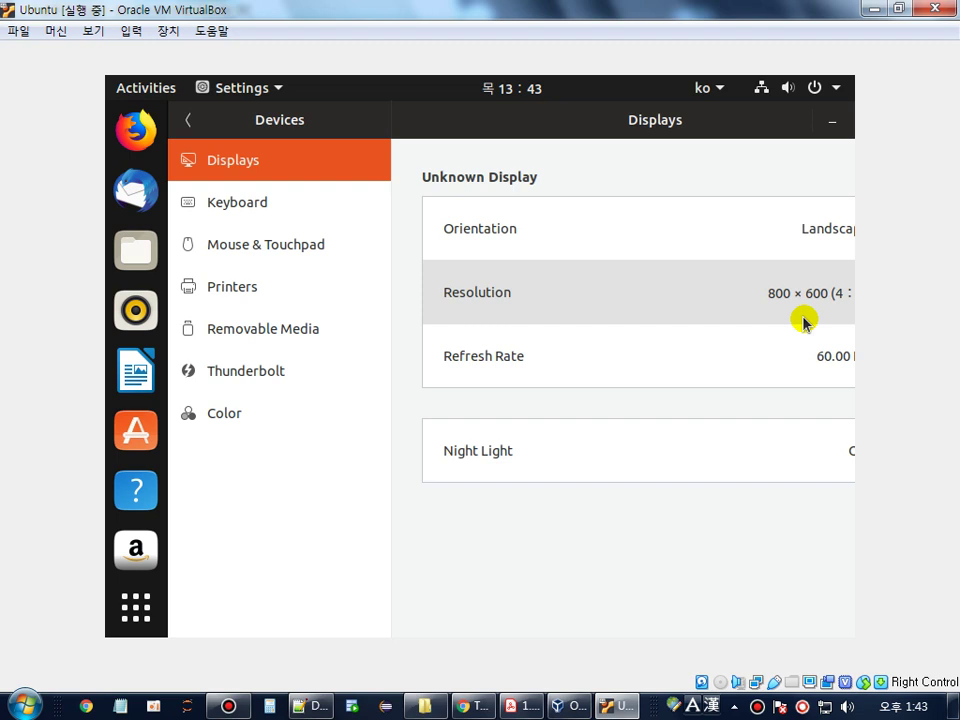
- Set the resolution to 1024 × 768 (4:3), apply and keep it, then return to the guide PDF
left_click(803, 304)
scroll(744, 332, "down", 5)
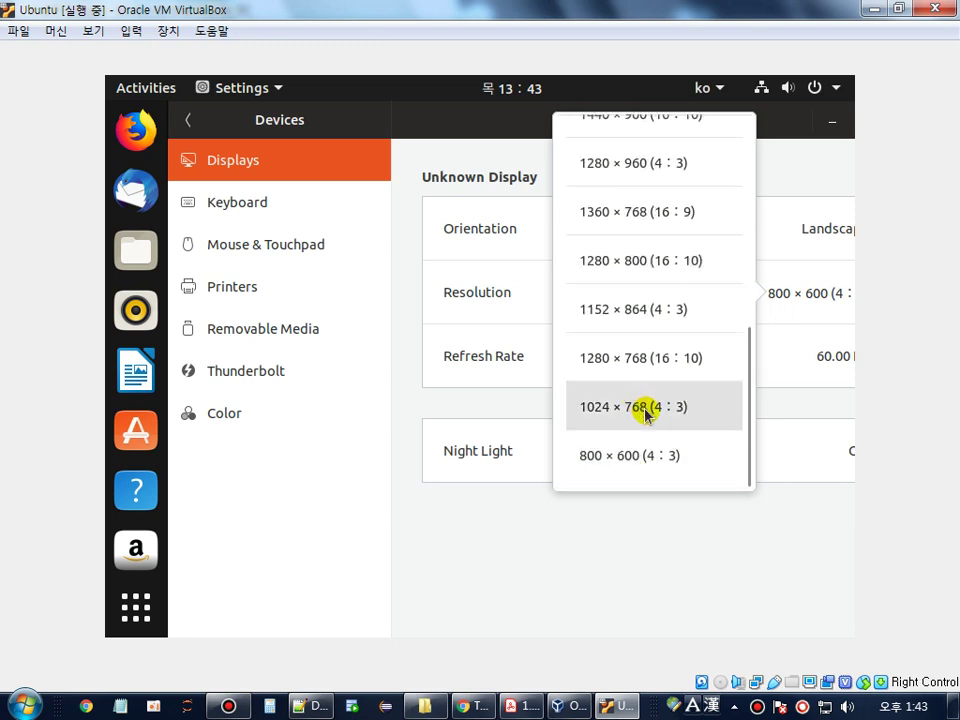
left_click(645, 409)
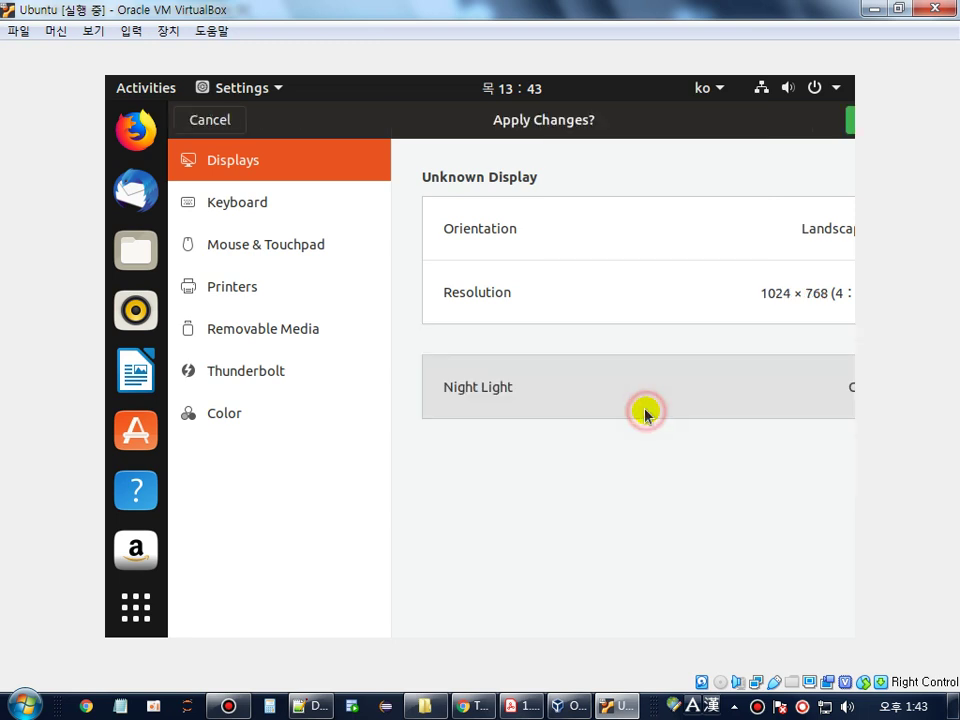
left_click(850, 124)
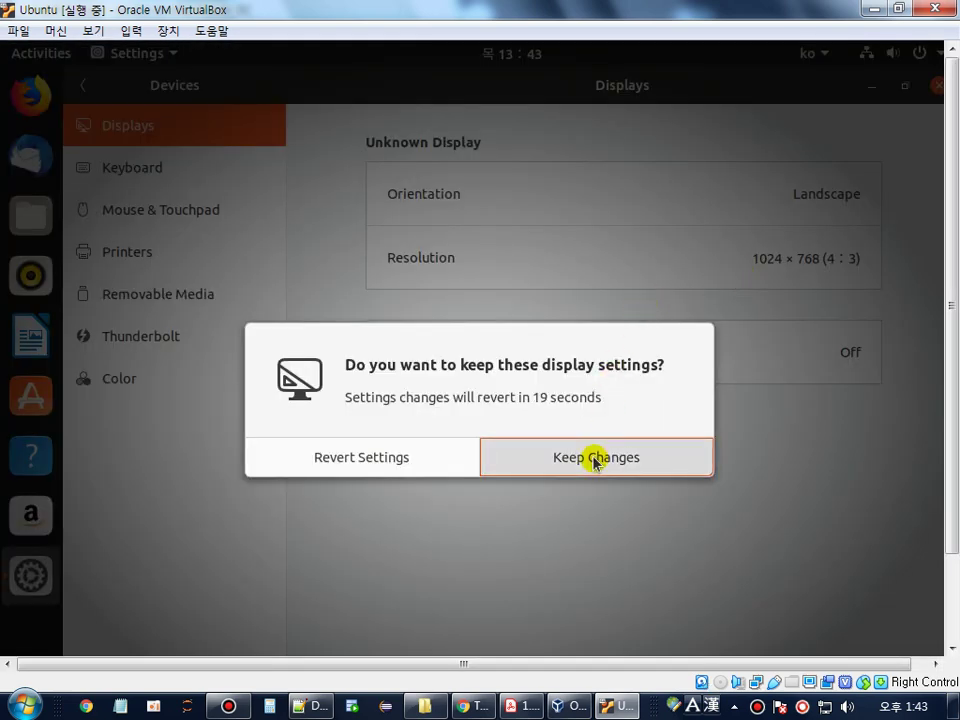
left_click(595, 458)
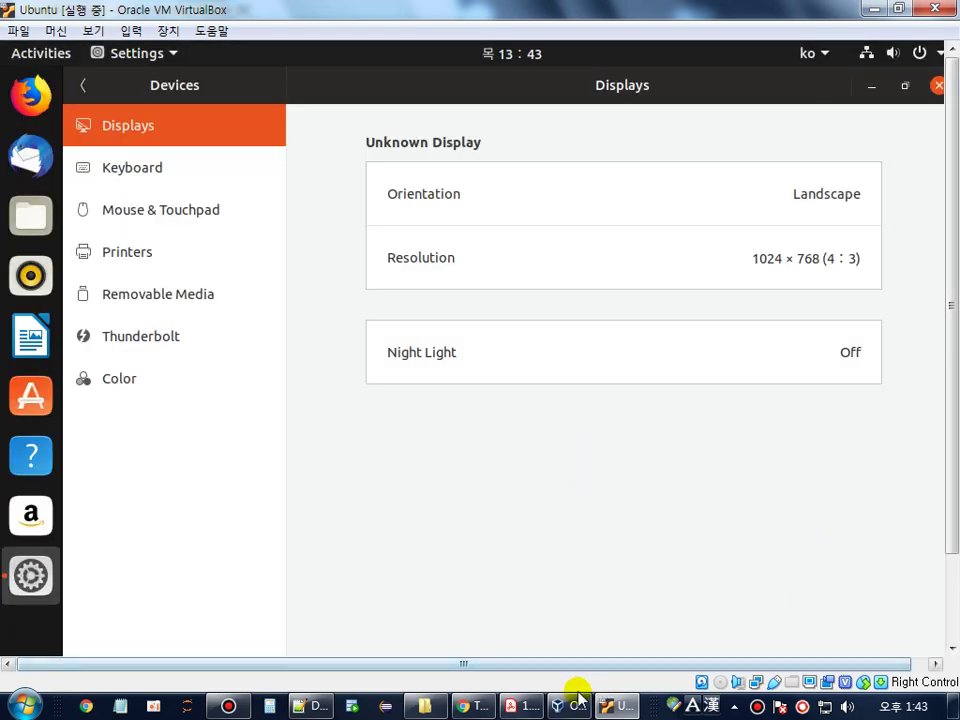
left_click(518, 705)
- Scroll back up the guide and highlight the 'CPU 프로세서 : 2개' requirement line
scroll(493, 339, "up", 10)
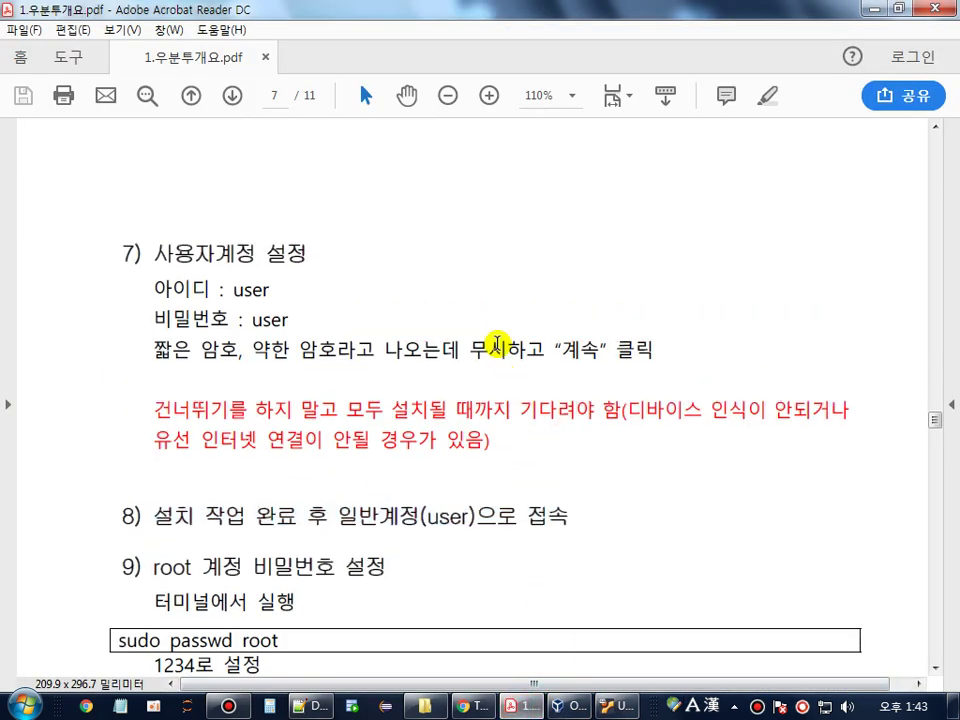
scroll(310, 279, "up", 10)
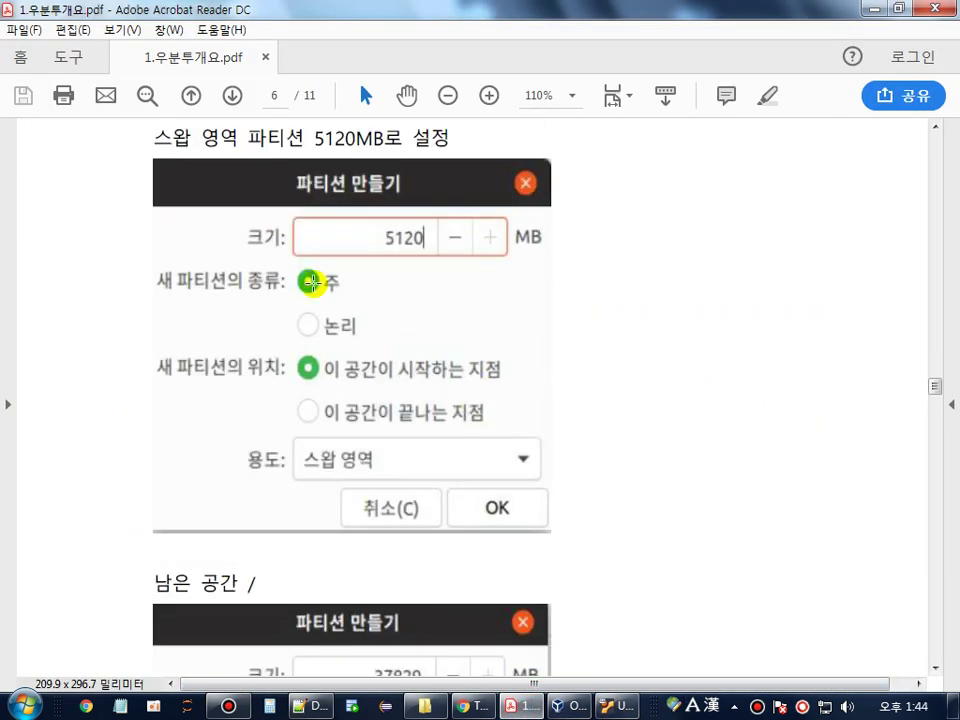
scroll(310, 279, "up", 10)
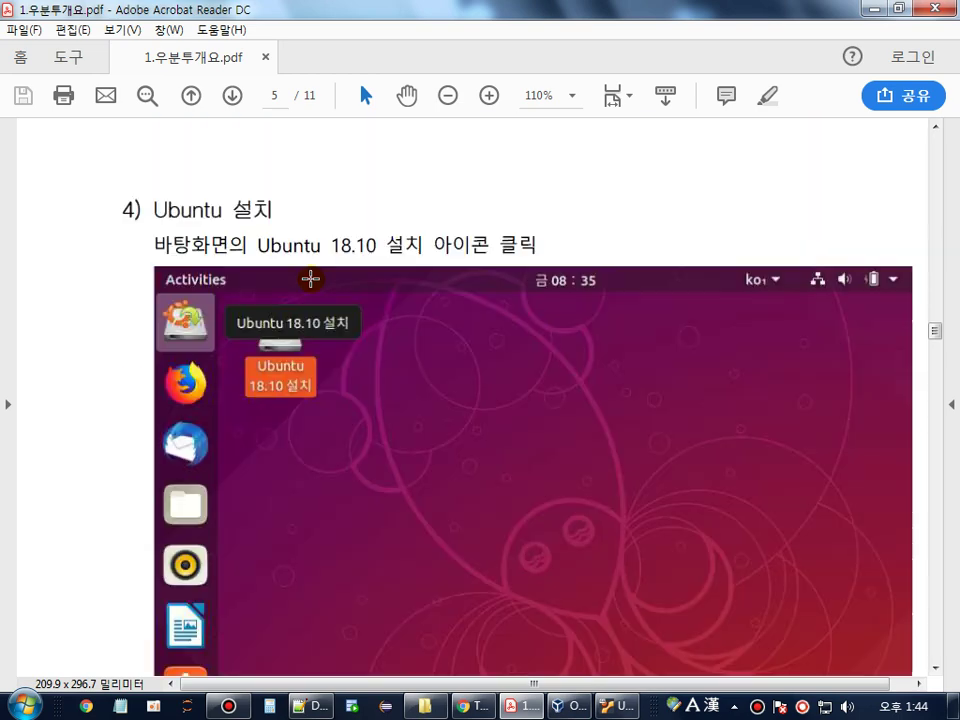
scroll(310, 279, "up", 10)
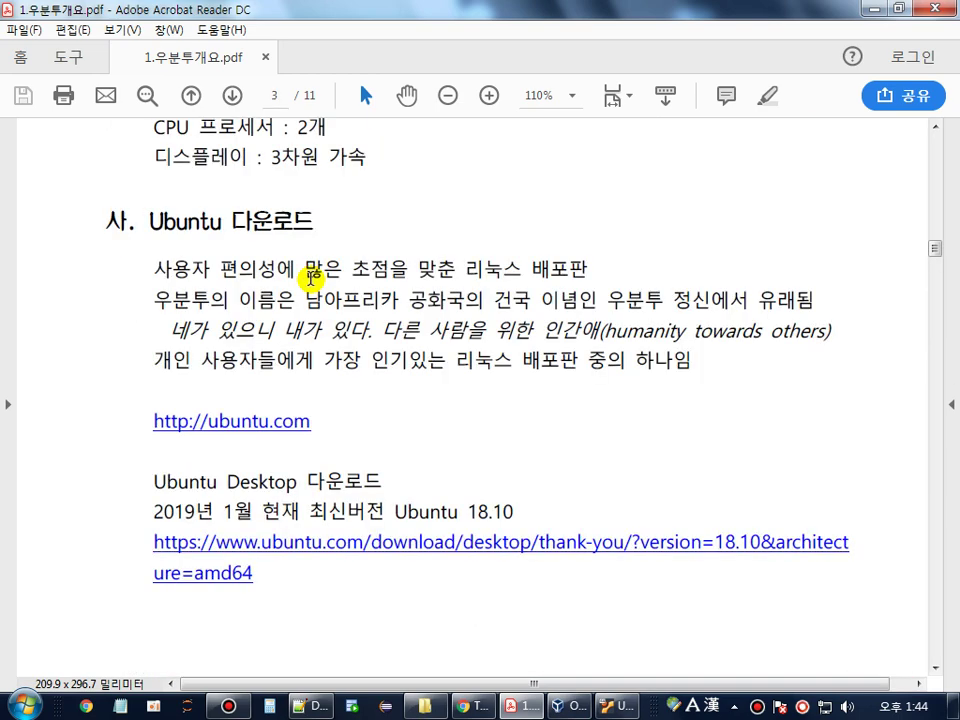
scroll(310, 279, "up", 2)
left_click(157, 250)
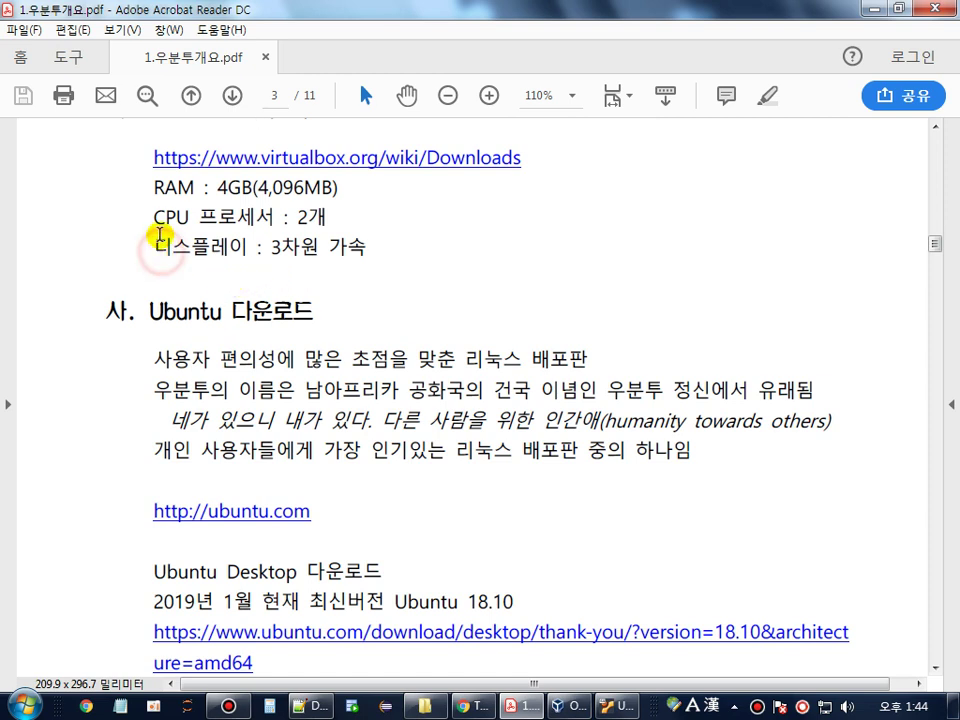
left_click_drag(154, 216, 318, 216)
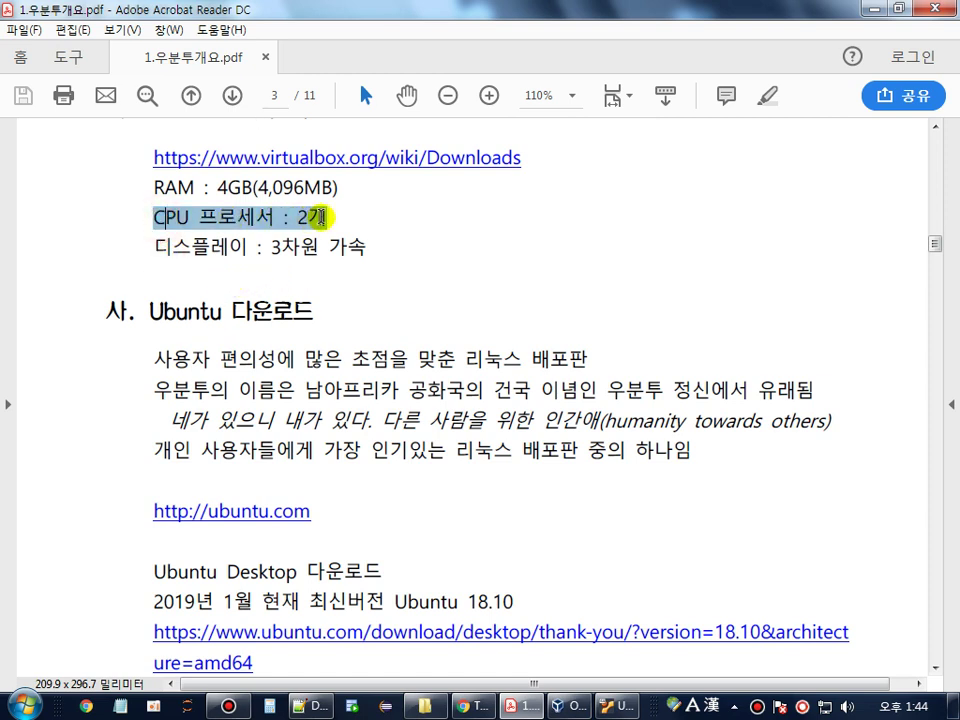
- Highlight '디스플레이 : 3차원 가속' together with the CPU line, then bring up the Ubuntu VM window
left_click(139, 246)
left_click_drag(139, 246, 352, 248)
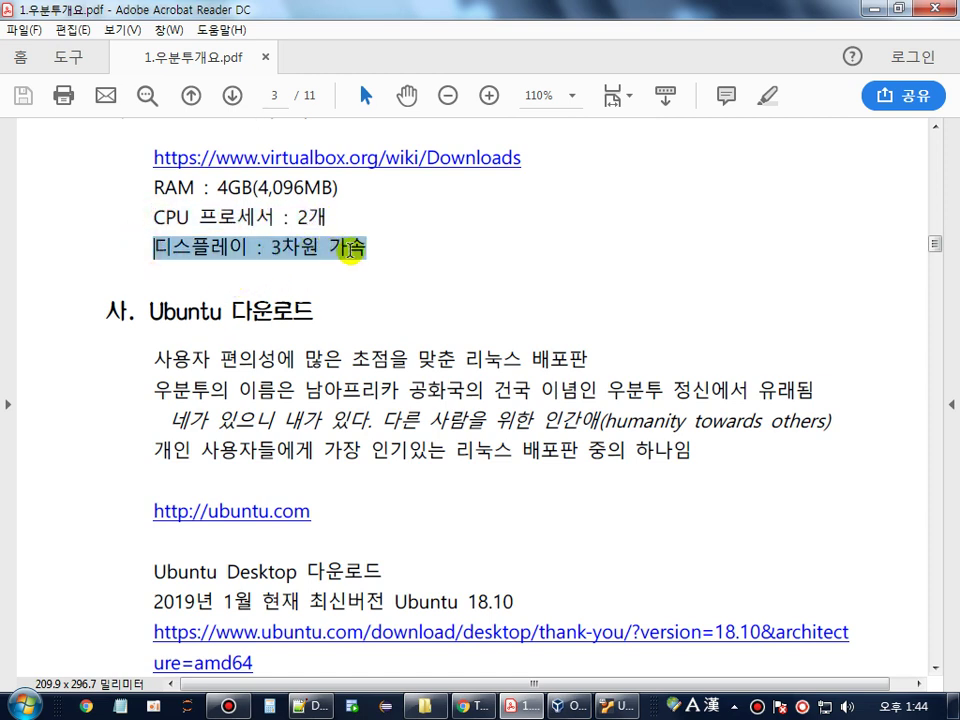
left_click(155, 220)
left_click_drag(155, 220, 350, 243)
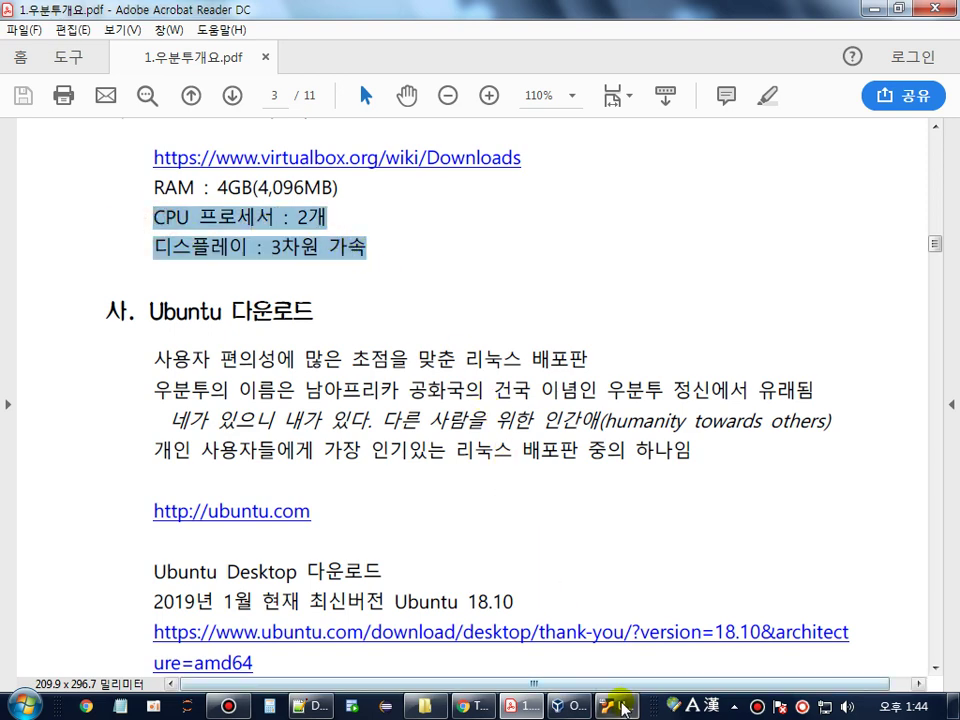
left_click(615, 706)
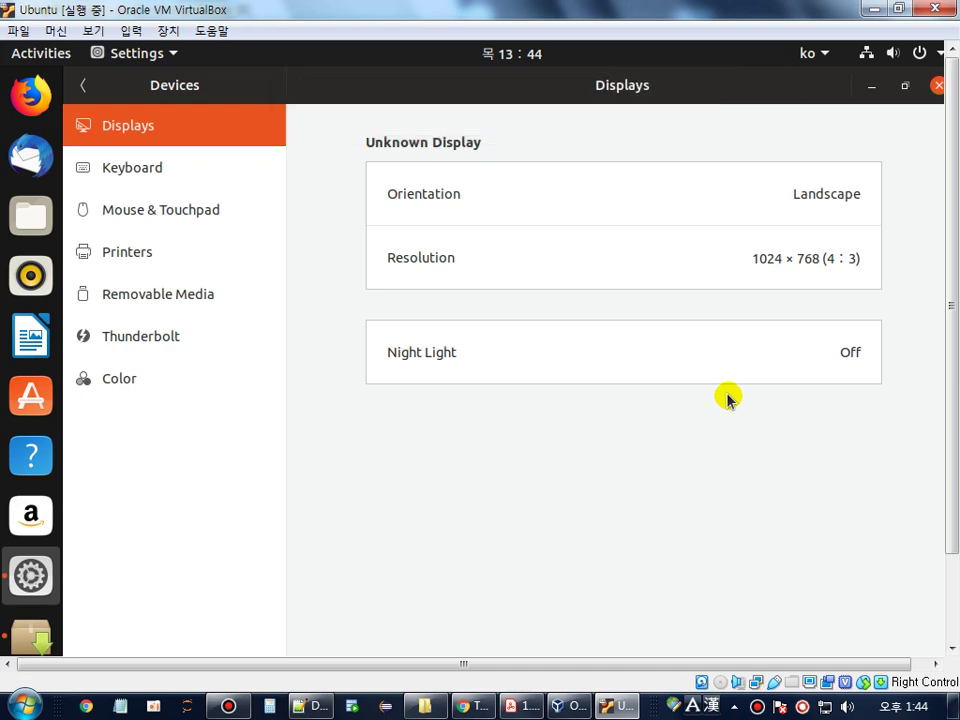
- Close Ubuntu Settings and power off the guest via the system menu, then return to the VirtualBox manager
left_click(938, 85)
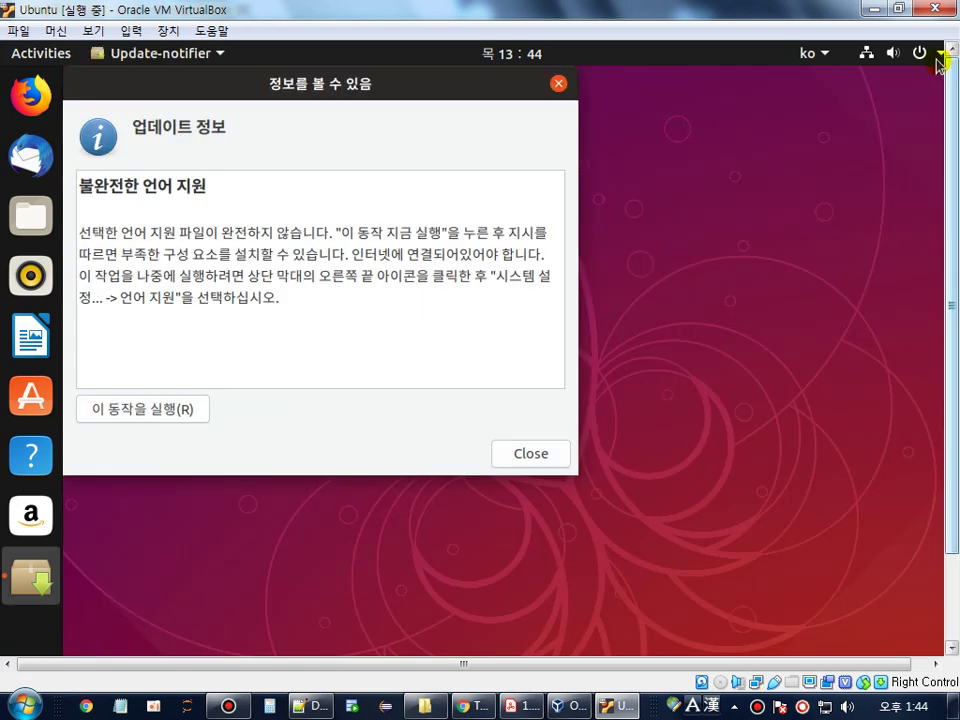
left_click(943, 53)
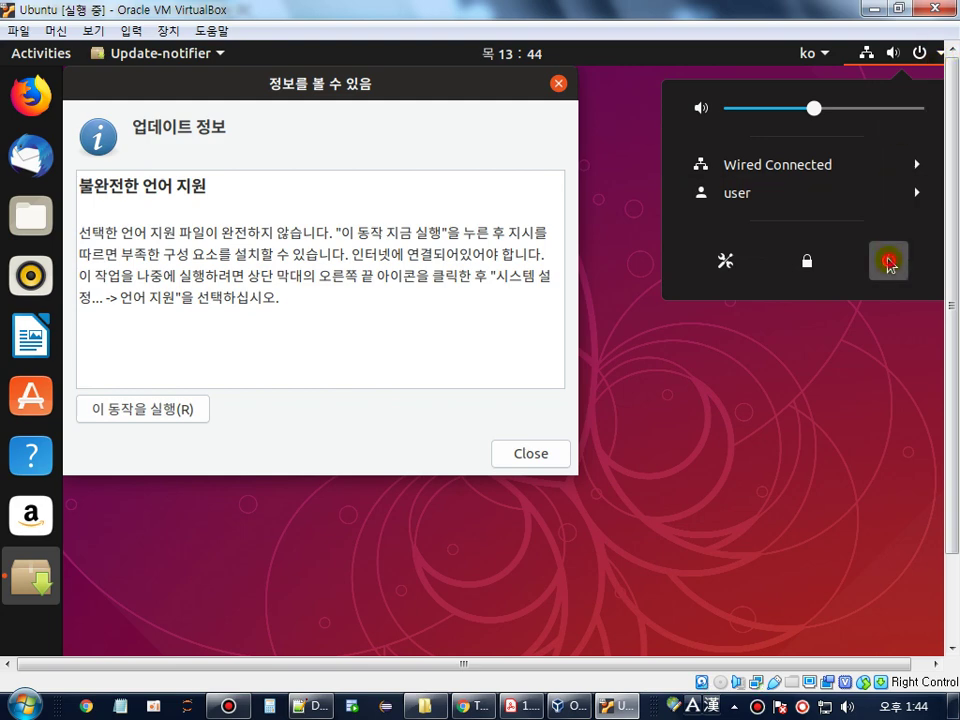
left_click(888, 262)
left_click(636, 467)
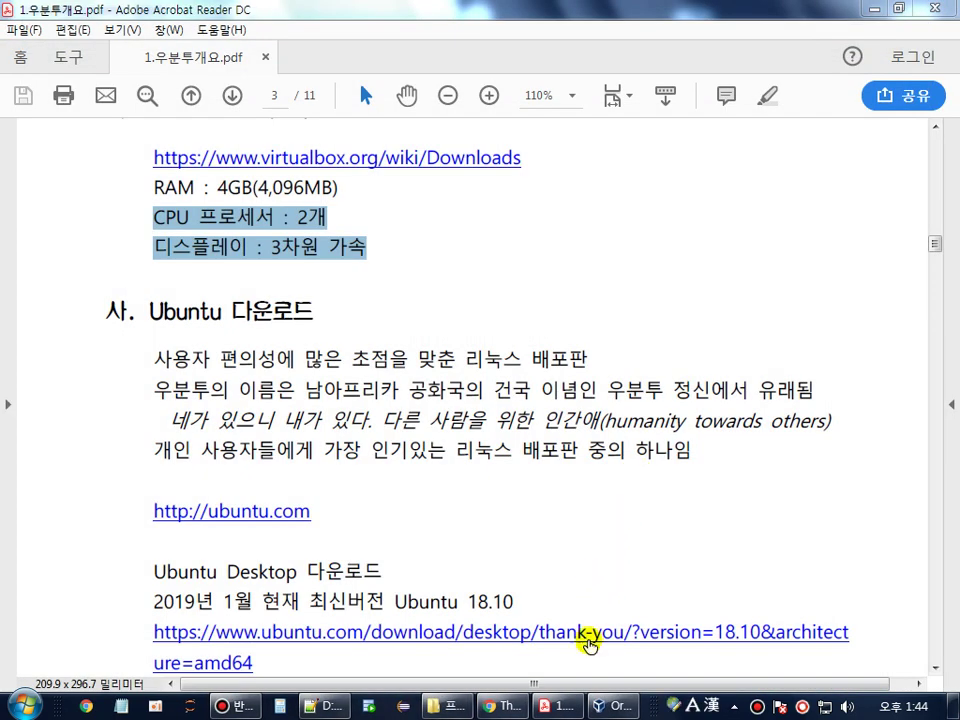
left_click(610, 706)
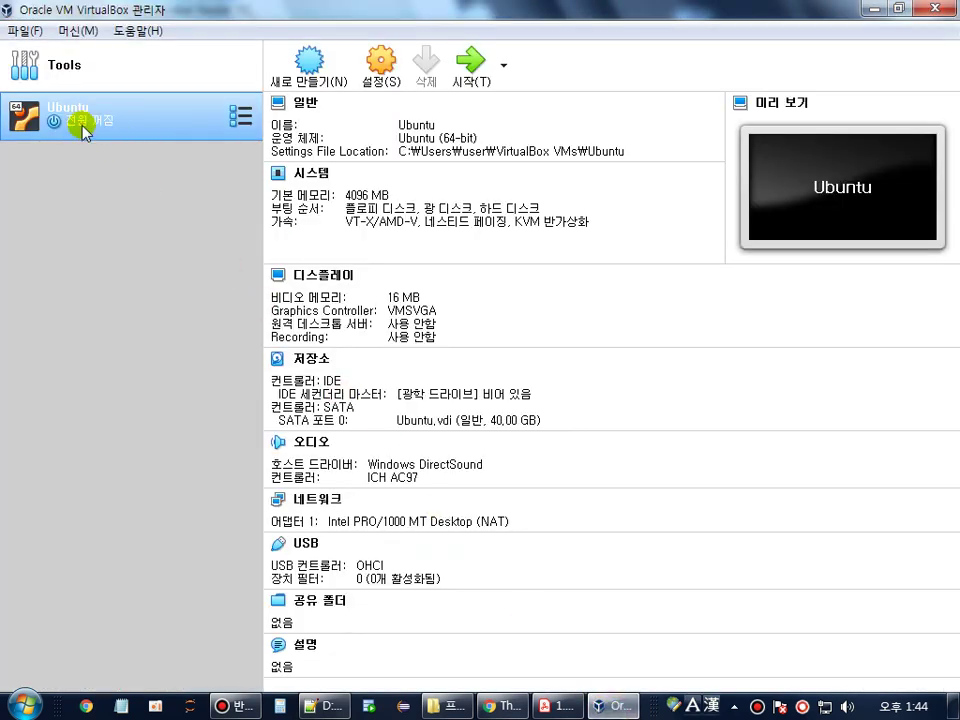
- Raise the Ubuntu VM's processor count to 2 under 설정 > 시스템 > 프로세서
left_click(380, 64)
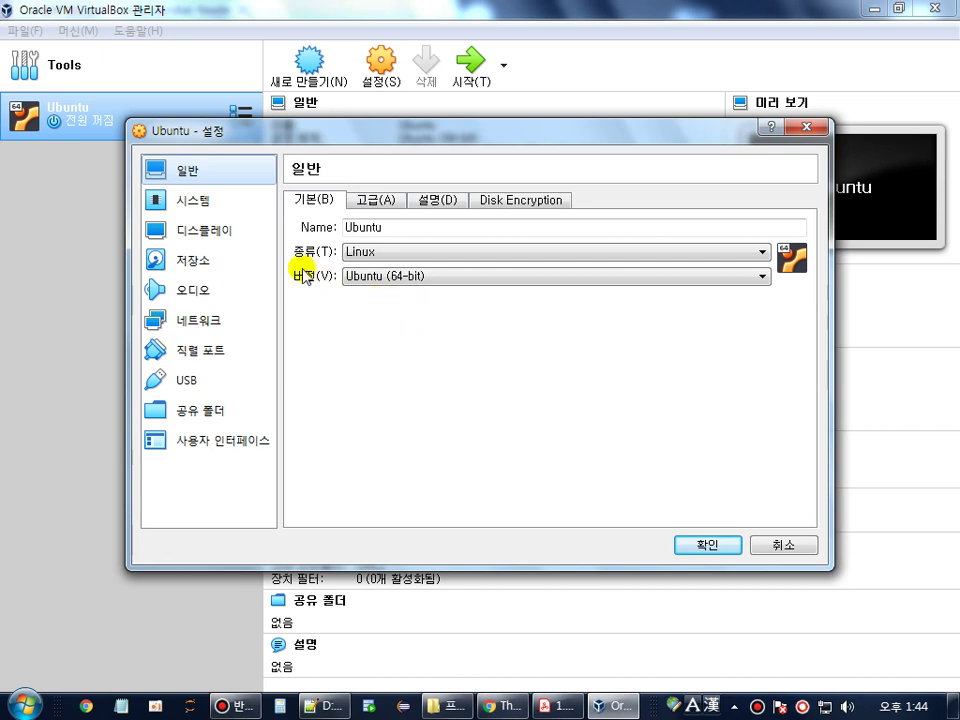
left_click(197, 205)
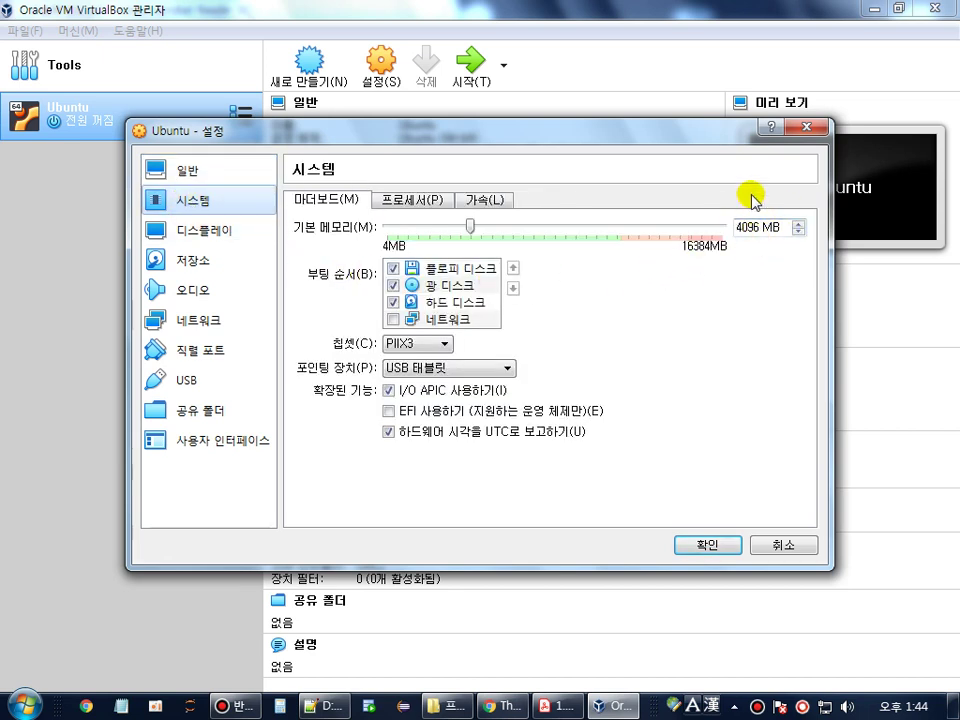
left_click(405, 199)
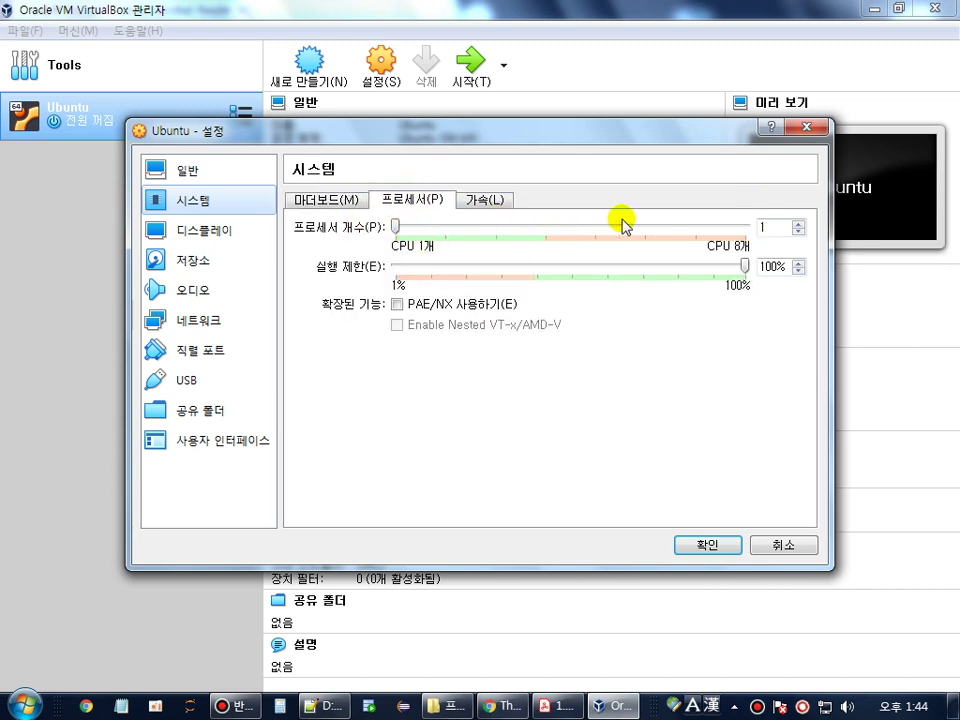
left_click(798, 222)
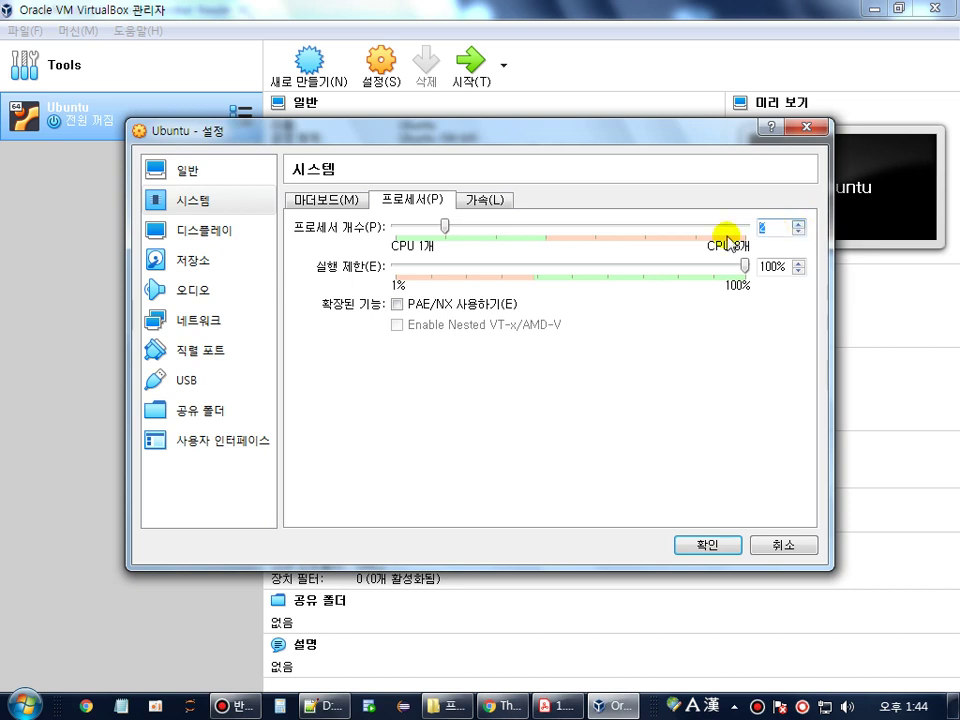
left_click(490, 205)
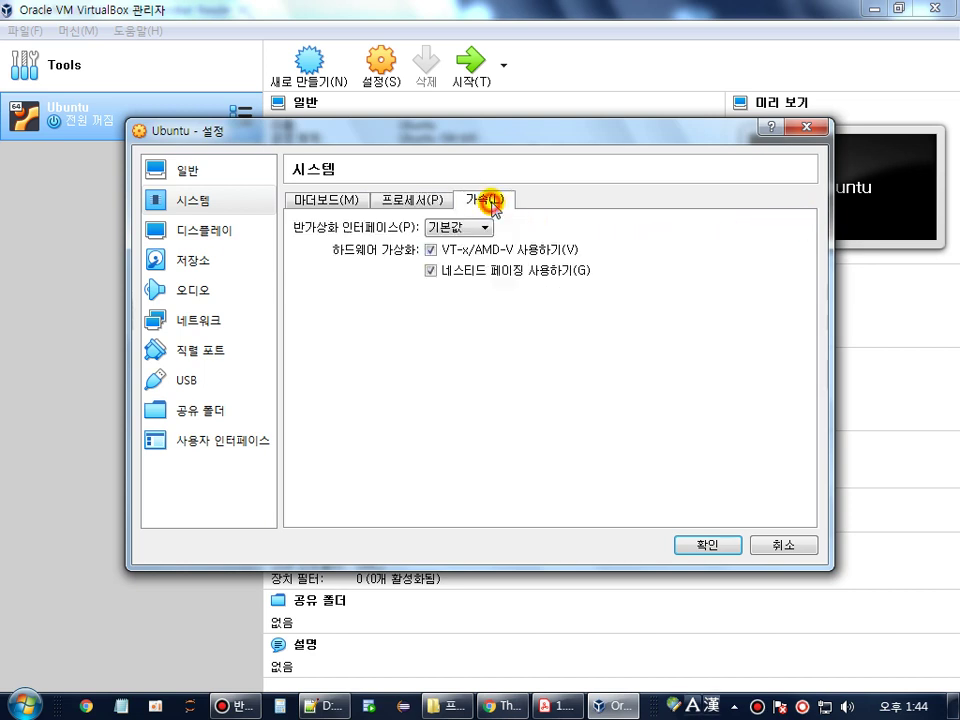
left_click(438, 201)
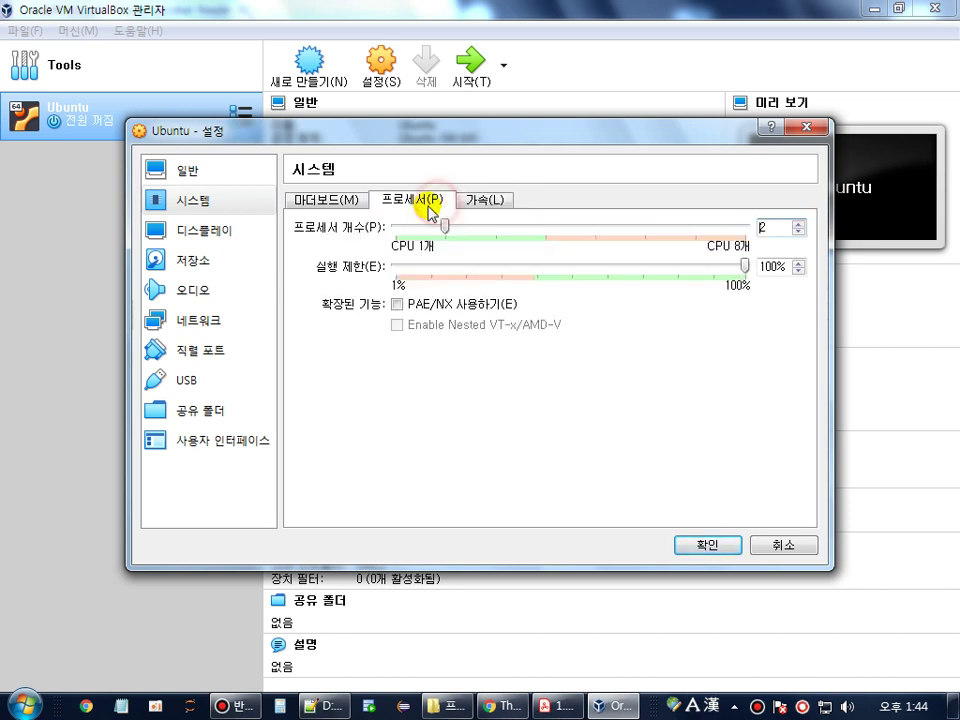
- Enable 3차원 가속 사용하기 in the 디스플레이 settings and save with 확인
left_click(203, 238)
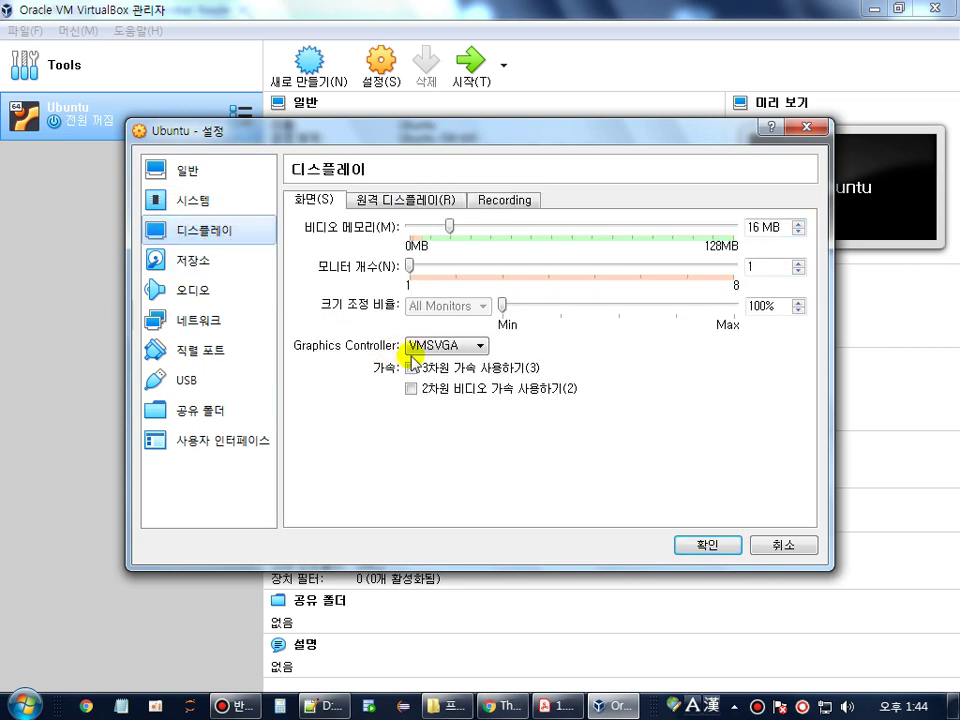
left_click(470, 376)
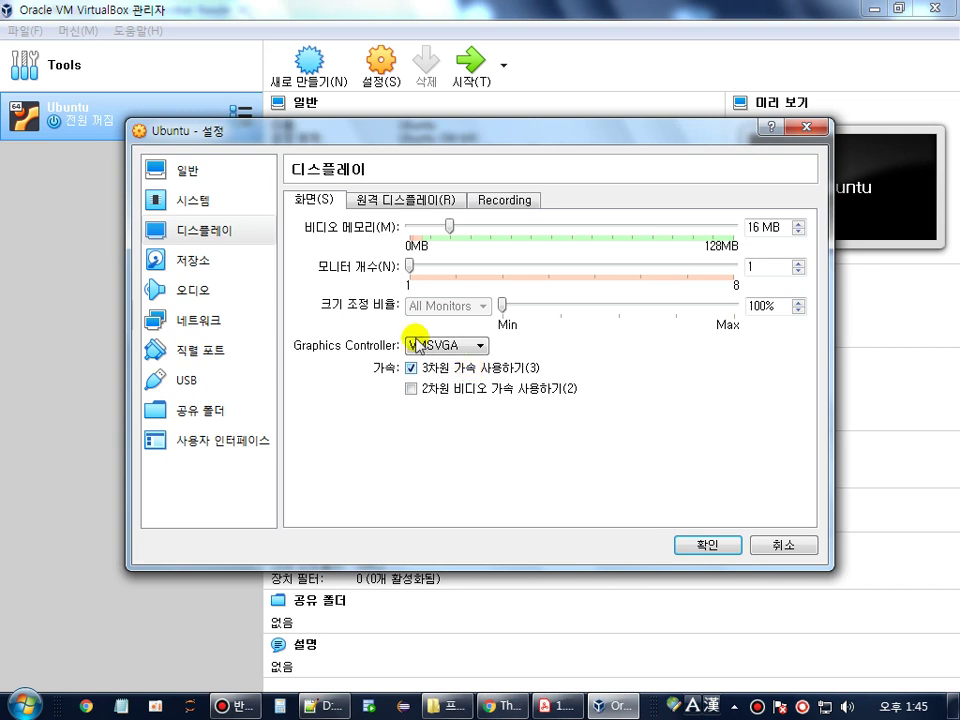
left_click(207, 203)
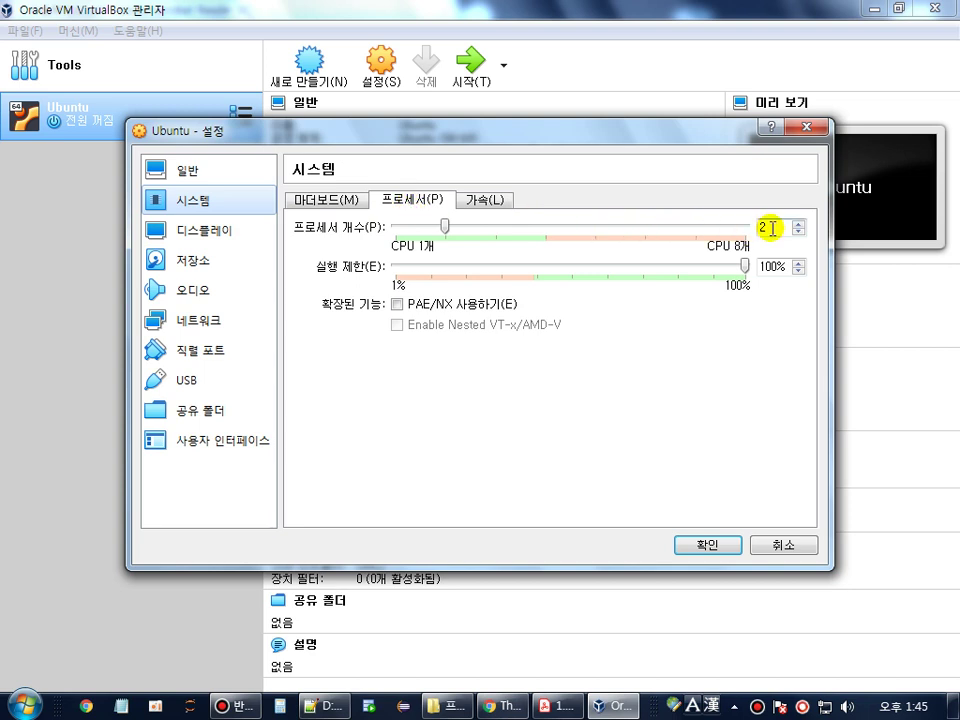
left_click(205, 233)
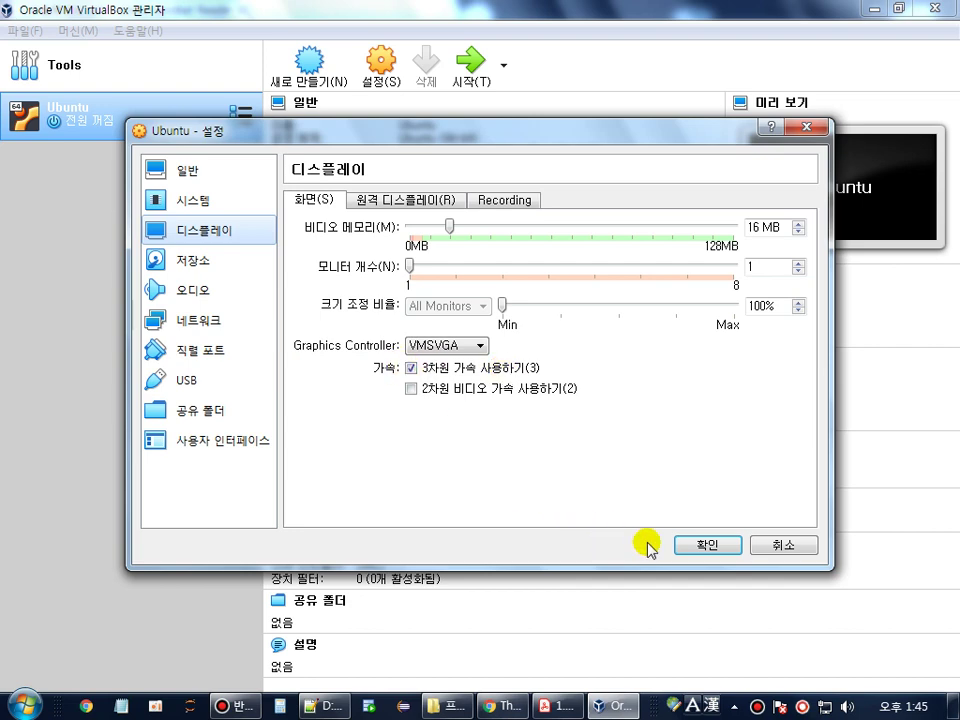
left_click(708, 548)
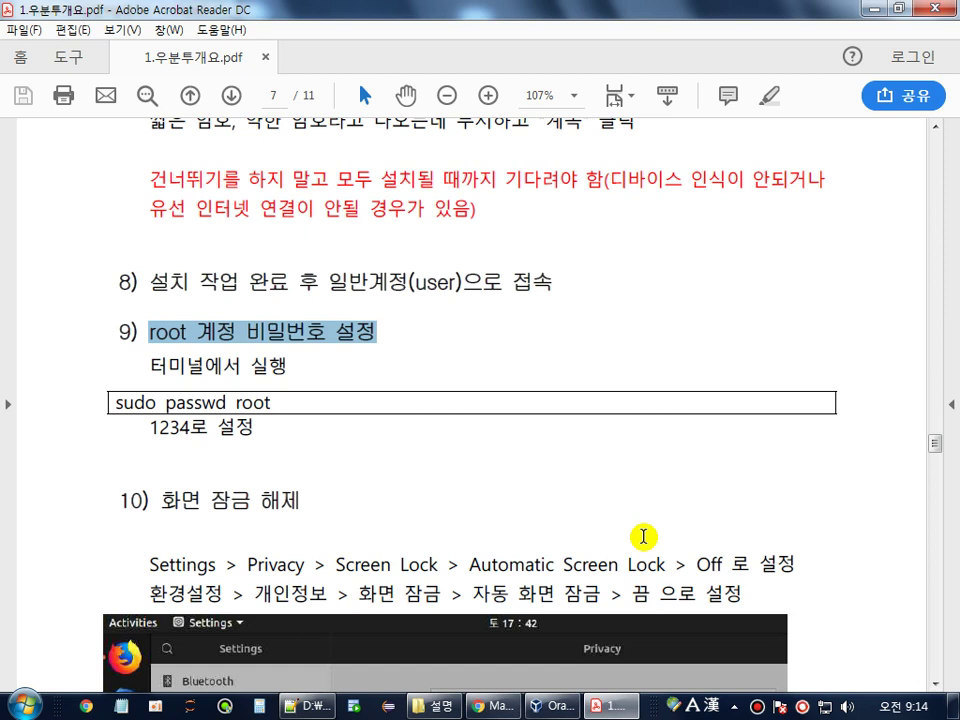
- Highlight the 'root 계정 비밀번호 설정' step and 'sudo' in the guide, then 'Super User DO' in Notepad++
left_click(170, 341)
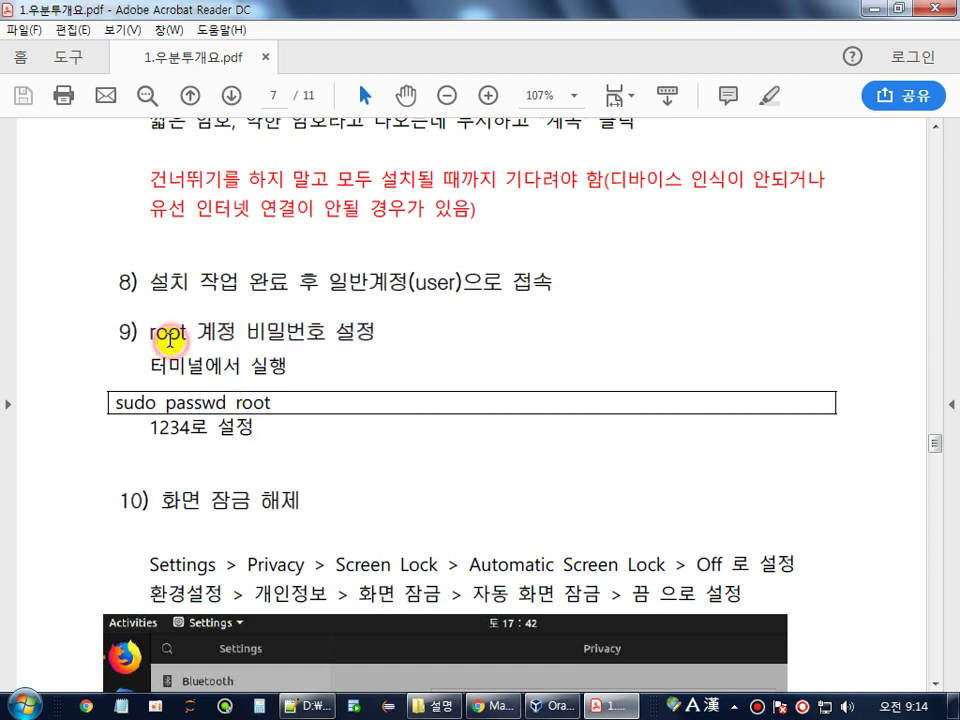
left_click_drag(150, 337, 340, 330)
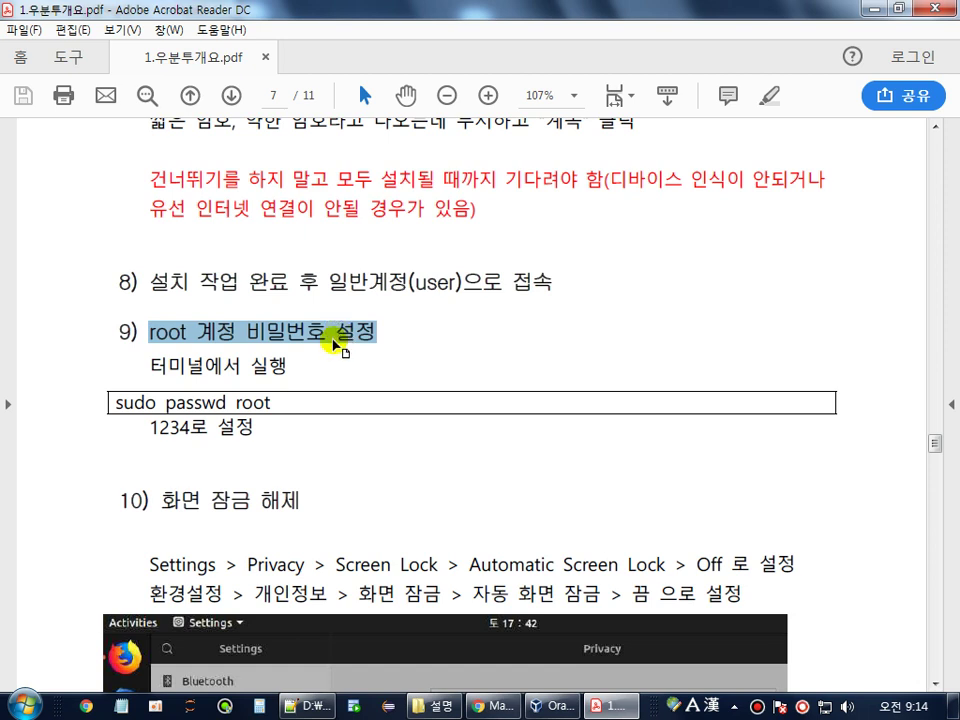
left_click_drag(147, 365, 308, 363)
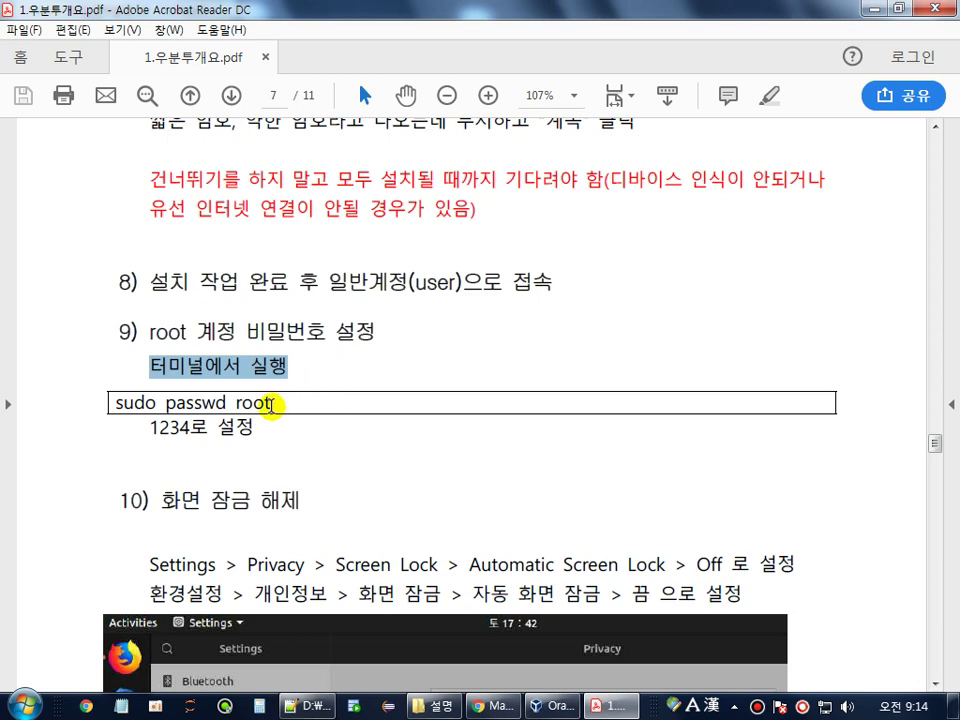
left_click(138, 403)
double_click(138, 403)
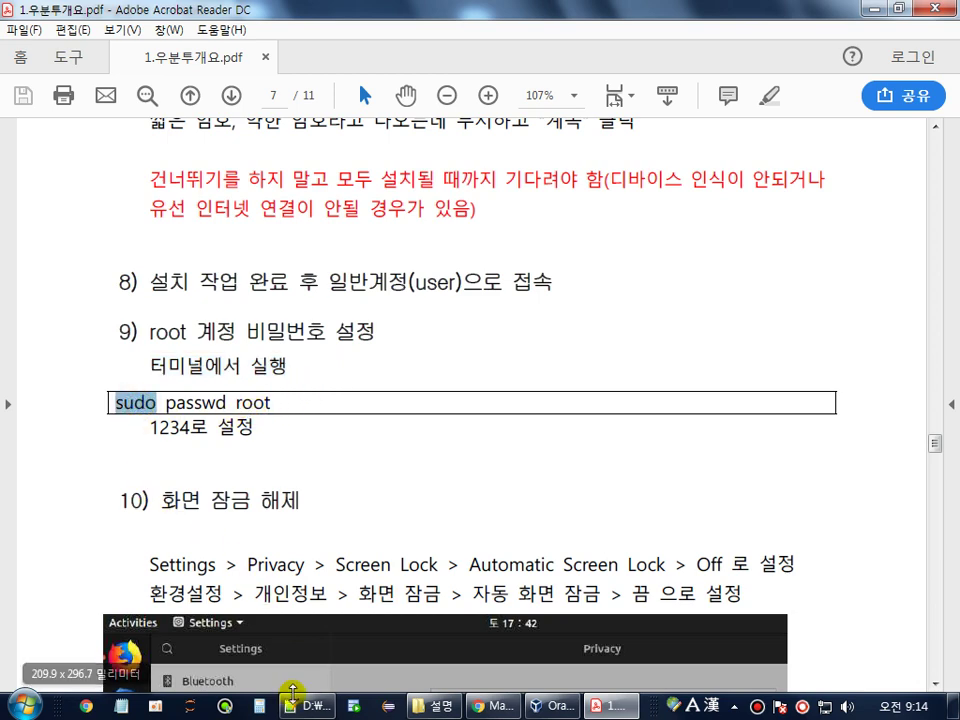
left_click(292, 711)
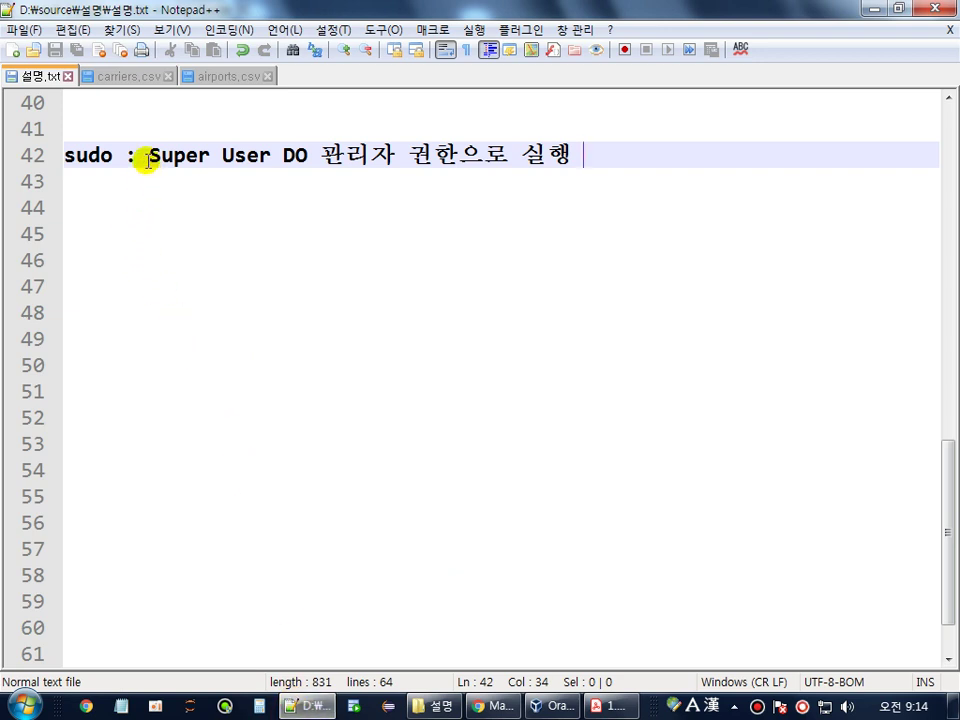
left_click_drag(150, 157, 301, 155)
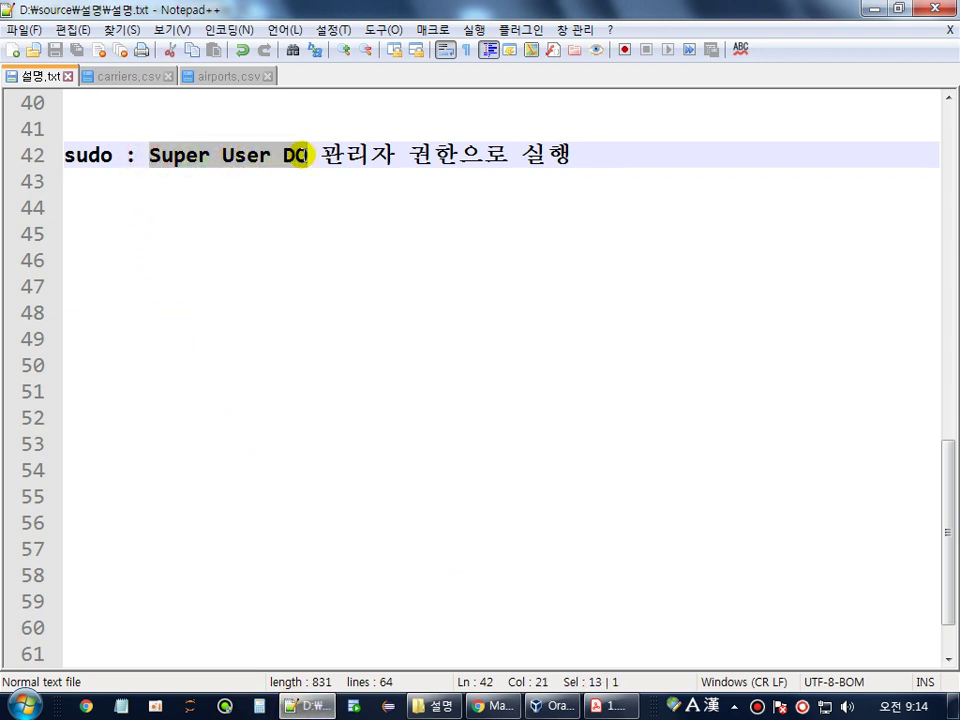
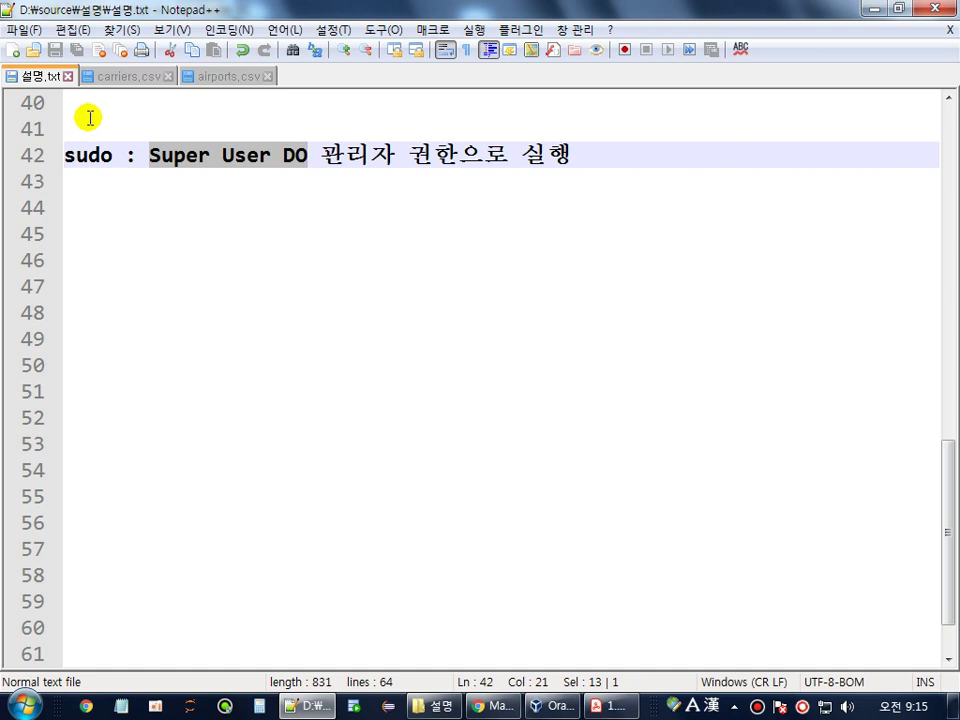
- Highlight 'sudo' in the Notepad++ notes, then 'passwd' in the guide PDF's 'sudo passwd root' command
left_click_drag(112, 155, 64, 154)
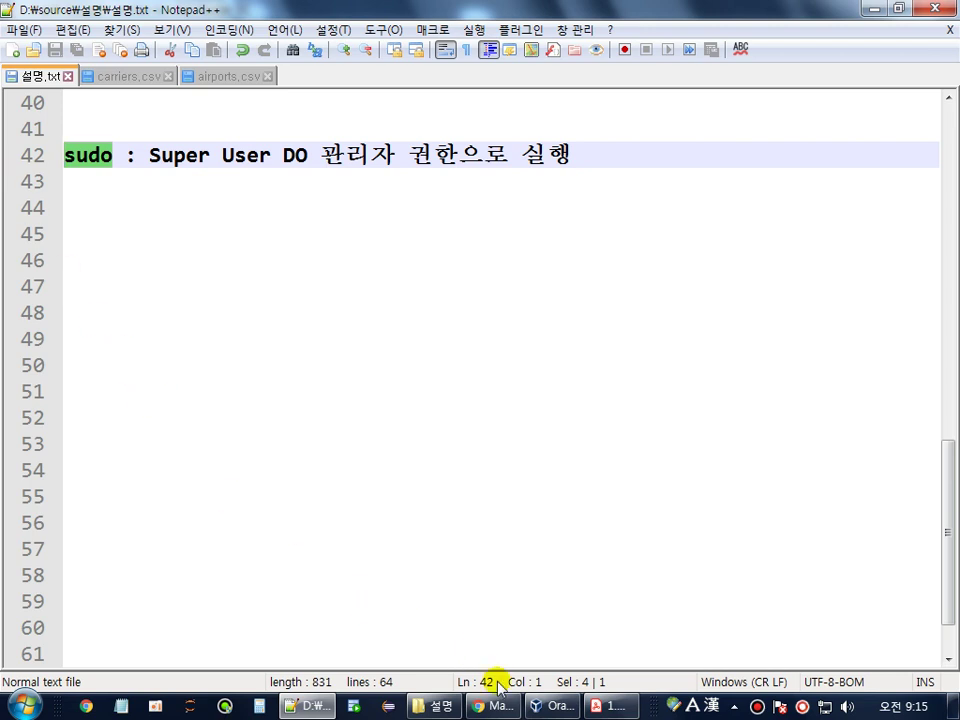
left_click(600, 705)
double_click(192, 403)
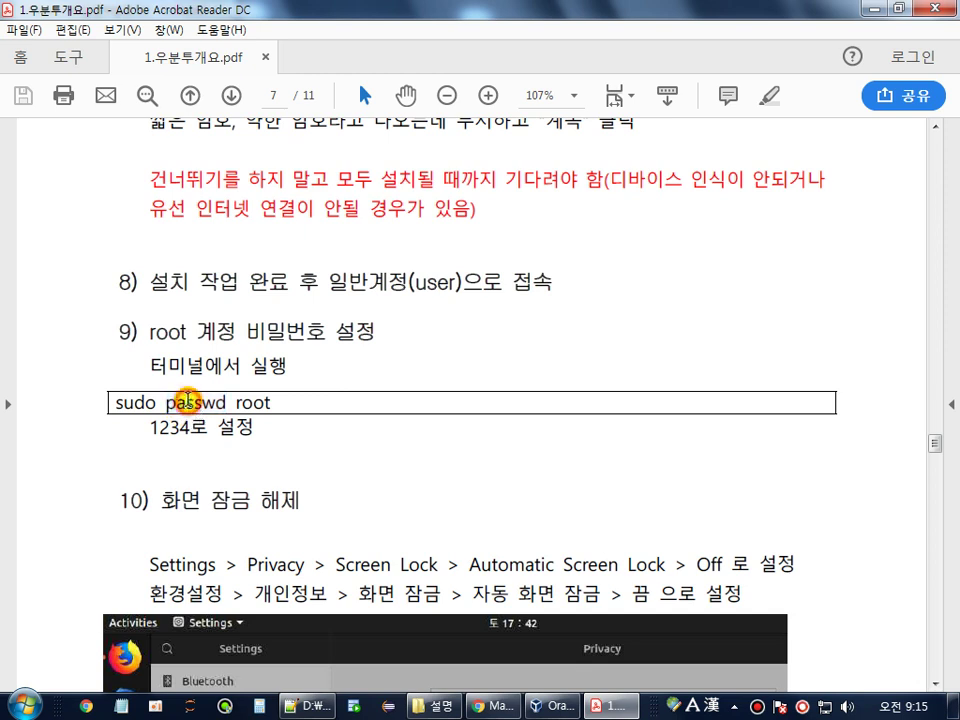
- Highlight 'root' in the guide's command and return to the Ubuntu VM in VirtualBox
double_click(252, 403)
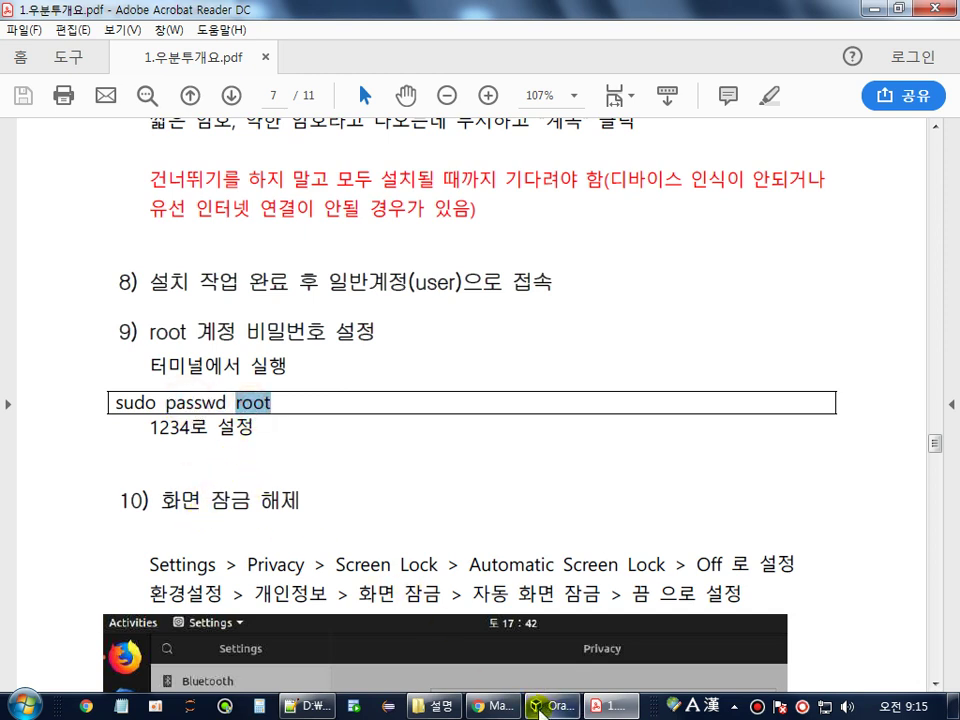
left_click(551, 707)
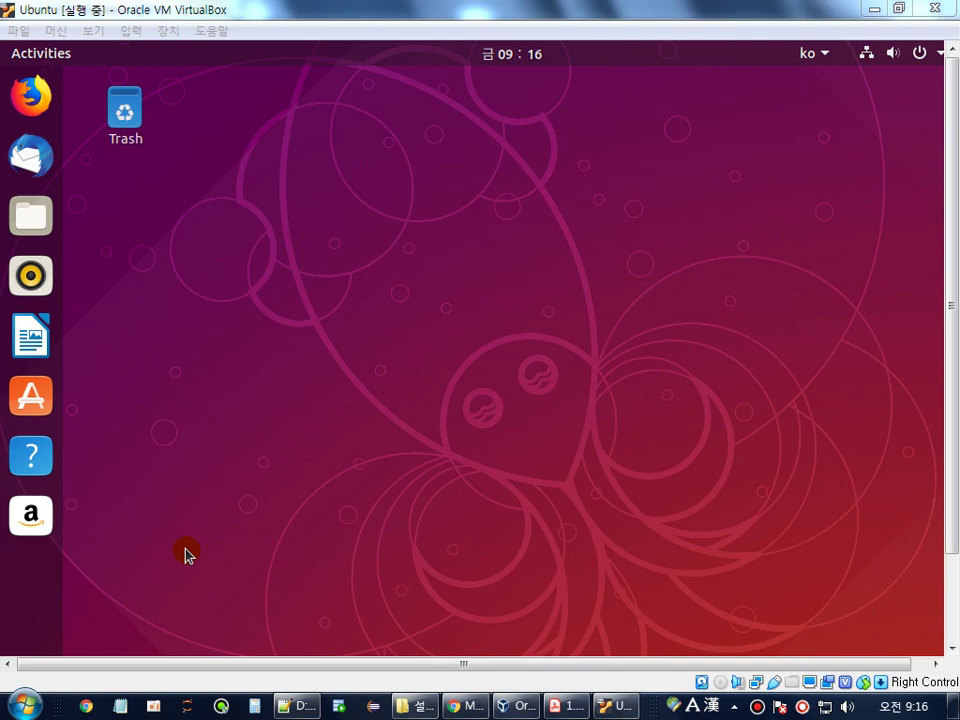
- Launch Terminal on the Ubuntu guest by searching 'ter' in Show Applications
left_click(507, 406)
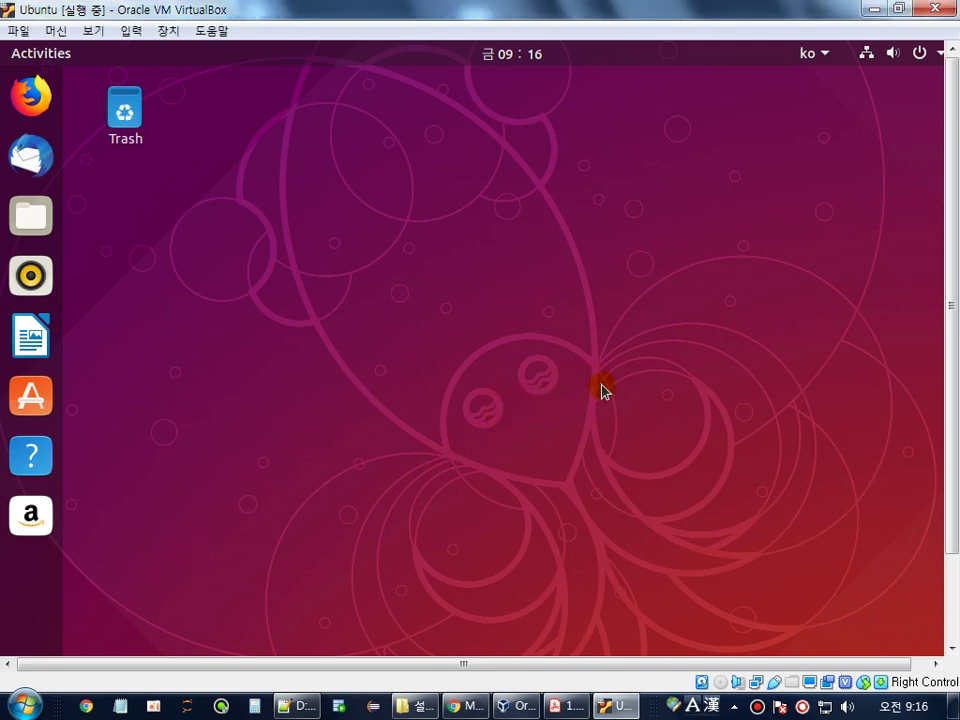
left_click(952, 588)
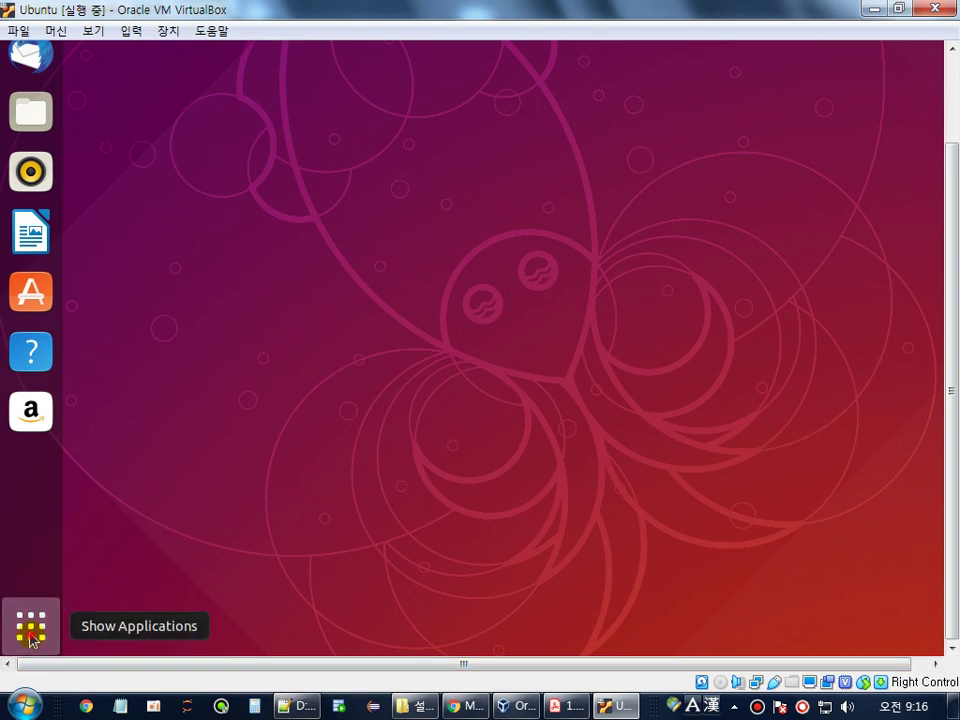
left_click(31, 630)
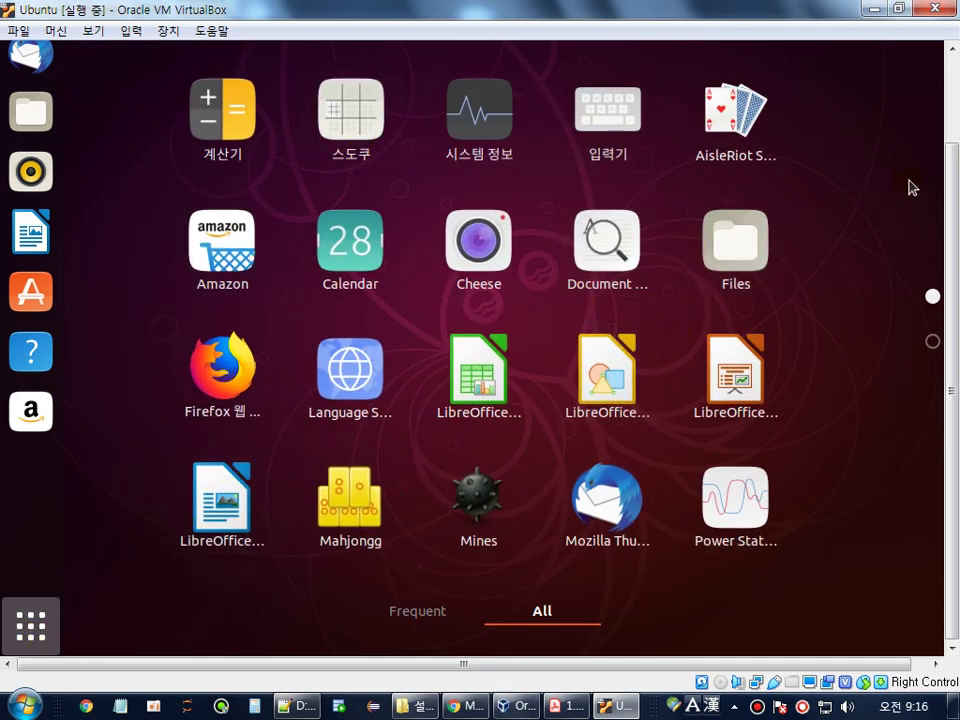
left_click_drag(948, 213, 948, 105)
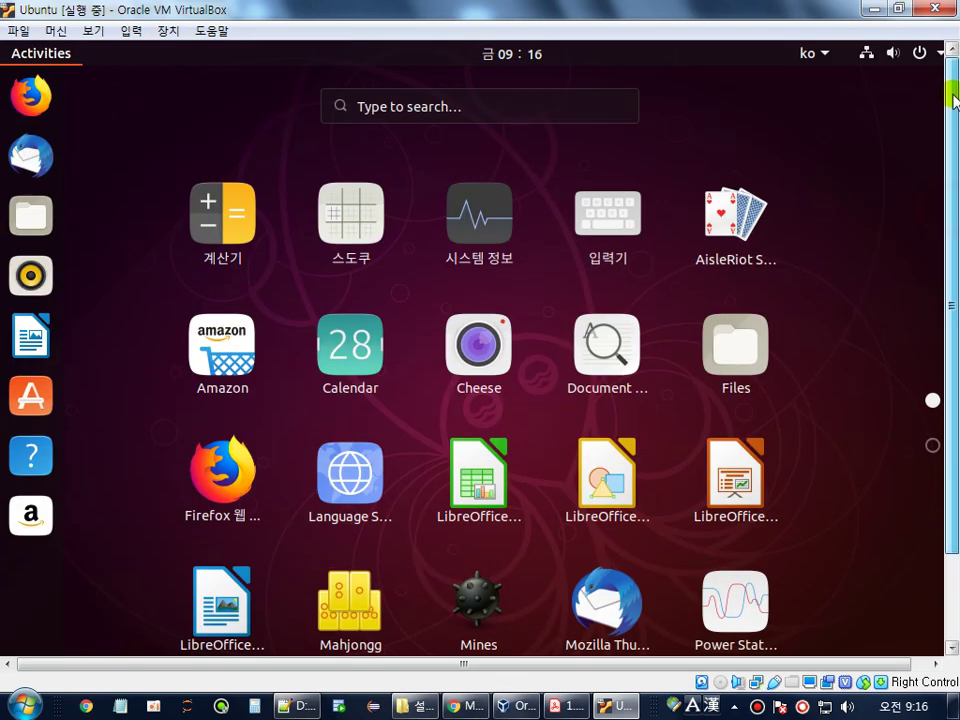
left_click(390, 112)
type("ter")
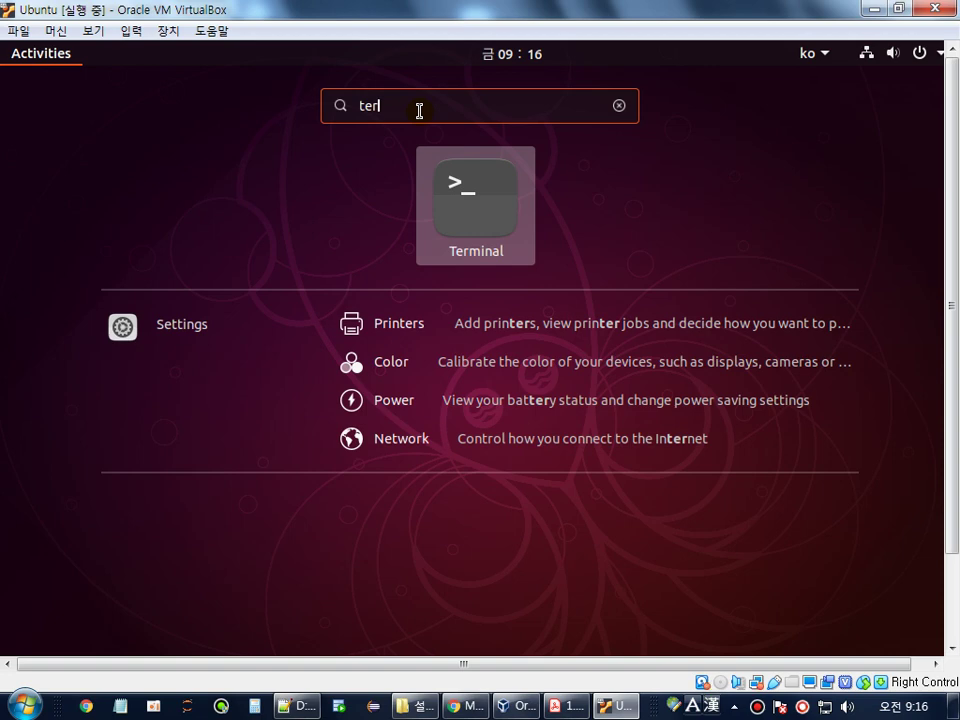
left_click(469, 197)
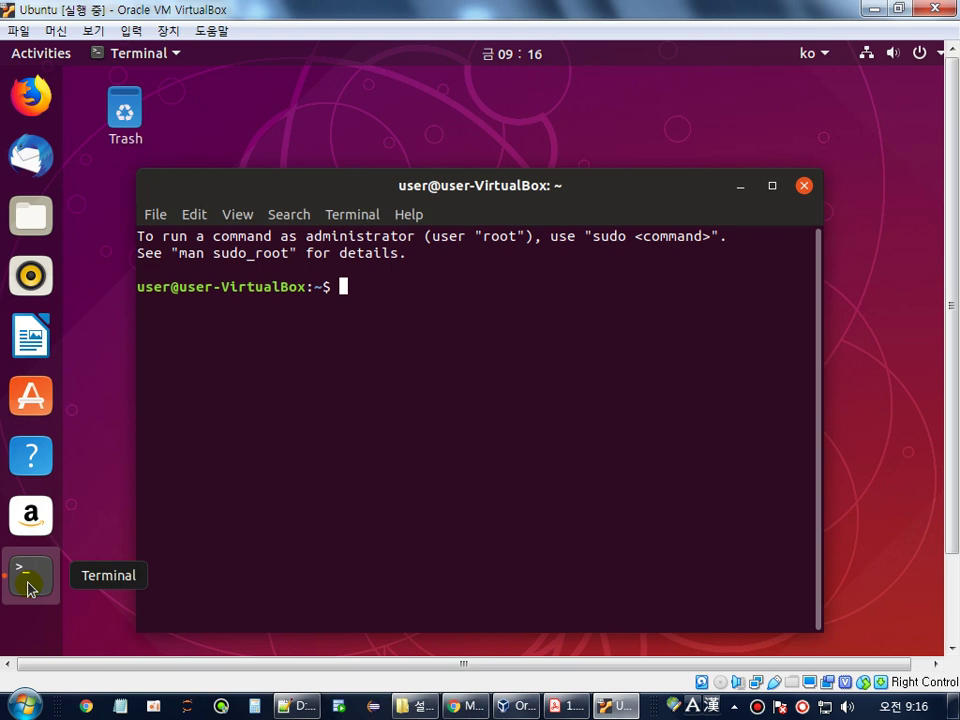
- Pin Terminal to the dock favorites, close it, and dismiss the update information dialog
right_click(28, 588)
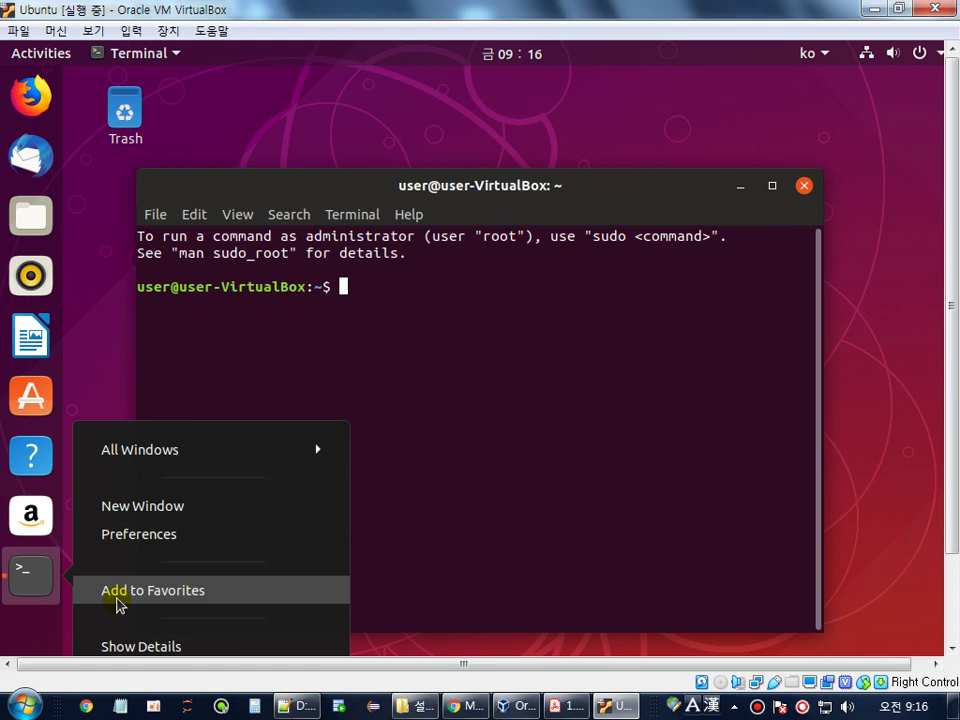
left_click(118, 600)
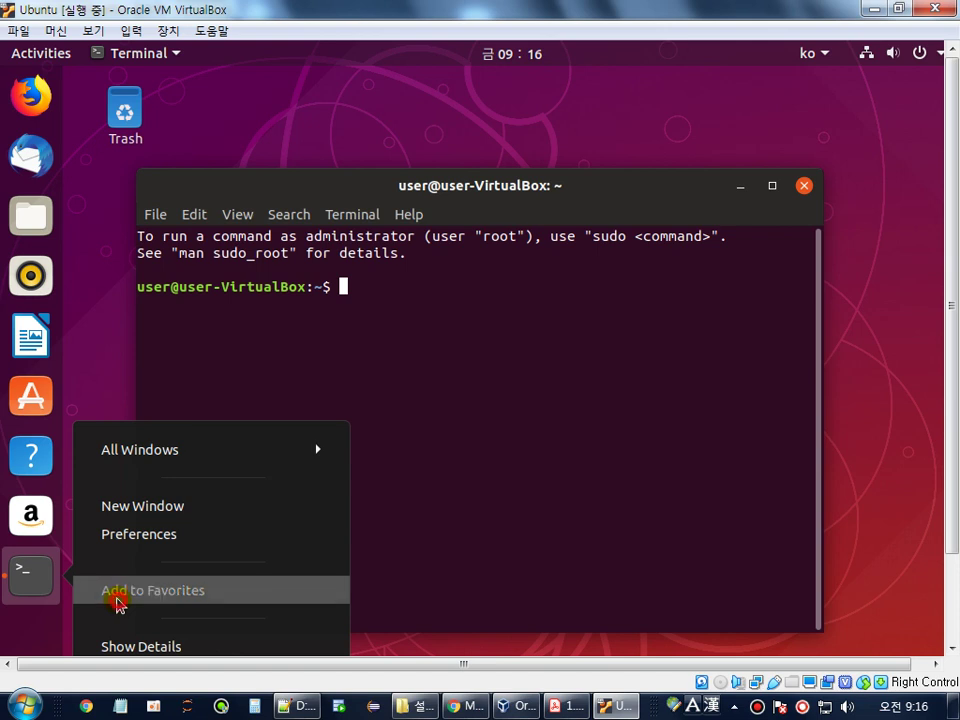
left_click(803, 186)
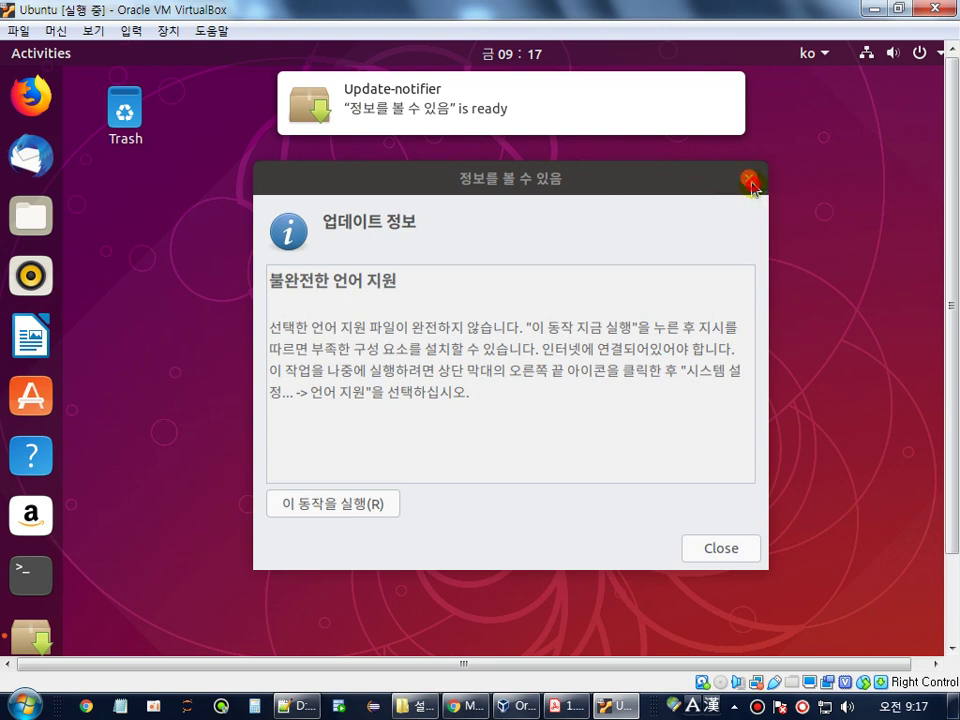
left_click(748, 178)
- Remove Thunderbird from the dock favorites, dismiss Software Updater, and reopen Terminal from the dock
right_click(30, 155)
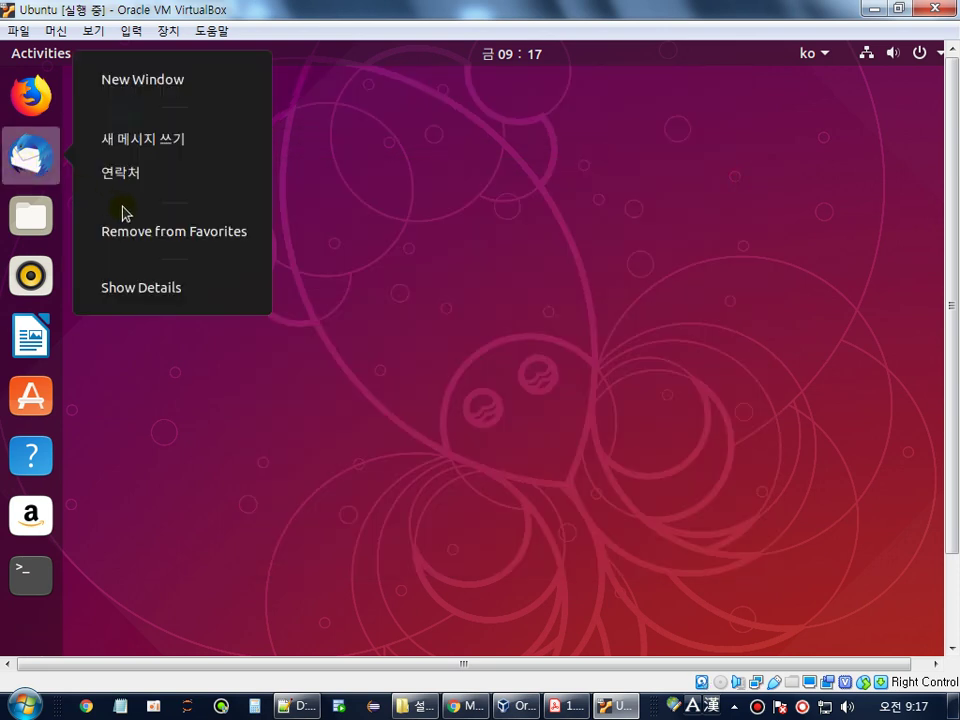
left_click(168, 232)
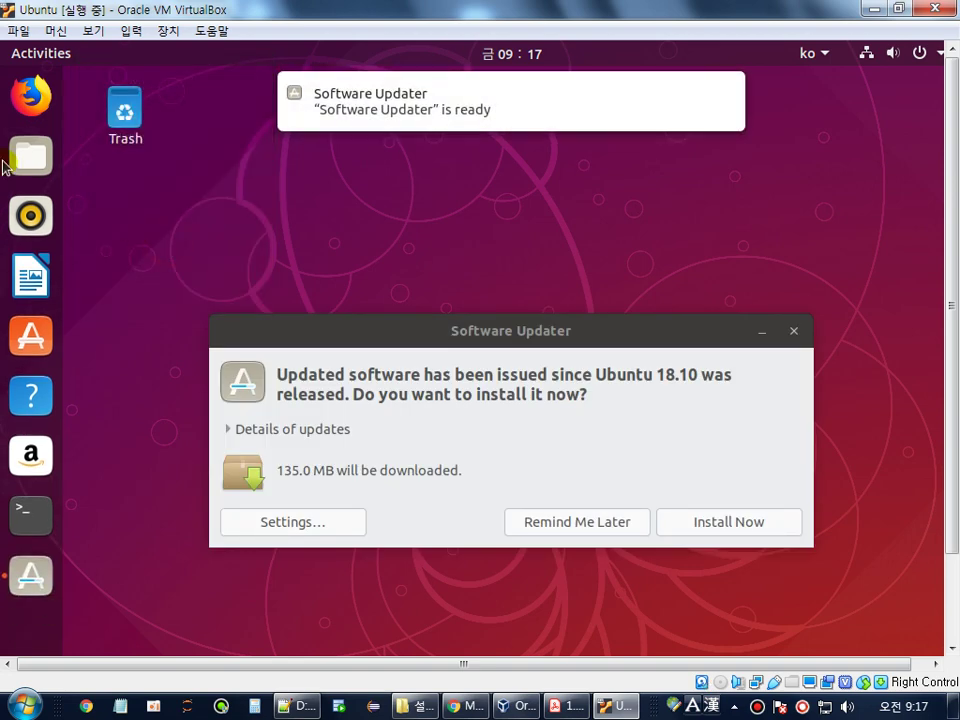
left_click(795, 331)
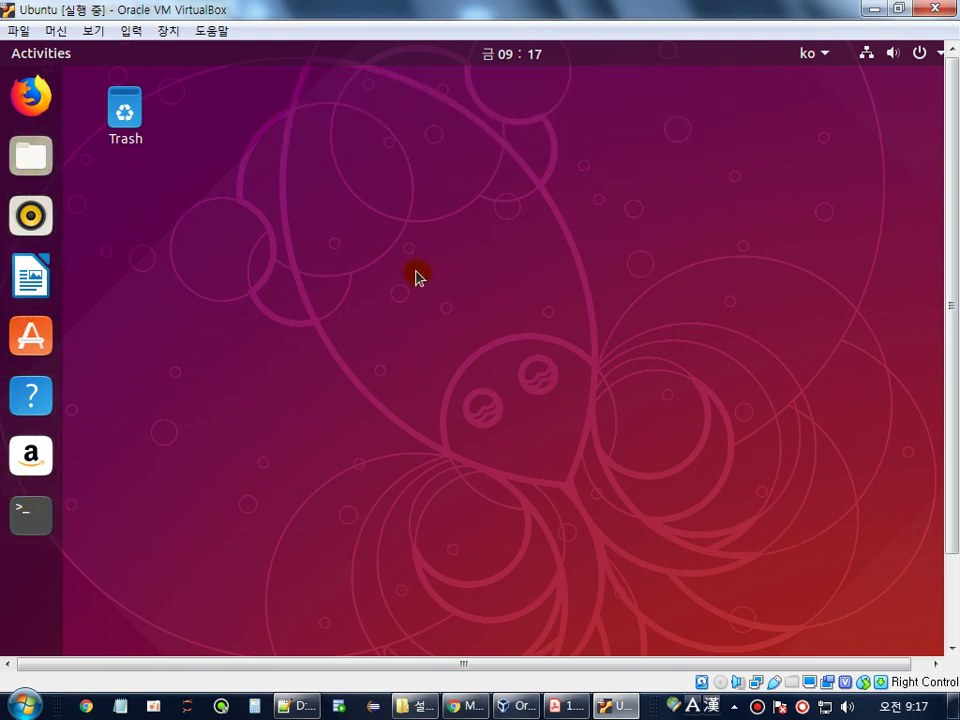
left_click(46, 520)
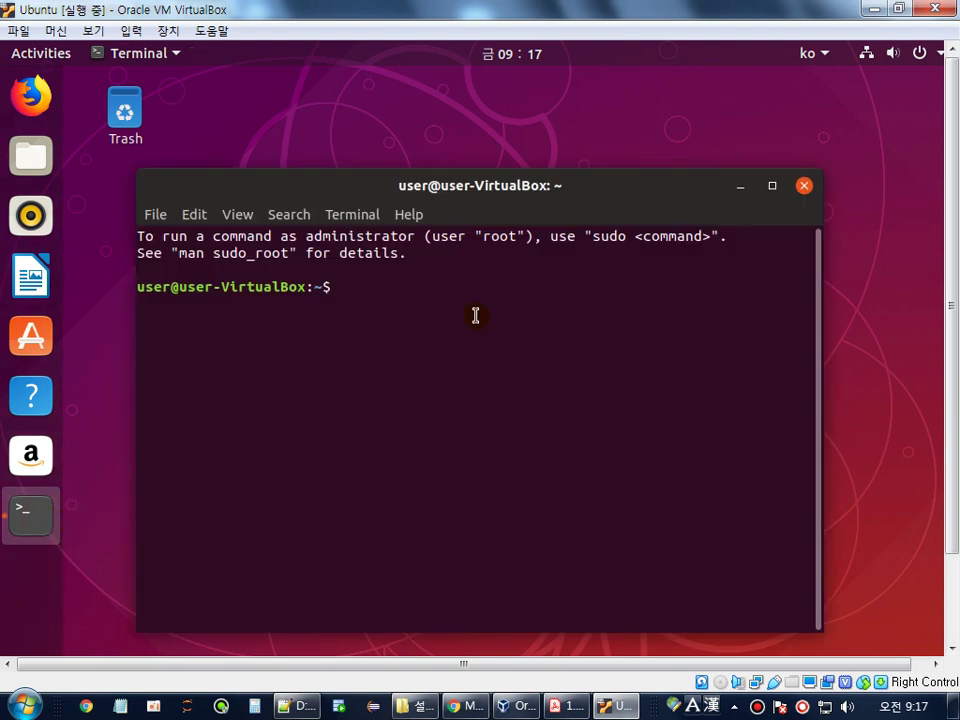
- Maximize the terminal and run 'passwd root', which is refused with a permission error
left_click(476, 316)
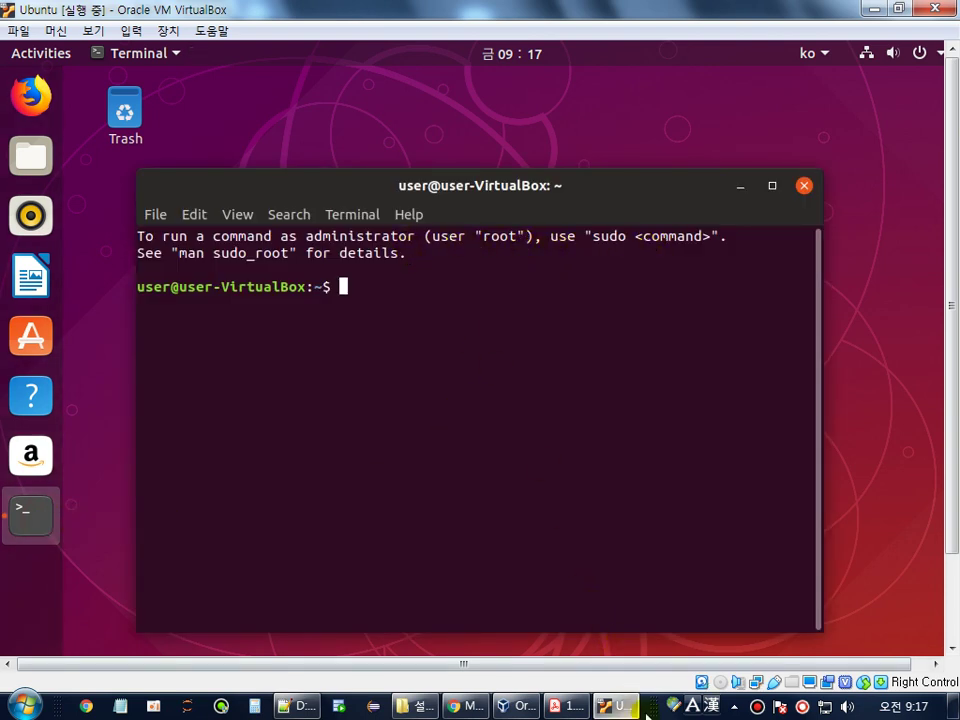
key("super+Up")
left_click(479, 309)
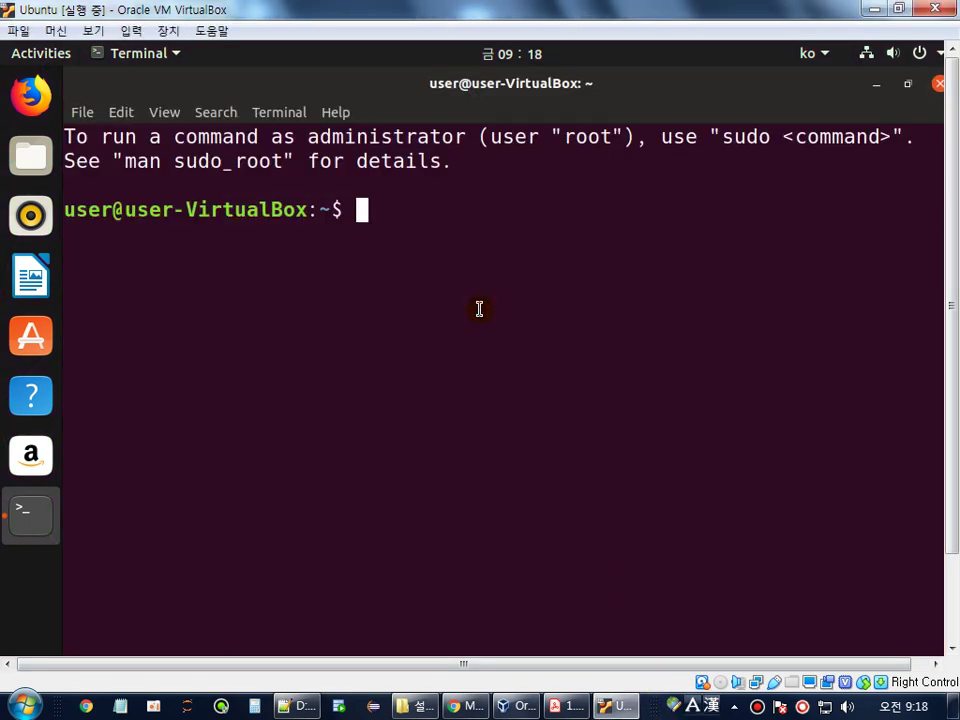
type("pas")
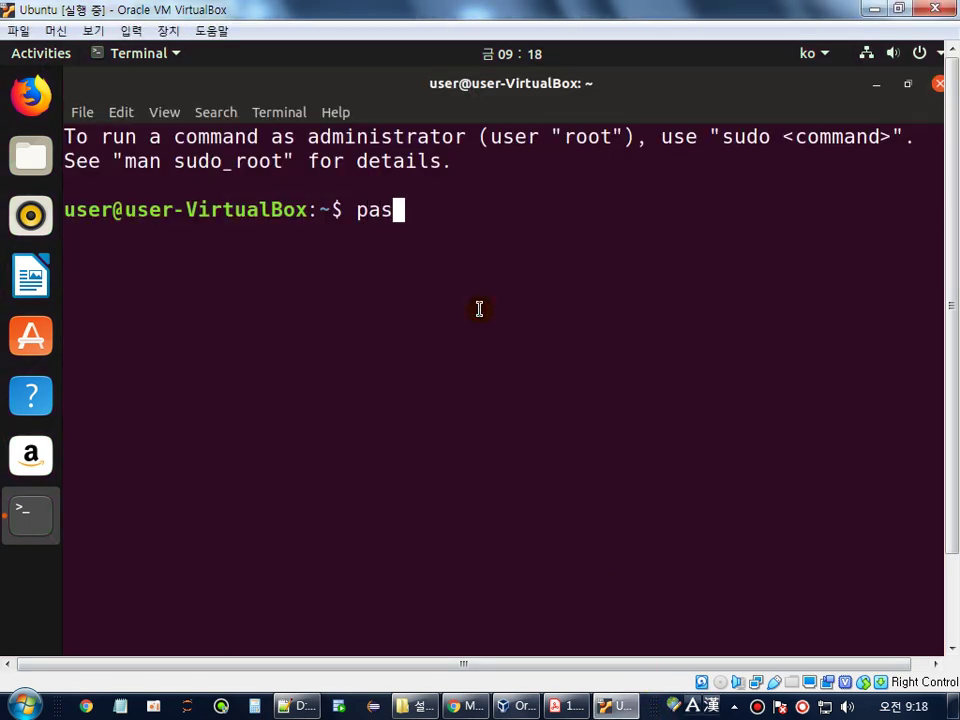
type("swd root")
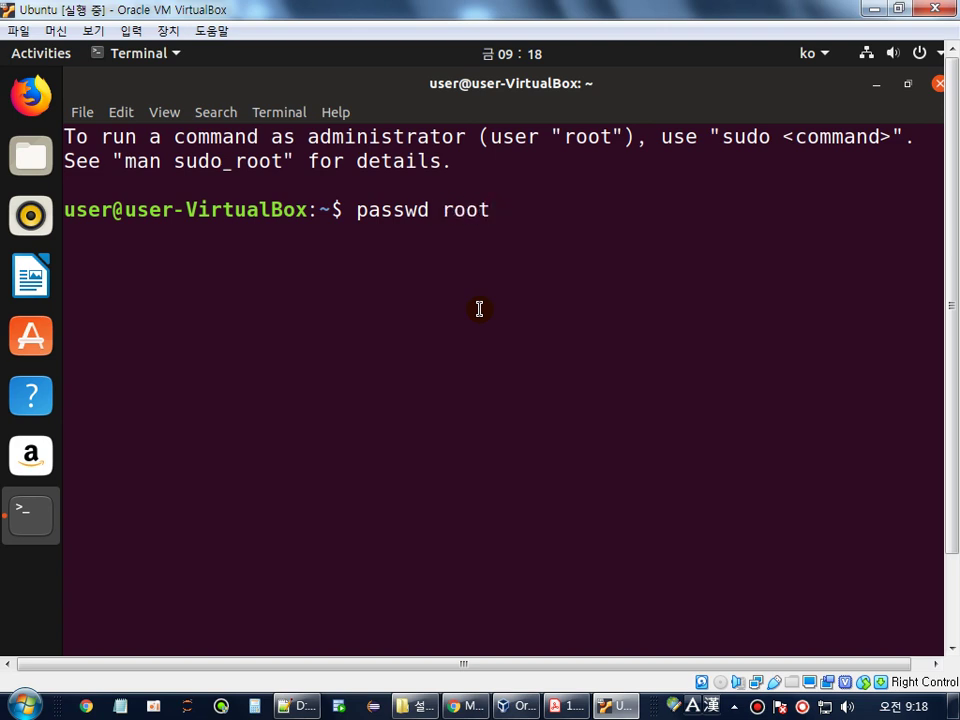
key("Return")
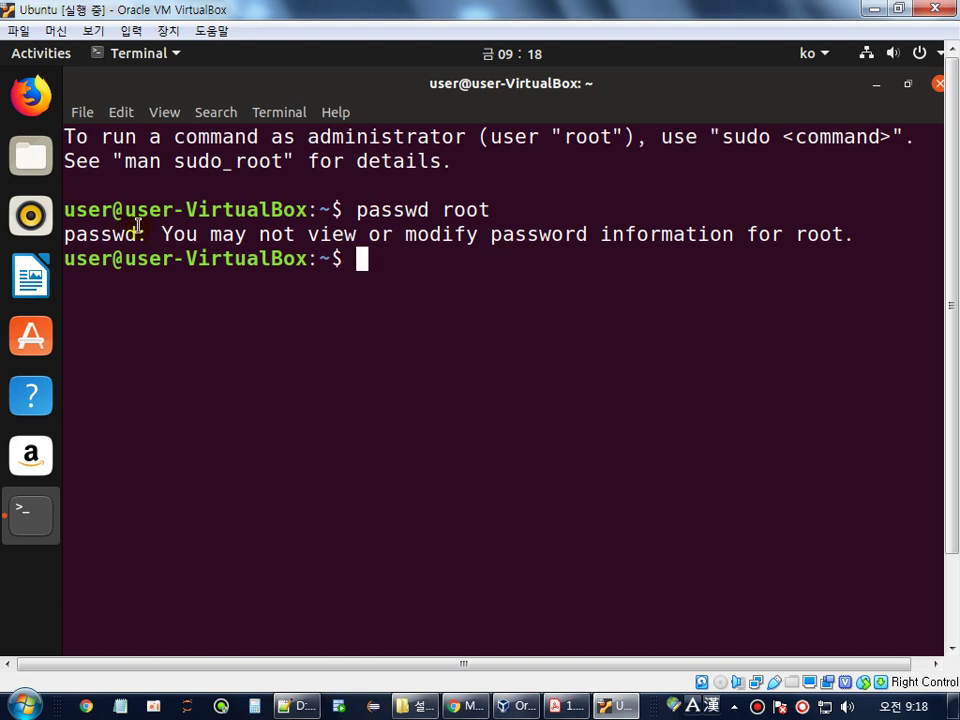
left_click_drag(117, 209, 62, 210)
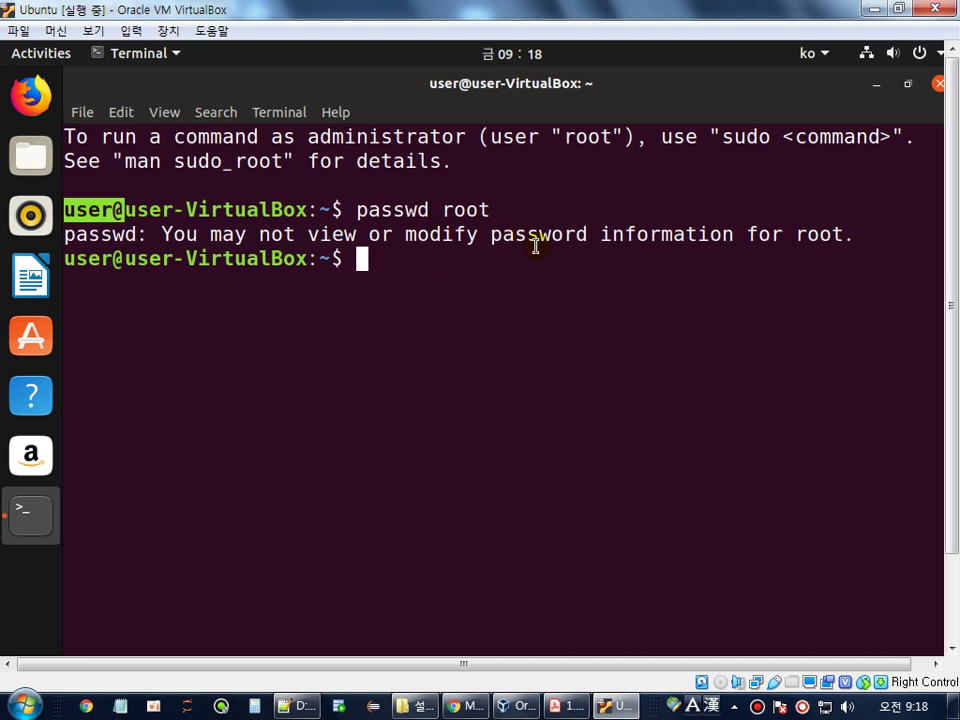
left_click(465, 262)
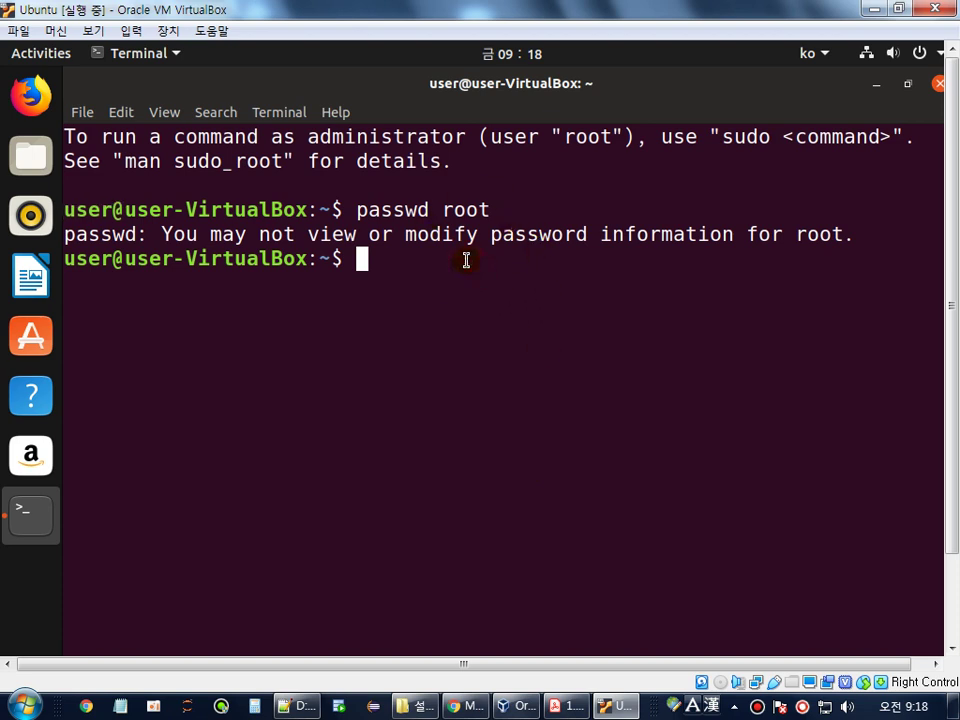
- Run 'sudo passwd root', enter the user's password, then set and confirm a new root password
type("sudo ")
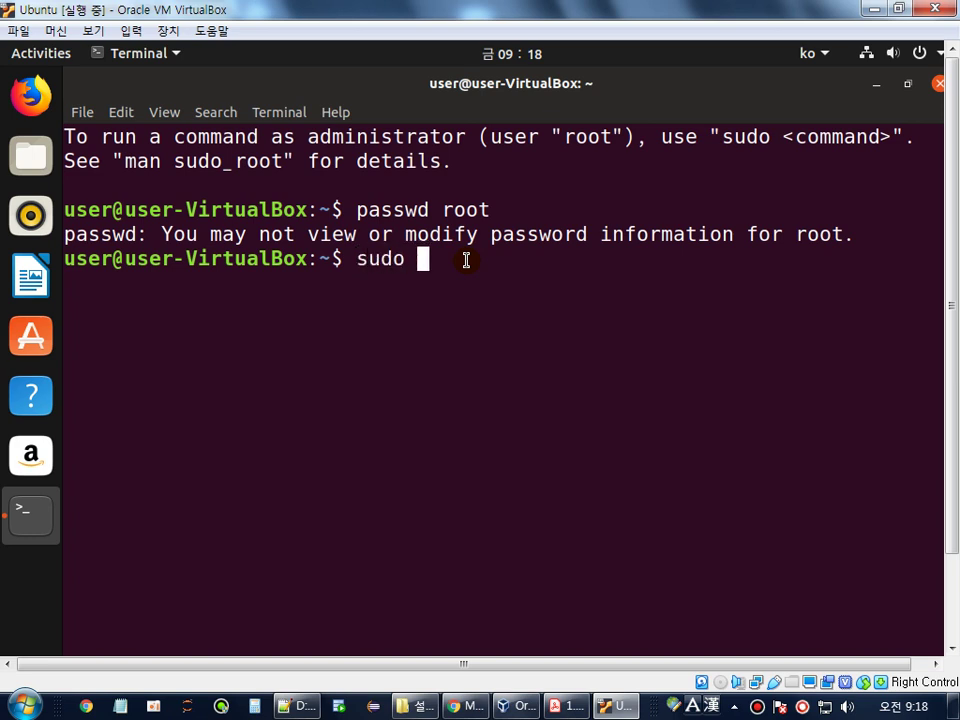
type("passwd root")
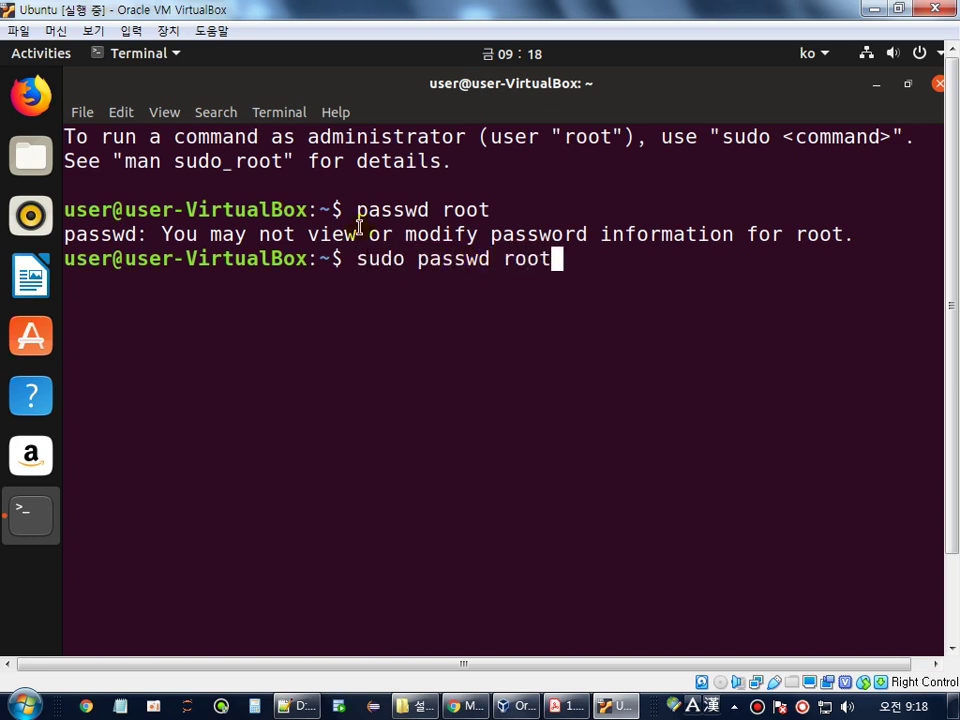
double_click(379, 259)
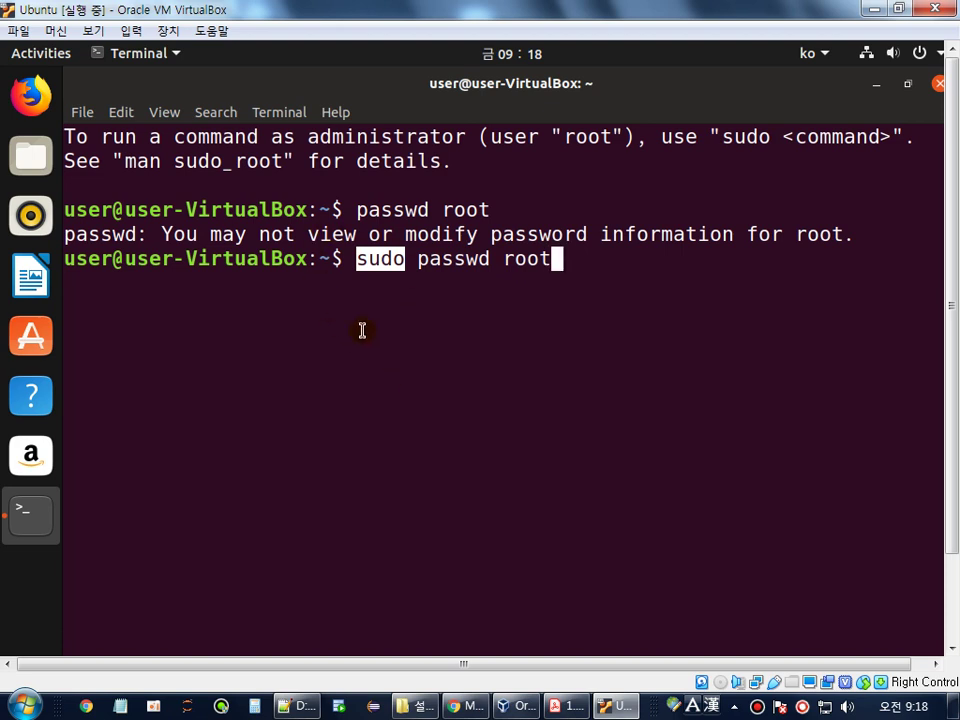
left_click(650, 266)
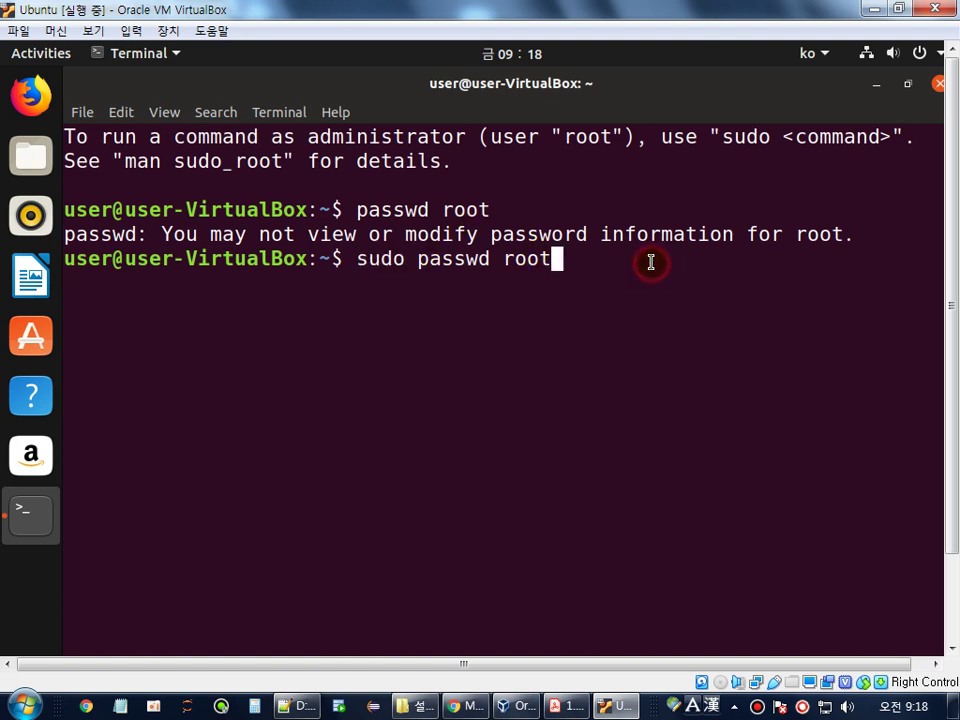
key("Return")
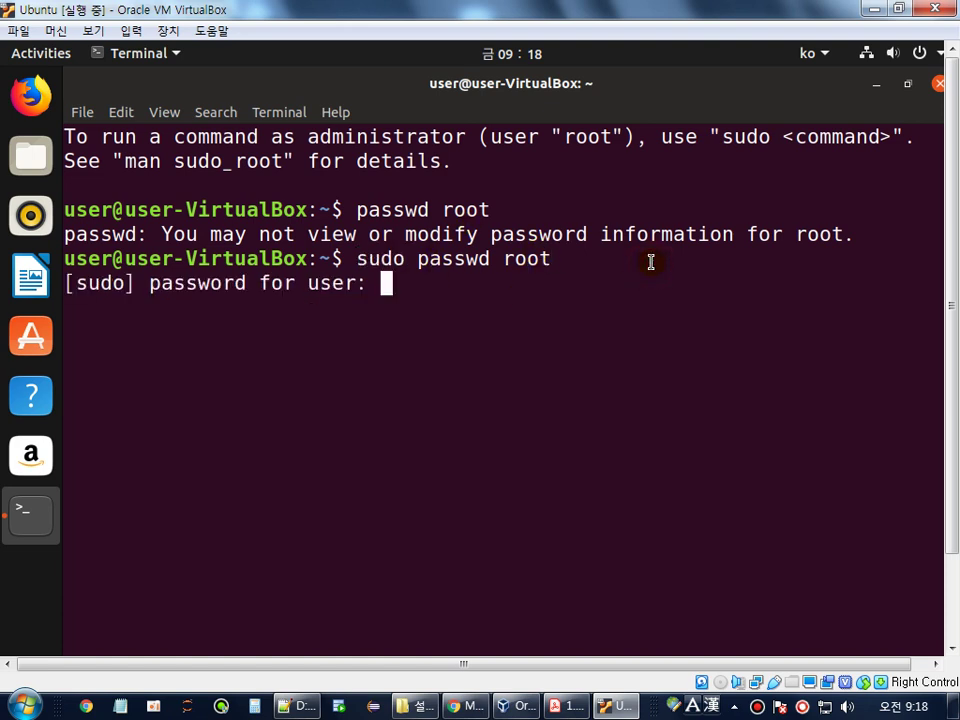
double_click(332, 284)
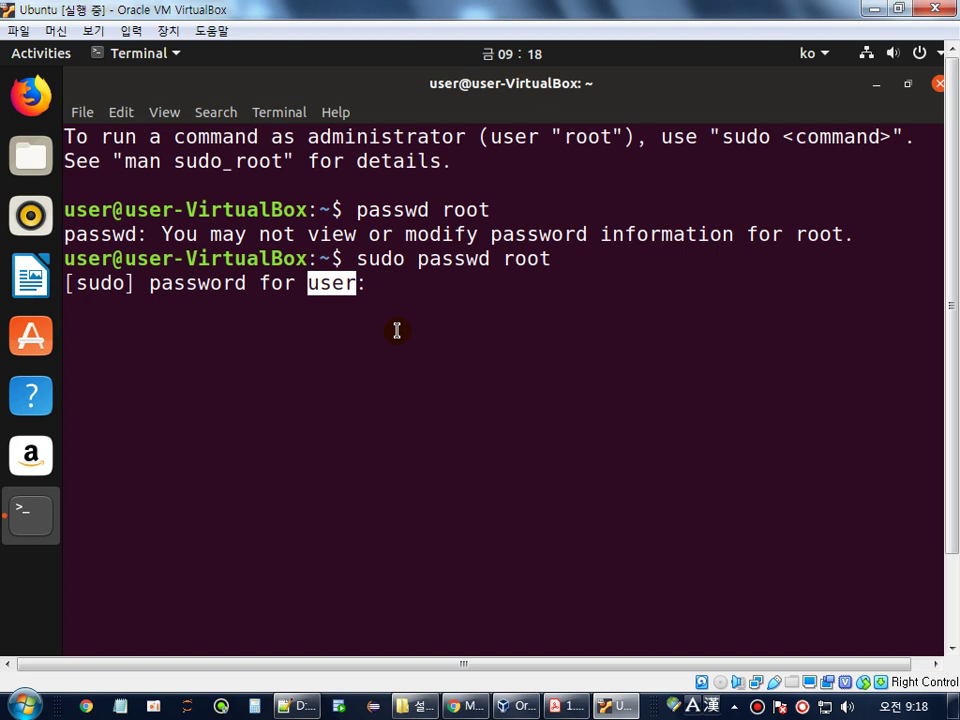
left_click(403, 302)
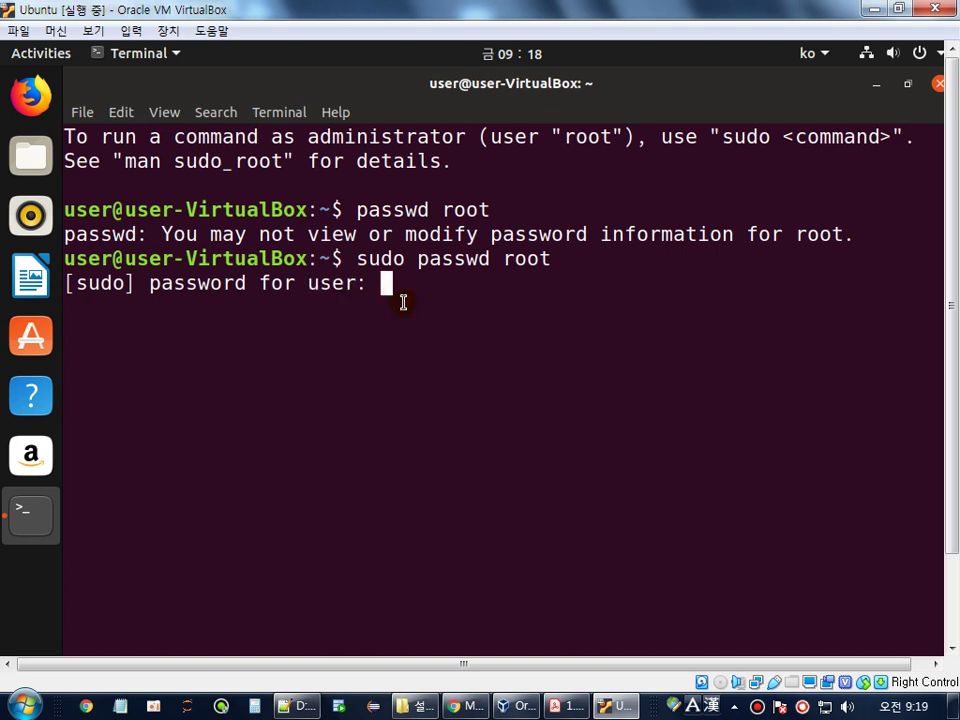
key("Return")
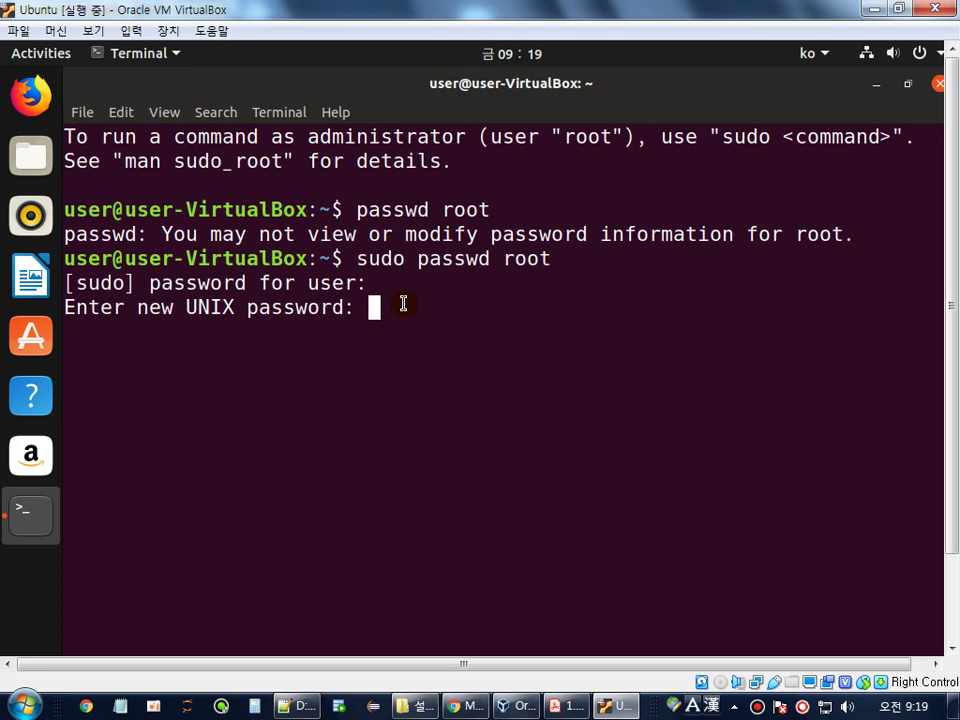
key("Return")
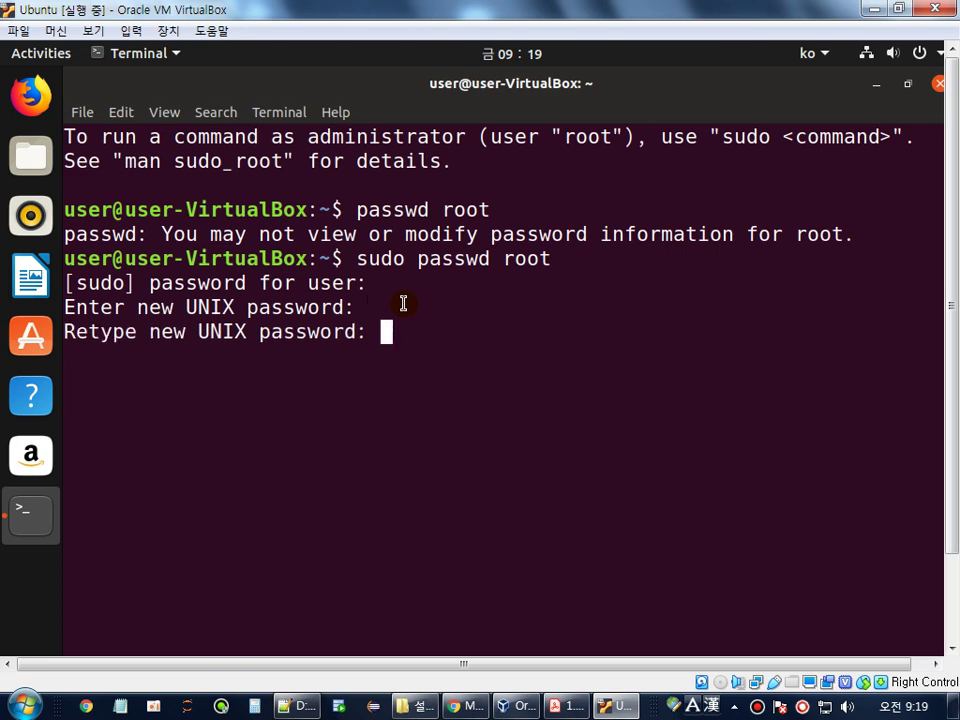
key("Return")
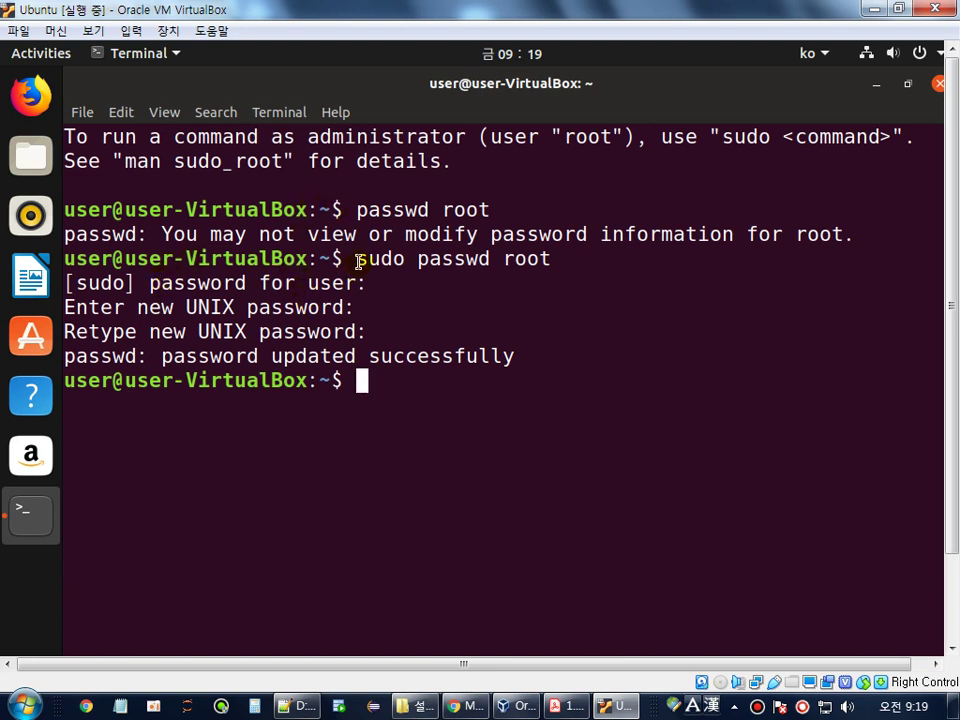
left_click_drag(358, 262, 398, 261)
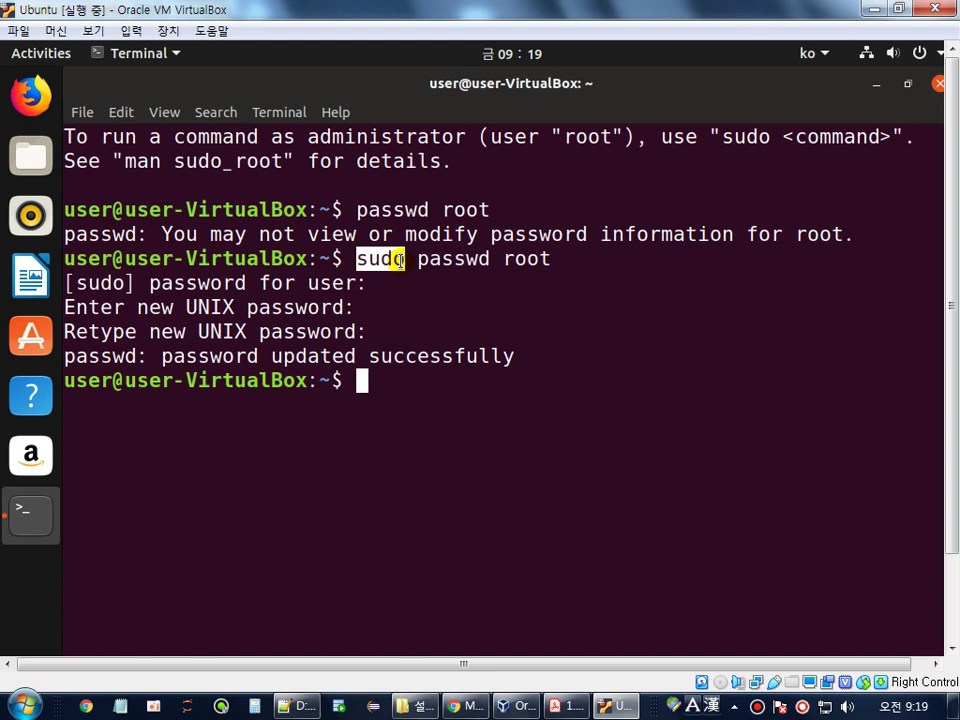
left_click(647, 713)
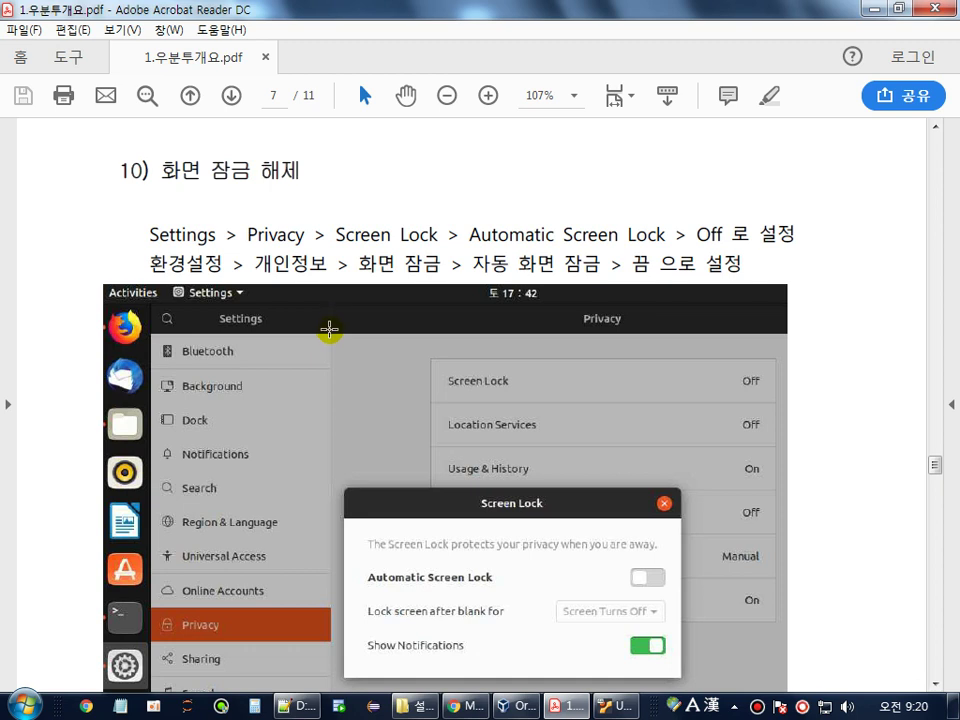
- Review guide step 10, highlighting the Settings > Privacy > Screen Lock path lines, then return to the VM
scroll(326, 322, "down", 1)
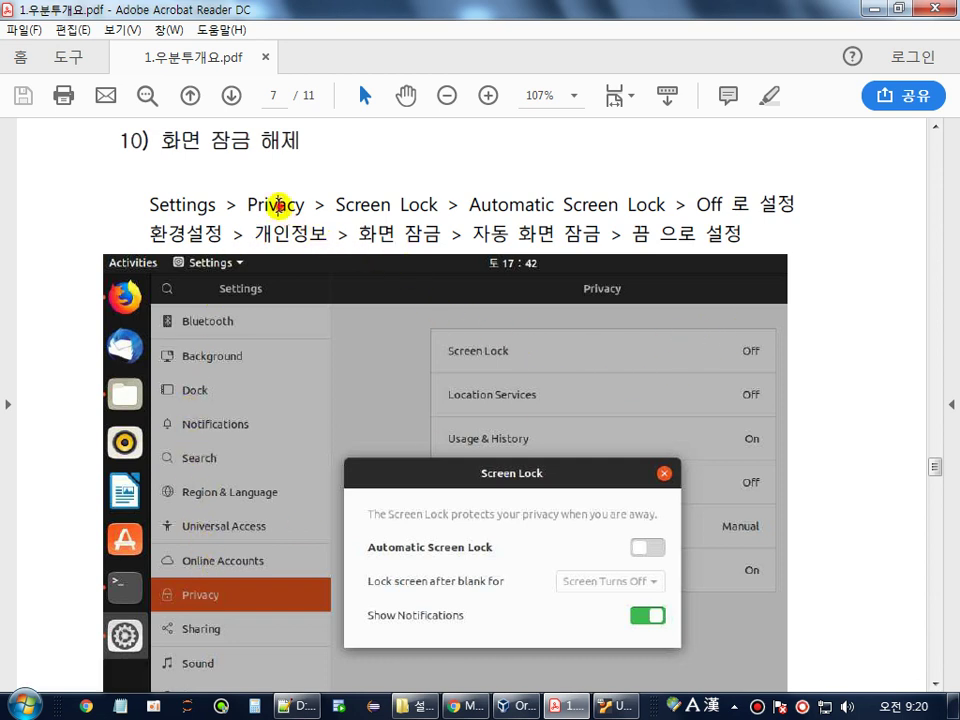
double_click(277, 205)
left_click_drag(339, 208, 800, 208)
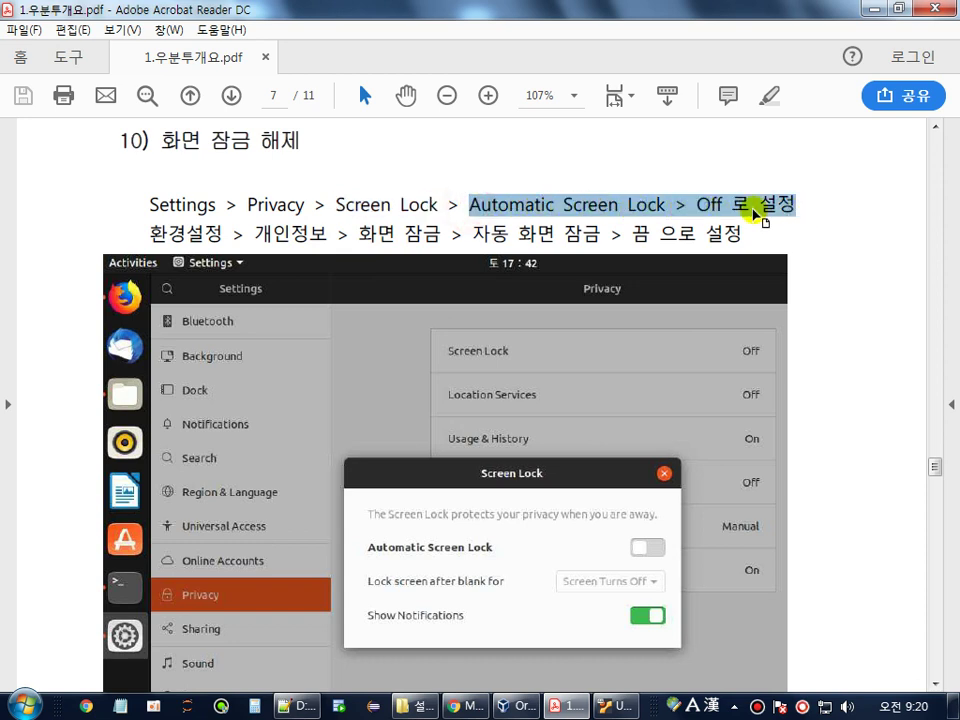
left_click_drag(150, 212, 760, 212)
left_click_drag(150, 237, 648, 235)
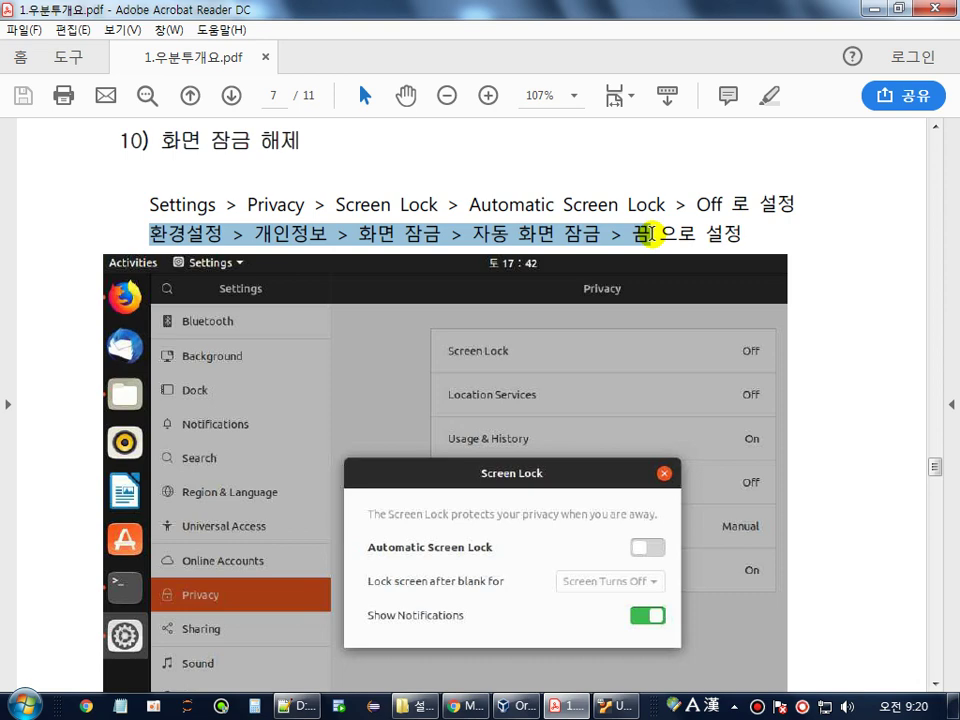
left_click(614, 706)
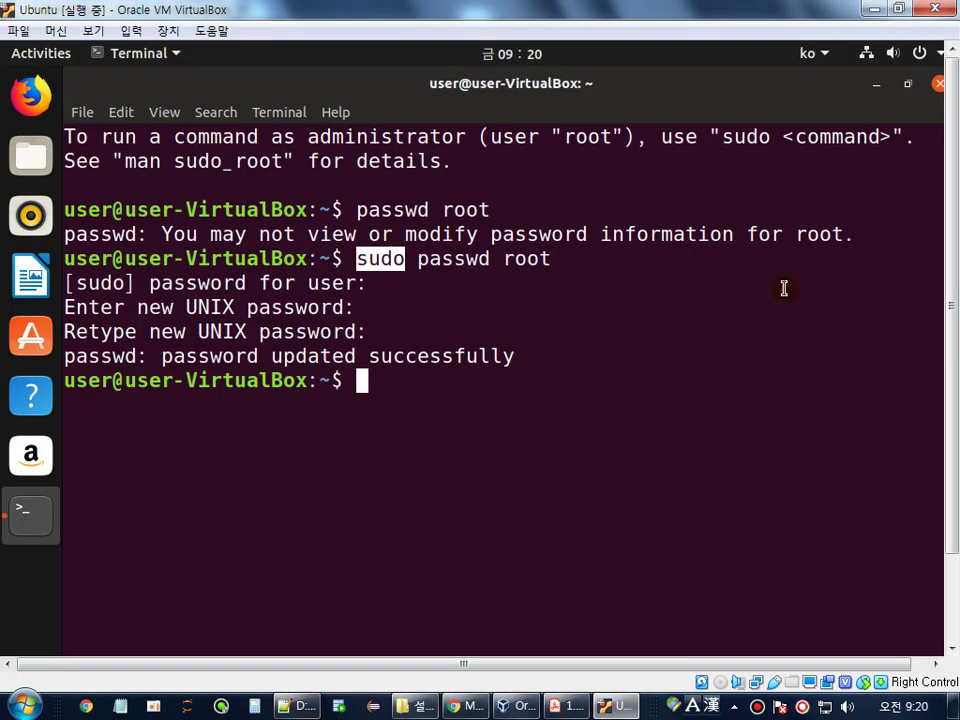
- Turn off Automatic Screen Lock under Ubuntu Settings > Privacy > Screen Lock
left_click(763, 663)
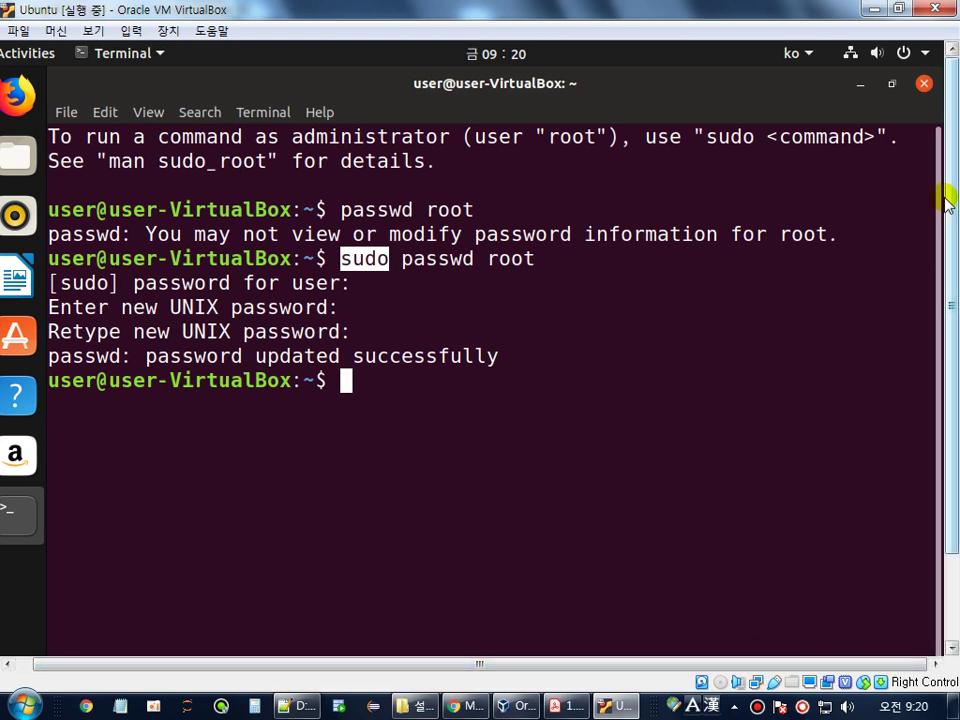
left_click(926, 58)
left_click(707, 263)
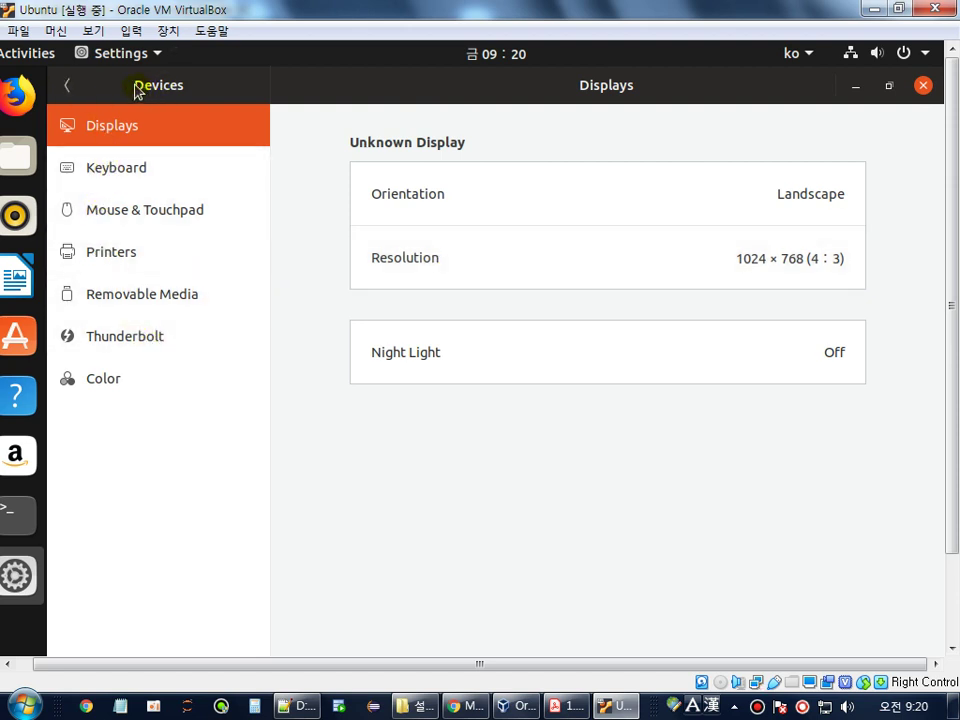
left_click(65, 87)
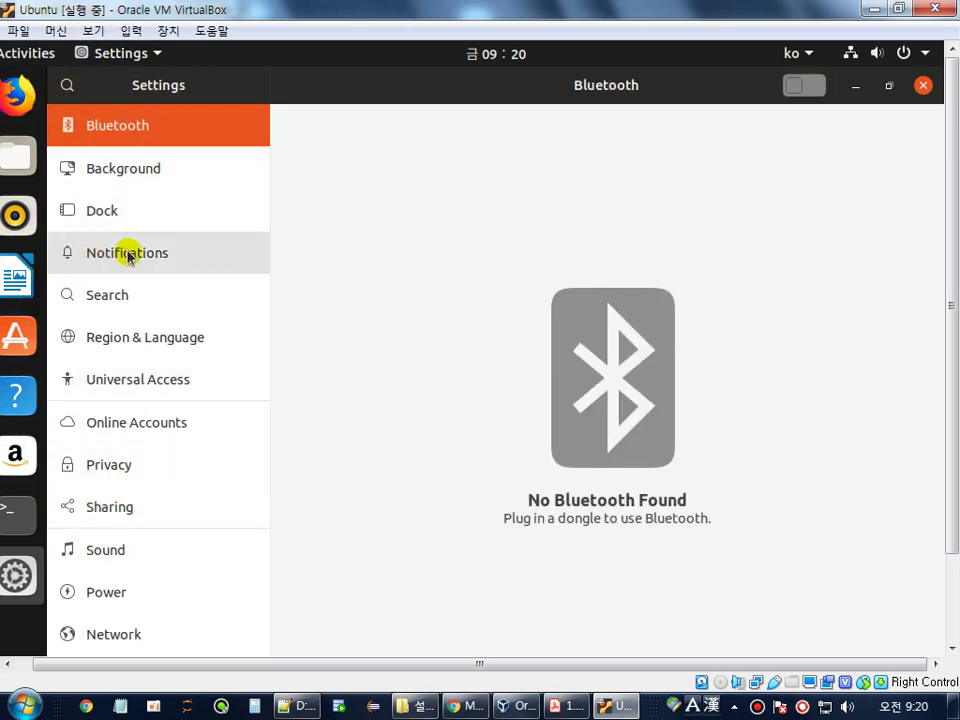
left_click(118, 466)
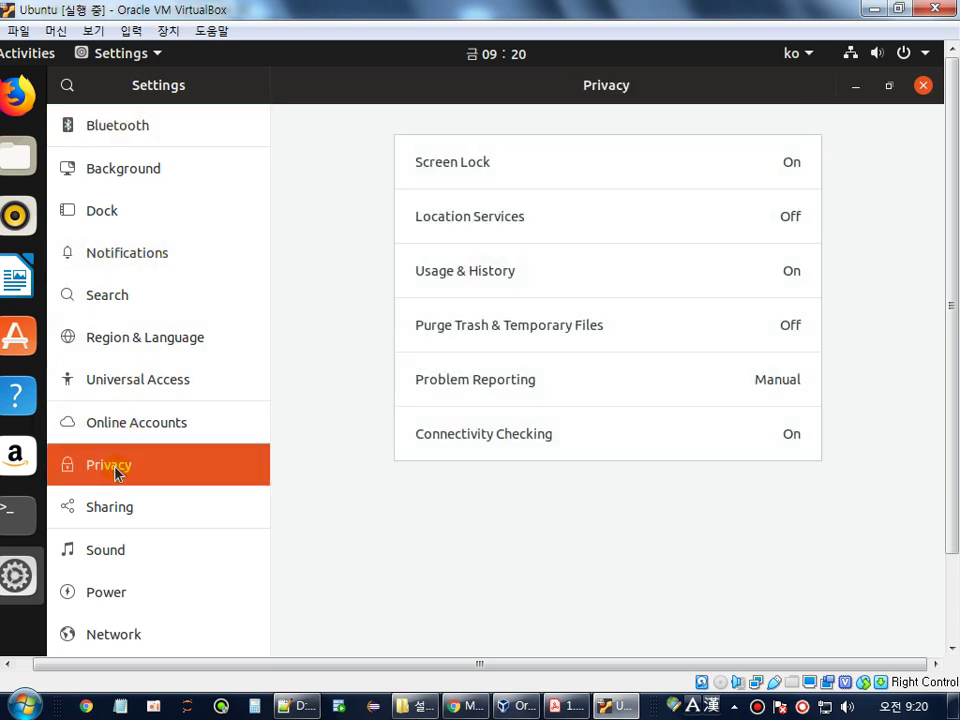
left_click(456, 167)
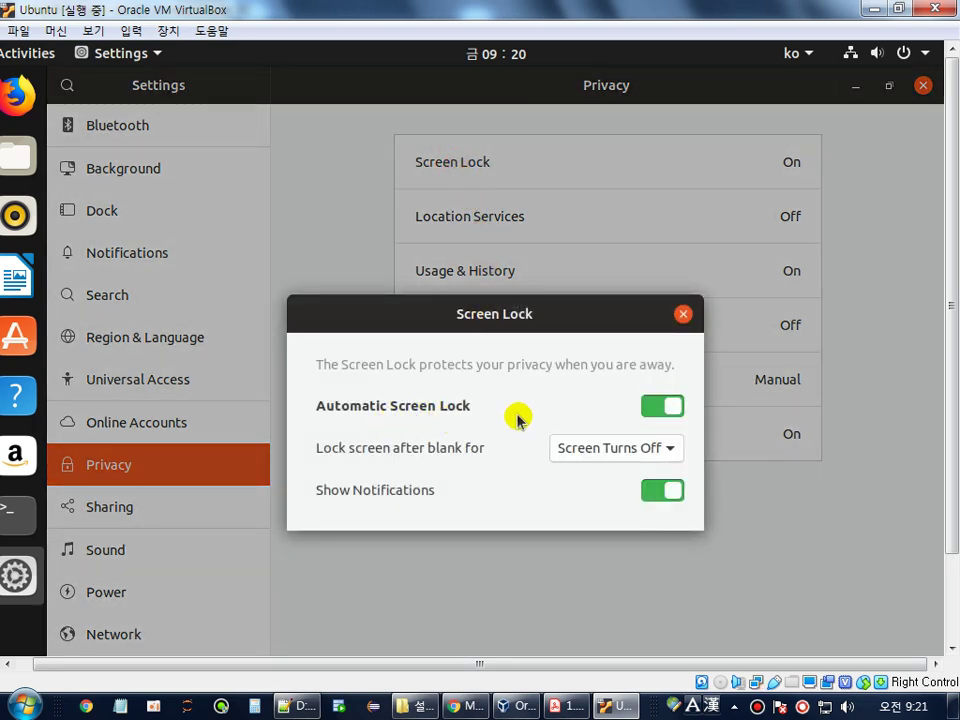
left_click(661, 408)
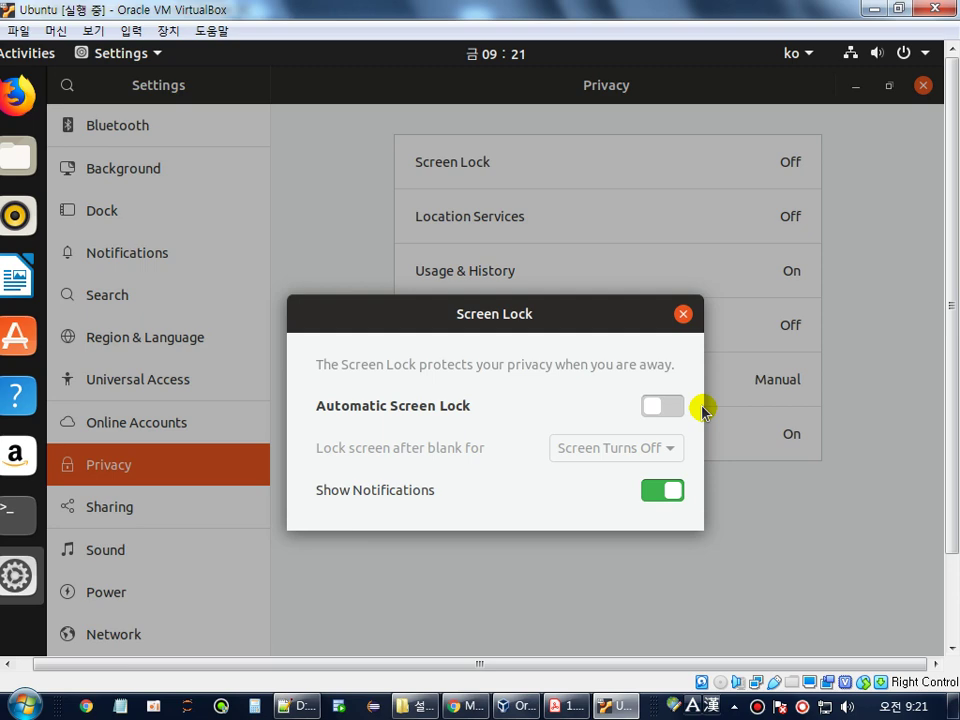
left_click(683, 316)
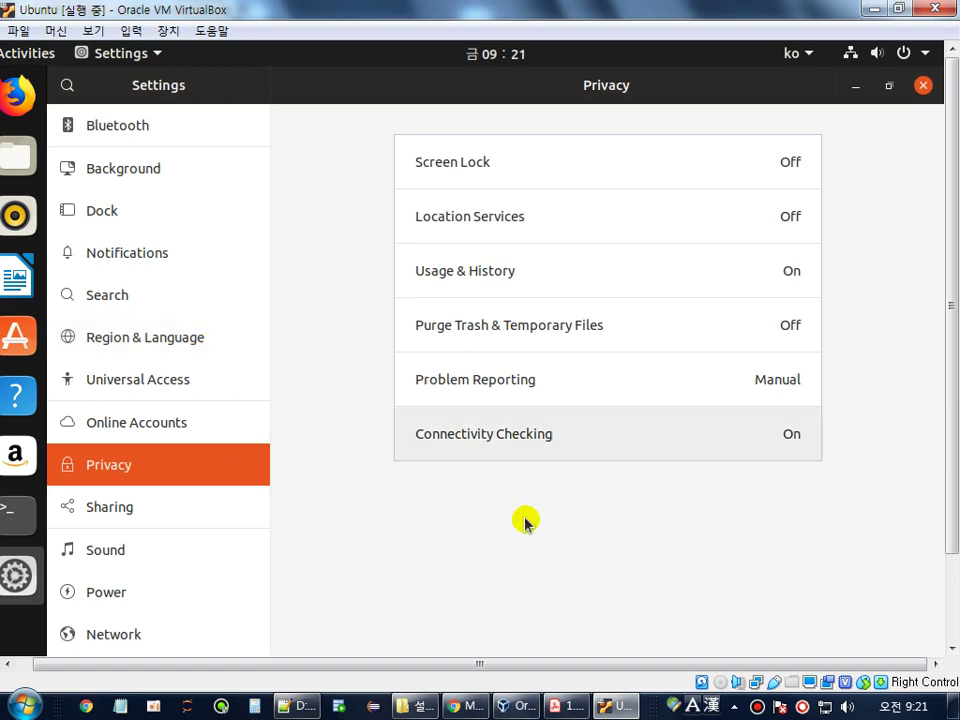
- Highlight guide step 11's heading and its 전원 > Blank screen > Never line, then return to Ubuntu
left_click(568, 706)
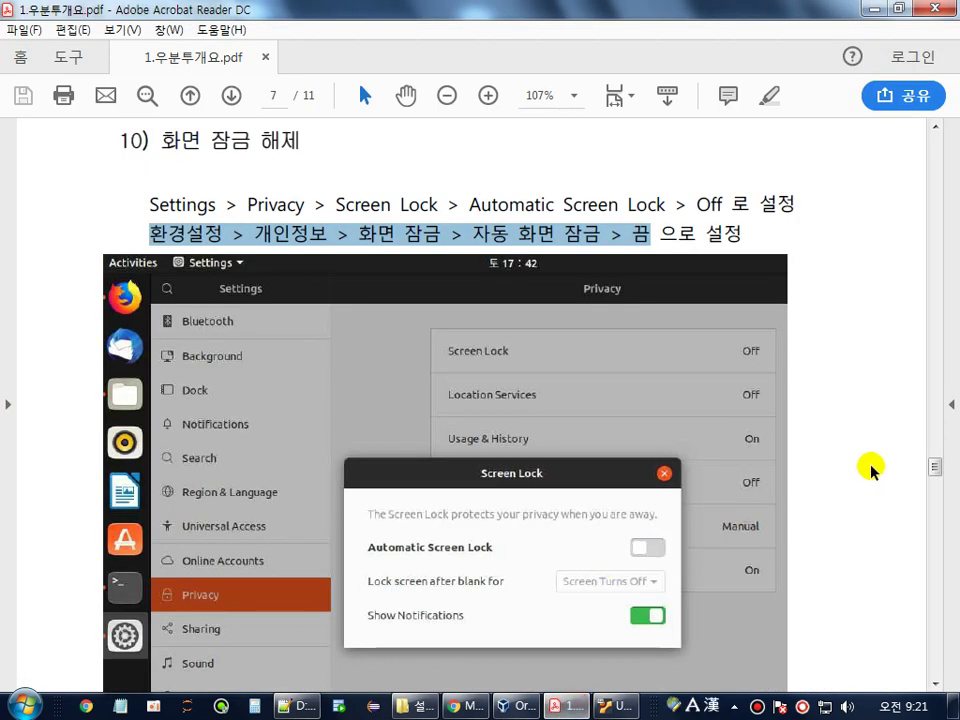
left_click(904, 467)
scroll(855, 472, "down", 3)
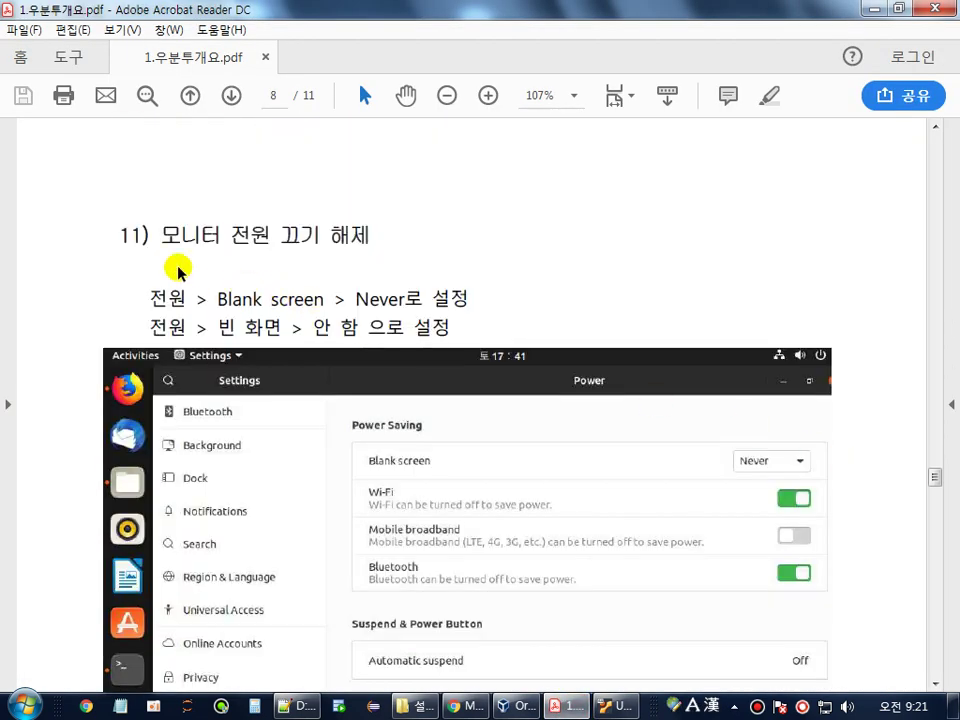
left_click_drag(166, 240, 357, 232)
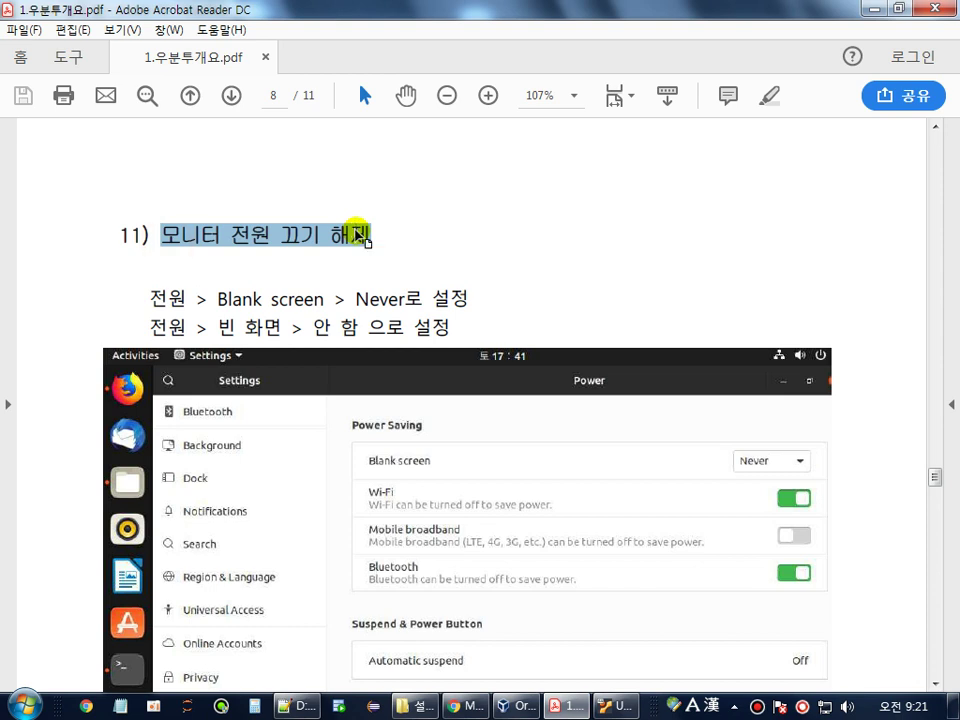
left_click(120, 299)
left_click_drag(148, 300, 422, 300)
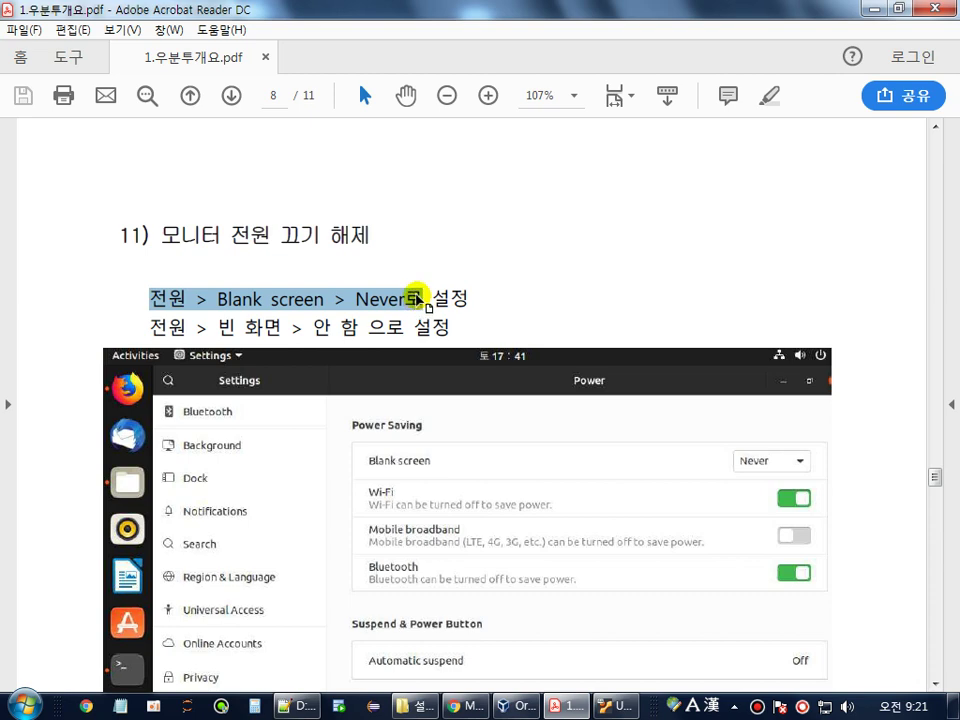
left_click(600, 704)
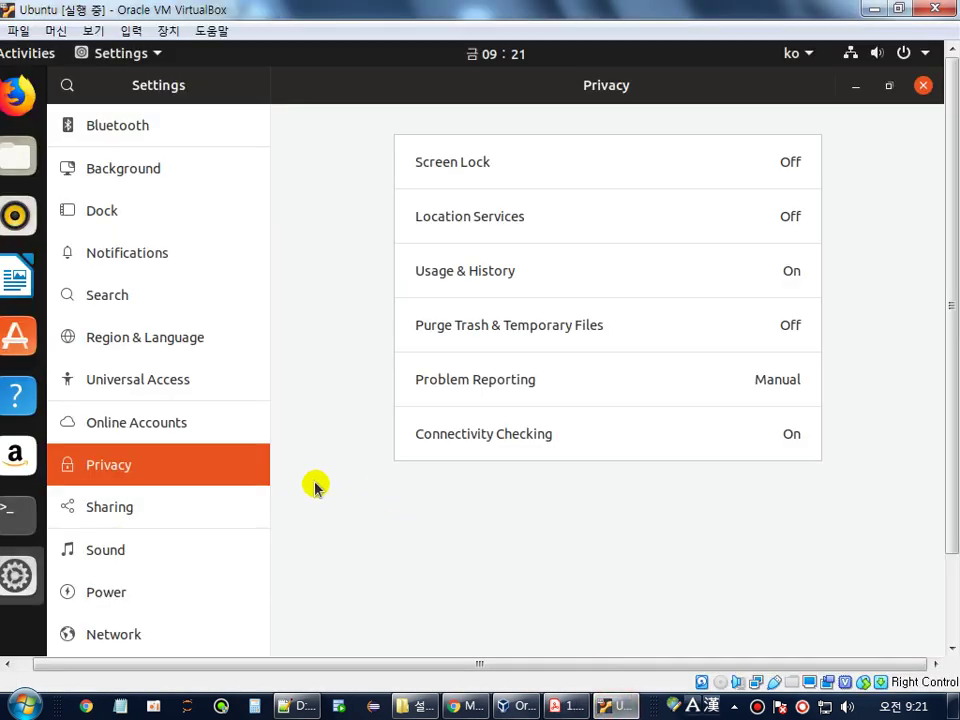
- Set Power > Blank screen to Never and close Ubuntu's Settings window
left_click(110, 600)
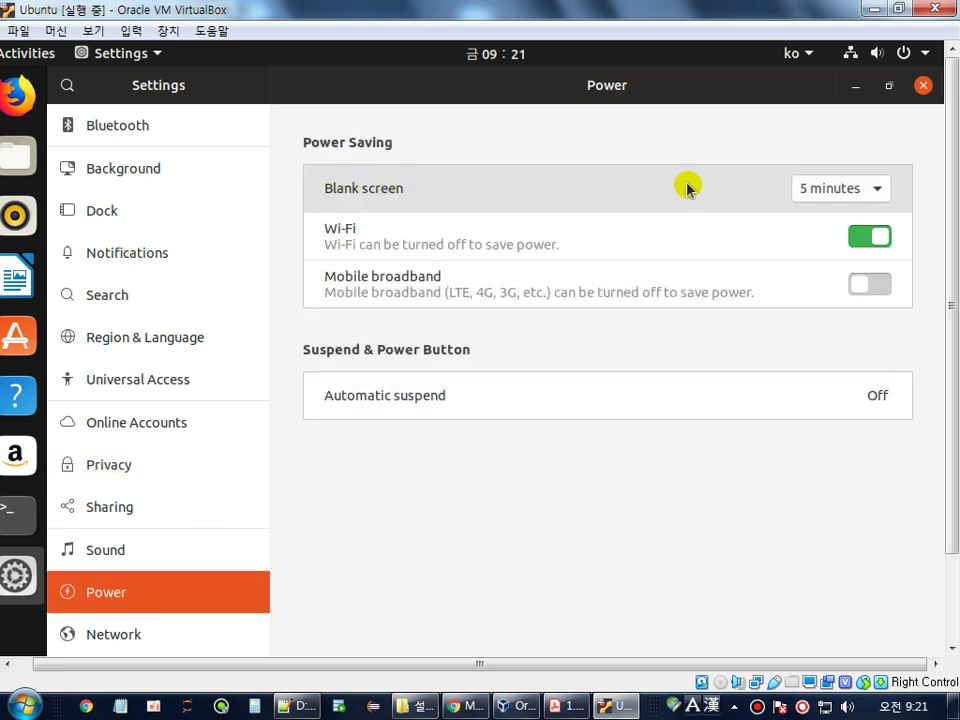
left_click(845, 190)
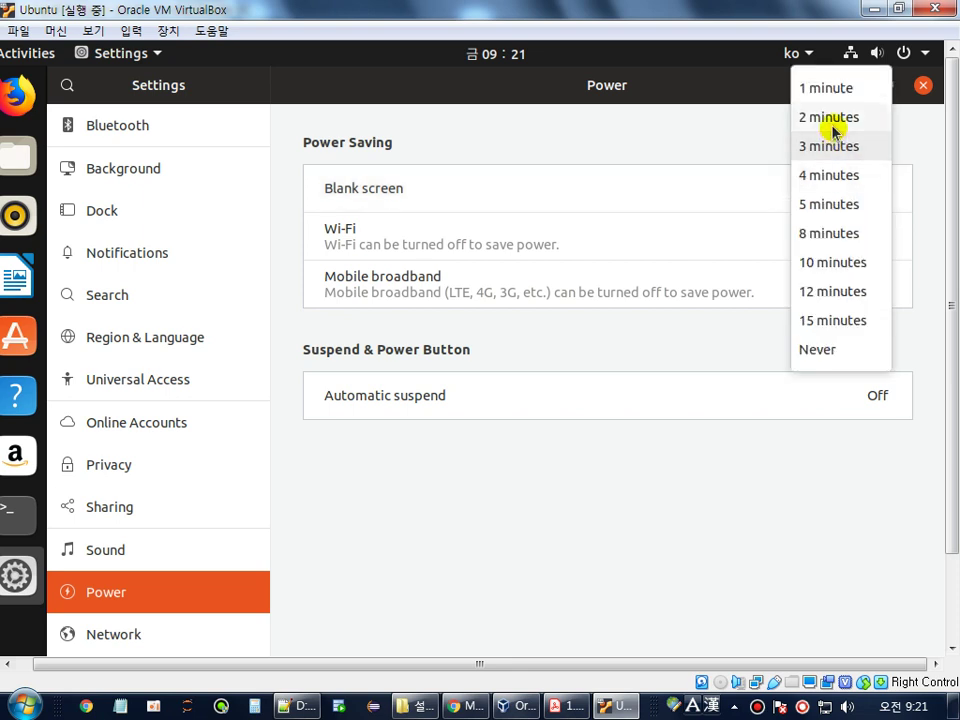
left_click(819, 352)
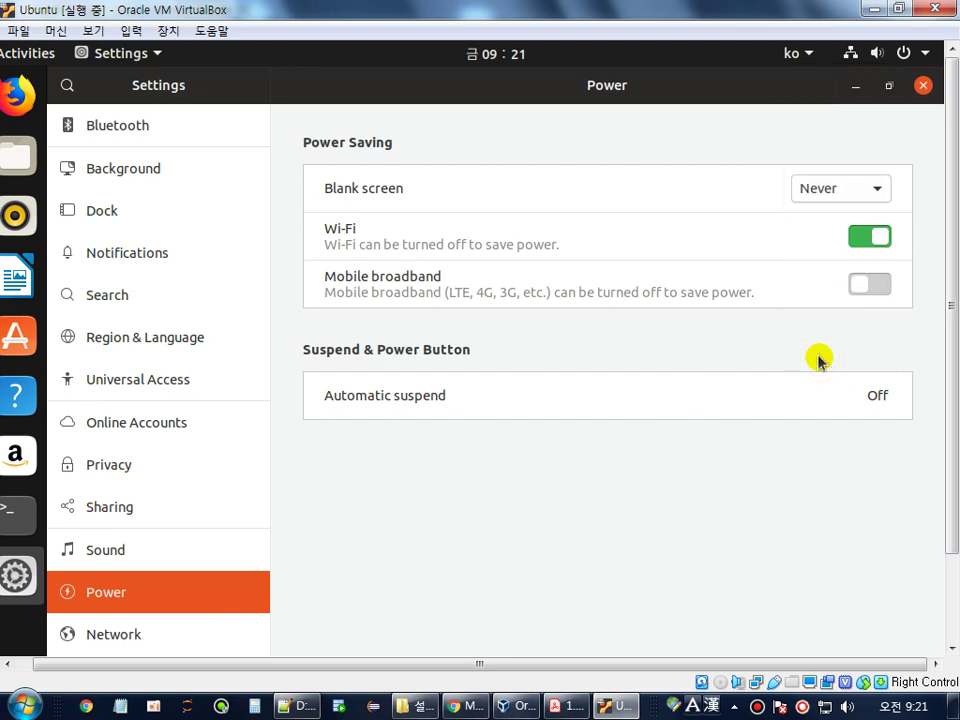
left_click(922, 85)
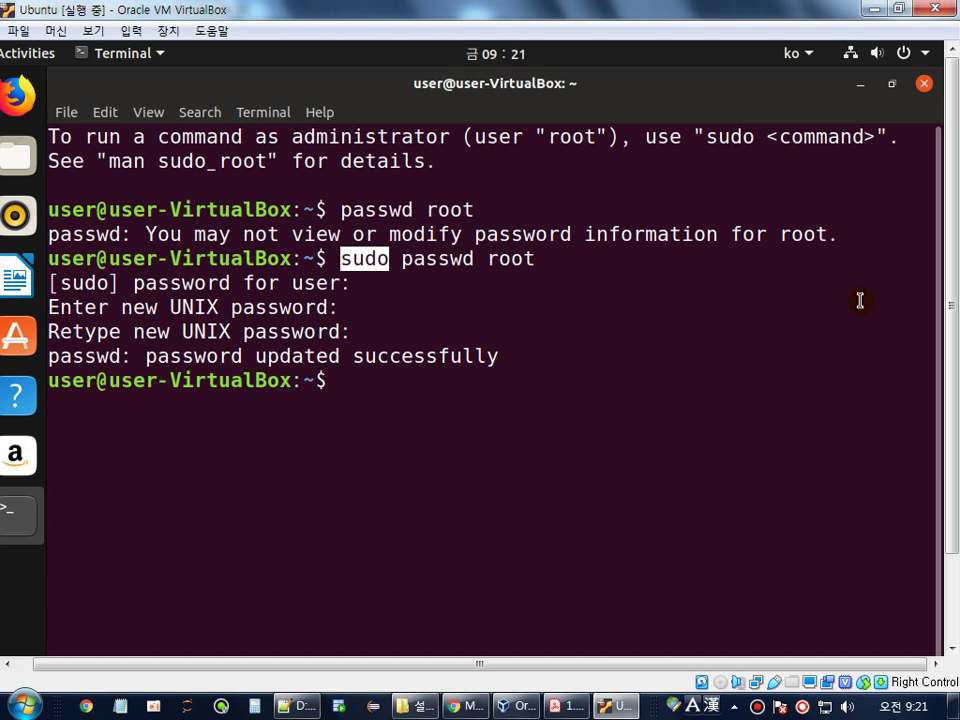
- Check the PDF guide's page 9, step 12 on network adapter settings, then return to the terminal
left_click(566, 706)
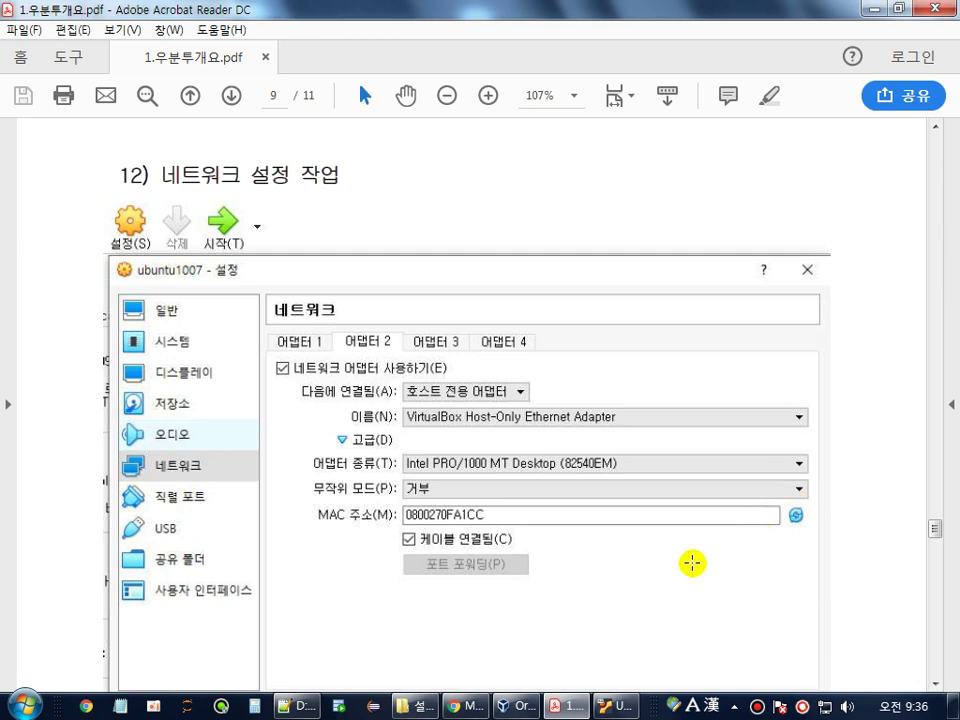
left_click(606, 705)
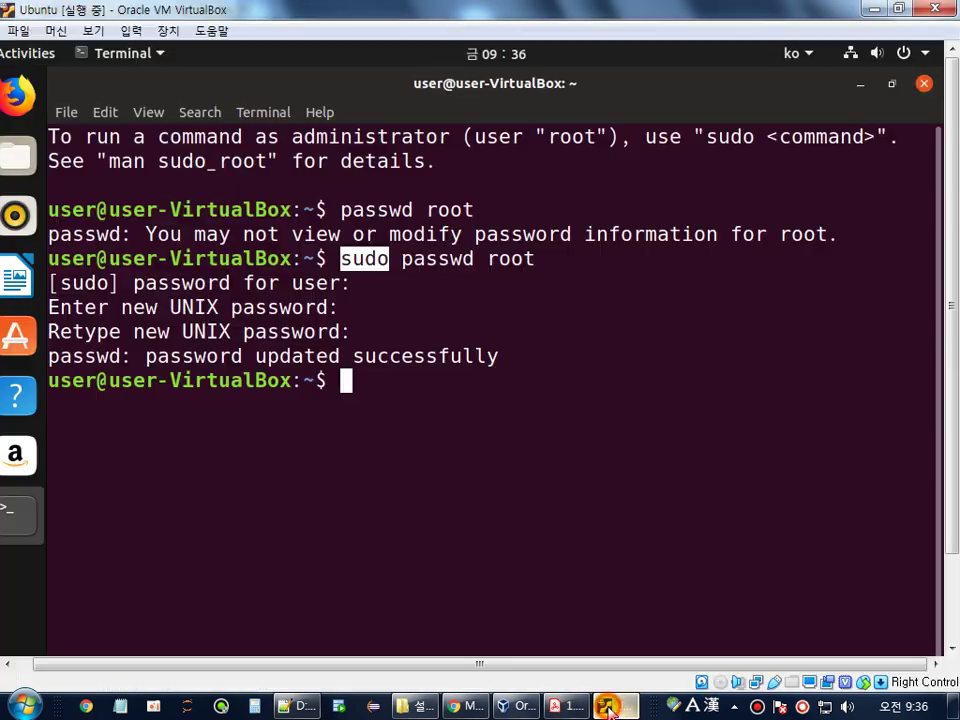
- Run ifconfig in the Ubuntu terminal, which reports the command is not found
left_click(521, 448)
type("if")
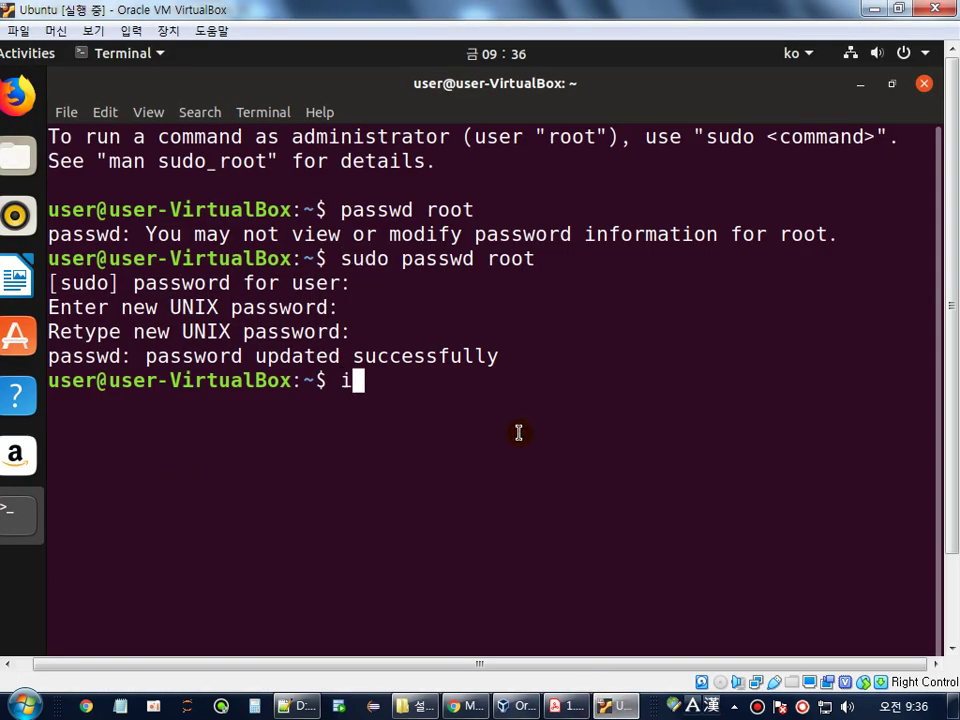
type("config")
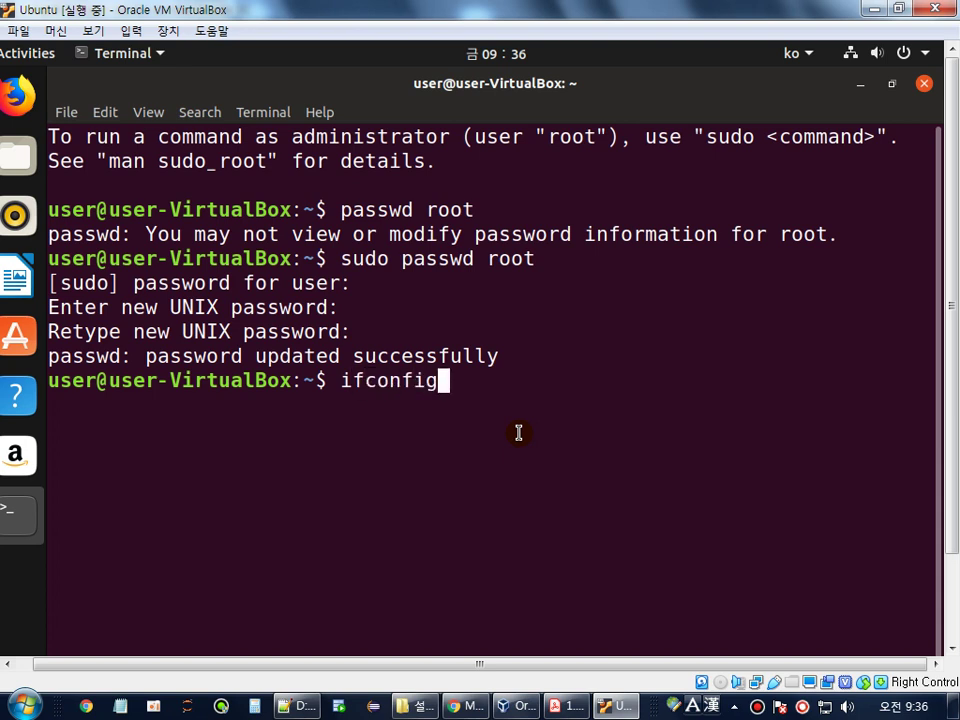
key("Return")
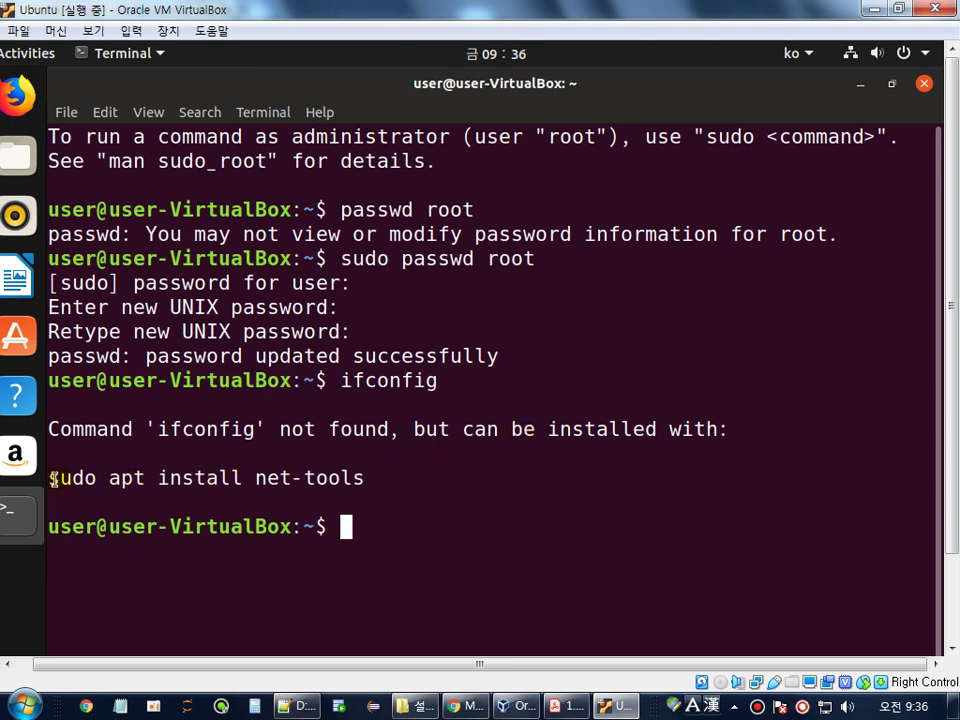
- Highlight the suggested 'sudo apt install net-tools' command and the failed ifconfig line
left_click_drag(50, 482, 92, 480)
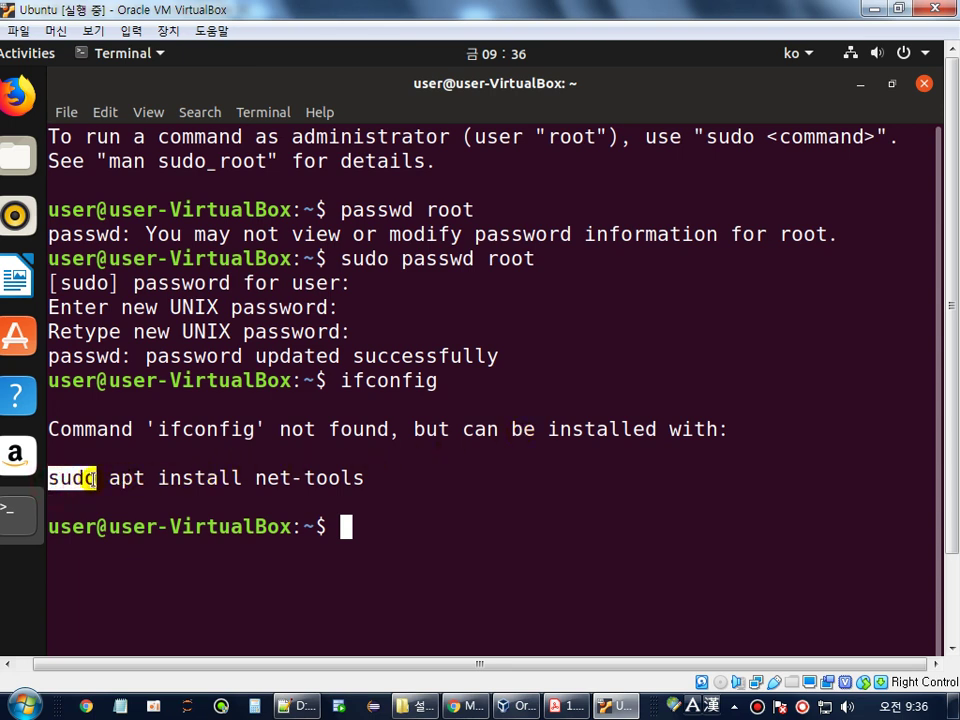
double_click(126, 478)
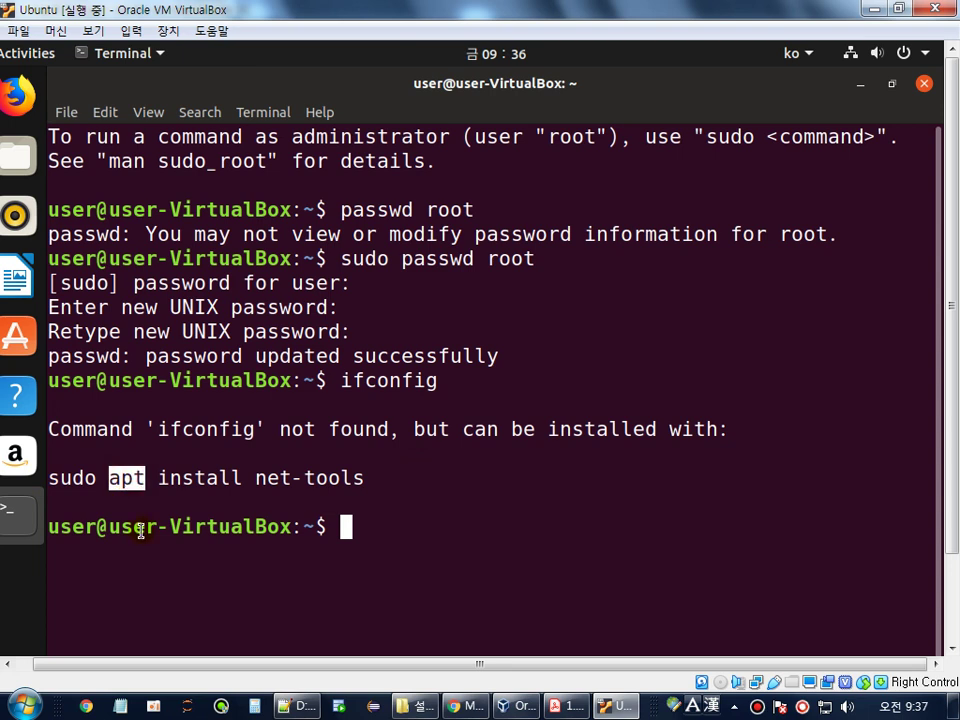
left_click(199, 476)
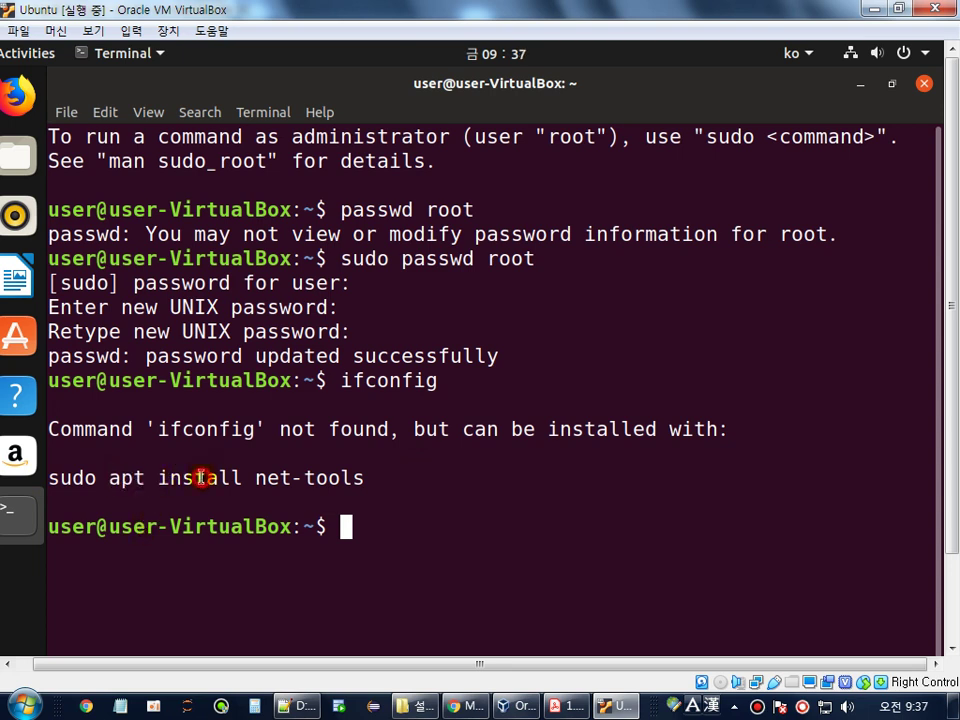
double_click(199, 478)
left_click(256, 481)
left_click_drag(256, 481, 366, 485)
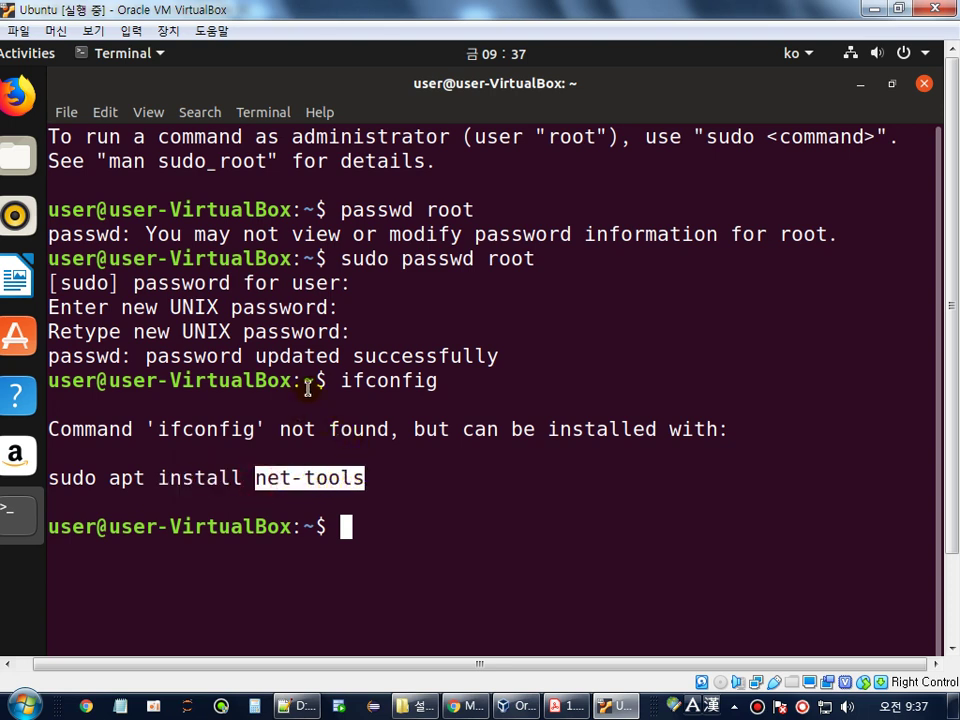
left_click_drag(338, 381, 437, 381)
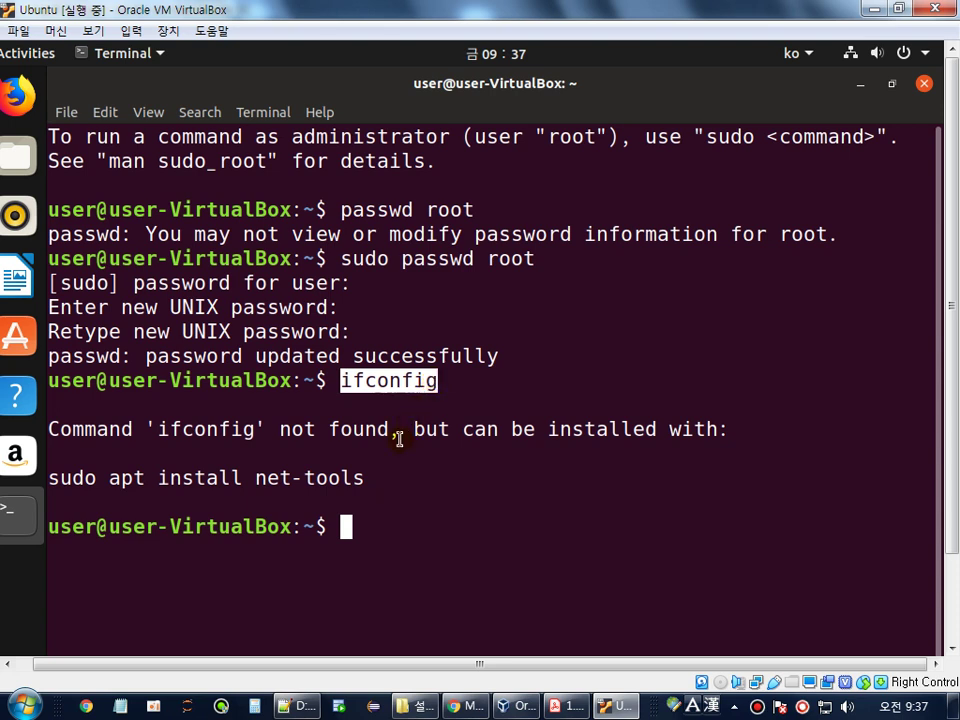
left_click_drag(373, 476, 38, 477)
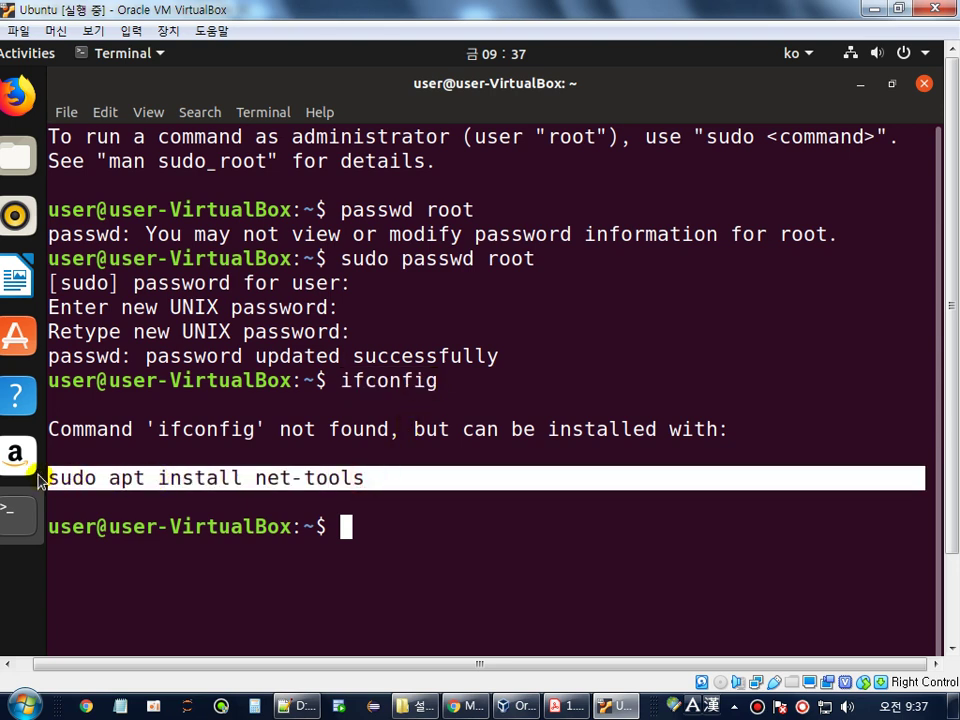
left_click(358, 534)
- Run 'sudo apt install net-tools' and enter the sudo password to install net-tools 1.60
type("su")
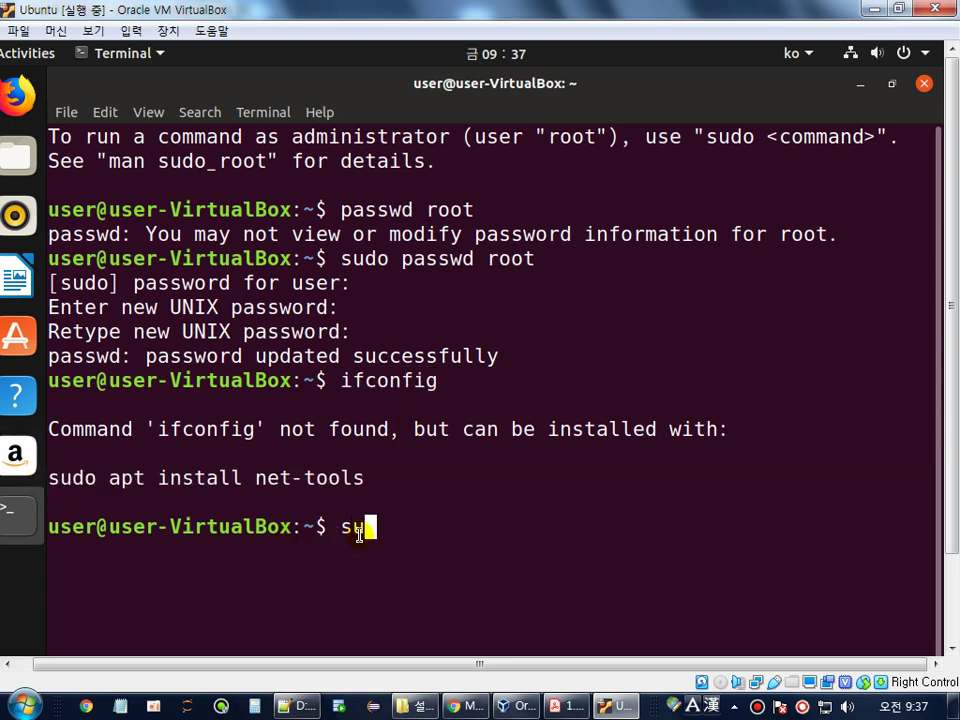
type("do apt inst")
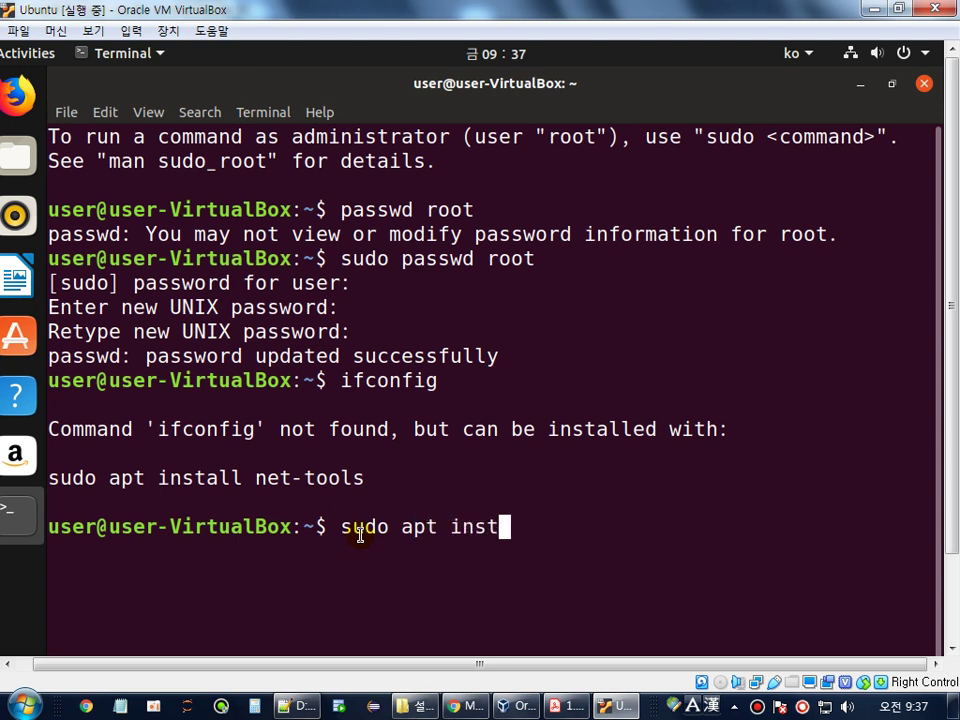
type("all net-tools")
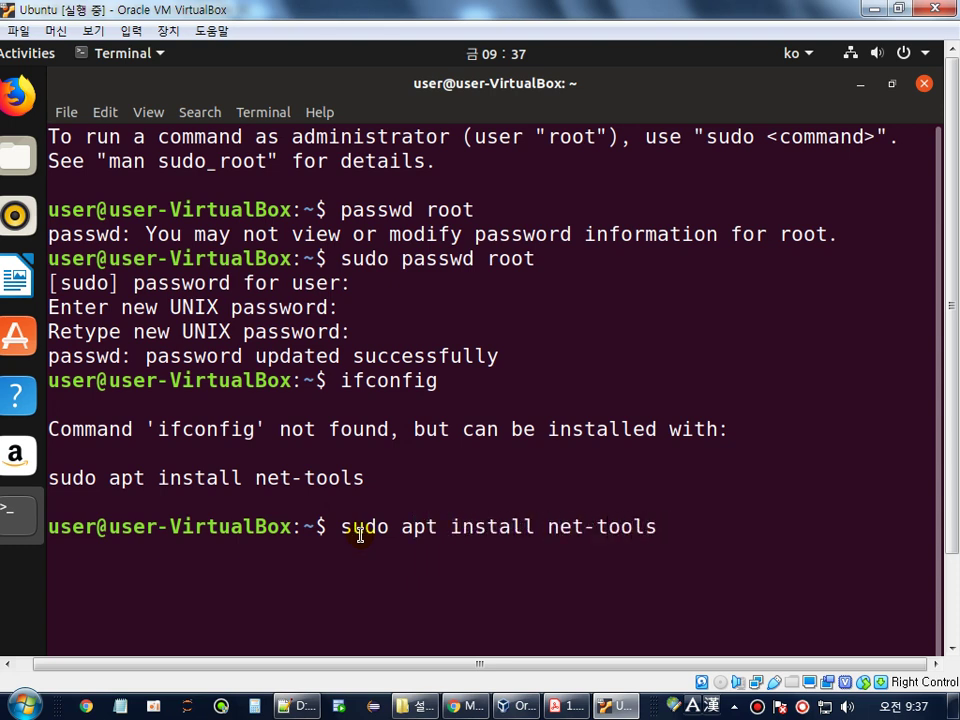
key("Return")
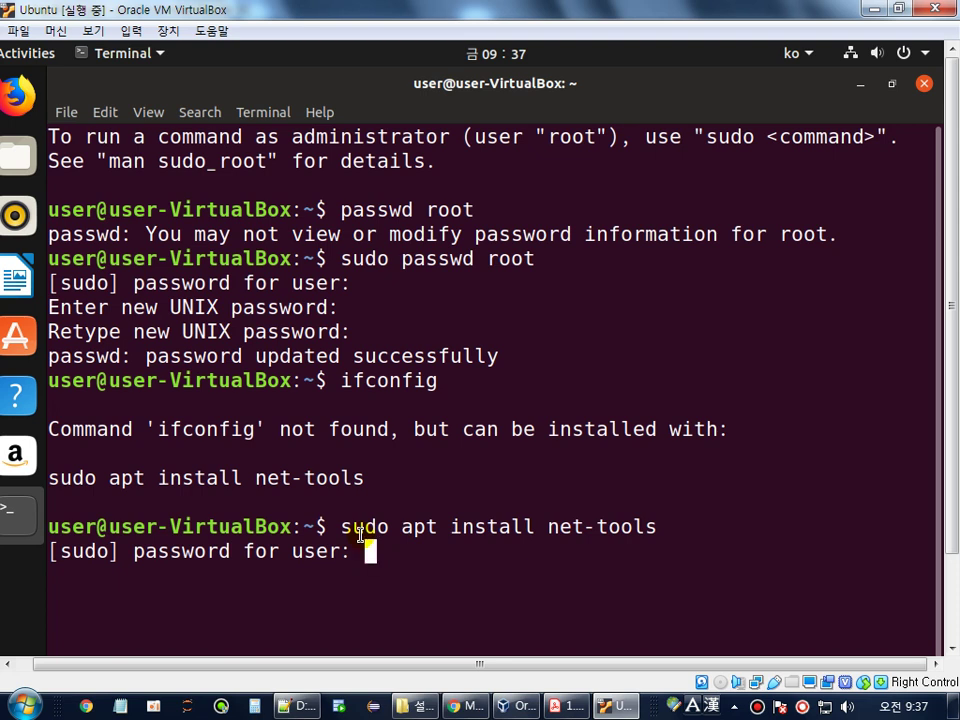
key("Return")
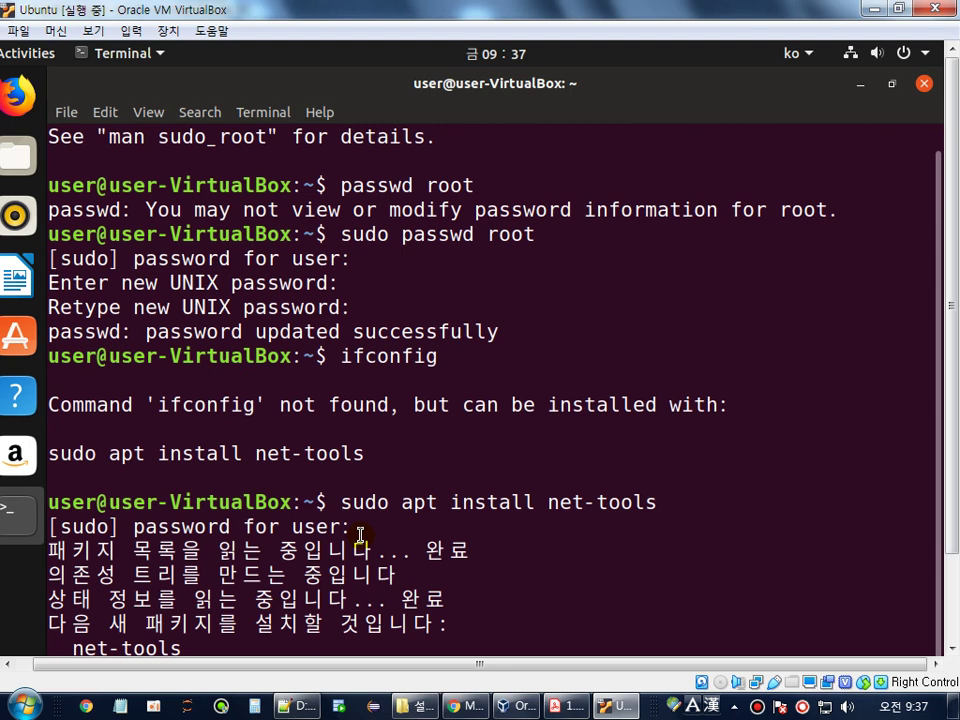
left_click_drag(951, 542, 946, 648)
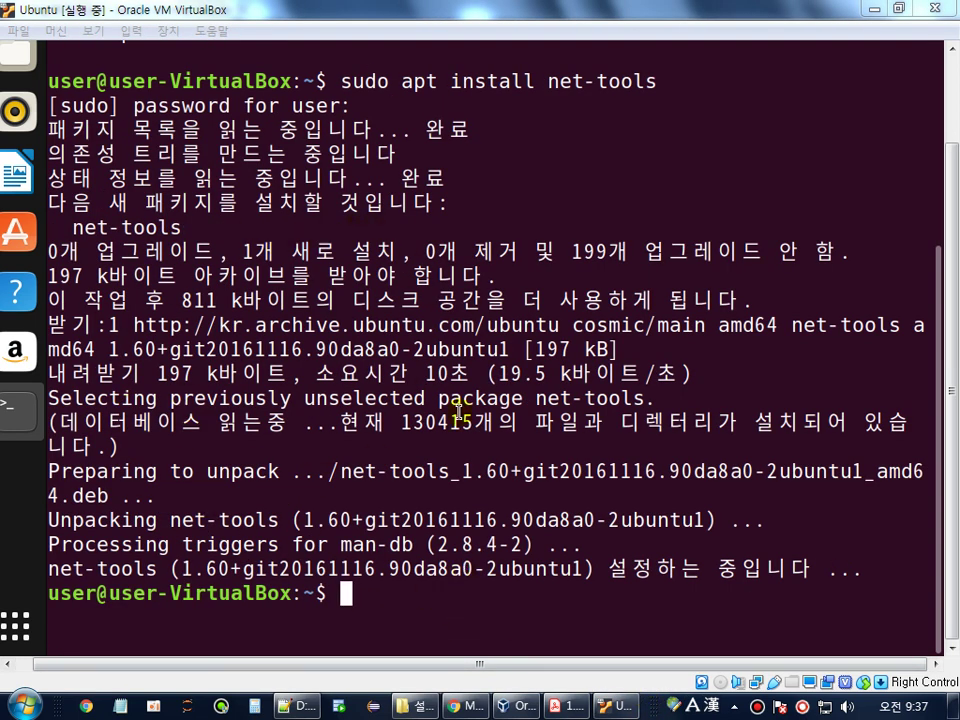
left_click(370, 612)
- Clear the terminal and run ifconfig to list interface enp0s3 with inet 10.0.2.15
type("c")
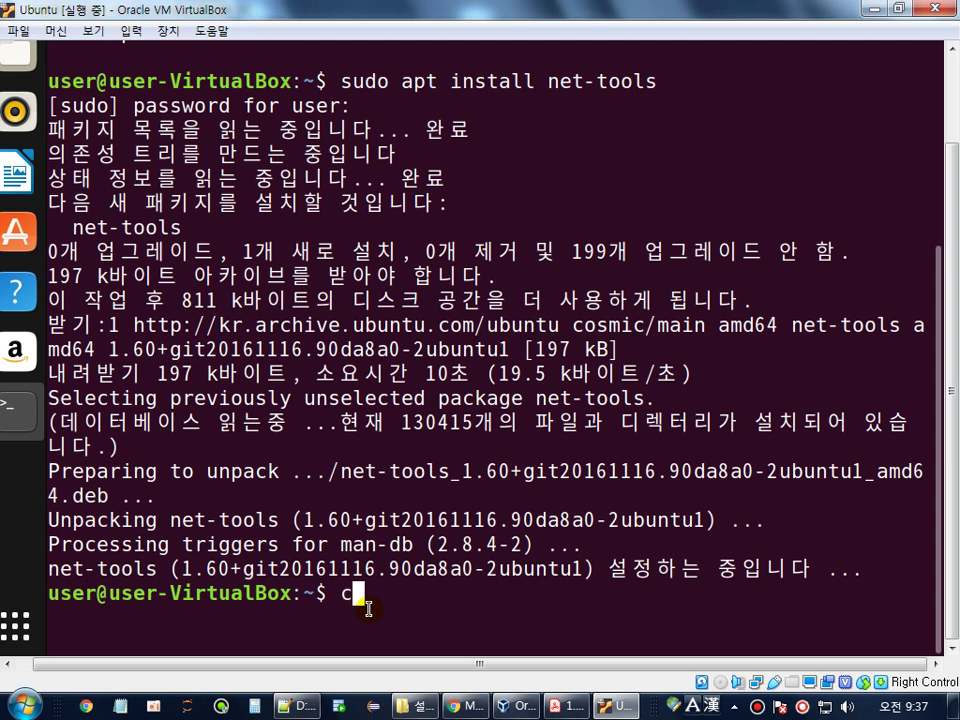
type("lear")
key("Return")
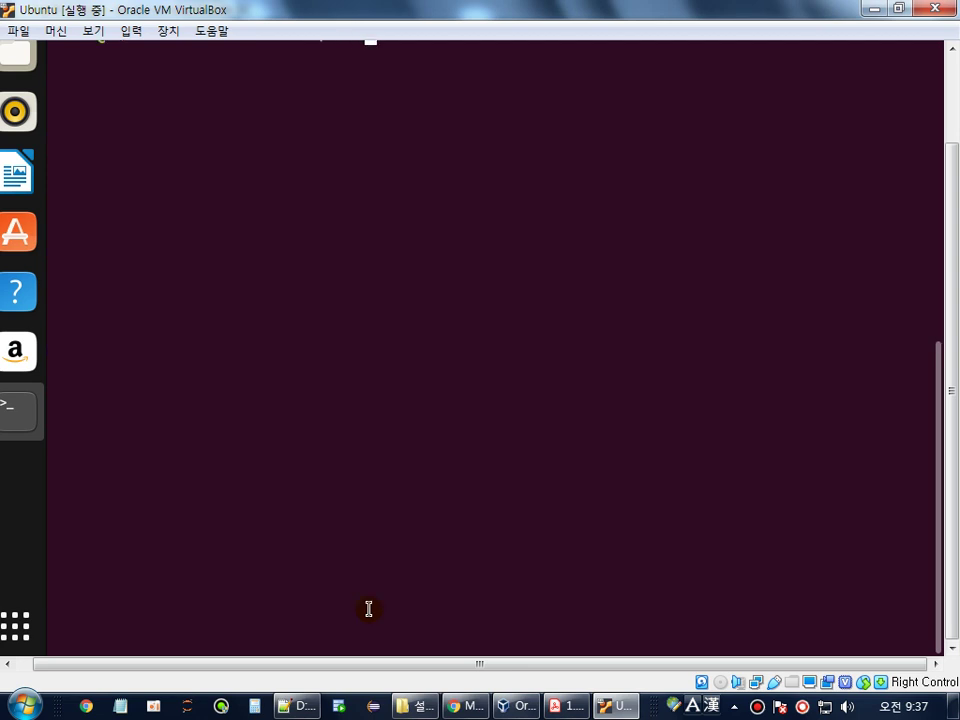
left_click_drag(945, 476, 953, 412)
type("if")
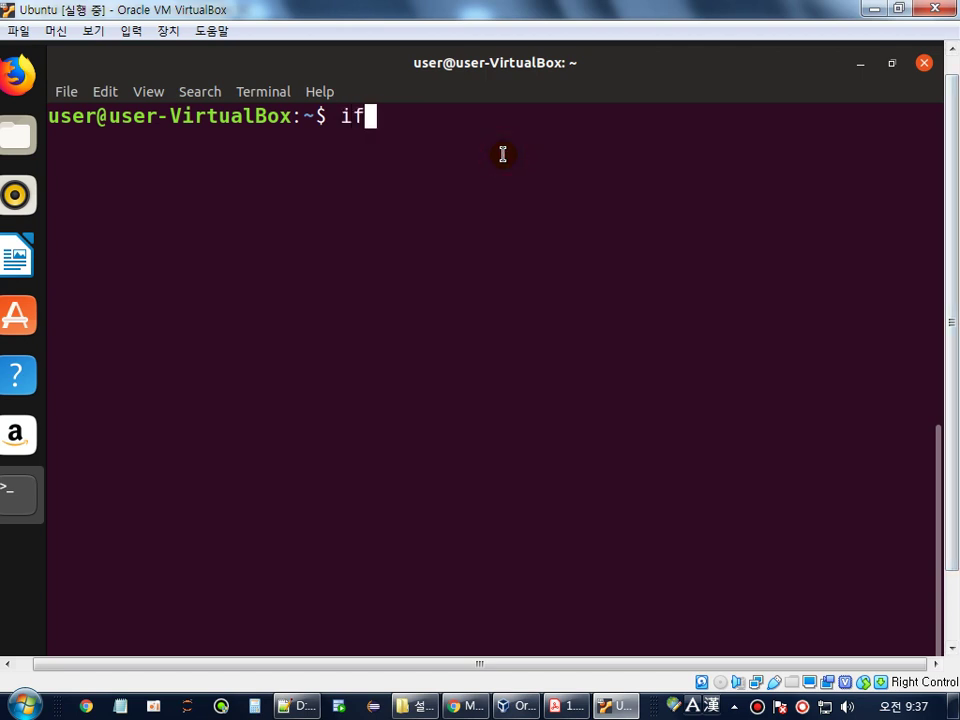
type("config")
key("Return")
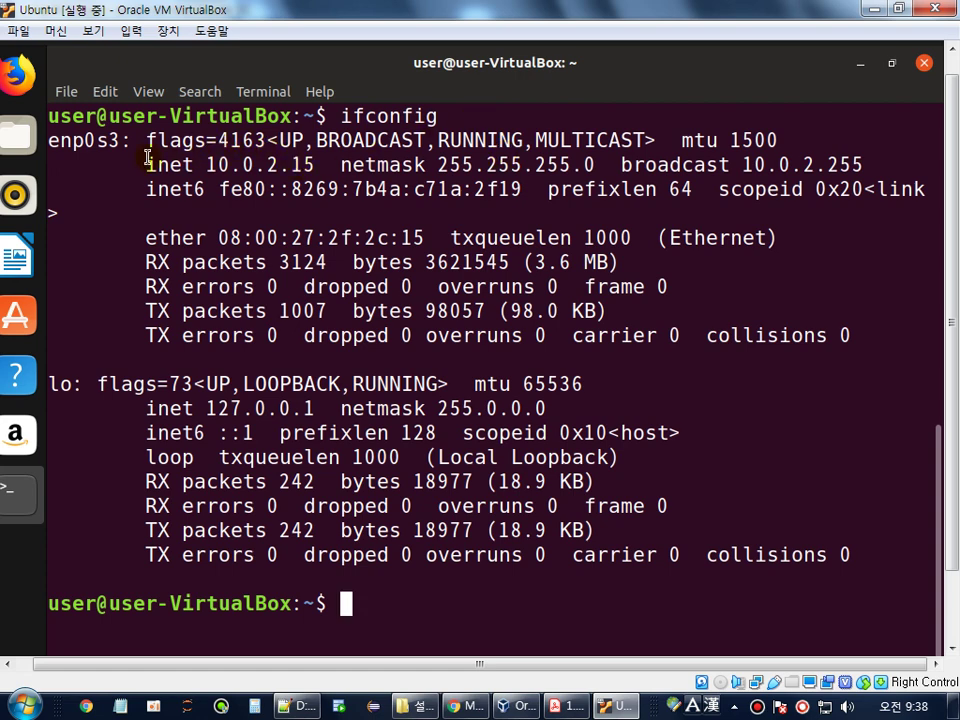
- Select the inet address 10.0.2.15 and copy it from the right-click menu
left_click_drag(146, 162, 322, 165)
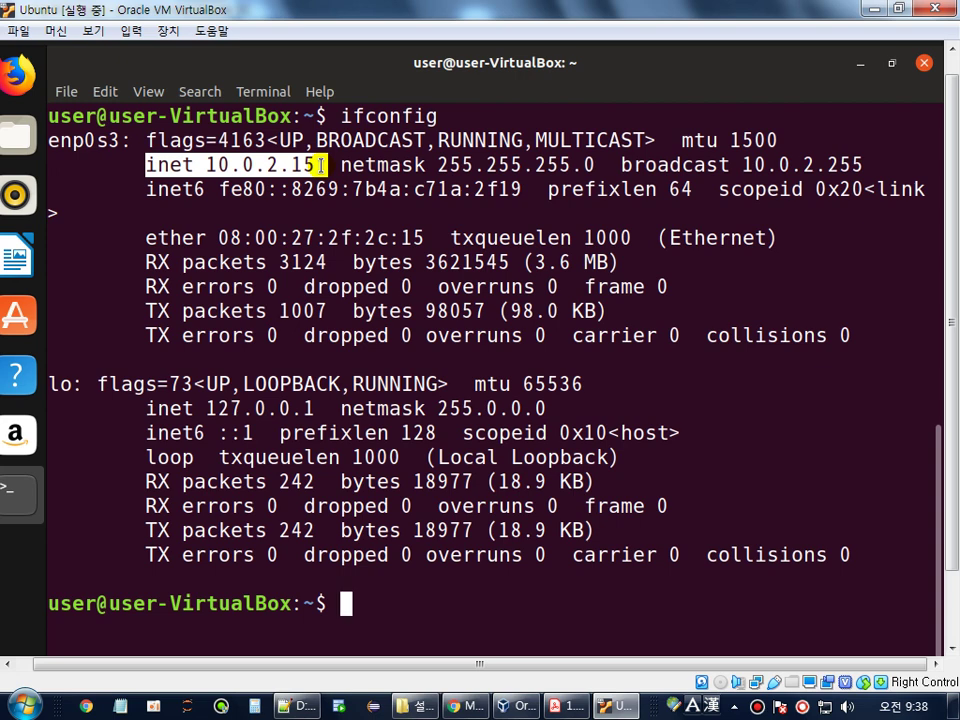
left_click(218, 165)
left_click_drag(208, 165, 316, 165)
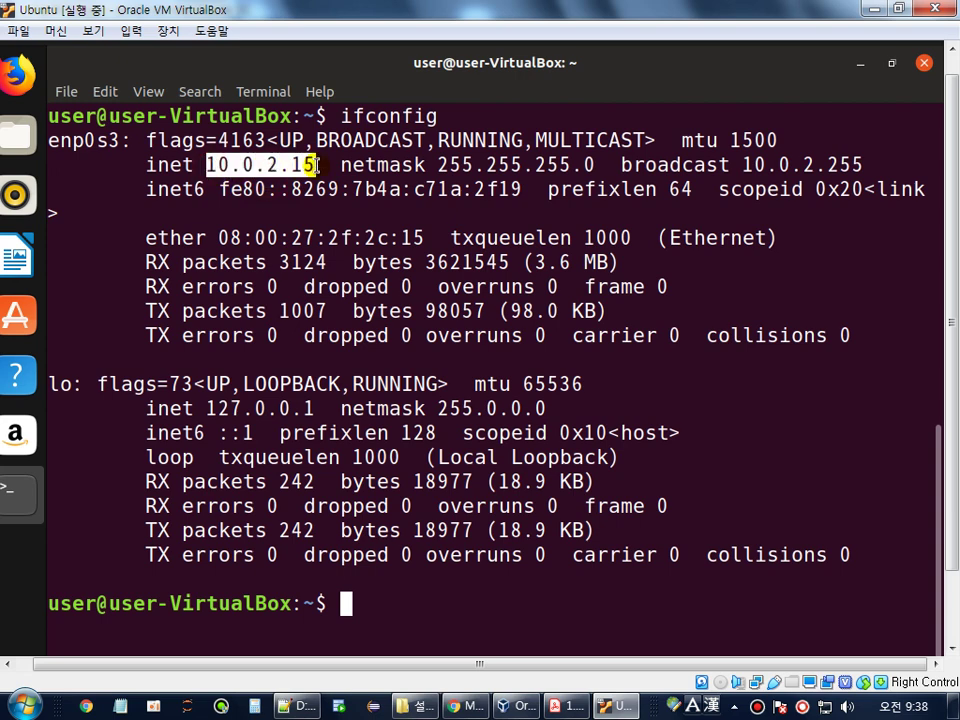
right_click(316, 165)
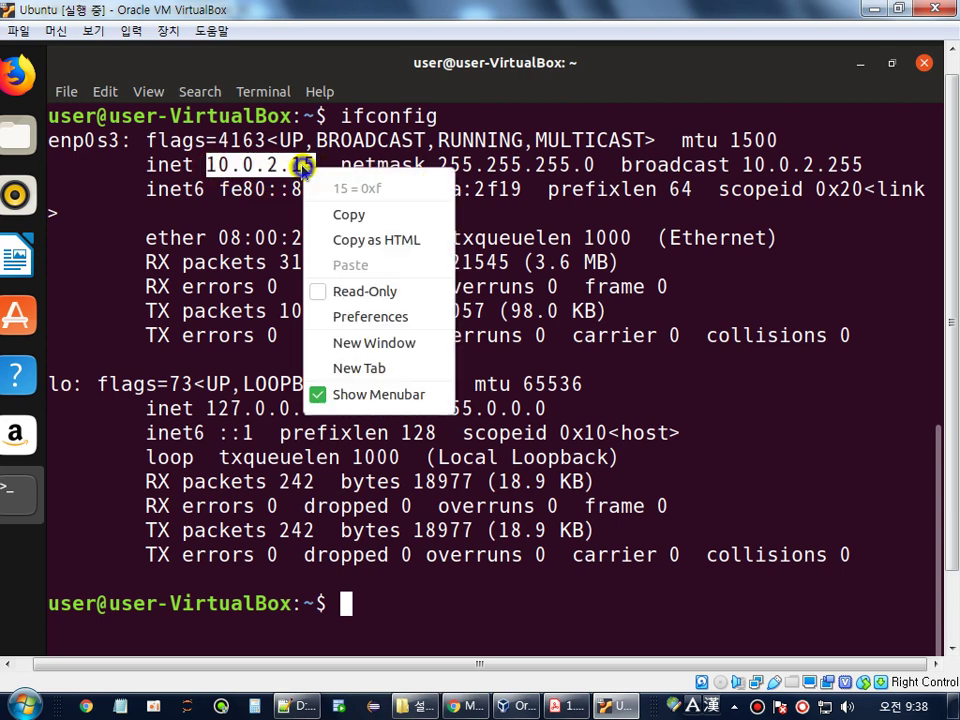
left_click(355, 214)
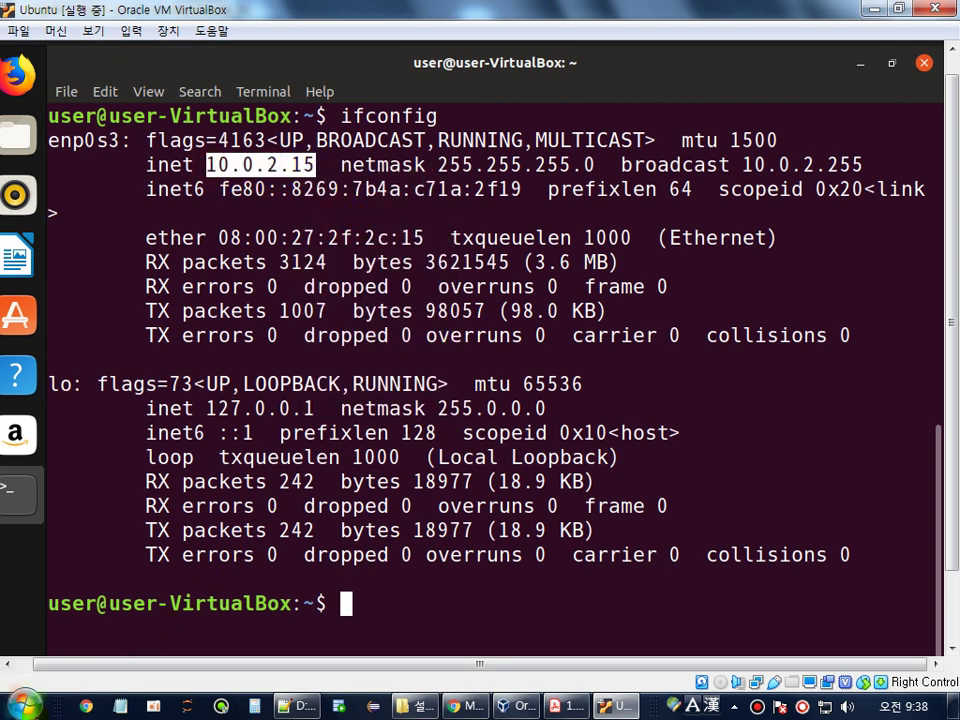
left_click(27, 706)
- Launch the host Command Prompt with cmd and change into c:/windows/system32
type("cmd")
key("Return")
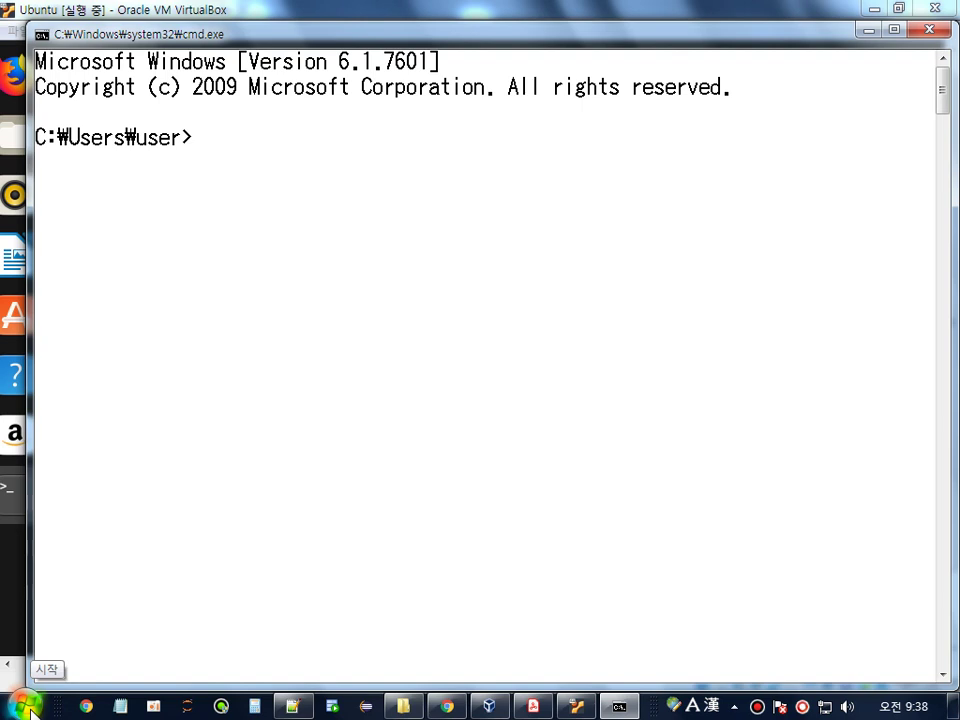
type("ping")
key("Return")
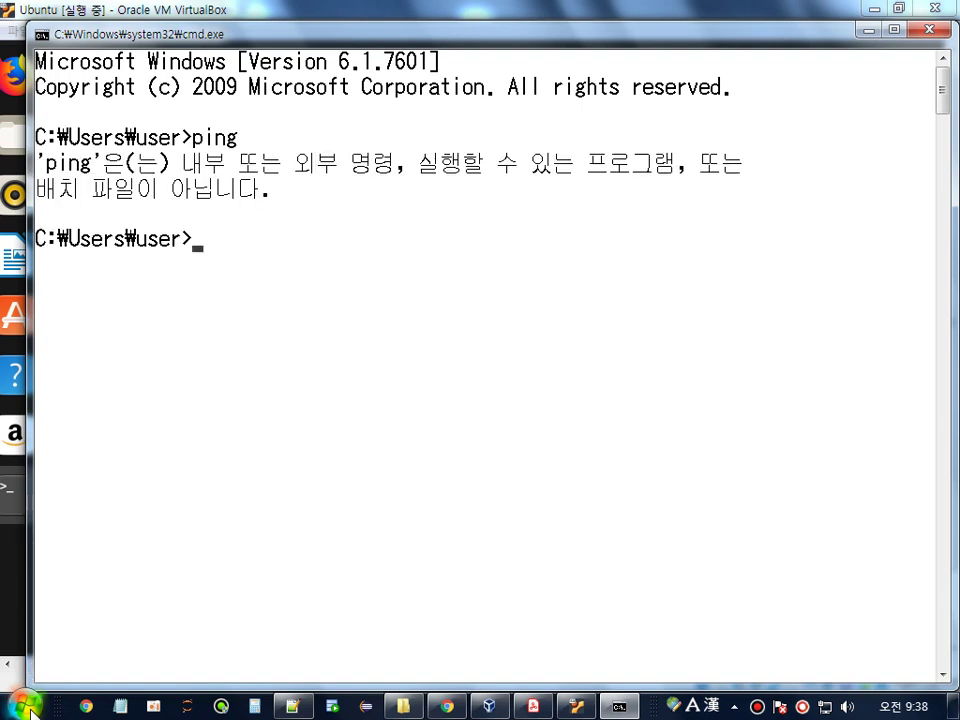
type("cd c:/windows/sys")
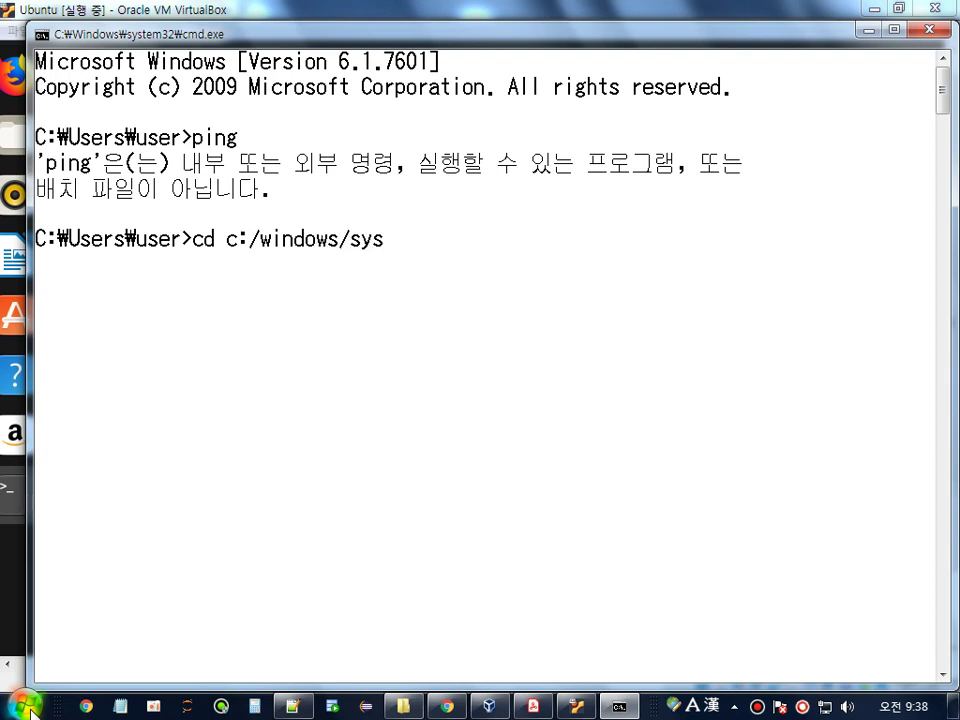
type("tem32")
key("Return")
- Ping the guest address 10.0.2.15 from the host; the requests time out
type("p")
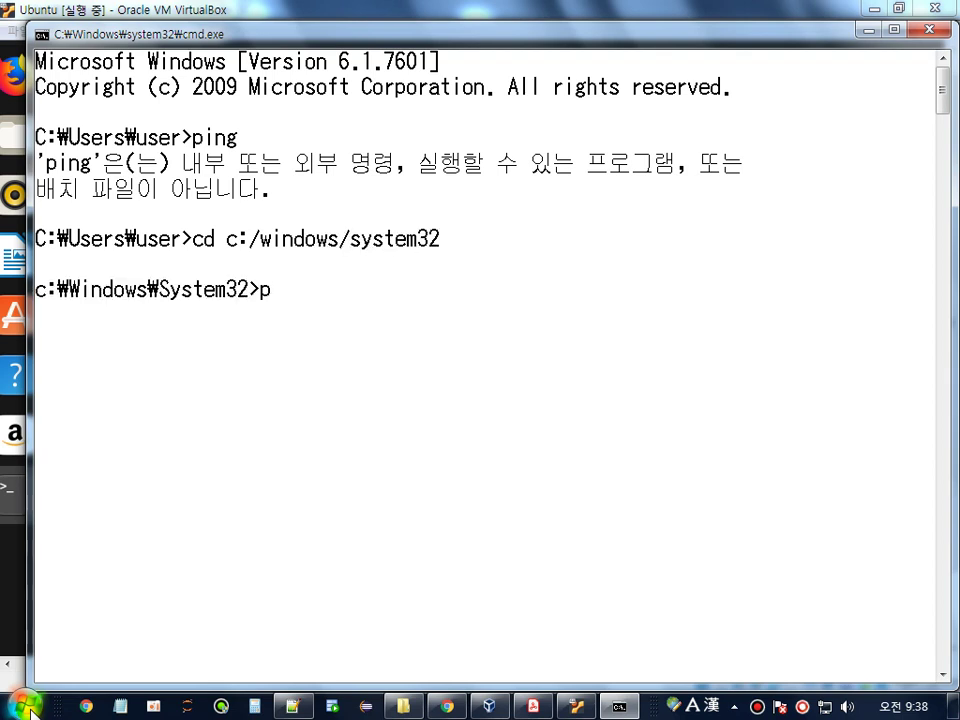
type("ing")
right_click(392, 320)
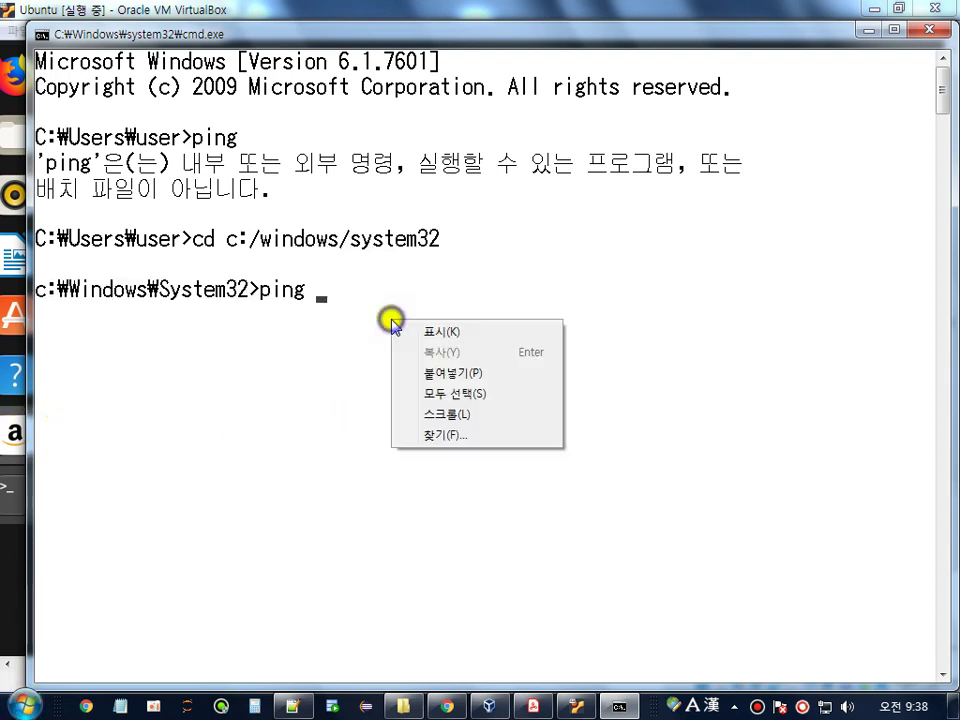
left_click(424, 372)
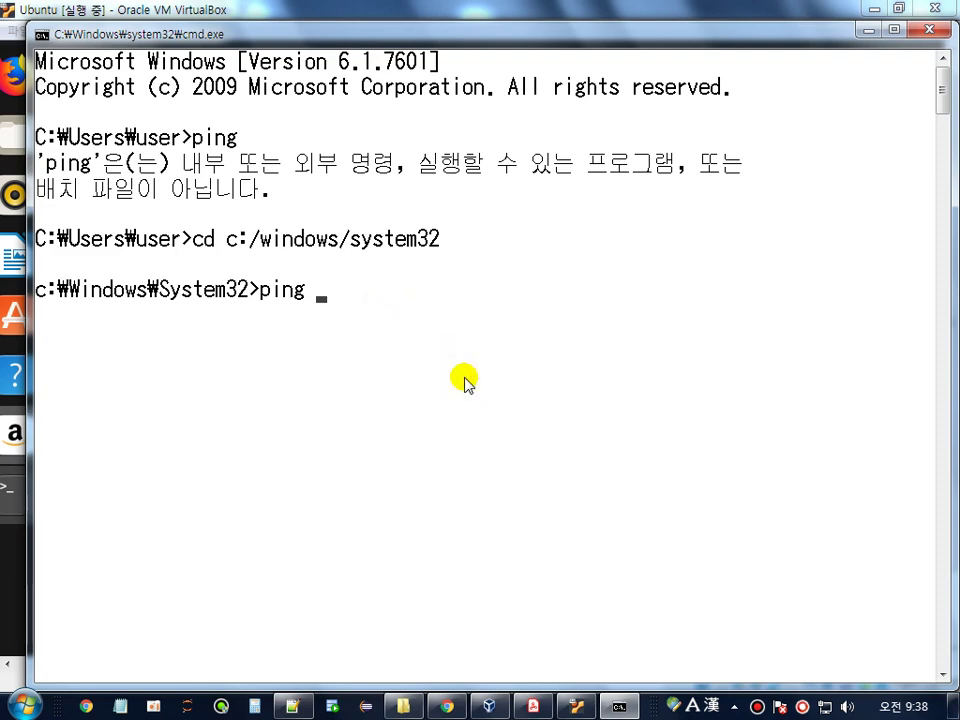
right_click(486, 374)
left_click(512, 421)
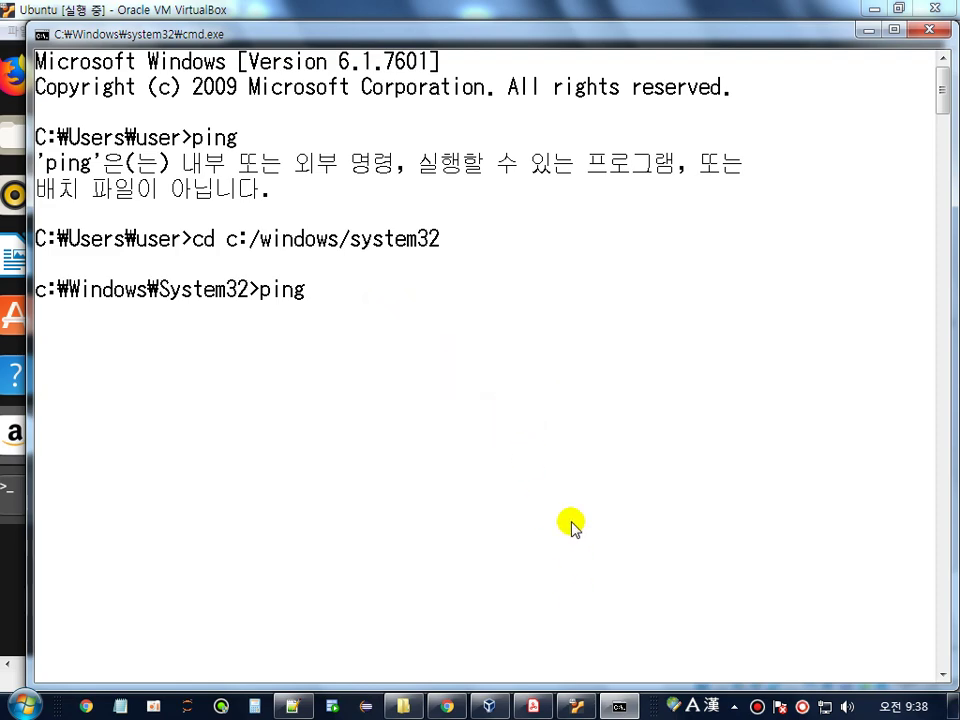
left_click_drag(714, 74, 582, 30)
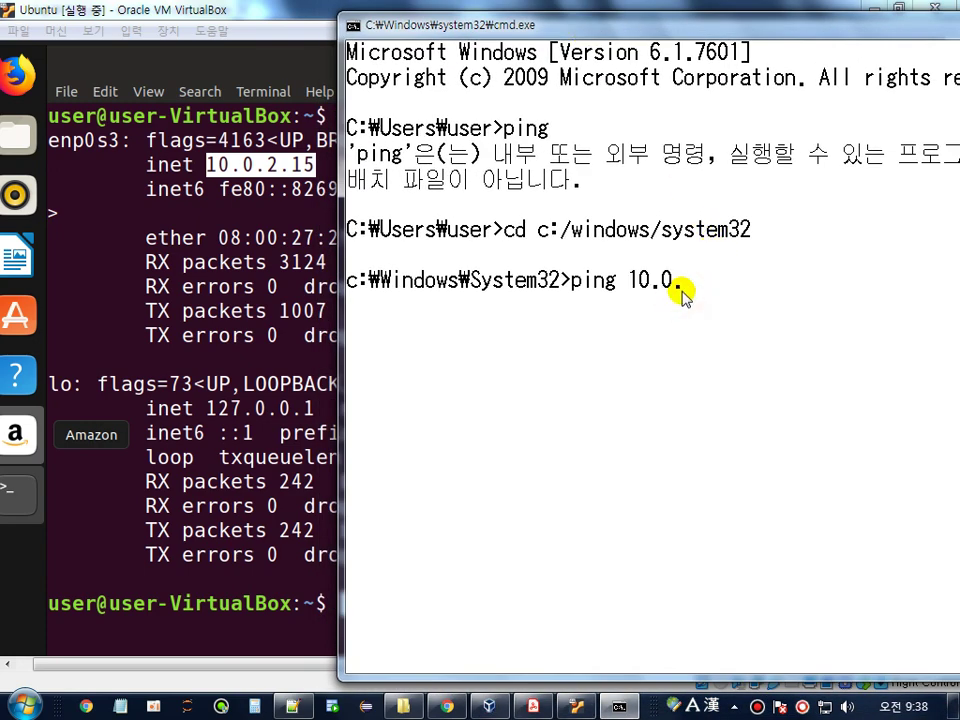
key("Return")
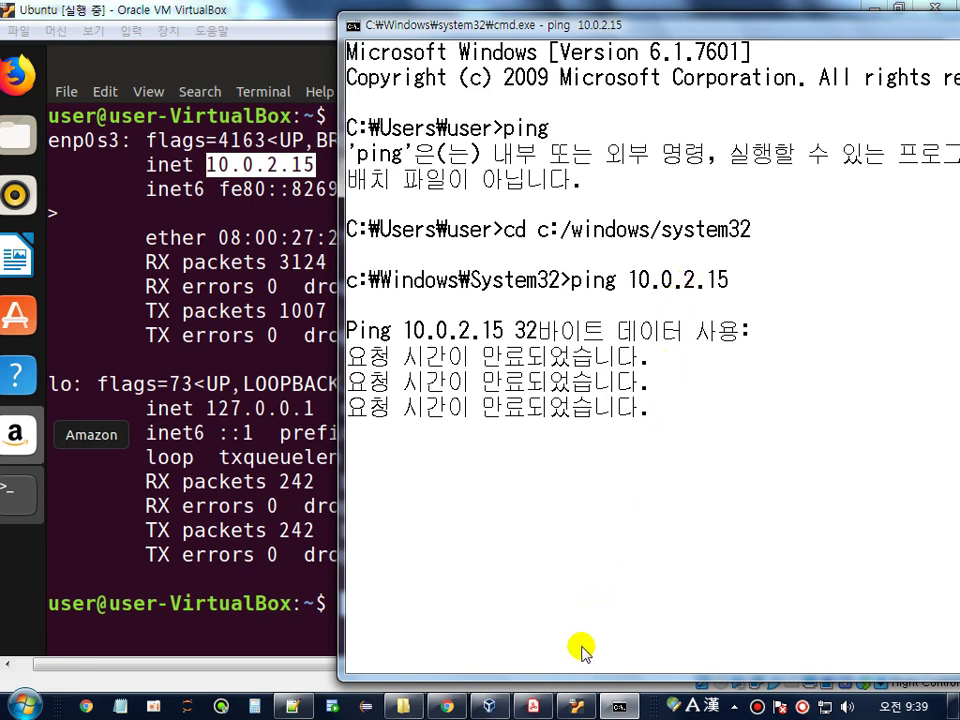
- Review the 네트워크 설정 작업 page in the PDF guide
left_click(537, 708)
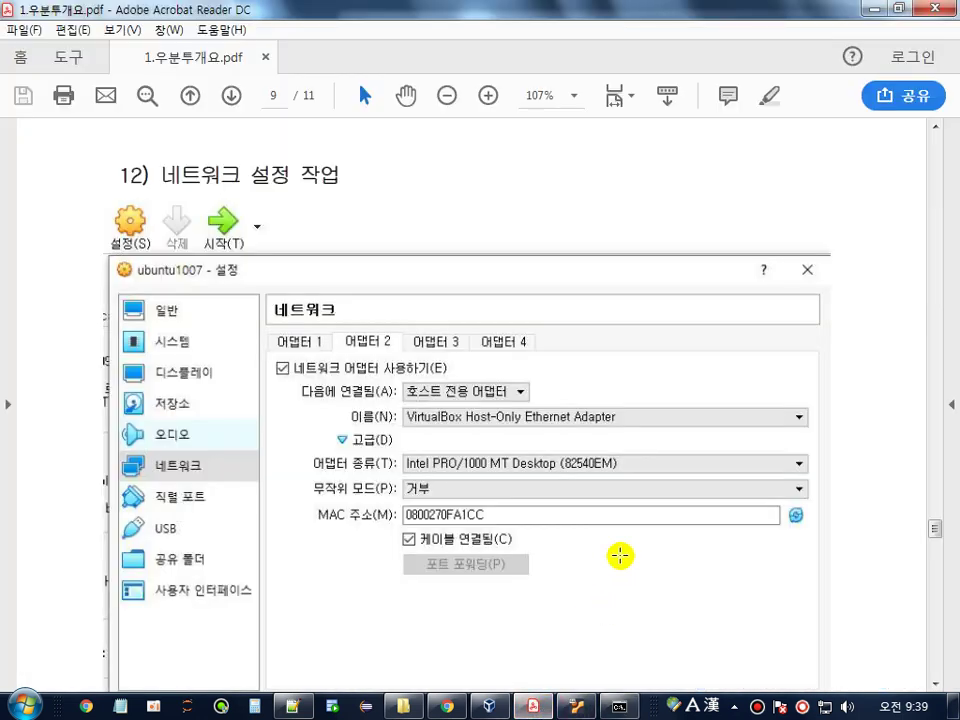
left_click_drag(166, 180, 369, 176)
scroll(370, 175, "down", 1)
scroll(369, 170, "down", 2)
scroll(369, 170, "up", 1)
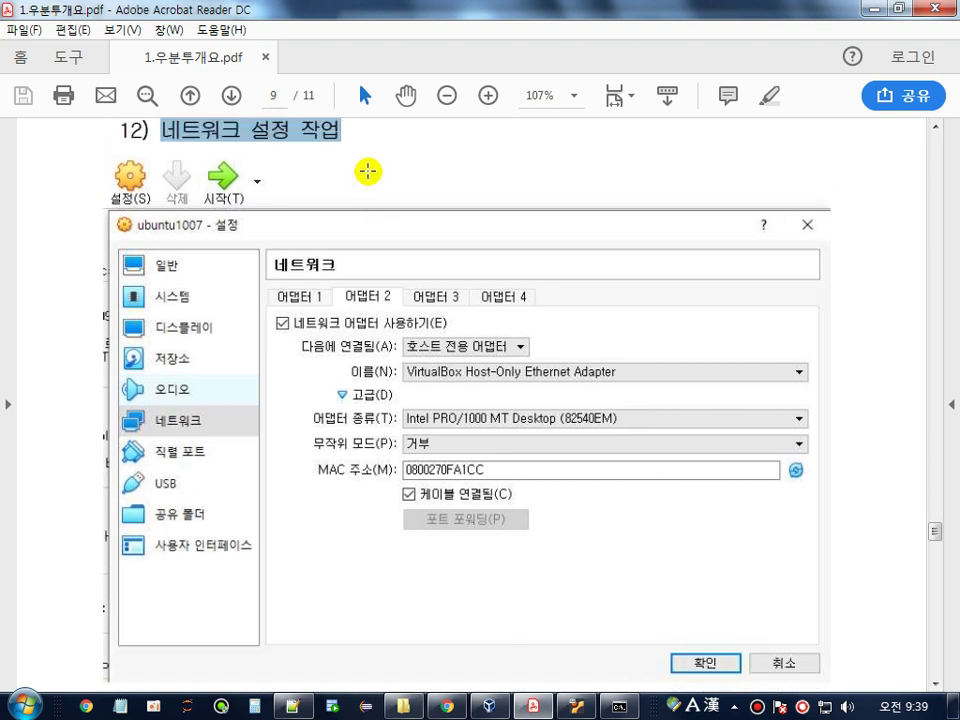
- Minimize the Ubuntu VM window and bring up the VirtualBox Manager
left_click(577, 706)
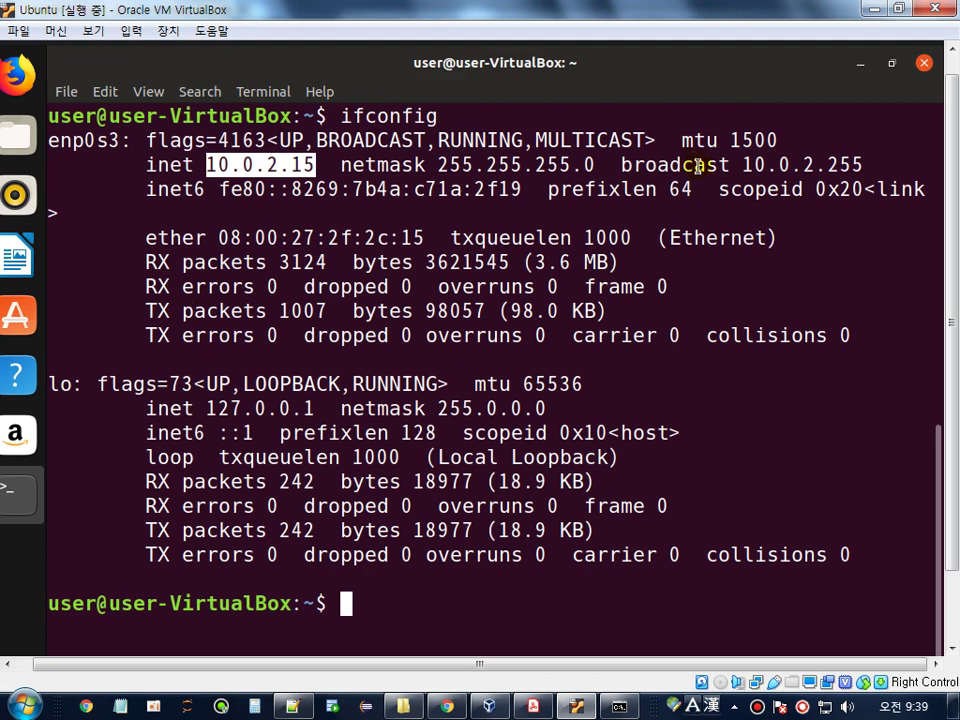
left_click(872, 9)
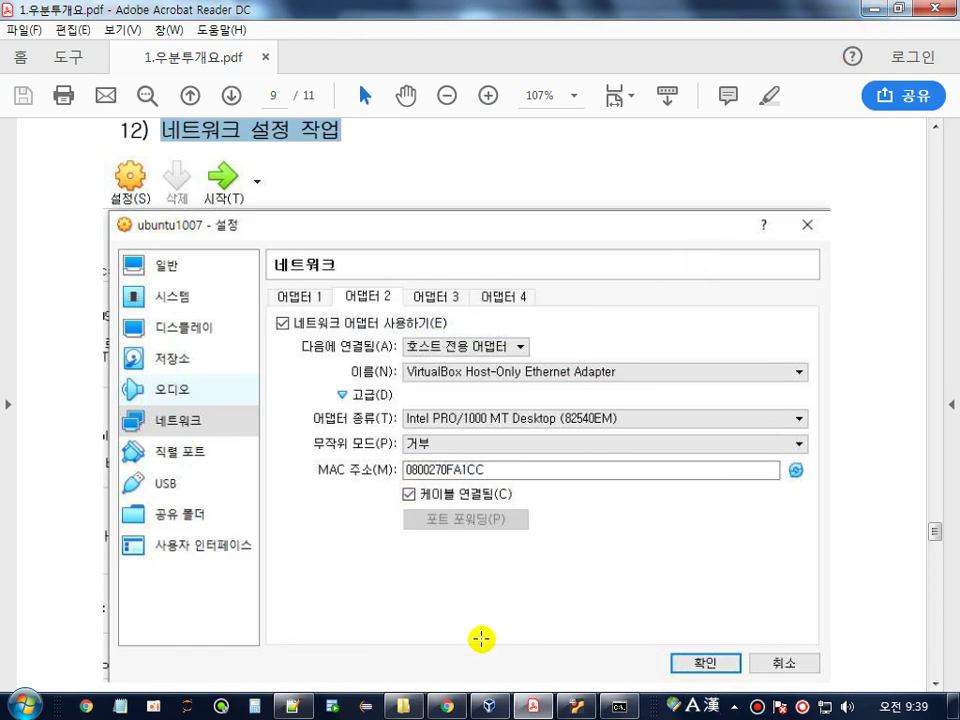
left_click(485, 706)
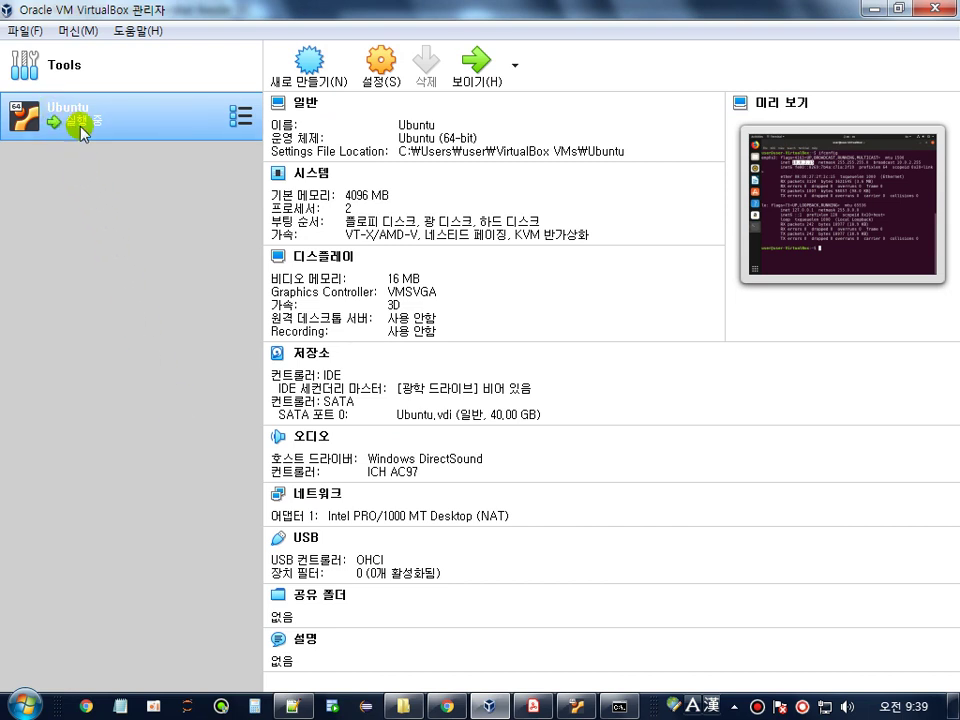
- Open the Ubuntu VM's 네트워크 settings and expand Adapter 1's advanced options, consulting the guide
left_click(386, 77)
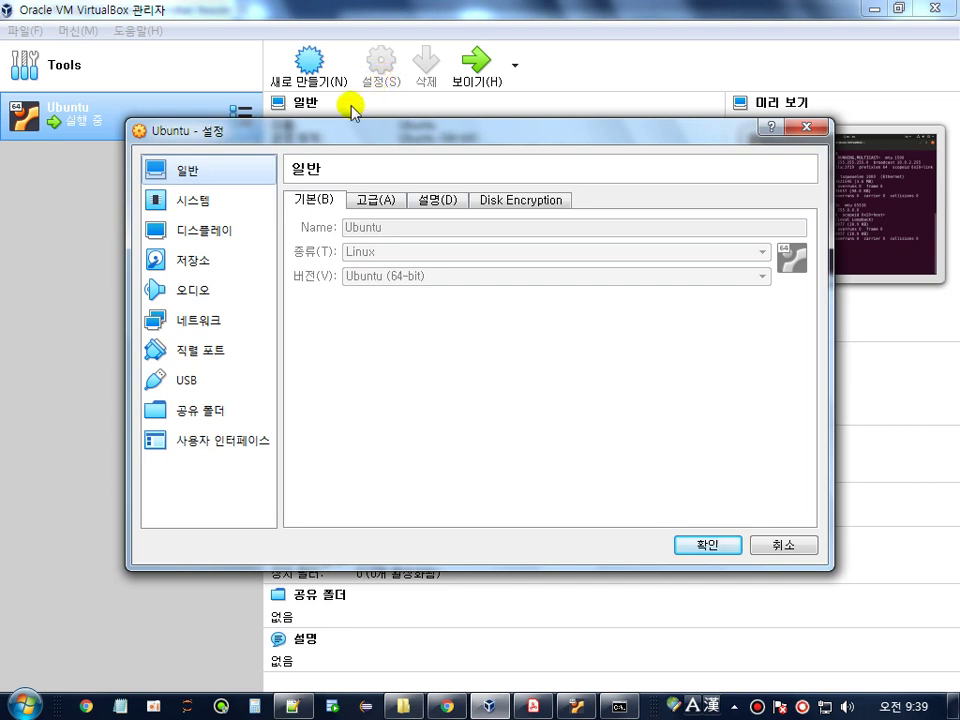
left_click(198, 325)
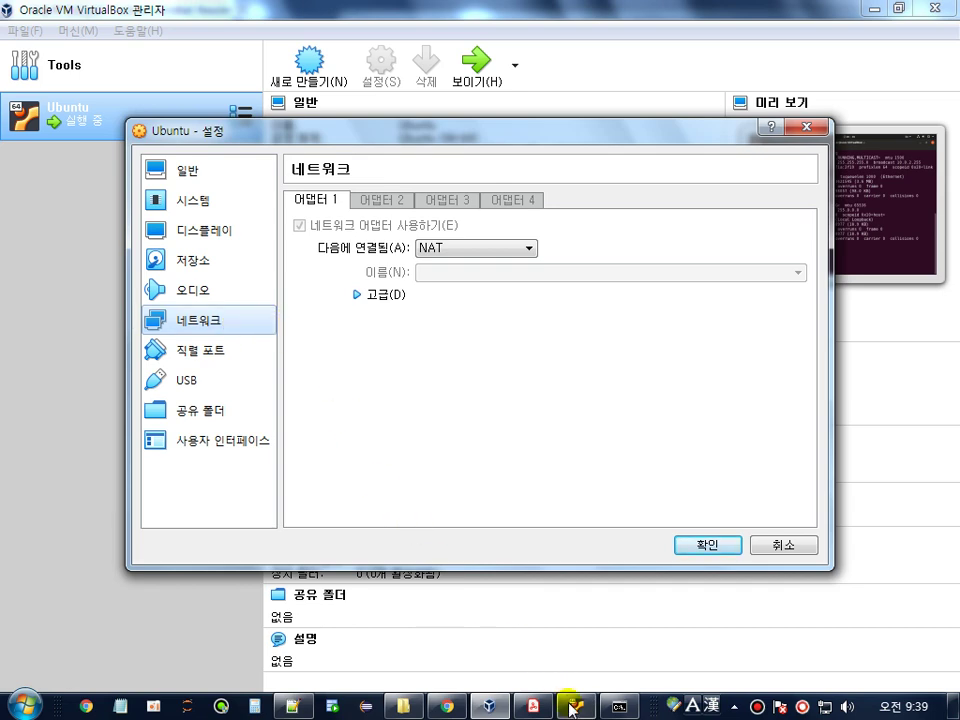
left_click(530, 706)
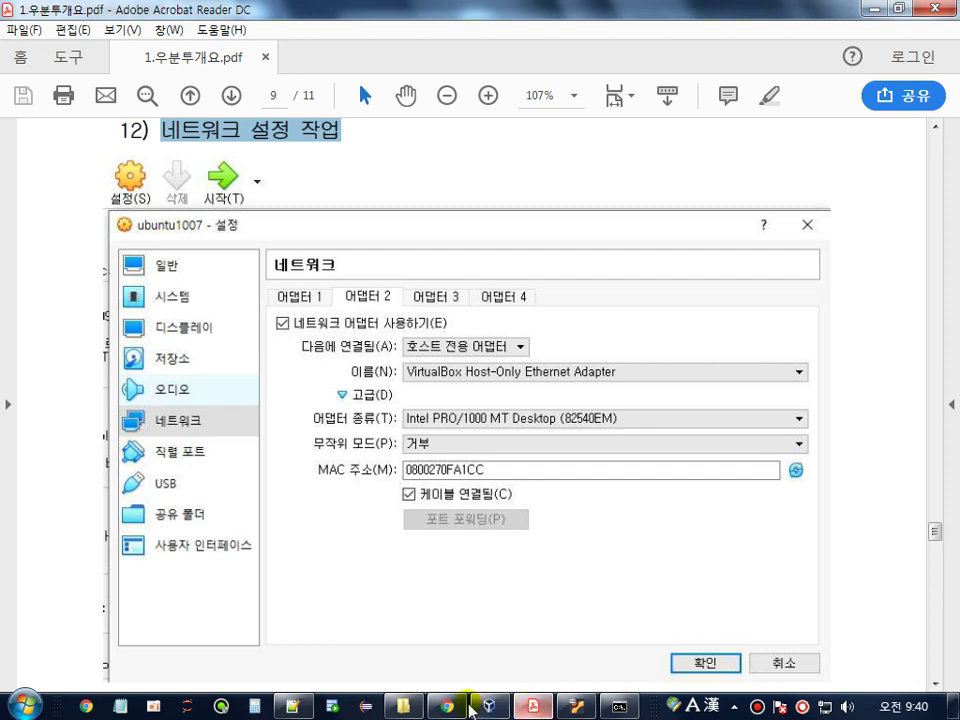
left_click(489, 706)
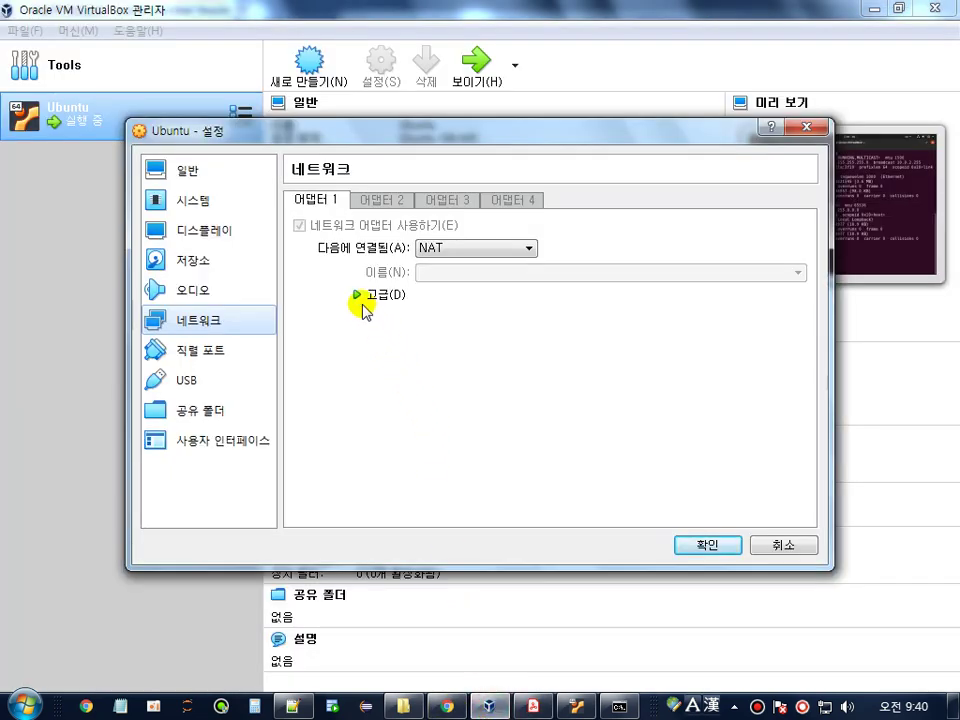
left_click(360, 296)
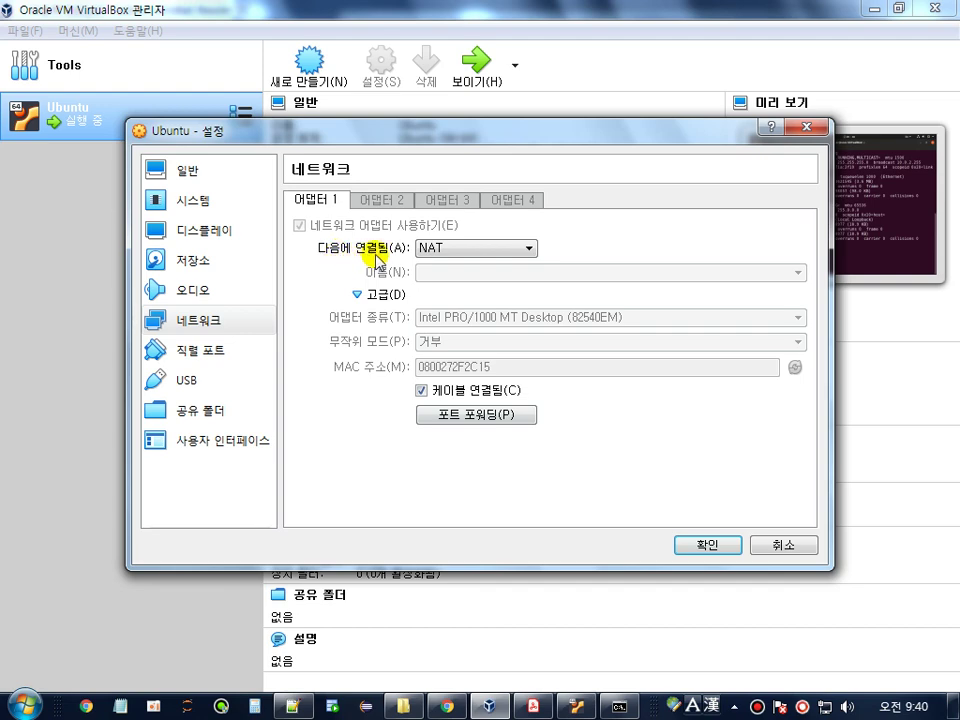
left_click(528, 708)
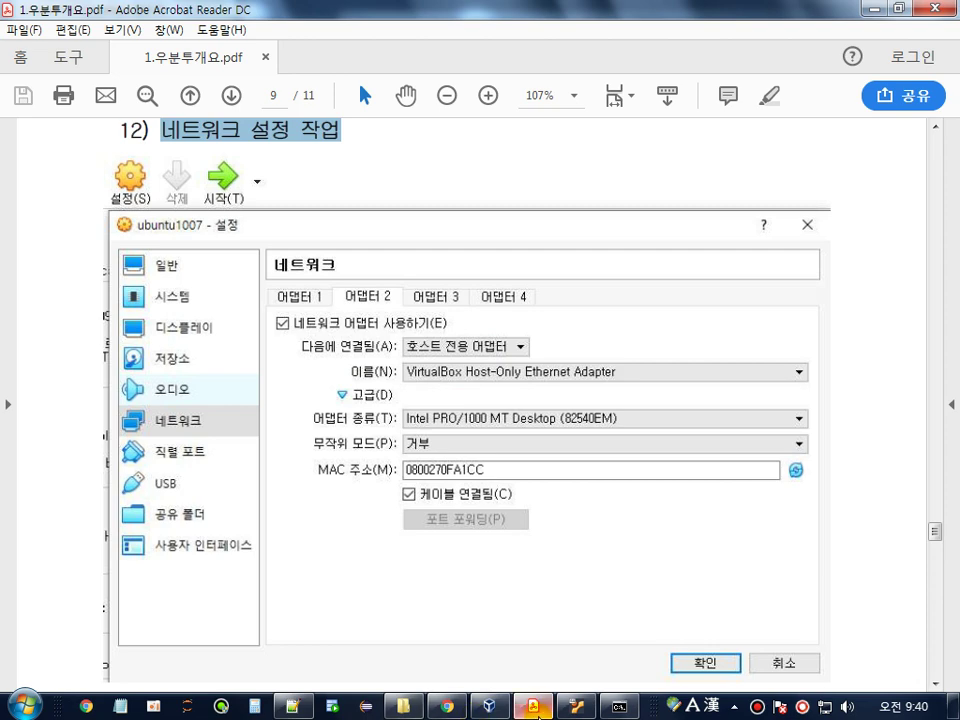
mouse_move(535, 710)
left_click(490, 707)
- Set Adapter 1's 다음에 연결됨 to 호스트 전용 어댑터 and confirm with 확인
left_click(478, 249)
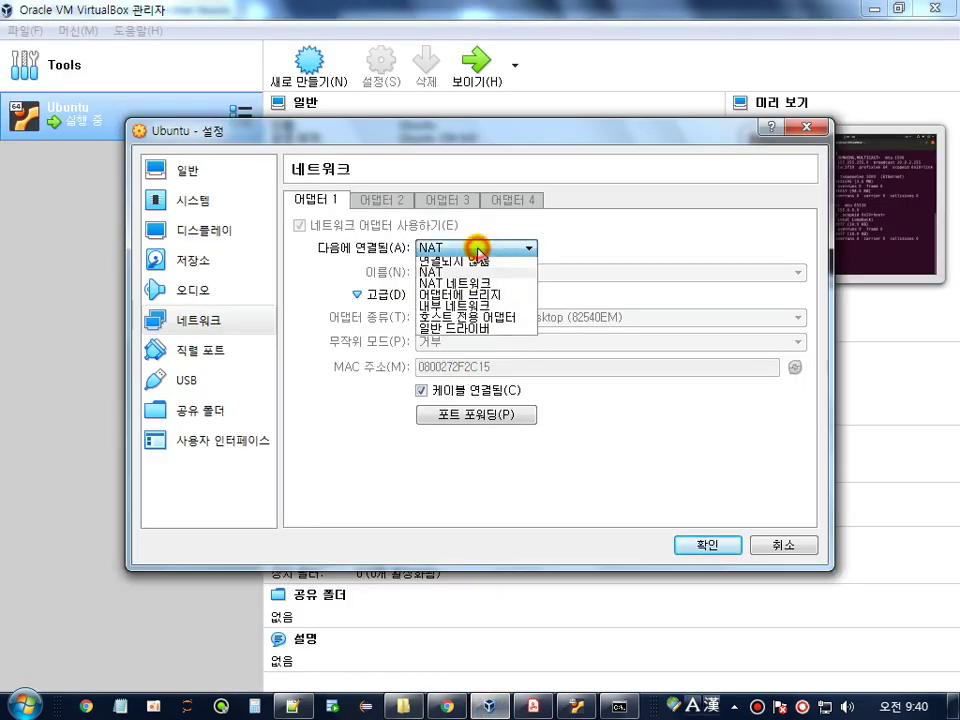
left_click(470, 320)
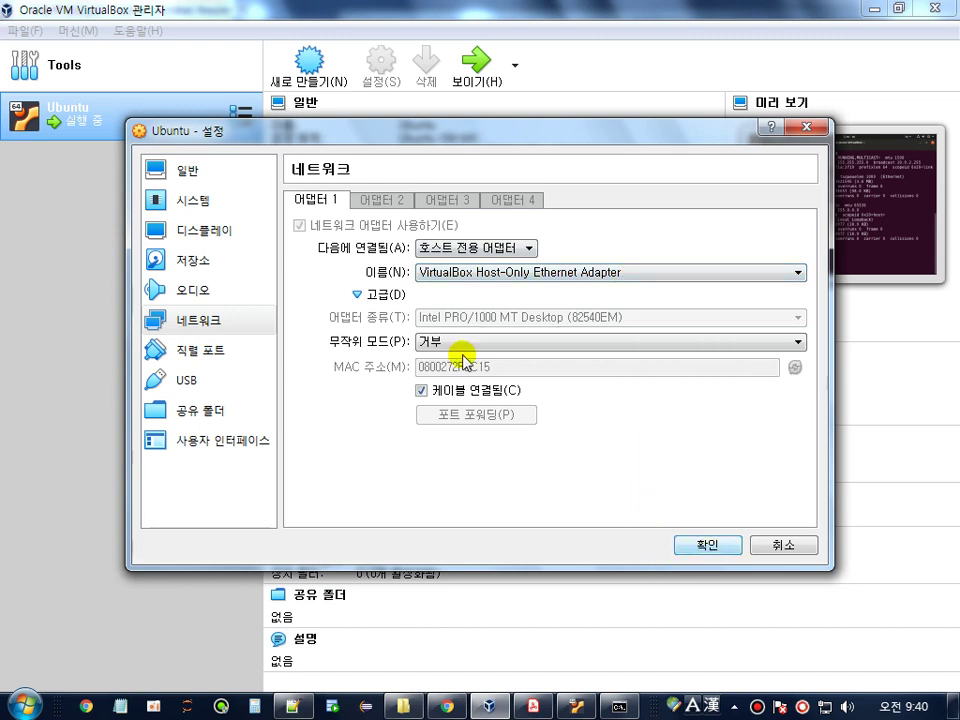
left_click(458, 249)
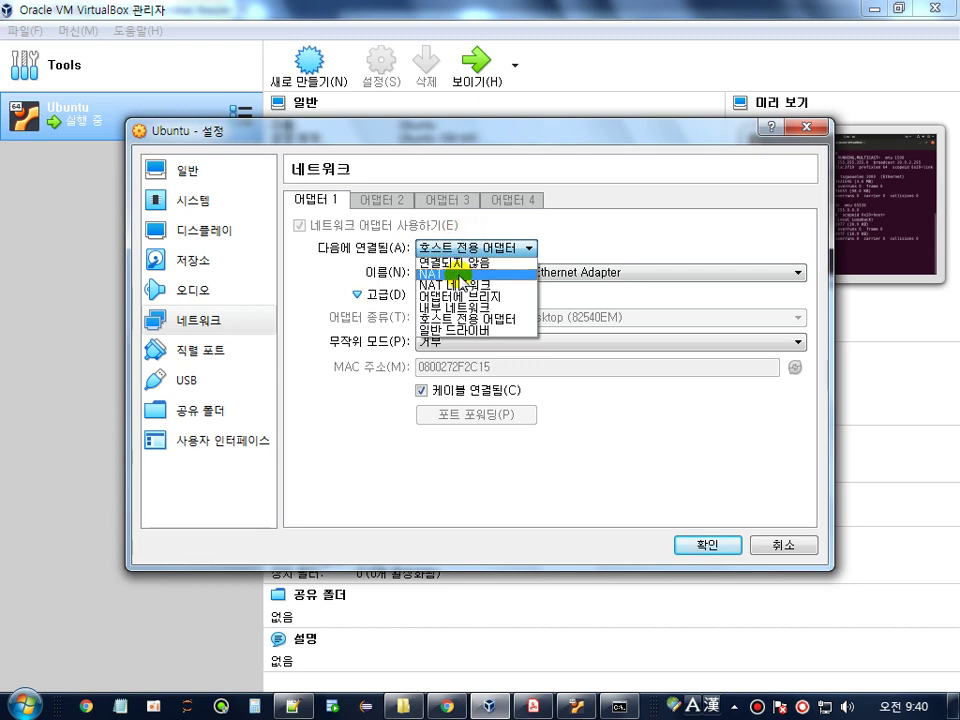
left_click(458, 272)
left_click(458, 249)
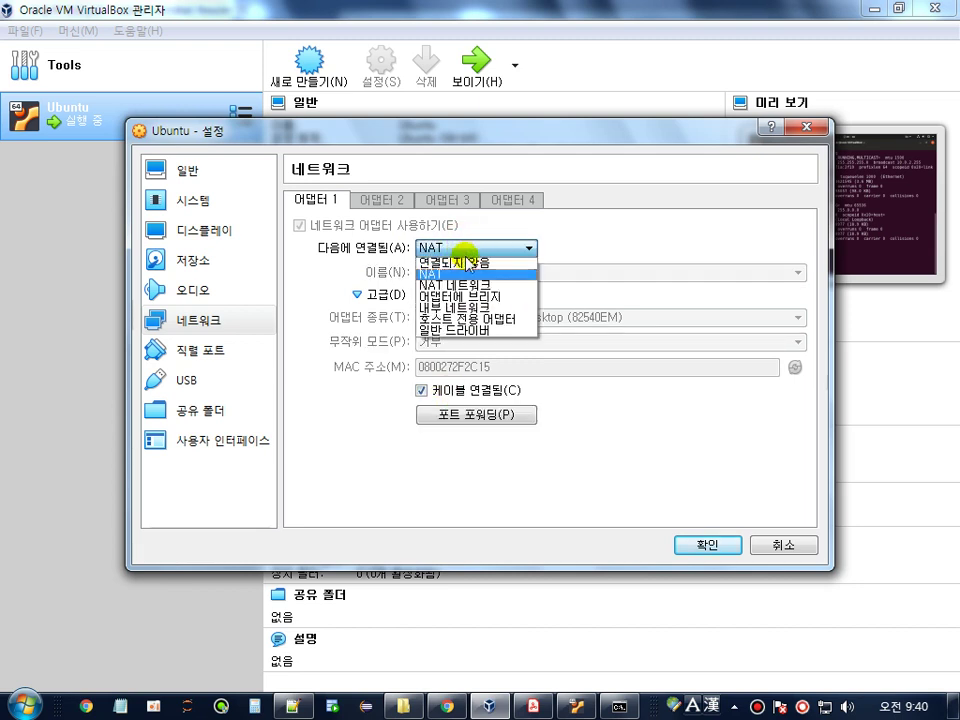
left_click(478, 319)
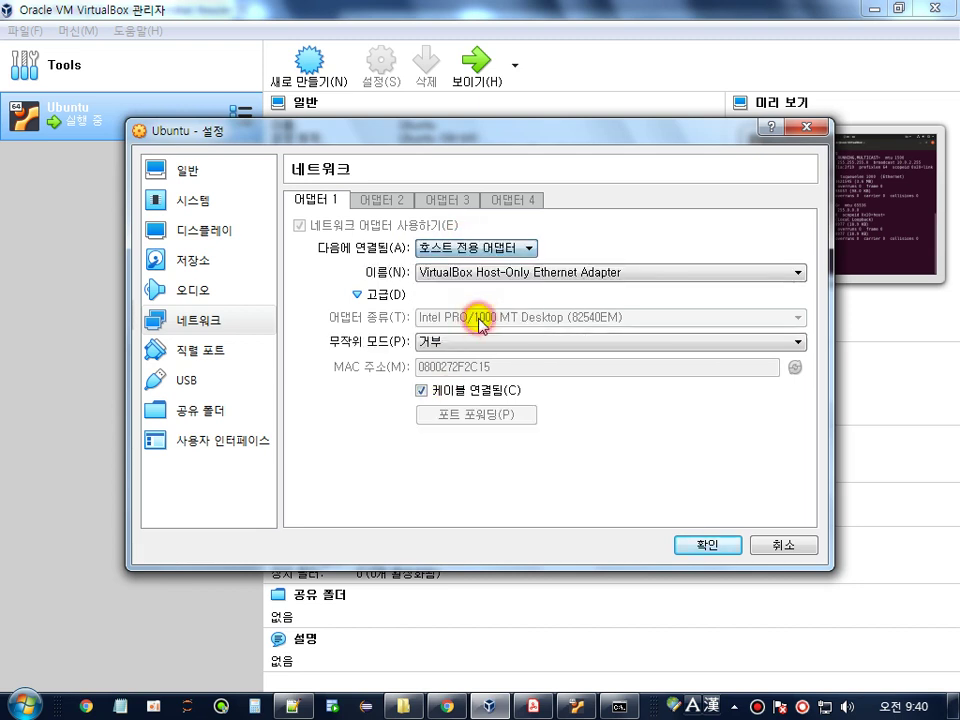
left_click(702, 545)
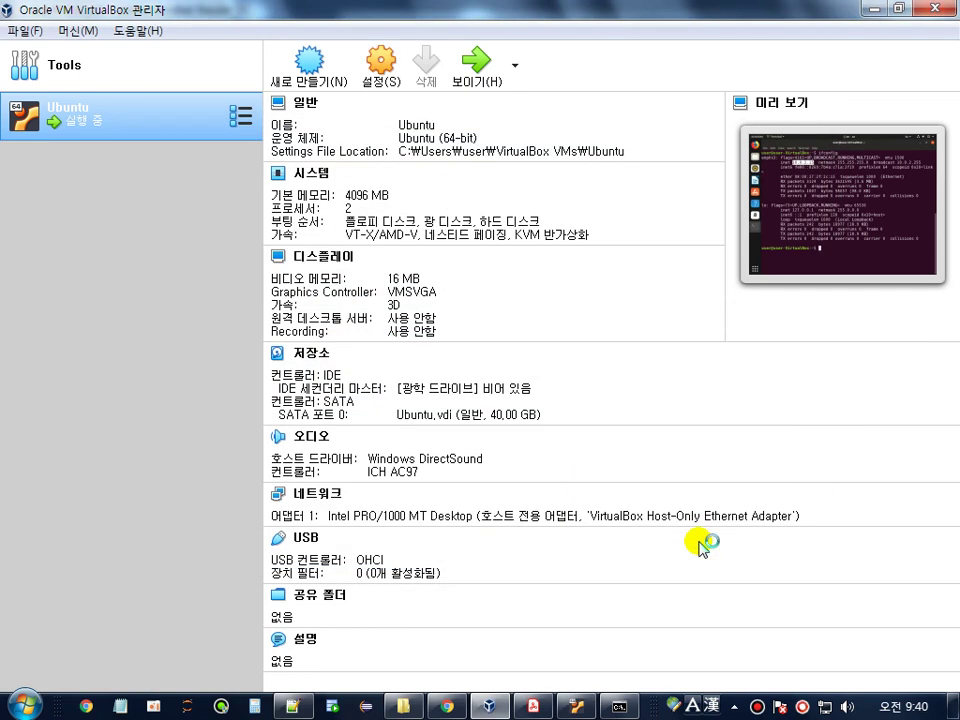
left_click(540, 706)
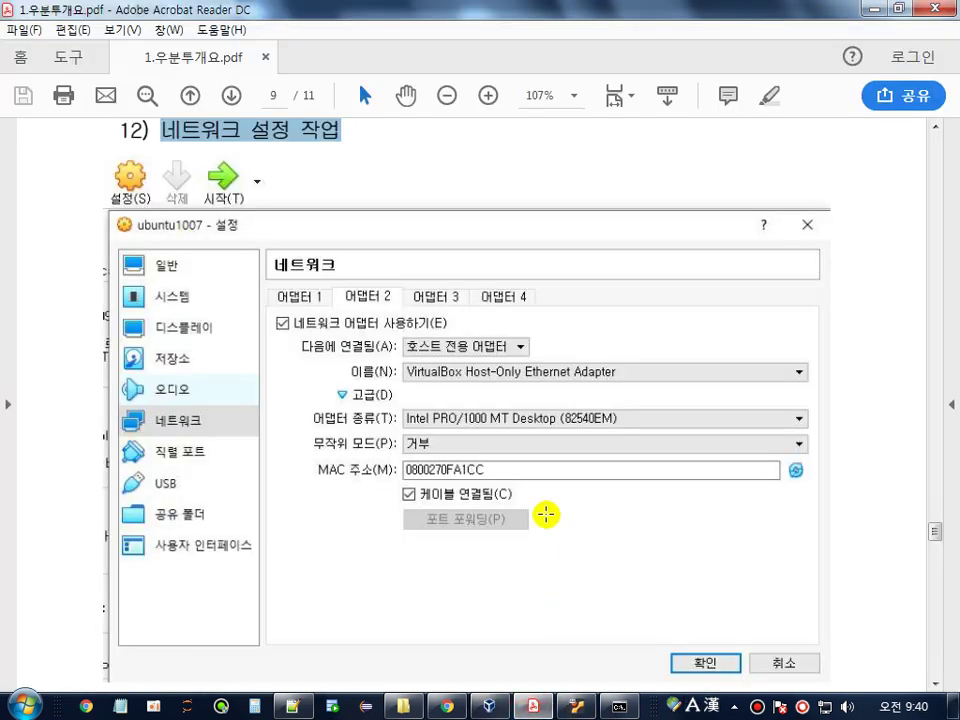
scroll(857, 407, "down", 5)
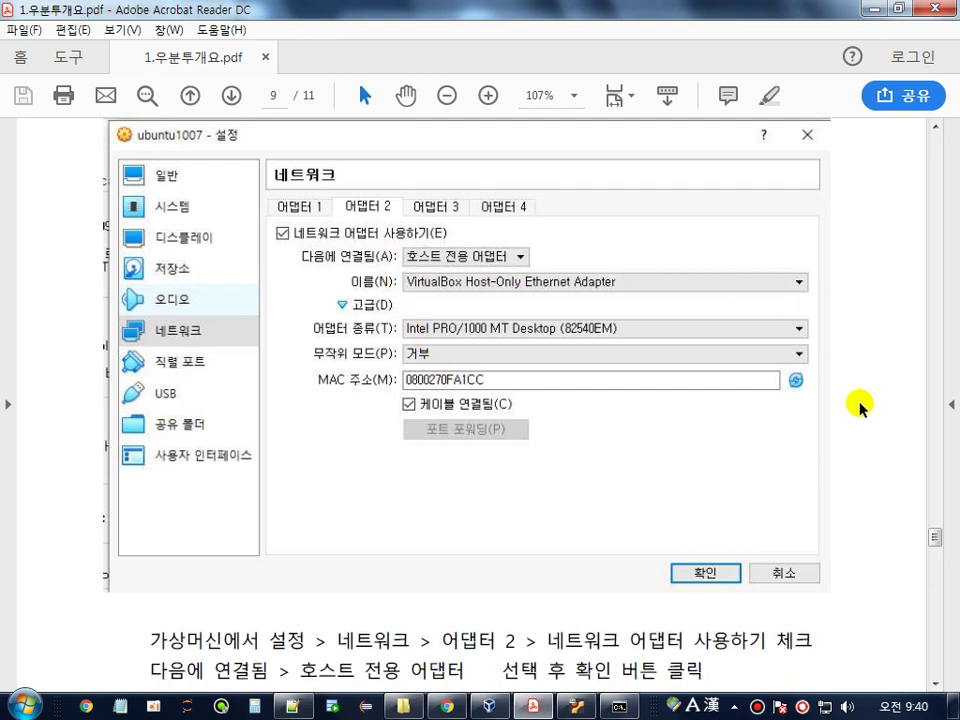
scroll(859, 404, "down", 4)
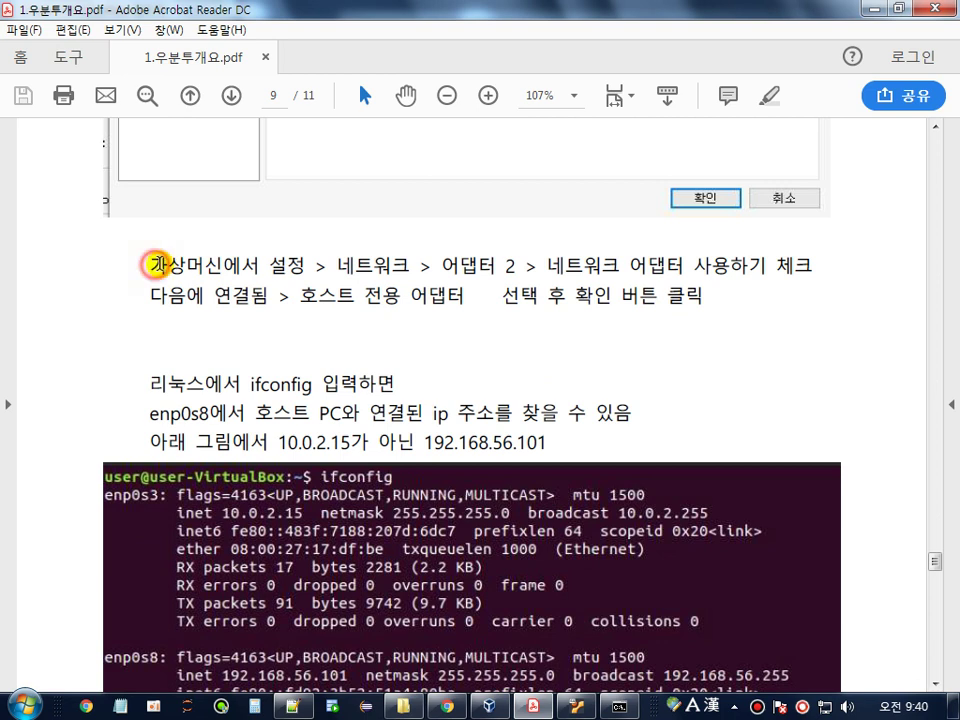
left_click_drag(155, 264, 284, 262)
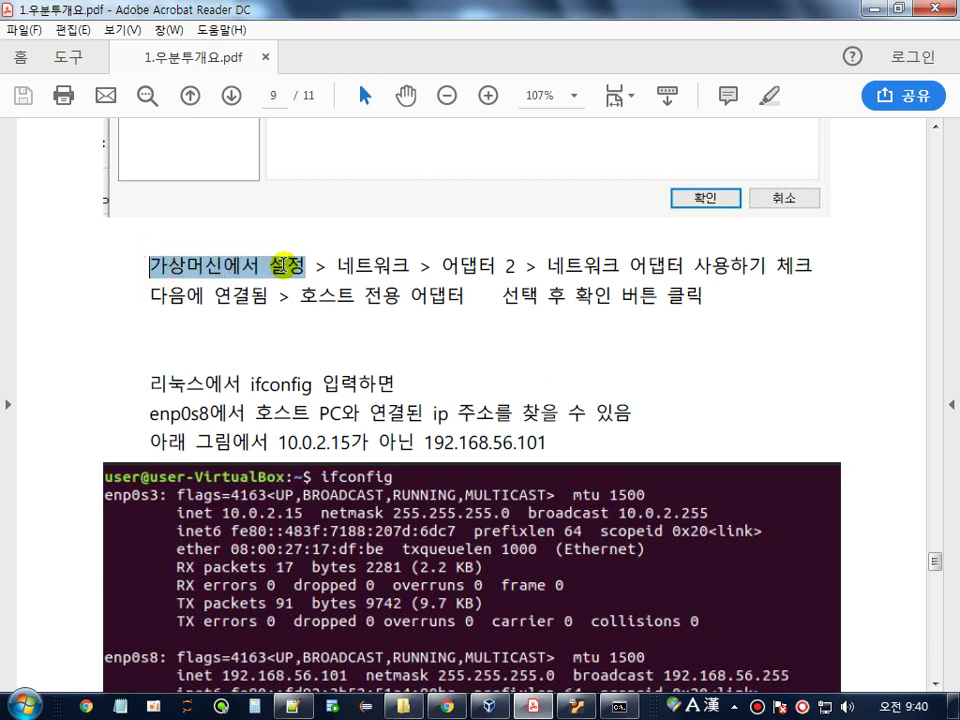
left_click_drag(350, 264, 535, 262)
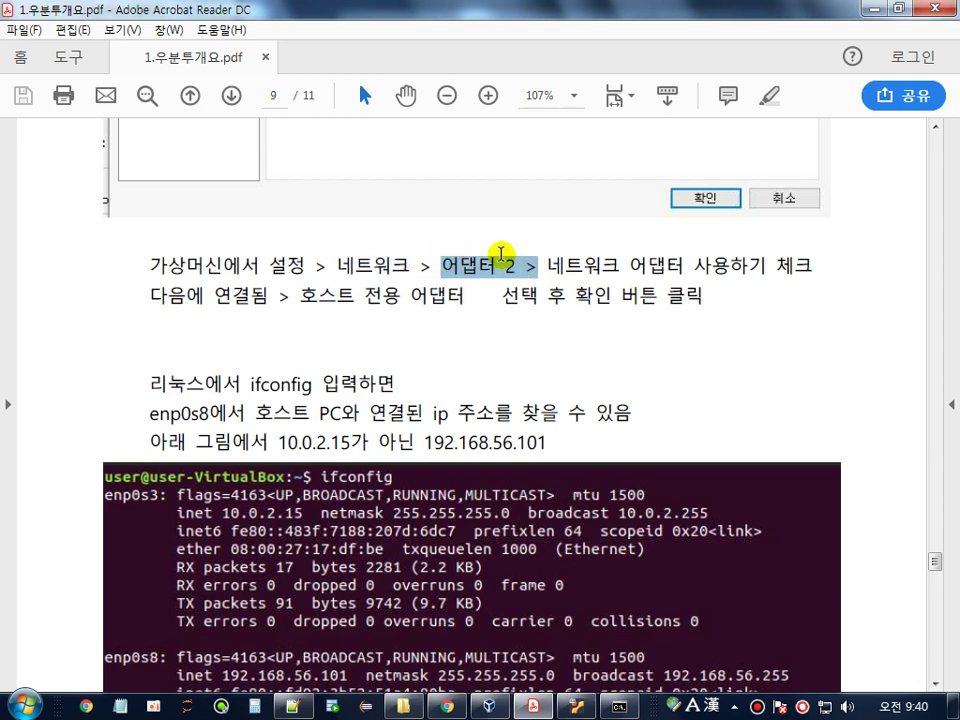
left_click(488, 707)
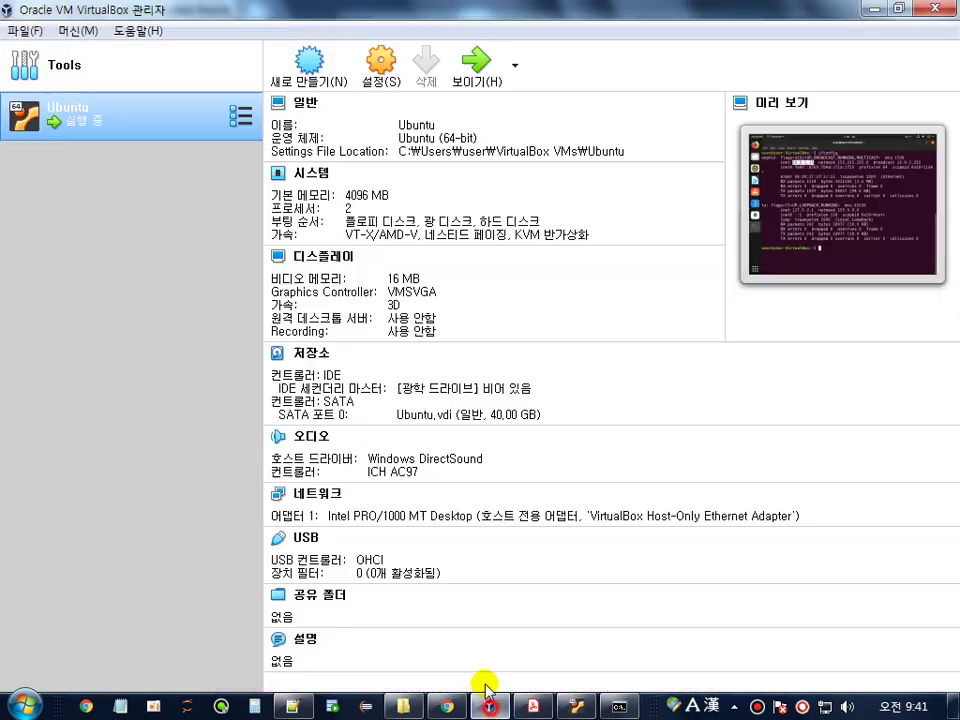
- Open the Ubuntu VM's 네트워크 settings and select the 어댑터 2 tab
left_click(372, 66)
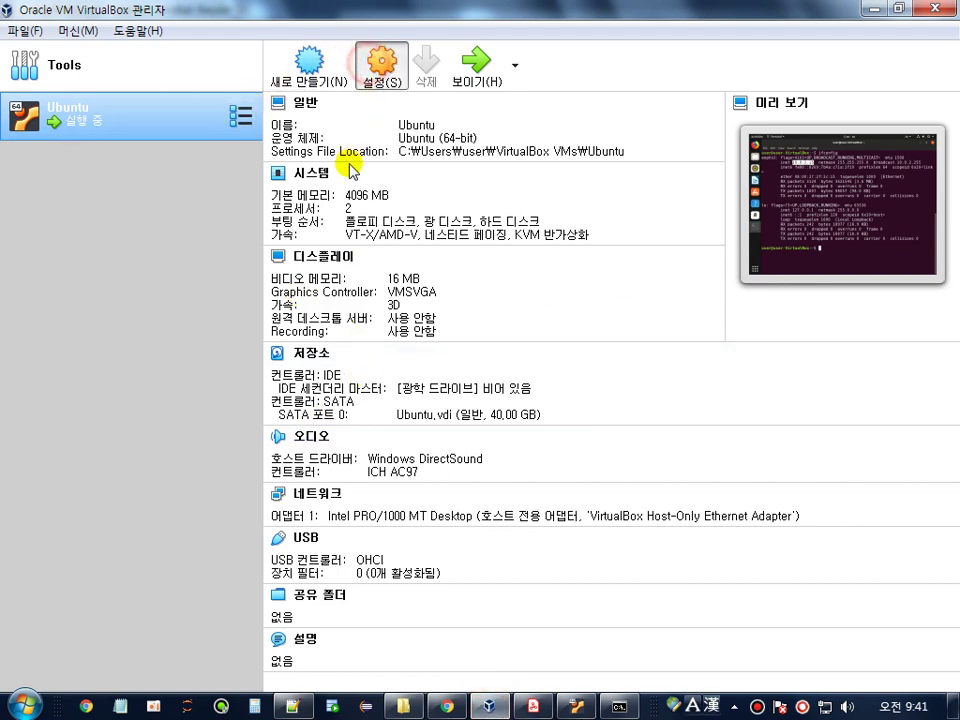
left_click(163, 320)
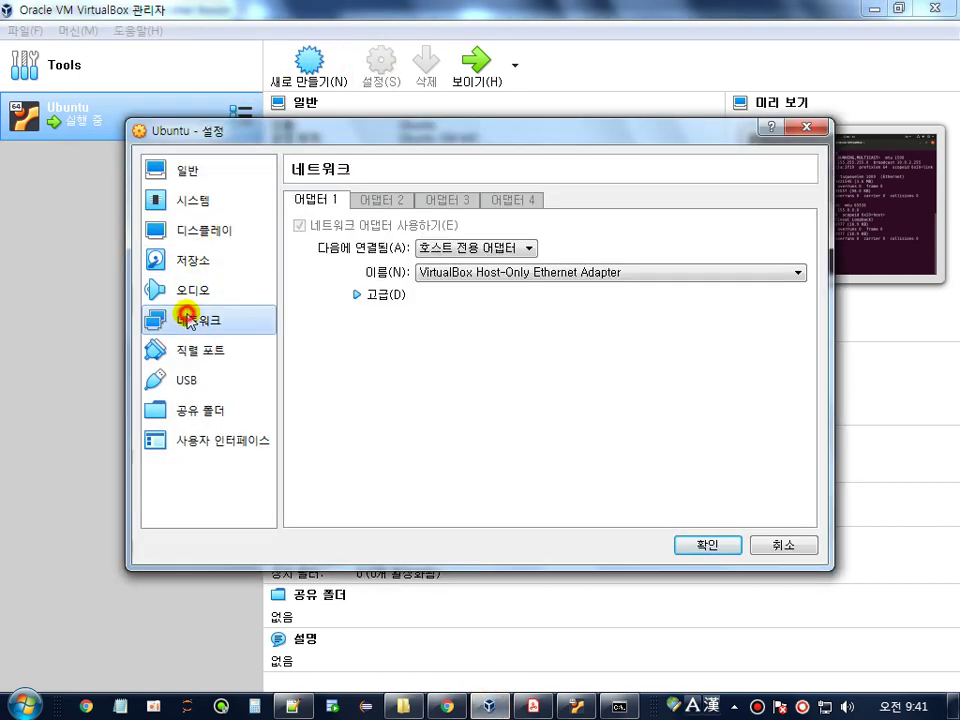
left_click(376, 201)
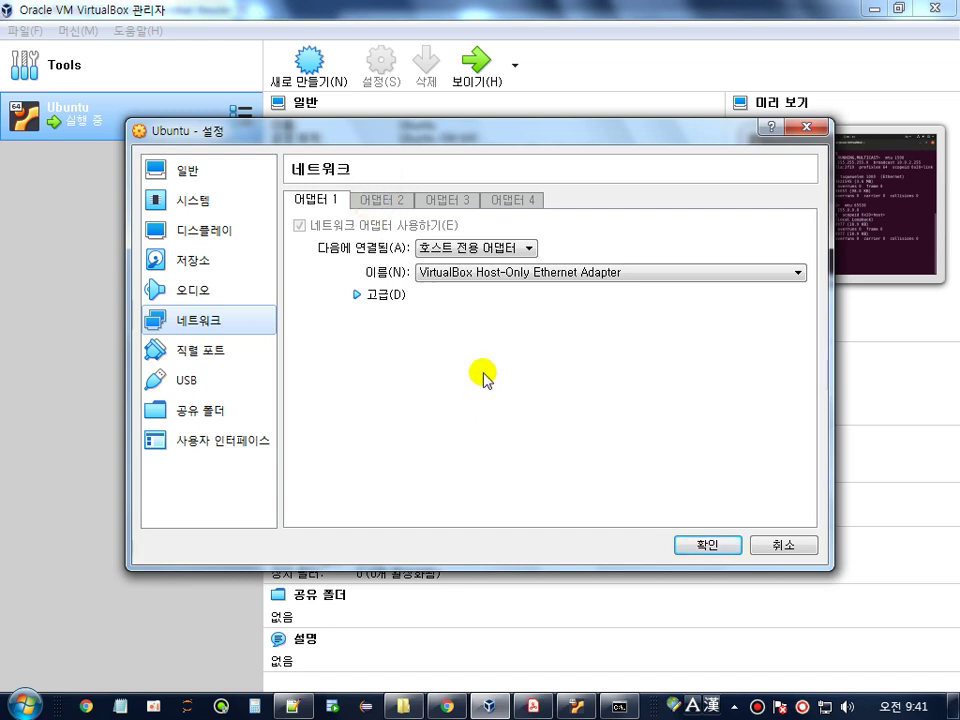
- Close the guest terminal and power off Ubuntu from its system menu
left_click(572, 704)
left_click(570, 481)
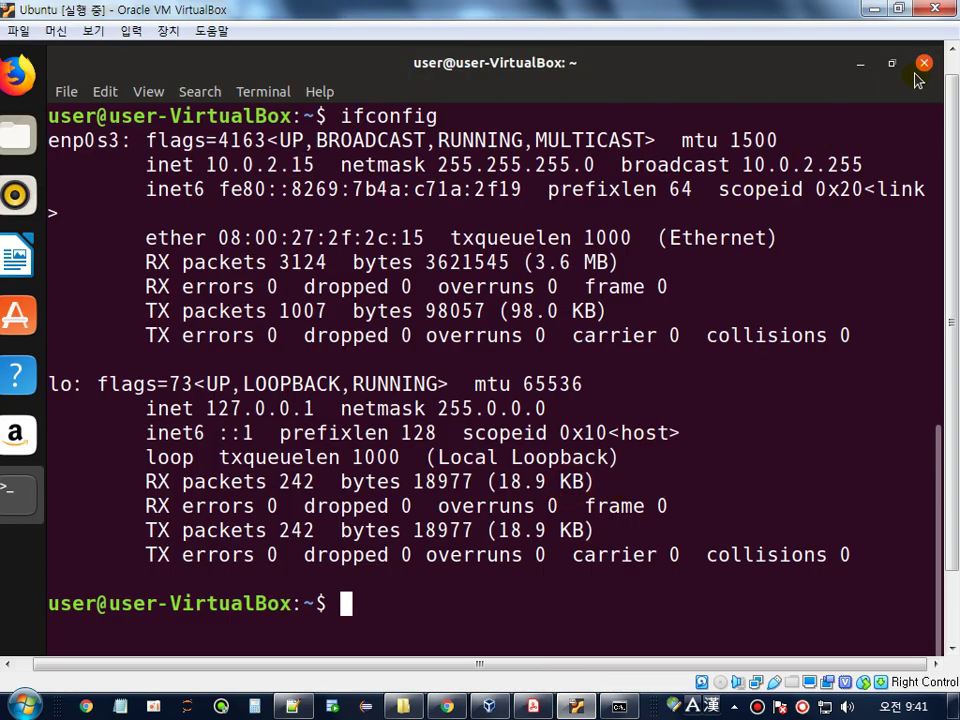
left_click(920, 68)
left_click(953, 65)
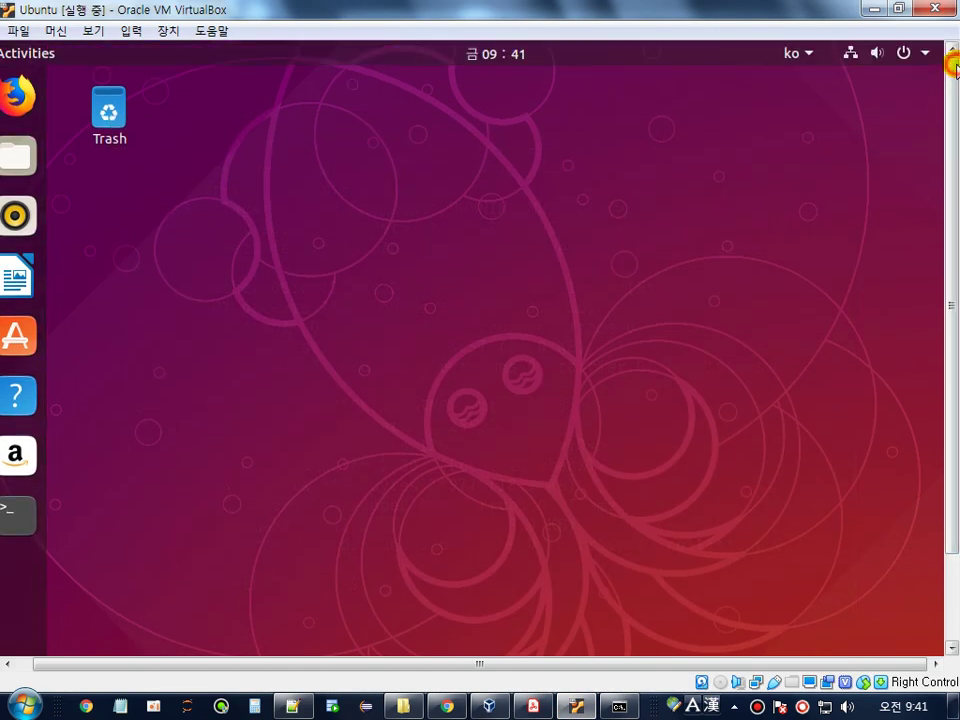
left_click(924, 56)
left_click(872, 266)
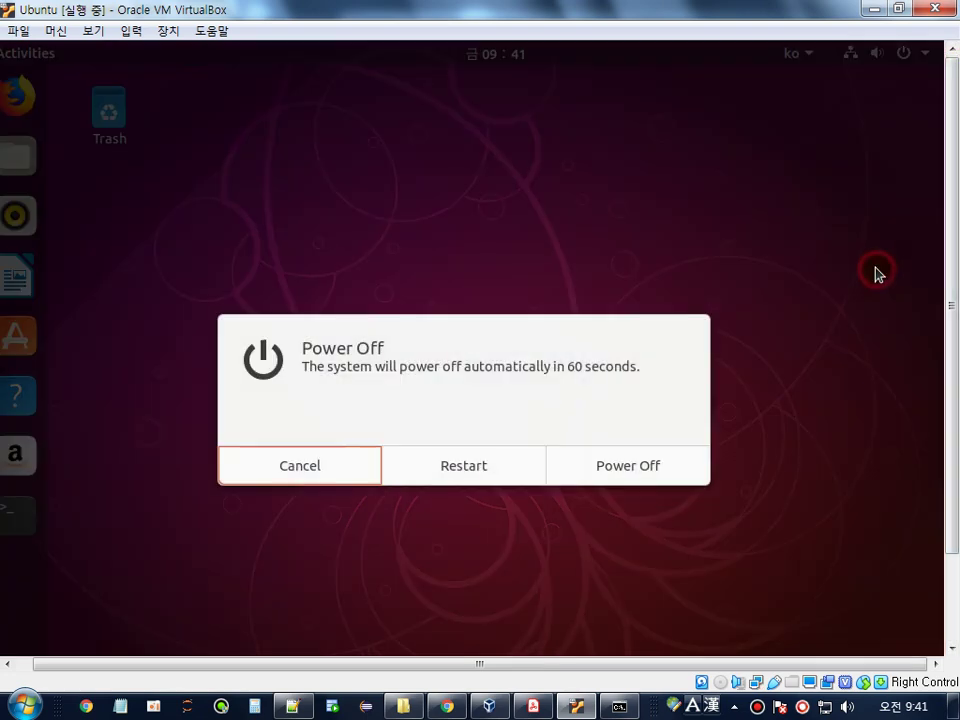
left_click(637, 474)
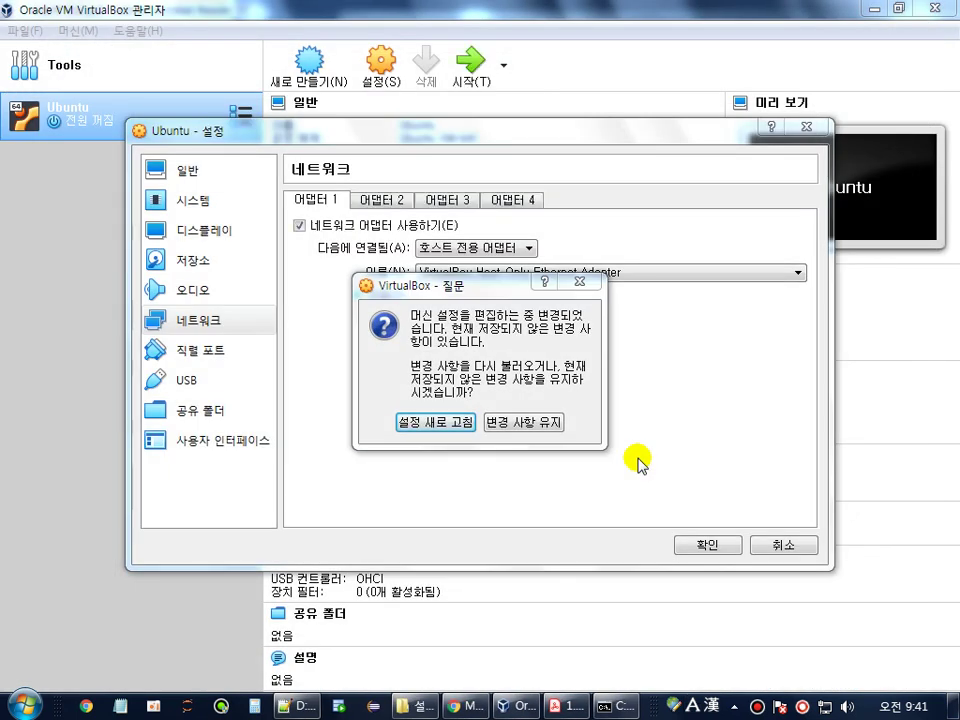
- Keep the unsaved changes and enable Adapter 2, checking the guide's host-only adapter step
left_click(508, 424)
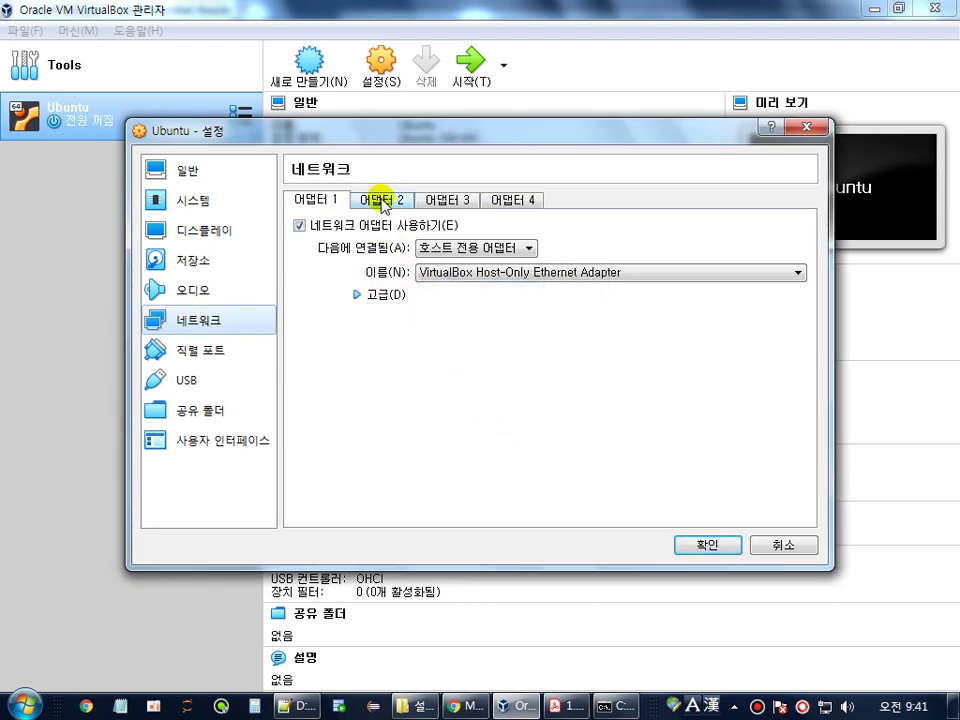
left_click(383, 202)
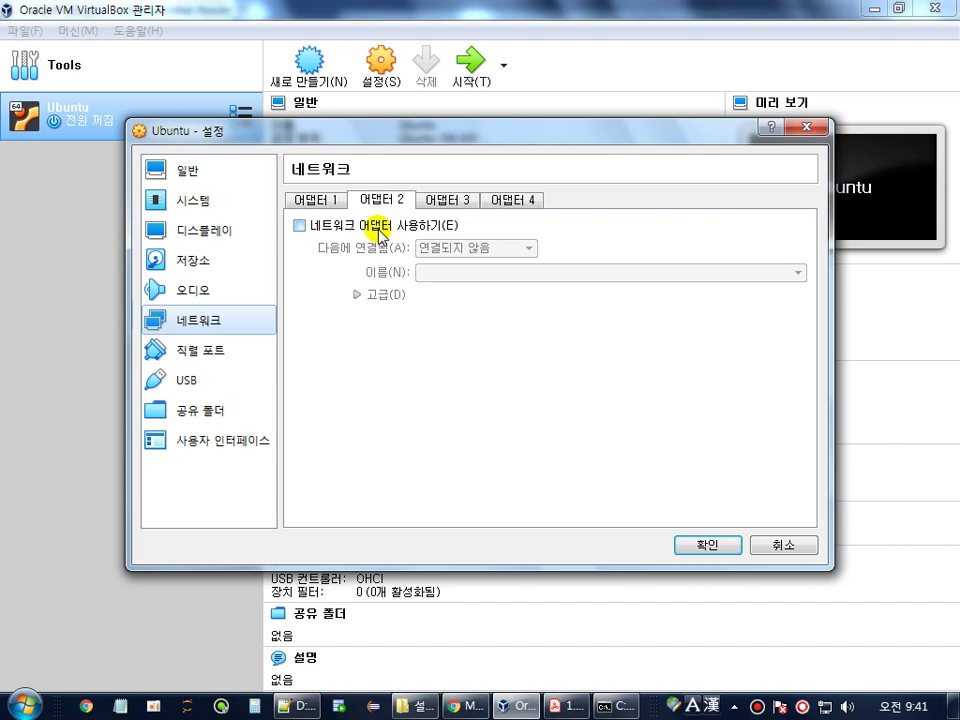
left_click(320, 224)
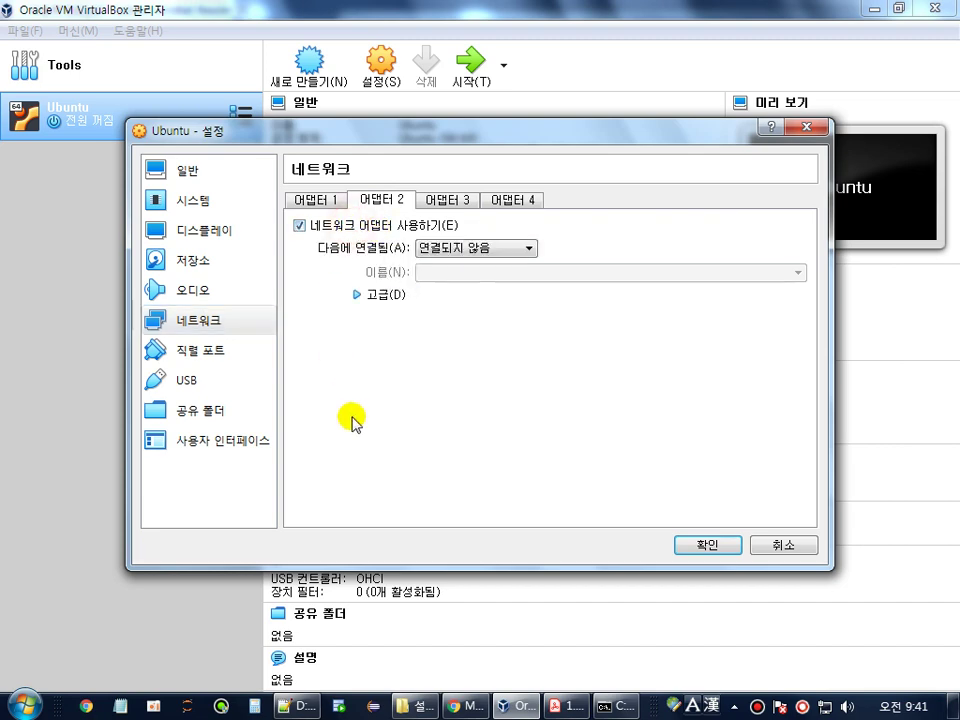
left_click(567, 706)
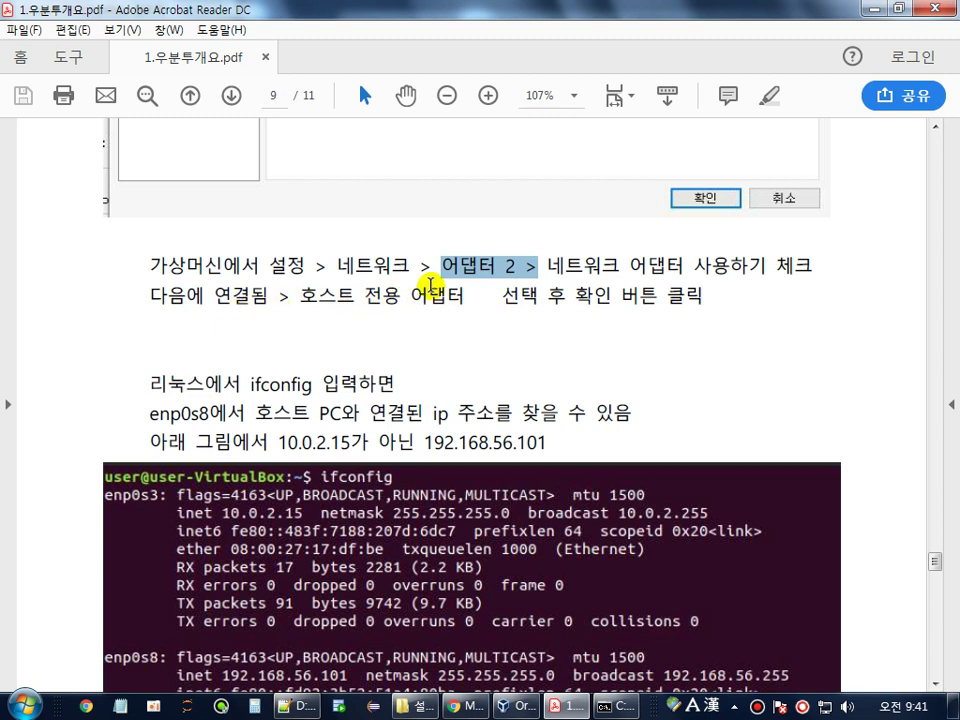
left_click(507, 264)
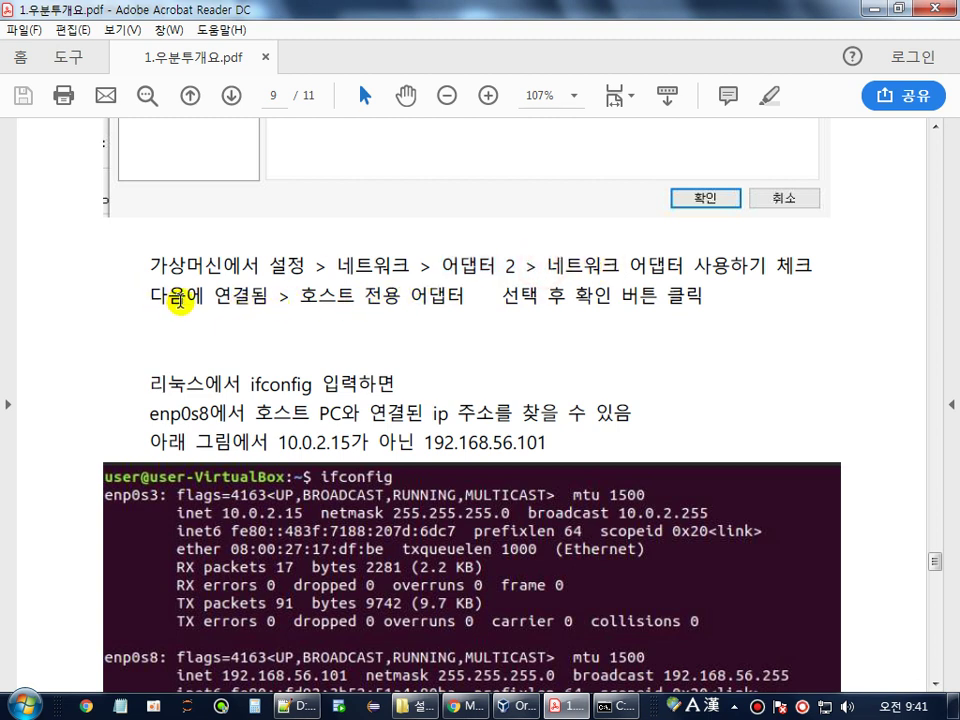
left_click_drag(293, 297, 692, 297)
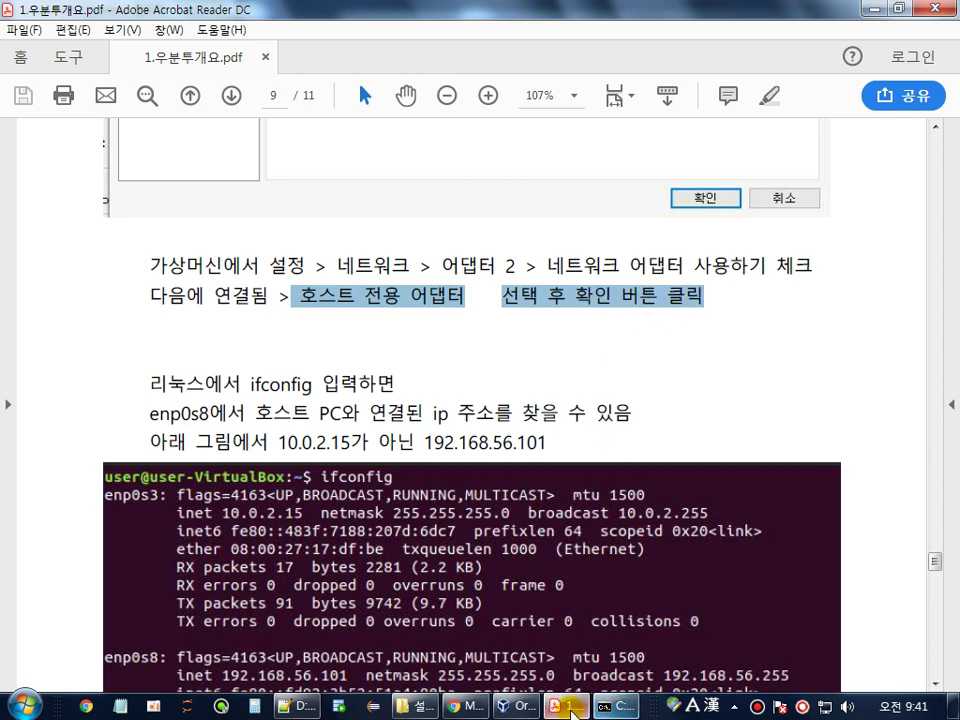
left_click(512, 706)
- Attach Adapter 2 to 호스트 전용 어댑터, review both adapters, and save with 확인
left_click(480, 247)
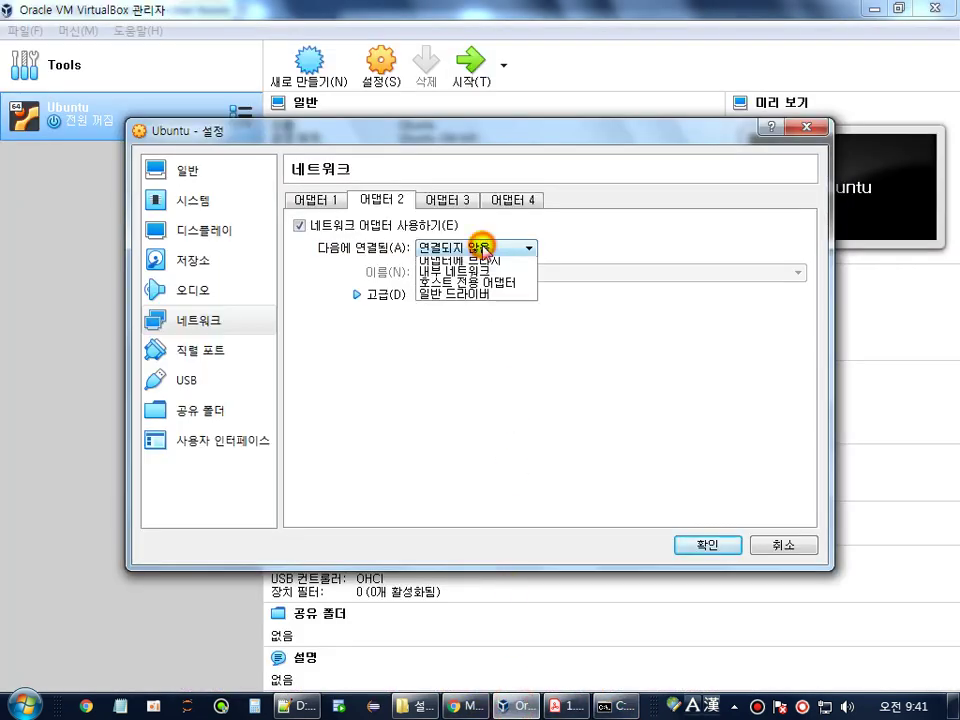
left_click(490, 318)
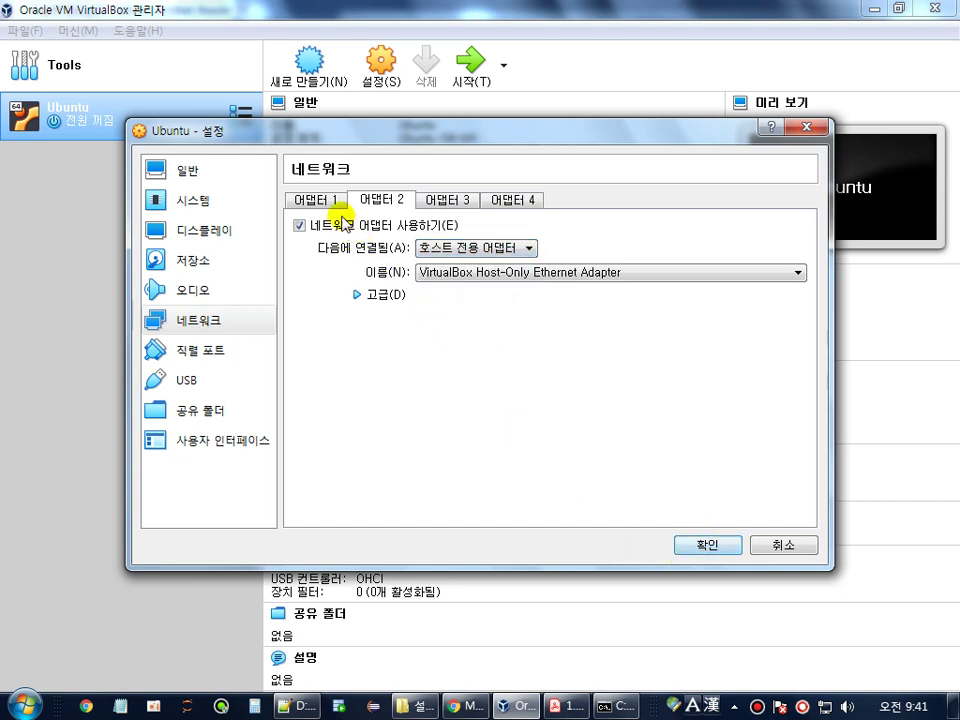
left_click(322, 201)
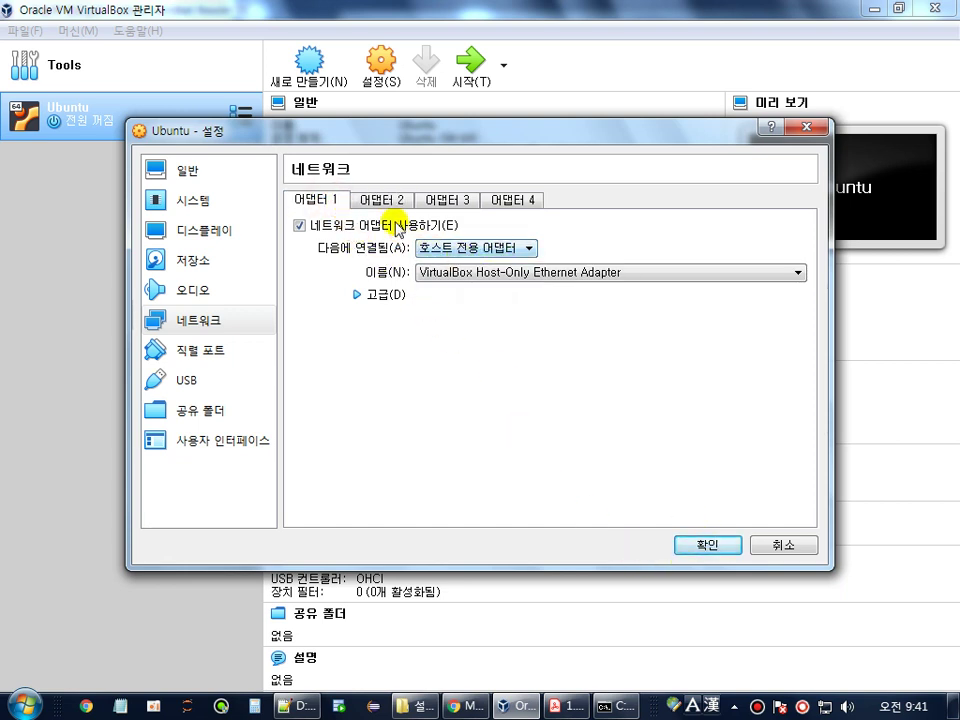
left_click(378, 200)
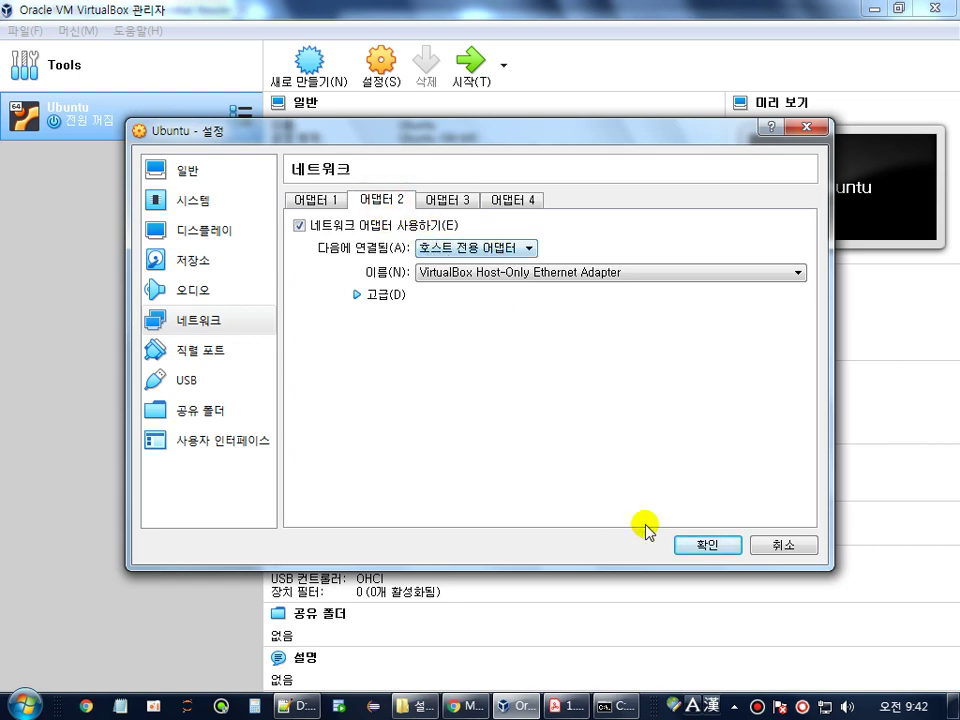
left_click(700, 546)
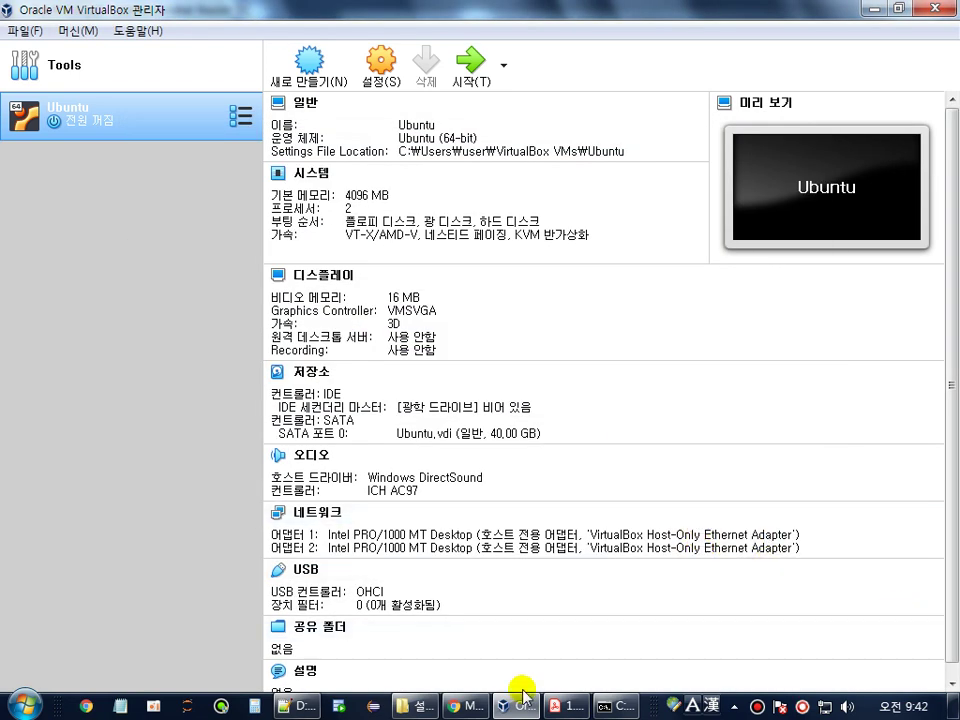
- Switch 어댑터 1 to NAT, verify 어댑터 2 remains host-only, and save with 확인
left_click(381, 80)
left_click(181, 322)
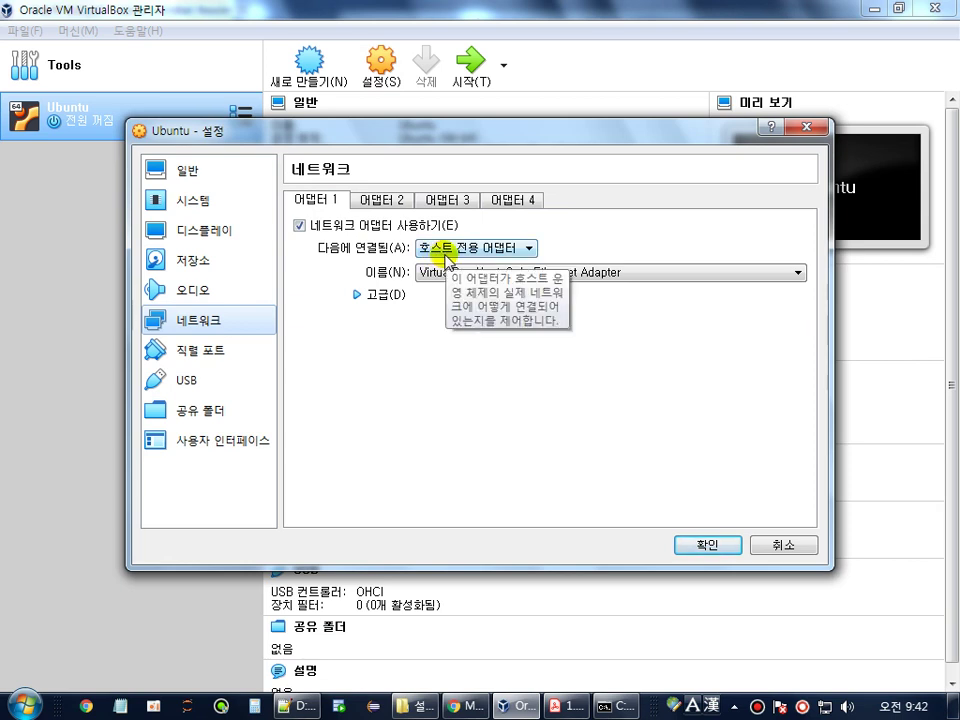
left_click(445, 250)
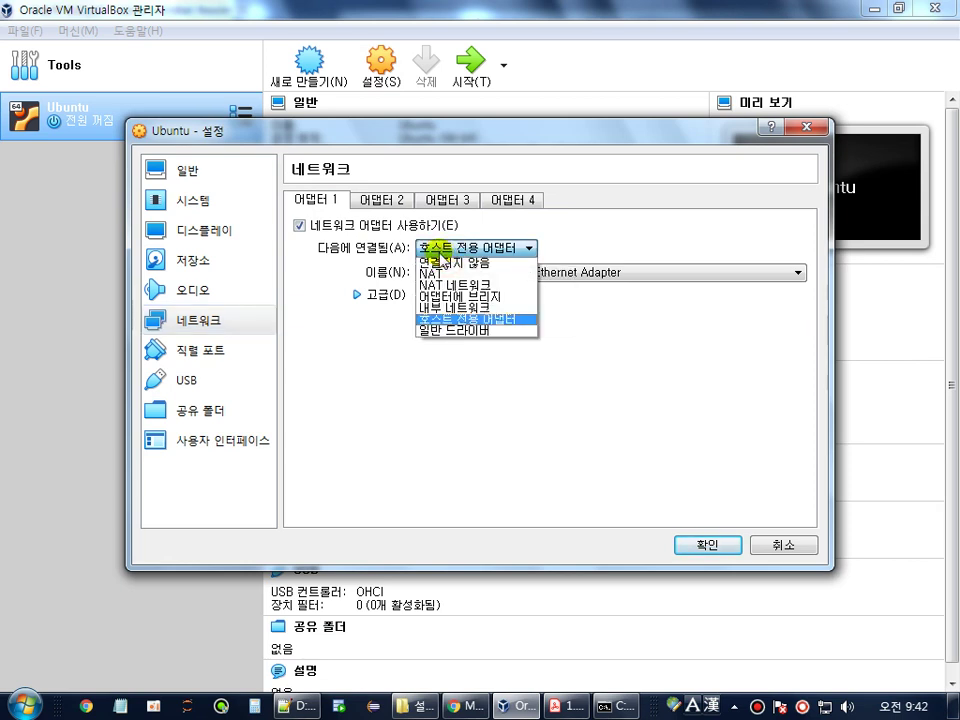
left_click(455, 272)
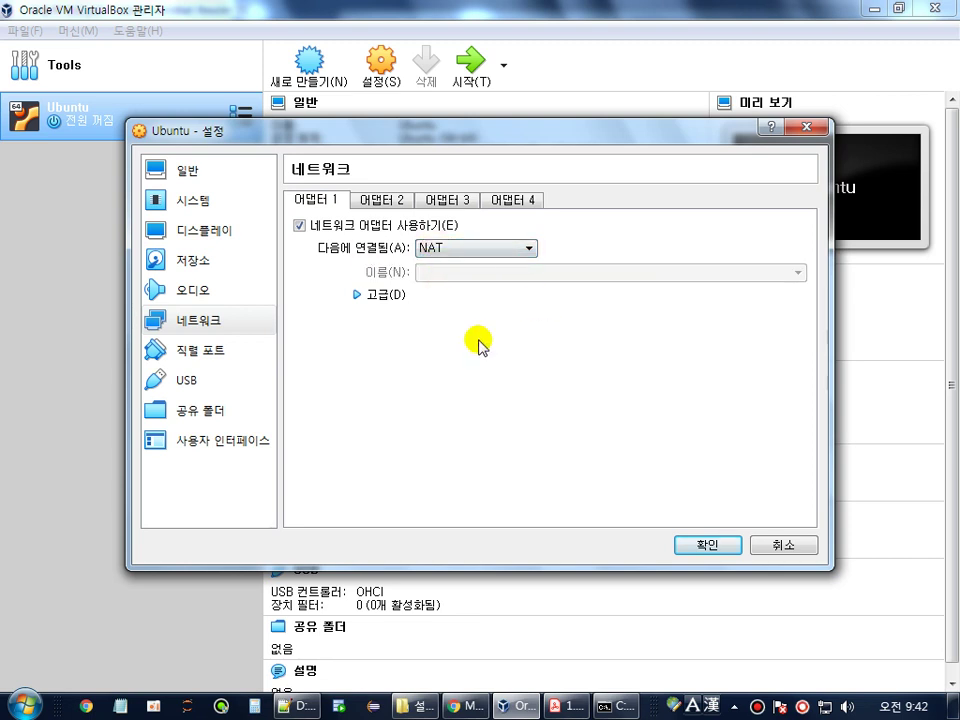
left_click(381, 199)
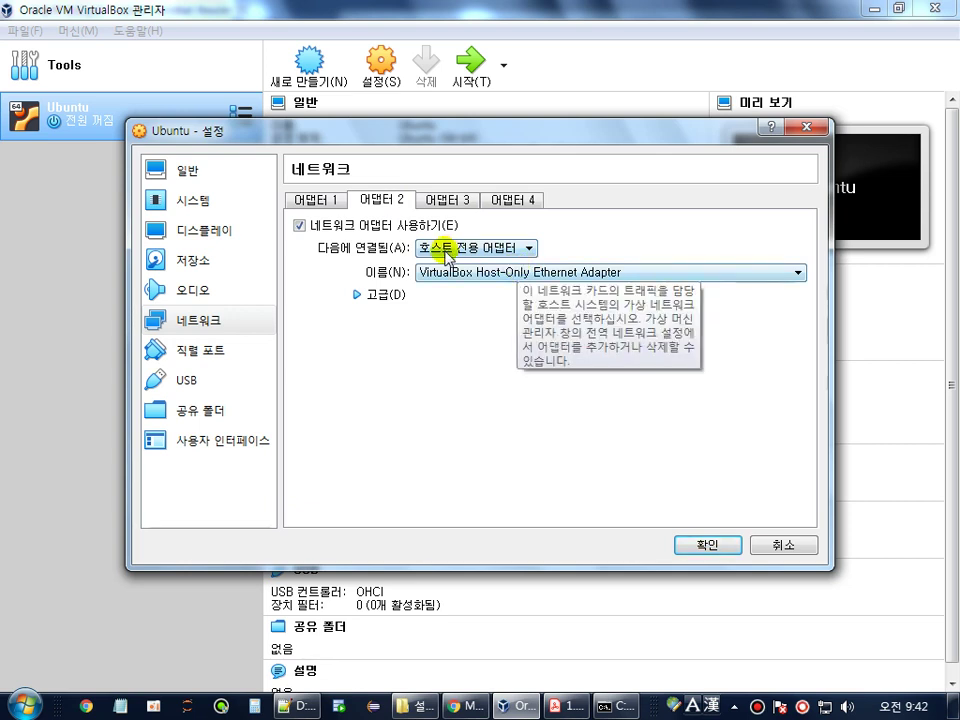
left_click(721, 550)
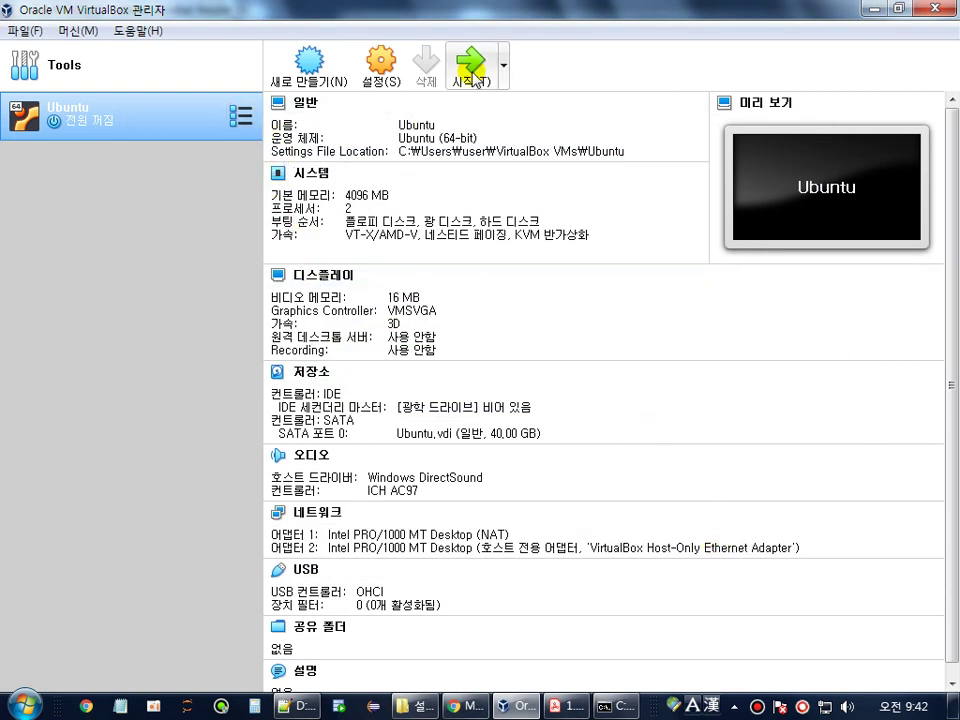
- Boot the Ubuntu VM and copy the enp0s8 host-only address 192.168.56.102 from ifconfig
left_click(470, 80)
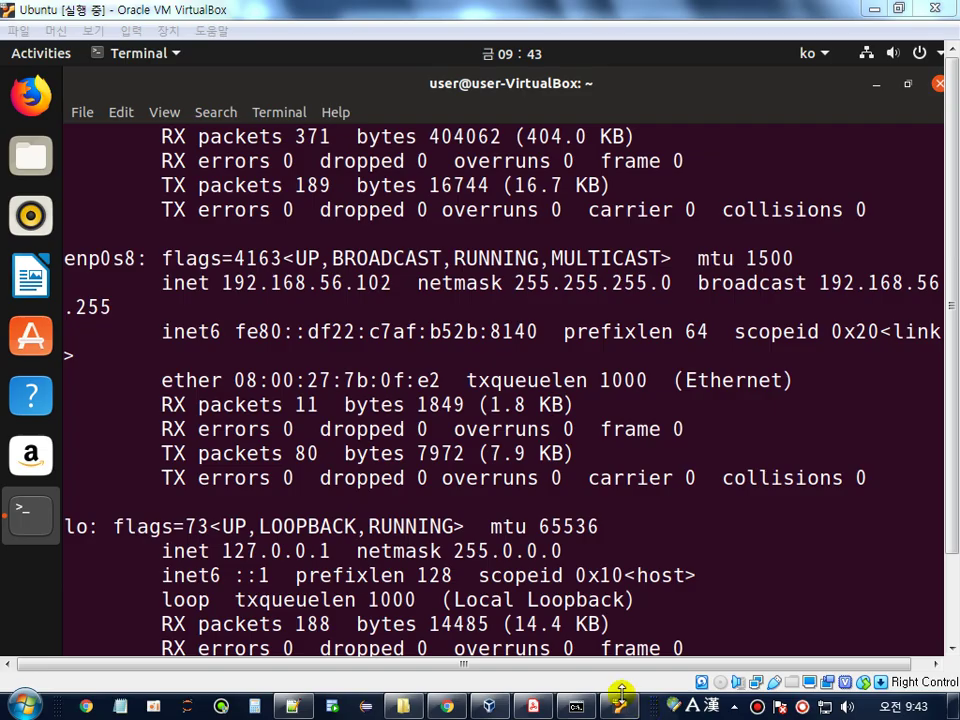
scroll(521, 292, "up", 2)
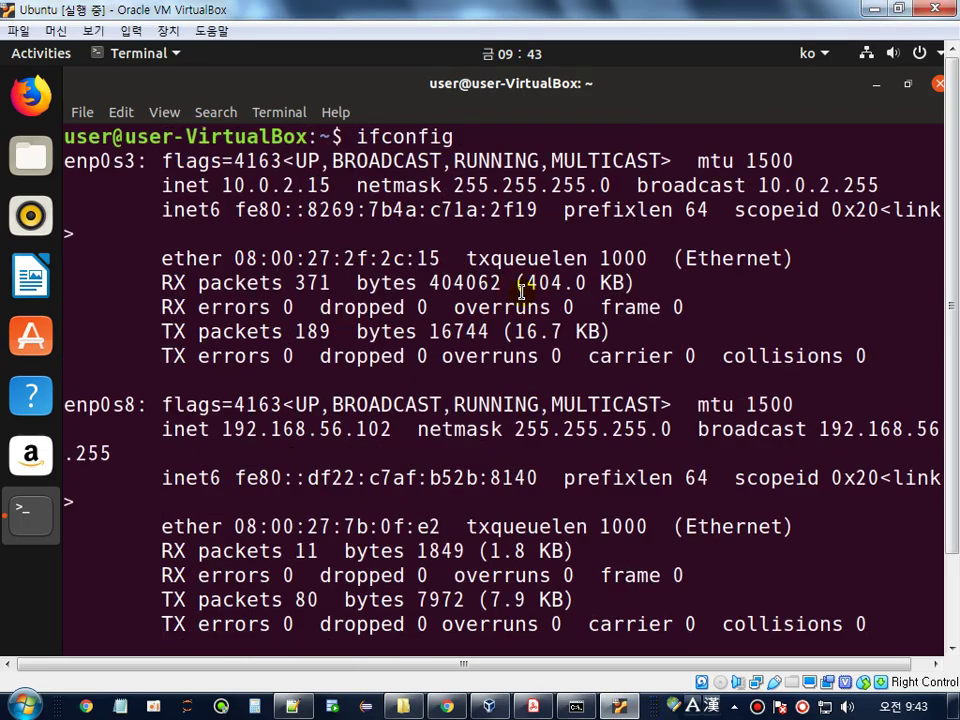
left_click_drag(347, 136, 454, 136)
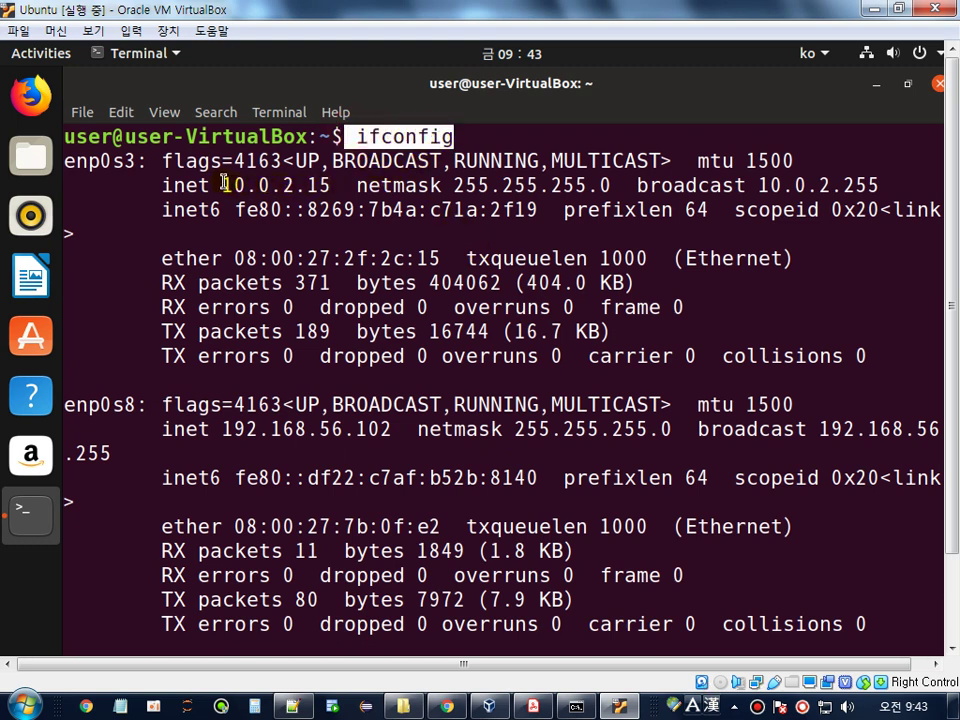
left_click_drag(222, 185, 325, 185)
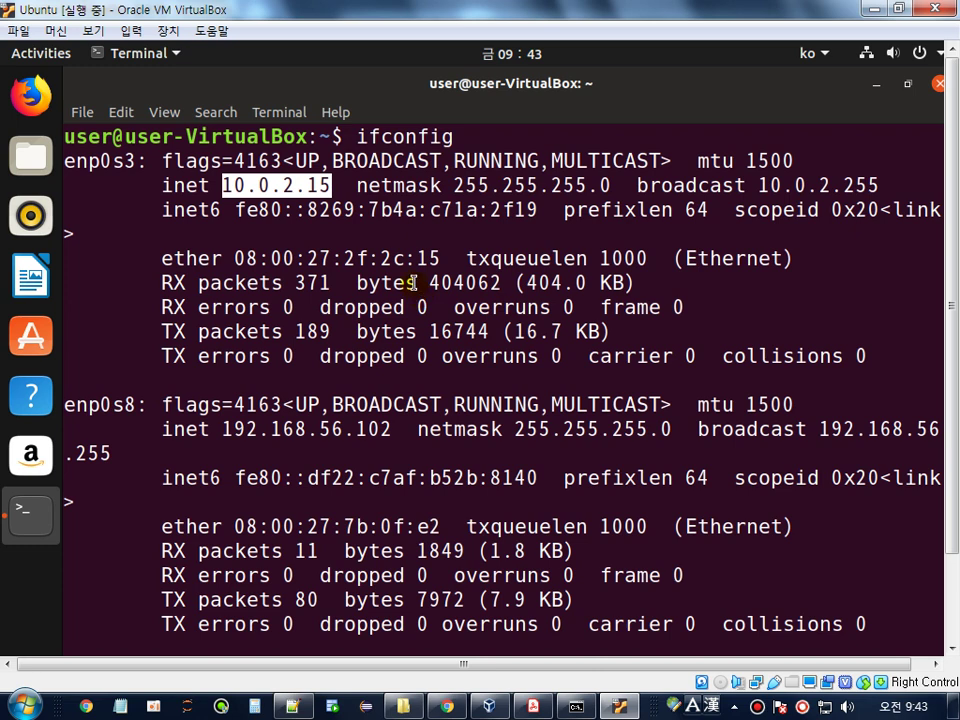
scroll(411, 283, "down", 2)
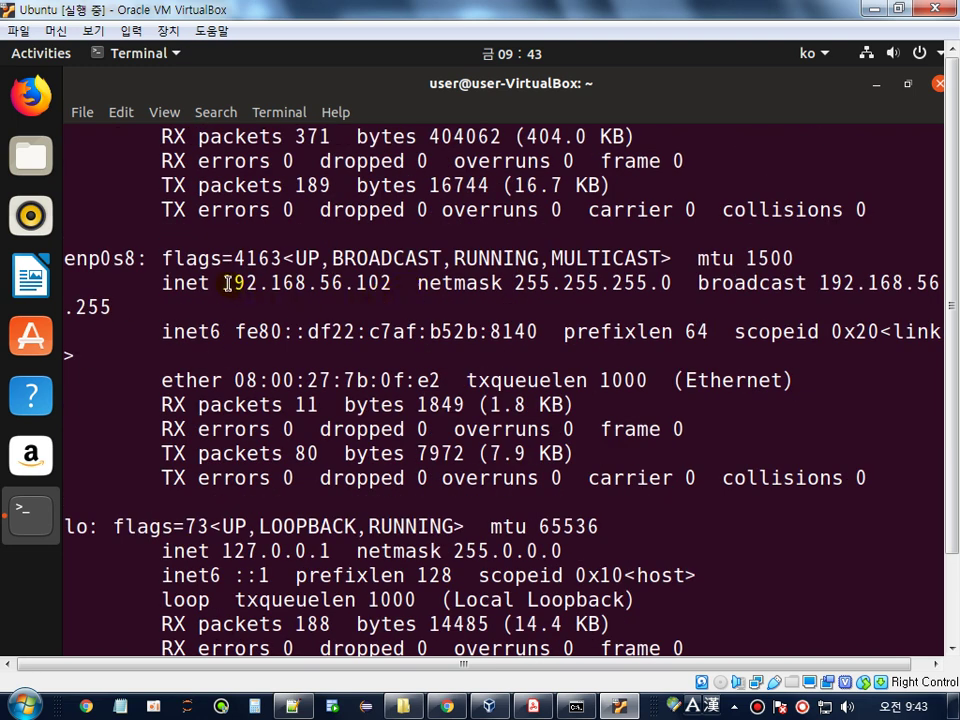
left_click_drag(228, 283, 392, 283)
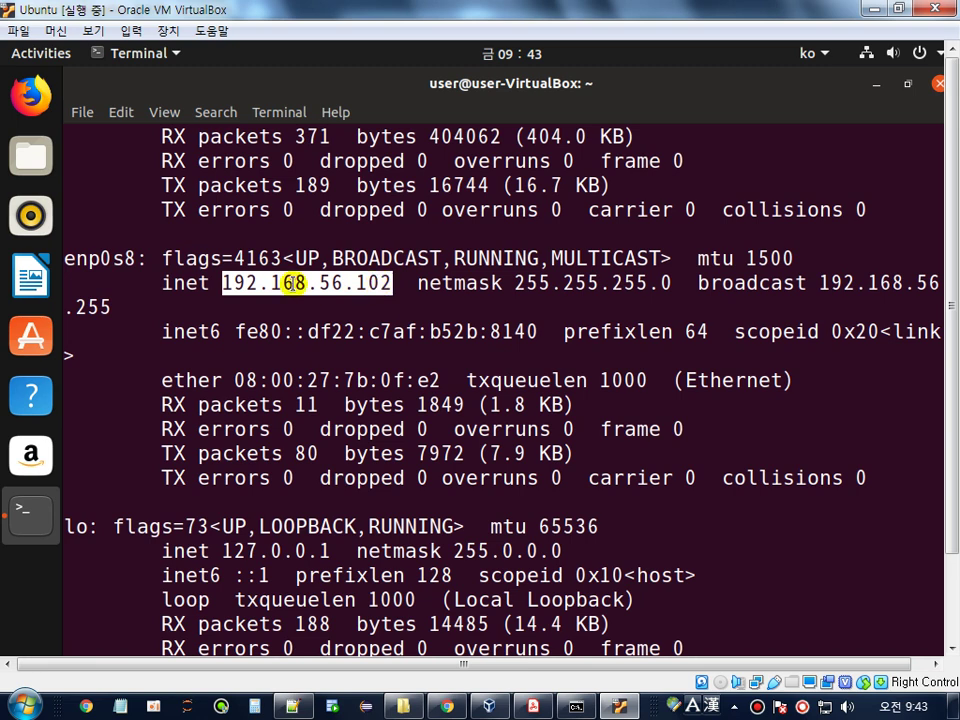
right_click(298, 291)
left_click(329, 337)
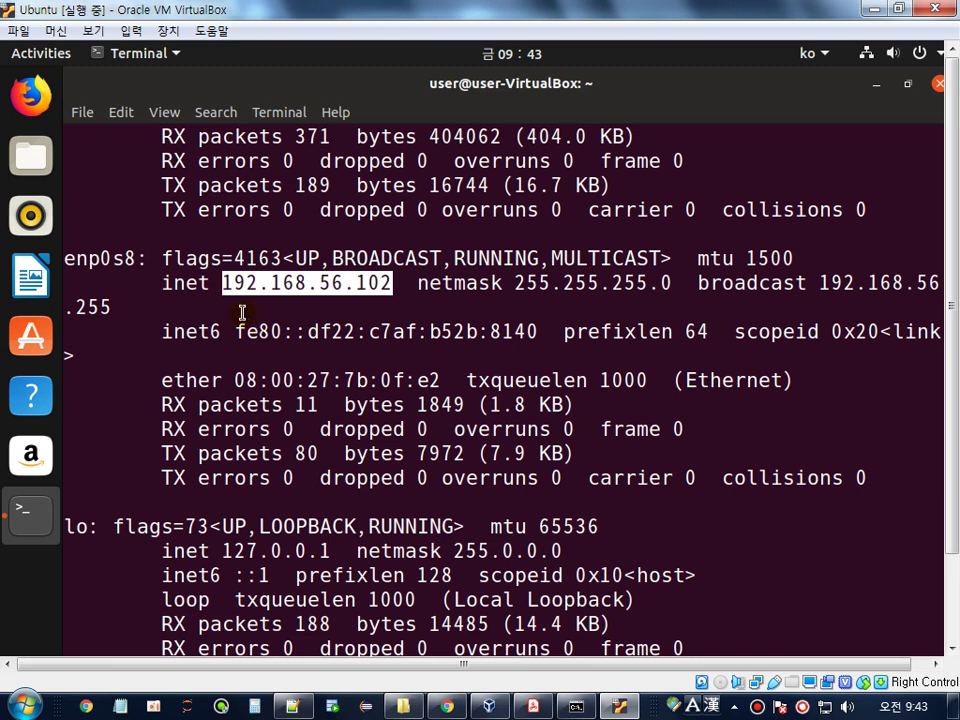
left_click(575, 706)
- Stop the timed-out ping to 10.0.2.15 and ping 192.168.56.102 instead
left_click_drag(518, 30, 673, 21)
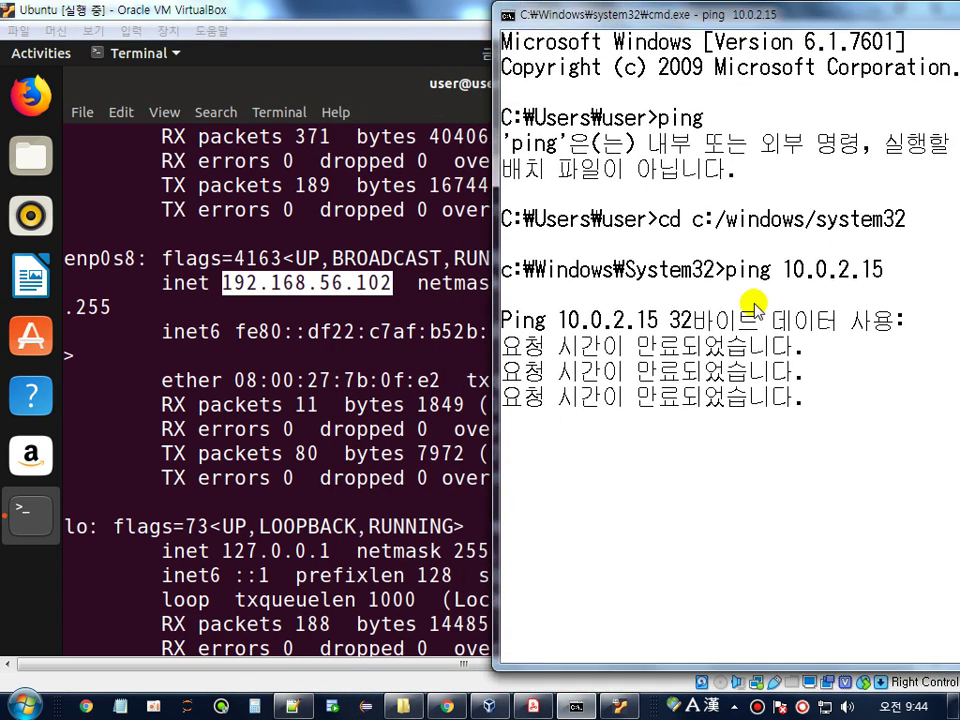
key("ctrl+c")
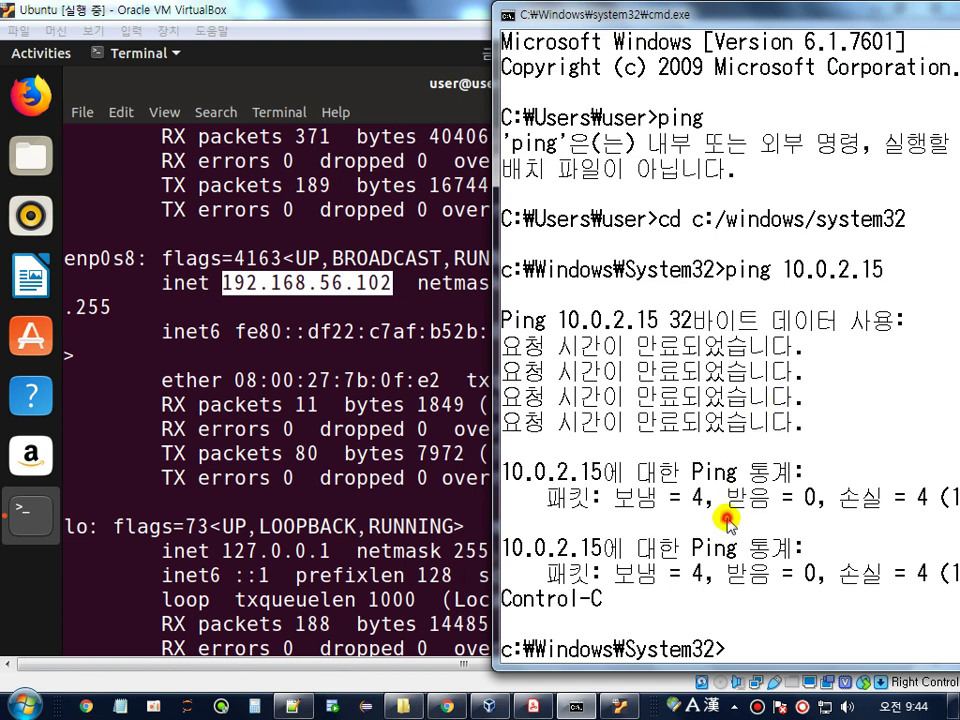
scroll(730, 510, "down", 7)
type("ping ")
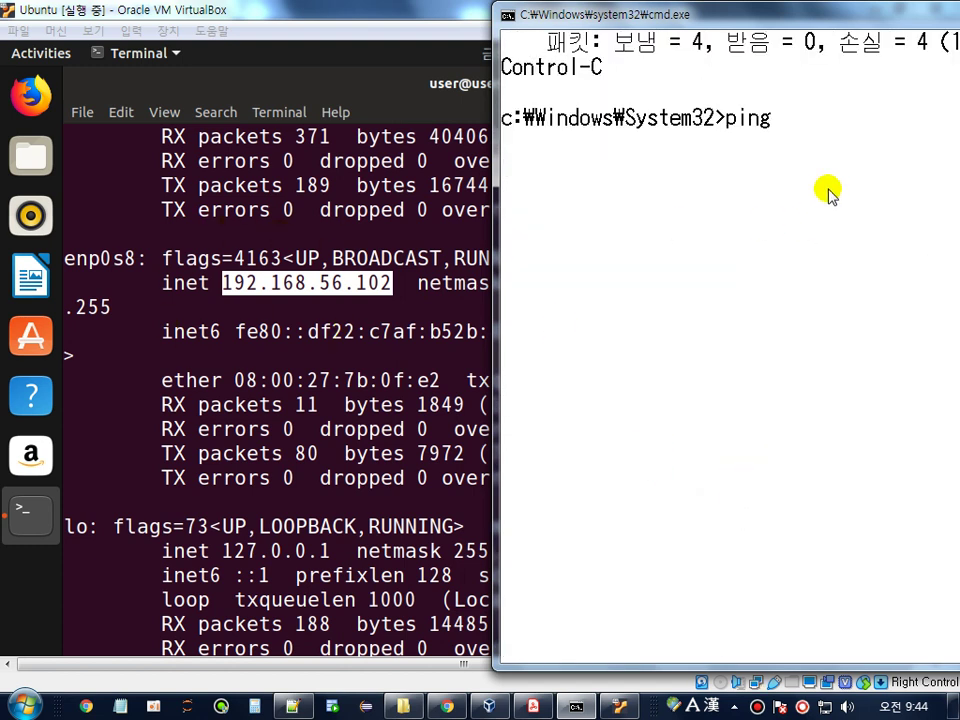
type("192.168.")
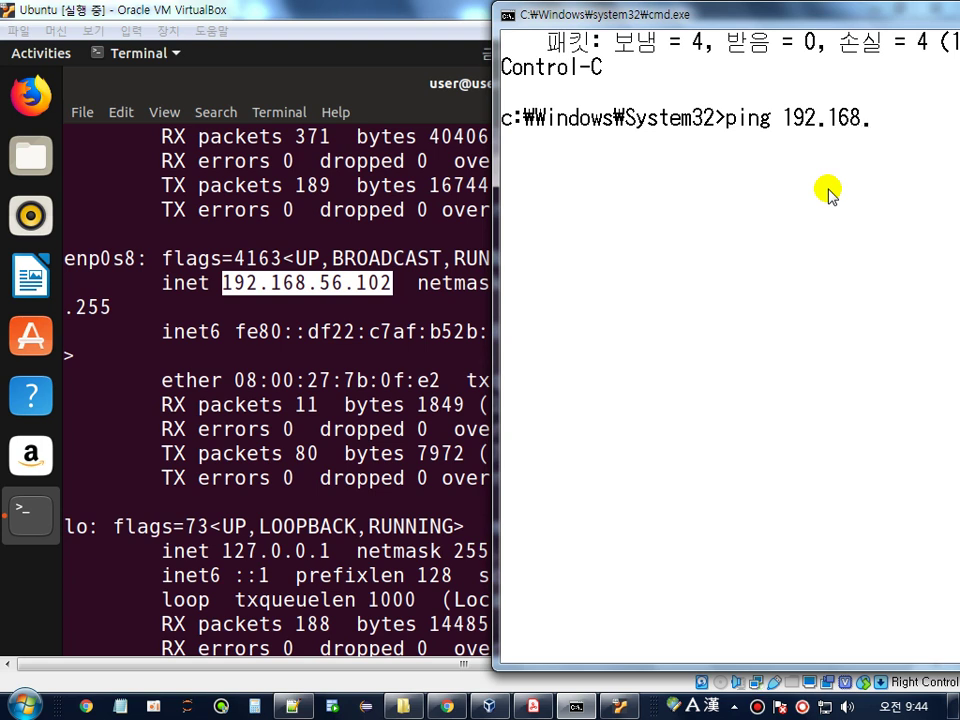
type("56.102")
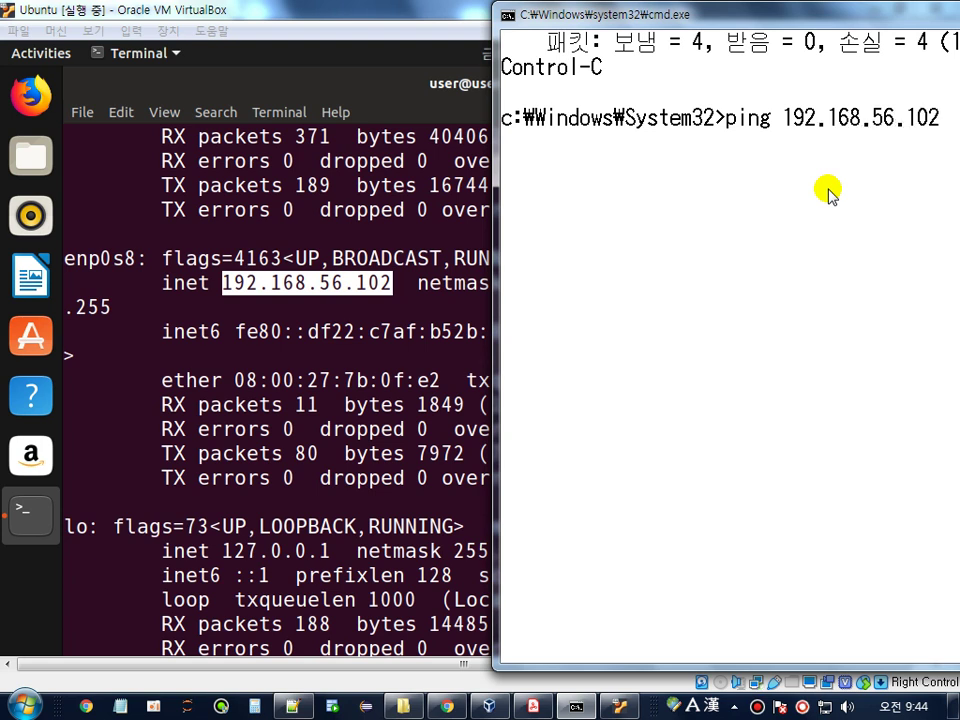
key("Return")
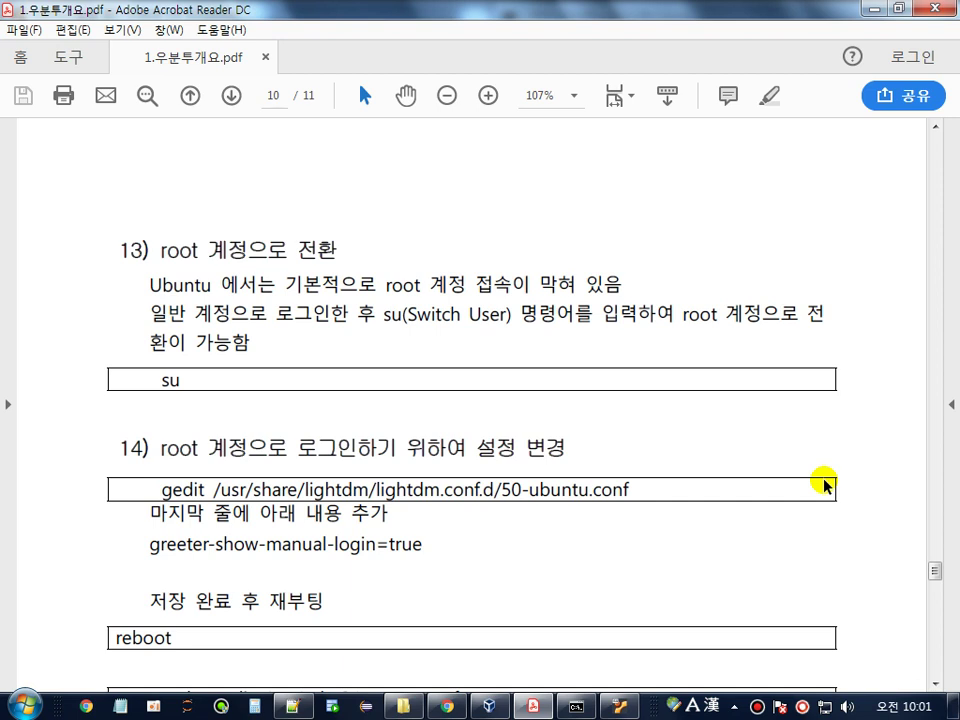
- Mark 'su' and 'Switch User' in the guide's step 13, then return to the Ubuntu VM
left_click_drag(161, 379, 175, 378)
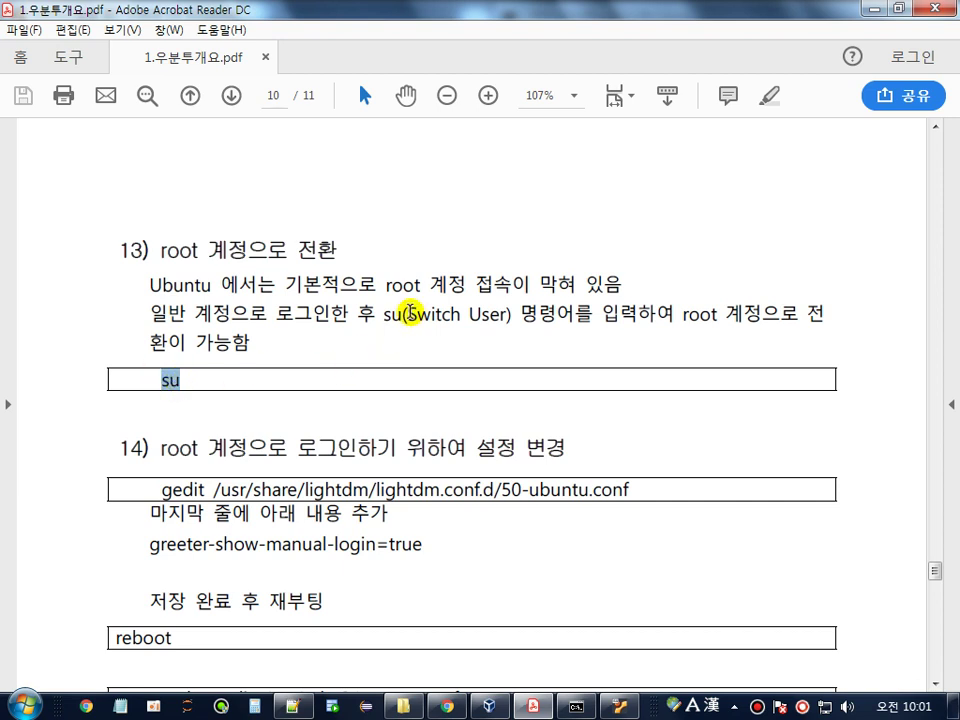
left_click_drag(403, 315, 487, 314)
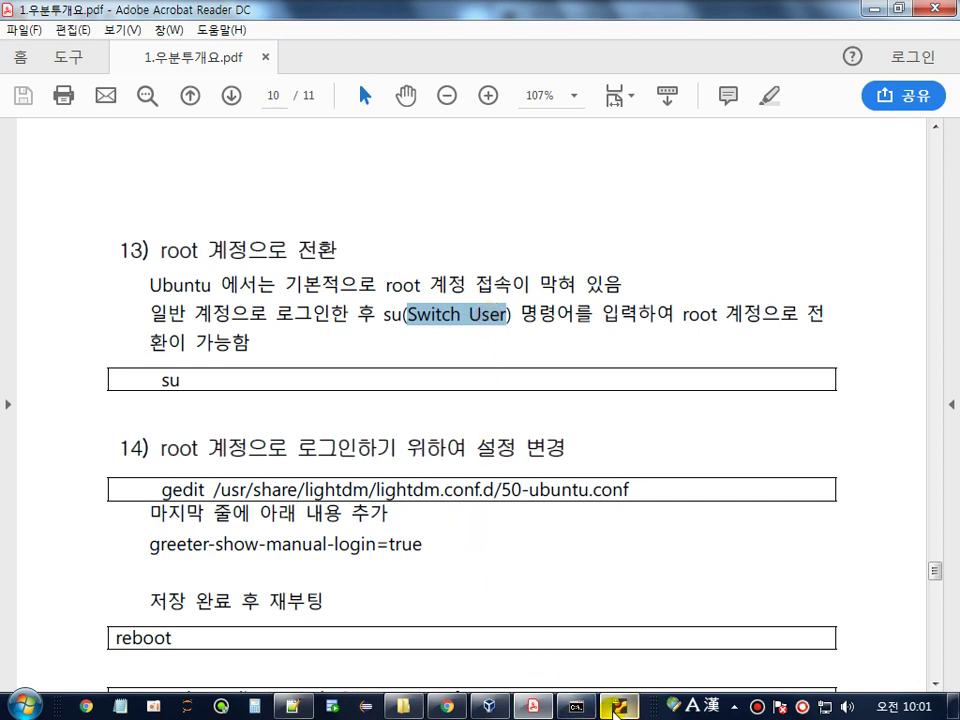
left_click(619, 706)
- Clear the terminal and become root with su and the root password
type("clea")
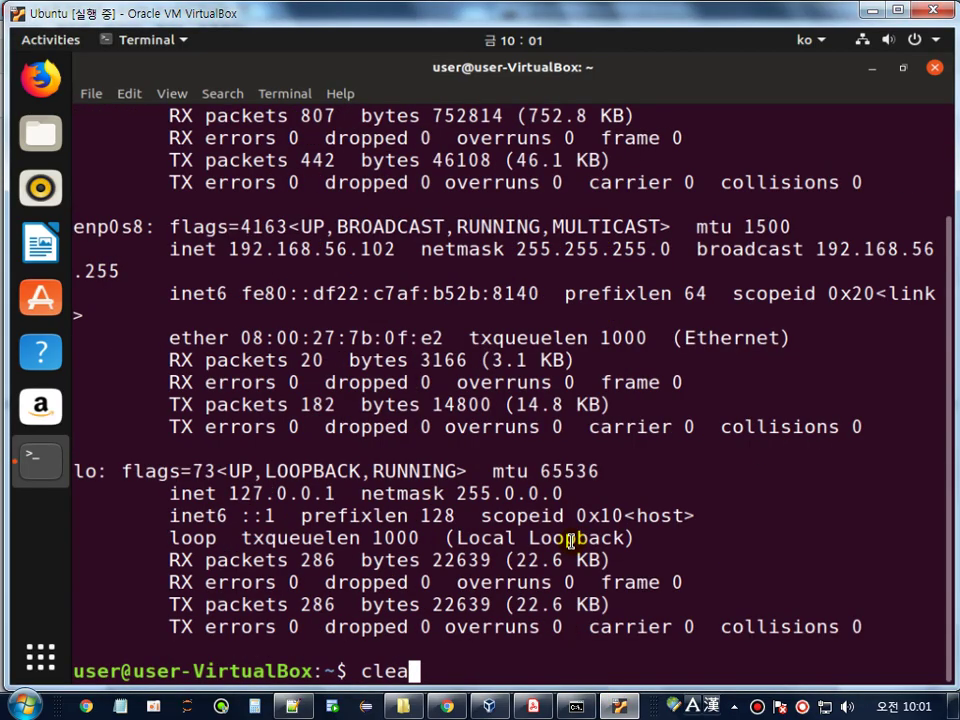
type("r")
key("Return")
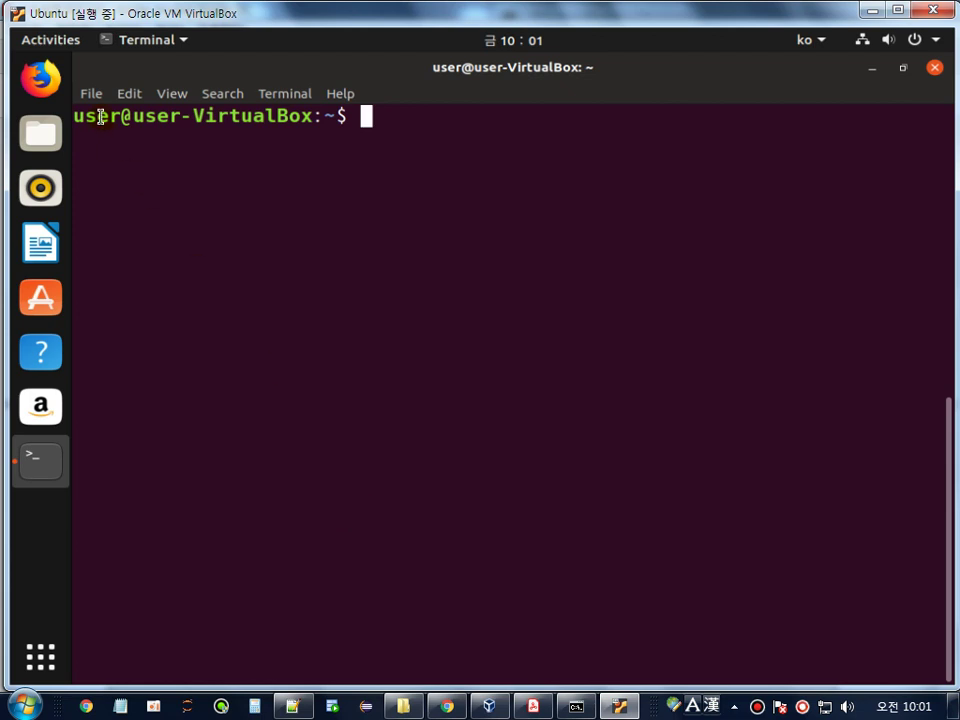
double_click(100, 116)
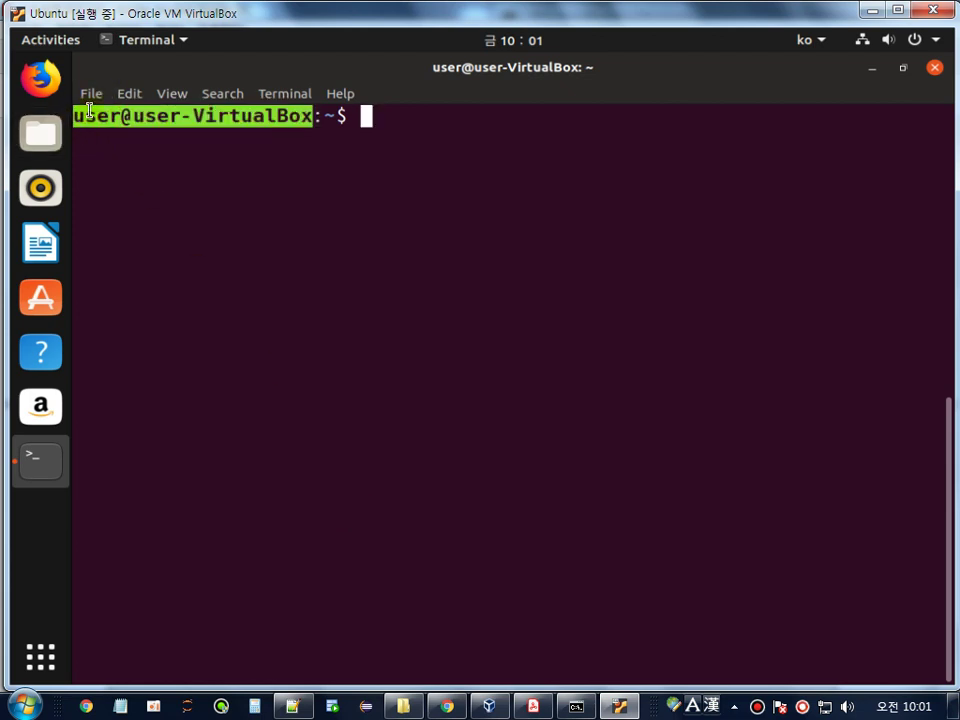
left_click(399, 120)
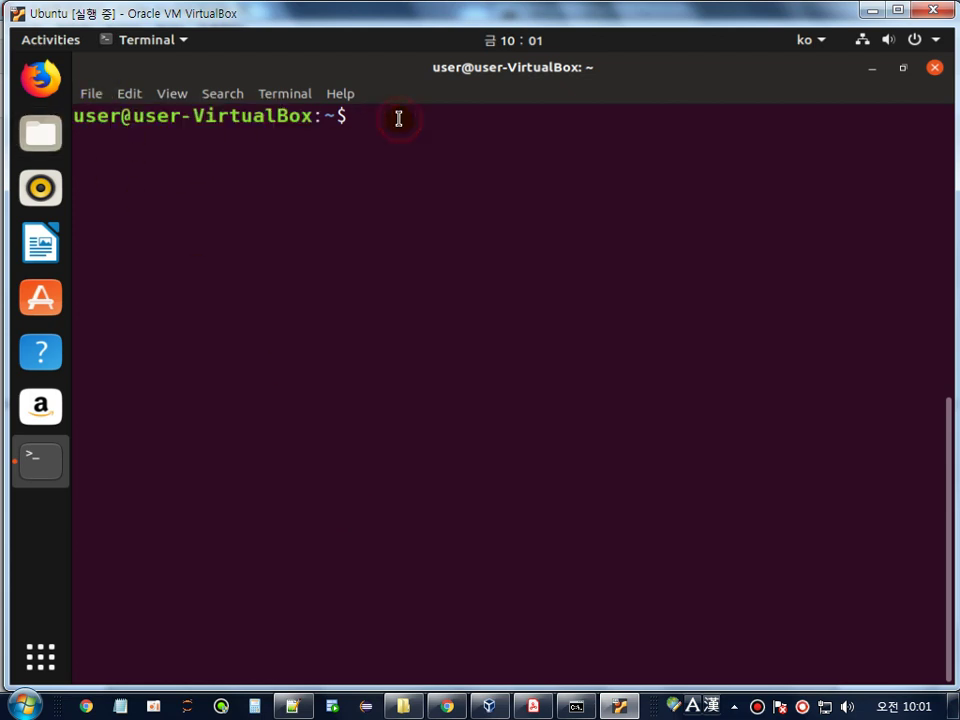
type("su")
key("Return")
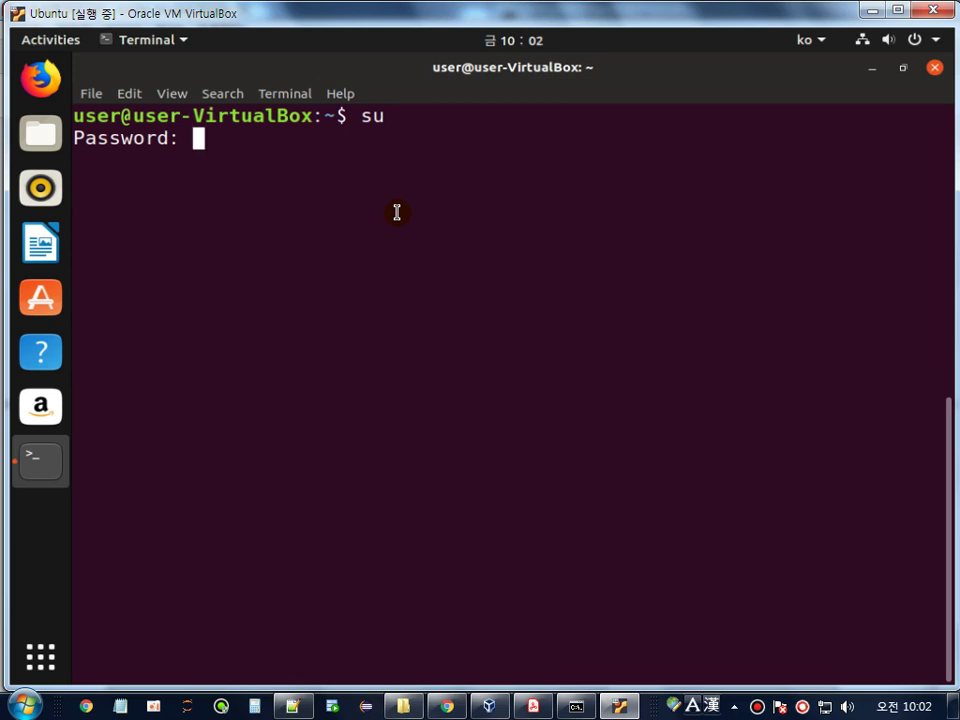
key("Return")
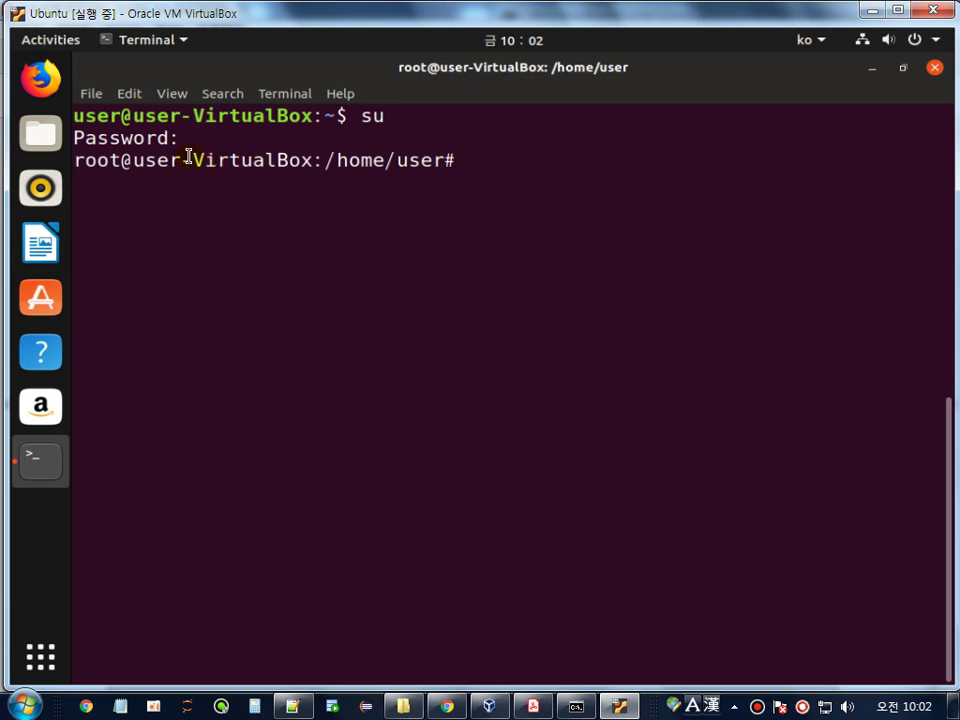
- Return from the root shell to the regular account with 'su user'
double_click(97, 160)
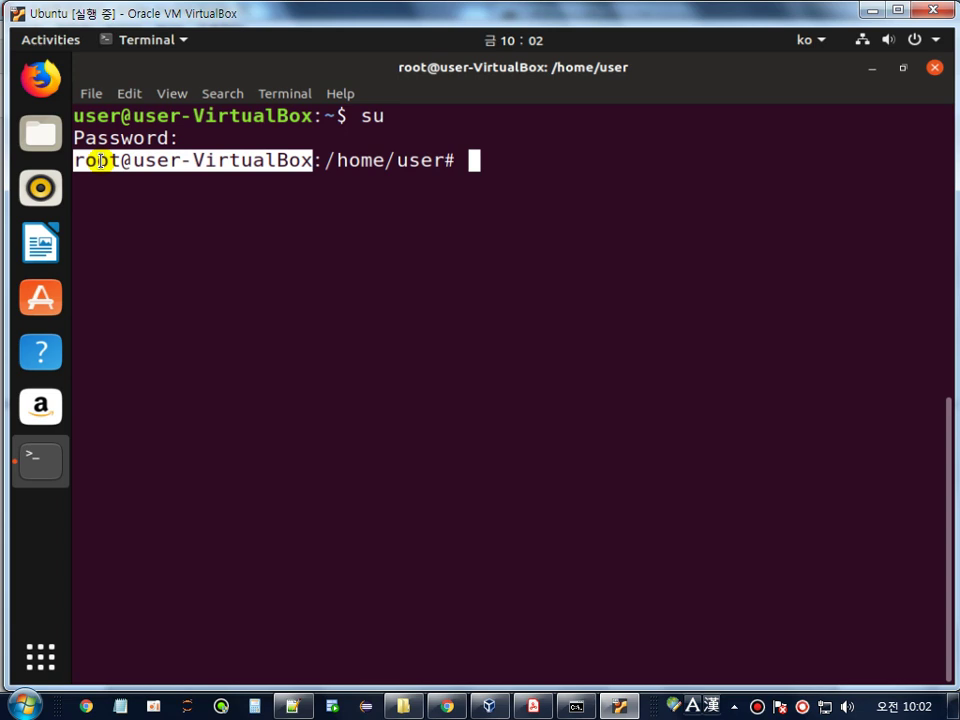
left_click(534, 195)
type("su")
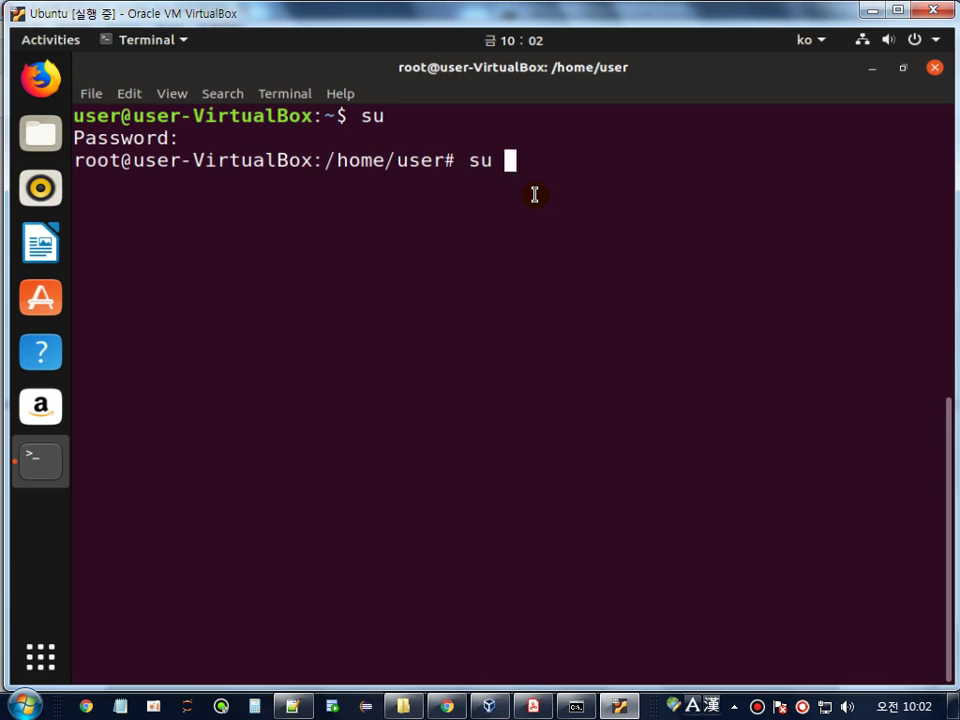
type("user")
key("Return")
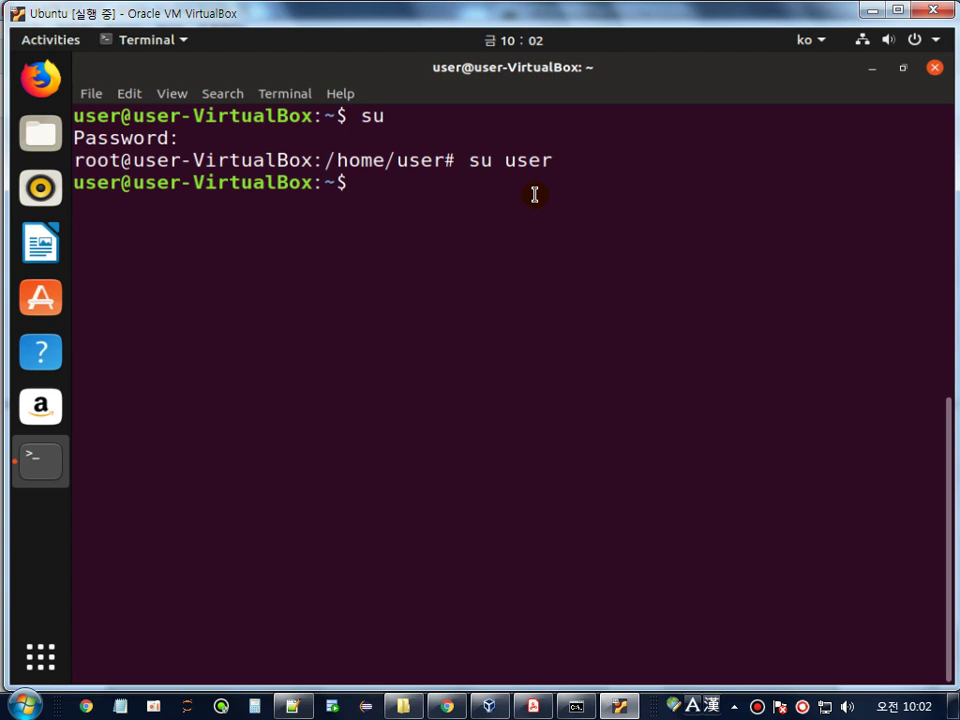
- Scroll further through the PDF setup guide, then go back to the Ubuntu VM
left_click(533, 705)
left_click(401, 340)
scroll(400, 337, "down", 3)
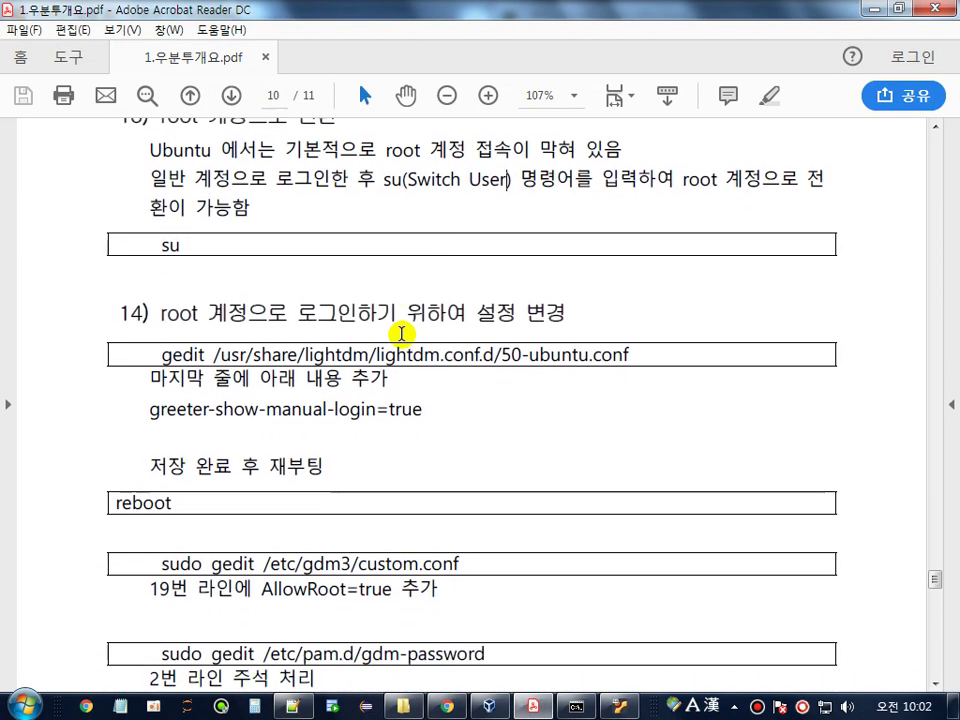
scroll(411, 418, "down", 3)
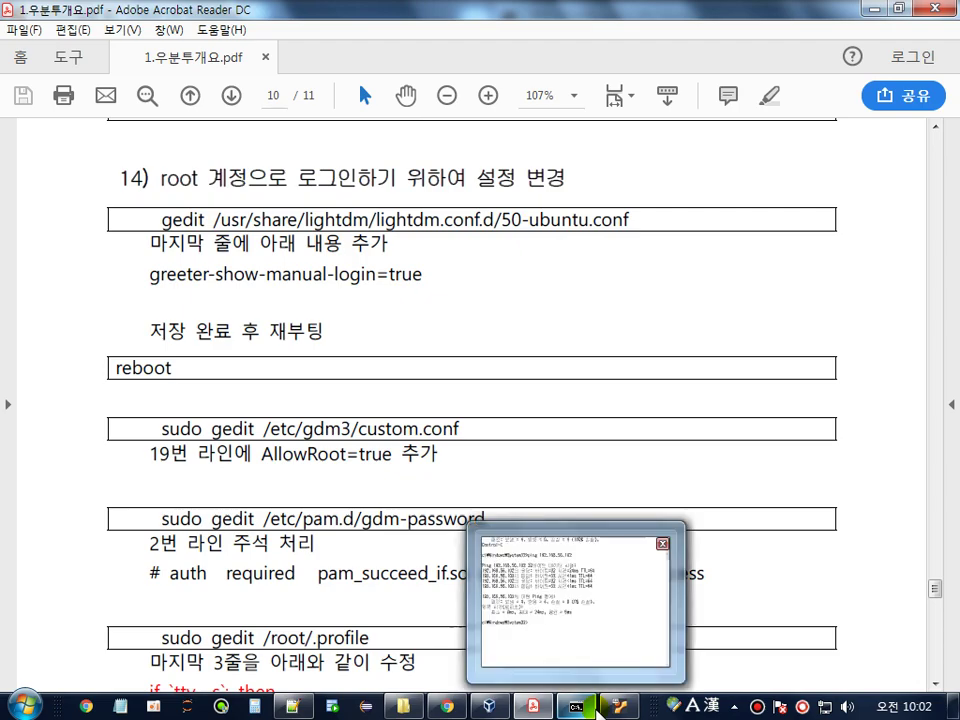
left_click(620, 706)
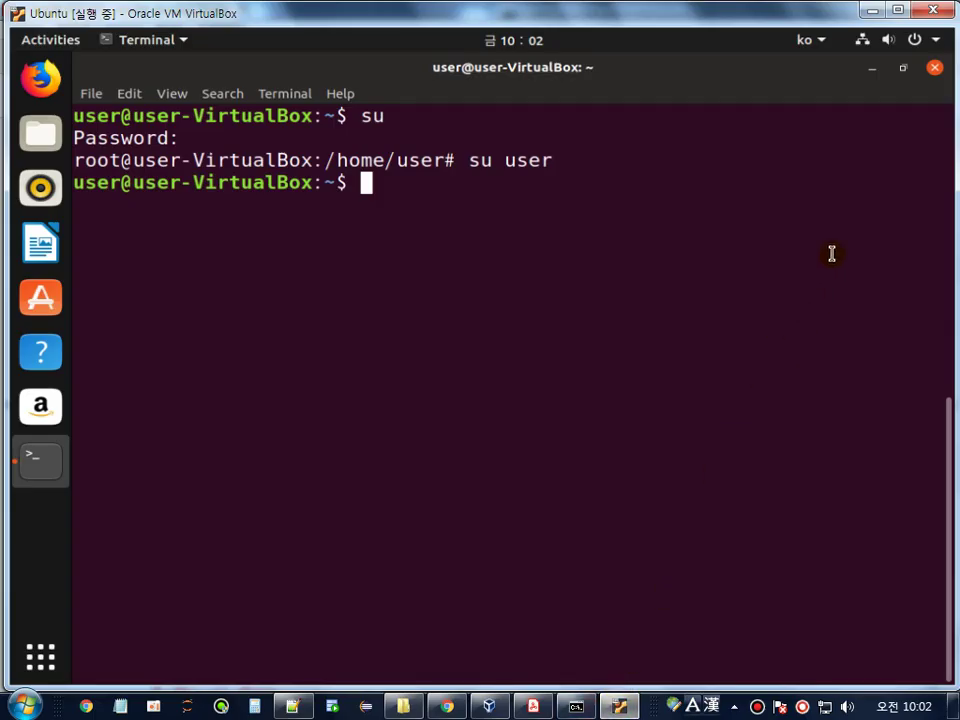
- Log out of the Ubuntu session from the system menu's account entry
left_click(909, 41)
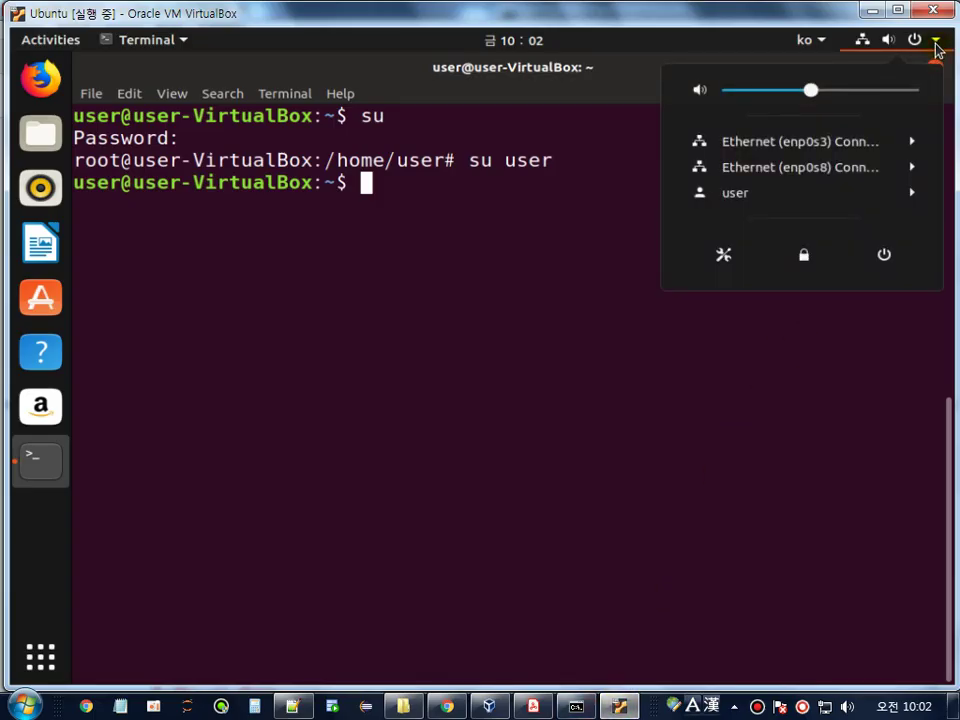
left_click(812, 197)
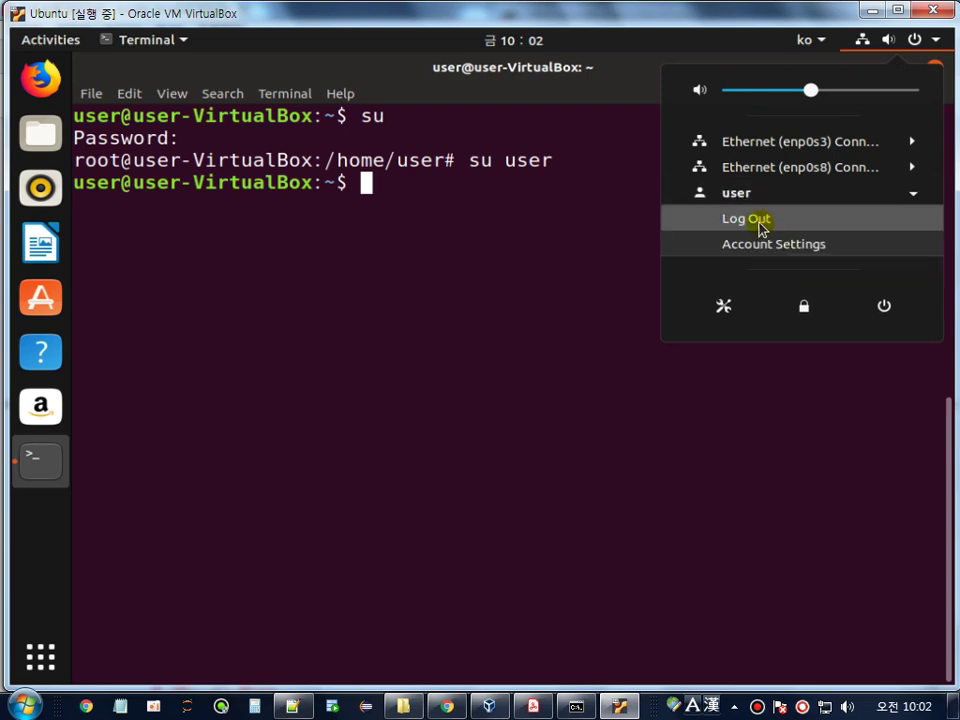
left_click(761, 224)
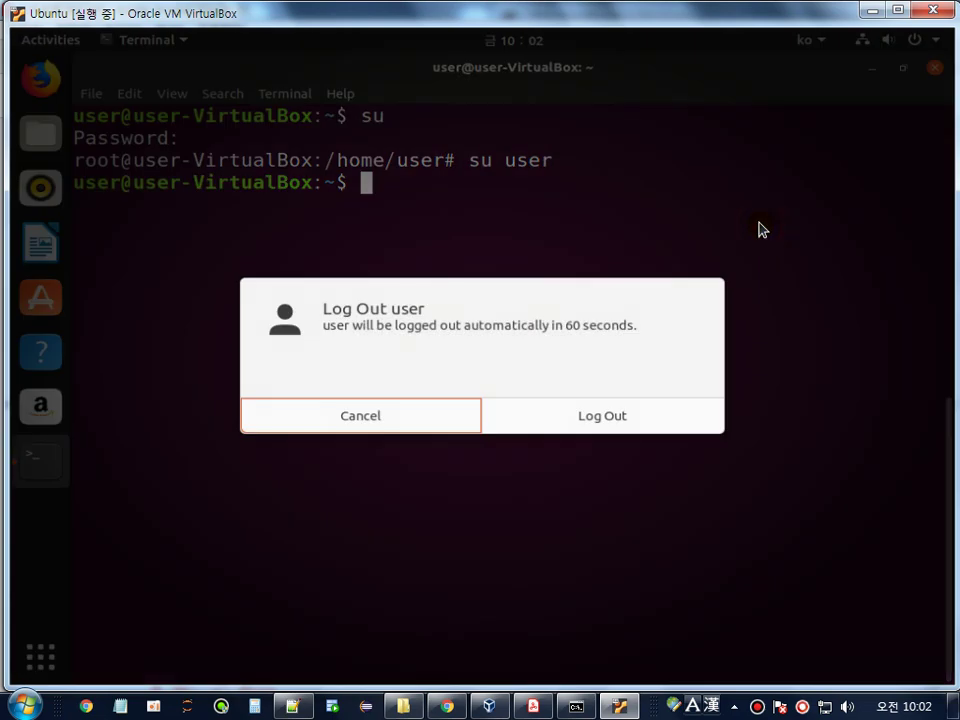
left_click(581, 416)
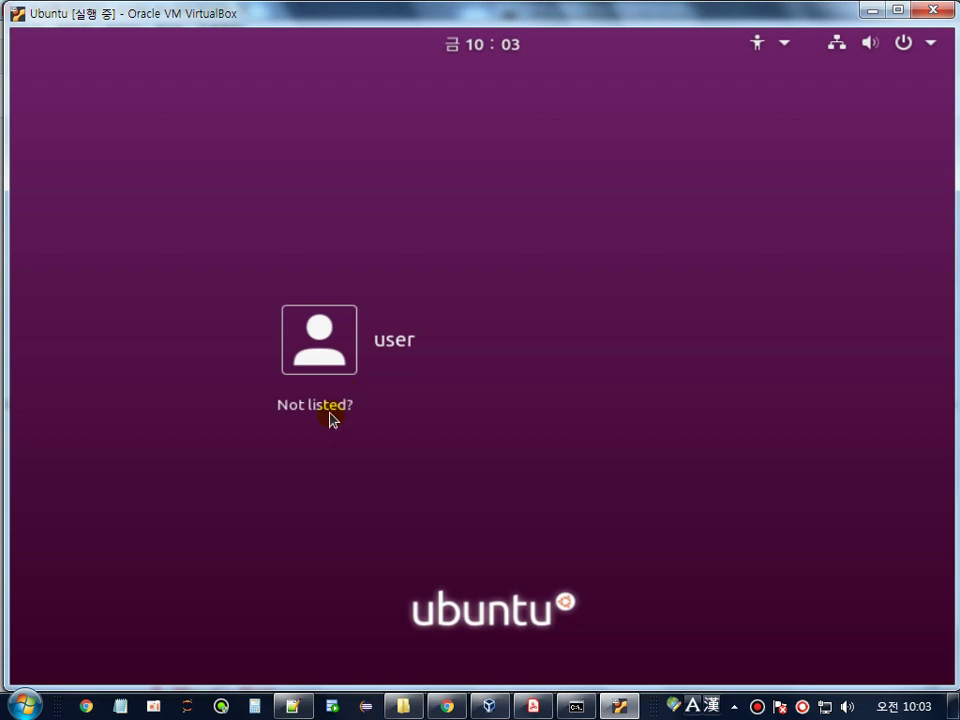
- Try signing in manually as root with its password via 'Not listed?'
left_click(330, 412)
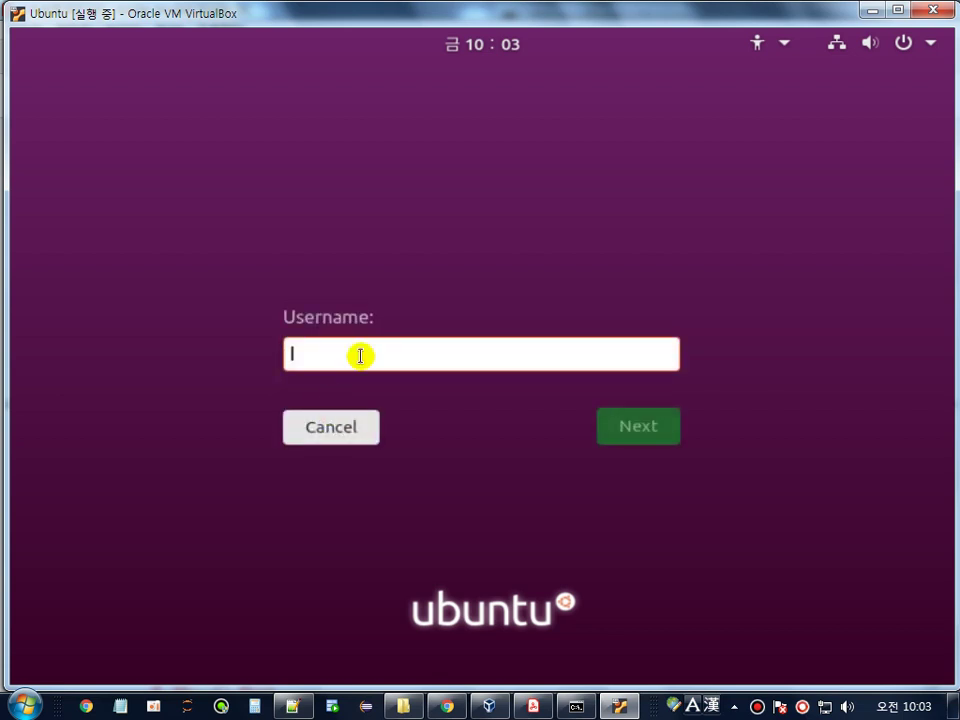
type("root")
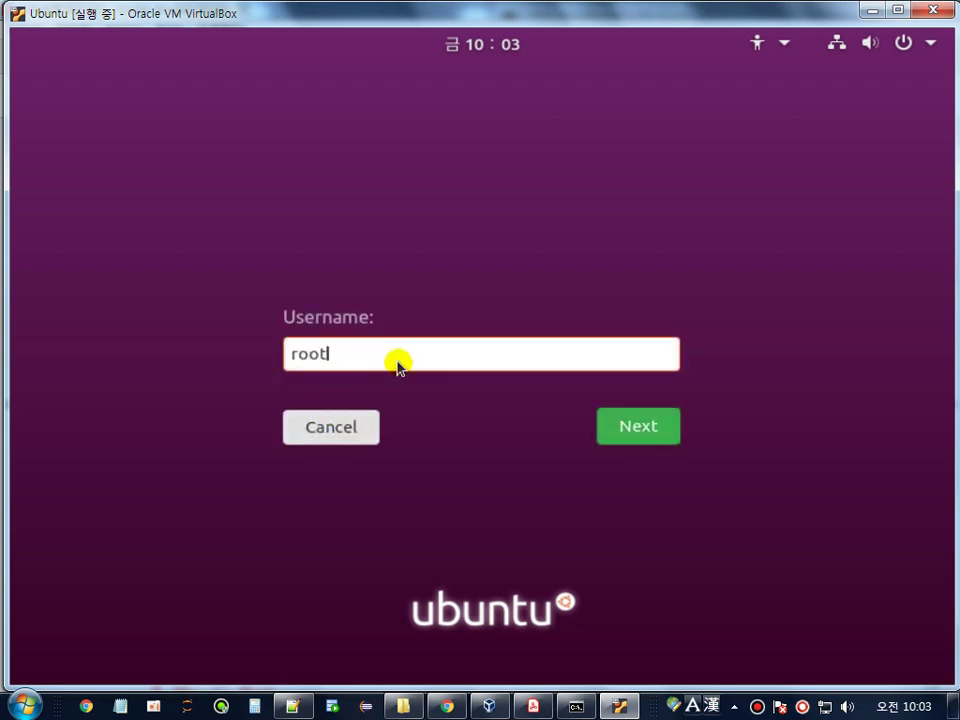
key("Return")
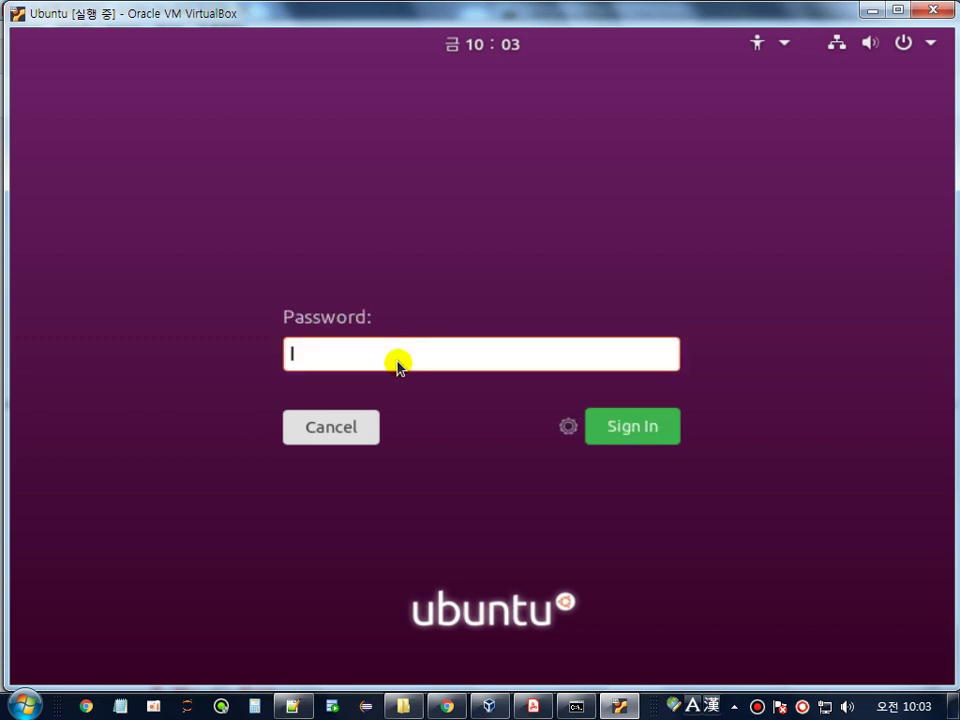
type("****")
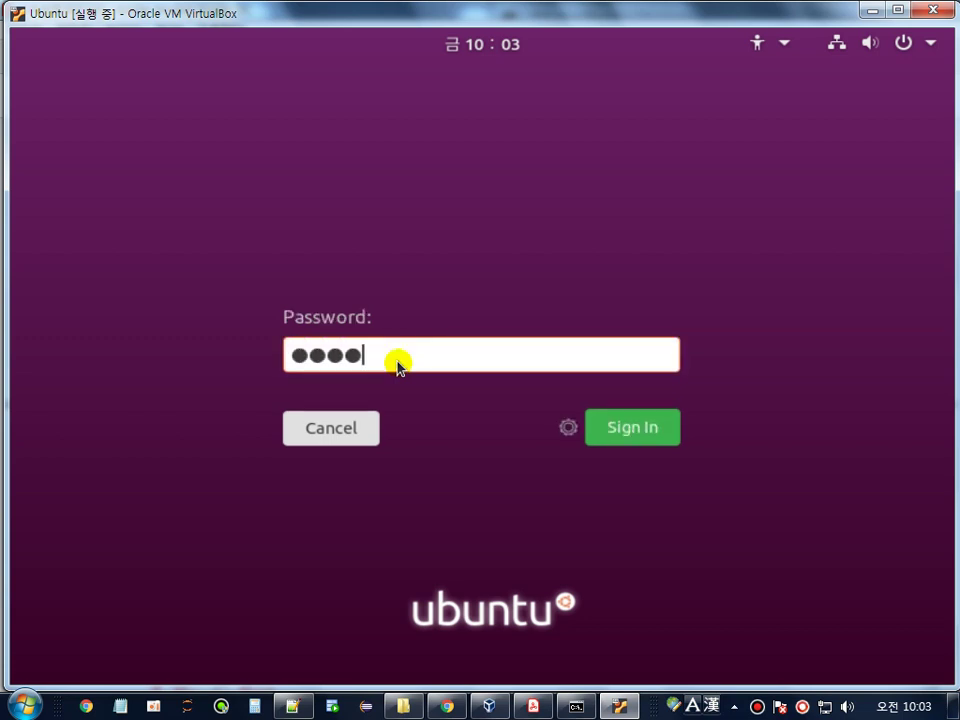
key("Return")
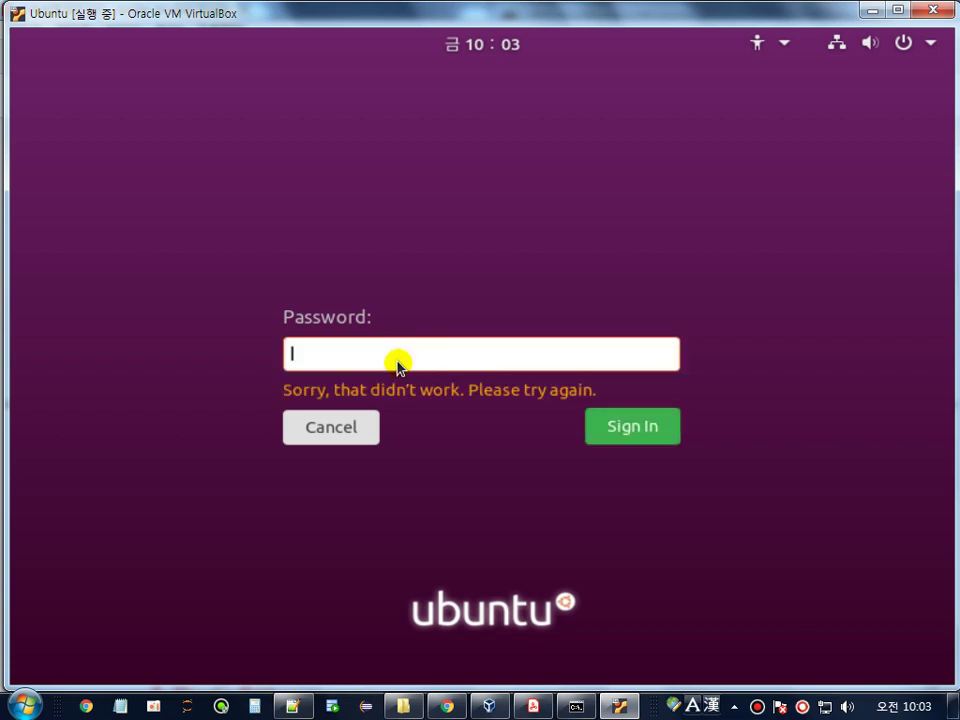
key("Return")
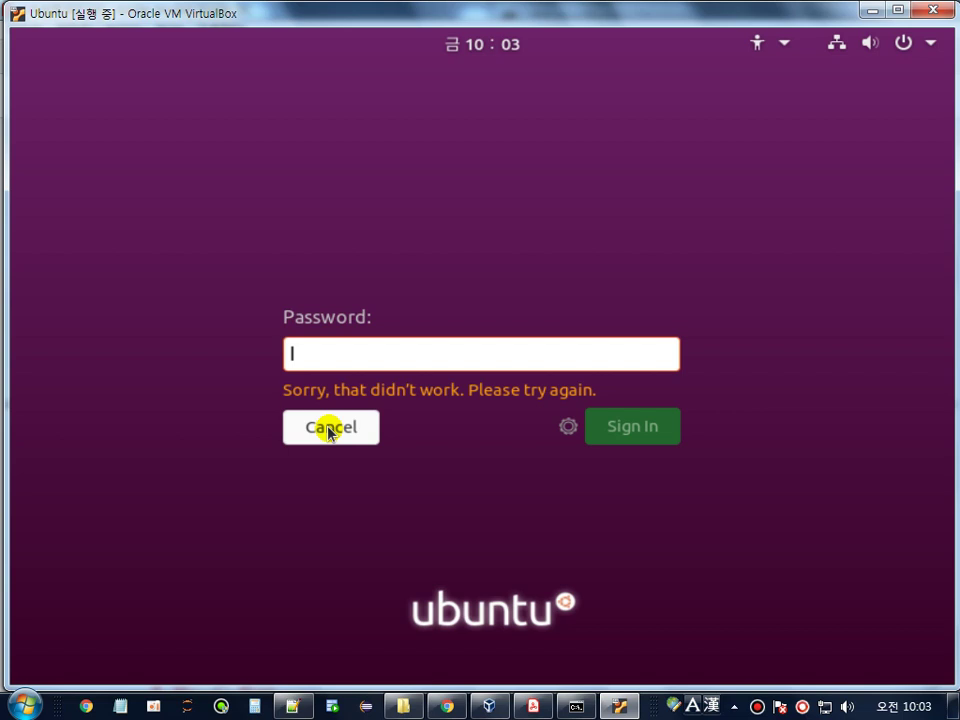
- Cancel the rejected root login and sign in as the regular account with its password
left_click(330, 430)
left_click(350, 365)
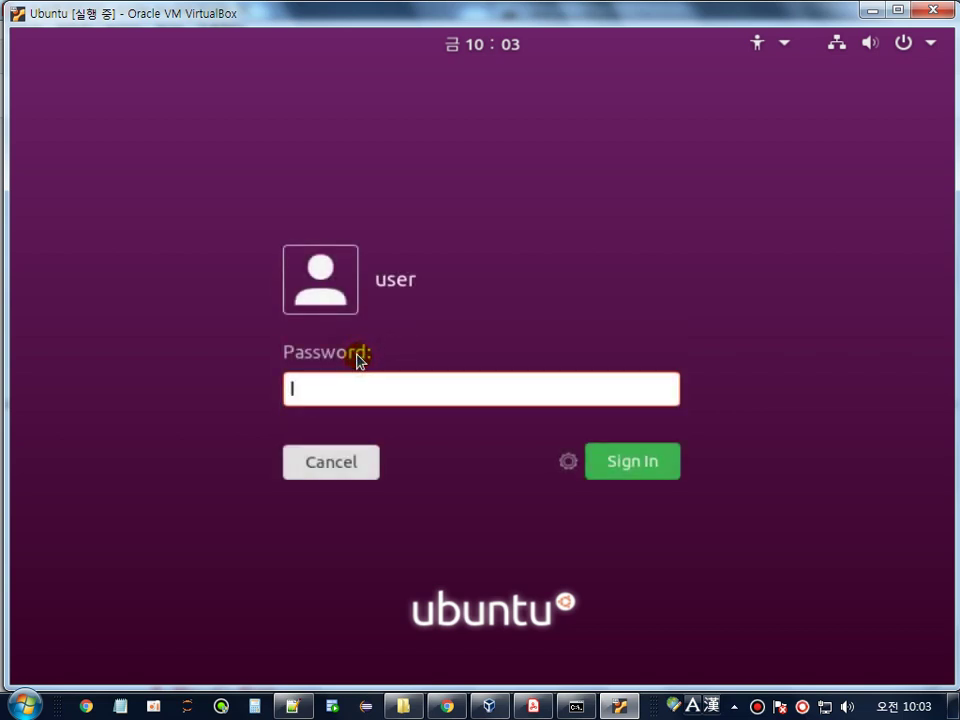
type("****")
key("Return")
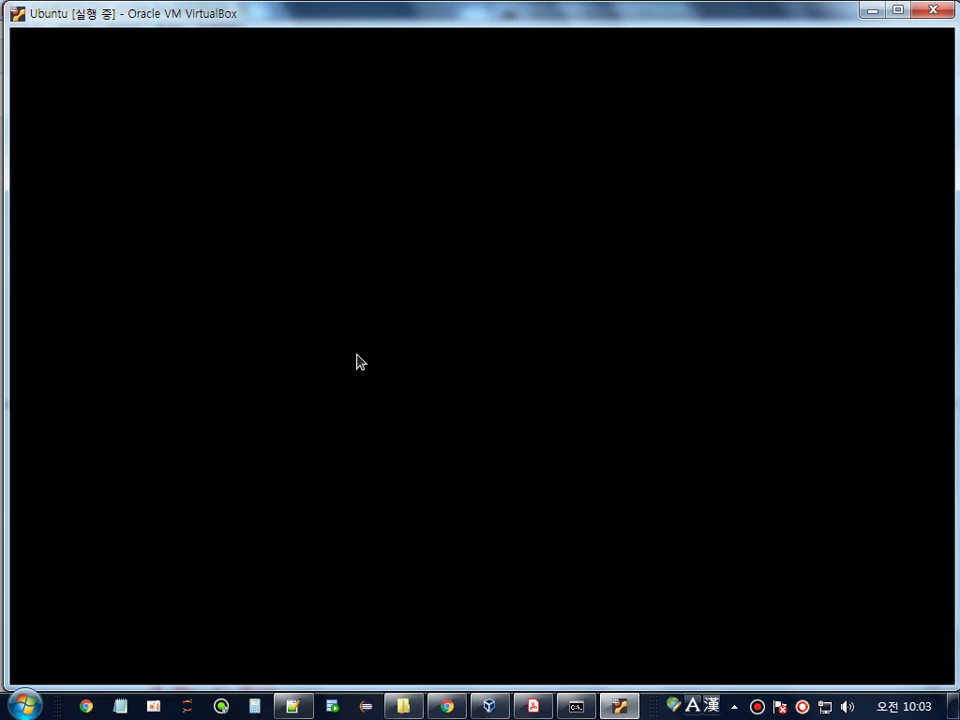
- Review the guide's lightdm steps: gedit the config path, greeter-show-manual-login=true, reboot
left_click(533, 706)
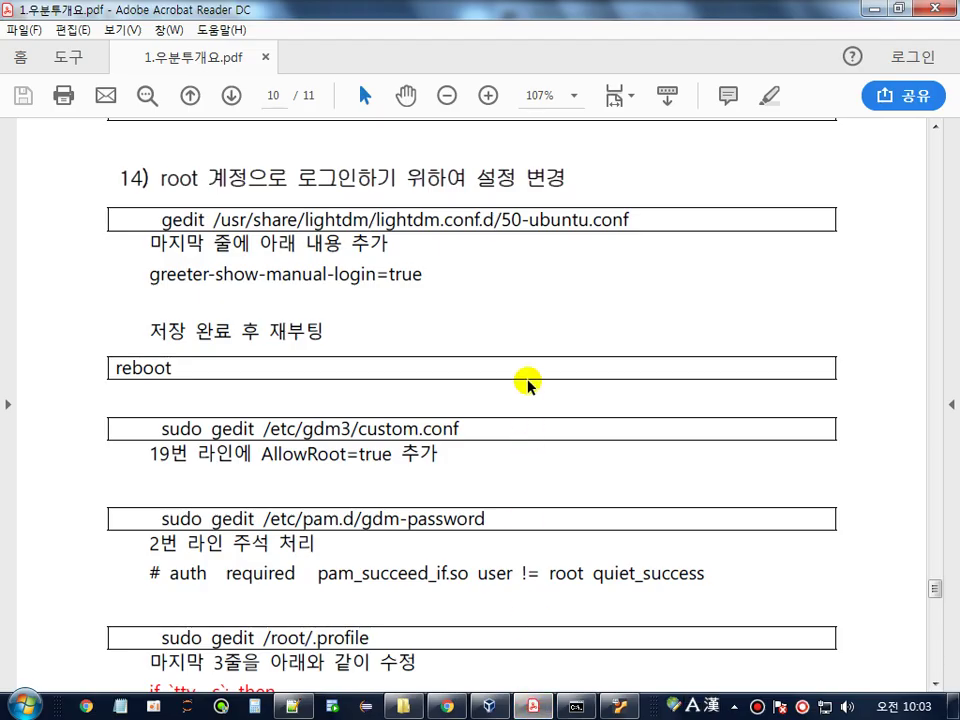
left_click_drag(161, 178, 570, 180)
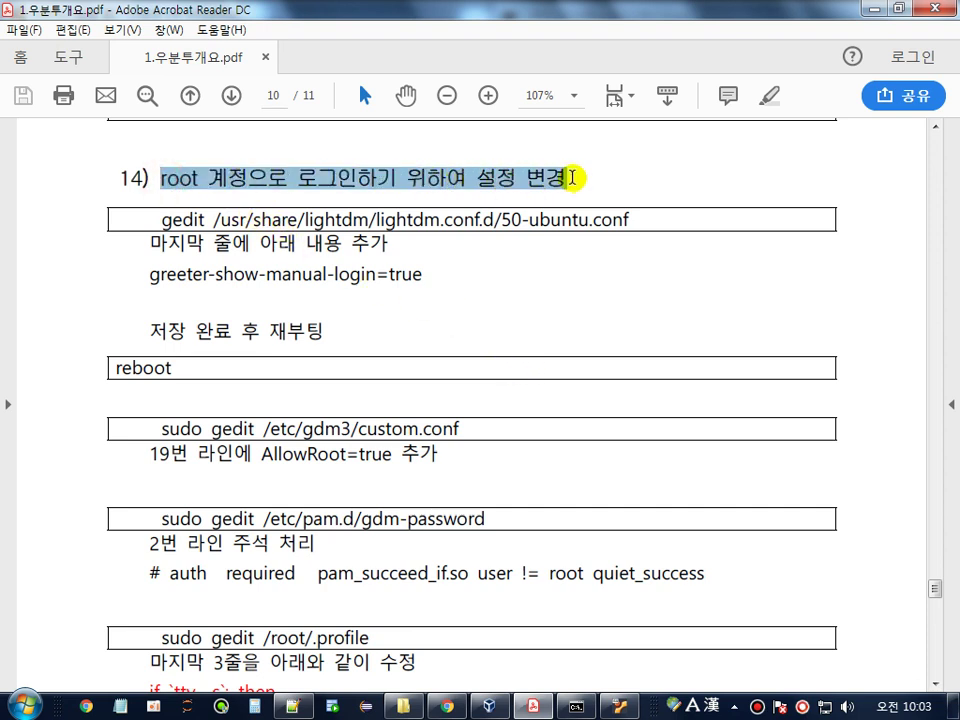
scroll(739, 279, "down", 2)
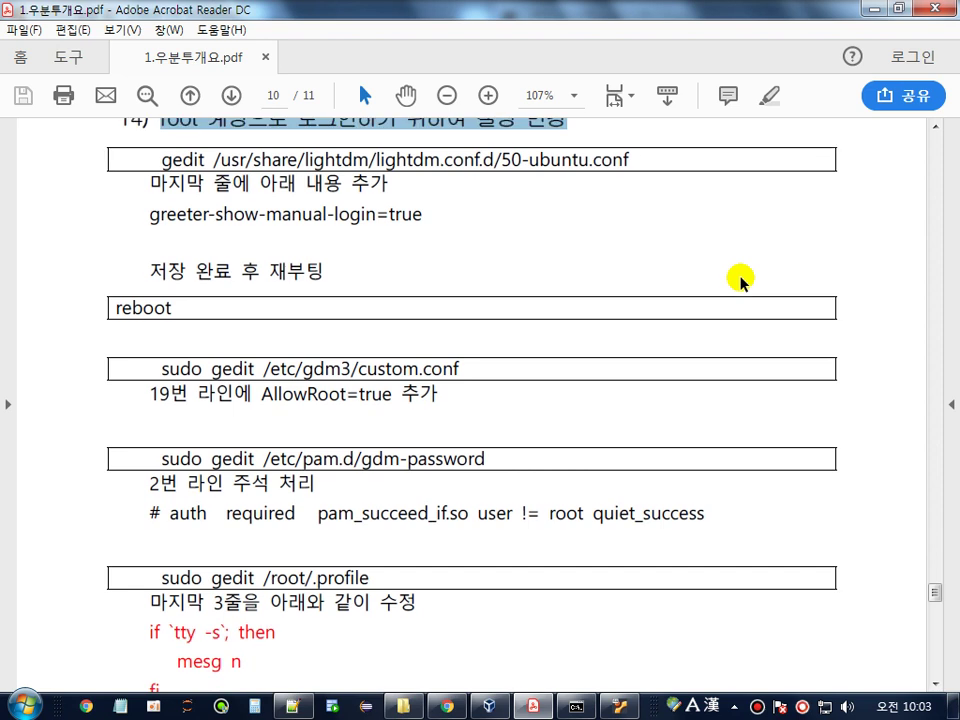
scroll(739, 279, "up", 2)
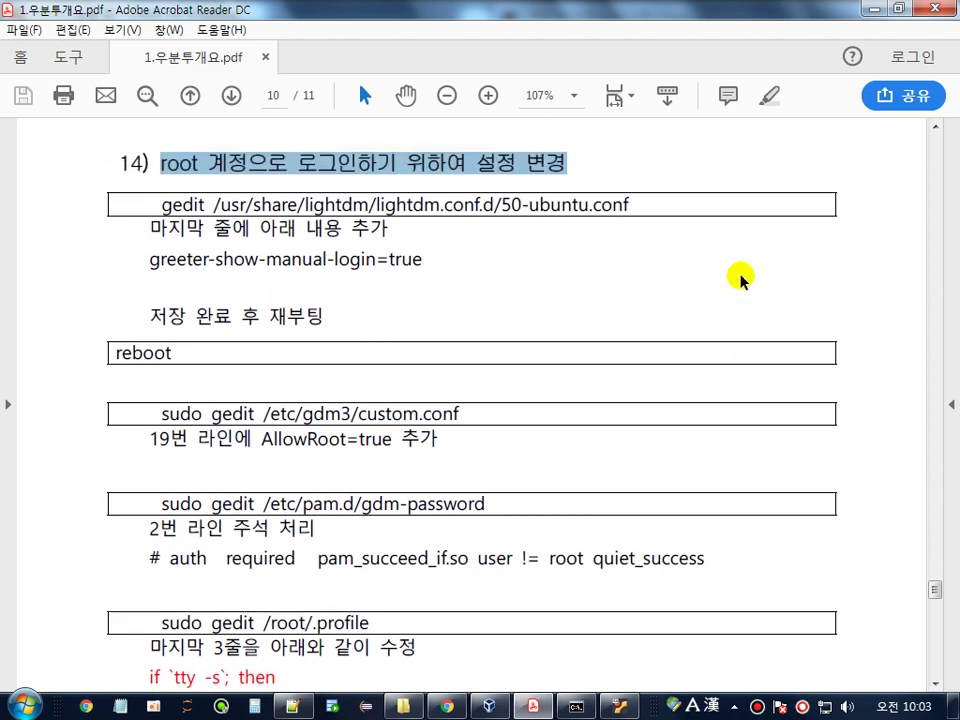
scroll(739, 279, "down", 1)
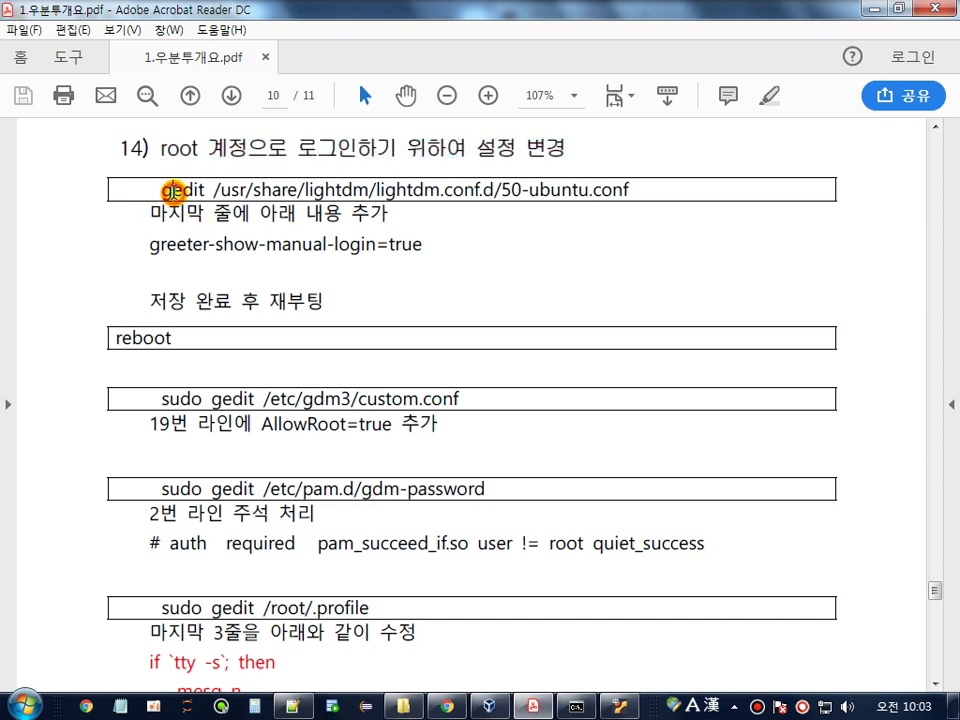
double_click(172, 189)
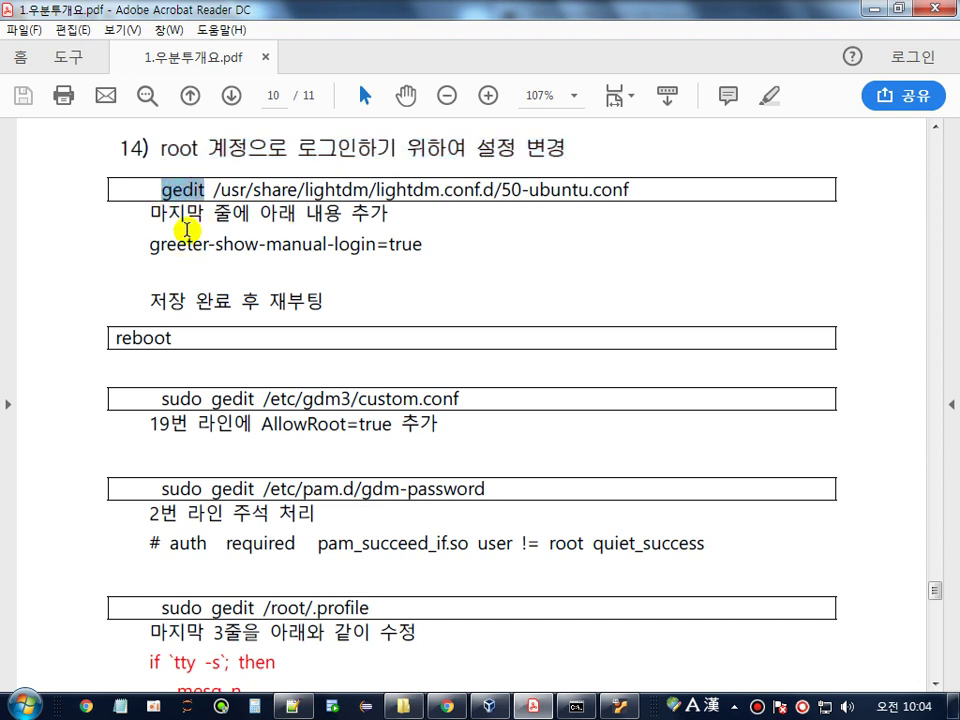
left_click_drag(213, 189, 636, 189)
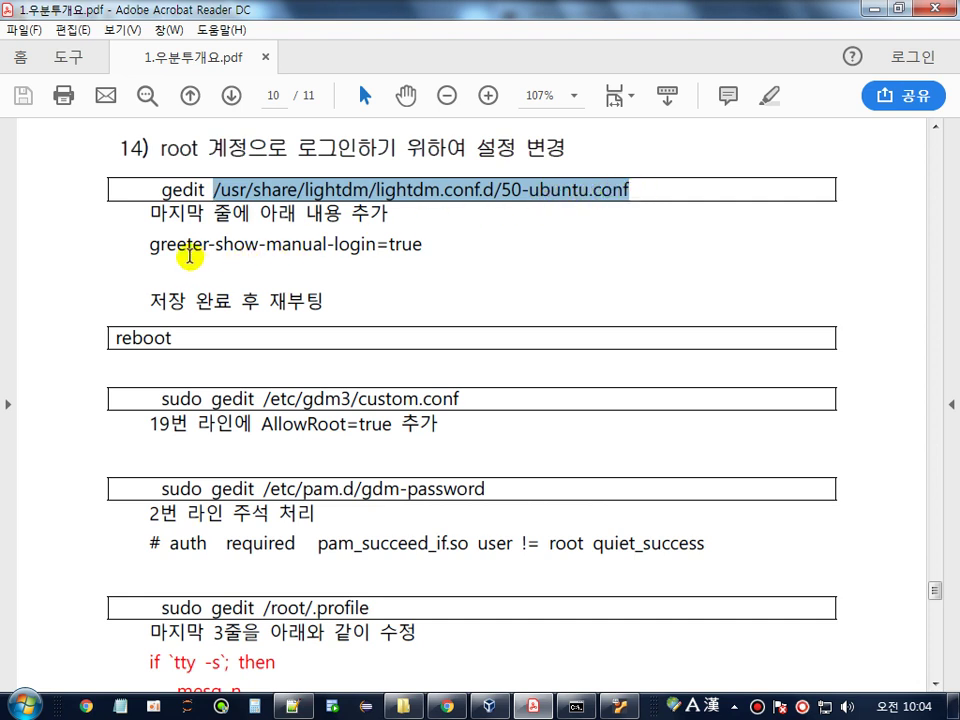
left_click(149, 244)
left_click_drag(149, 244, 432, 244)
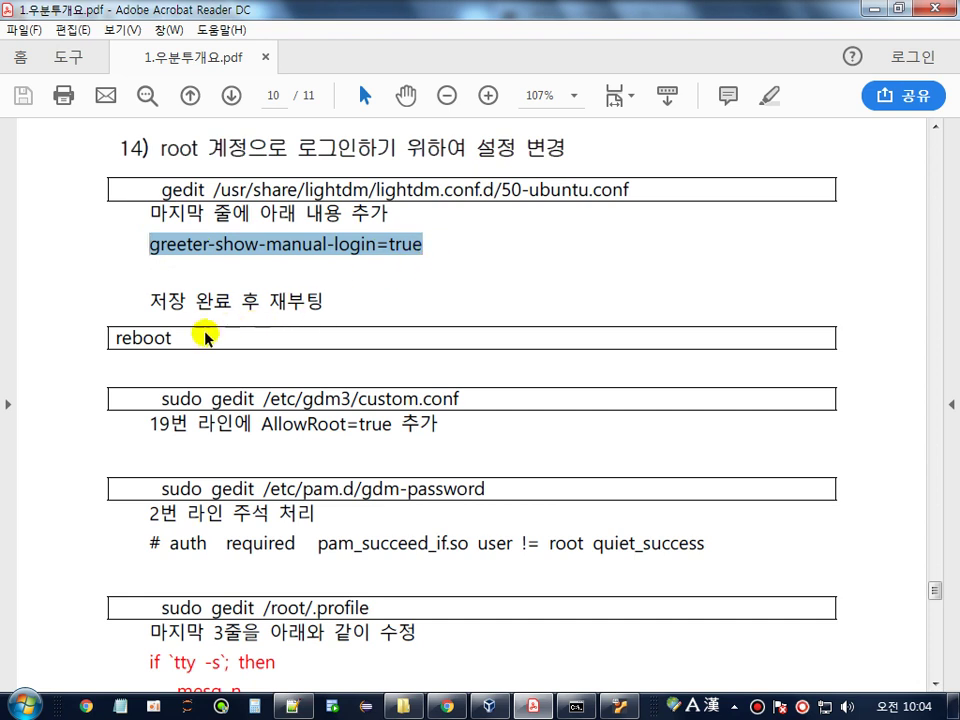
left_click_drag(146, 337, 172, 338)
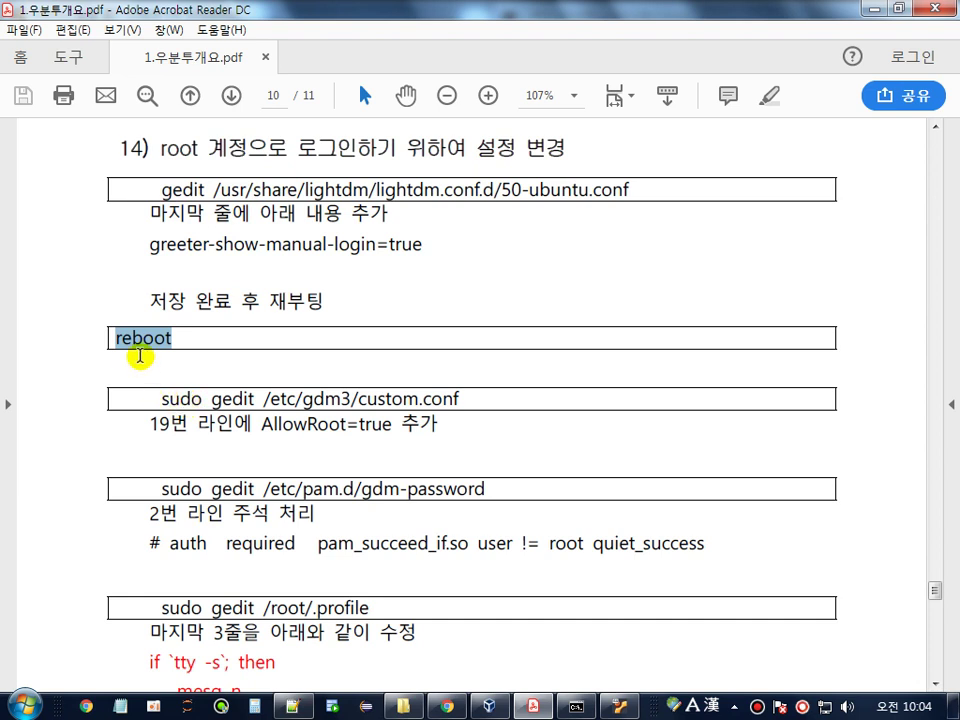
left_click(161, 198)
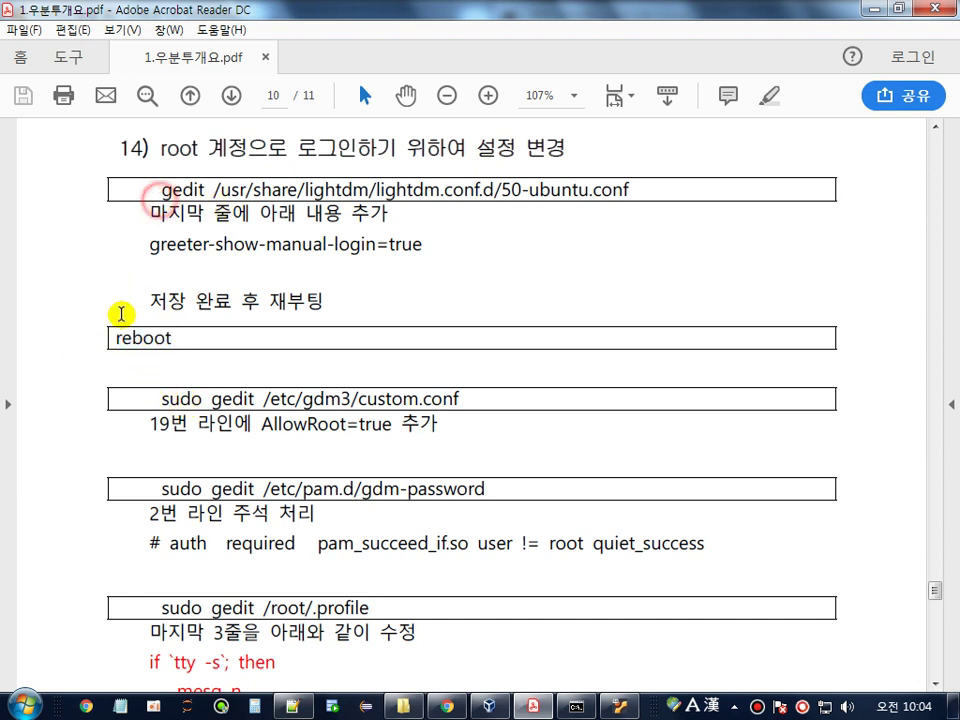
left_click(164, 409)
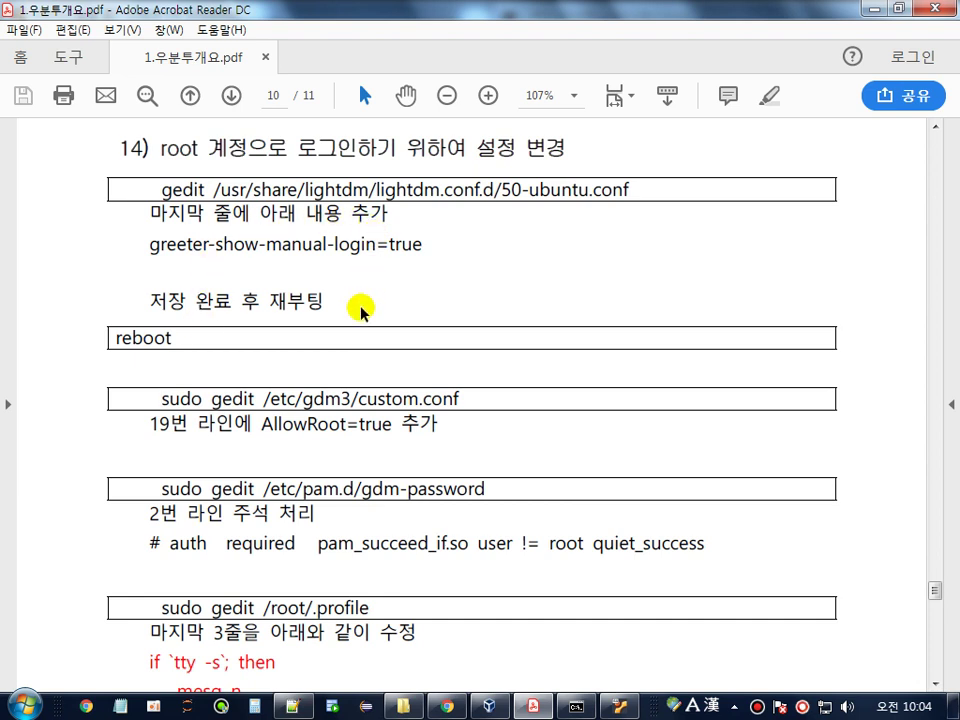
- Review the custom.conf AllowRoot=true step and the gdm-password line 2 comment-out instruction
double_click(175, 189)
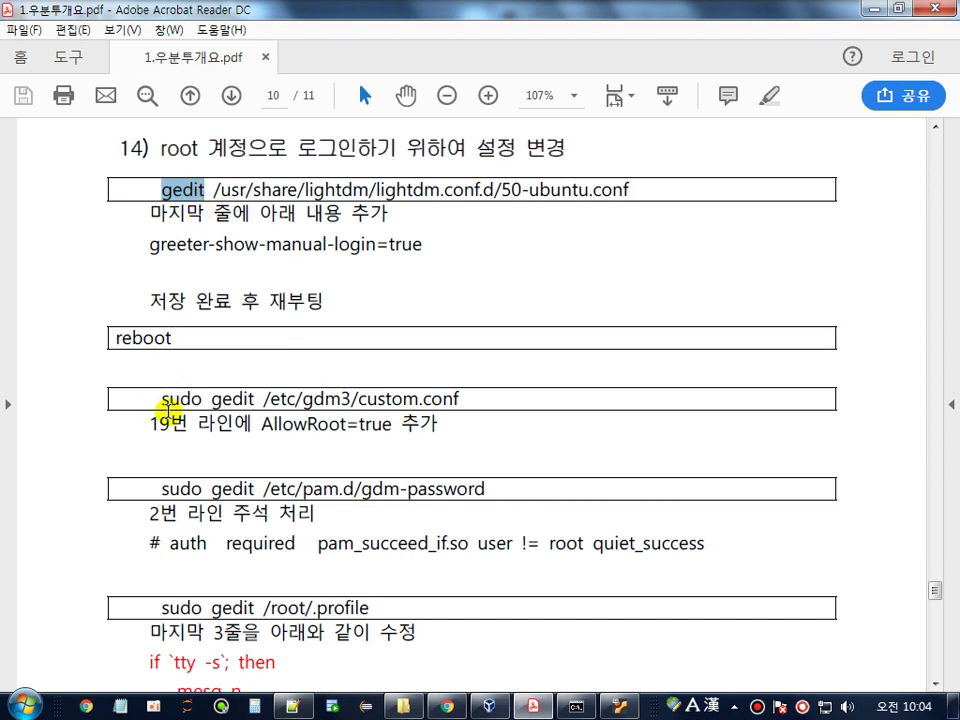
double_click(168, 399)
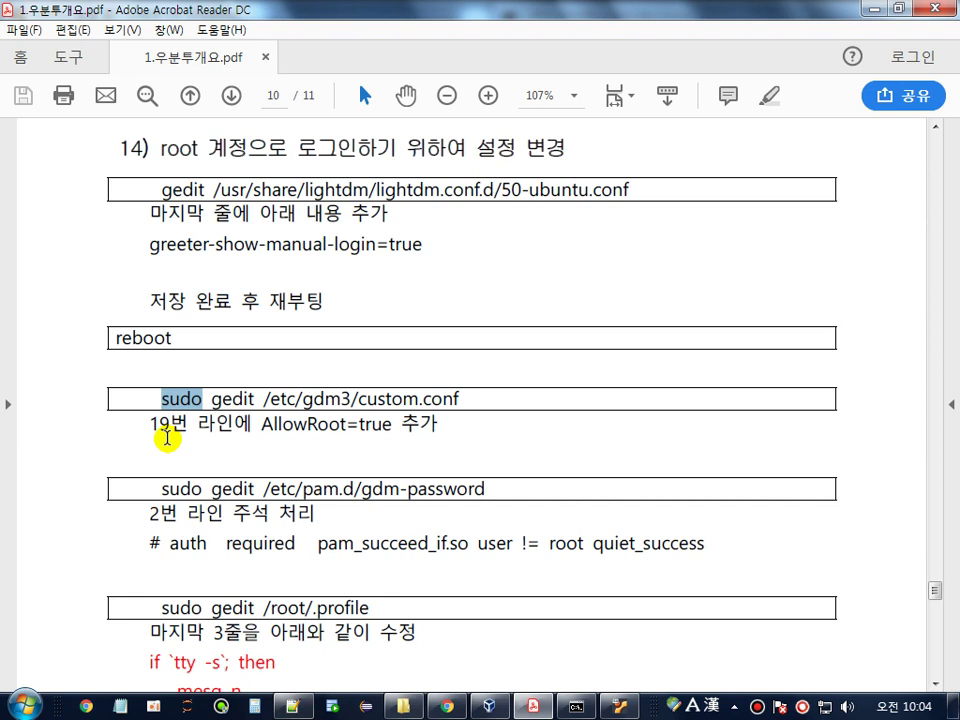
left_click(265, 405)
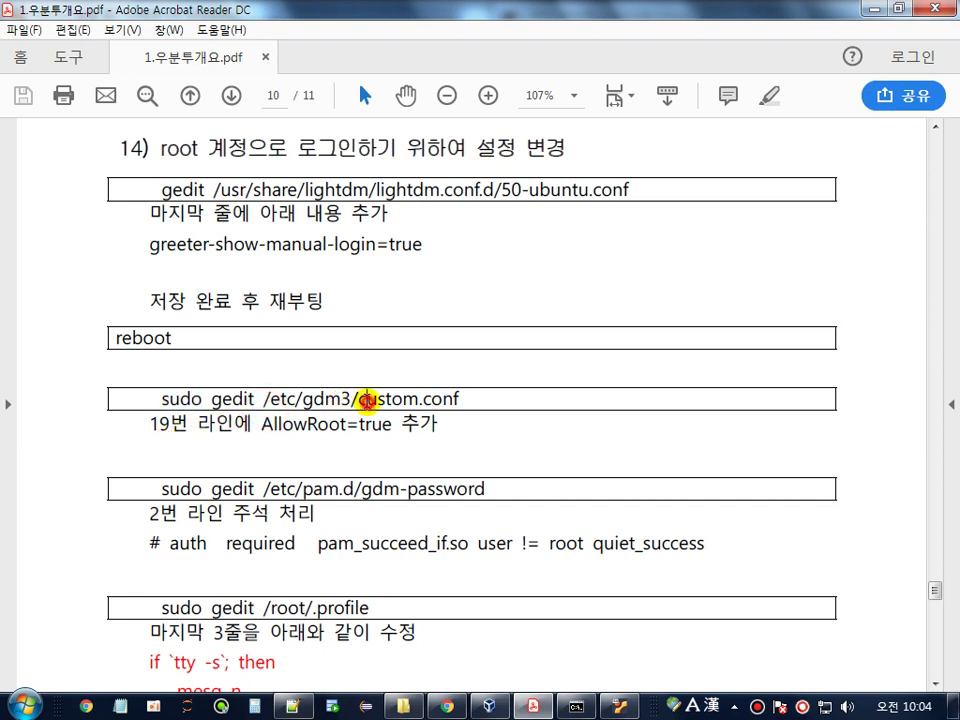
left_click_drag(366, 399, 487, 400)
left_click(263, 424)
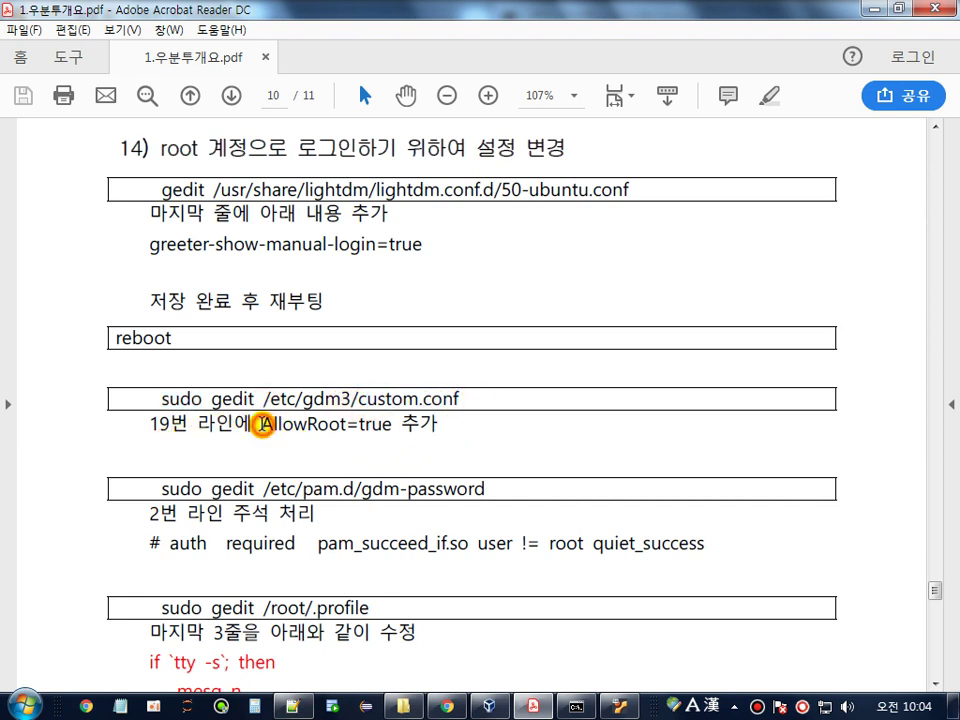
left_click_drag(262, 425, 392, 427)
scroll(439, 420, "down", 3)
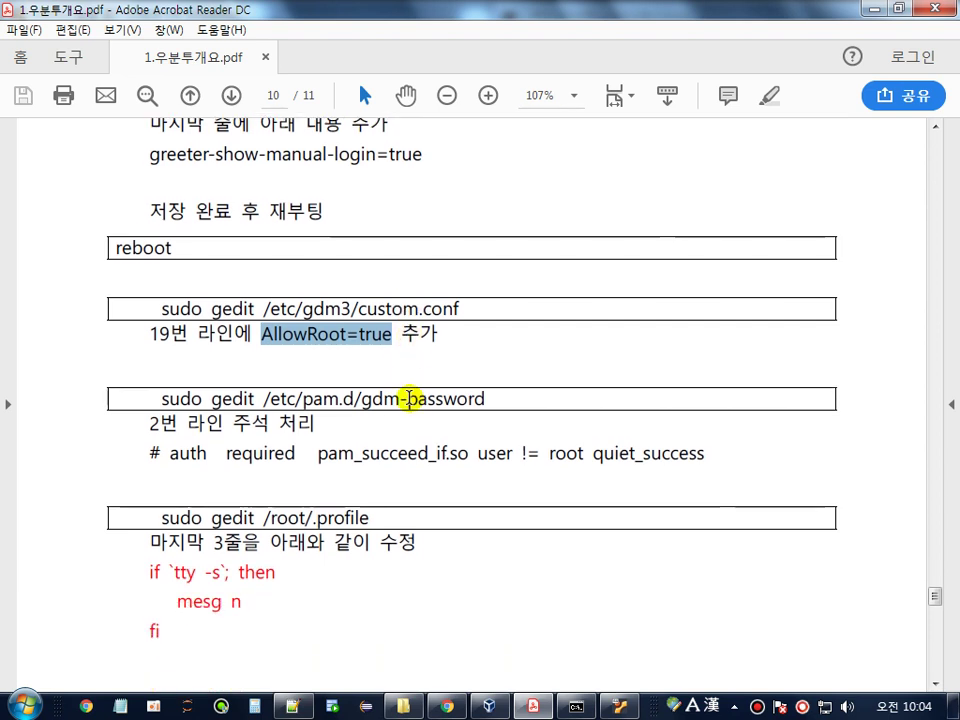
left_click_drag(368, 356, 506, 356)
left_click_drag(150, 381, 264, 385)
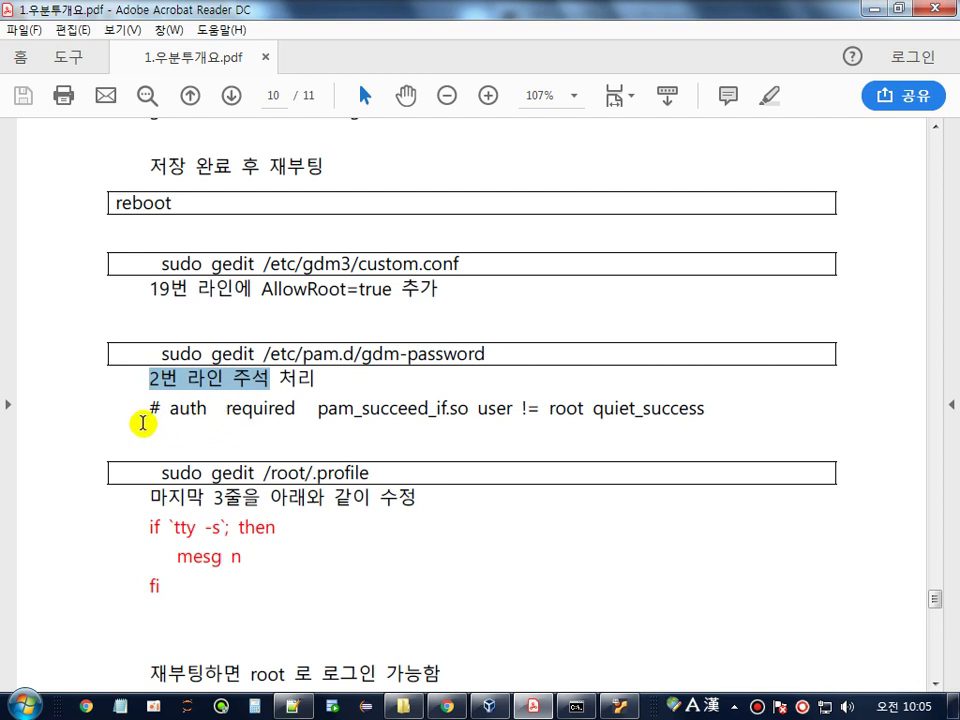
left_click_drag(146, 414, 663, 414)
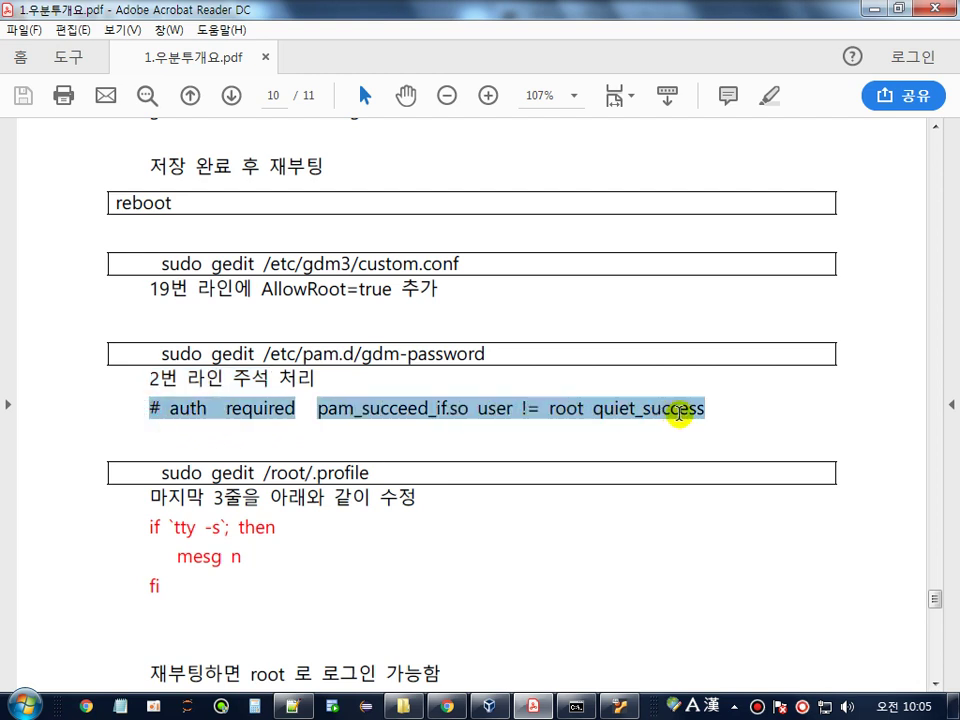
scroll(349, 431, "down", 1)
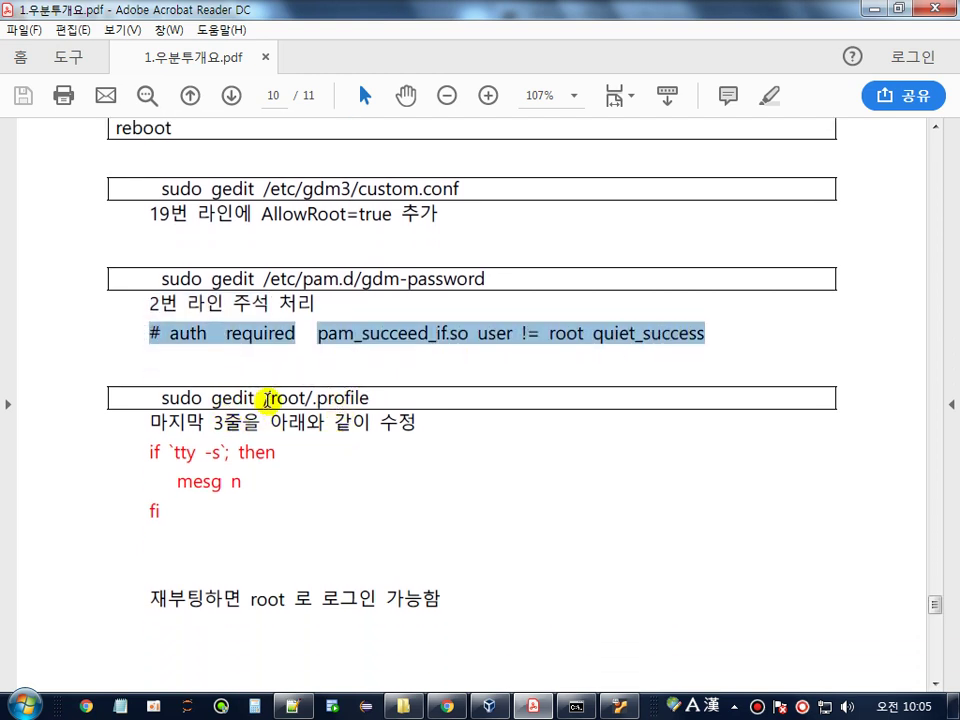
left_click(268, 400)
left_click(332, 398)
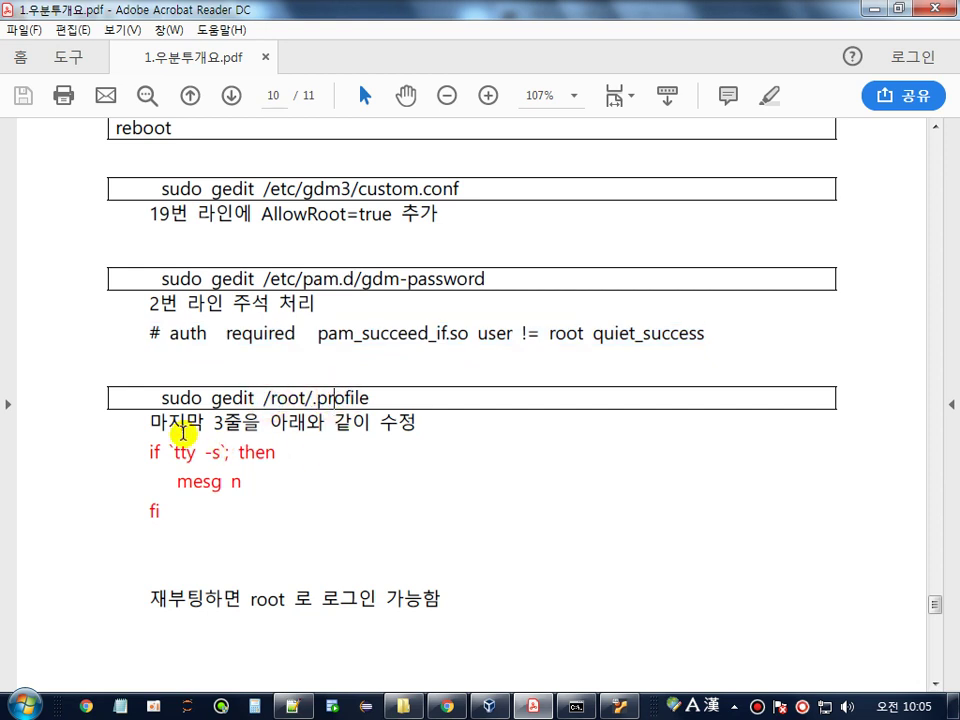
- Review the three .profile lines and the reboot step, then switch to the Ubuntu VM
left_click(146, 424)
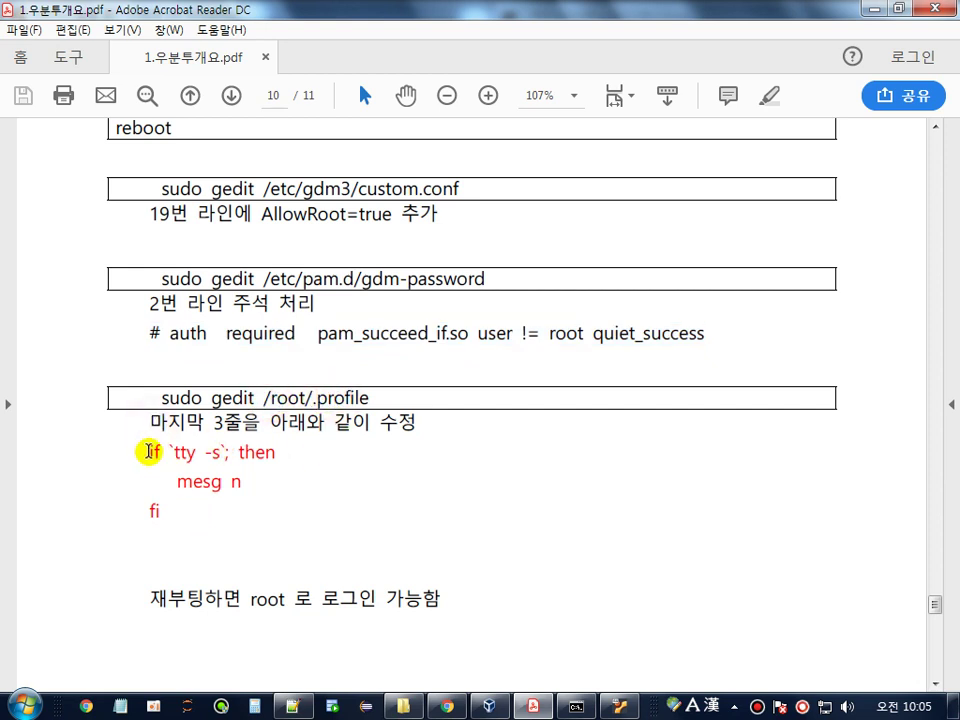
left_click_drag(148, 452, 178, 510)
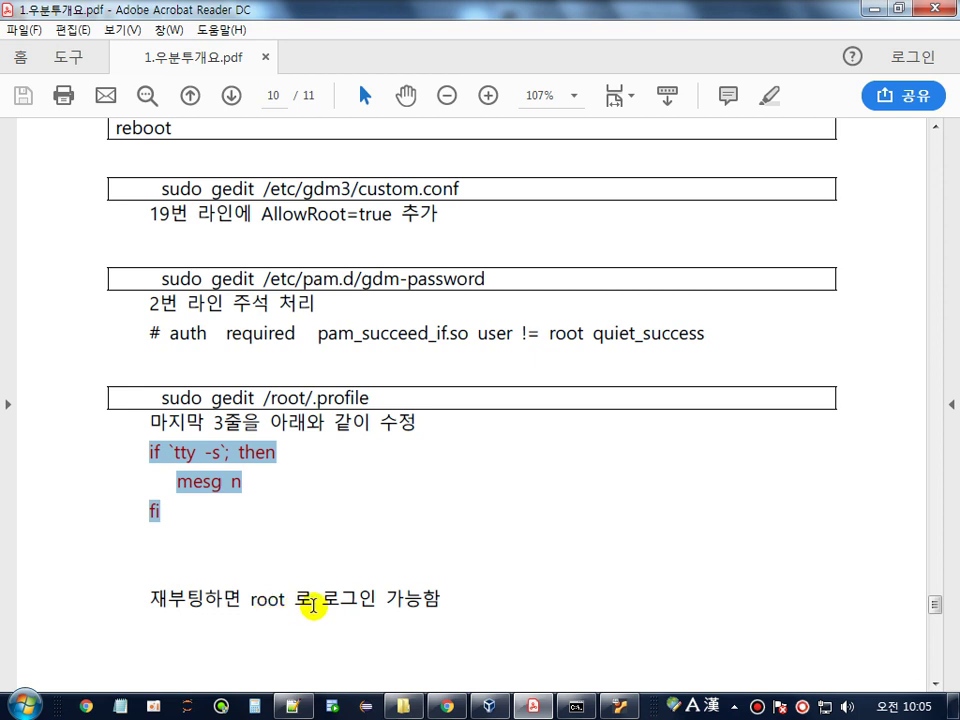
scroll(326, 600, "up", 5)
left_click_drag(117, 416, 193, 413)
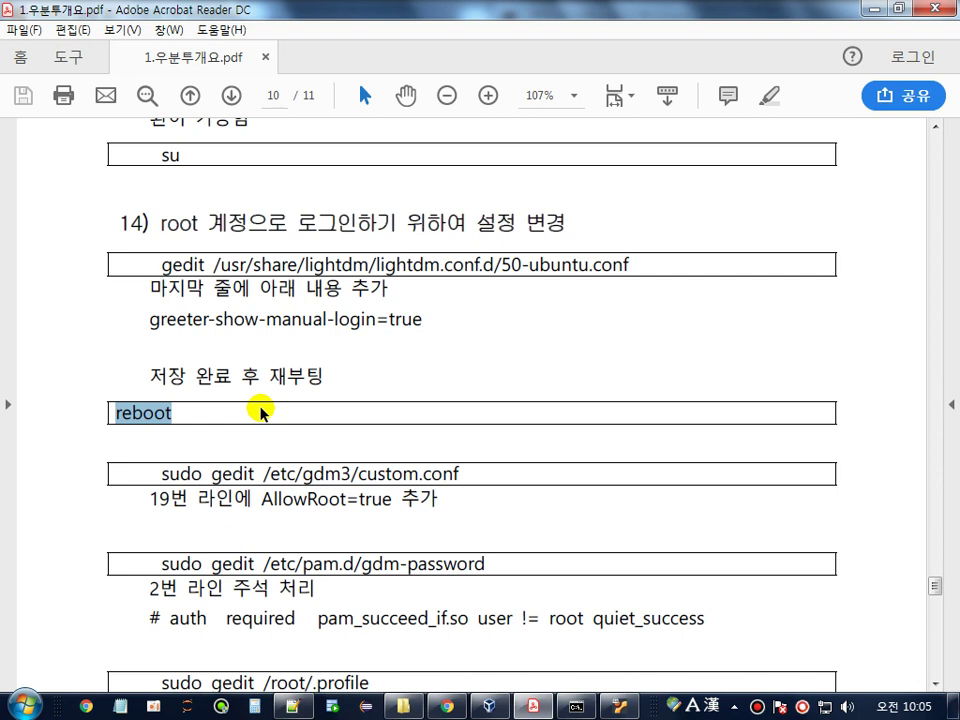
scroll(216, 381, "down", 1)
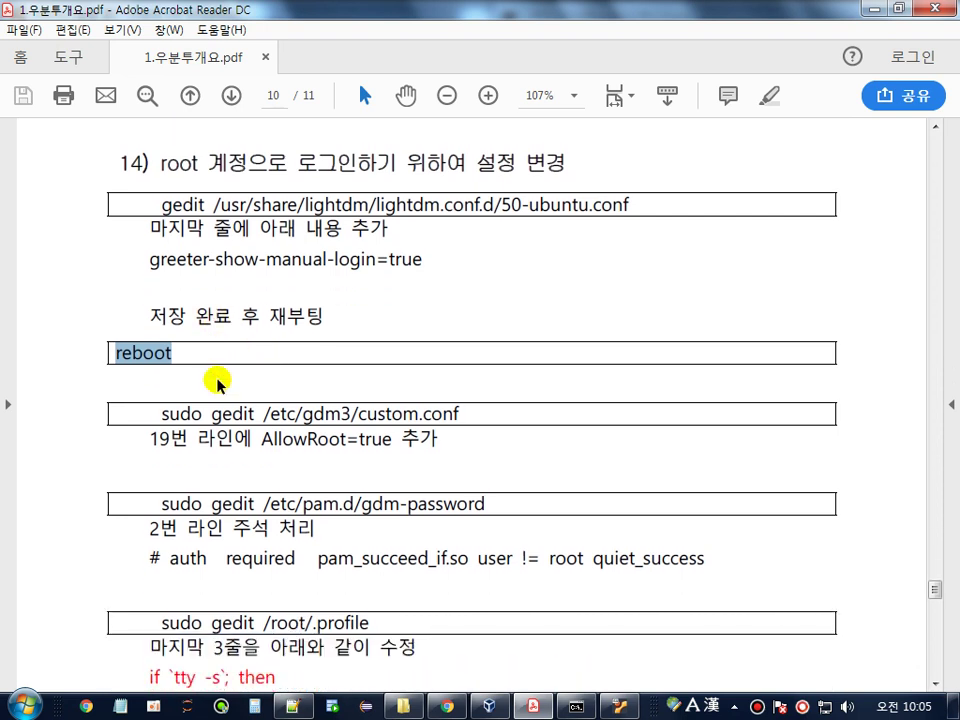
left_click(621, 706)
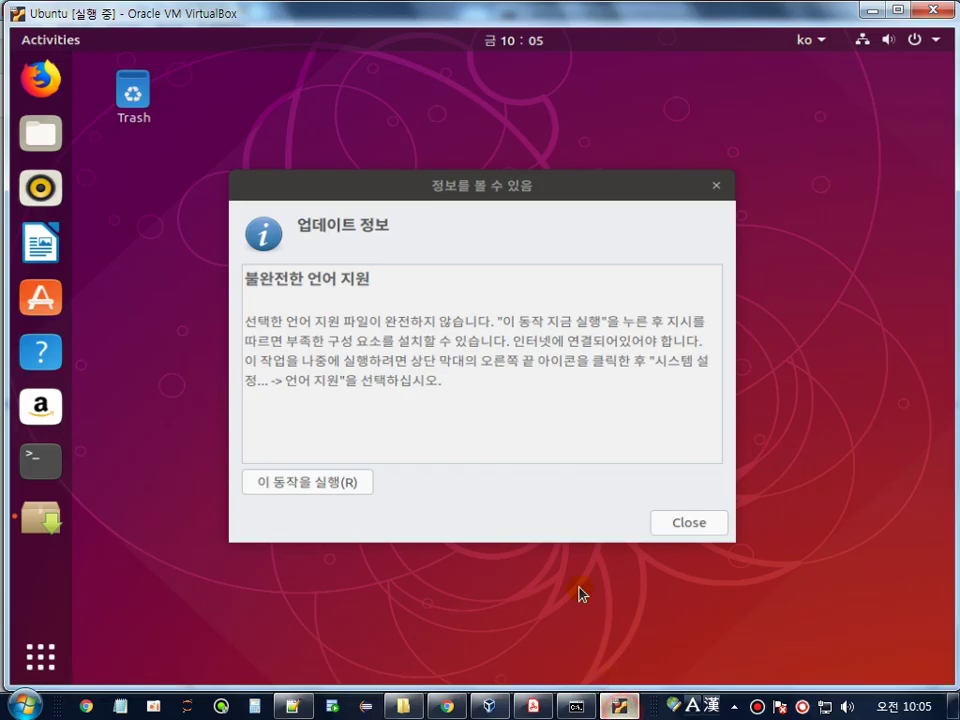
- Close the update notice and open /usr/share/lightdm/lightdm.conf.d/50-ubuntu.conf with gedit from Terminal
left_click(689, 523)
left_click(45, 463)
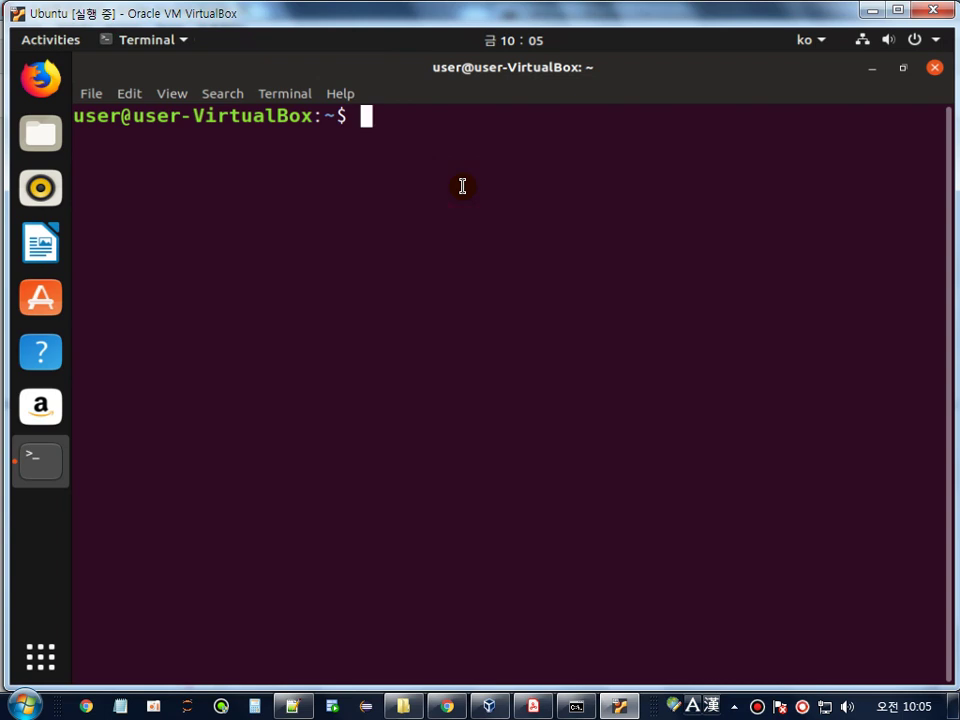
type("gedit /u")
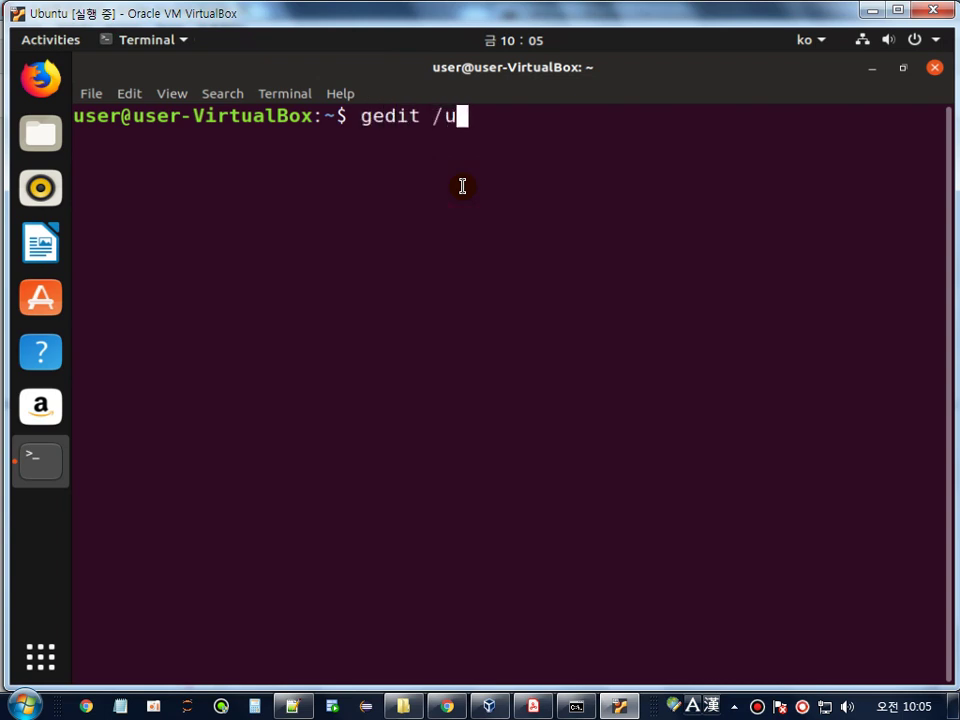
type("sr/share/")
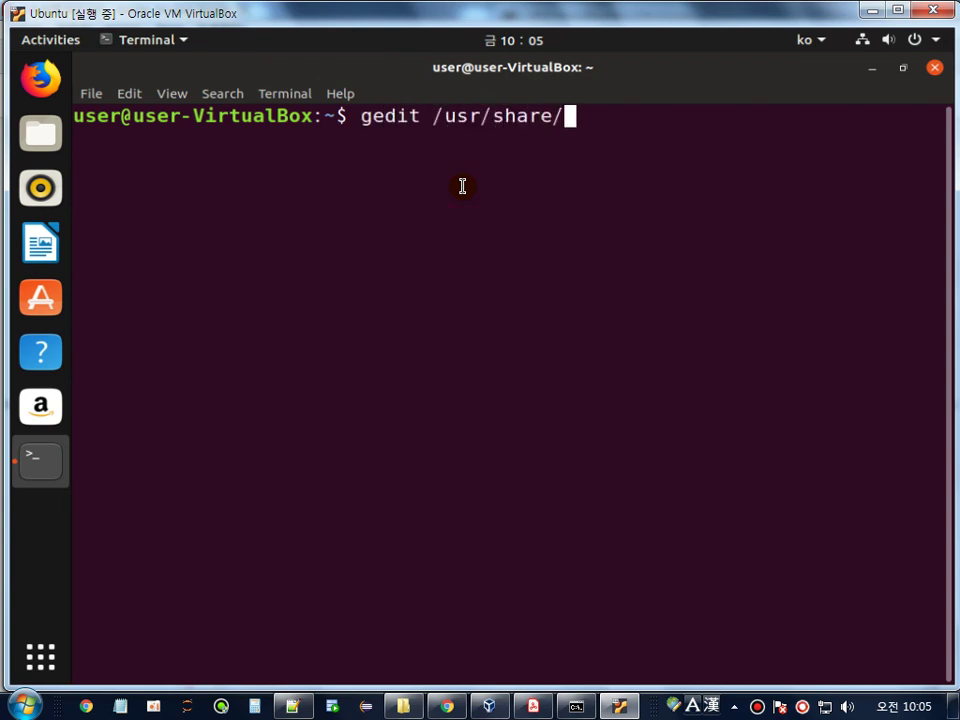
type("lightd")
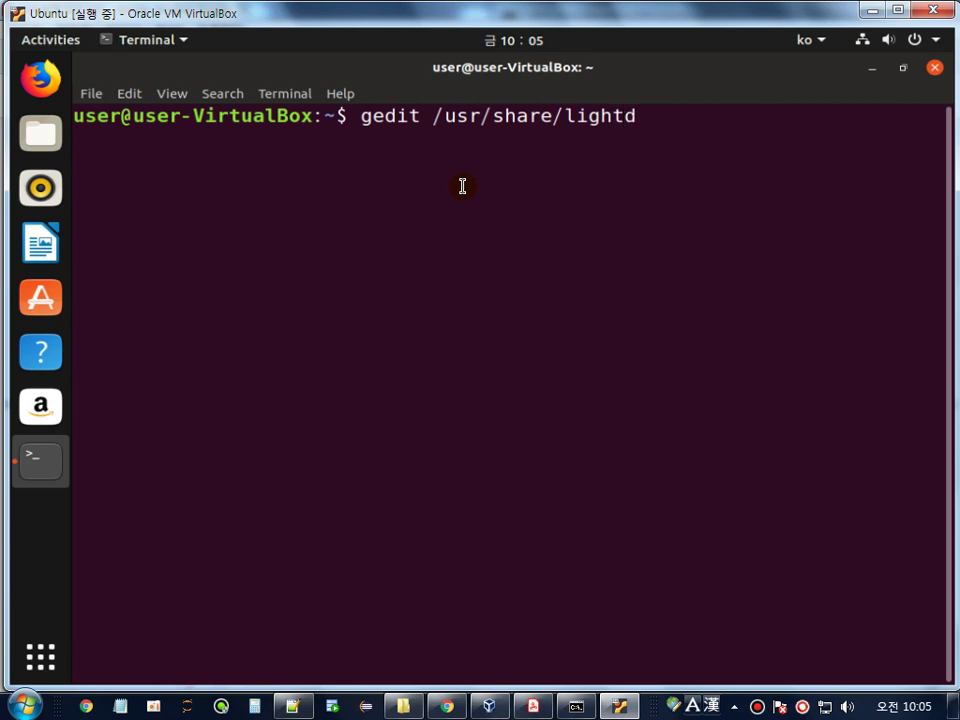
type("m/light")
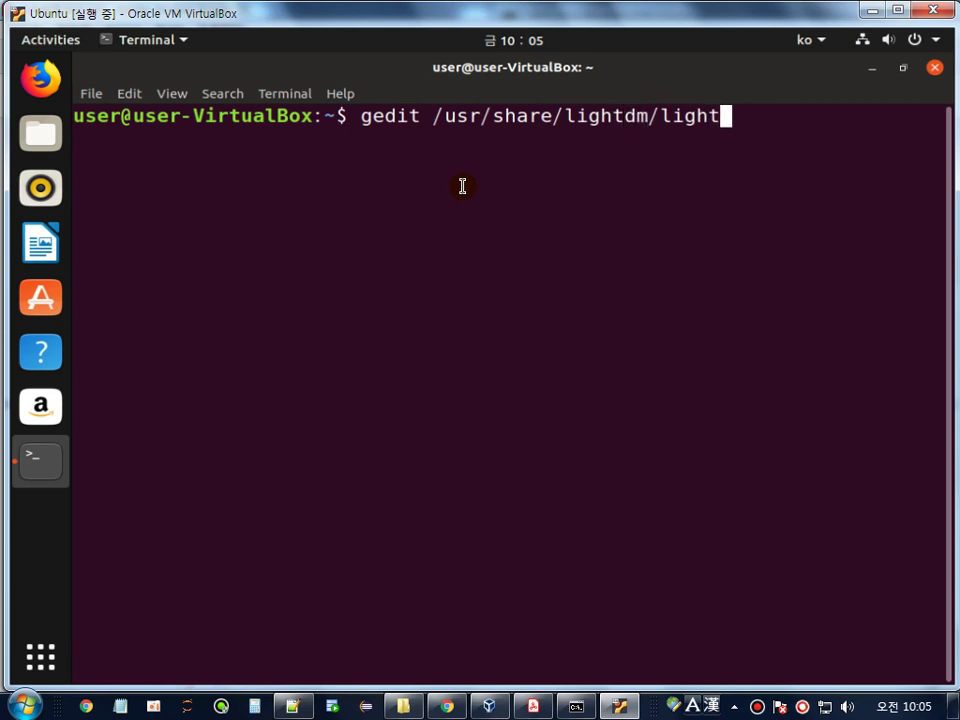
type("dm.conf.")
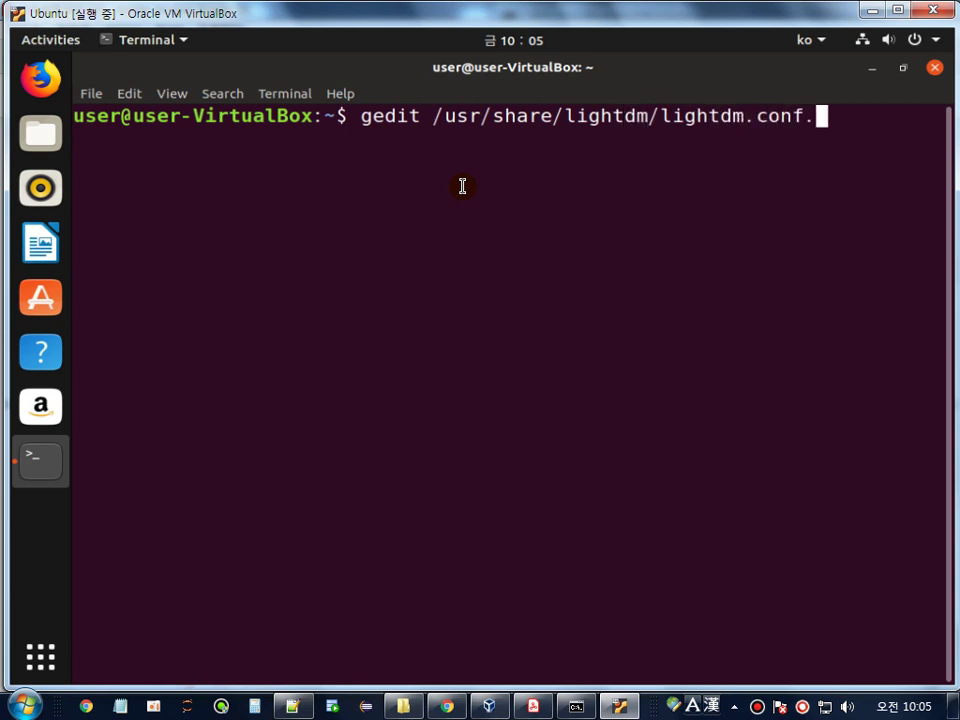
type("d/50")
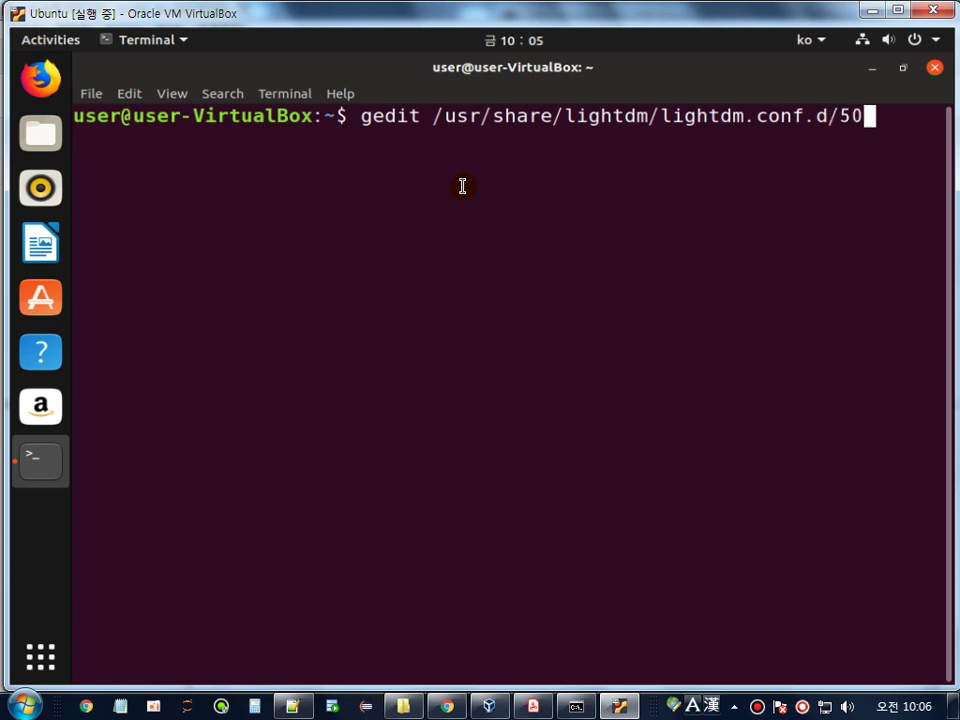
type("-ubuntu")
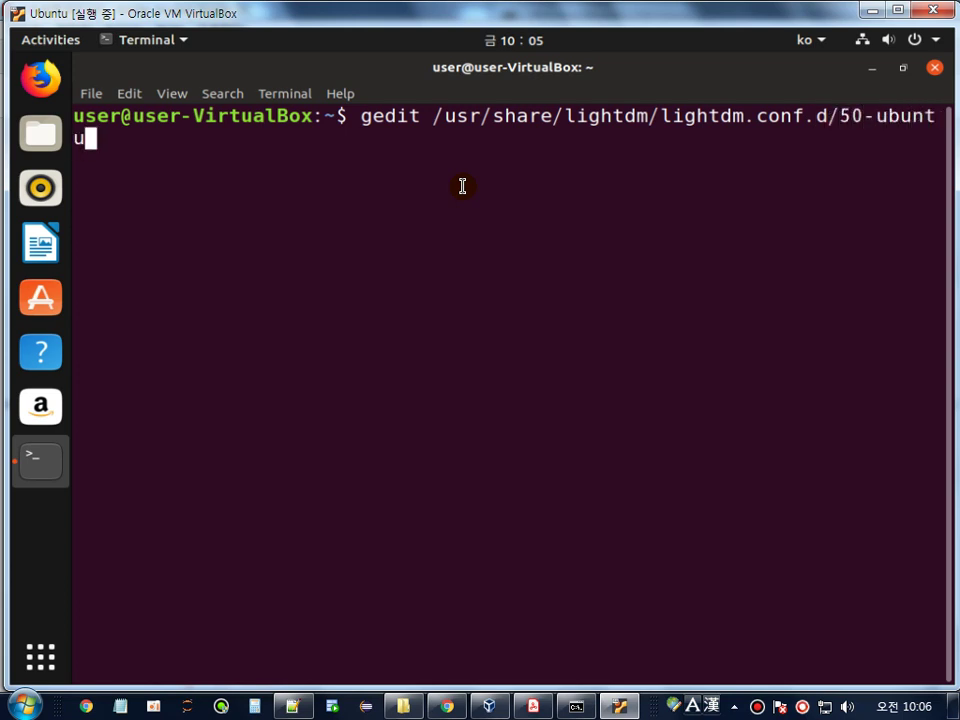
type(".cof")
key("Return")
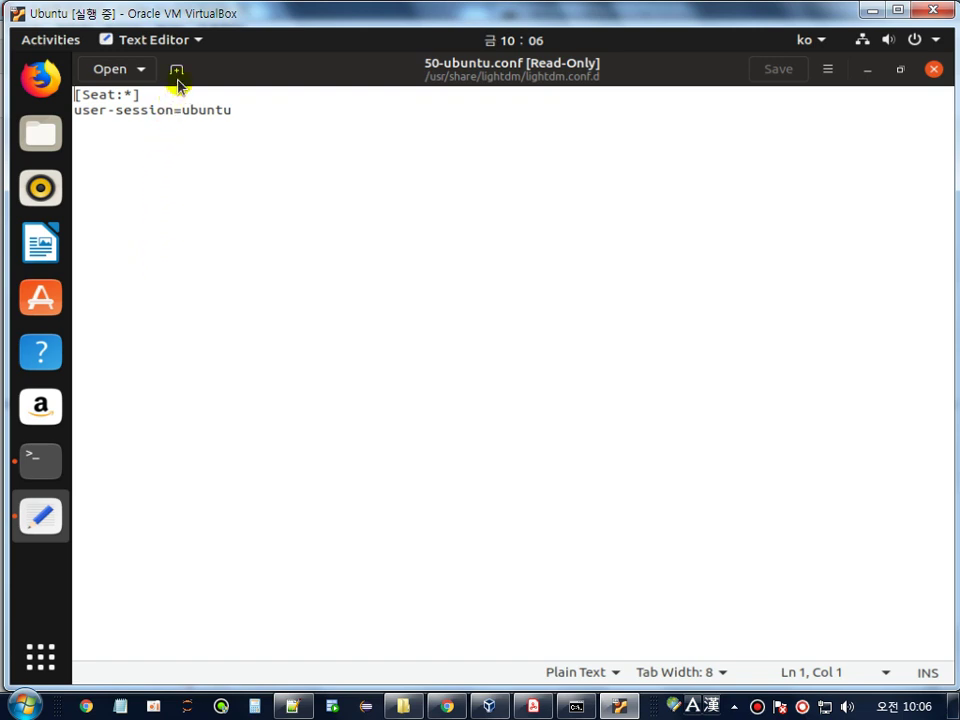
- Enable Display line numbers in the text editor preferences
left_click(196, 46)
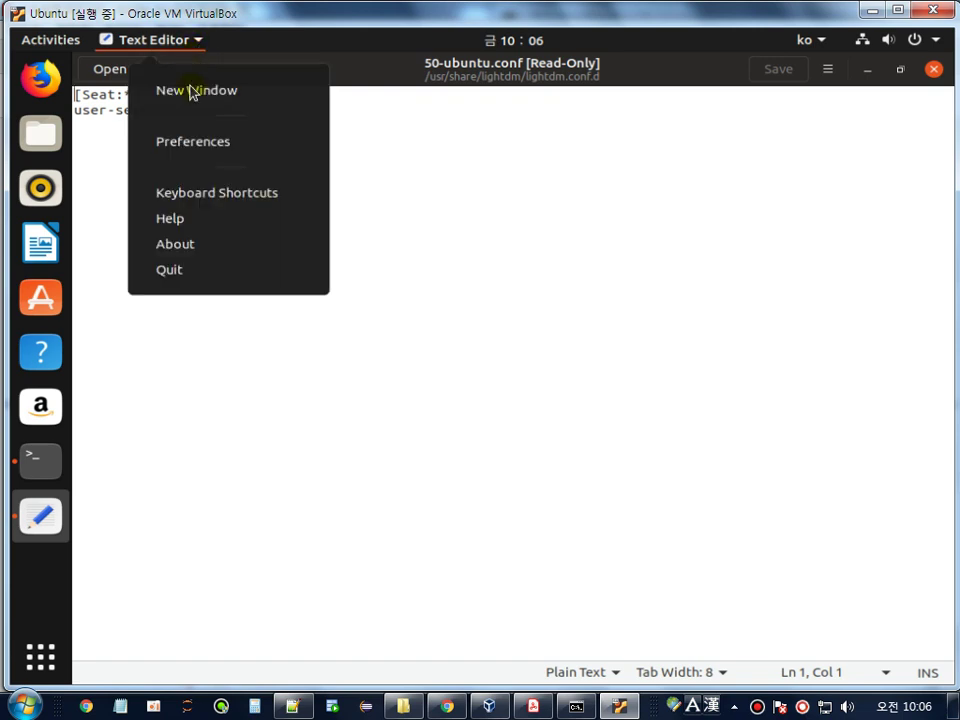
left_click(193, 144)
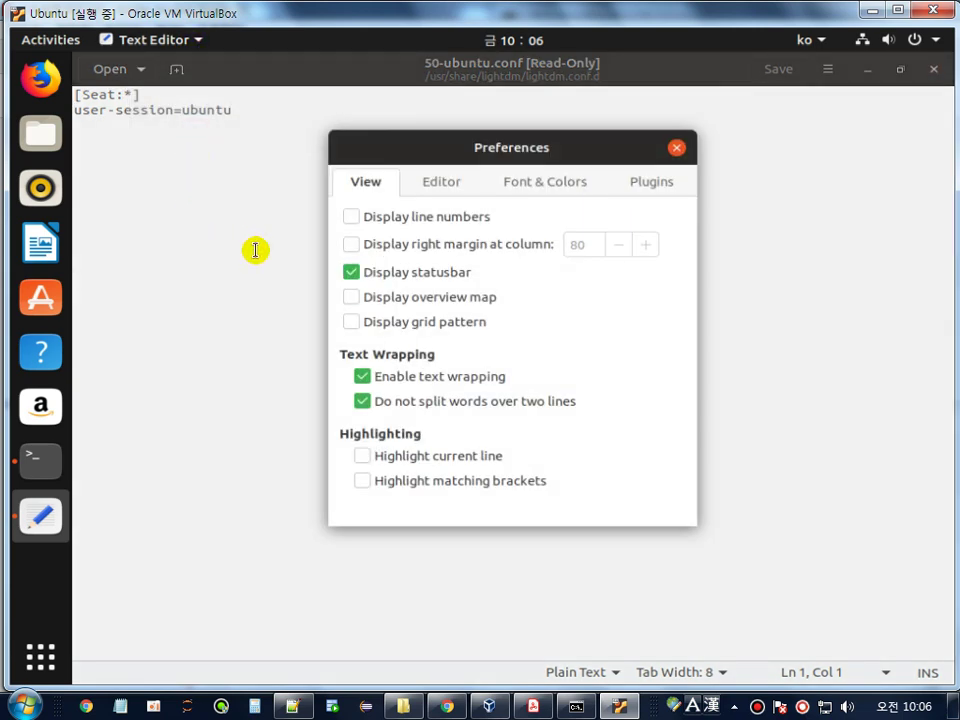
left_click(367, 219)
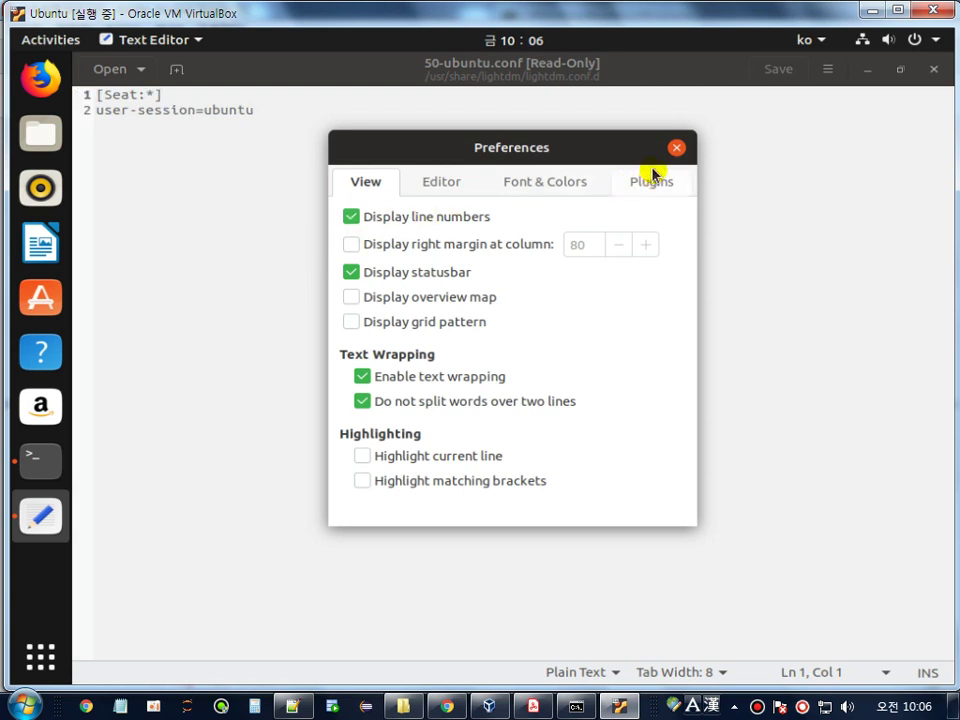
left_click(682, 151)
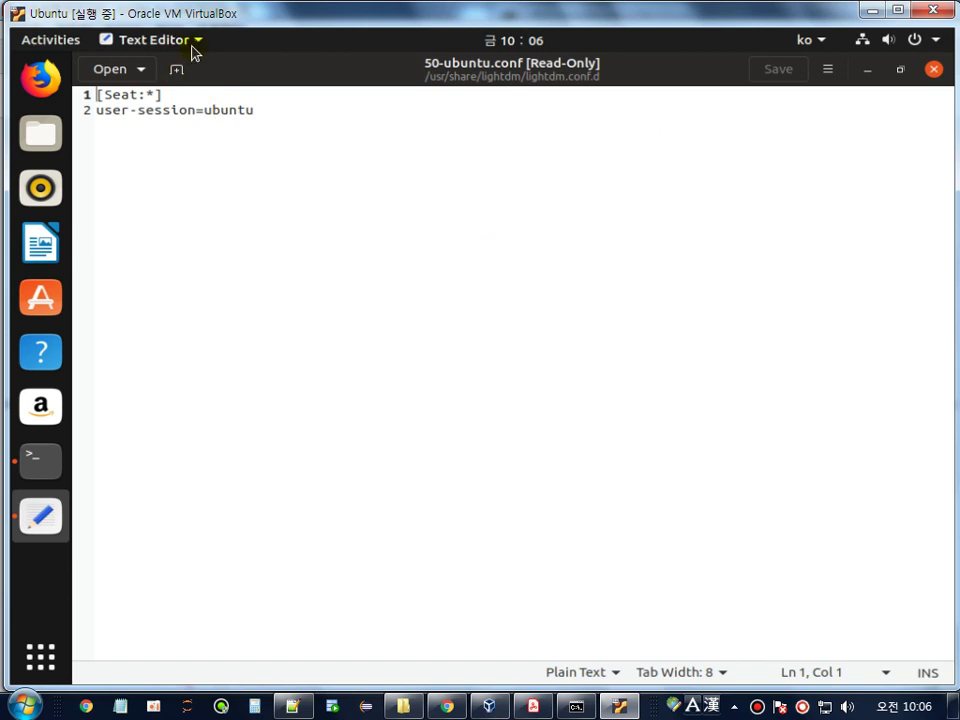
- Replace the system fixed-width font with Monospace Regular at size 16
left_click(193, 45)
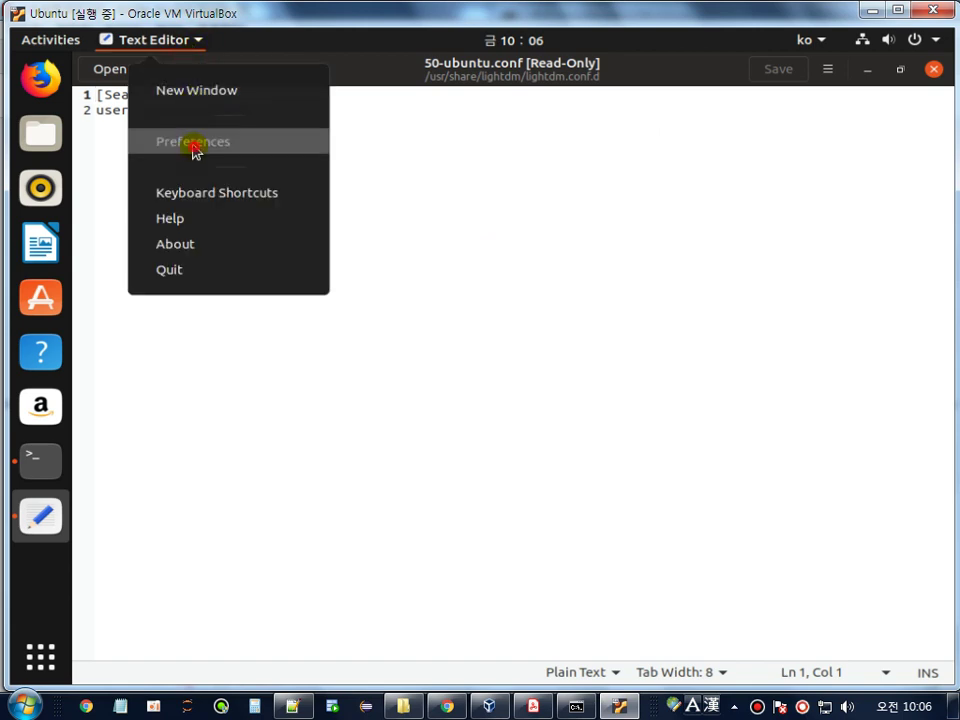
left_click(193, 143)
left_click(445, 189)
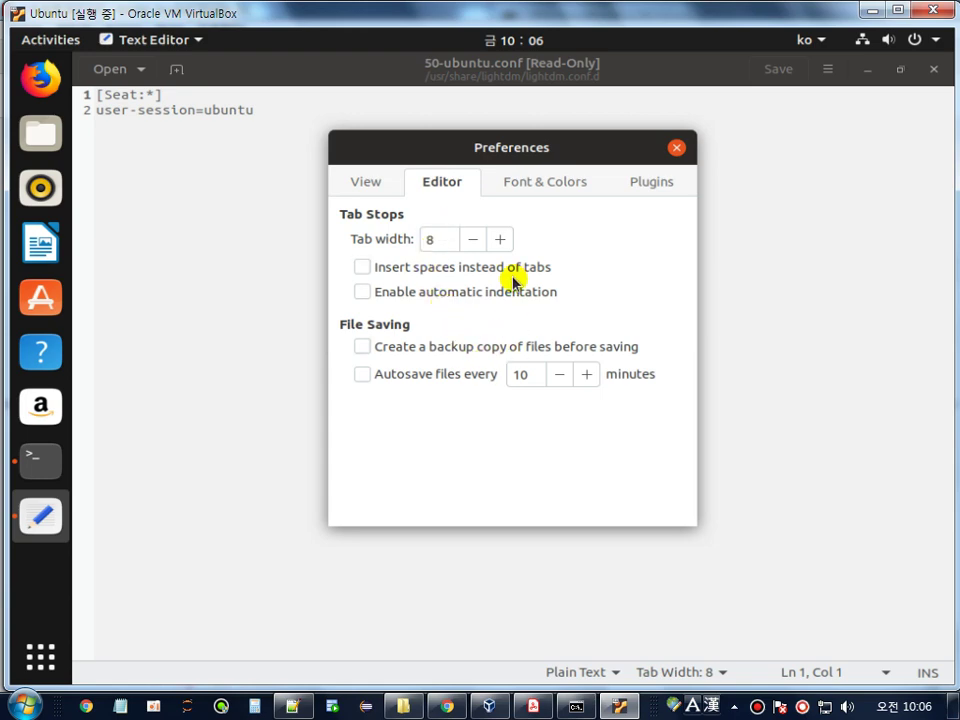
left_click(541, 187)
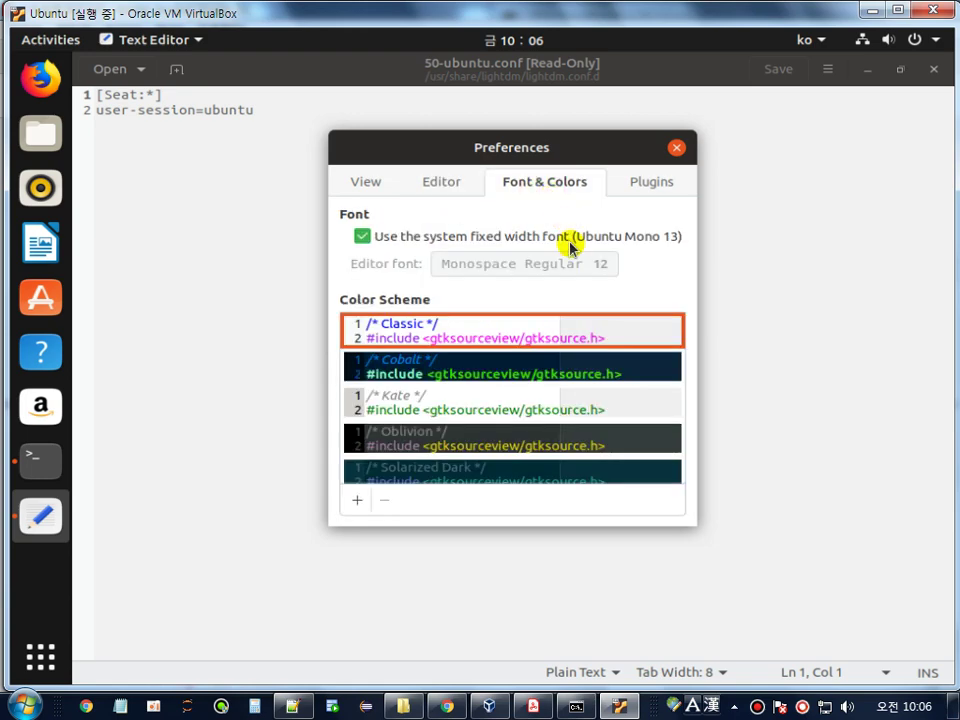
left_click(370, 240)
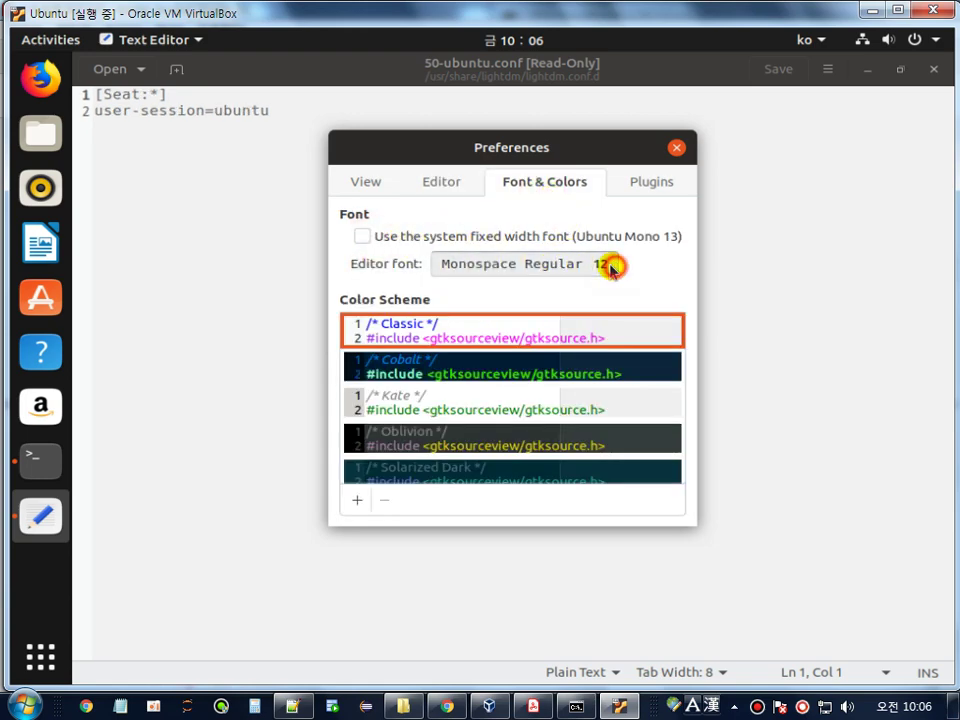
left_click(610, 265)
left_click(682, 510)
left_click(683, 513)
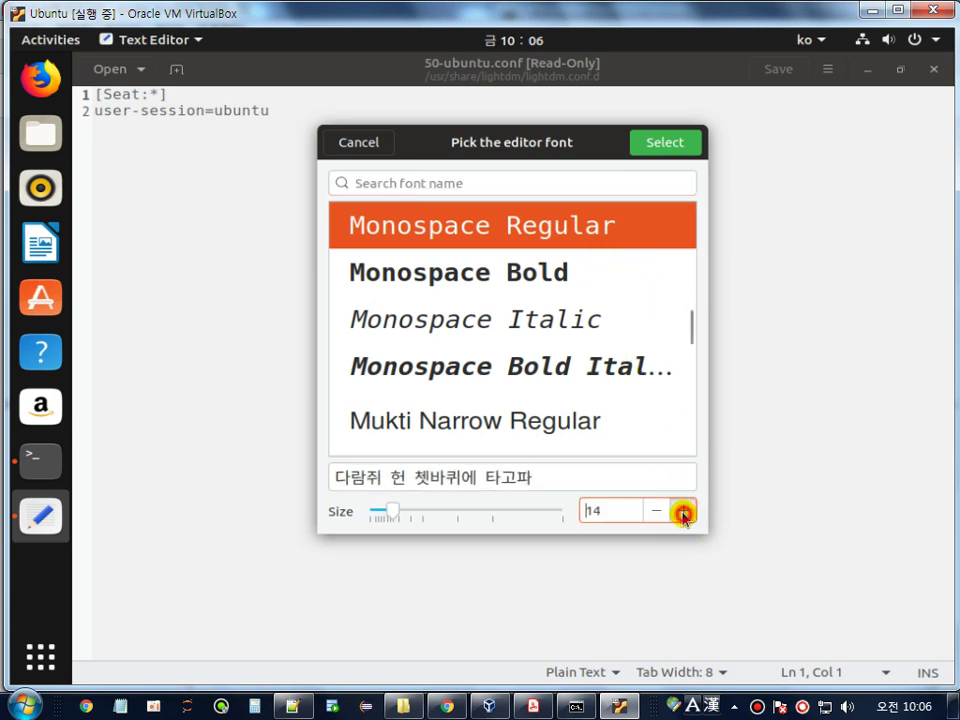
left_click(684, 515)
left_click(684, 515)
left_click(658, 143)
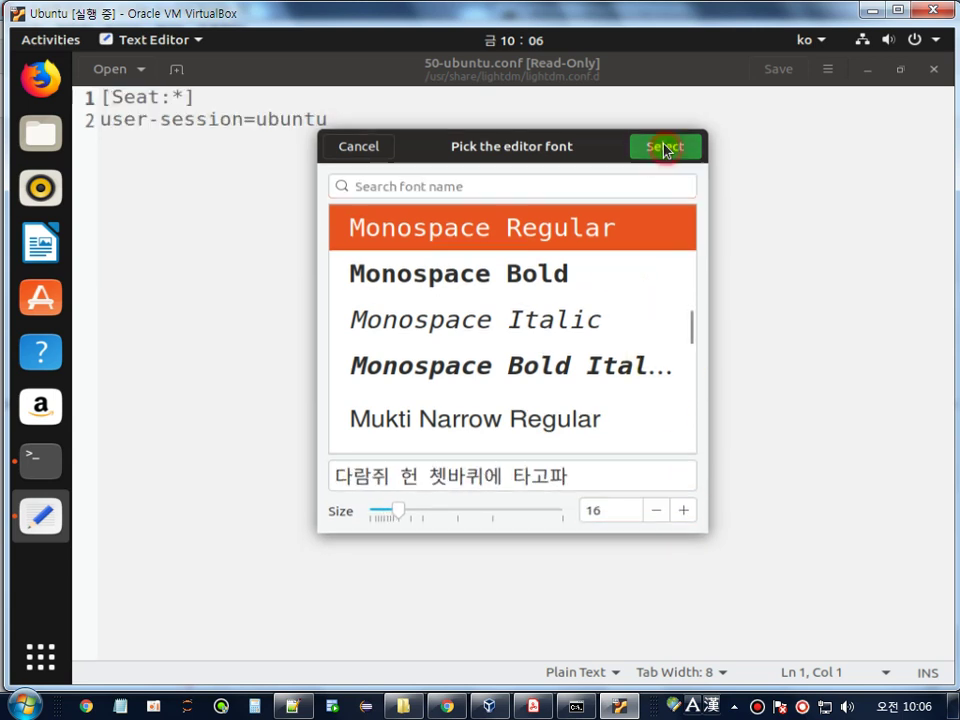
left_click(677, 147)
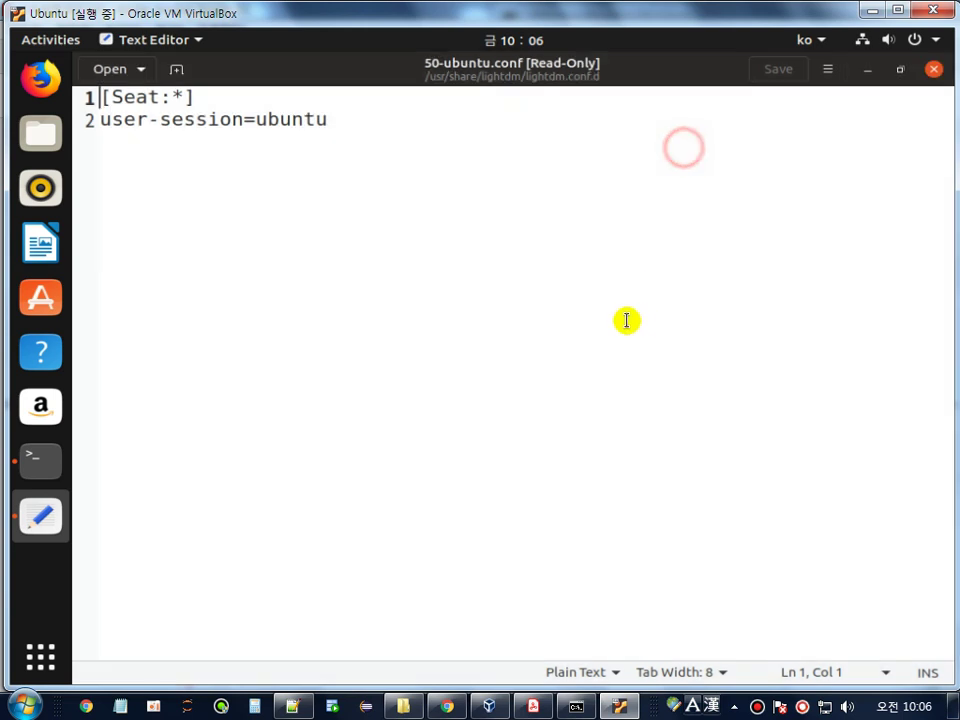
left_click(401, 131)
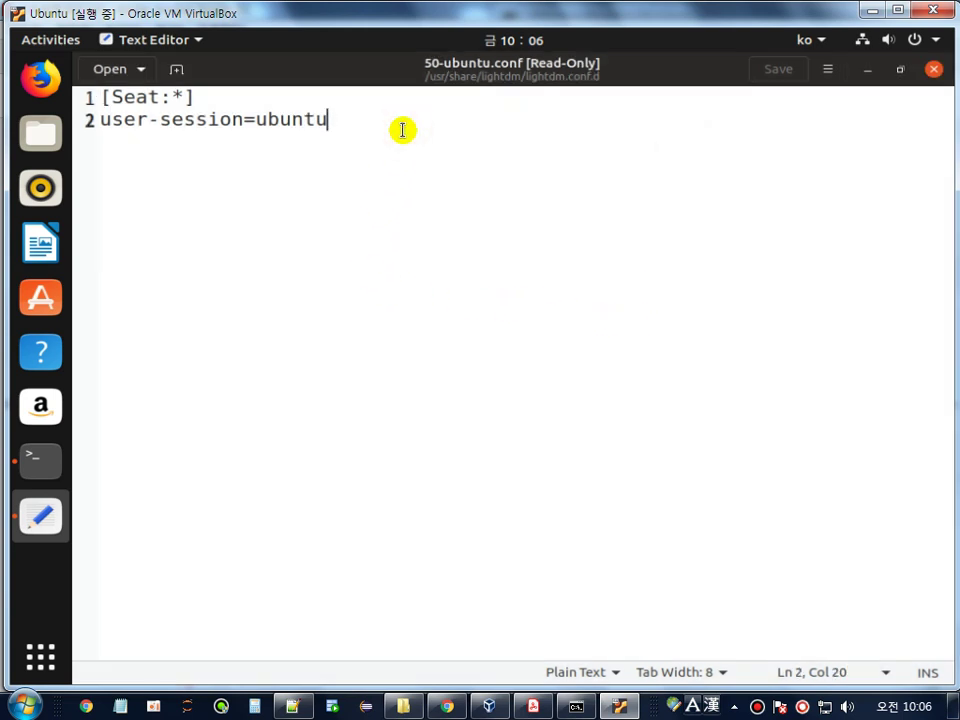
- Add greeter-show-manual-login=true as line 3, then close the read-only file without saving
key("Return")
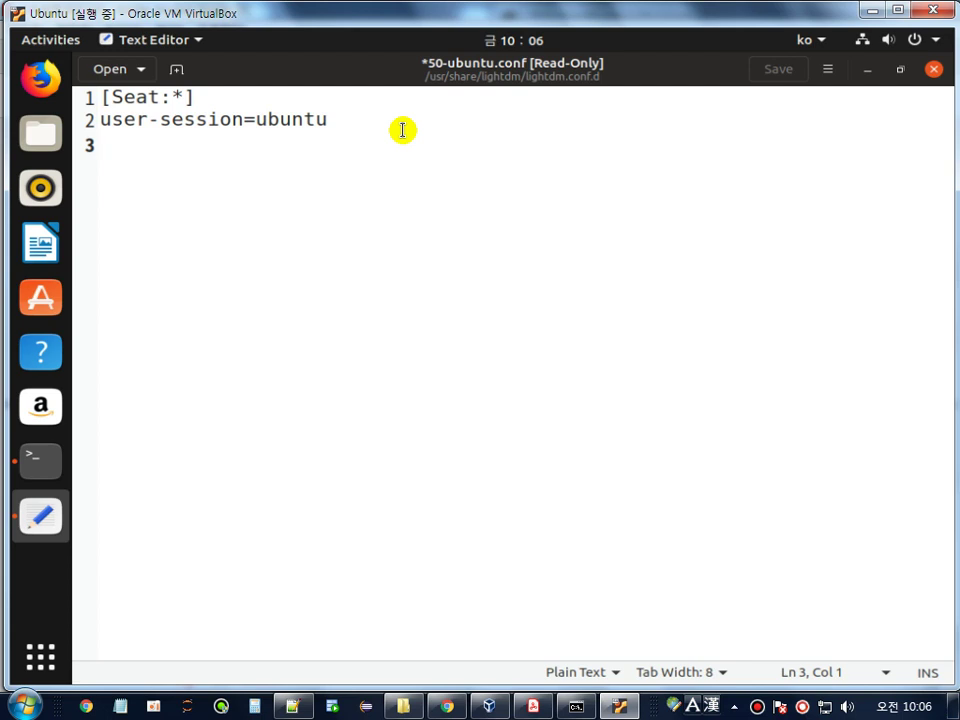
type("greeter-")
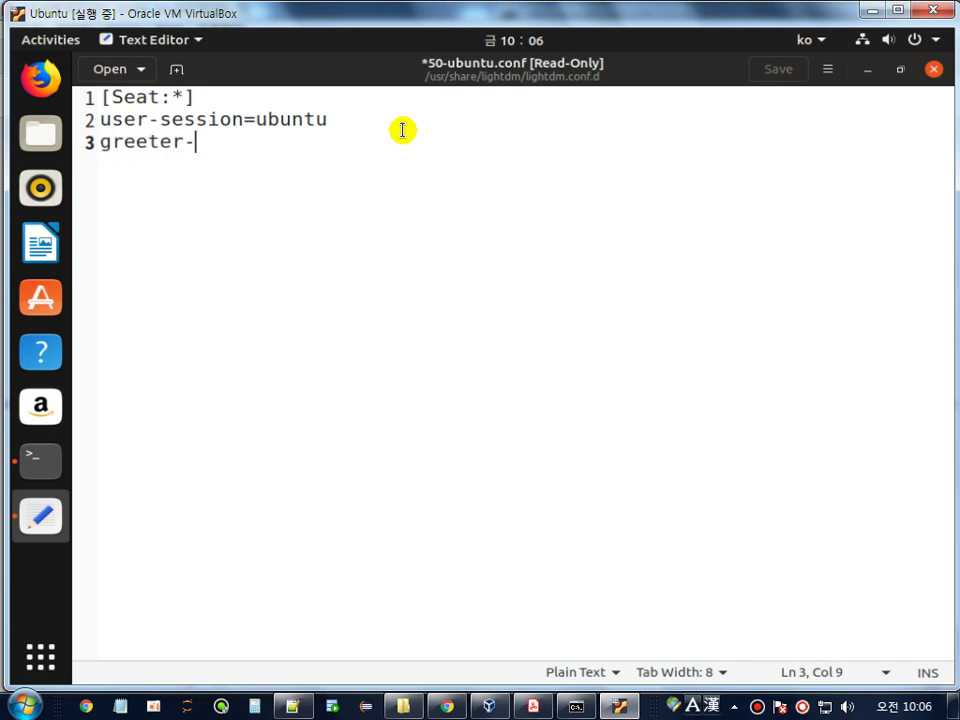
type("show-ma")
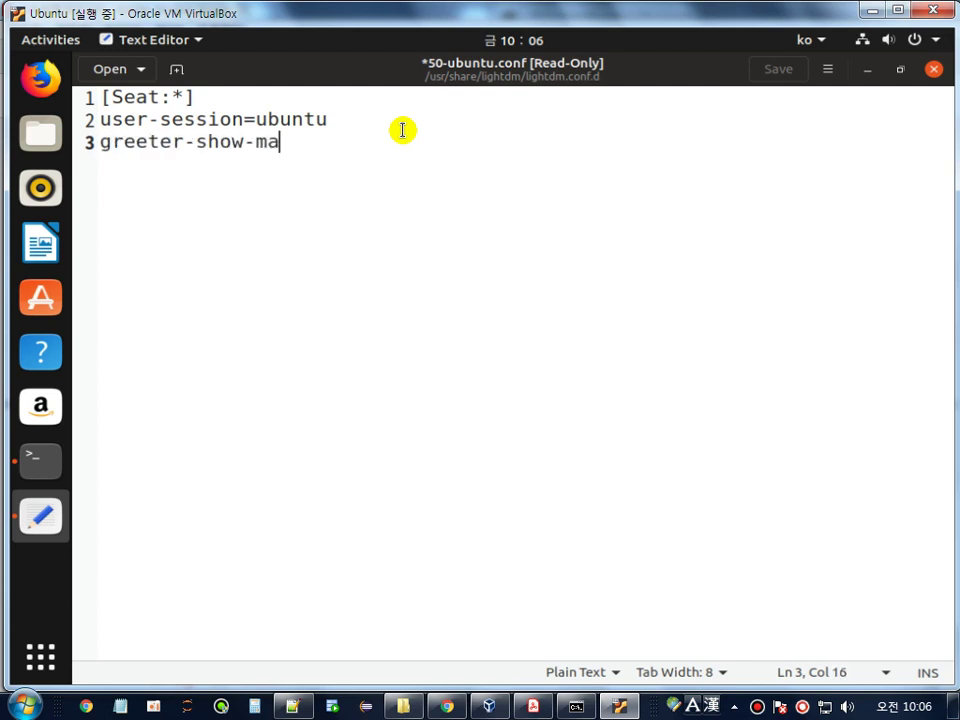
type("nual-log")
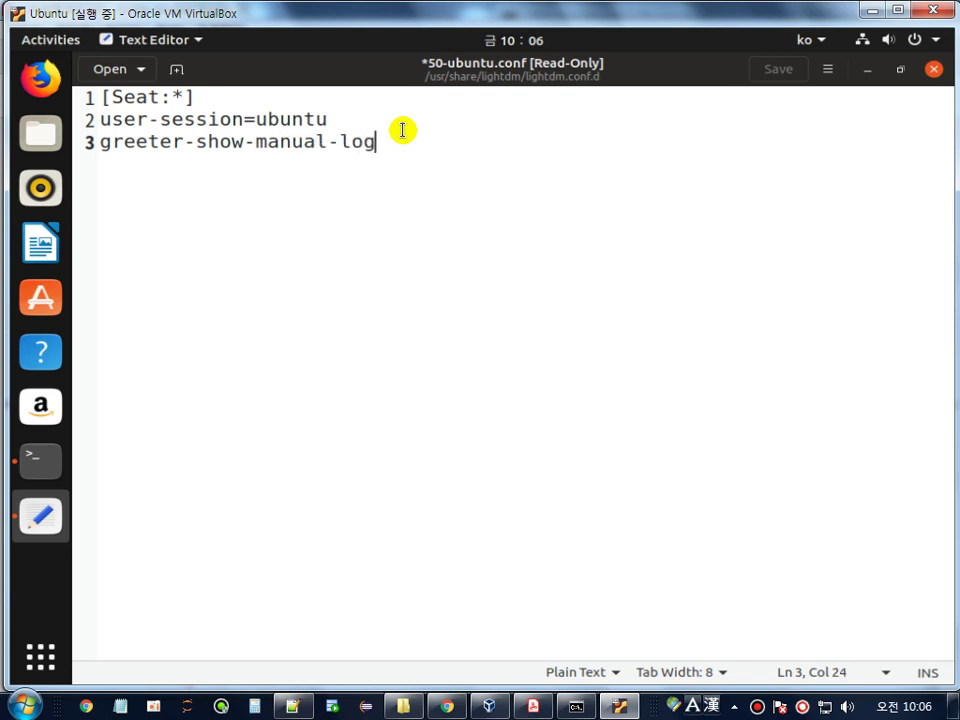
type("in=tr")
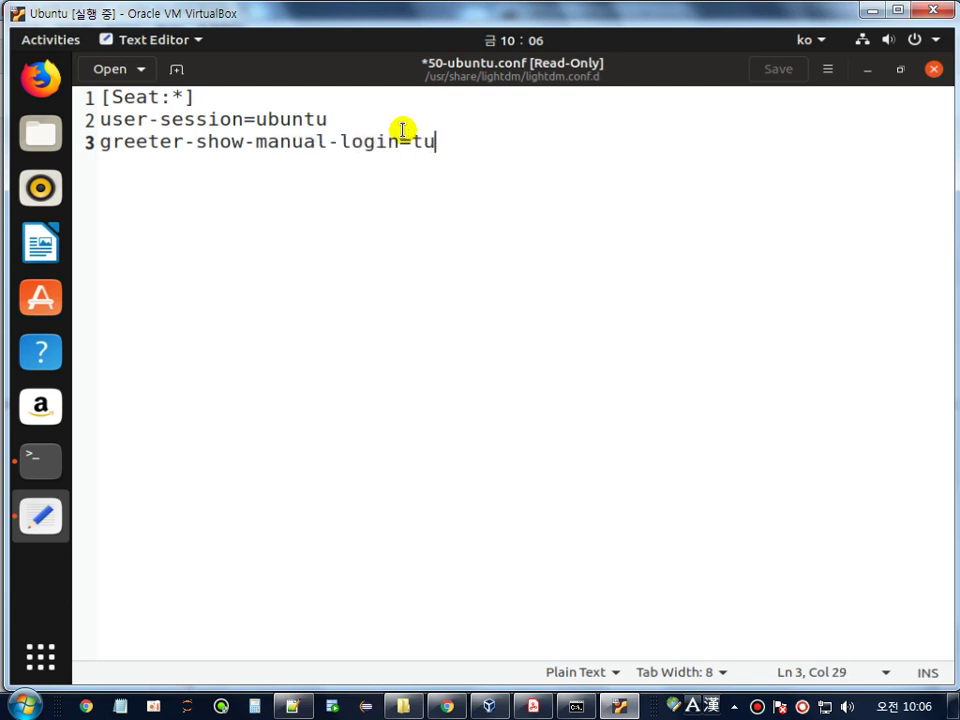
type("ue")
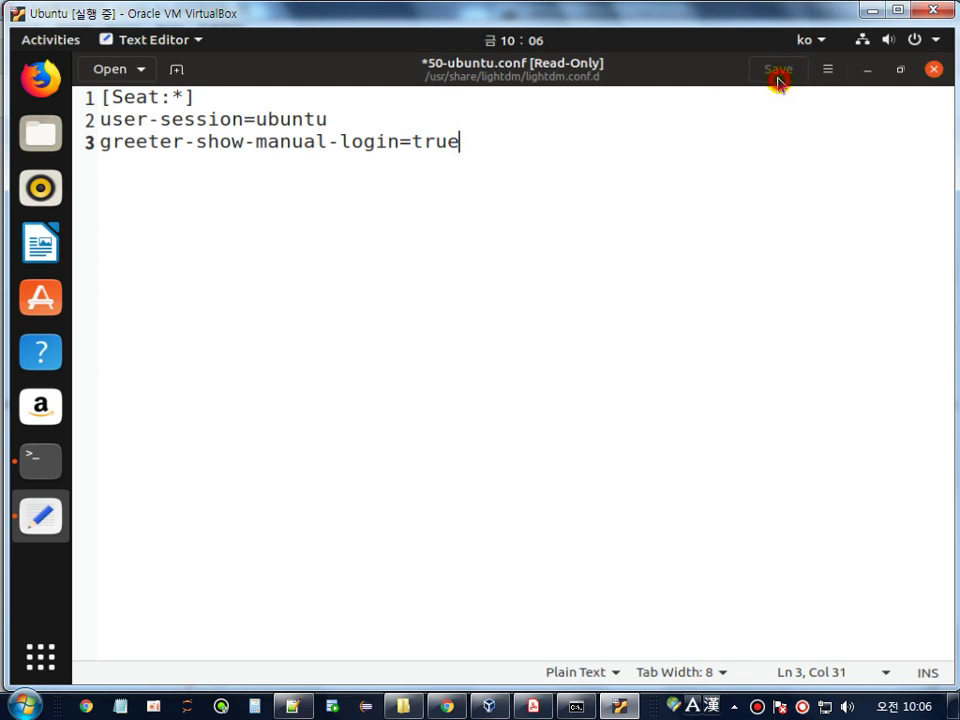
left_click_drag(451, 143, 55, 138)
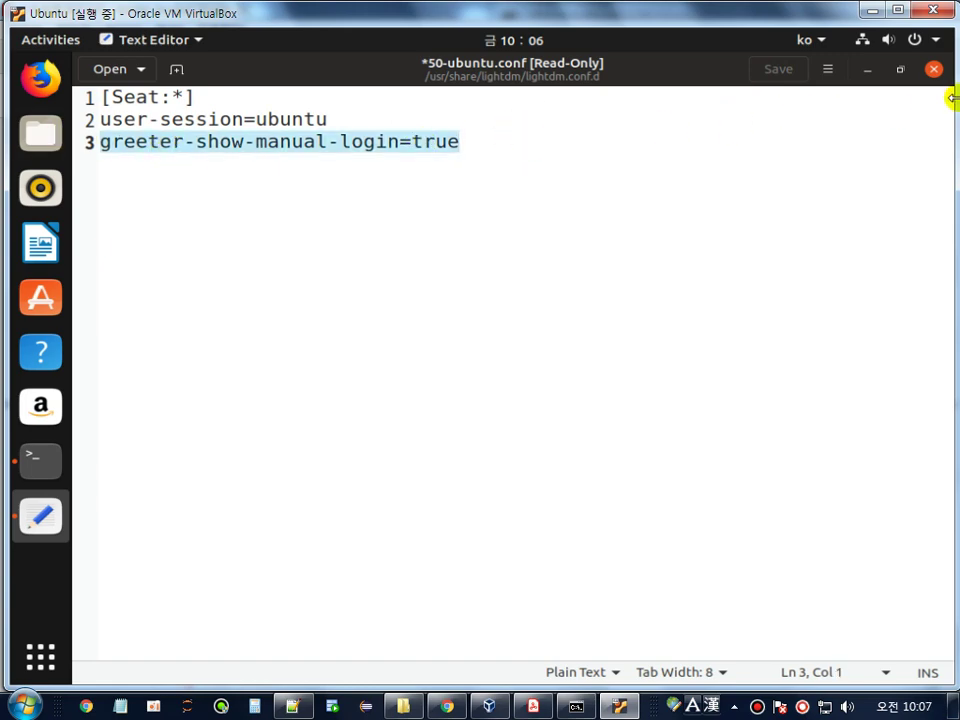
left_click(935, 69)
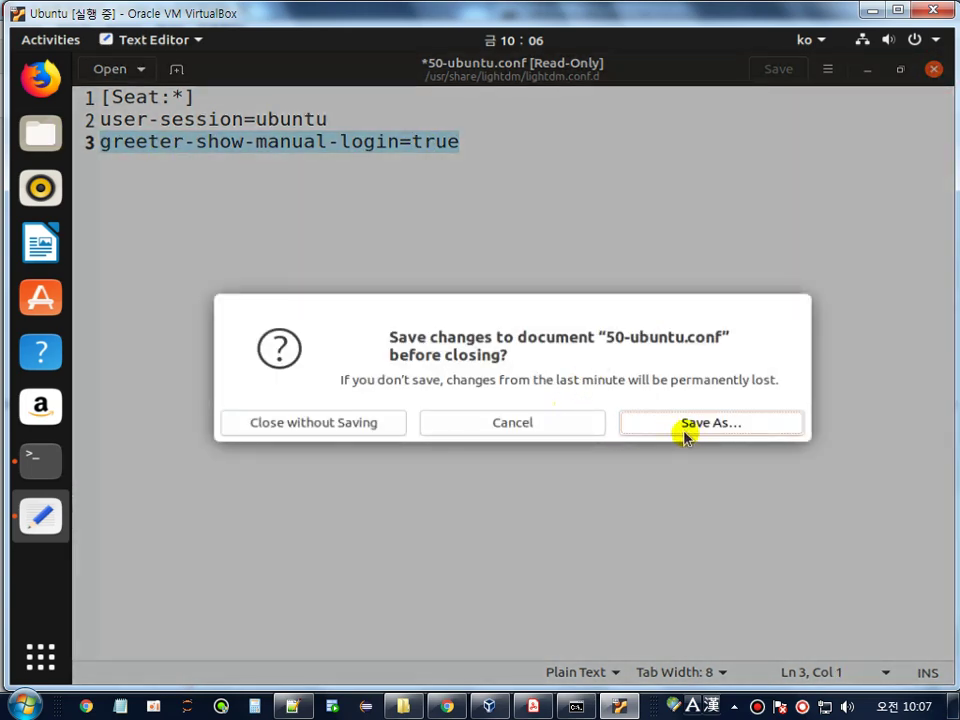
left_click(360, 422)
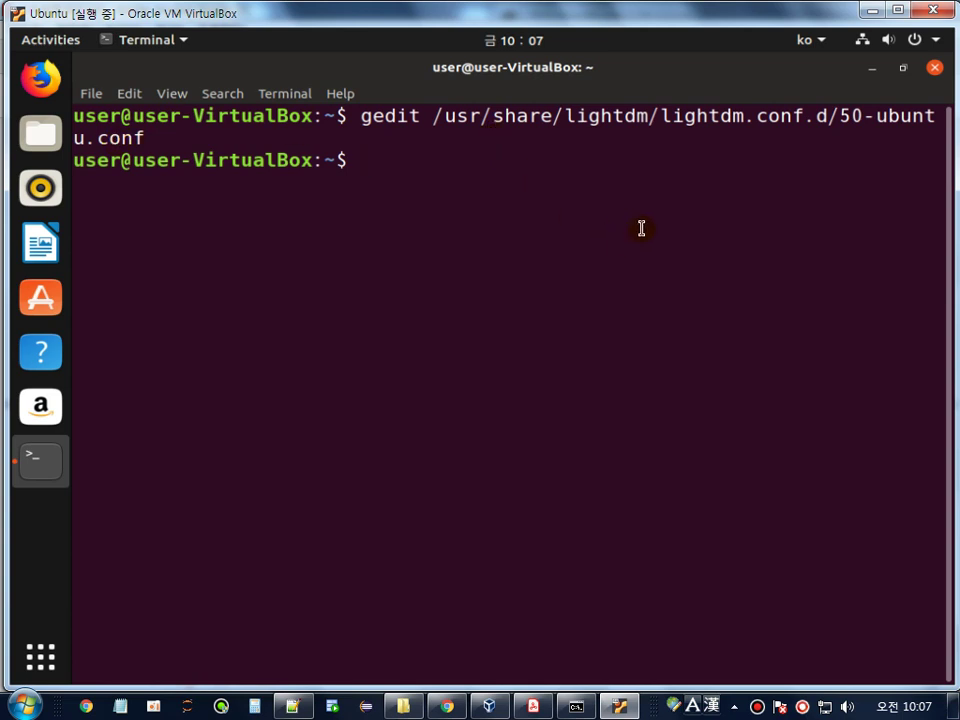
- Reopen 50-ubuntu.conf in gedit with sudo, entering the account password
key("Up")
key("Left")
key("Left")
key("Left")
key("Left")
key("Left")
key("Left")
key("Left")
key("Left")
key("Left")
key("Left")
key("Left")
key("Left")
key("Left")
key("Left")
key("Left")
key("Left")
key("Left")
key("Left")
key("Left")
key("Left")
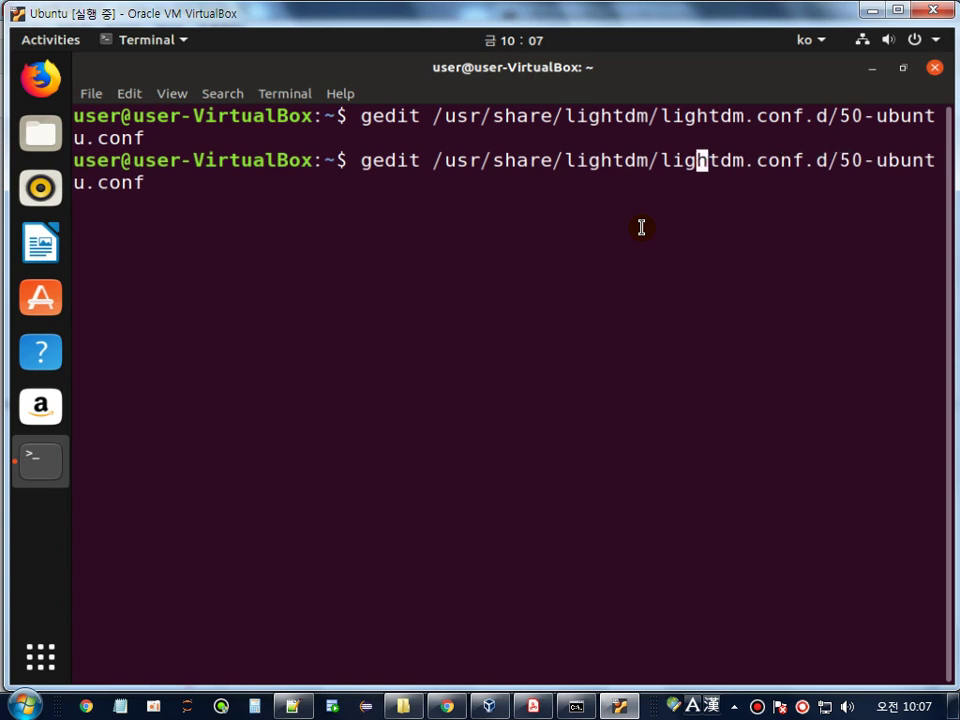
key("Left")
key("Left")
key("Left")
key("Left")
key("Left")
key("Left")
key("Left")
key("Left")
key("Left")
key("Left")
key("Left")
key("Left")
key("Left")
key("Left")
key("Left")
key("Left")
key("Left")
key("Left")
key("Left")
key("Left")
type("sud")
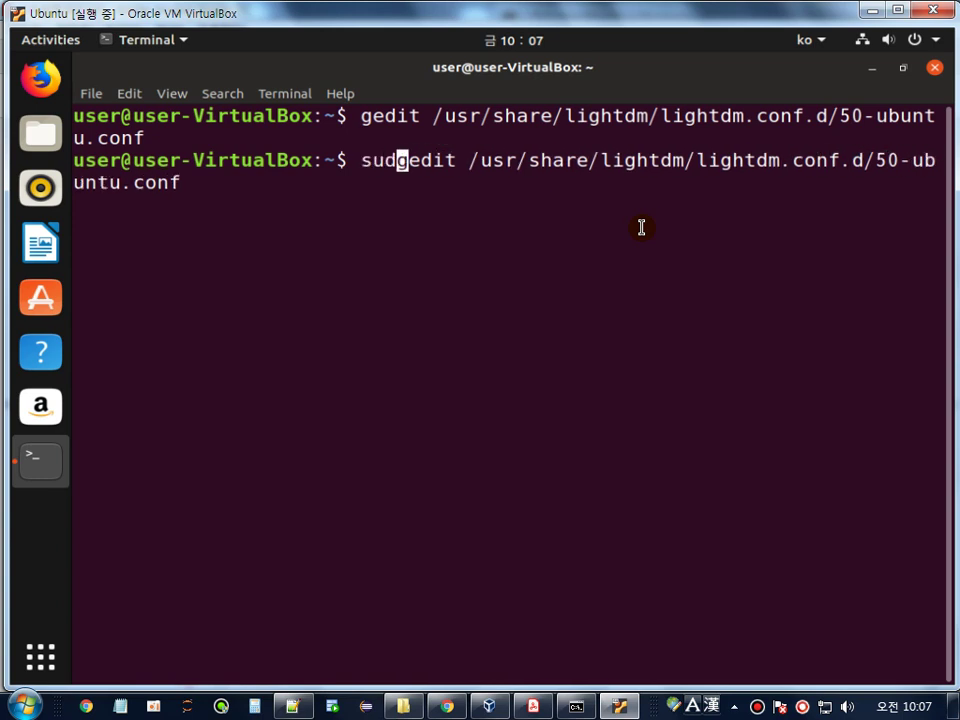
type("o")
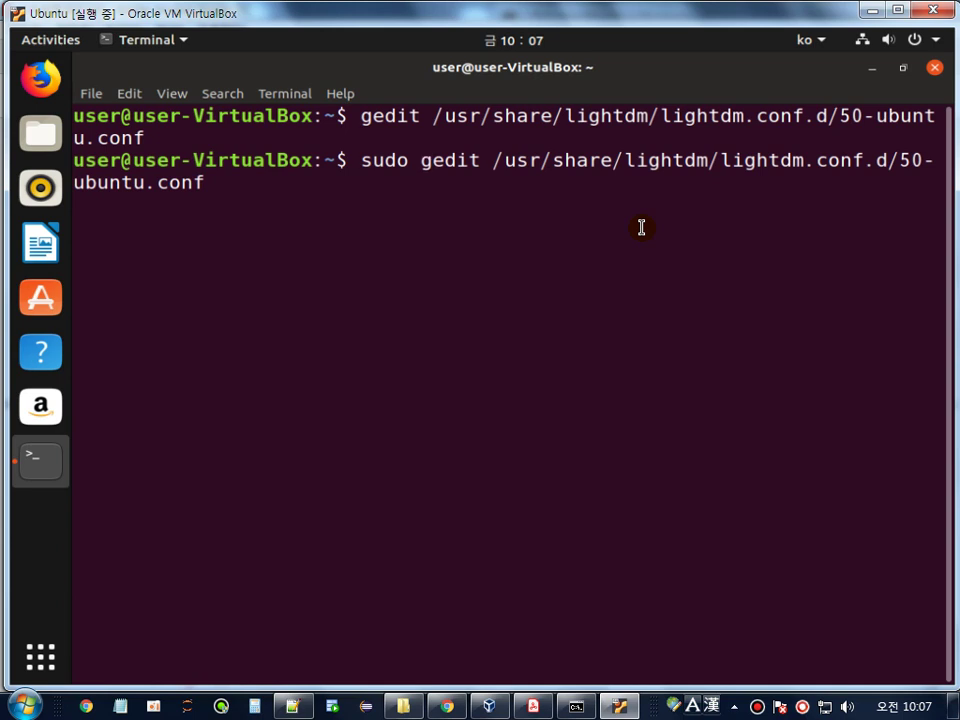
key("Return")
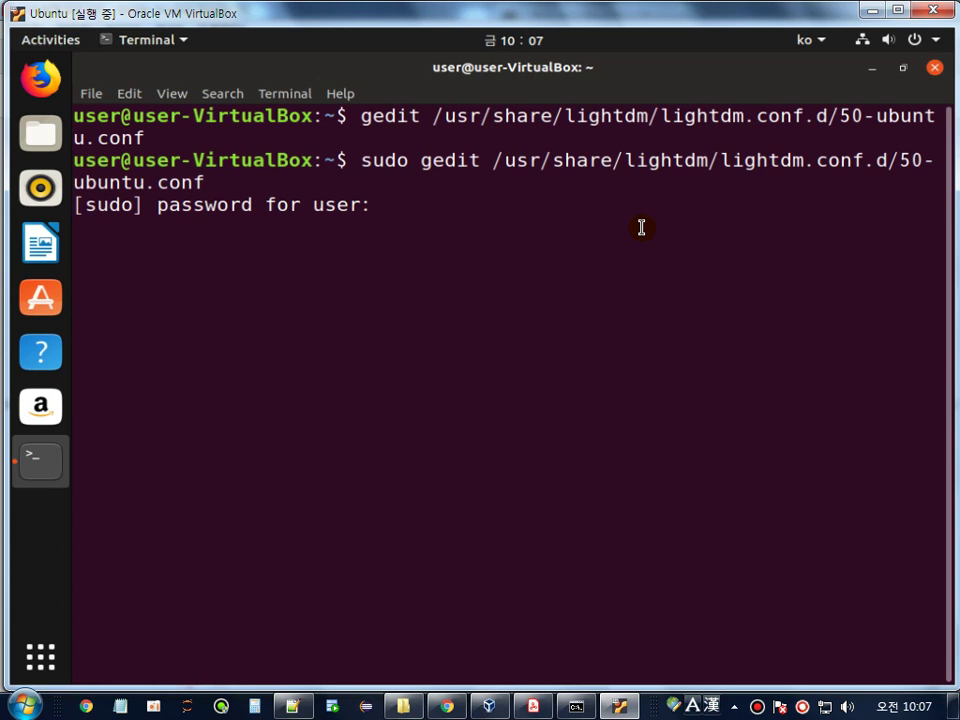
key("Return")
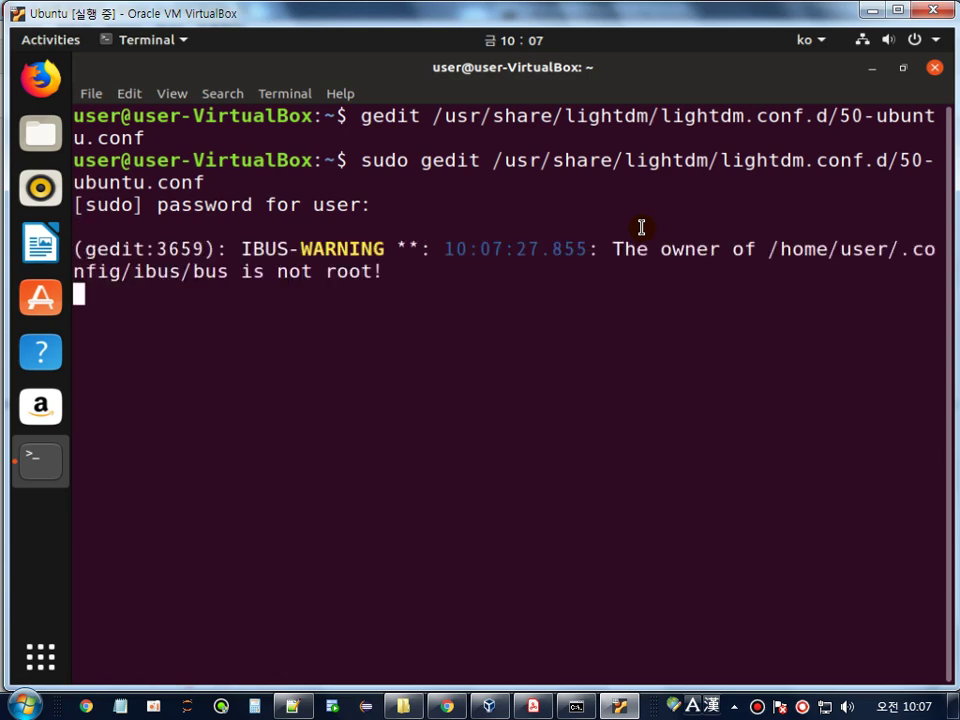
- Add greeter-show-manual-login=true as the third line, save, close gedit, and return to the PDF guide
key("Return")
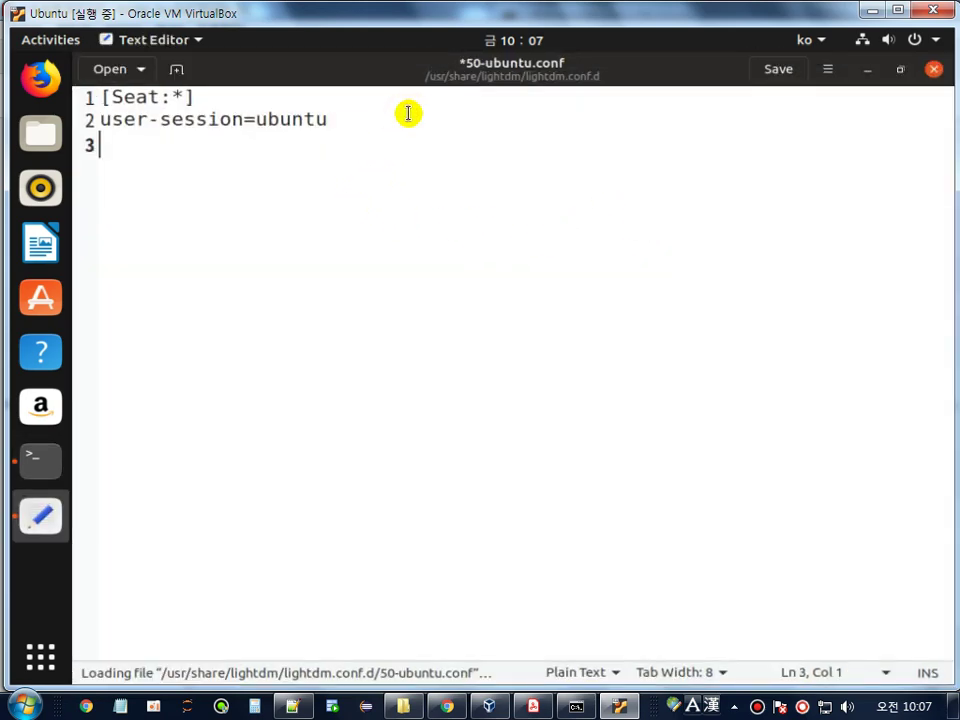
type("greeter-show-manual-login=true")
left_click(775, 72)
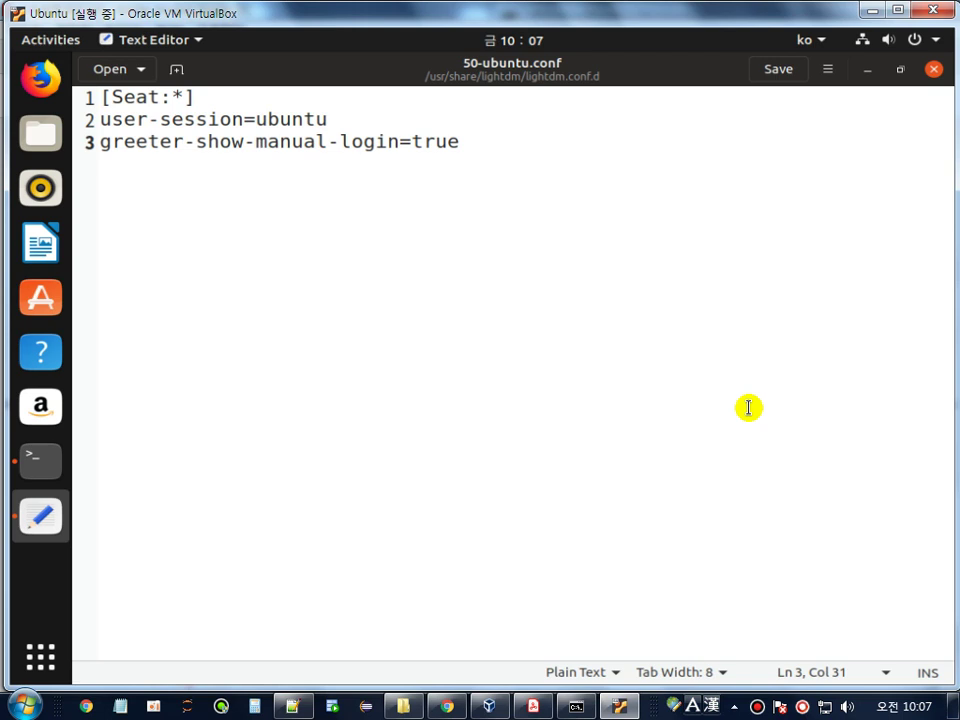
left_click(931, 70)
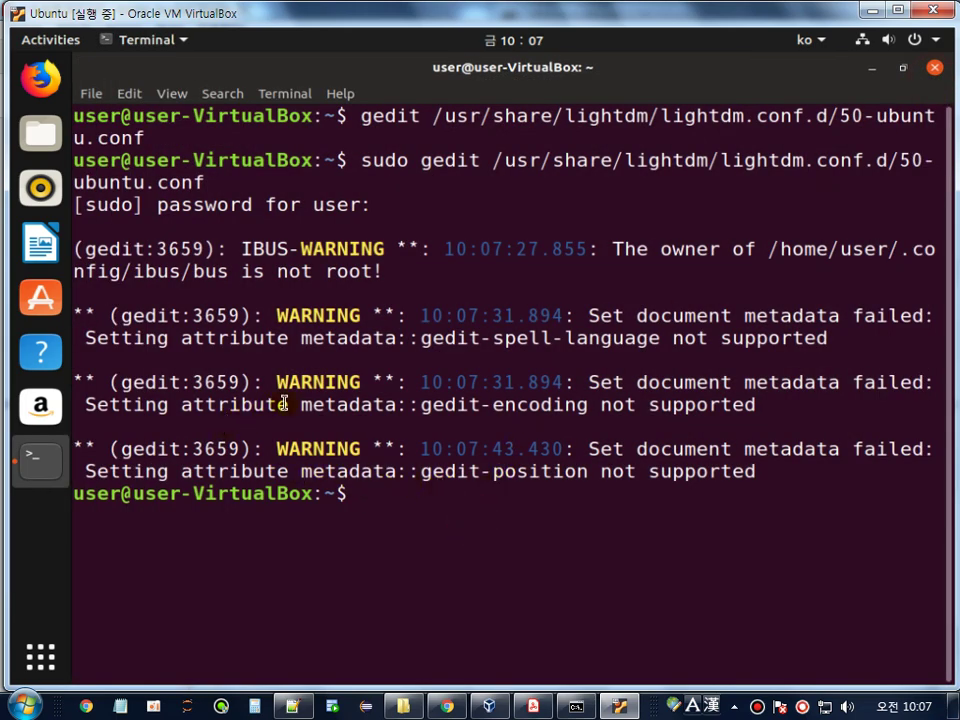
left_click_drag(396, 386, 756, 405)
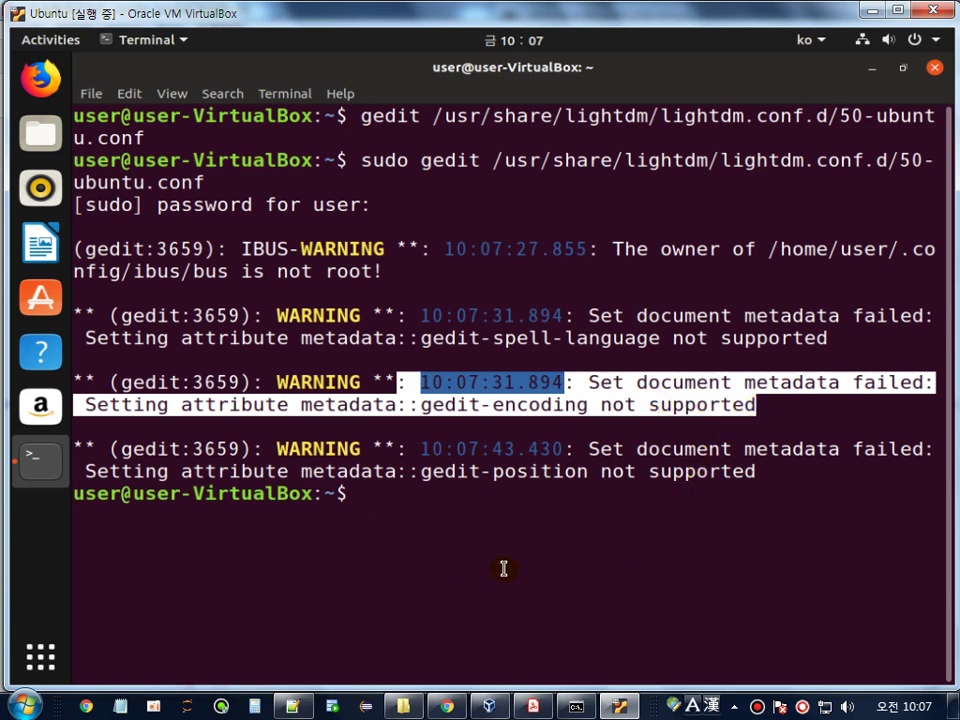
left_click(533, 706)
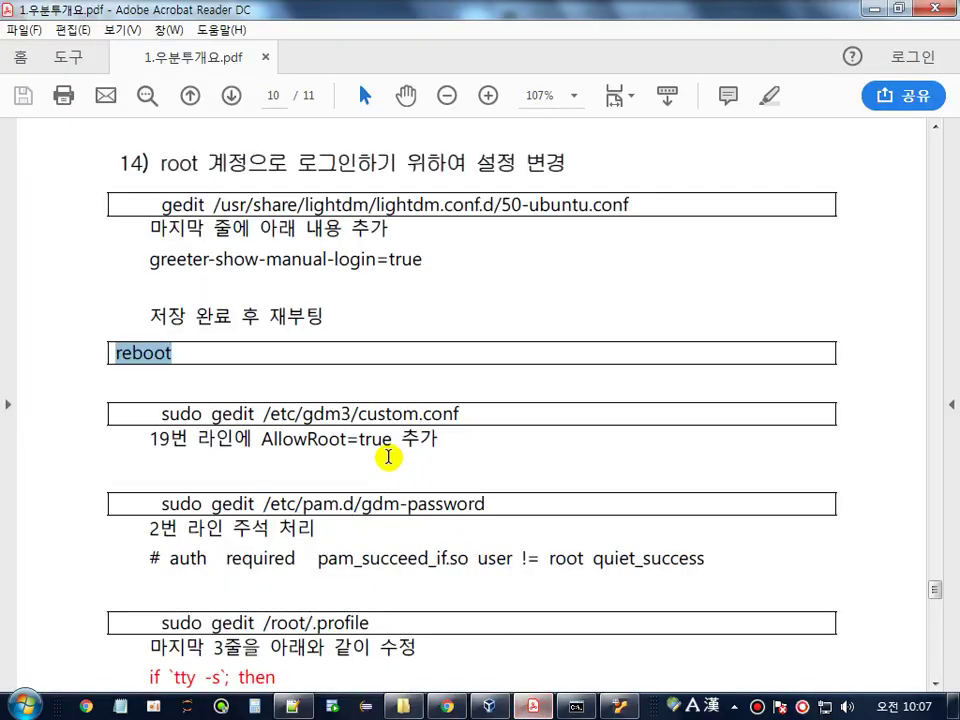
- Find the guide's custom.conf step, select AllowRoot=true, and return to the Ubuntu VM
scroll(182, 374, "down", 2)
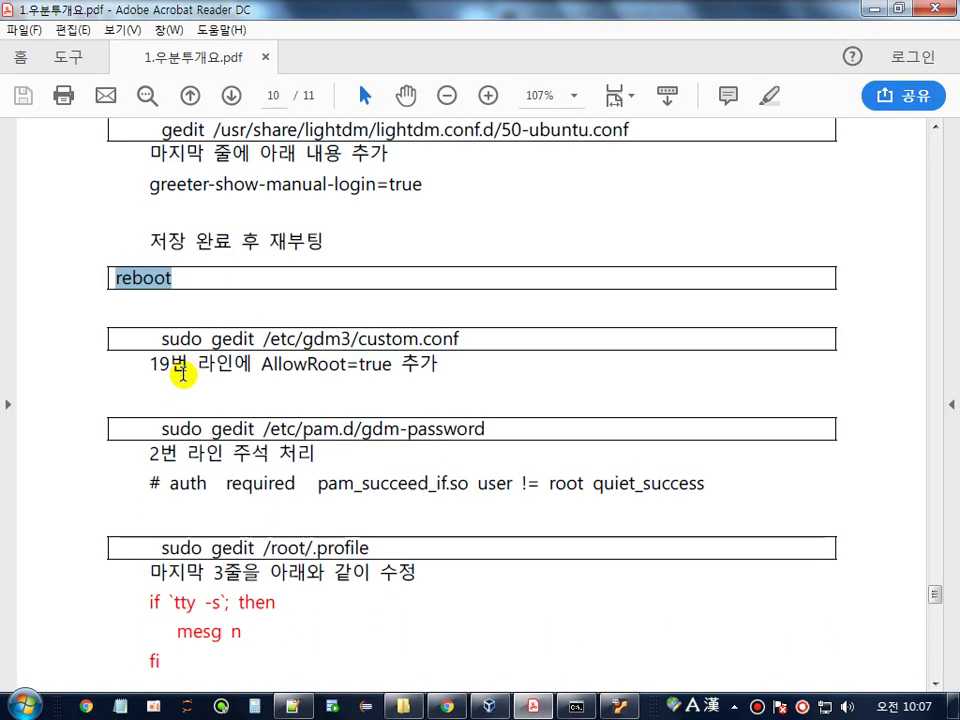
scroll(186, 366, "down", 5)
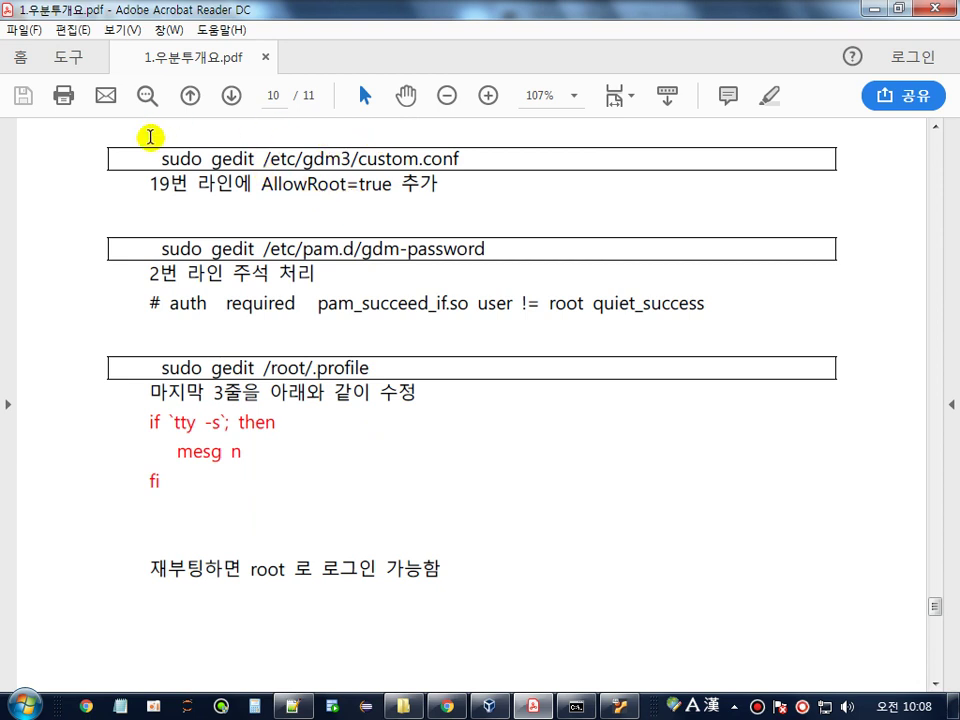
left_click_drag(158, 160, 204, 161)
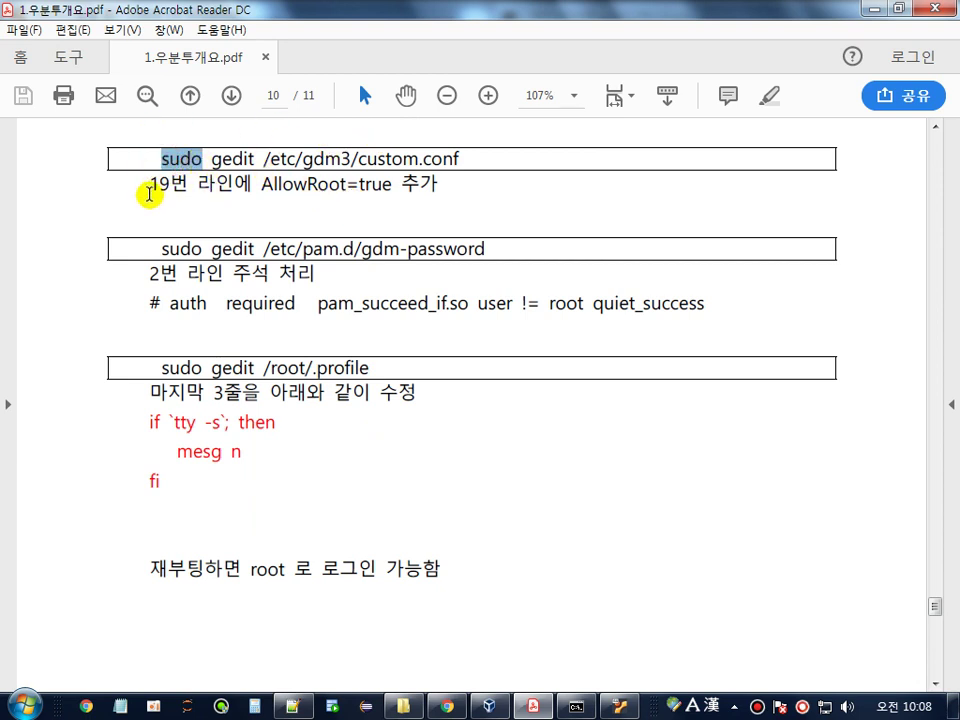
left_click_drag(148, 193, 389, 185)
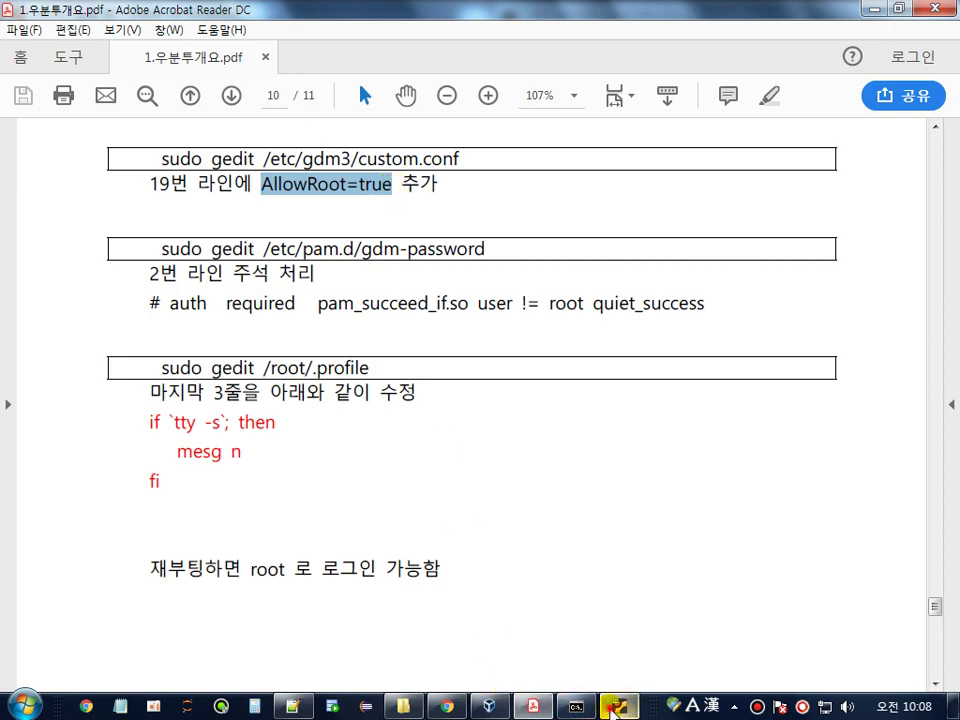
left_click(617, 706)
- Clear the terminal and open /etc/gdm3/custom.conf as root with sudo gedit
type("clea")
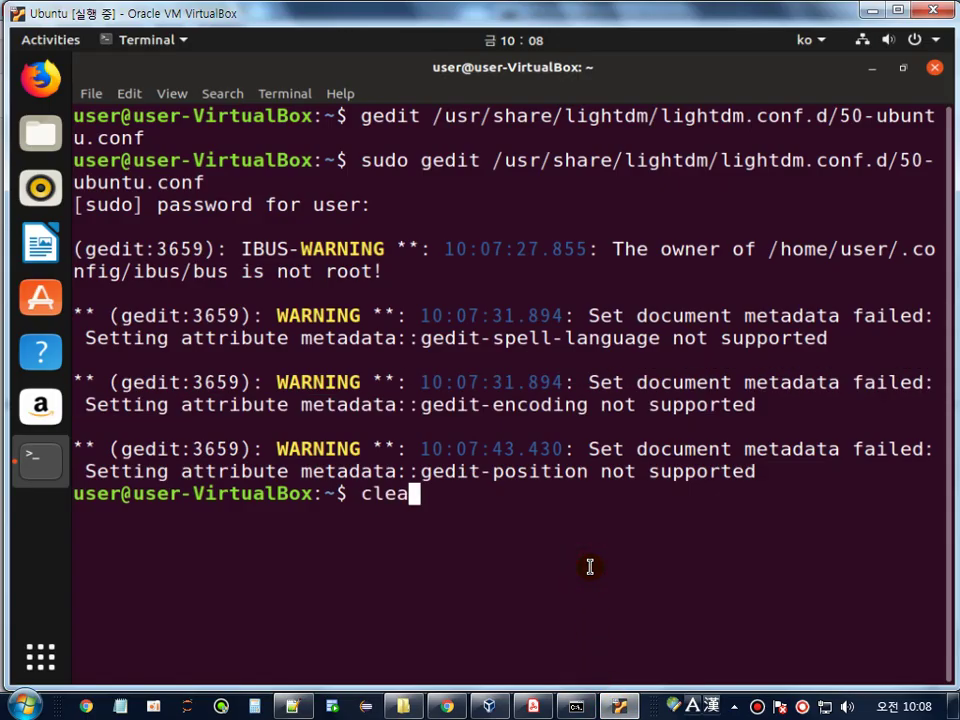
type("r")
key("Return")
type("ged")
key("BackSpace")
key("BackSpace")
key("BackSpace")
type("su")
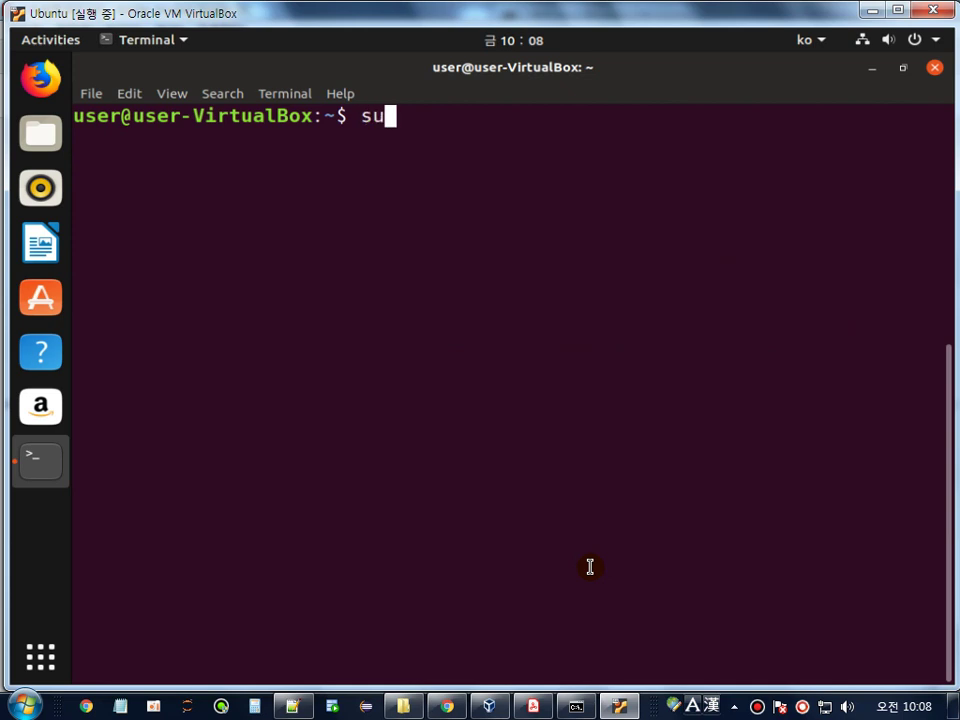
type("do gedit")
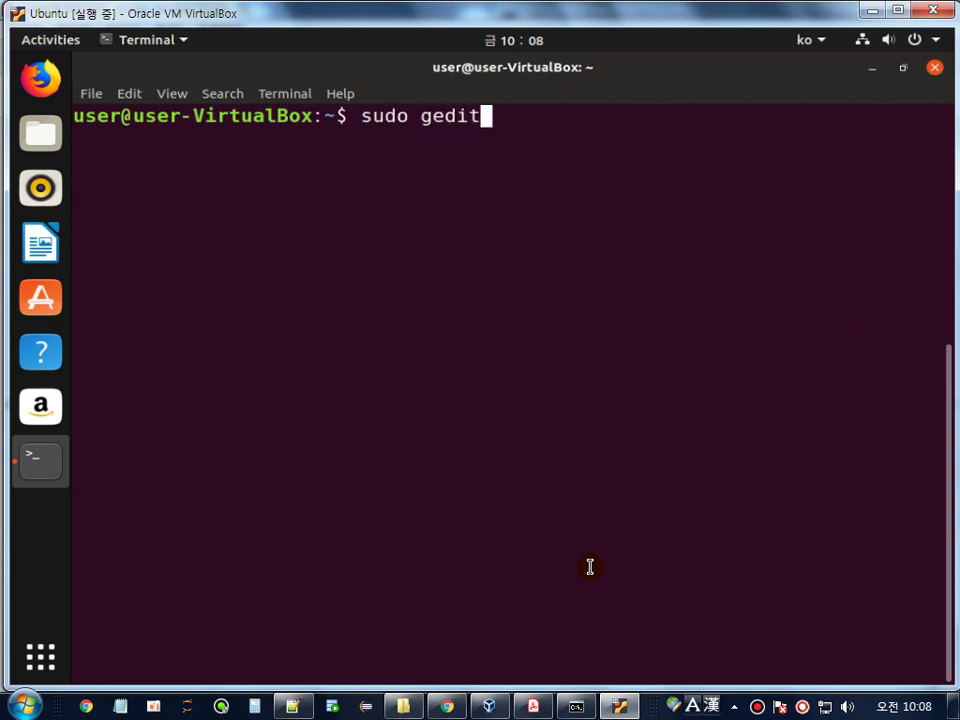
type(" /etc/gd")
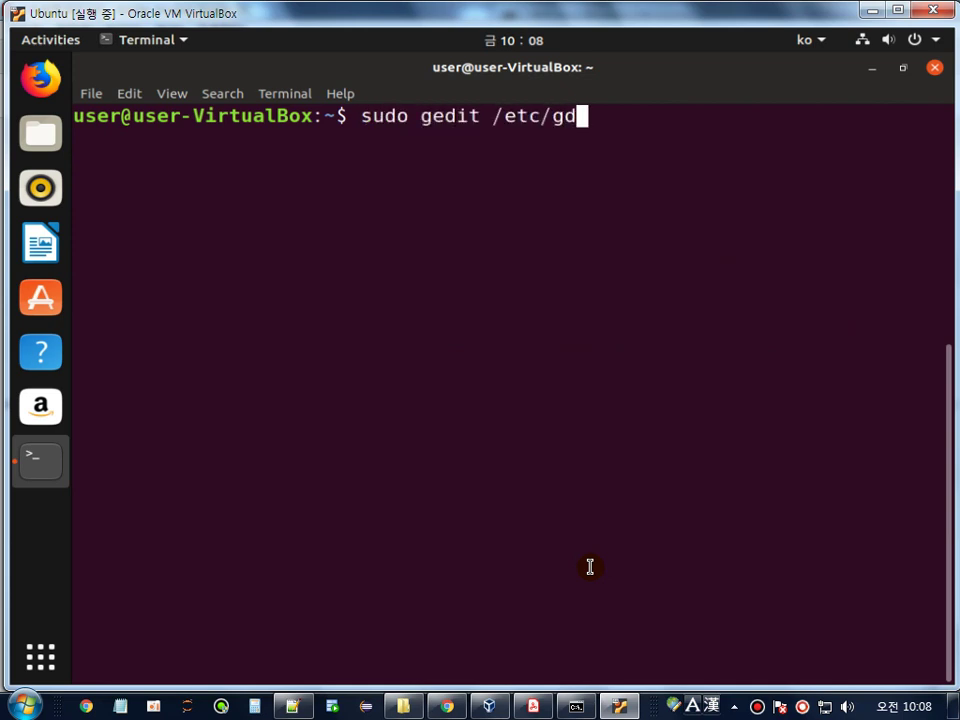
type("m3/custom.")
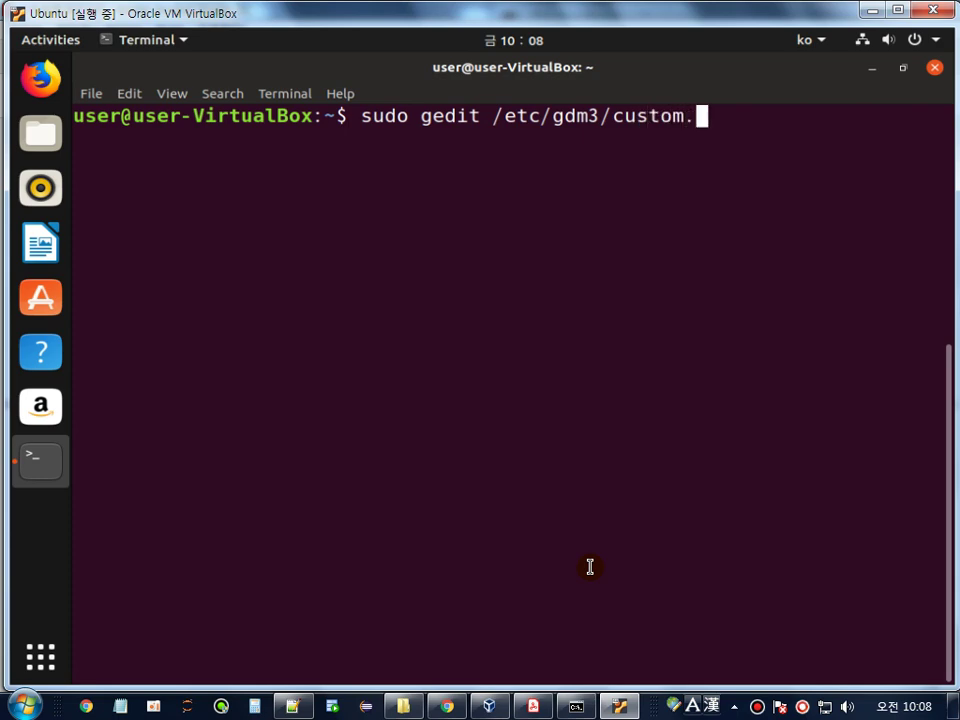
type("conf")
key("Return")
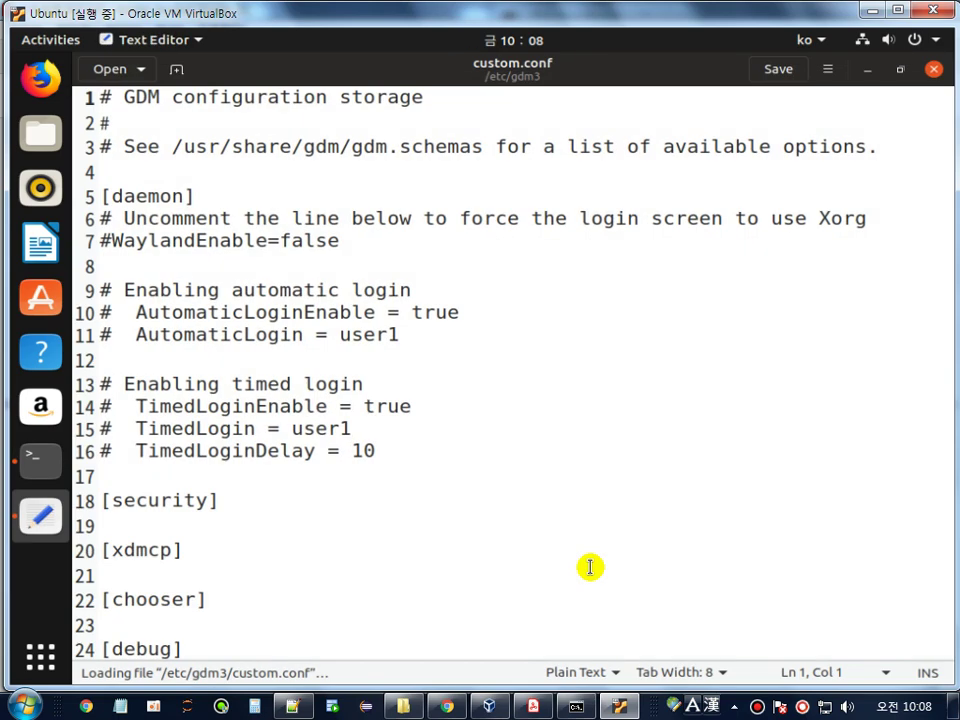
- Add AllowRoot=true on line 19 under [security], save, and close the editor
scroll(551, 519, "down", 1)
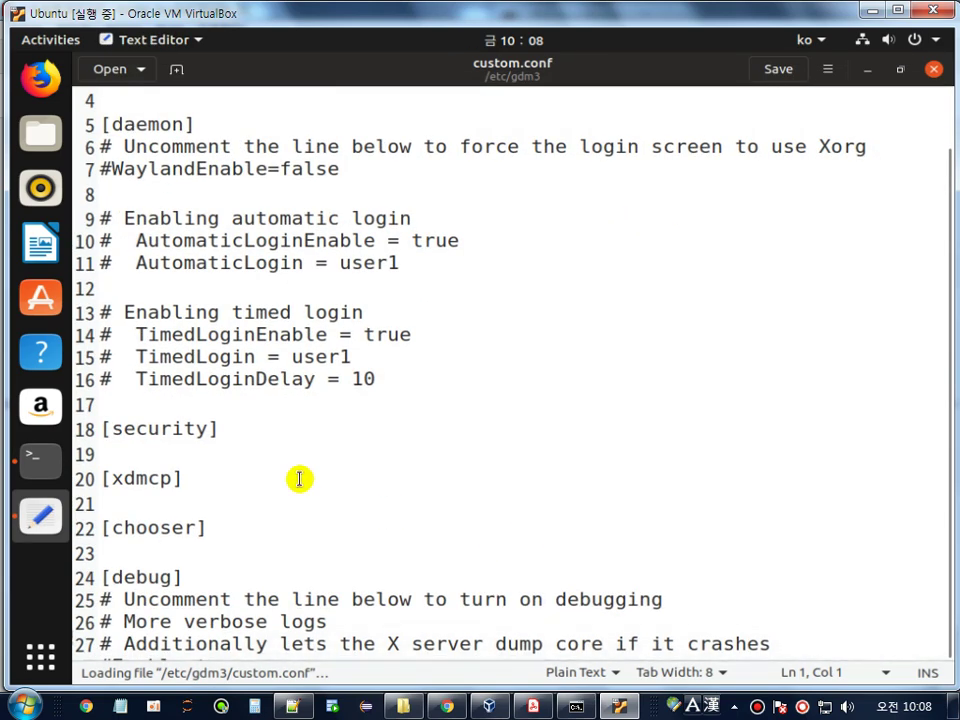
left_click(199, 458)
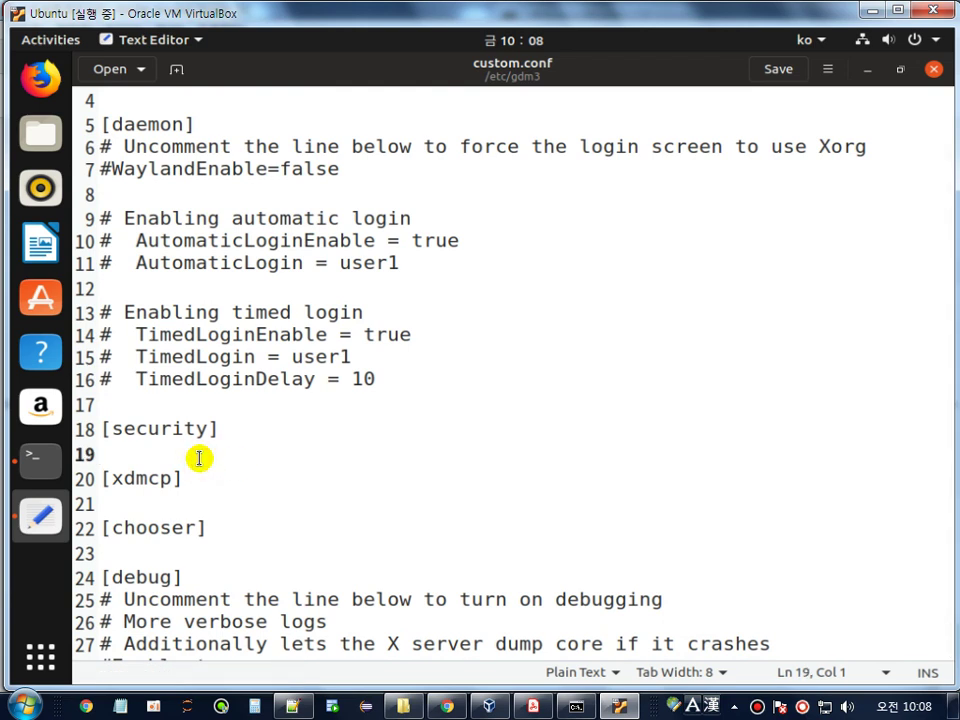
type("Allow")
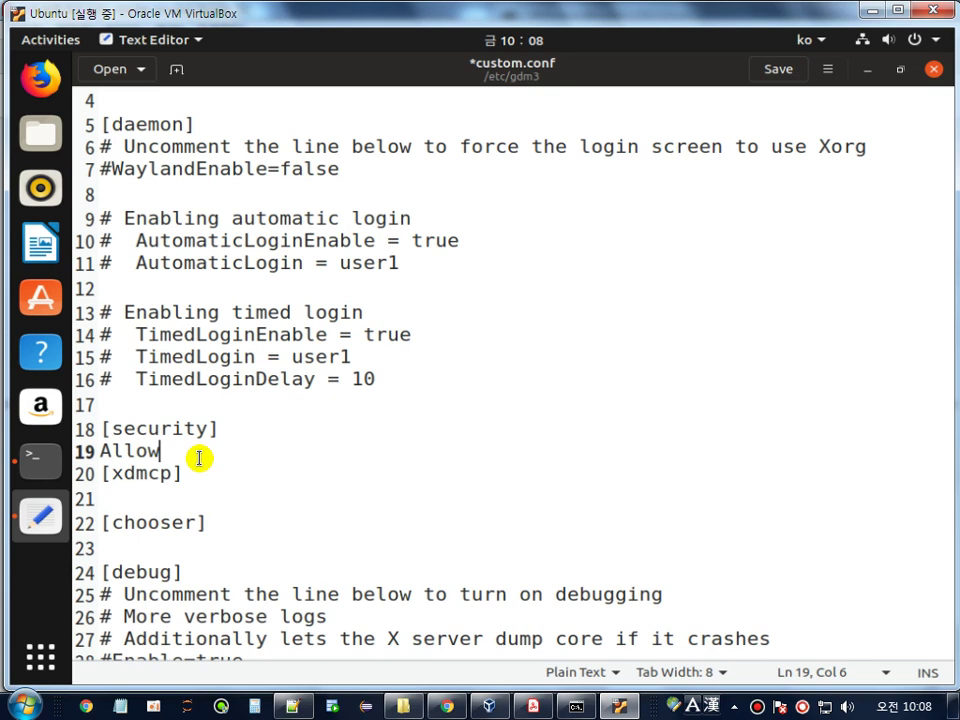
type("Root")
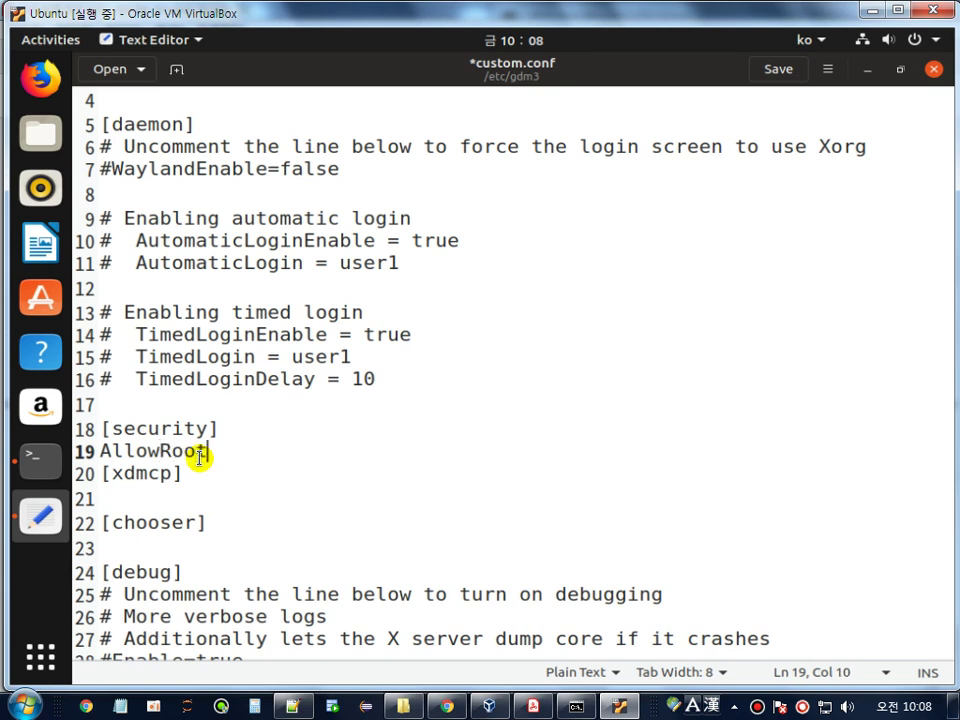
type("=true")
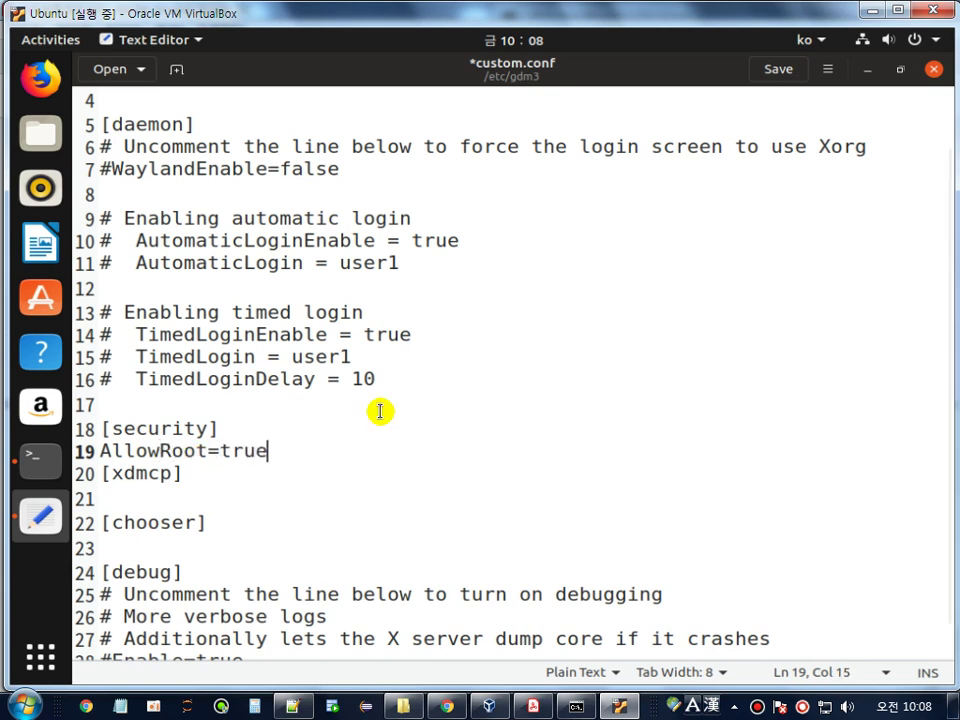
left_click(770, 74)
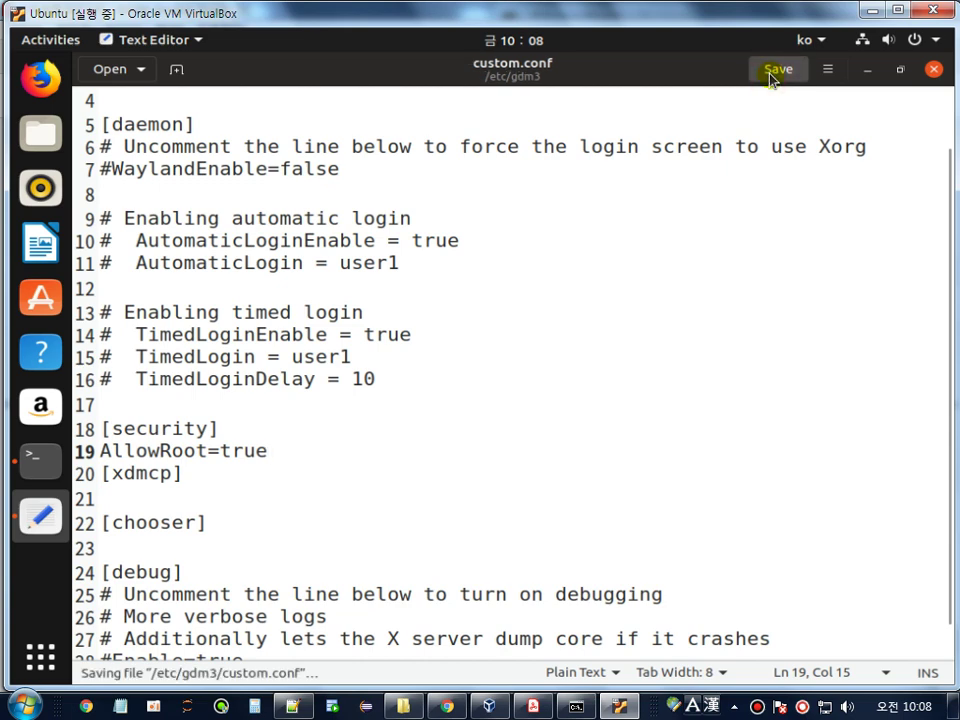
left_click(934, 70)
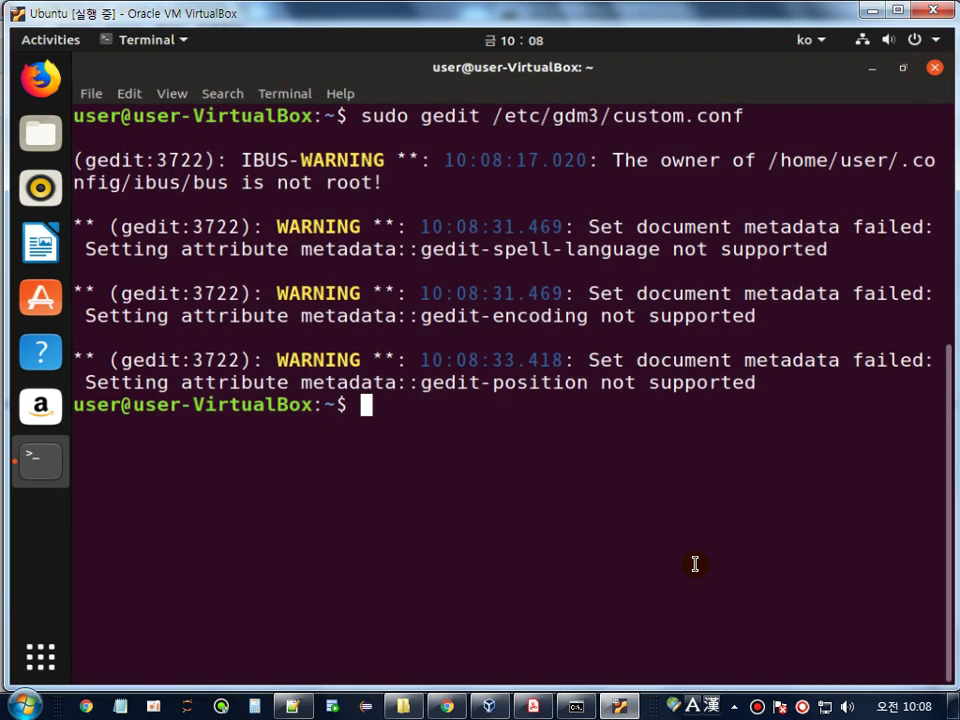
left_click(530, 704)
scroll(482, 433, "down", 3)
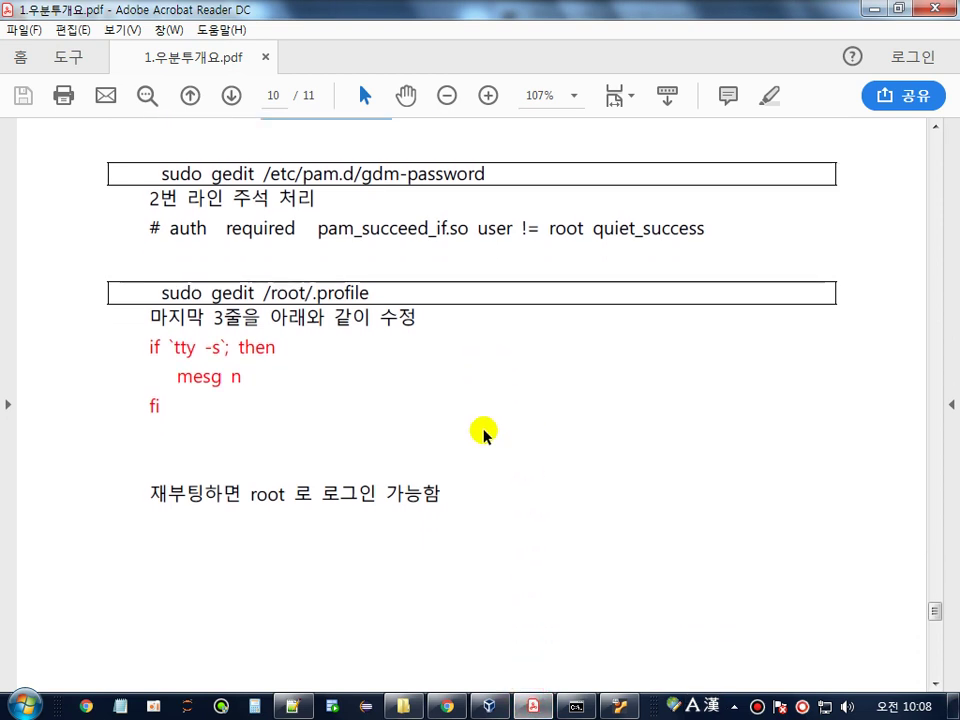
left_click_drag(362, 175, 491, 174)
left_click_drag(148, 199, 341, 200)
left_click(386, 189)
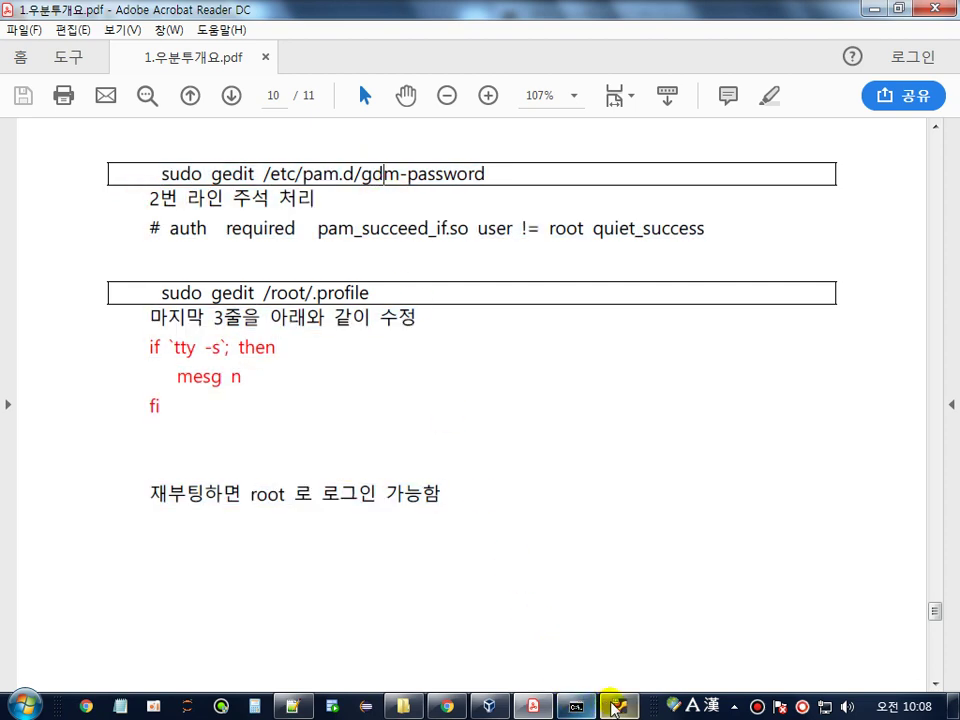
left_click(618, 705)
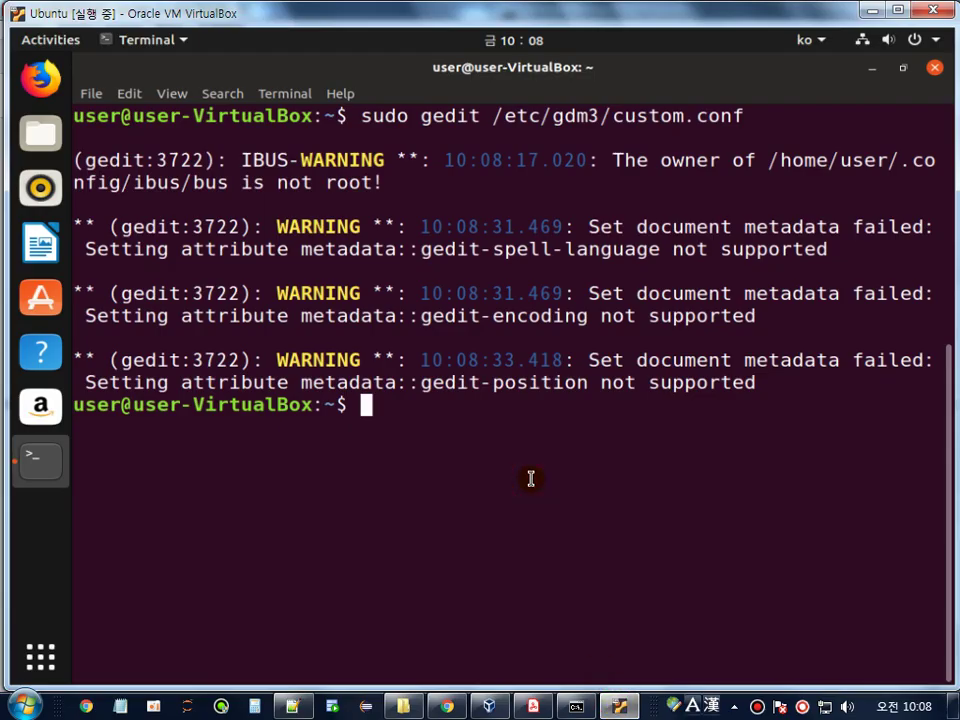
- Run sudo gedit on the mistyped /etc/pad.d/gdm-password path and close the empty file
type("sudo gd")
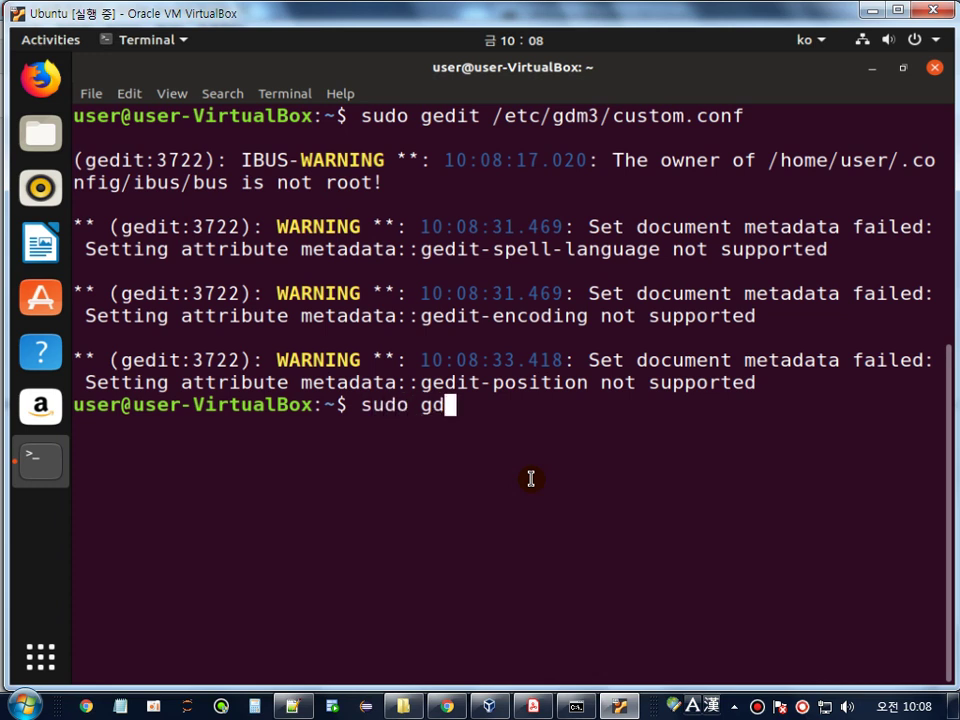
key("BackSpace")
type("edit /e")
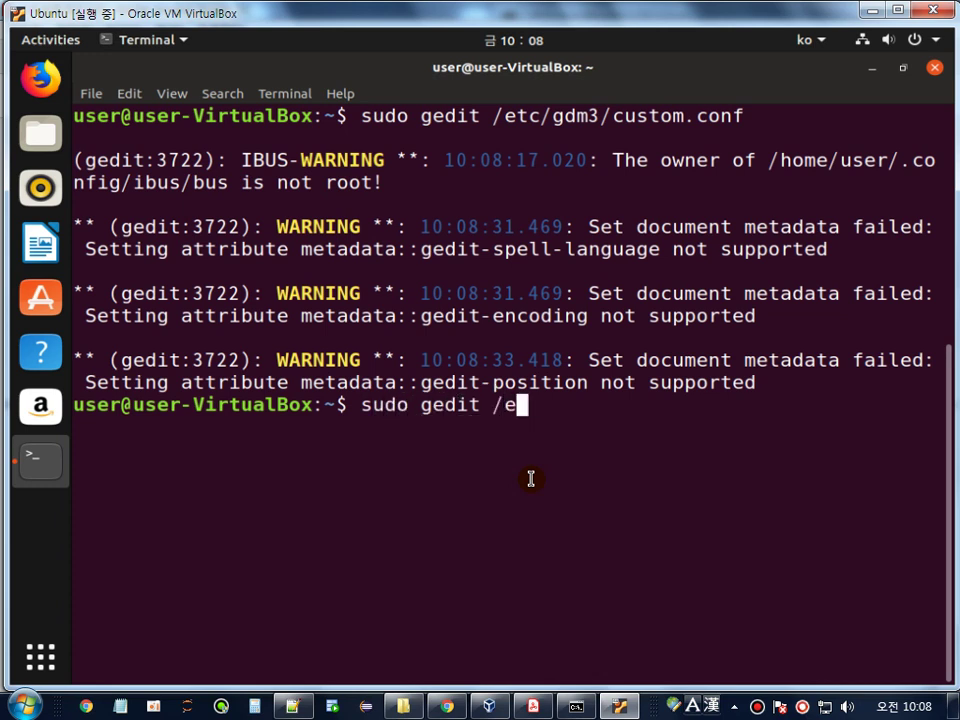
type("tc/gdm3")
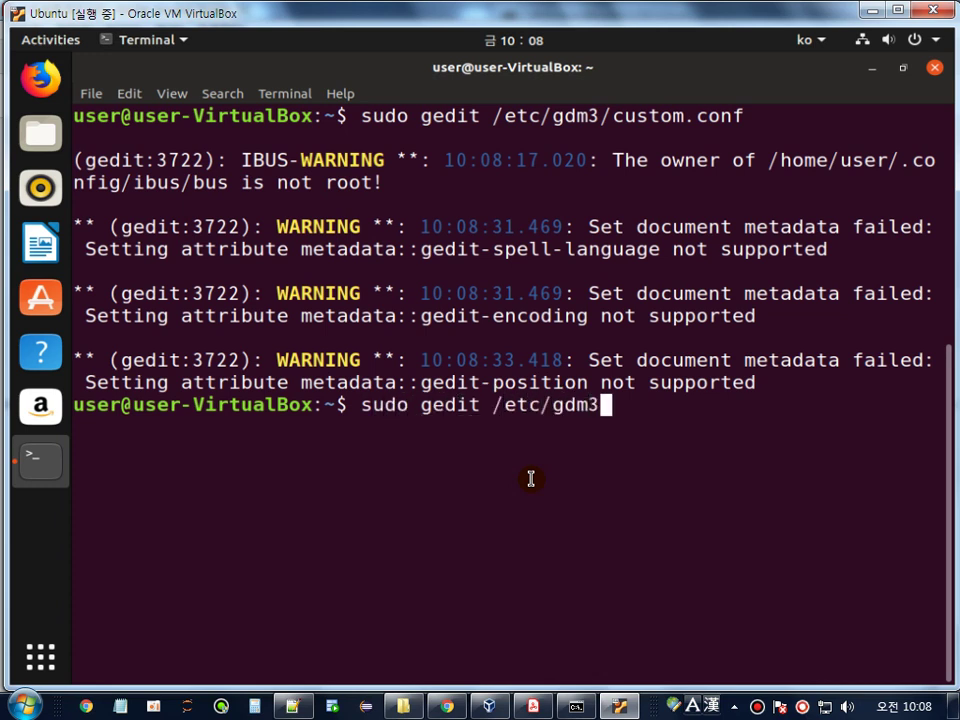
type("/cu")
key("BackSpace")
key("BackSpace")
key("BackSpace")
key("BackSpace")
key("BackSpace")
key("BackSpace")
key("BackSpace")
key("BackSpace")
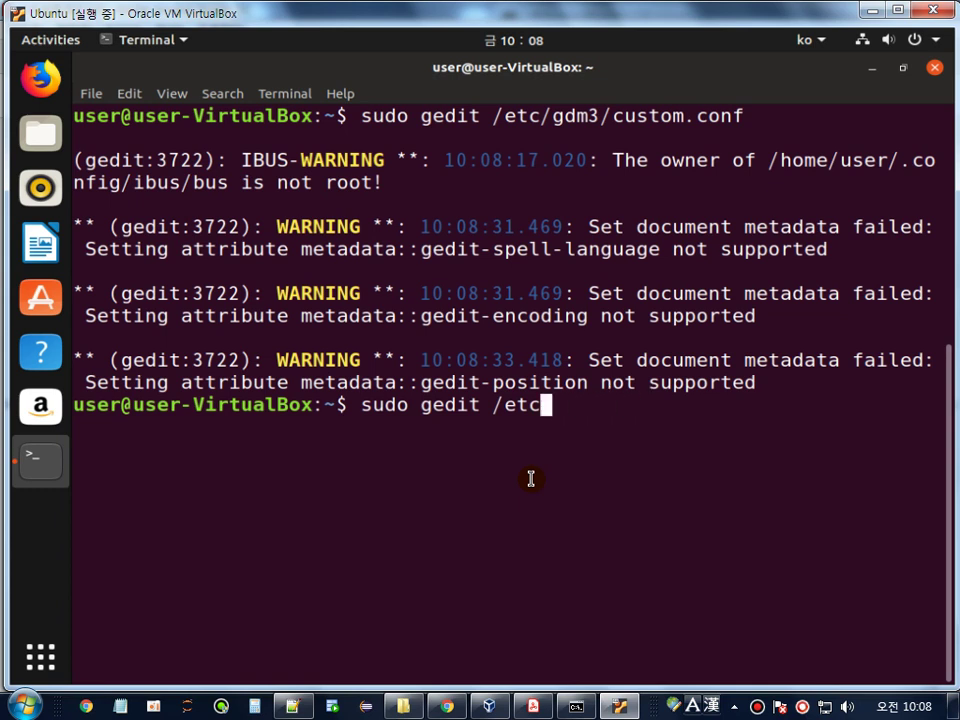
type("/pad.")
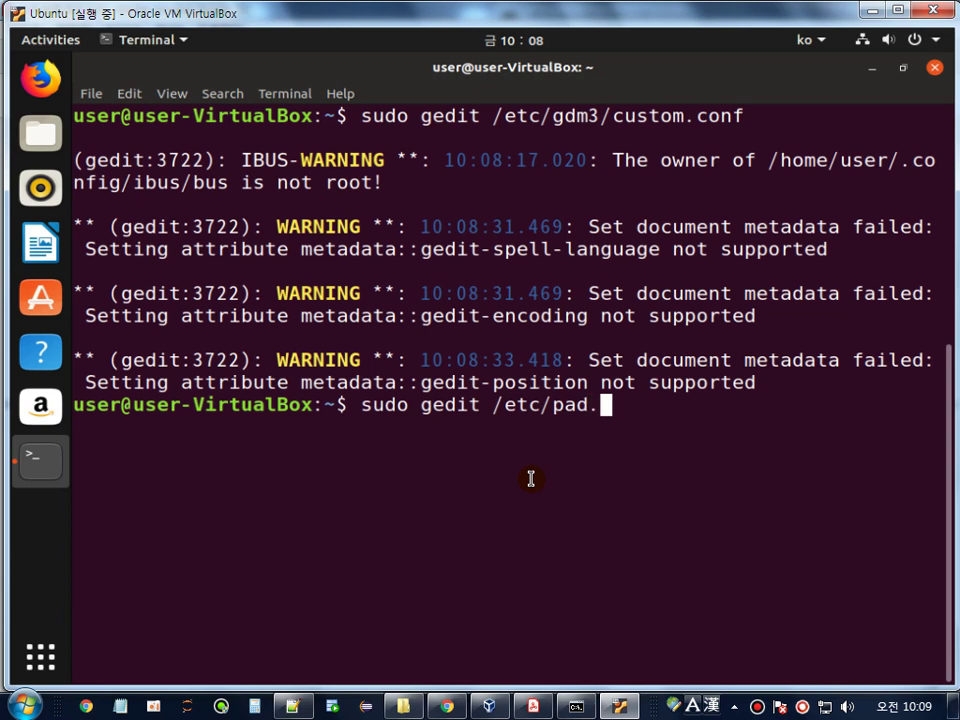
type("d/gdm-")
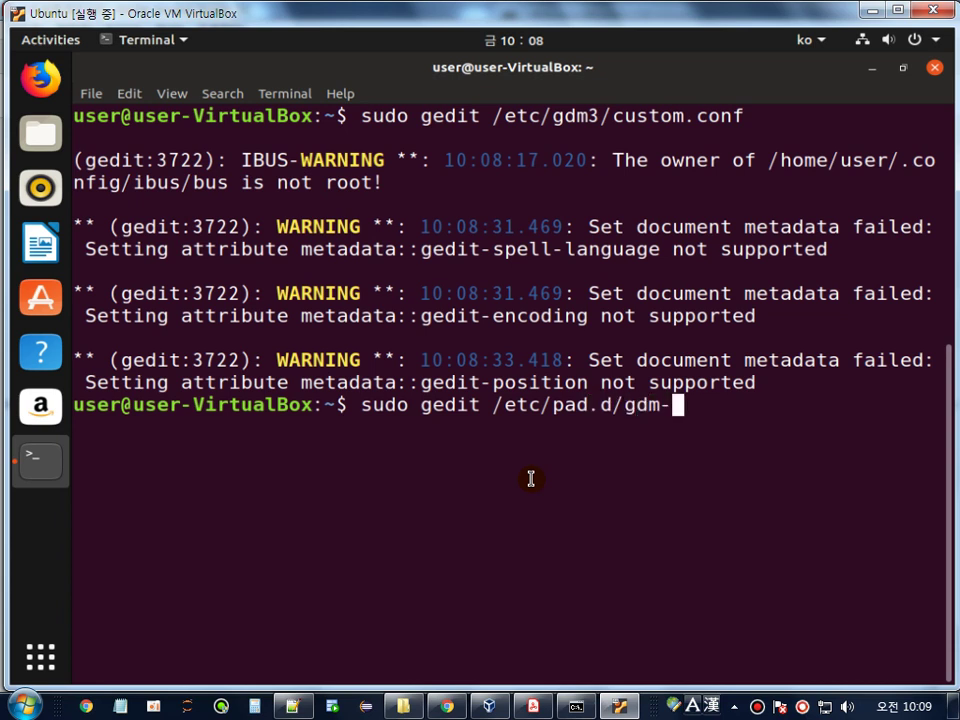
type("passwd")
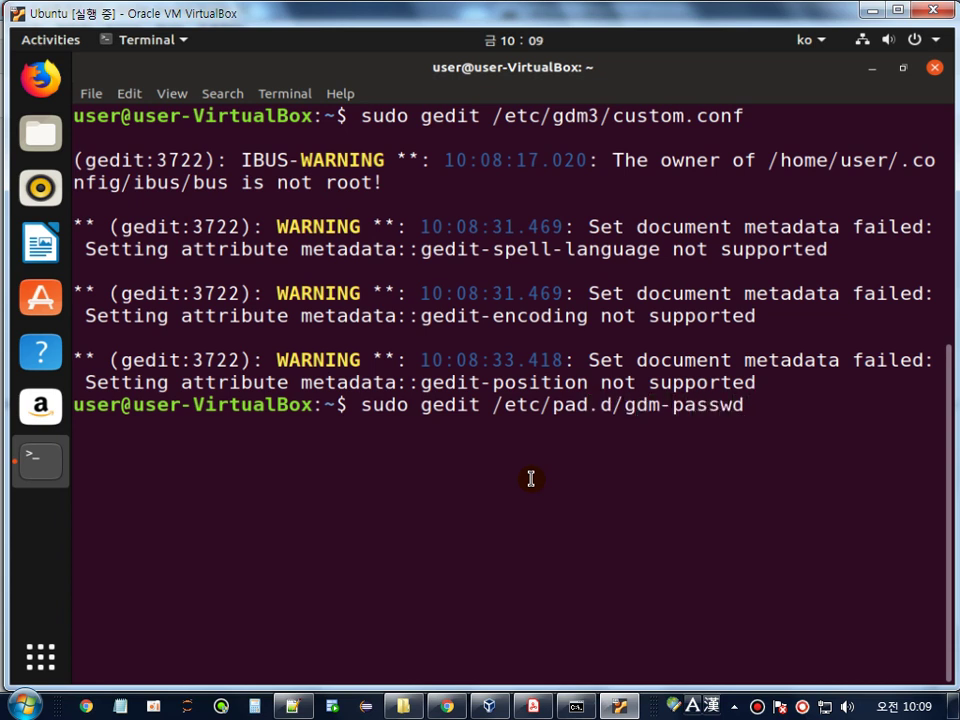
type("ord")
key("Return")
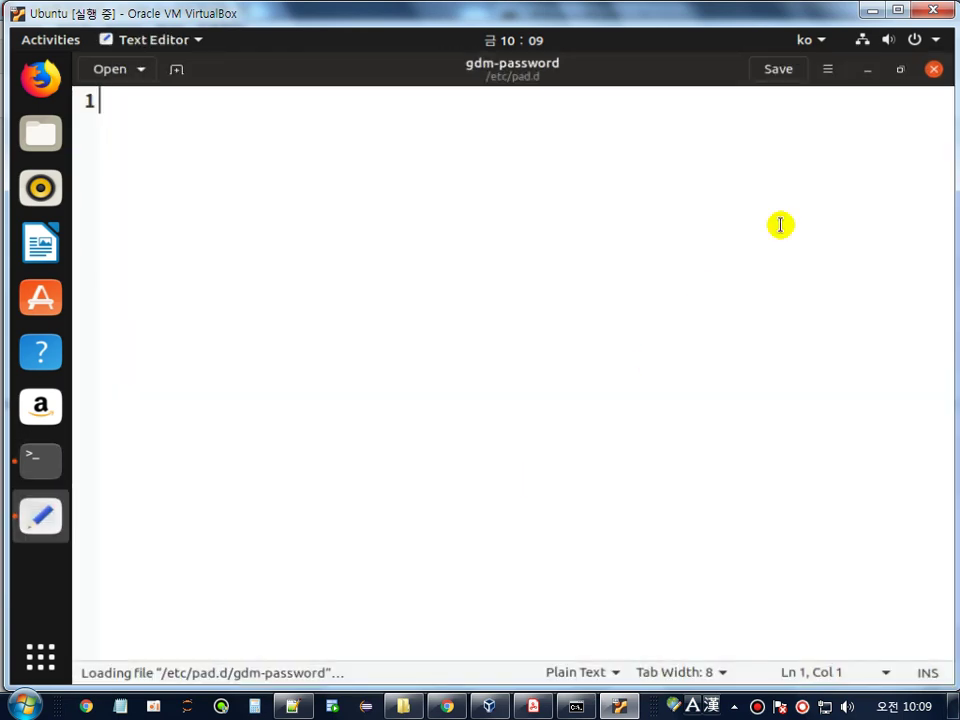
left_click(934, 69)
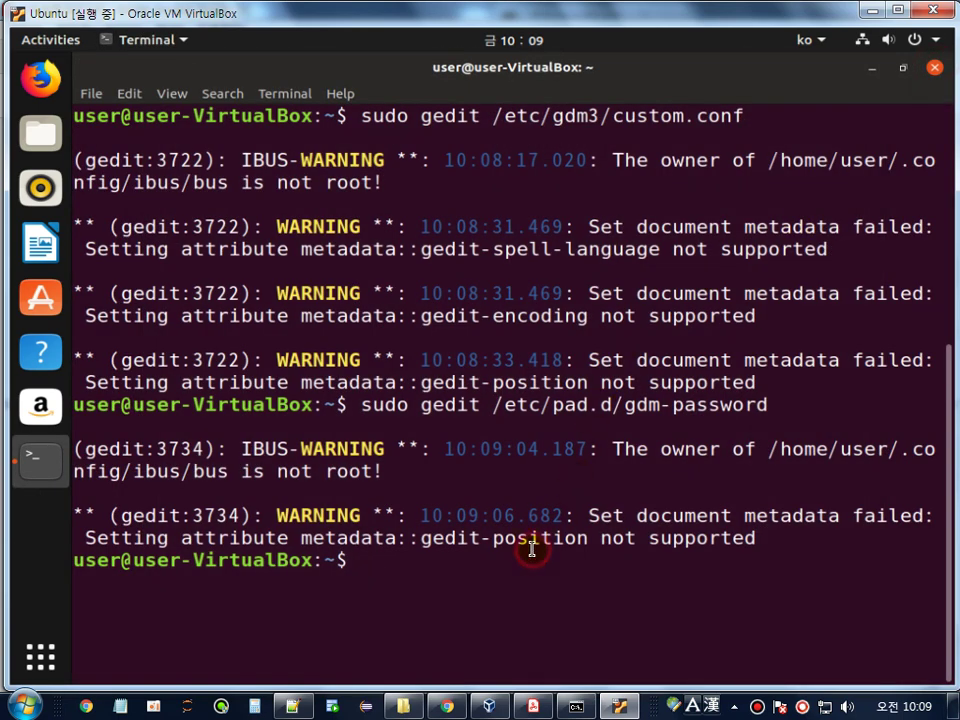
- Correct pad.d to pam.d in the recalled command and open /etc/pam.d/gdm-password as root
key("Up")
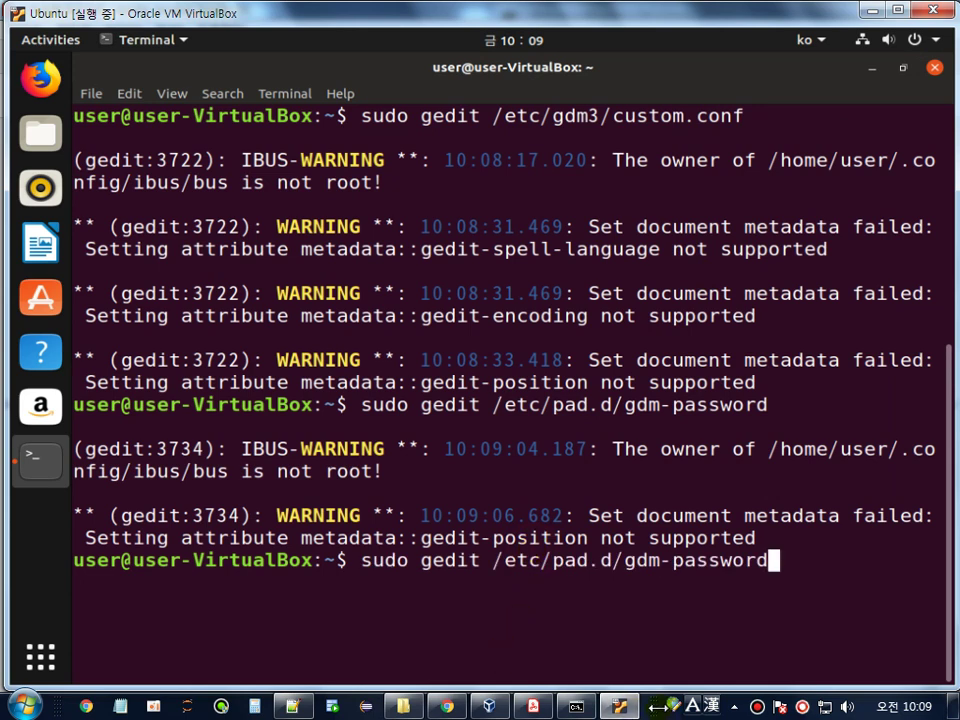
key("Left")
key("Left")
key("Left")
key("Left")
key("Left")
key("Left")
key("Left")
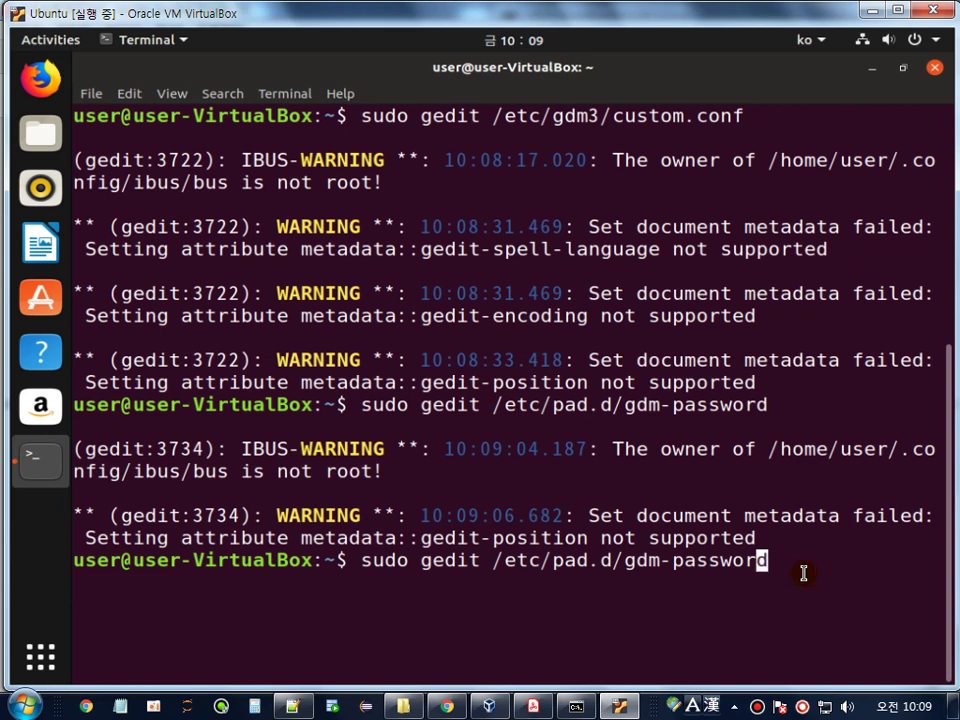
key("Left")
key("Left")
key("Left")
key("Left")
key("Left")
key("Left")
key("Left")
key("Left")
key("Left")
key("Delete")
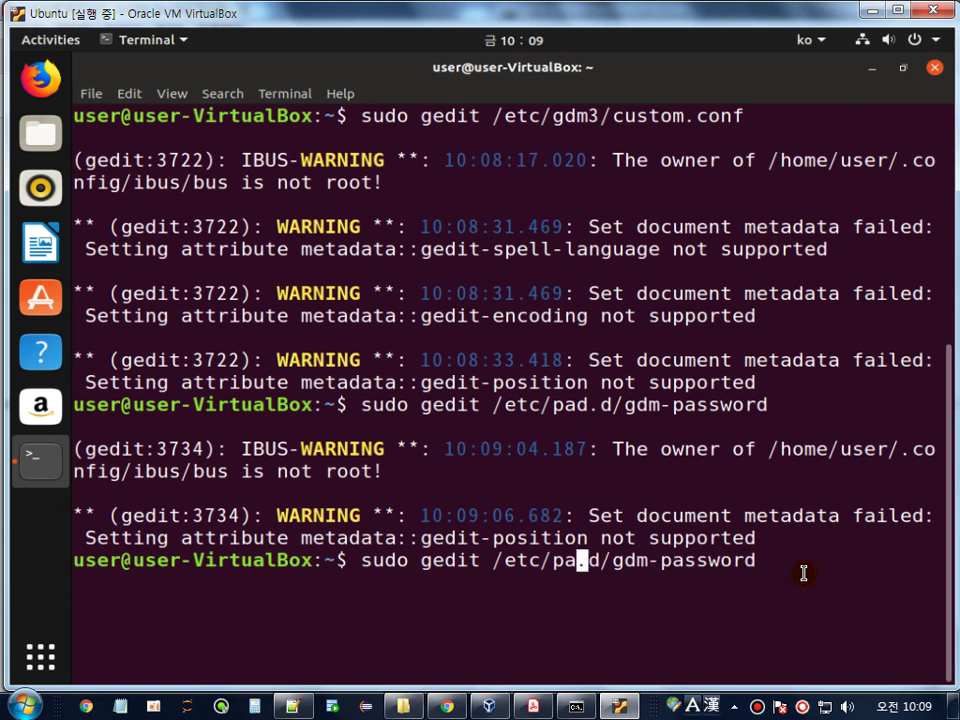
type("m")
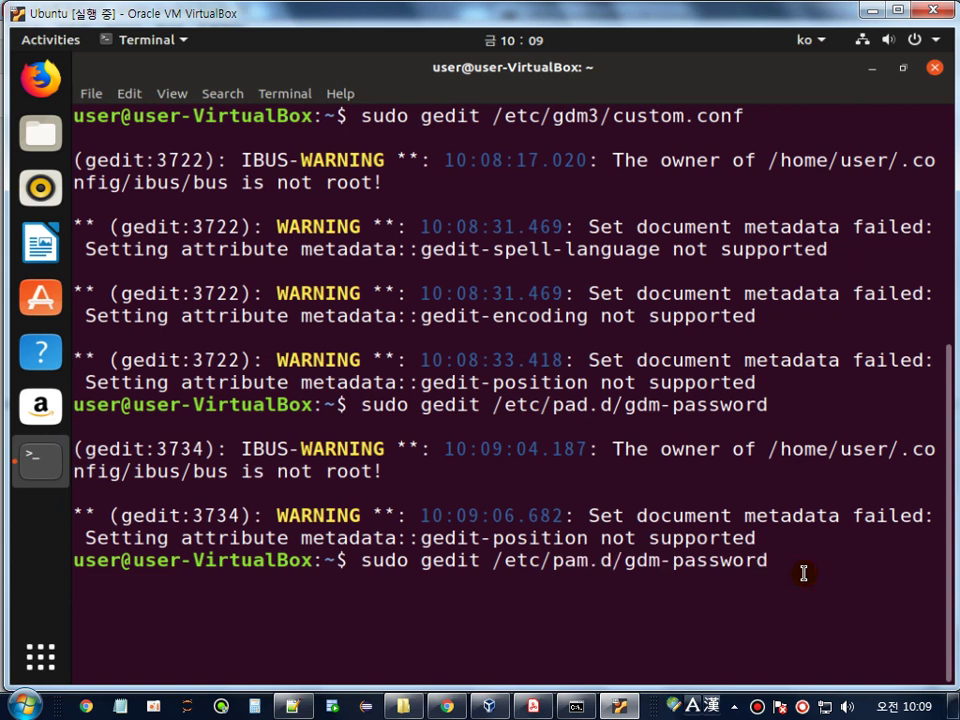
key("Return")
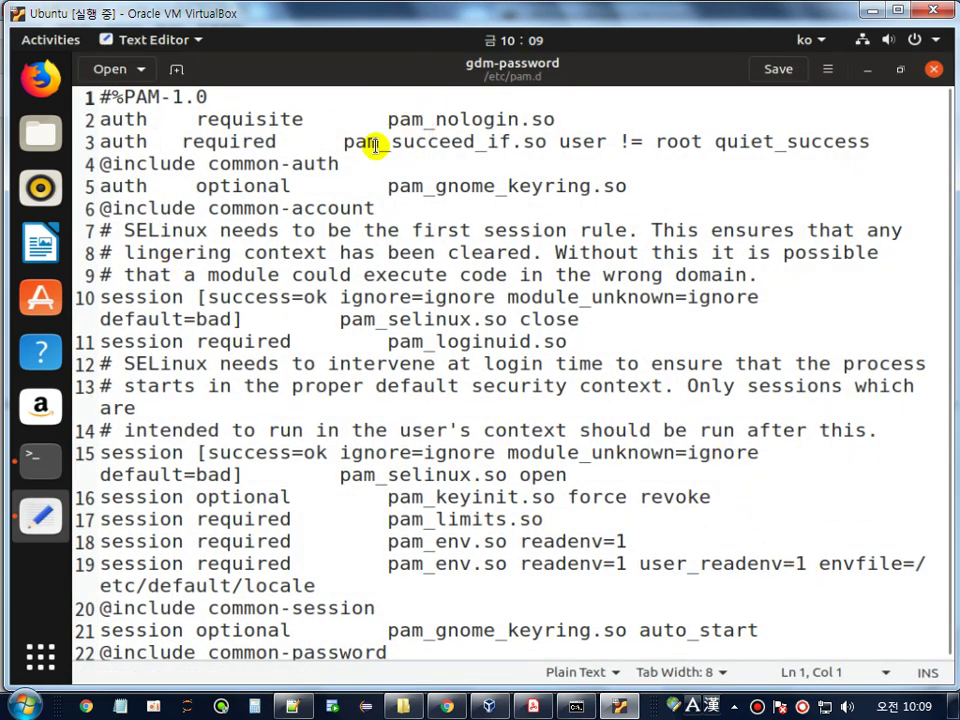
- Comment out line 3, 'auth required pam_succeed_if.so user != root quiet_success', with a leading #
left_click(365, 146)
key("Up")
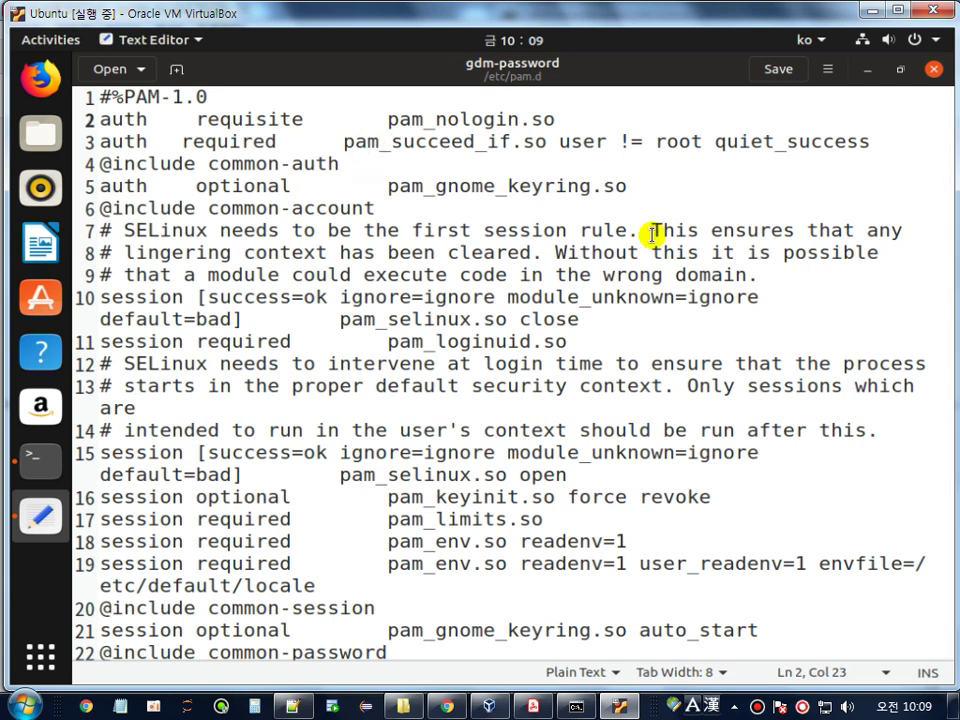
key("Down")
key("Home")
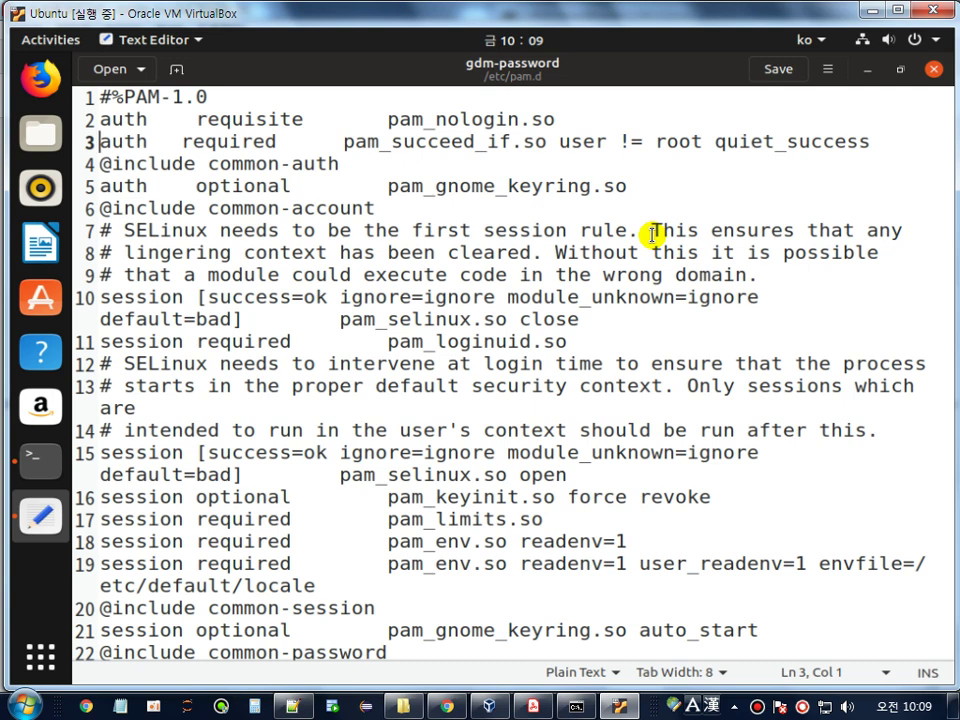
key("shift+End")
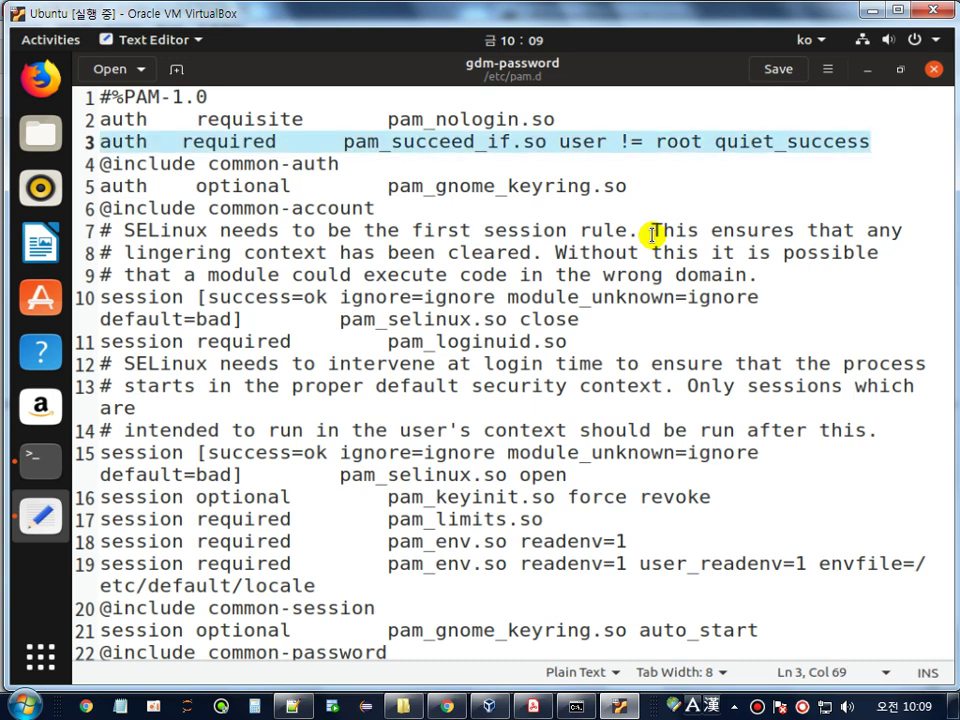
key("Home")
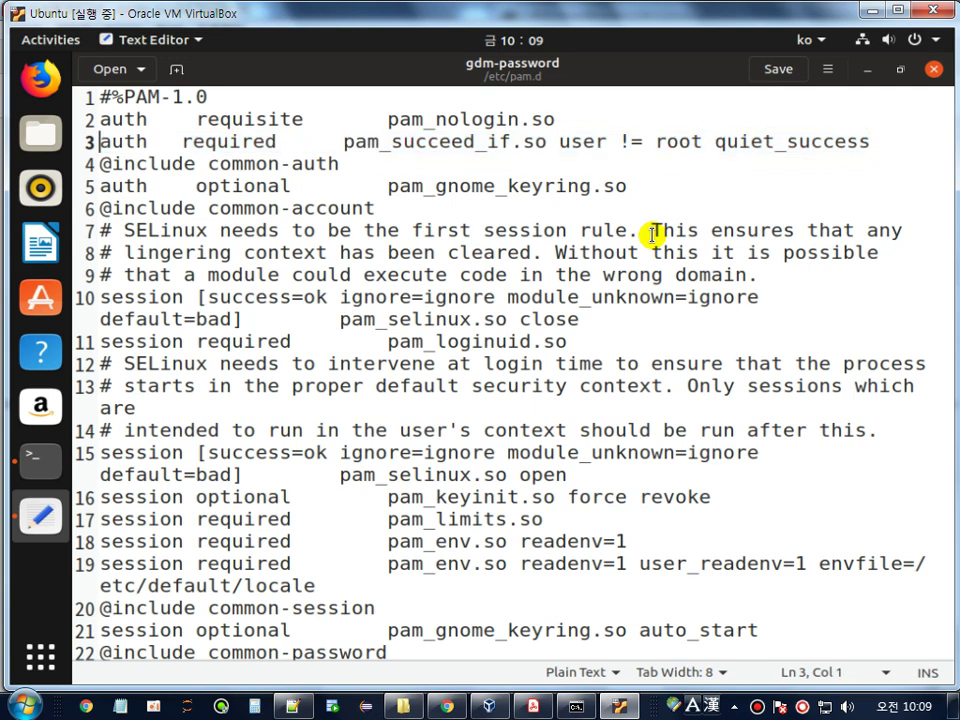
type("#")
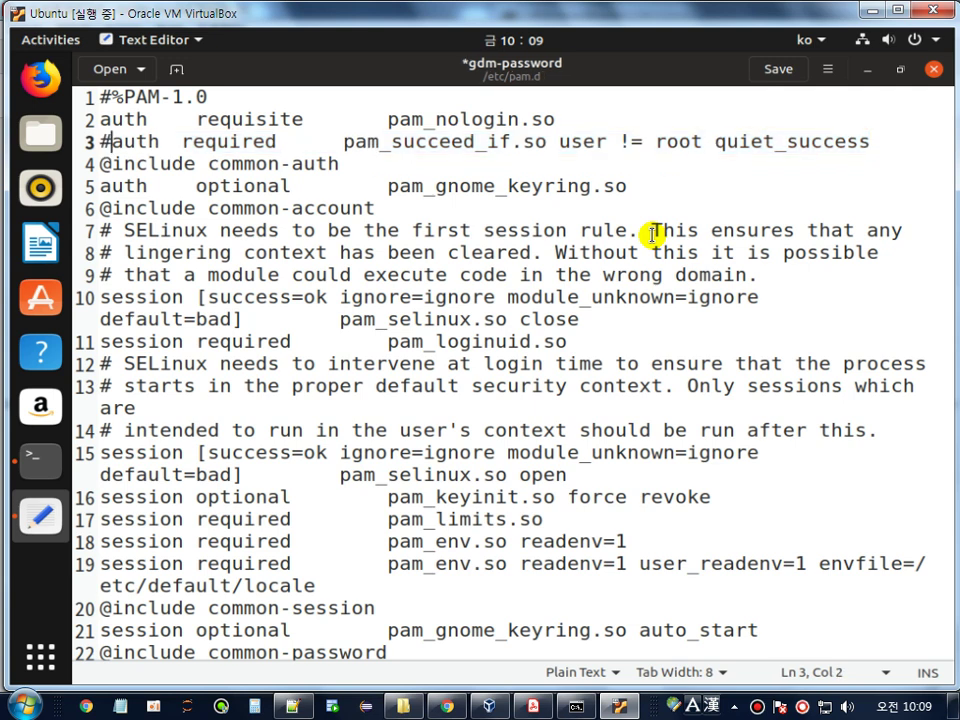
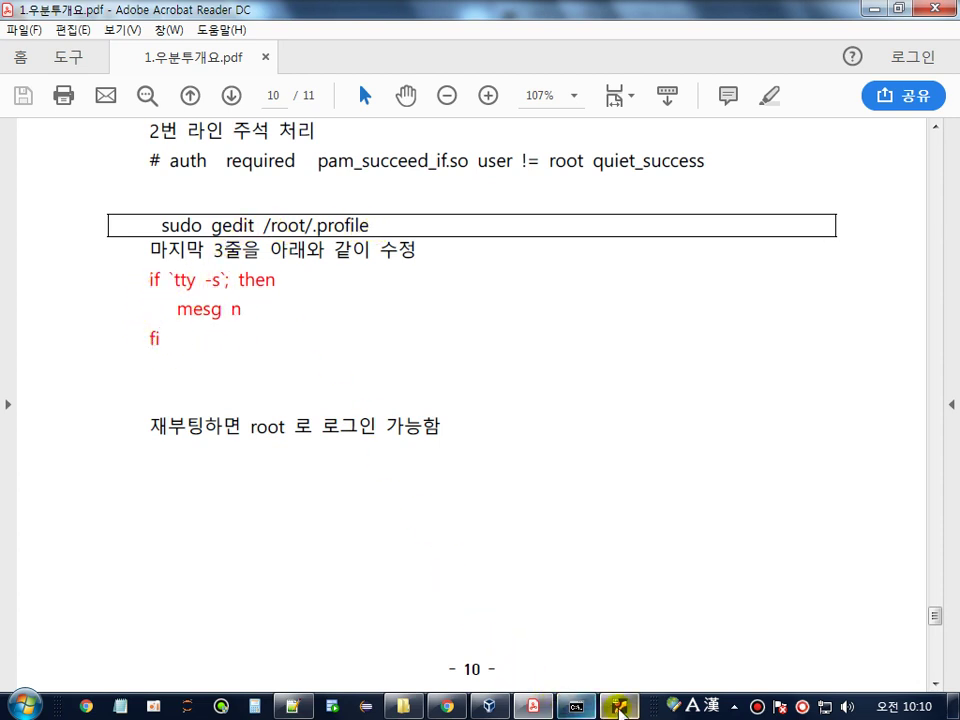
- Clear the Ubuntu guest's terminal and run sudo gedit /root/.profile
left_click(619, 705)
type("lea")
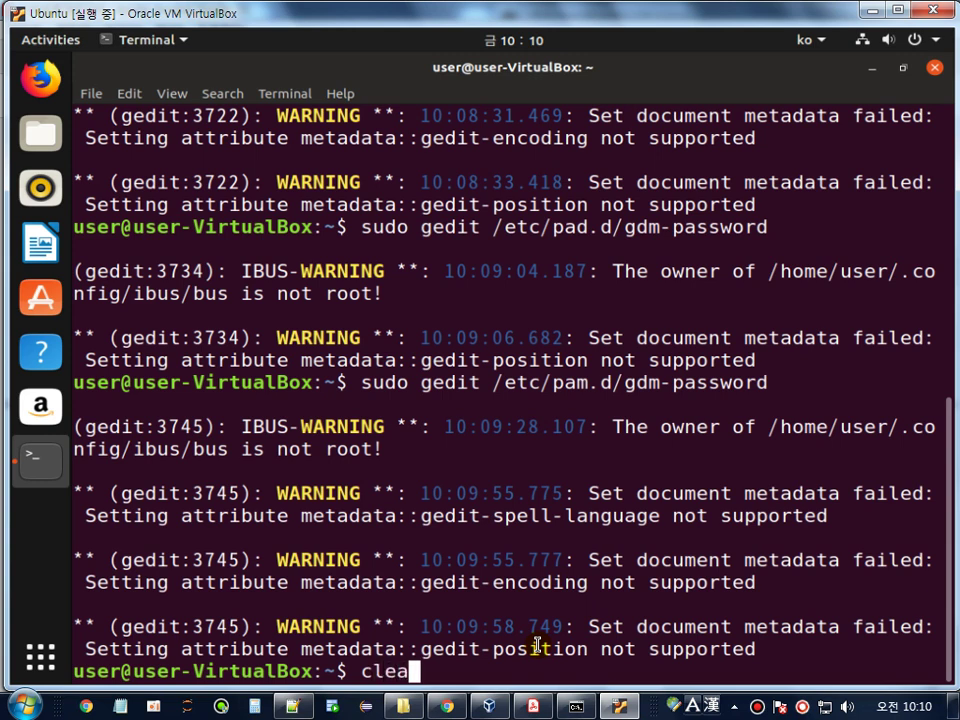
type("r")
key("Return")
type("sudo ge")
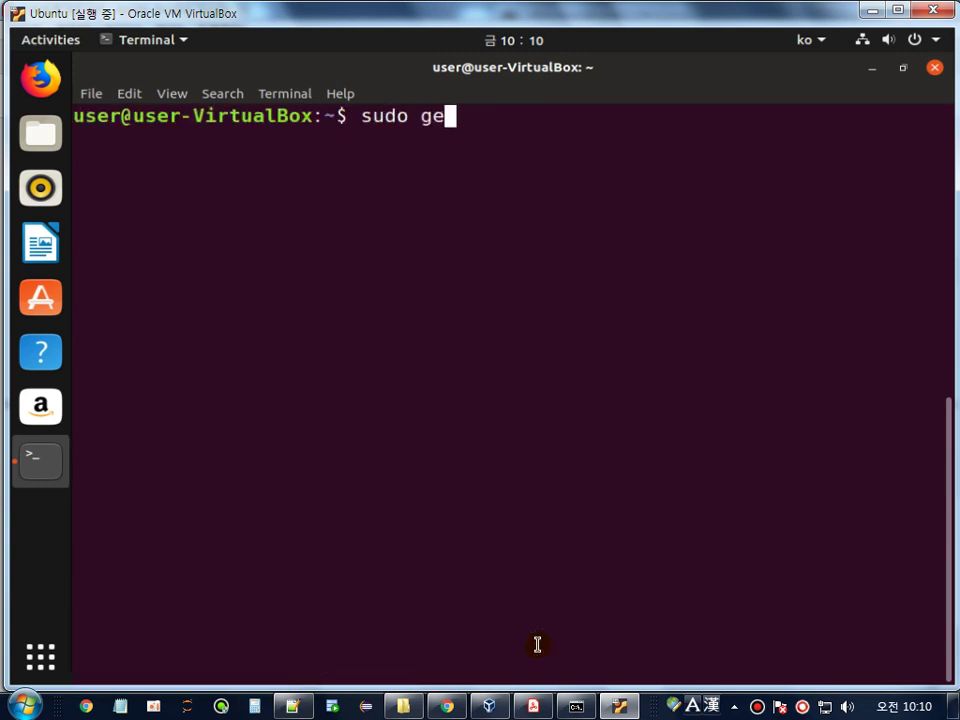
type("dit /ro")
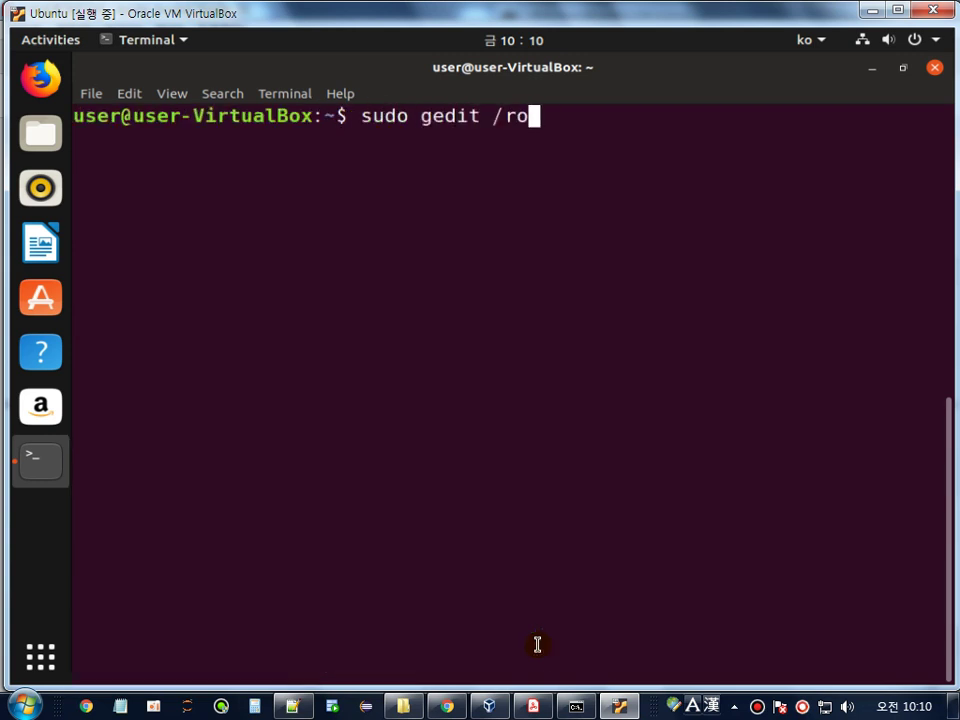
type("ot/.profile")
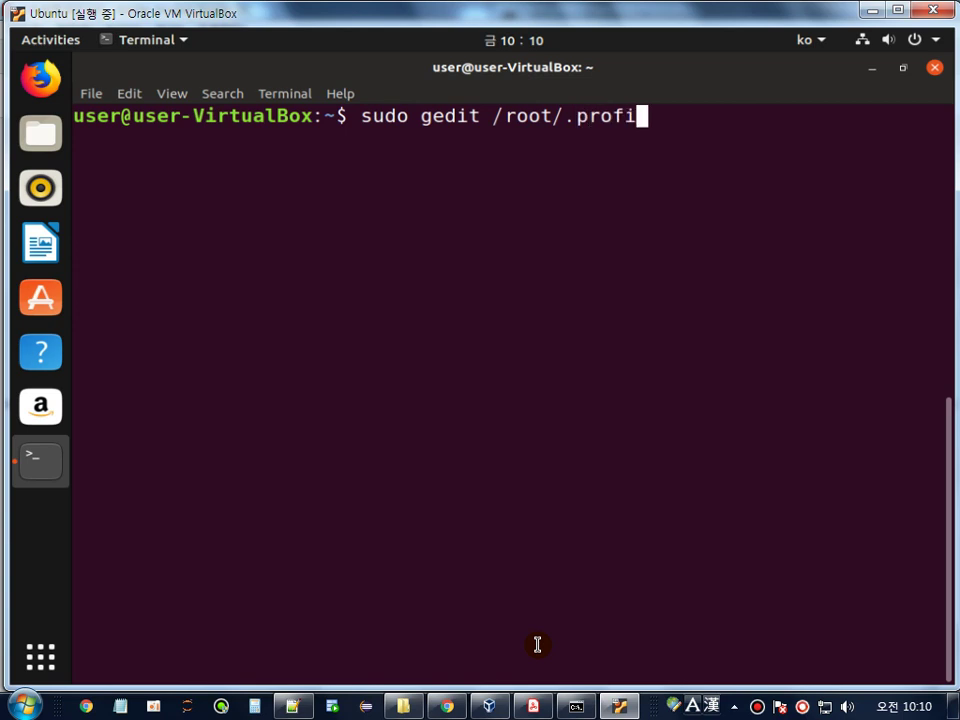
key("Return")
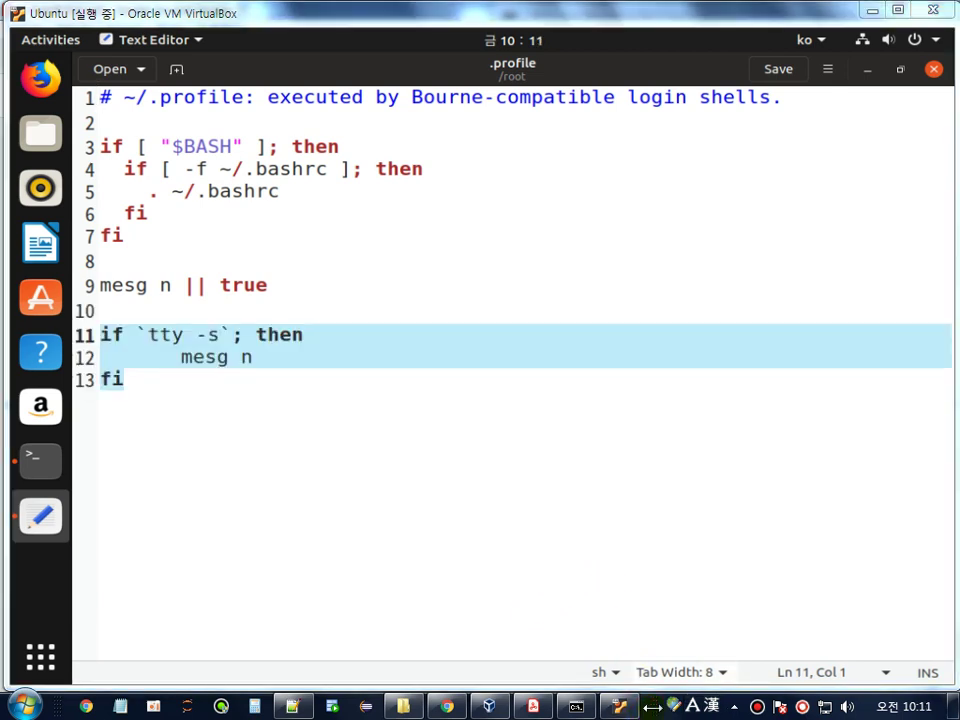
- Inspect lines 11–13 of .profile and delete an accidentally typed single quote
left_click(213, 380)
left_click(84, 358)
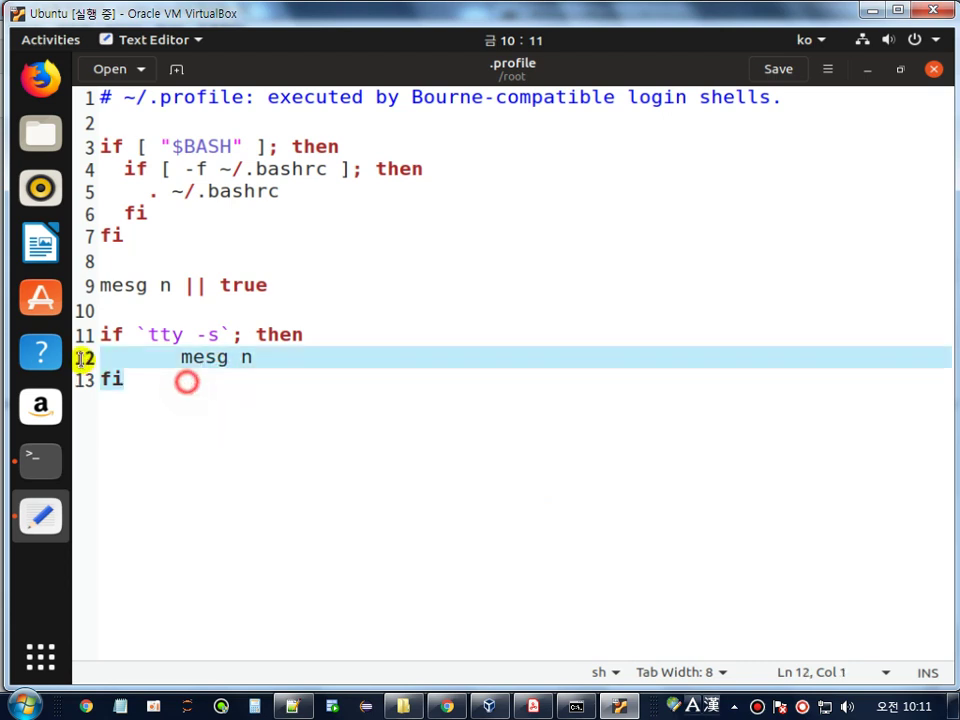
left_click(84, 336, "shift")
left_click(187, 388)
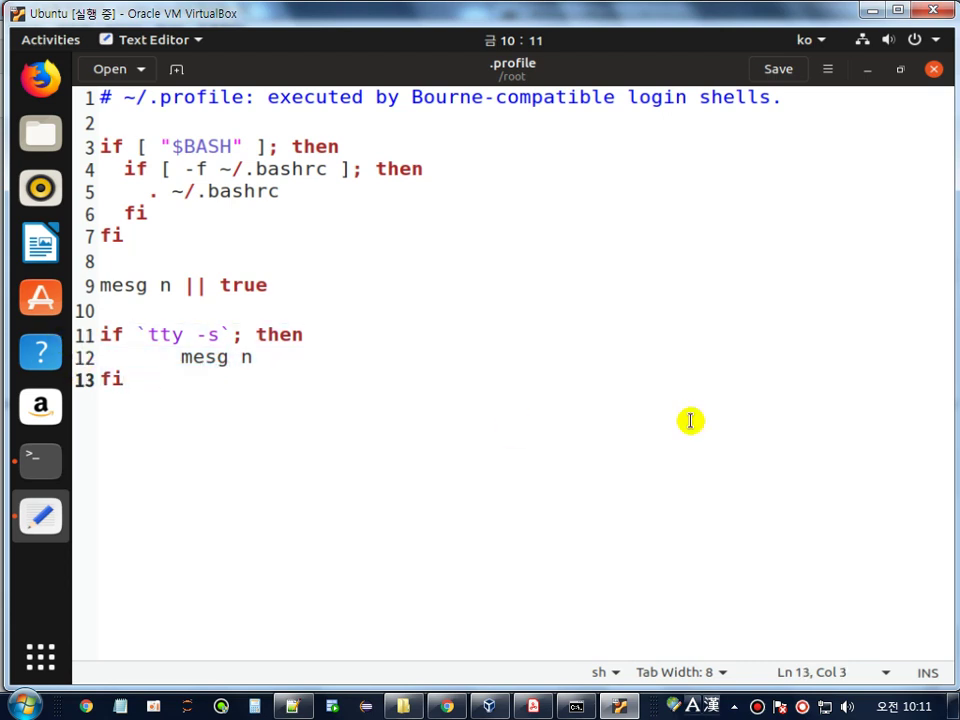
key("Up")
key("Up")
key("Right")
key("shift+Right")
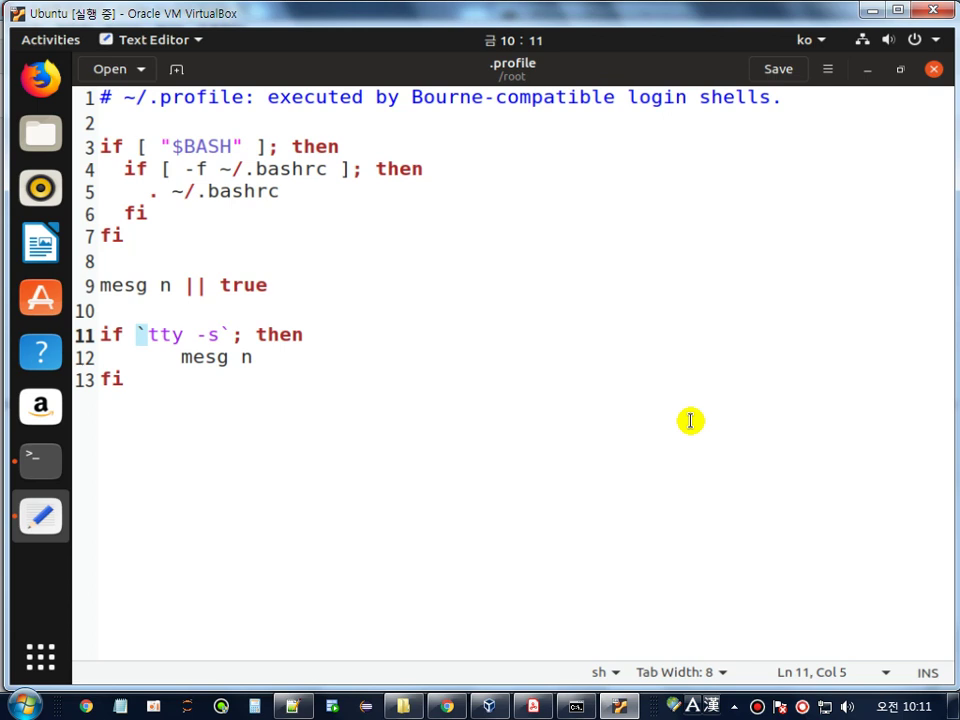
key("Left")
type("'")
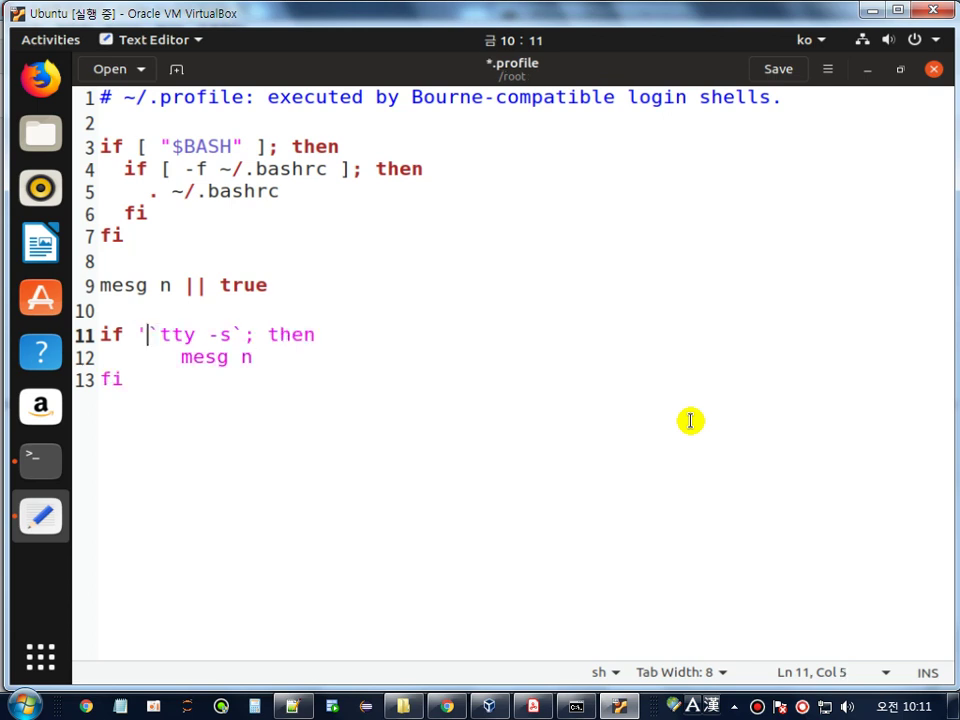
key("BackSpace")
- Verify the backticks, semicolon and then in the if `tty -s` block, and save .profile
key("shift+Right")
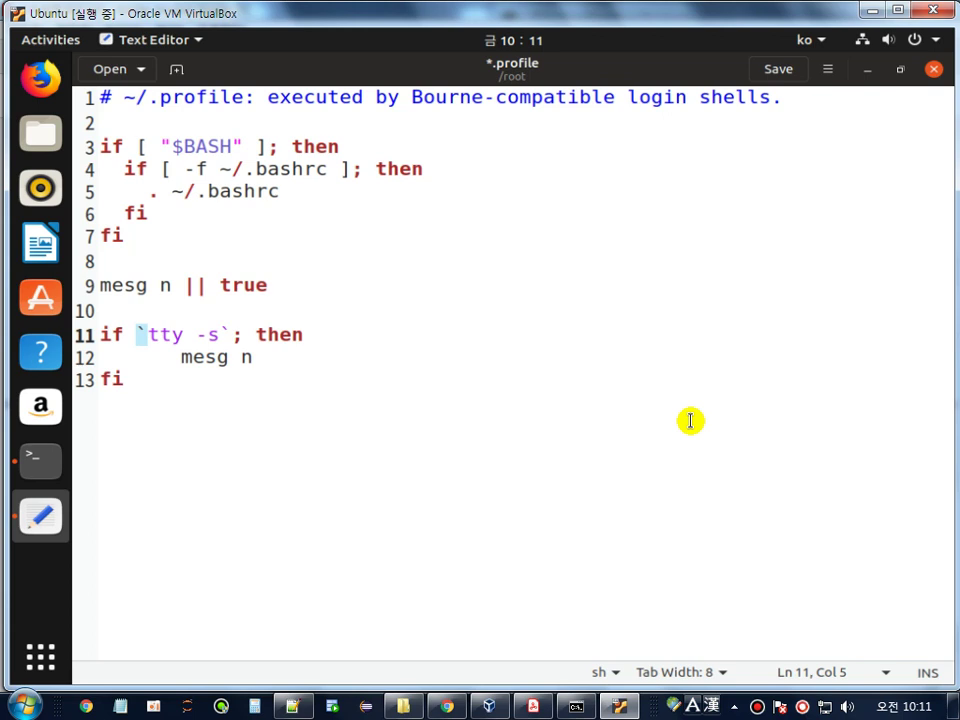
key("Right")
key("Right")
key("Right")
key("Right")
key("Right")
key("Right")
key("Right")
key("shift+Right")
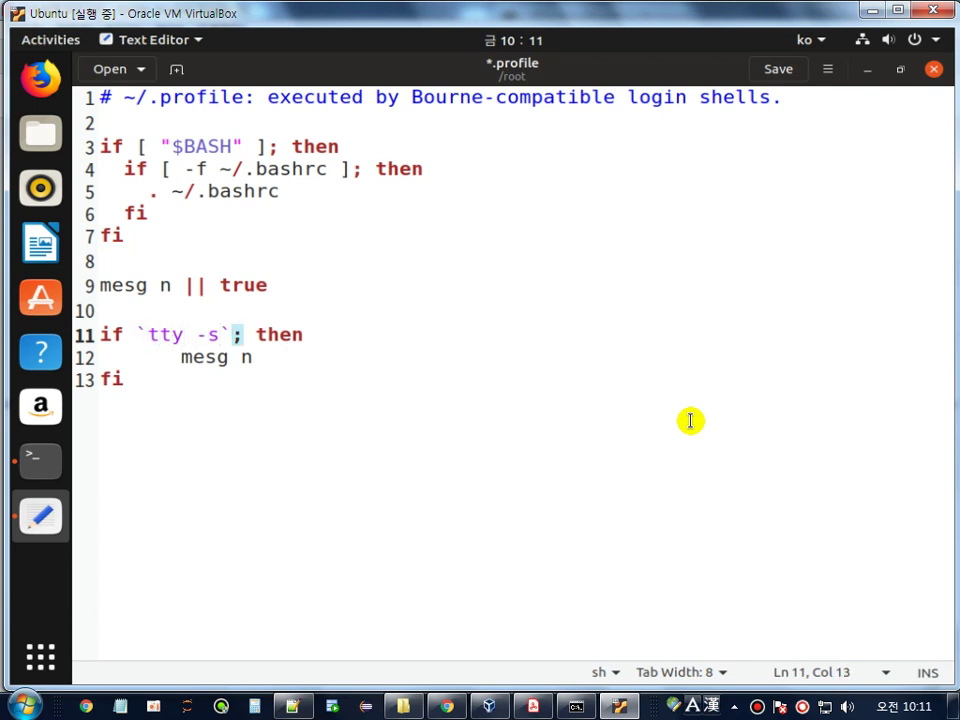
key("Right")
key("shift+Right")
key("shift+Right")
key("shift+Right")
key("shift+Right")
key("Down")
key("Down")
key("shift+Home")
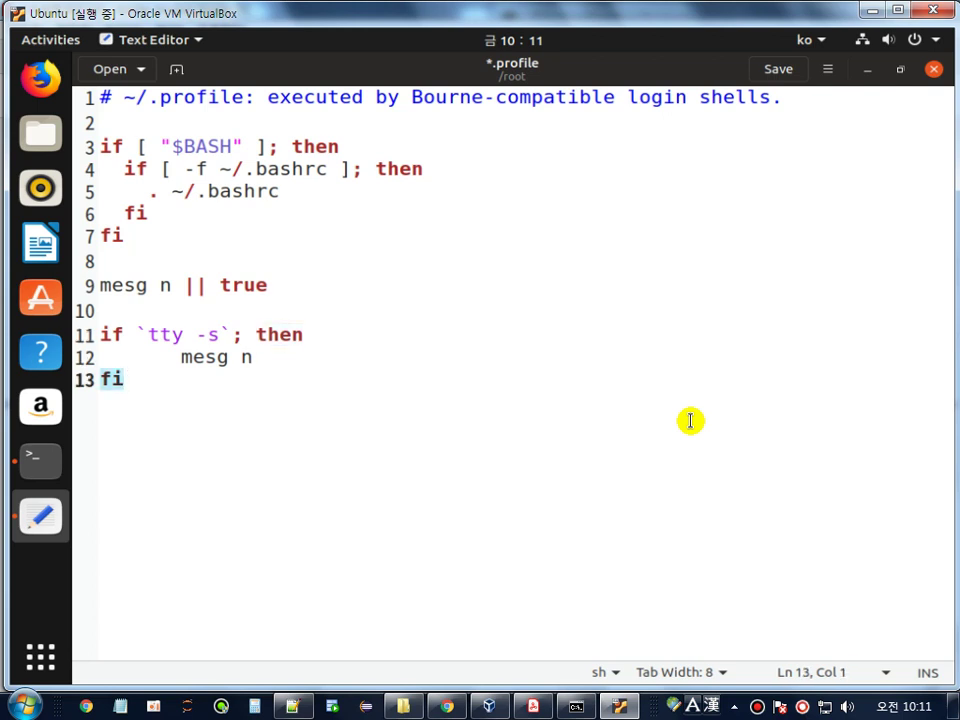
key("shift+Up")
key("shift+Up")
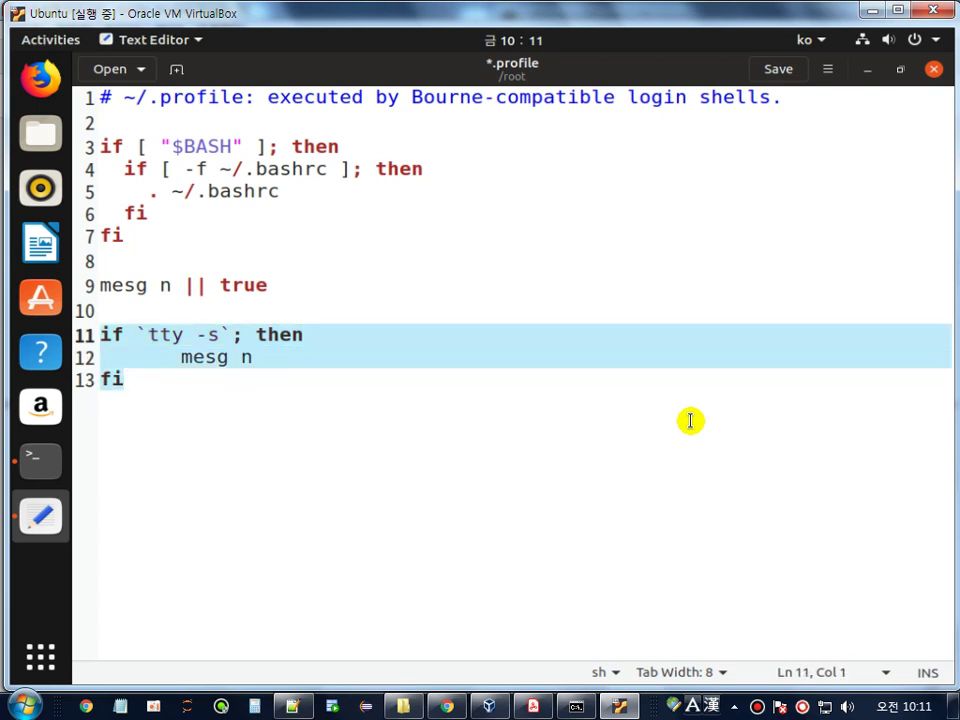
key("ctrl+s")
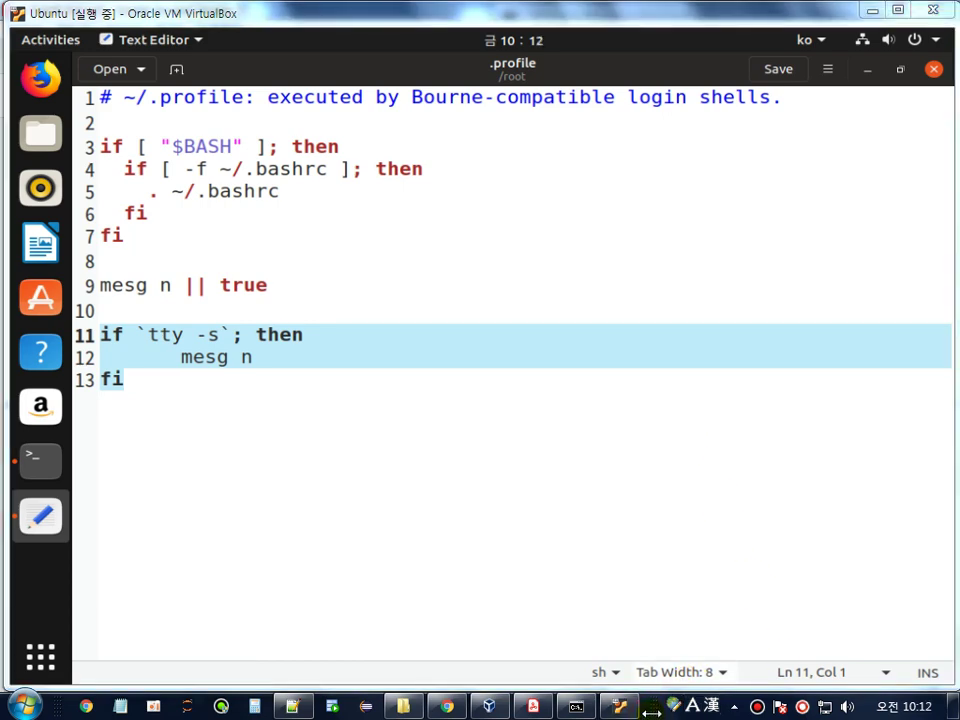
- Close gedit, clear the terminal and reboot the Ubuntu guest
left_click(934, 69)
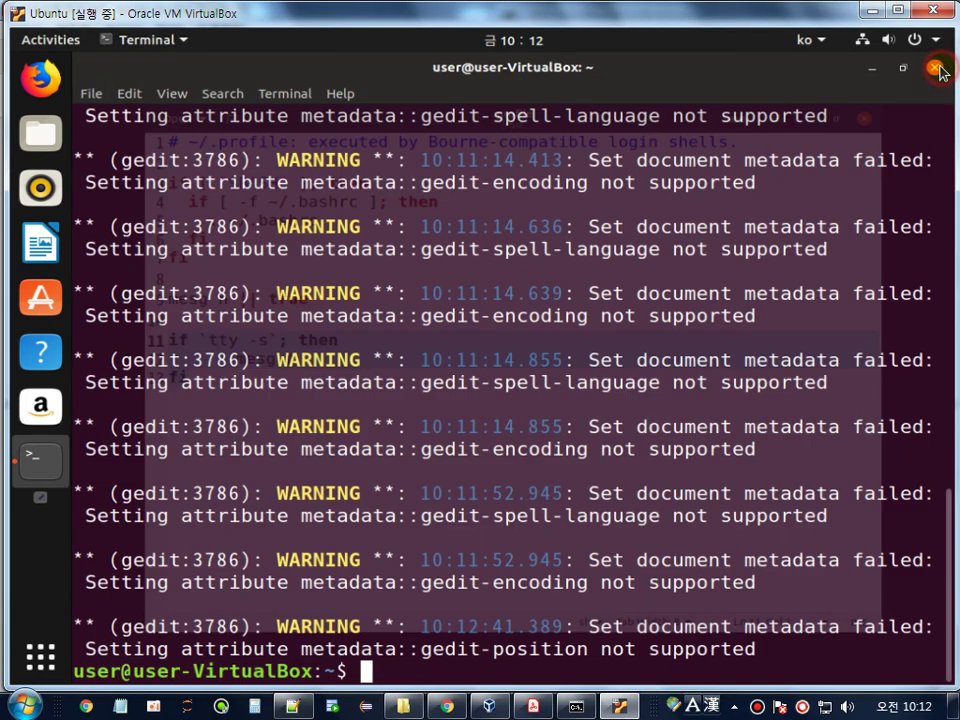
type("clear")
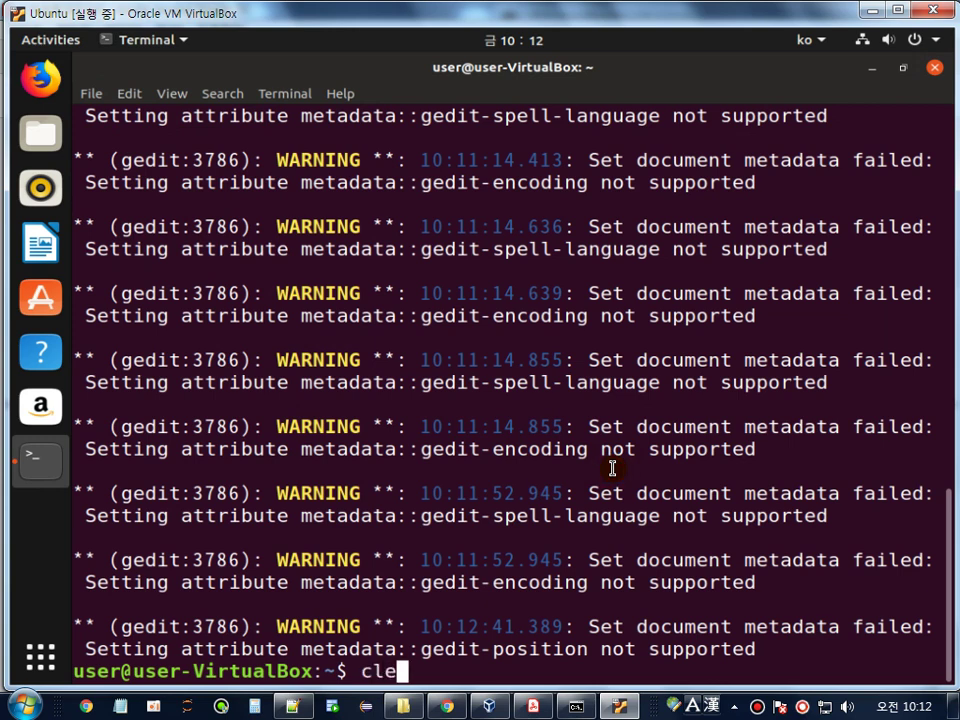
key("Return")
type("reboot")
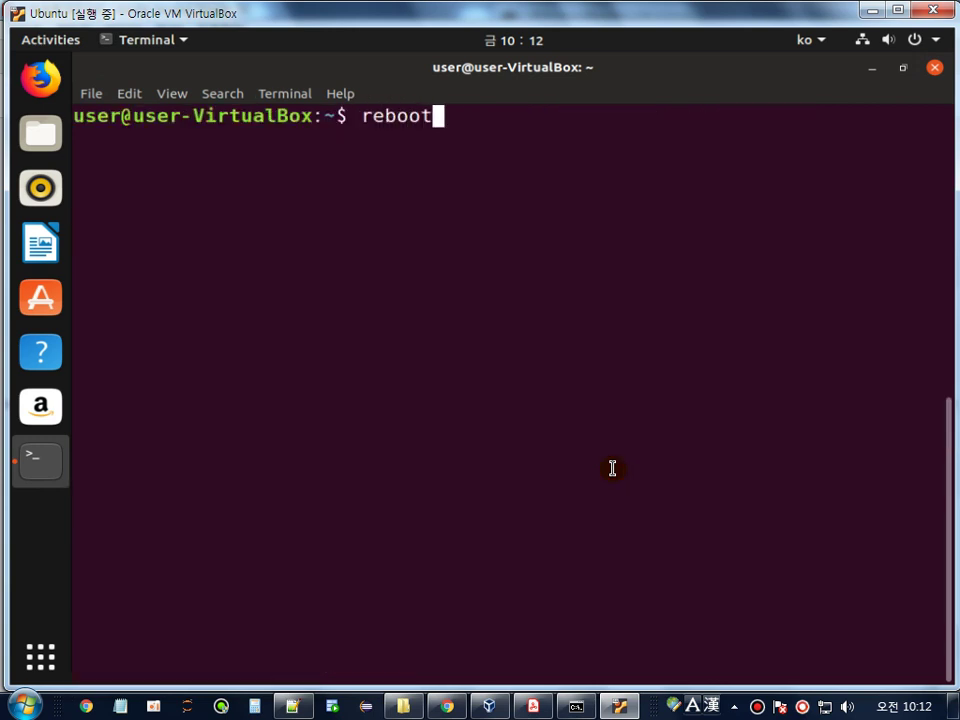
key("Return")
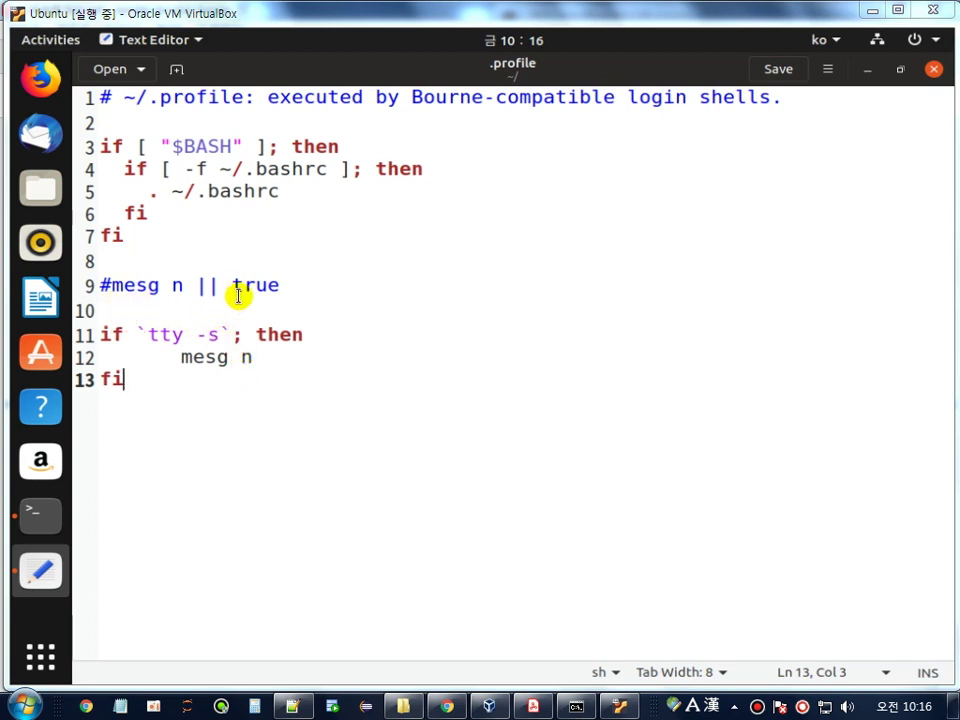
- Review the commented #mesg n || true line and the if `tty -s`; then mesg n fi block
left_click_drag(295, 282, 92, 286)
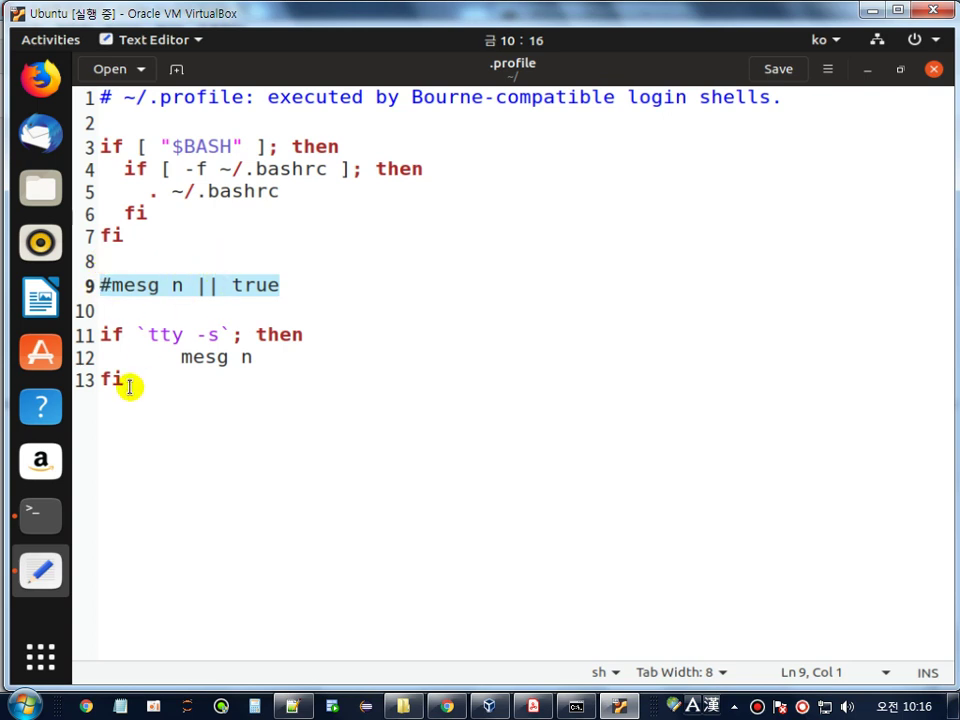
left_click_drag(124, 383, 79, 319)
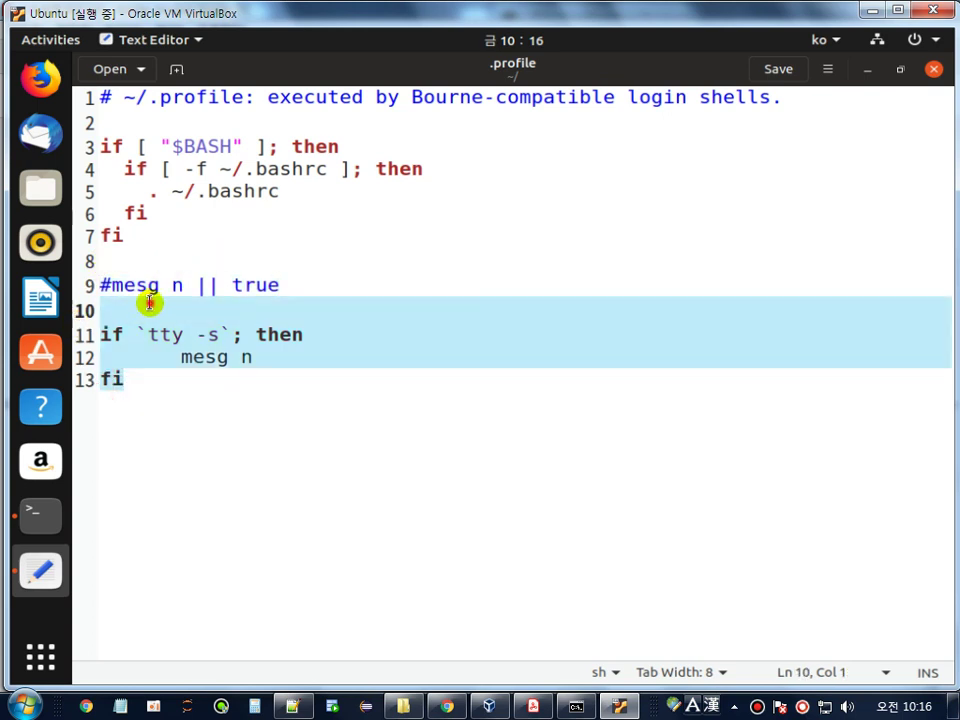
left_click_drag(306, 281, 183, 286)
left_click(195, 286)
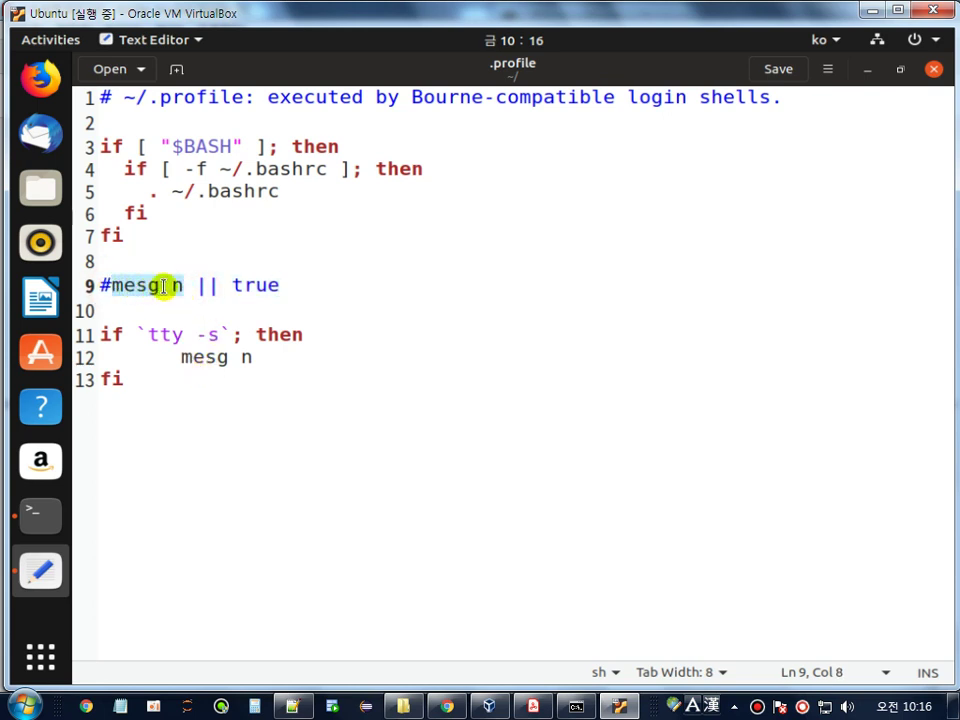
left_click_drag(178, 357, 269, 365)
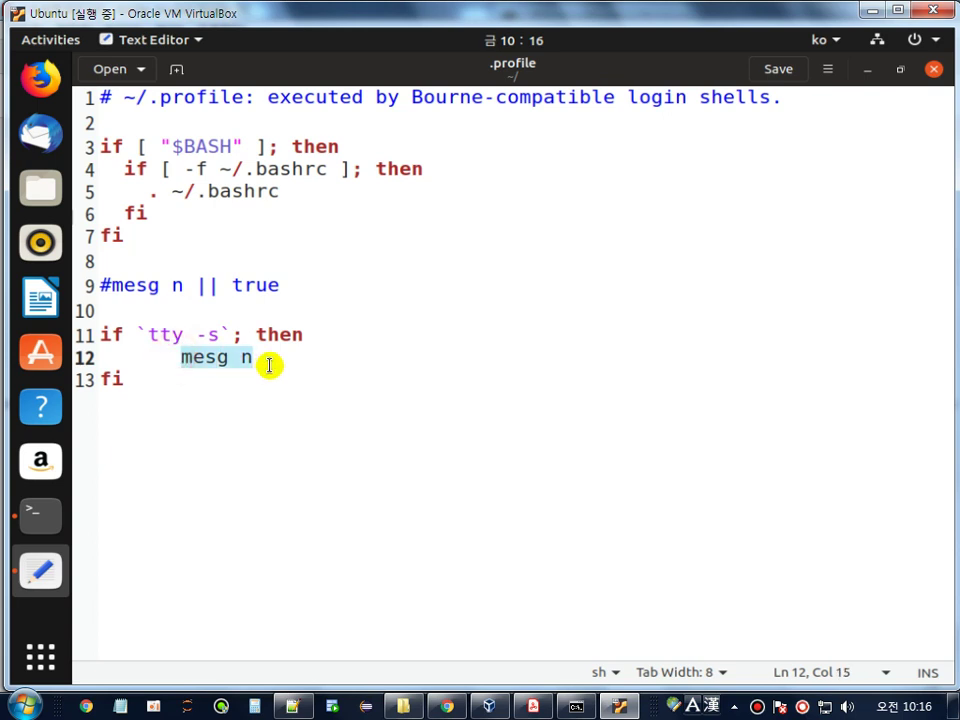
left_click_drag(122, 378, 100, 357)
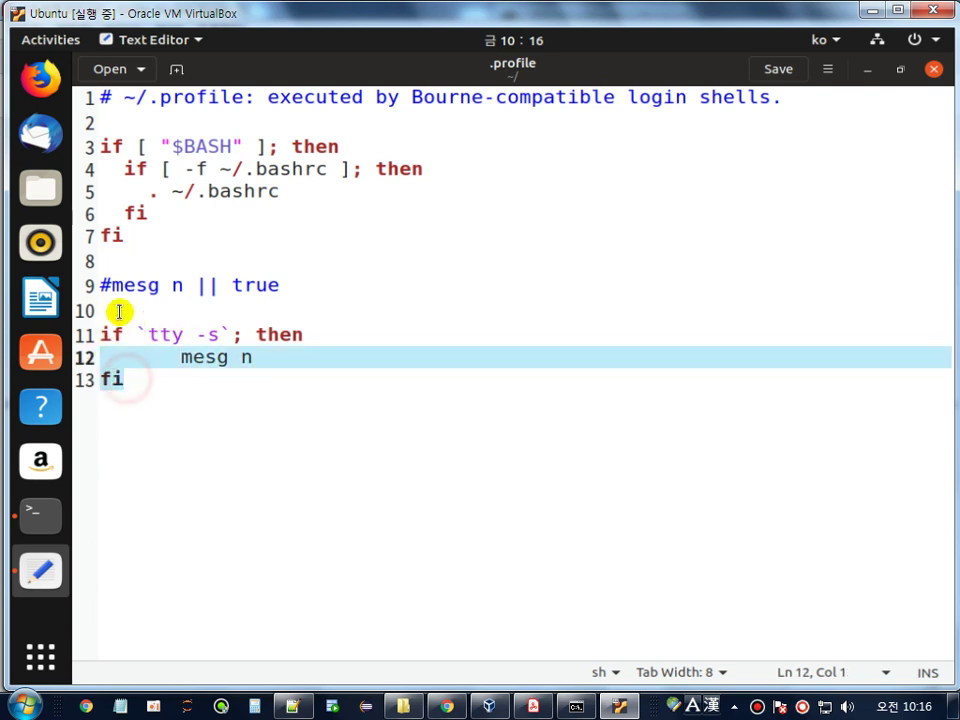
left_click_drag(300, 283, 88, 285)
left_click_drag(151, 389, 82, 333)
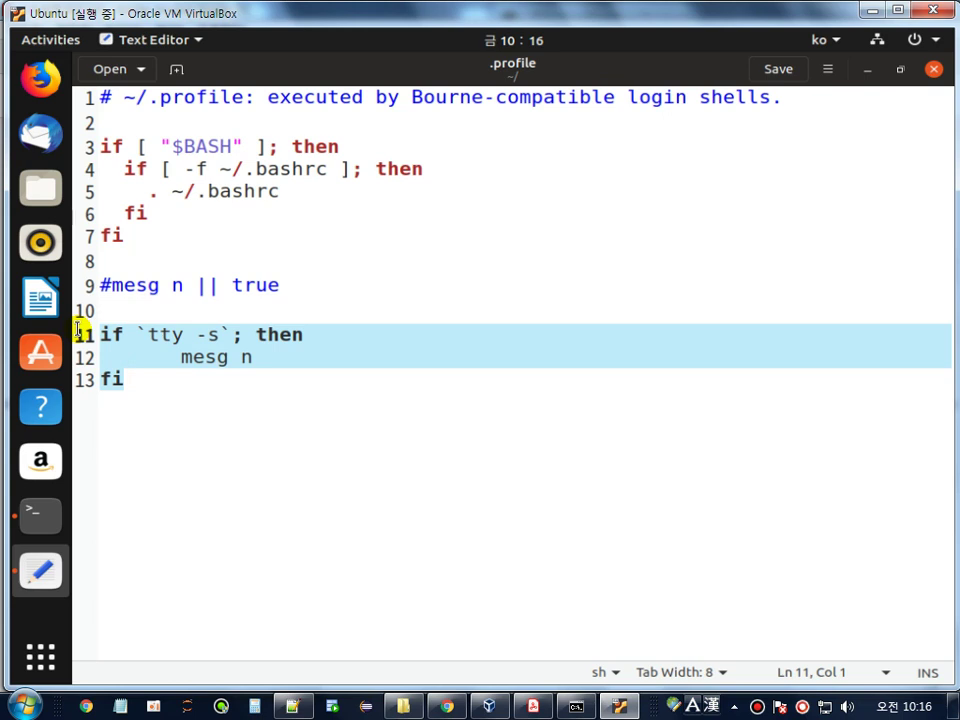
left_click(210, 304)
left_click_drag(300, 286, 86, 286)
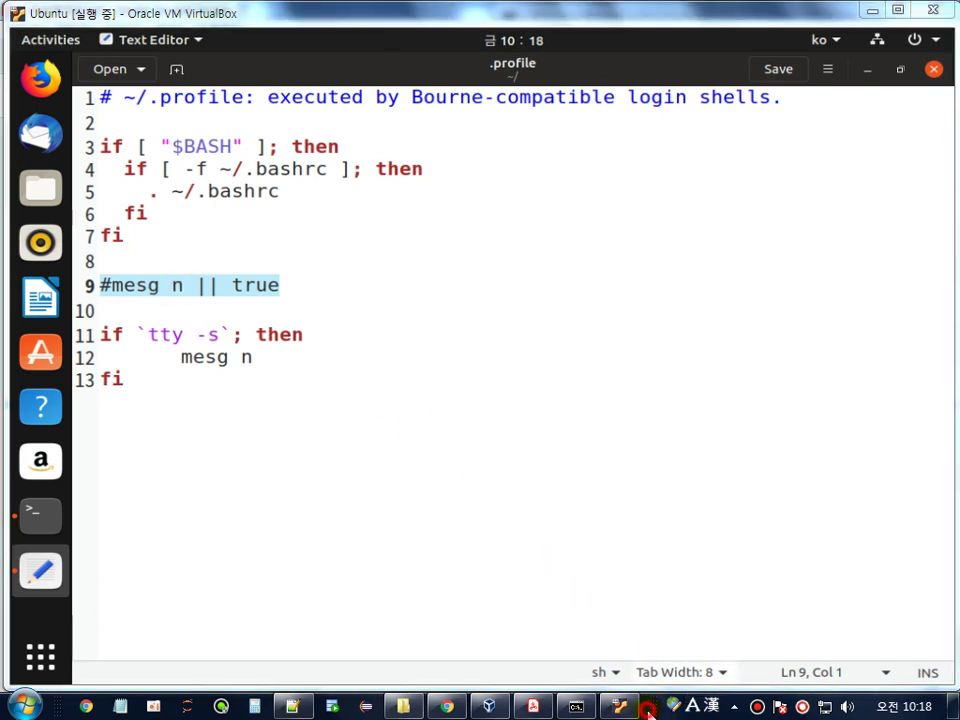
- Close the edited .profile and reboot the Ubuntu guest
left_click(933, 69)
type("reboo")
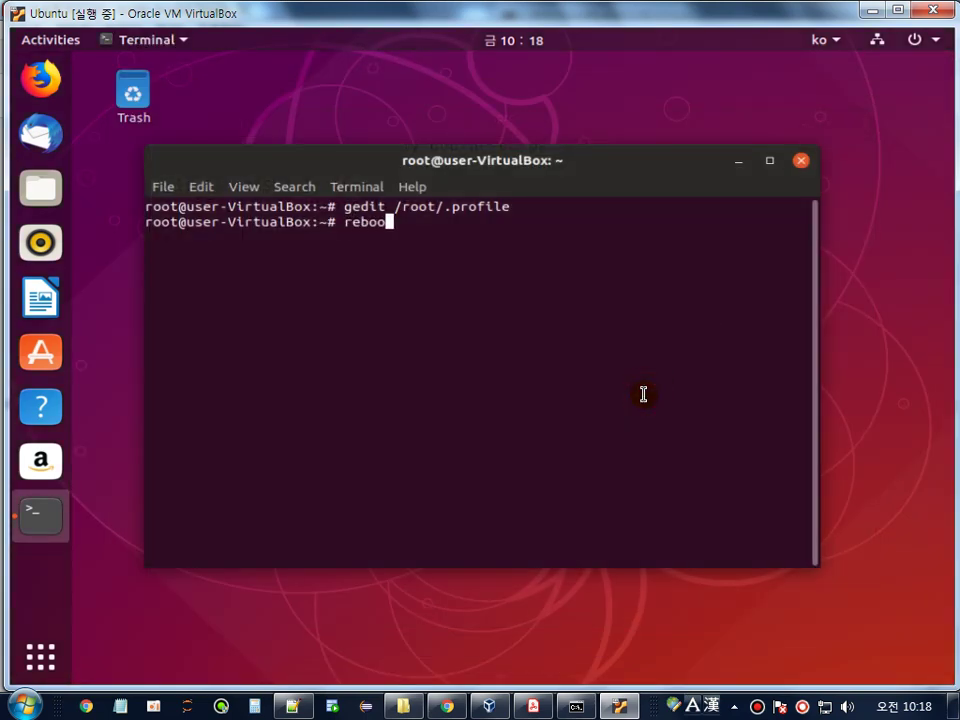
type("t")
key("Return")
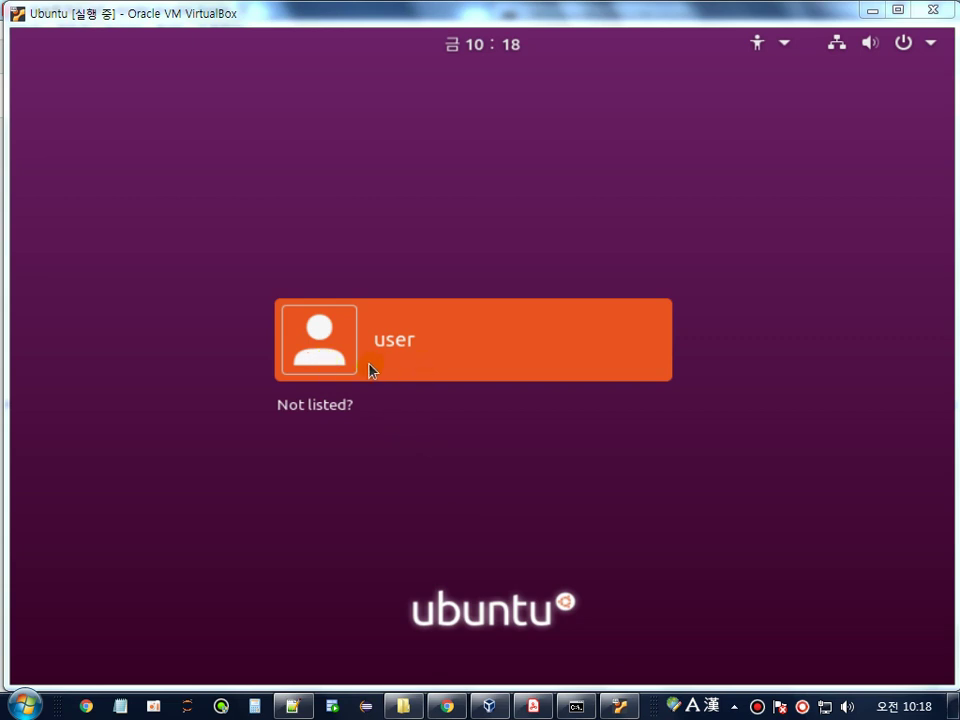
- Sign in as root through Not listed? with root's password
left_click(329, 407)
type("root")
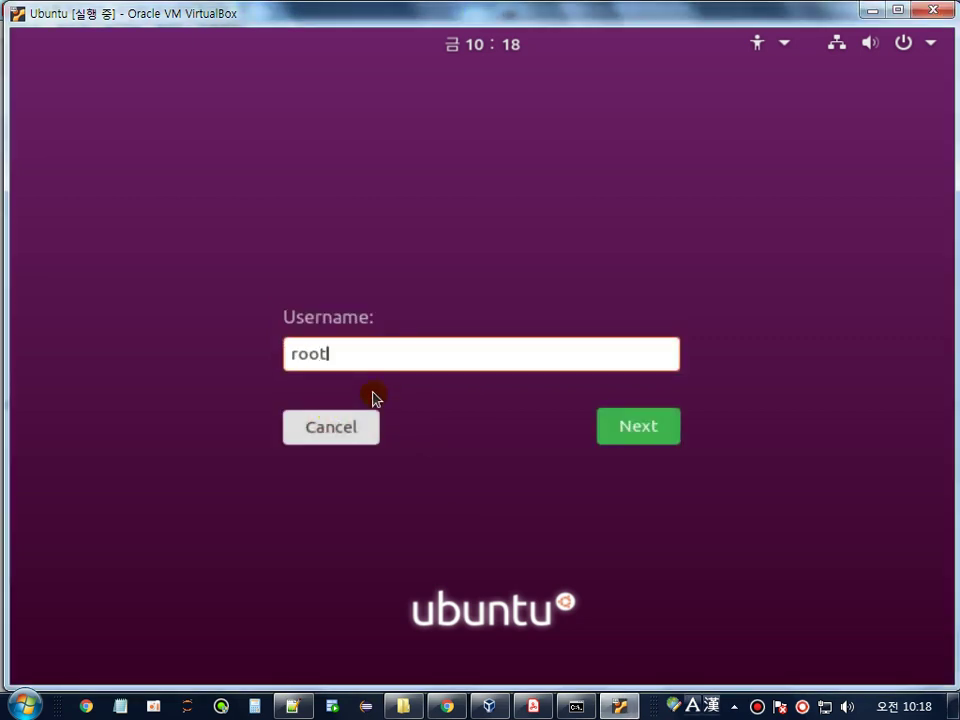
key("Return")
type("****")
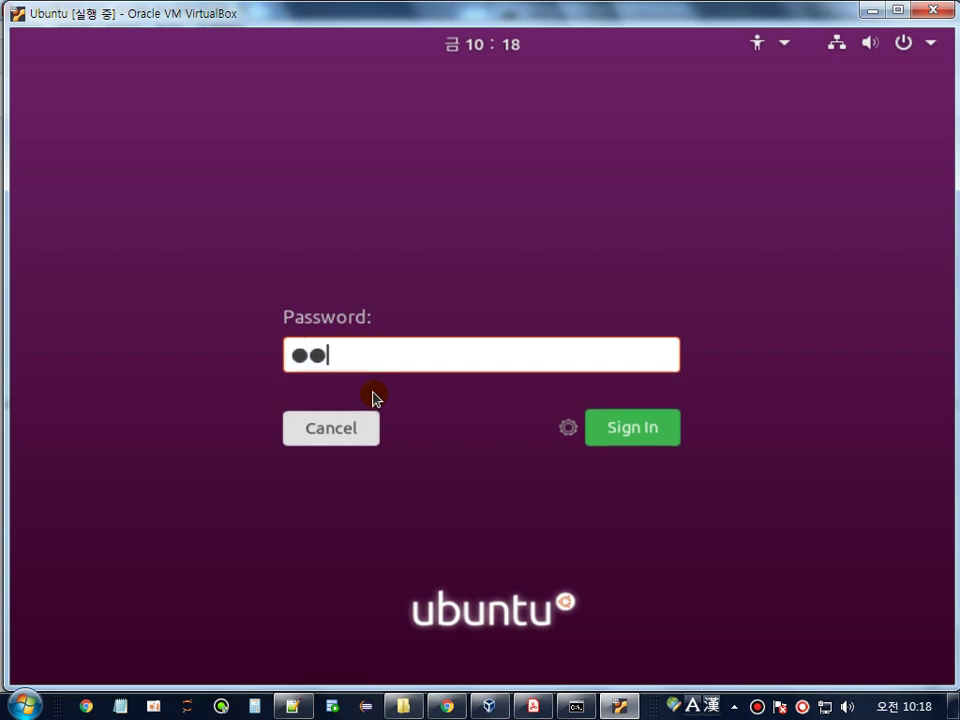
key("Return")
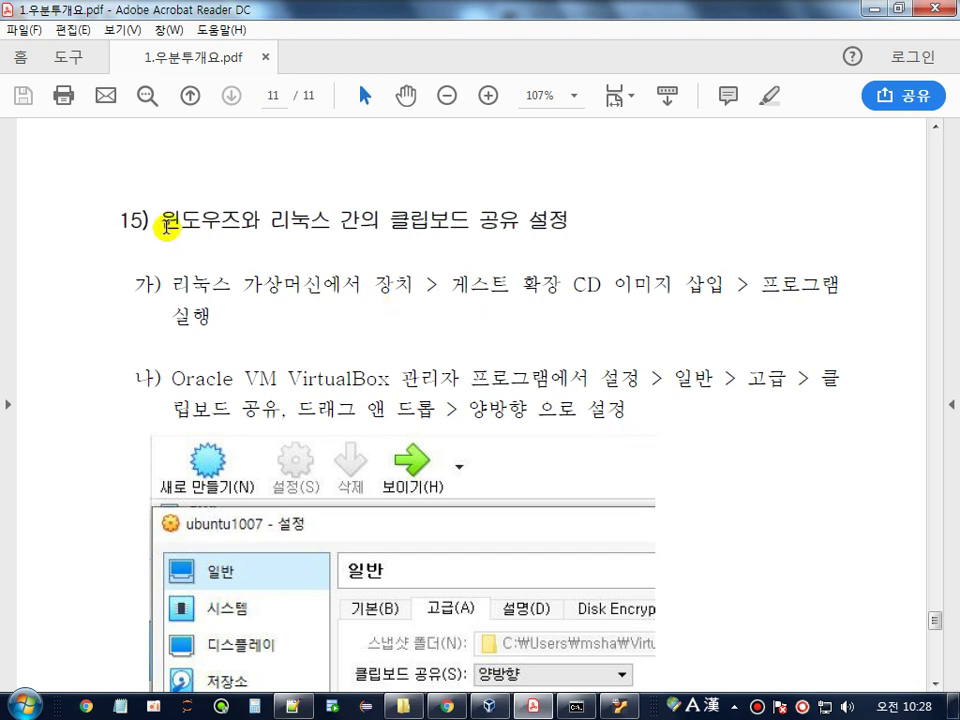
left_click_drag(152, 219, 617, 236)
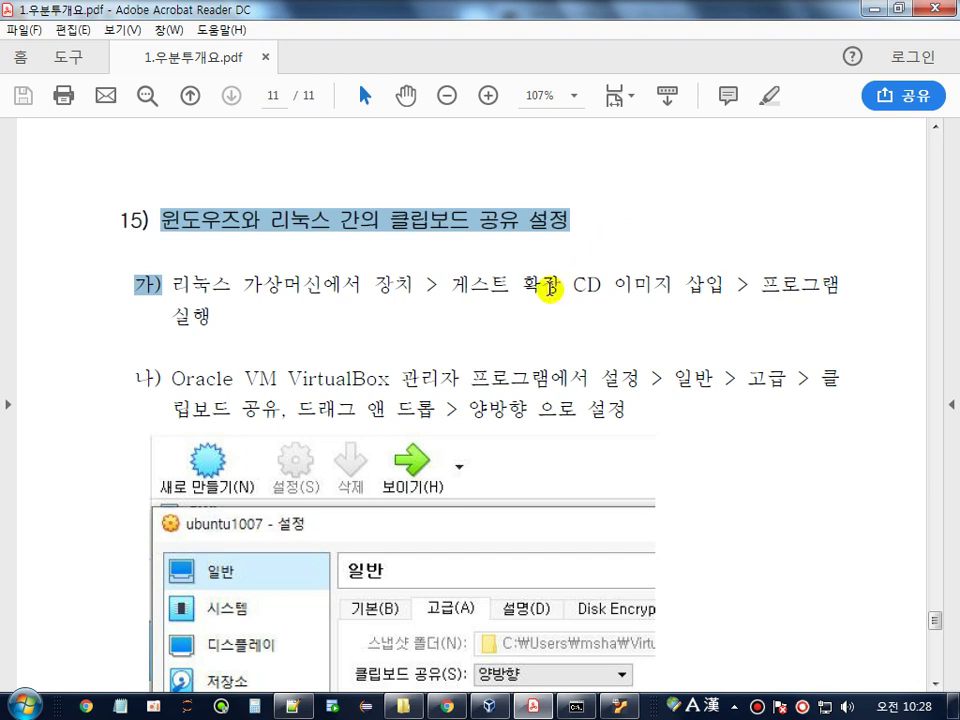
left_click(305, 280)
left_click_drag(176, 285, 370, 287)
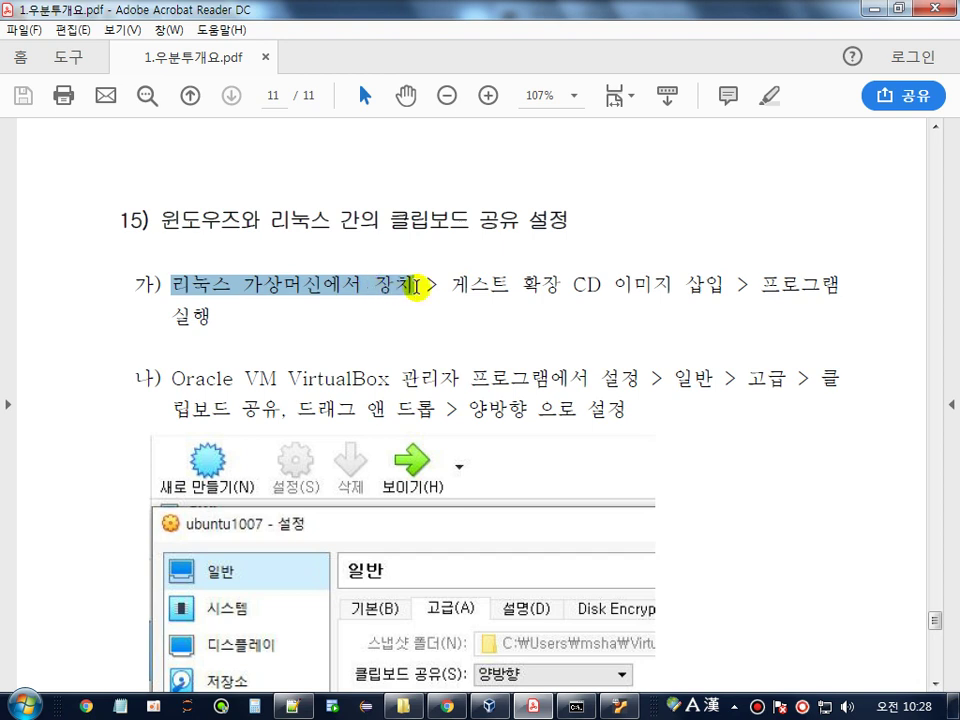
left_click_drag(449, 285, 707, 285)
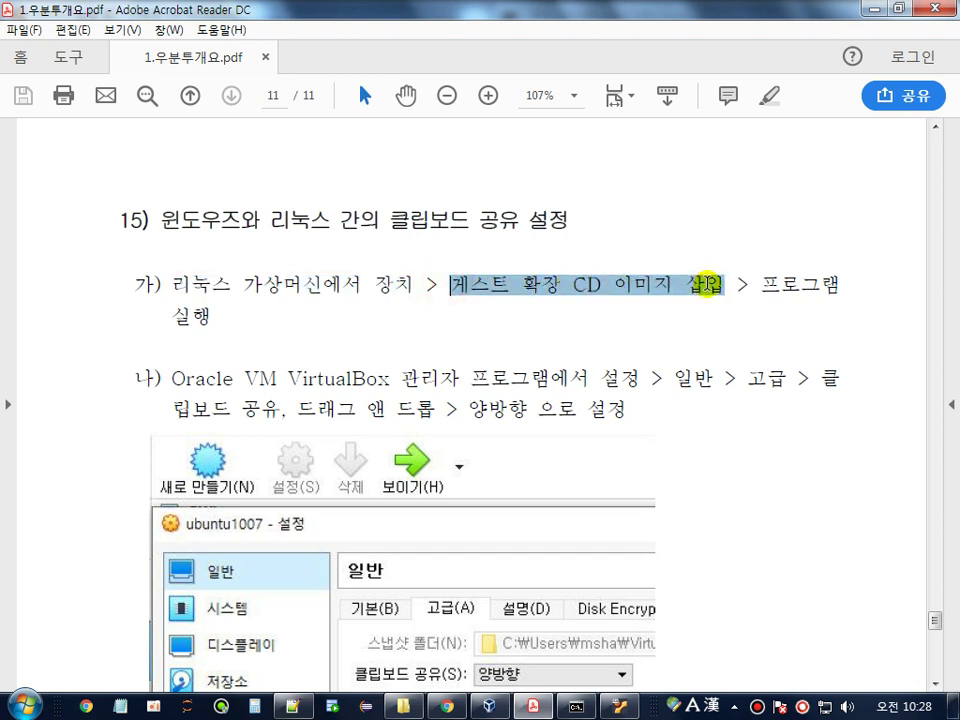
double_click(272, 285)
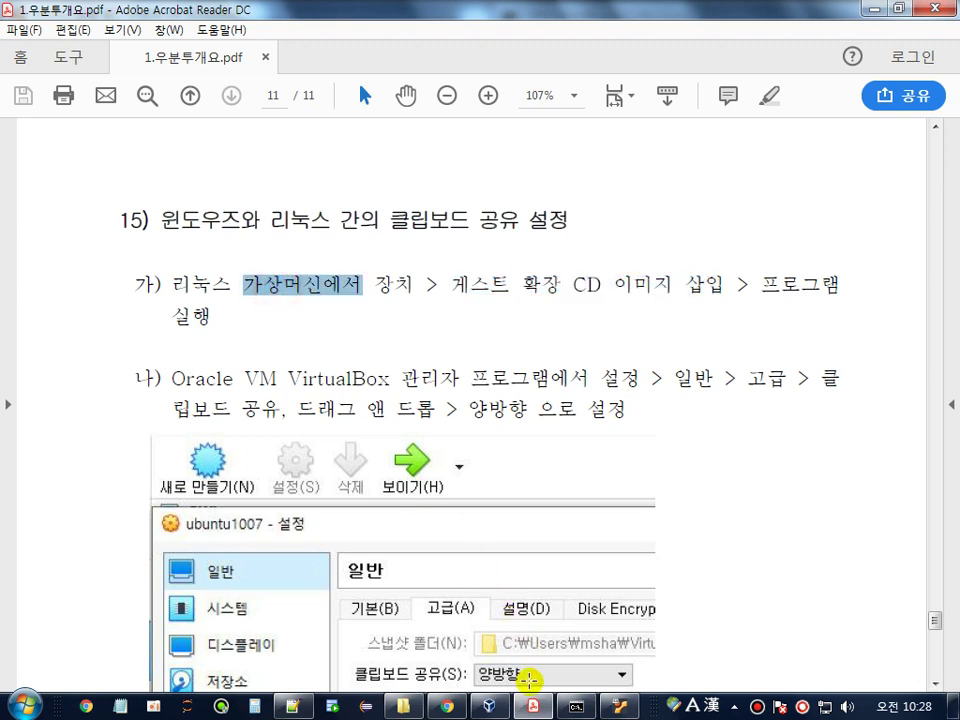
left_click(620, 706)
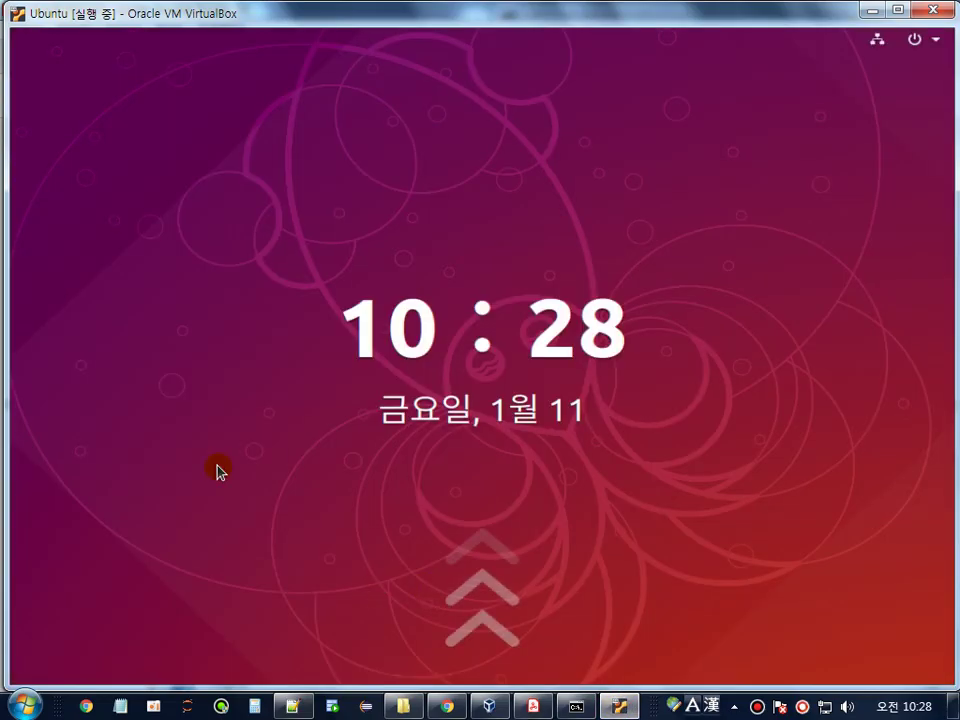
left_click(870, 10)
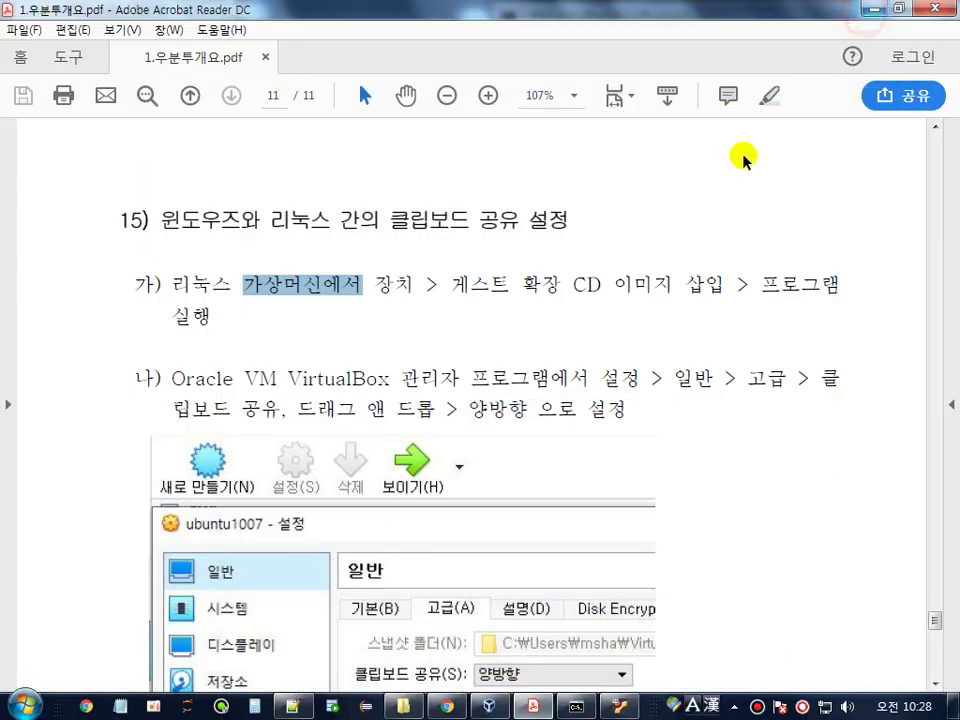
left_click(489, 706)
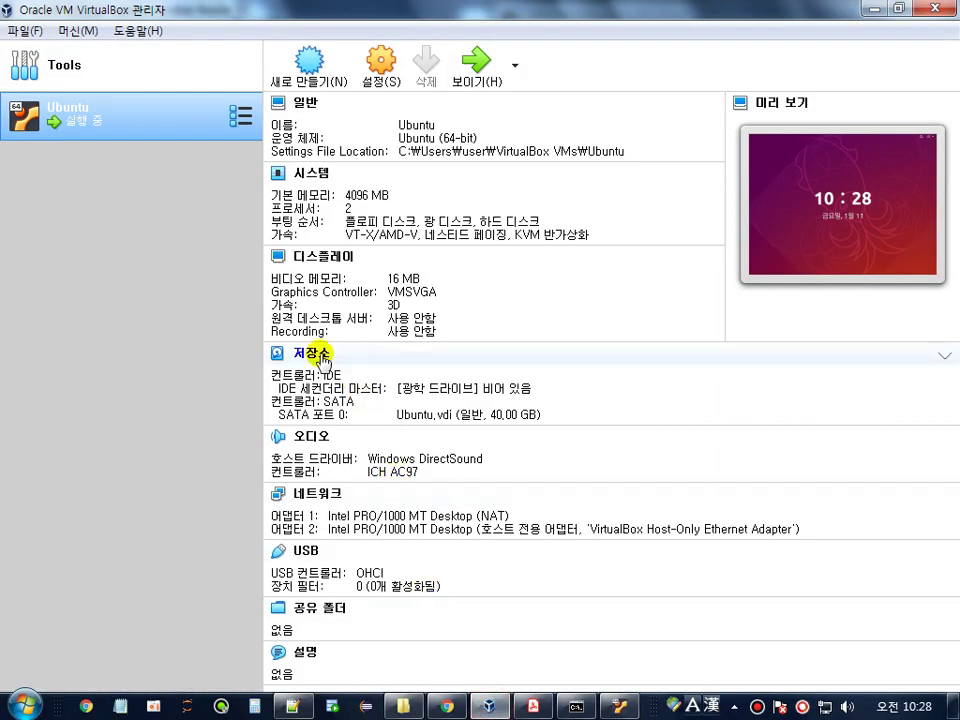
left_click(385, 66)
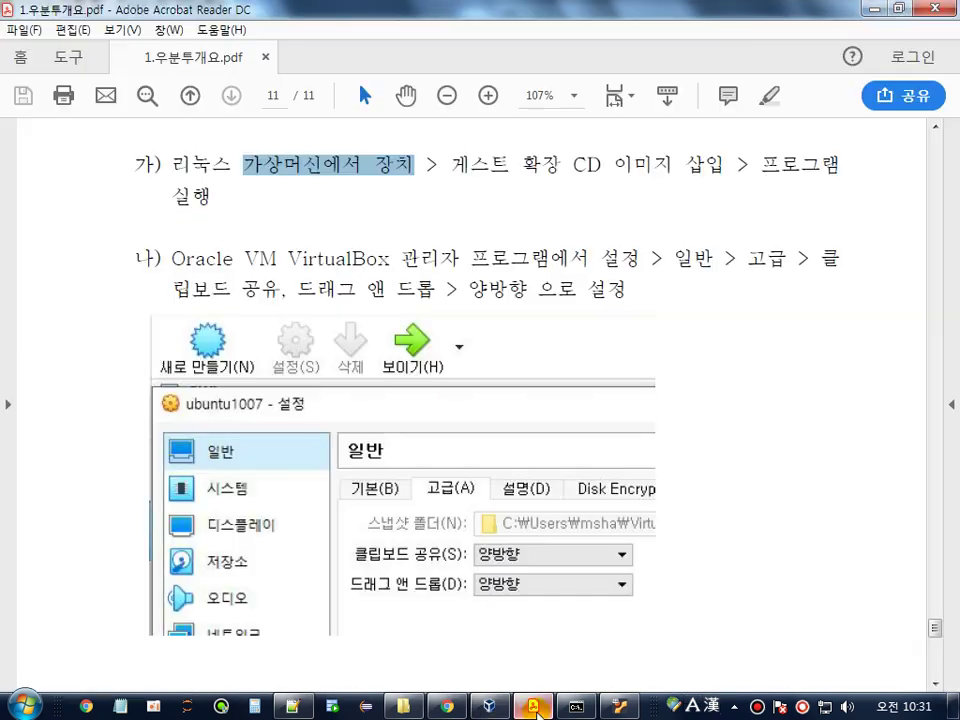
left_click(215, 168)
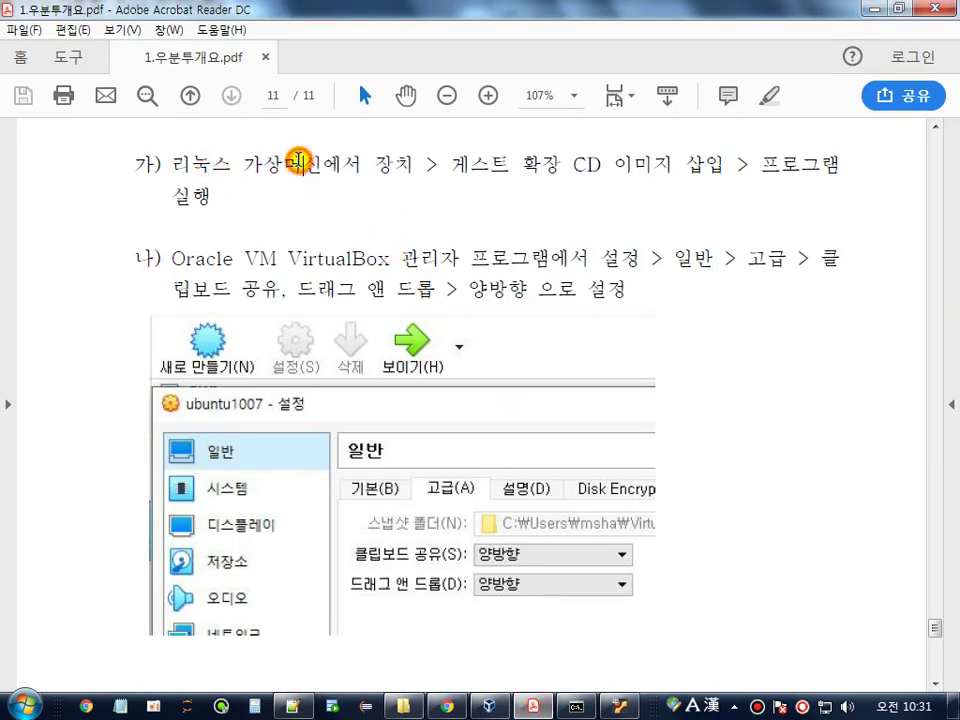
double_click(257, 163)
left_click_drag(375, 162, 725, 168)
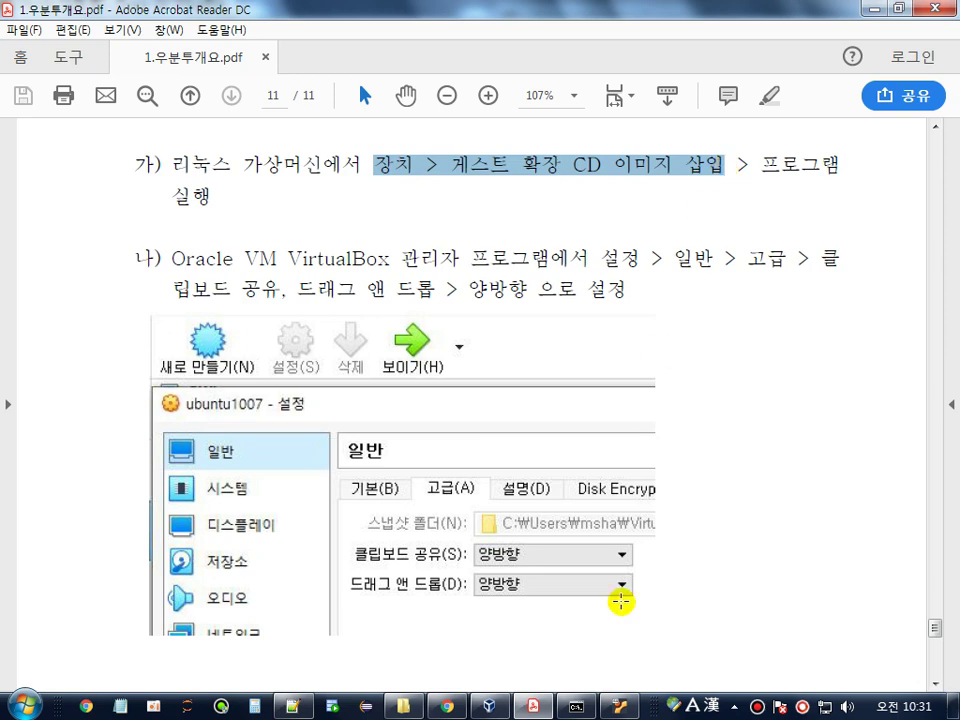
left_click(620, 706)
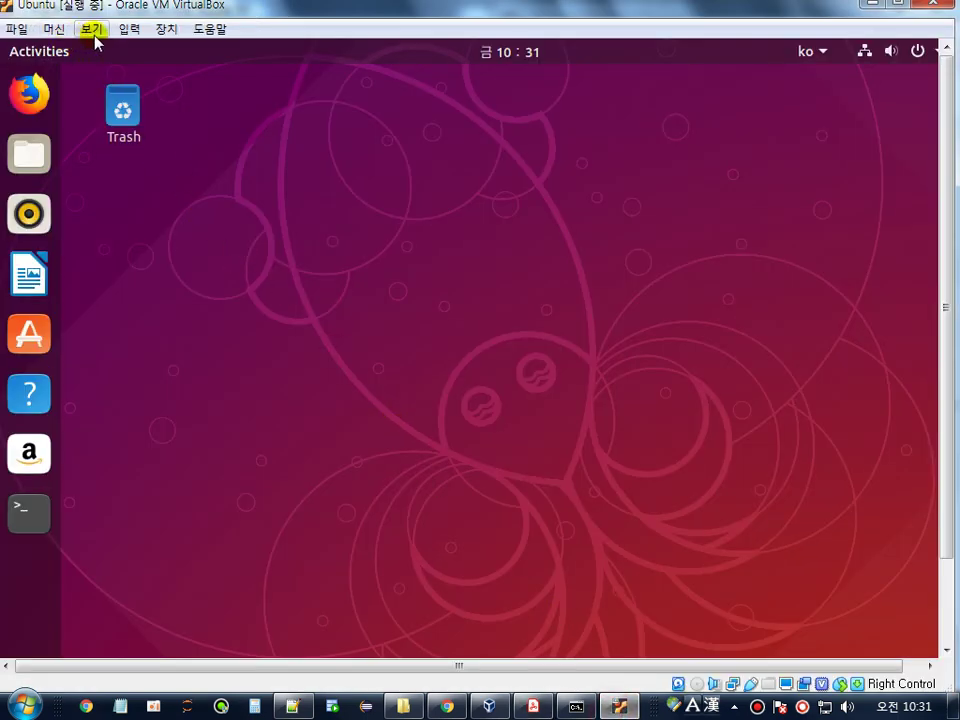
- Choose 장치 > 게스트 확장 CD 이미지 삽입... to mount the Guest Additions CD
left_click(55, 32)
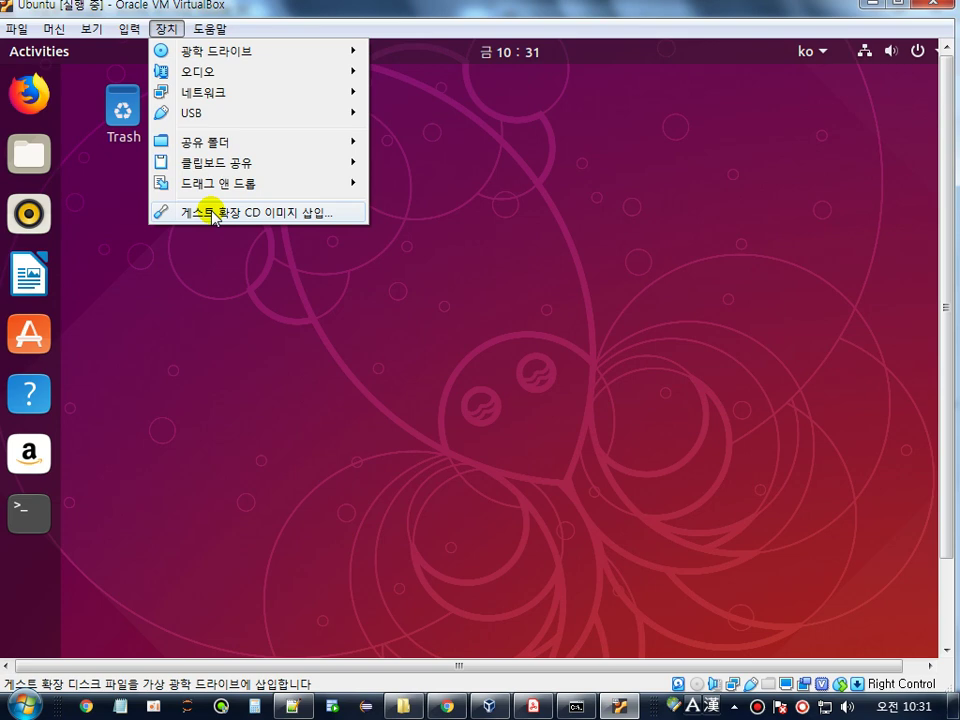
left_click(212, 213)
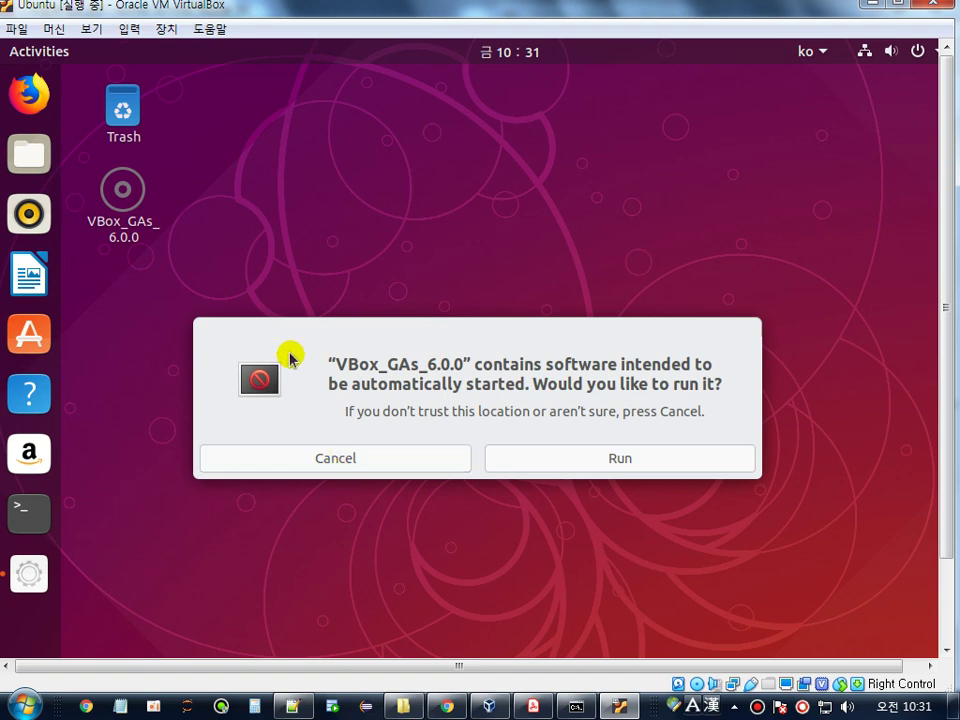
- Run the Guest Additions 6.0.0 autorun installer, authenticate with the password, and close its terminal
left_click(619, 459)
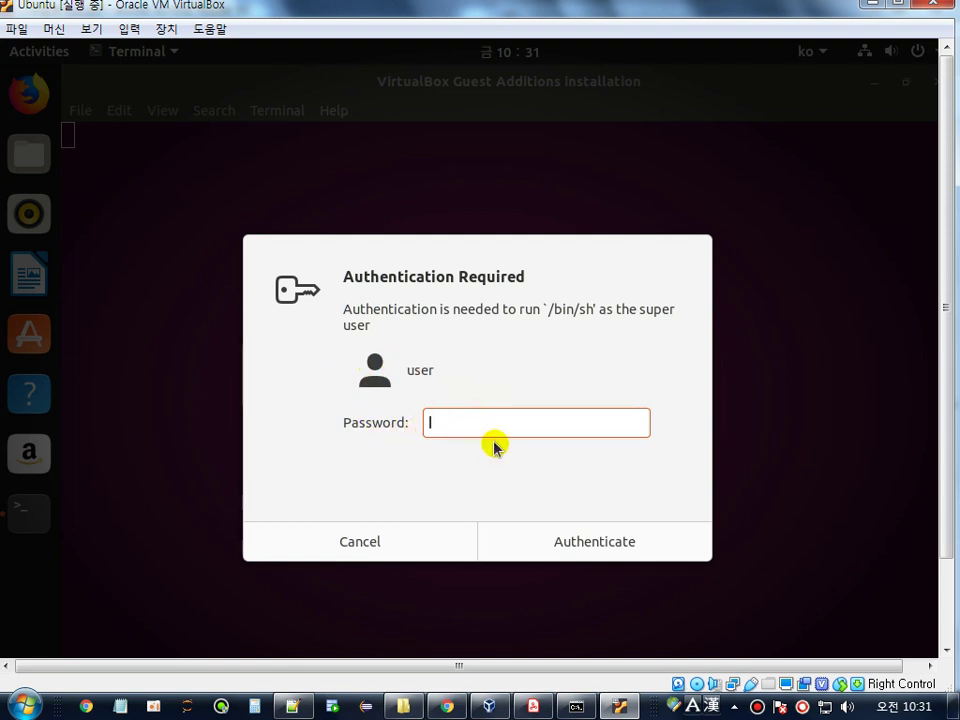
type("1")
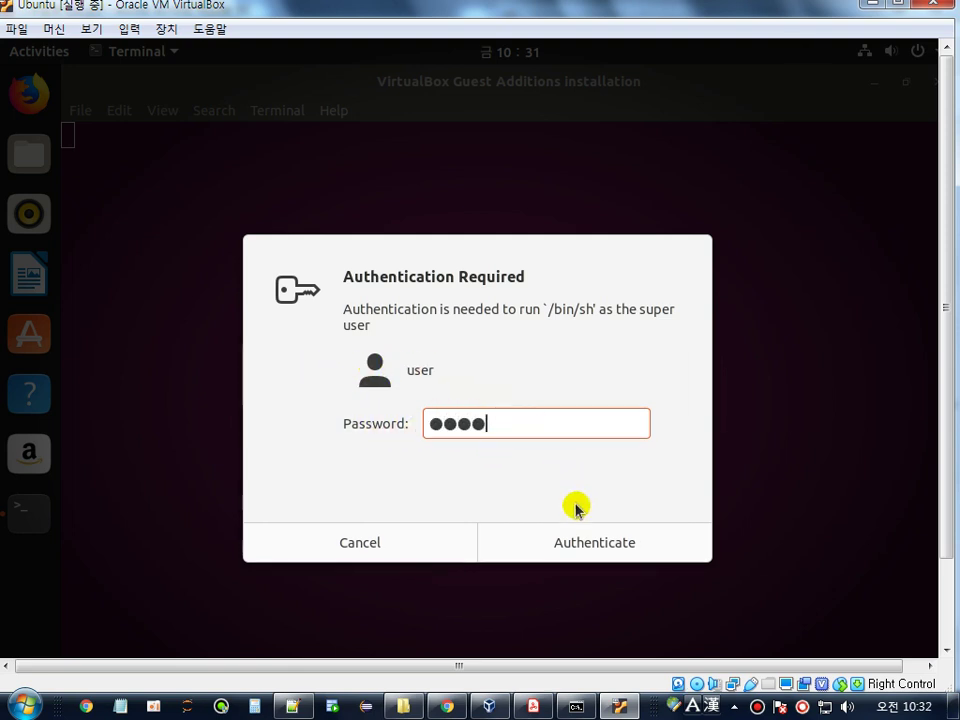
left_click(611, 549)
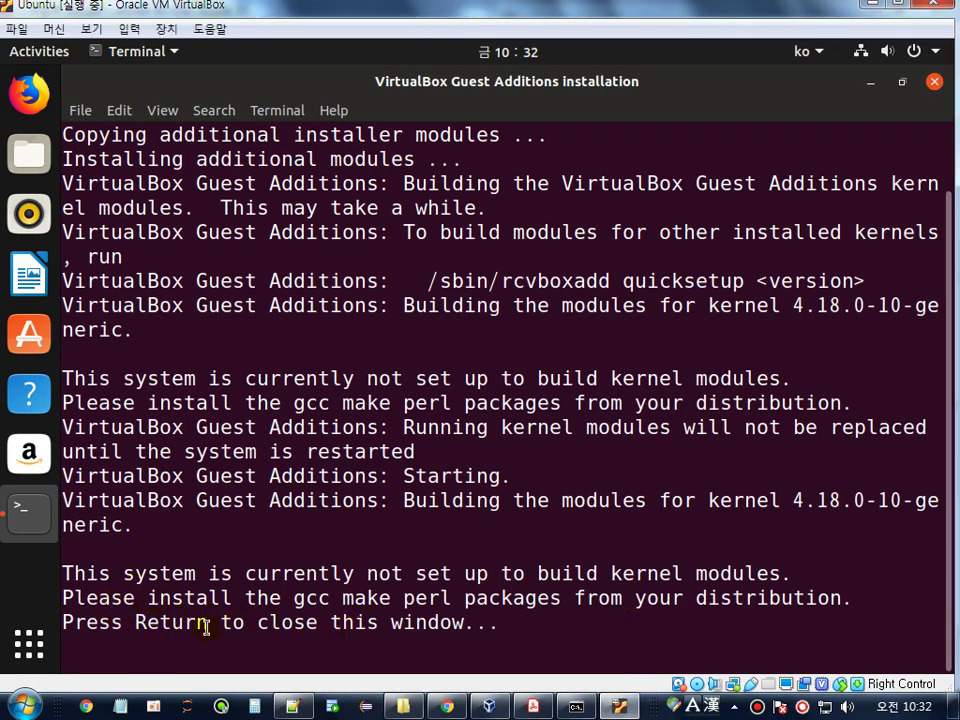
left_click(588, 612)
key("Return")
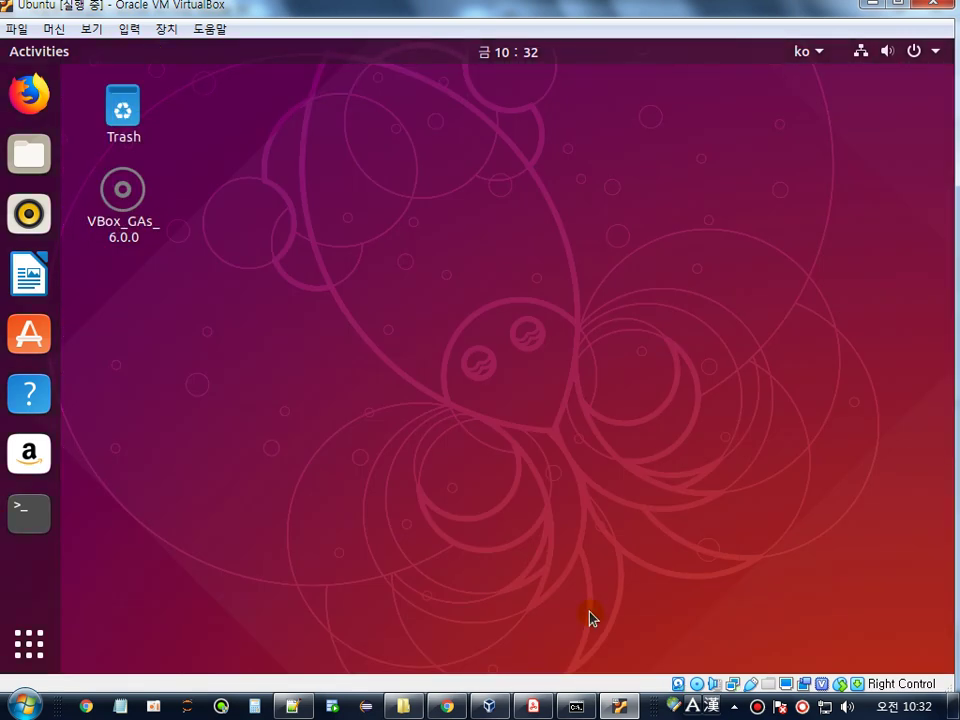
- Highlight 가상머신에서 in step 가) of the PDF guide
left_click(533, 706)
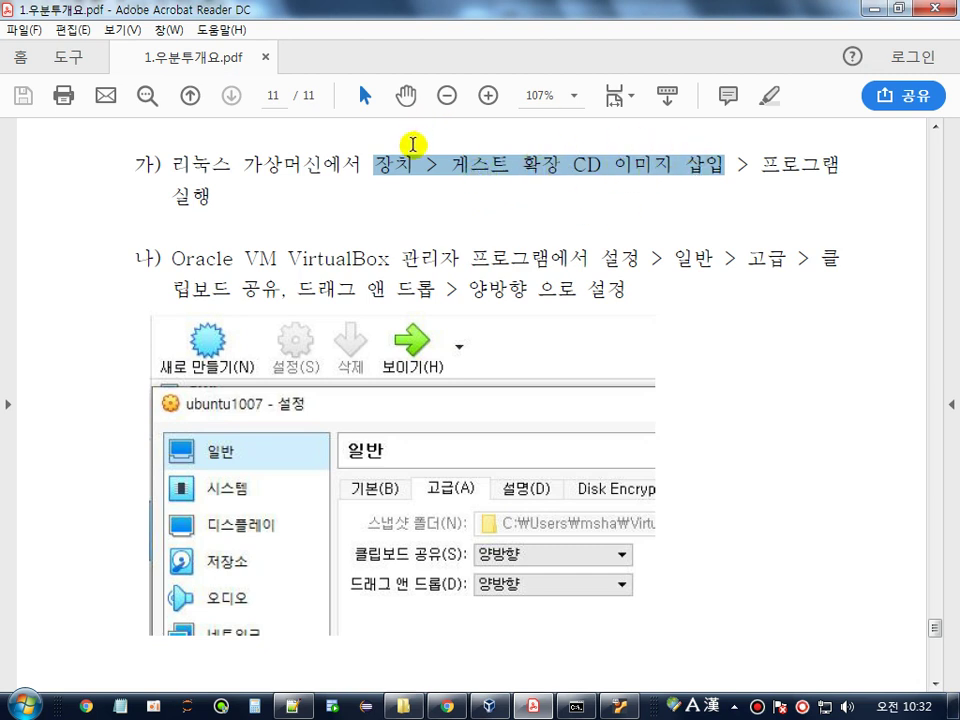
left_click(190, 264)
left_click_drag(230, 165, 365, 162)
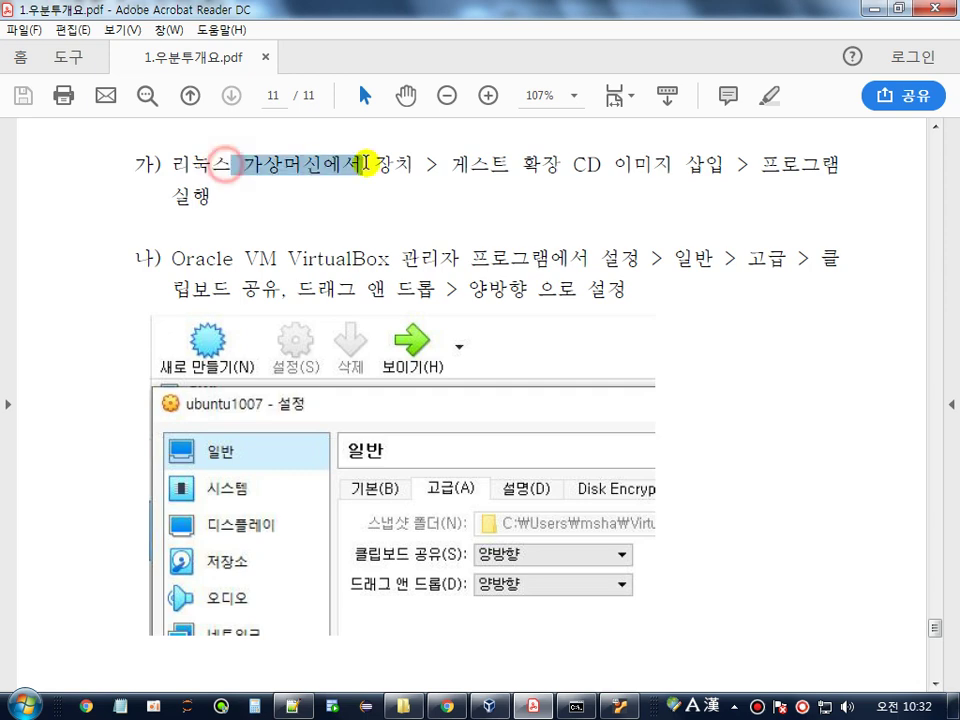
left_click(487, 707)
left_click(620, 707)
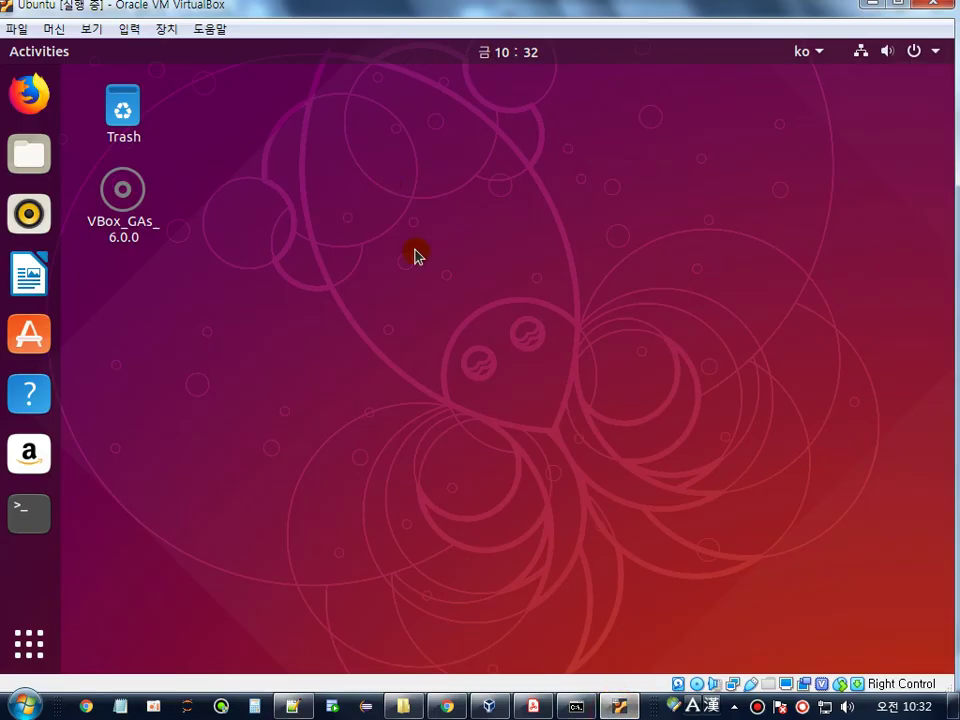
left_click(493, 699)
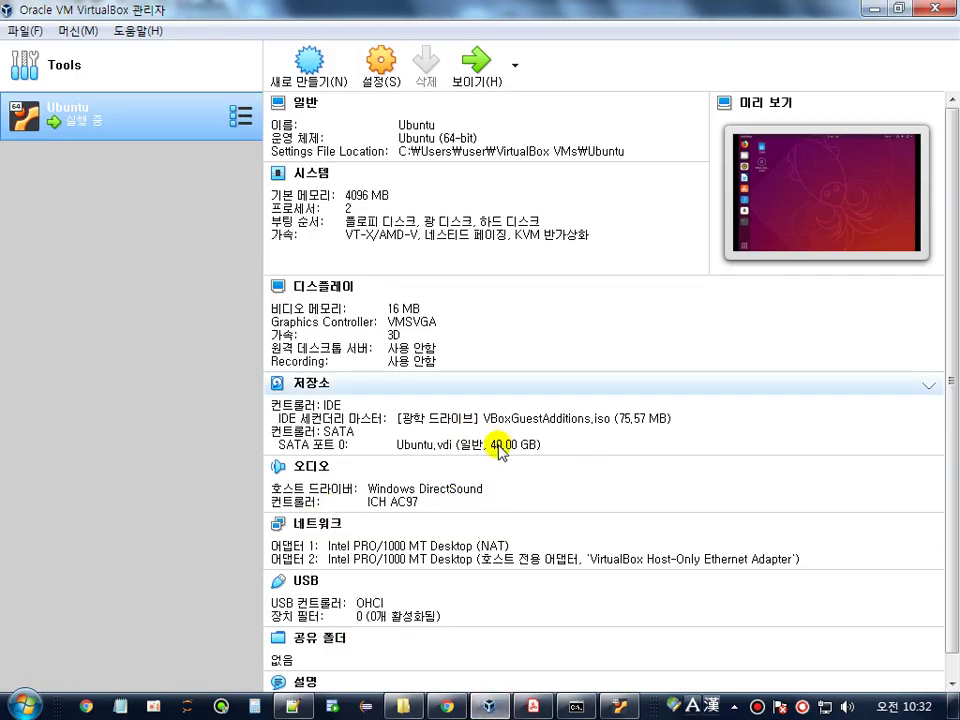
key("alt+Tab")
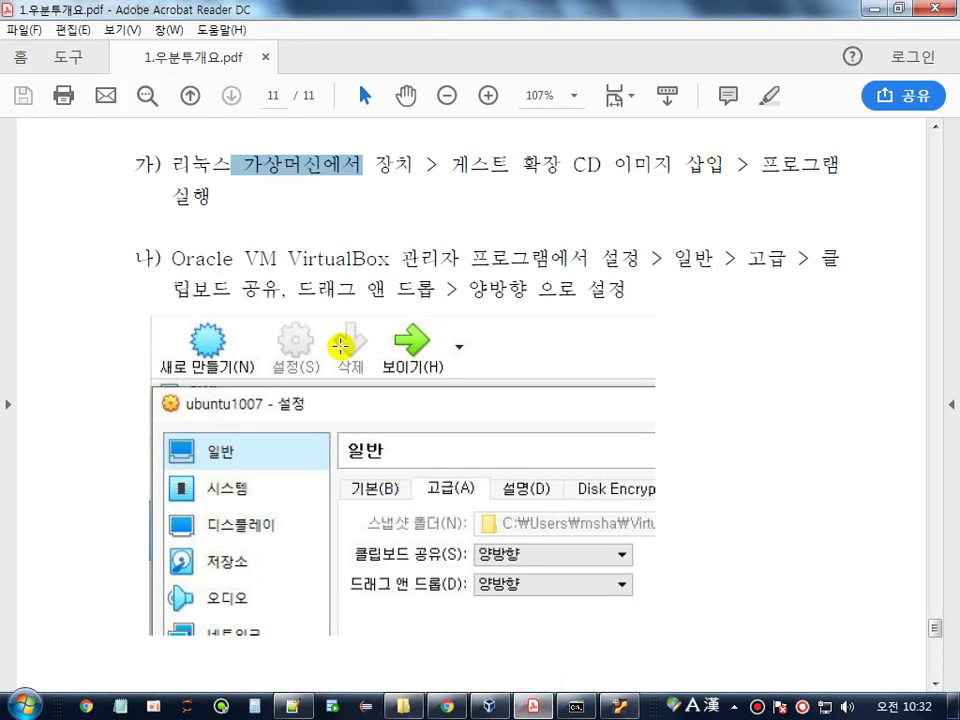
- Highlight step 나)'s clipboard and drag-and-drop instruction, then return to the VirtualBox Manager
left_click_drag(405, 258, 760, 262)
left_click(610, 256)
left_click_drag(174, 290, 568, 289)
scroll(561, 268, "down", 2)
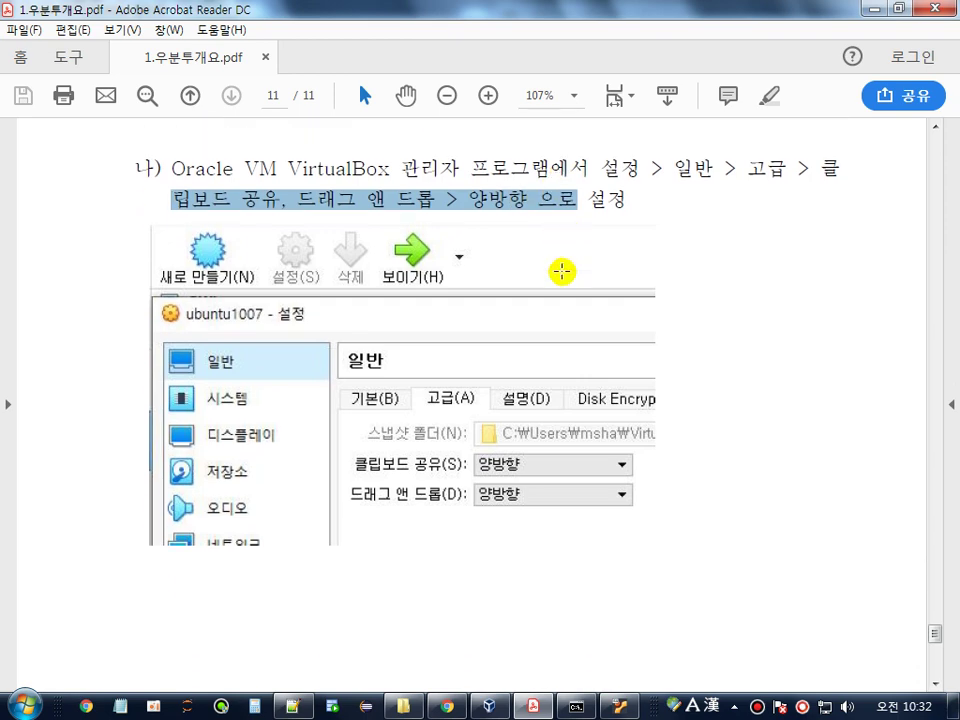
left_click(488, 706)
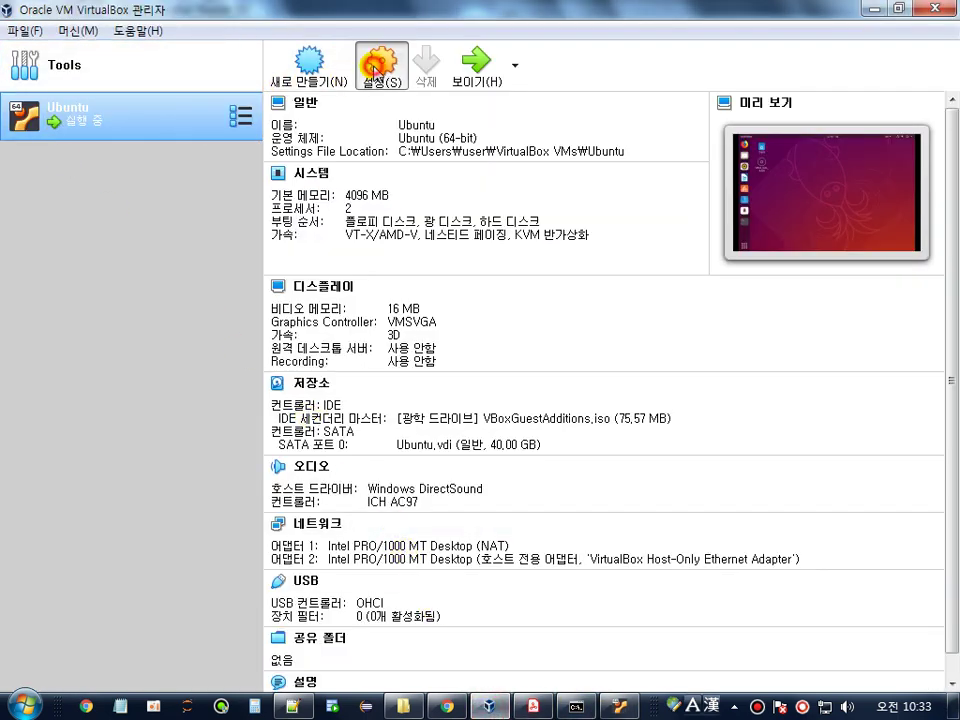
- Open the Ubuntu VM's 설정, checking the guide's 일반 > 고급 path
left_click(366, 106)
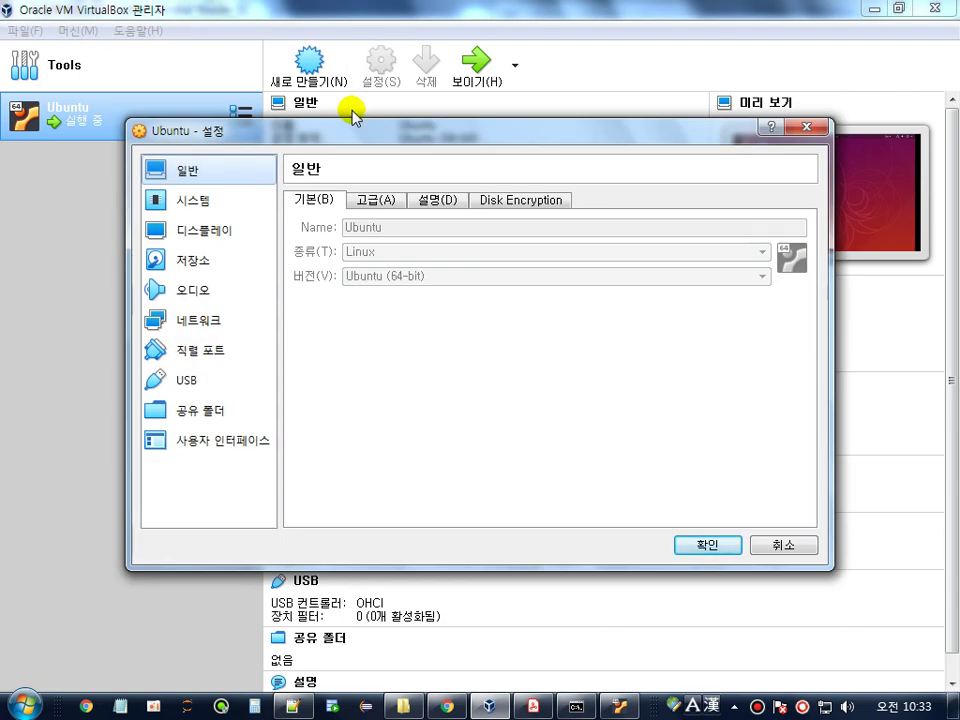
left_click(533, 706)
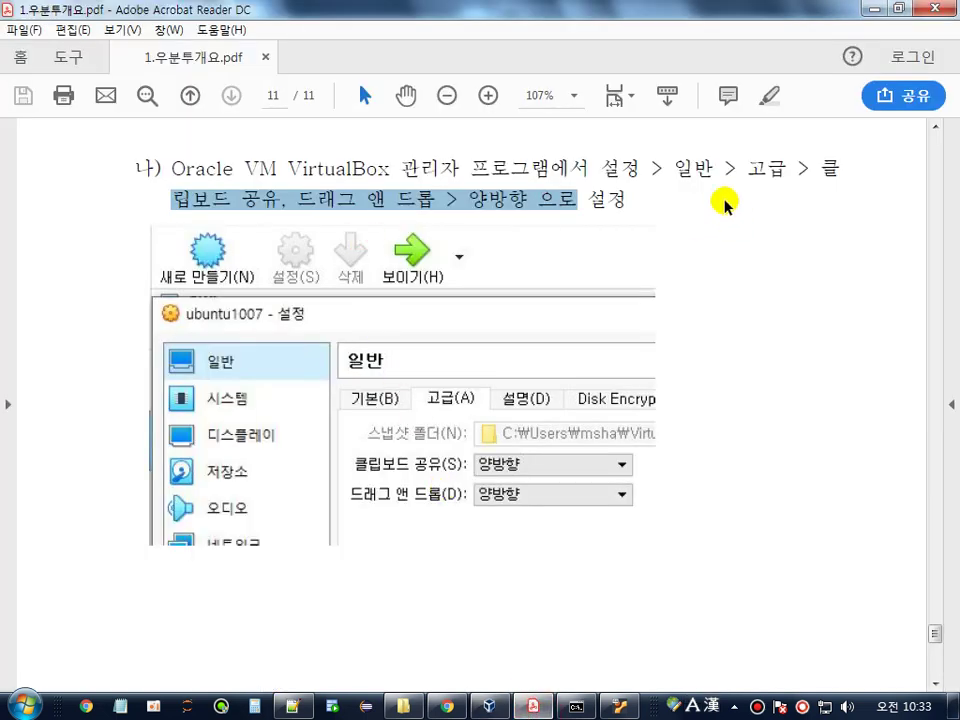
double_click(685, 168)
double_click(770, 168)
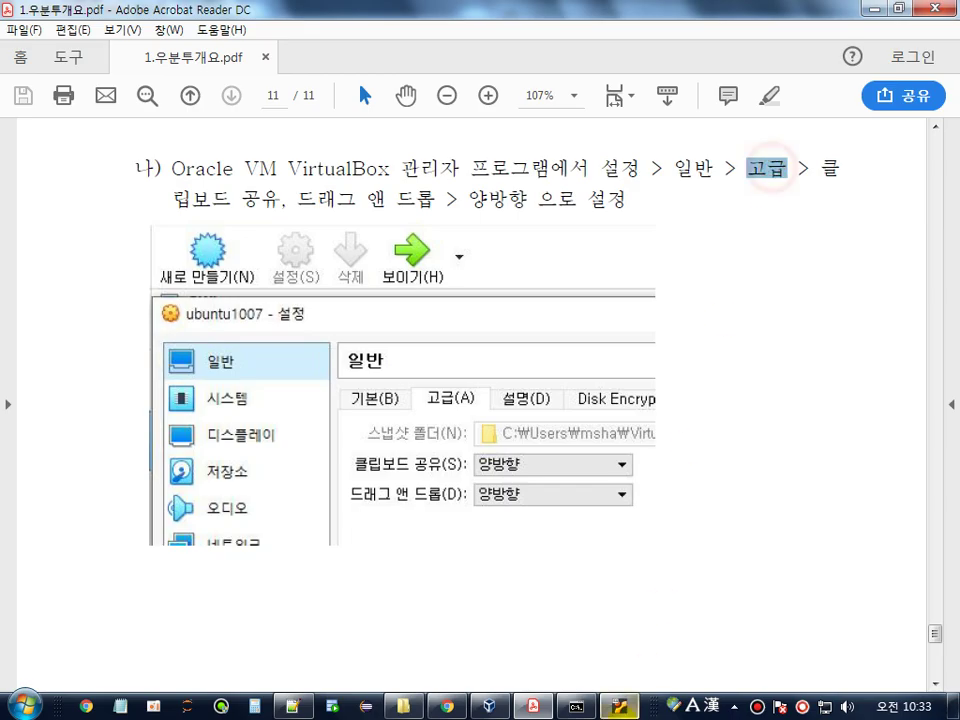
left_click(620, 706)
left_click(489, 706)
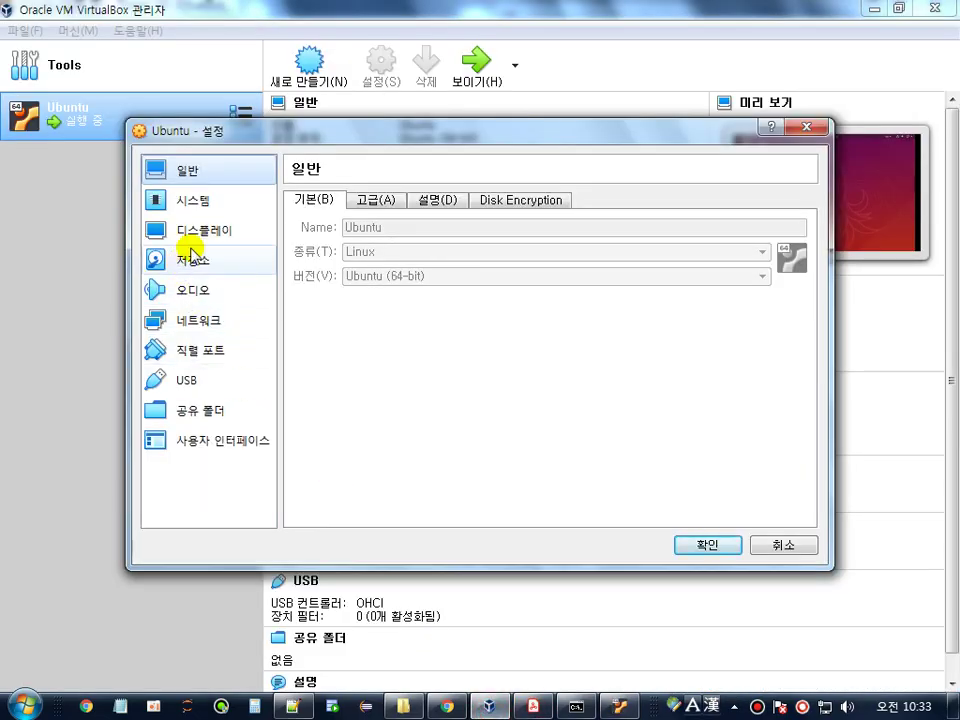
- Set 클립보드 공유 and 드래그 앤 드롭 to 양방향 on the 고급 tab and confirm with 확인
left_click(379, 203)
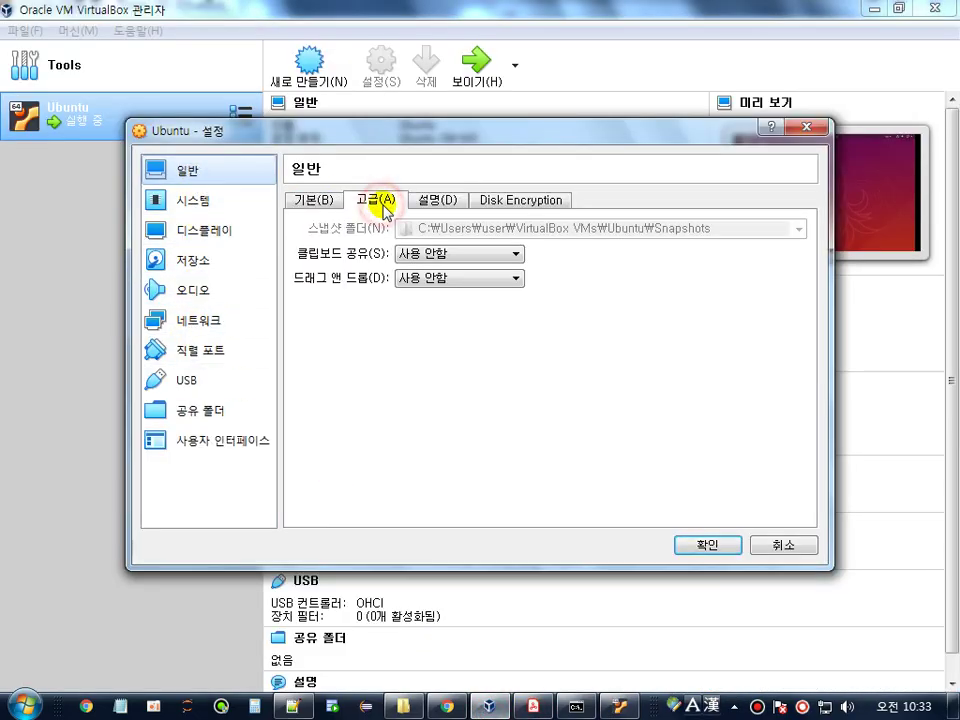
left_click(462, 256)
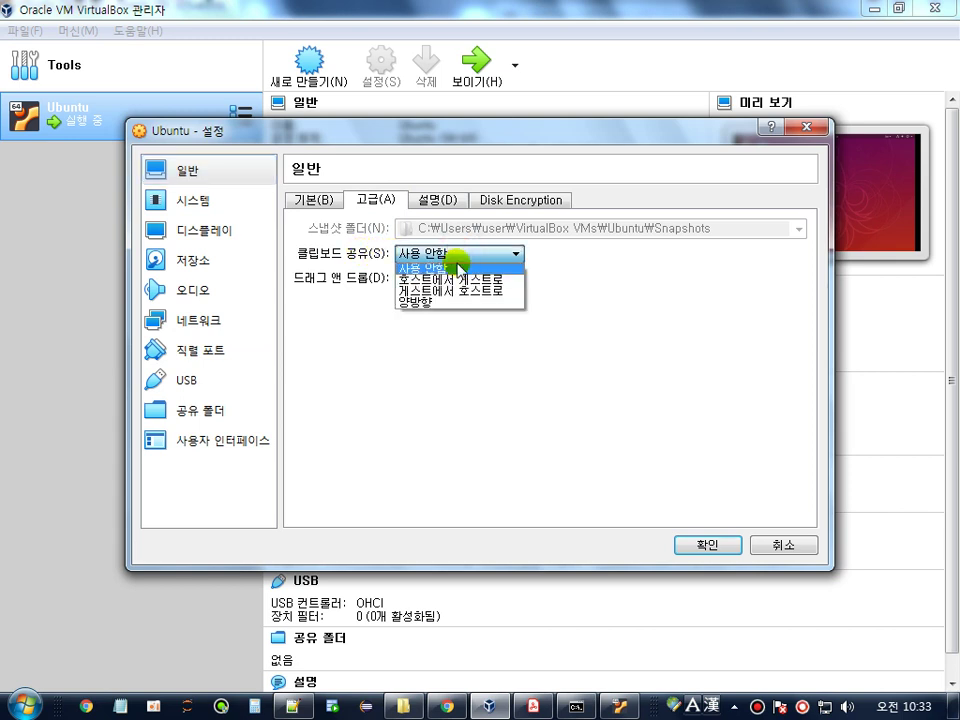
left_click(433, 308)
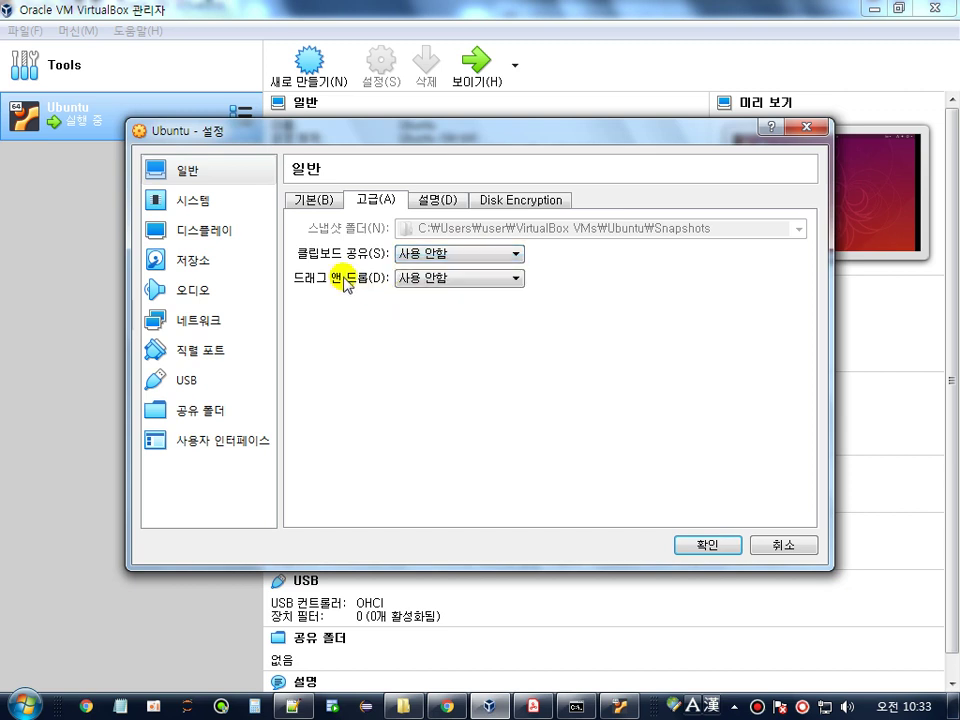
left_click(426, 279)
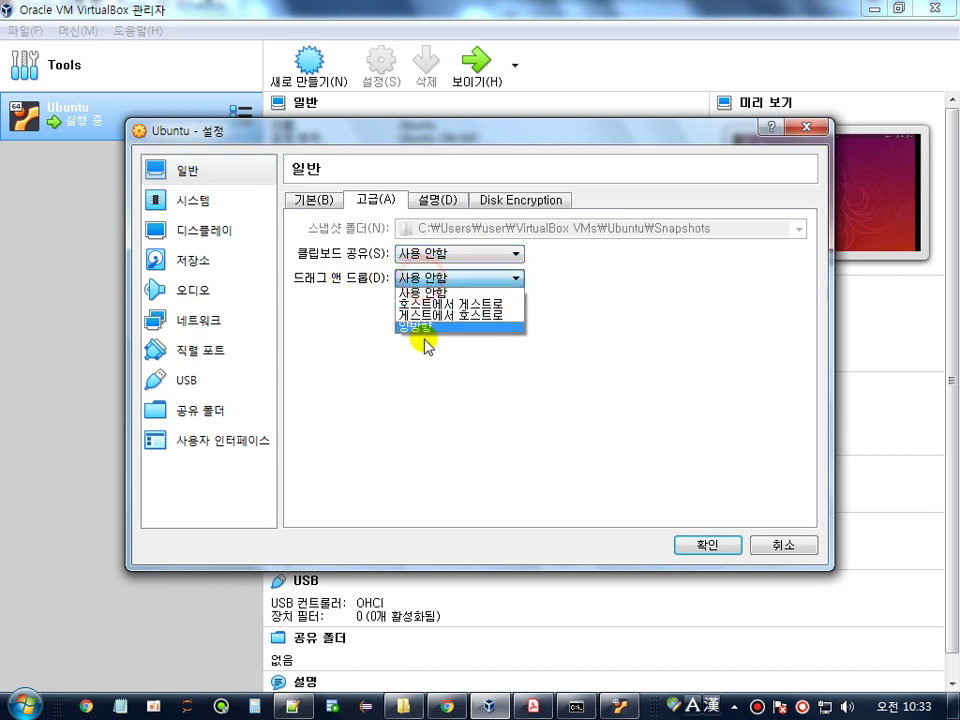
left_click(428, 327)
left_click(450, 256)
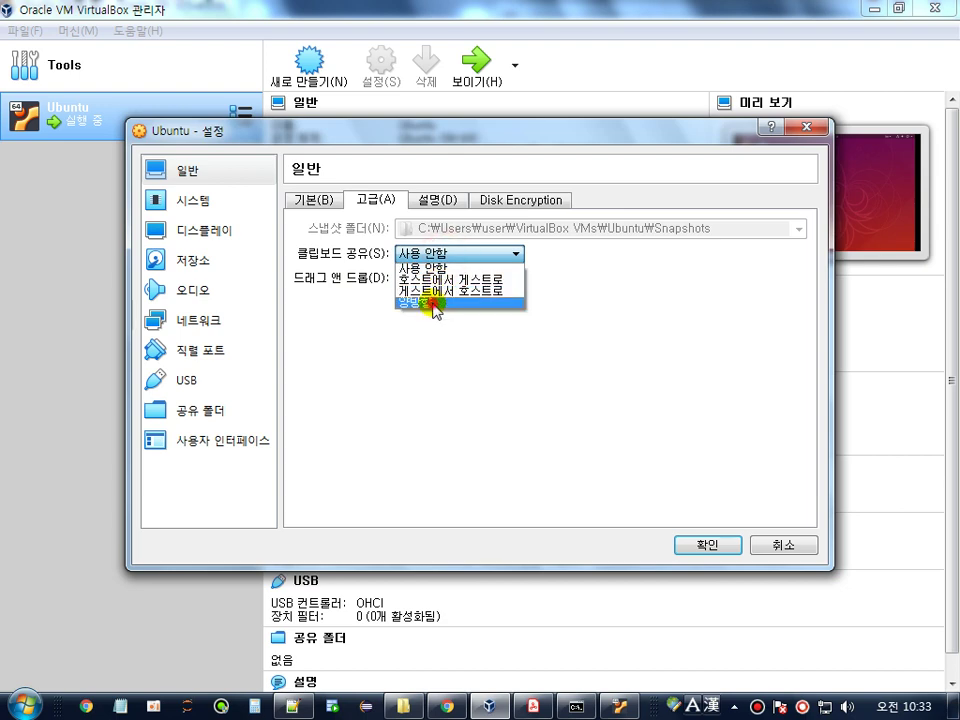
left_click(432, 302)
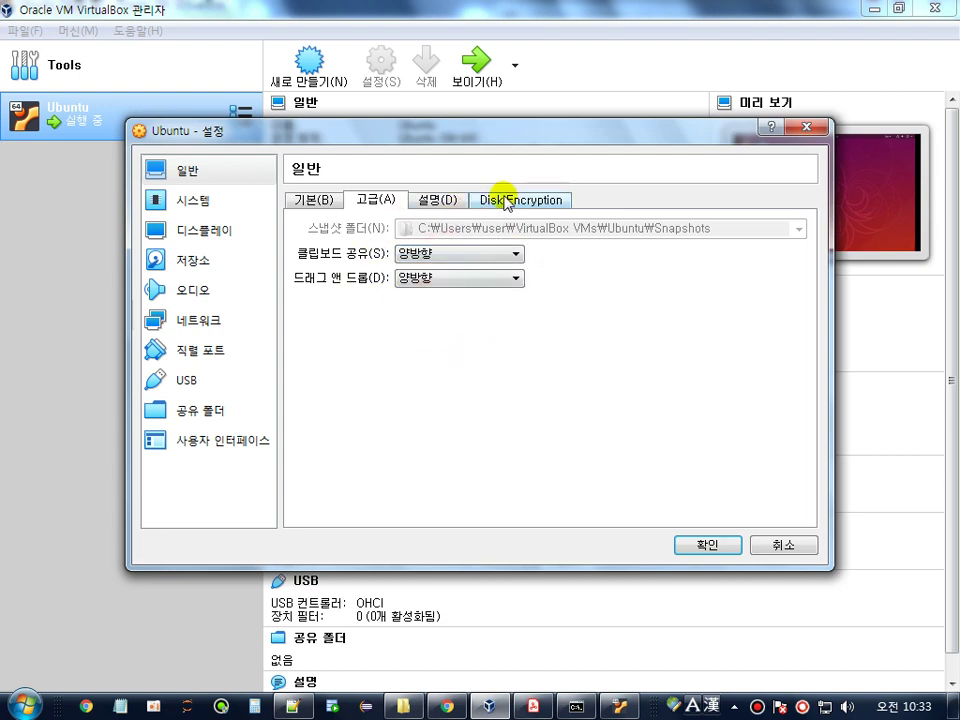
left_click(707, 545)
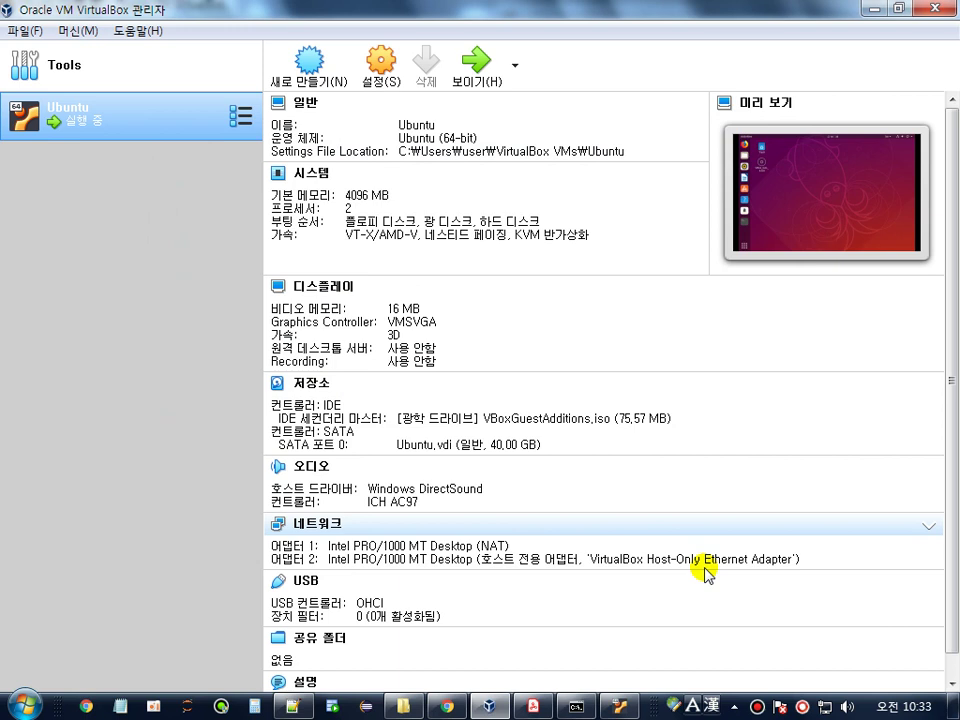
- Shut down the Ubuntu guest using Power Off in its system menu
left_click(533, 706)
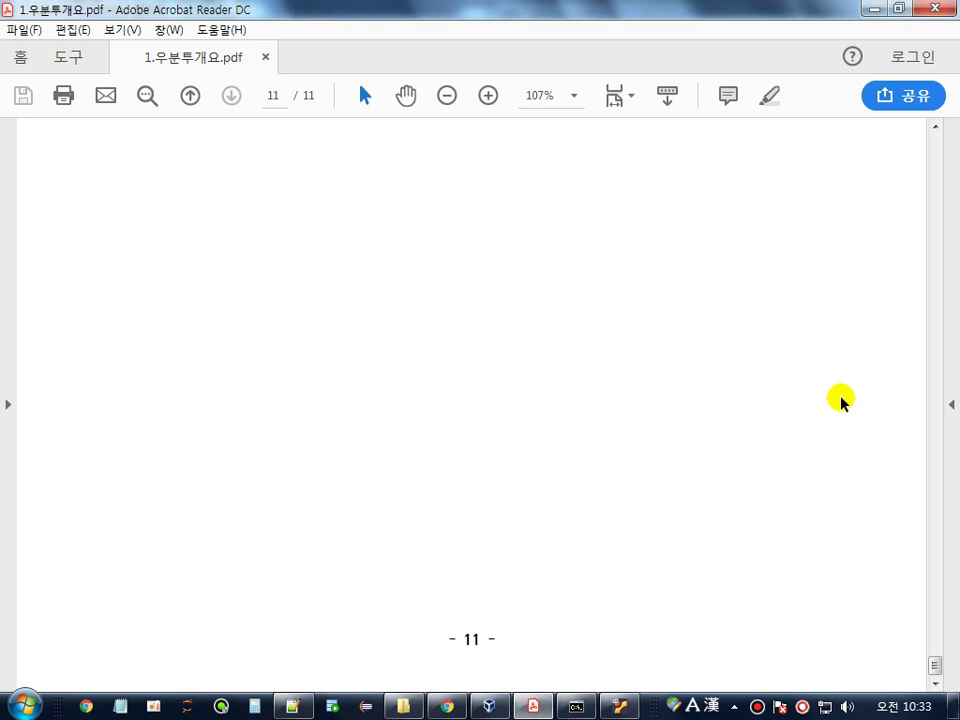
left_click(611, 700)
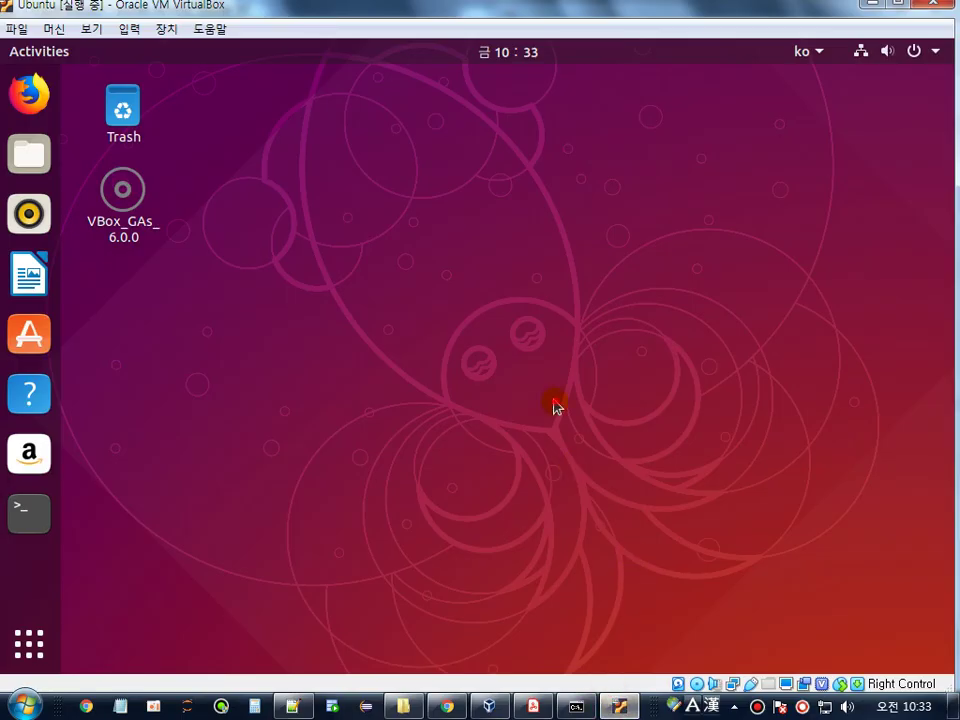
left_click(936, 54)
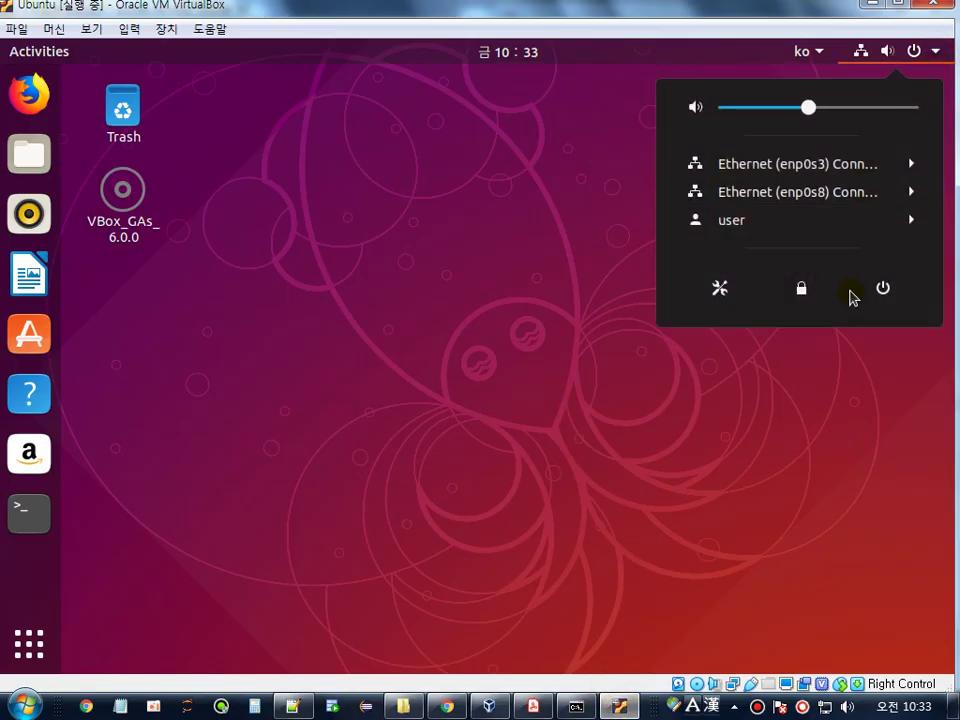
left_click(883, 290)
left_click(672, 422)
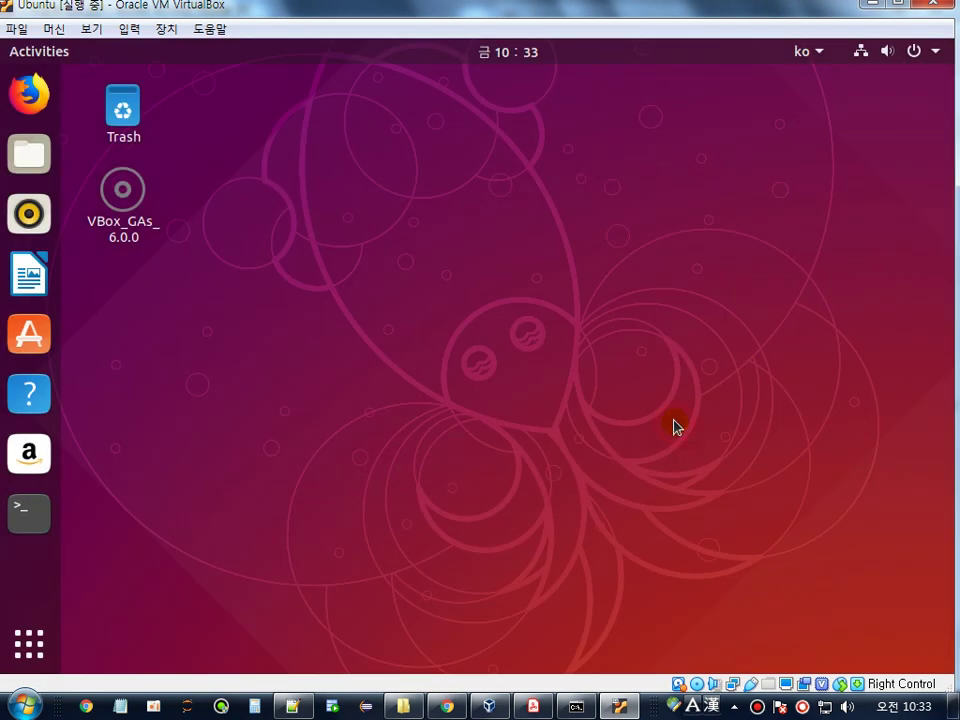